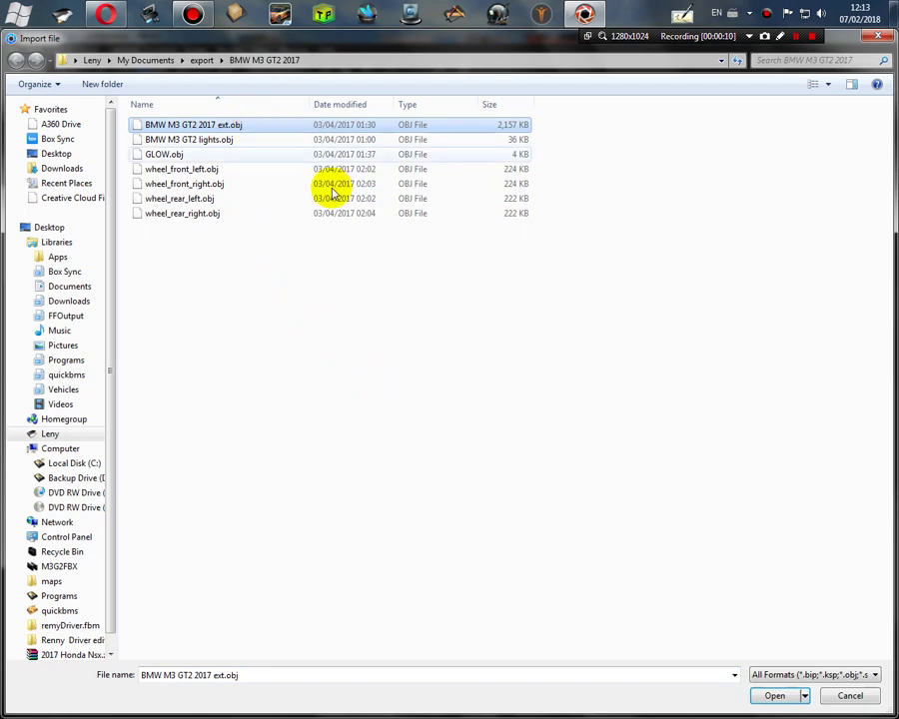
Step: Import 2010_bmw_m3_gt2_a.fbx from the M3G2FBX folder with centred geometry, snapped to ground, and Y as the up orientation
left_click(66, 154)
double_click(754, 392)
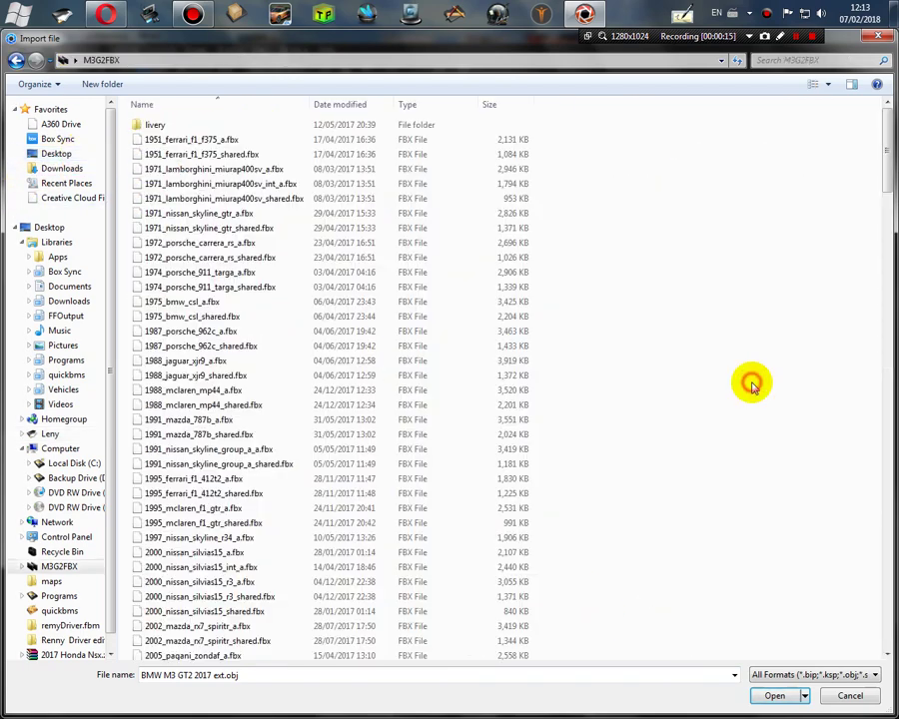
scroll(624, 314, "down", 4)
scroll(623, 316, "down", 1)
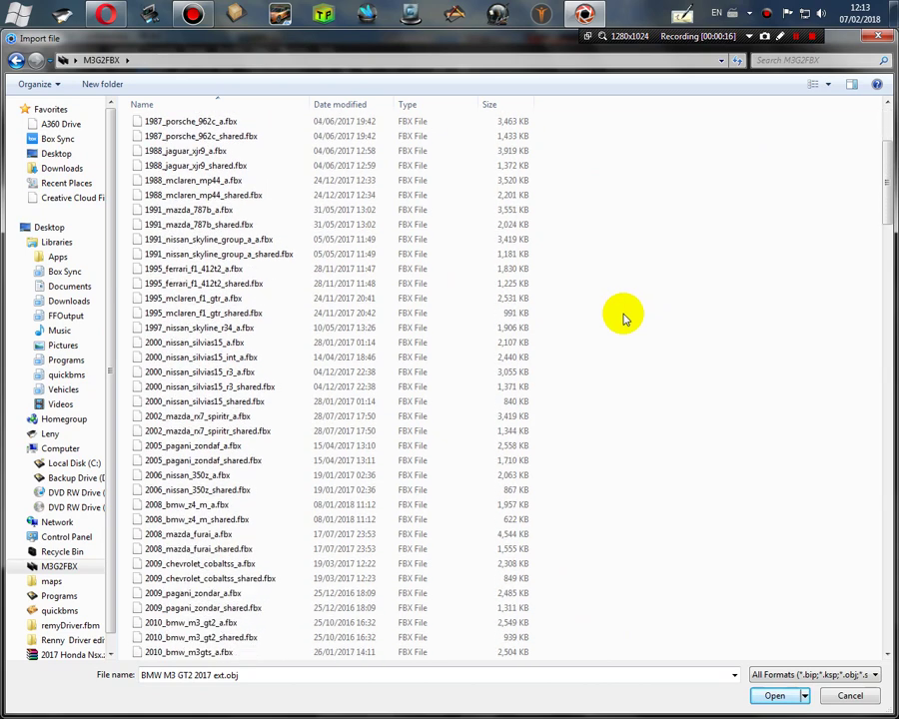
scroll(624, 317, "up", 5)
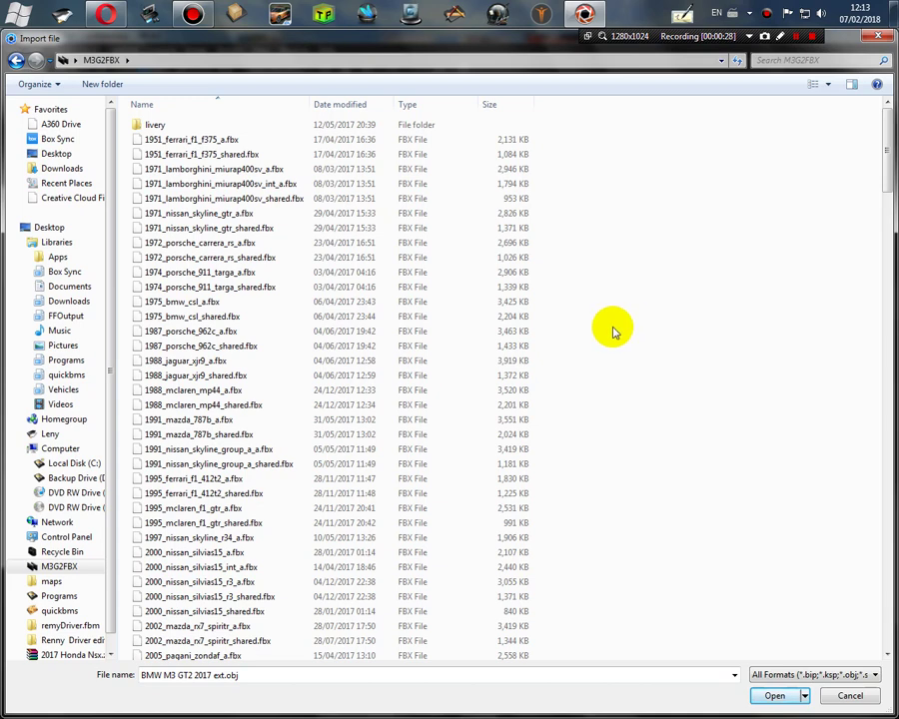
scroll(612, 331, "down", 5)
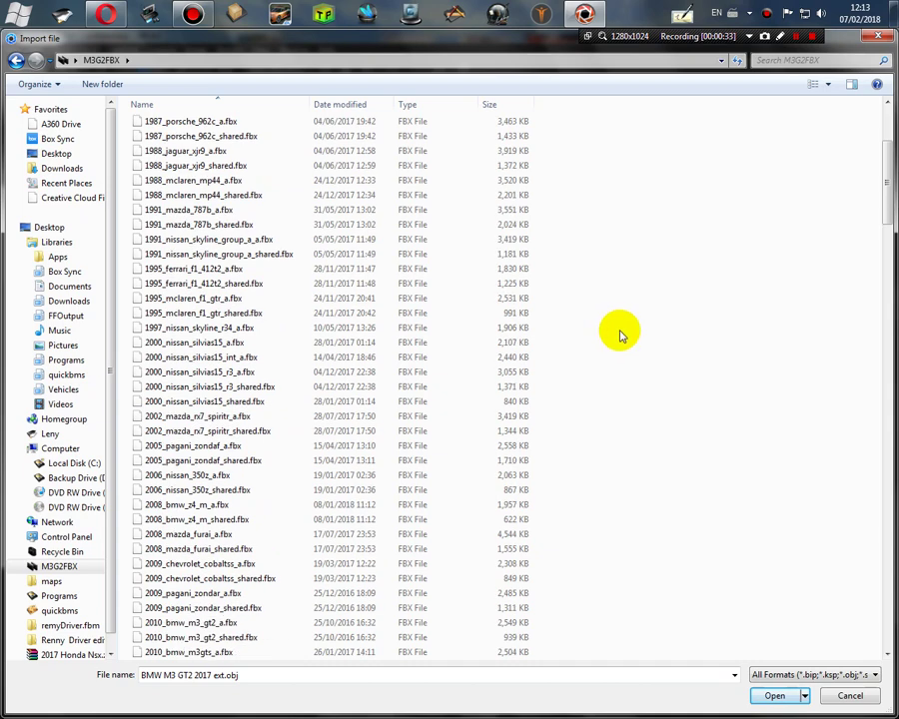
scroll(617, 336, "down", 4)
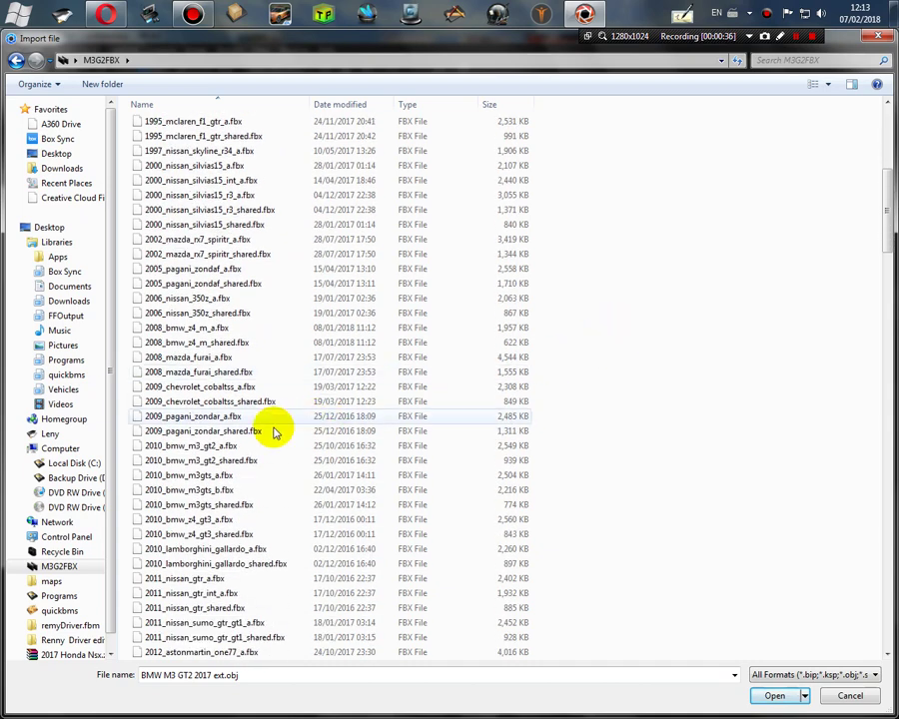
left_click(257, 450)
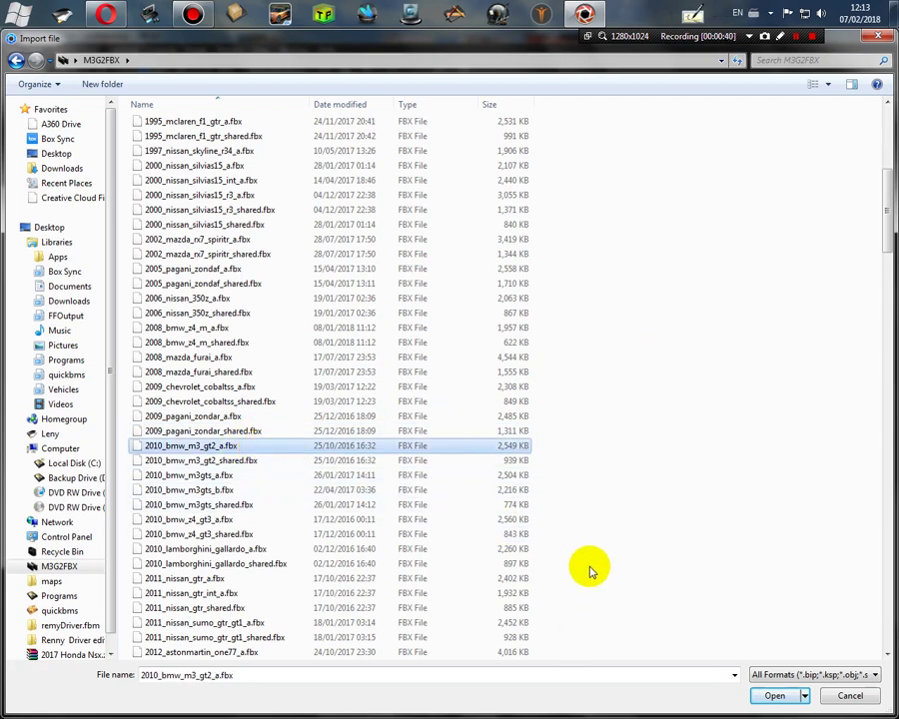
left_click(774, 695)
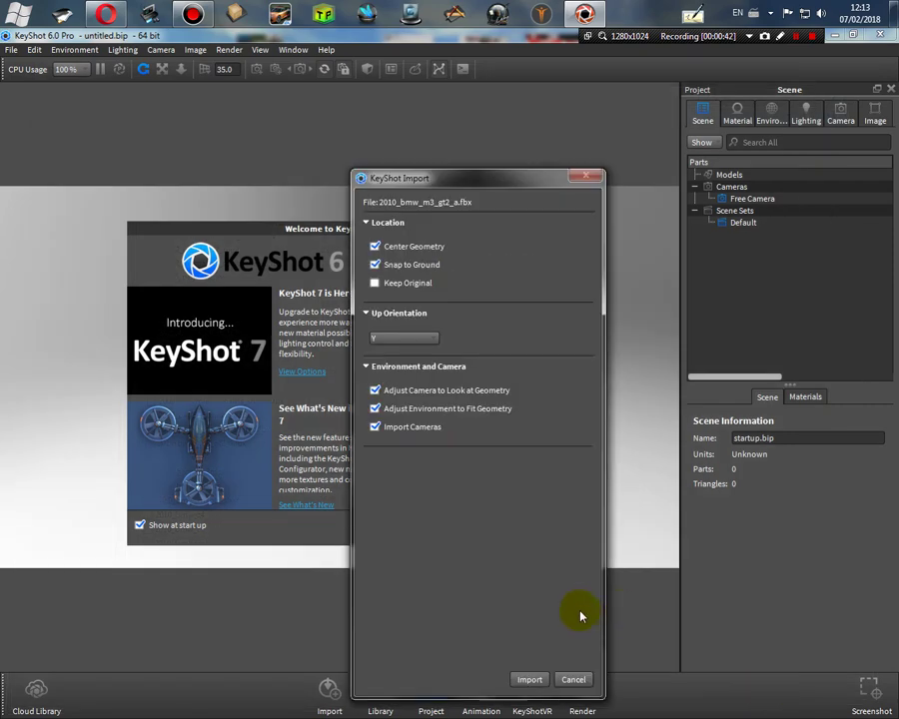
left_click(529, 680)
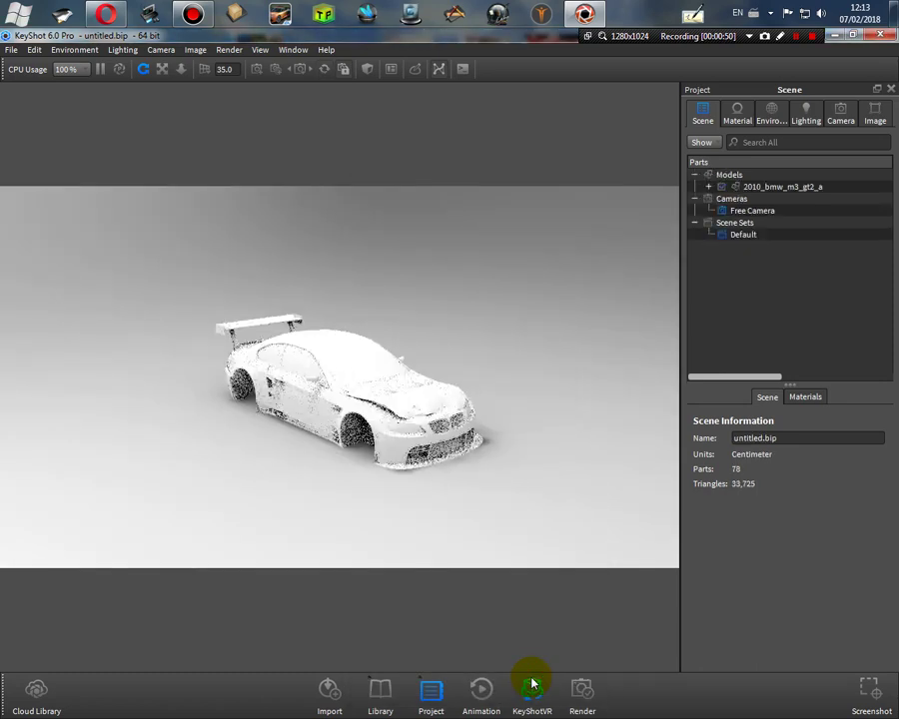
Step: Expand the imported 2010_bmw_m3_gt2_a model and its RootNode to examine the individual parts
left_click_drag(524, 420, 144, 411)
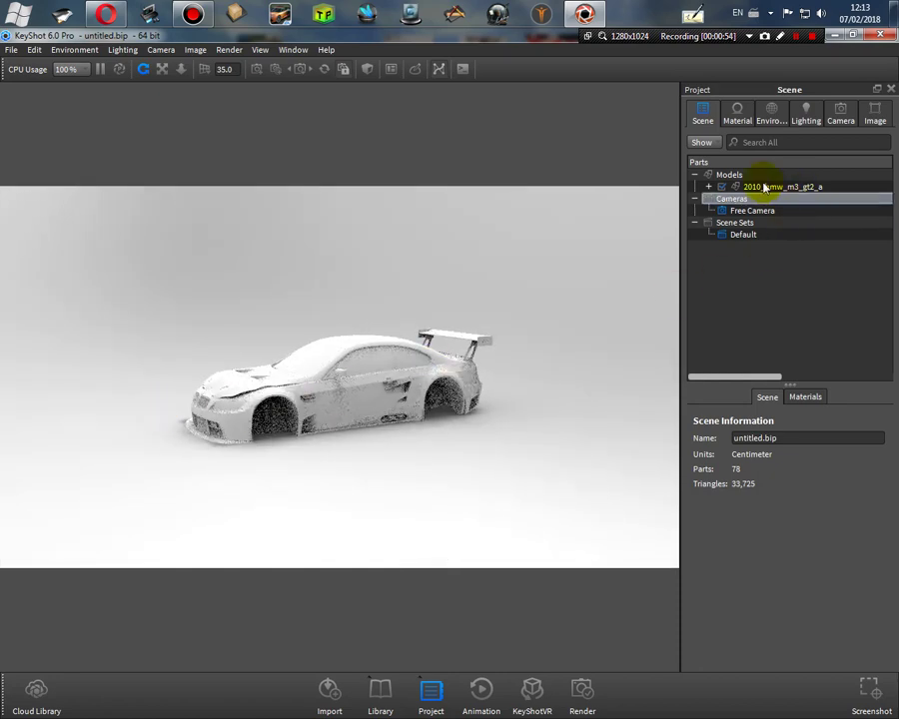
left_click(715, 187)
left_click(707, 188)
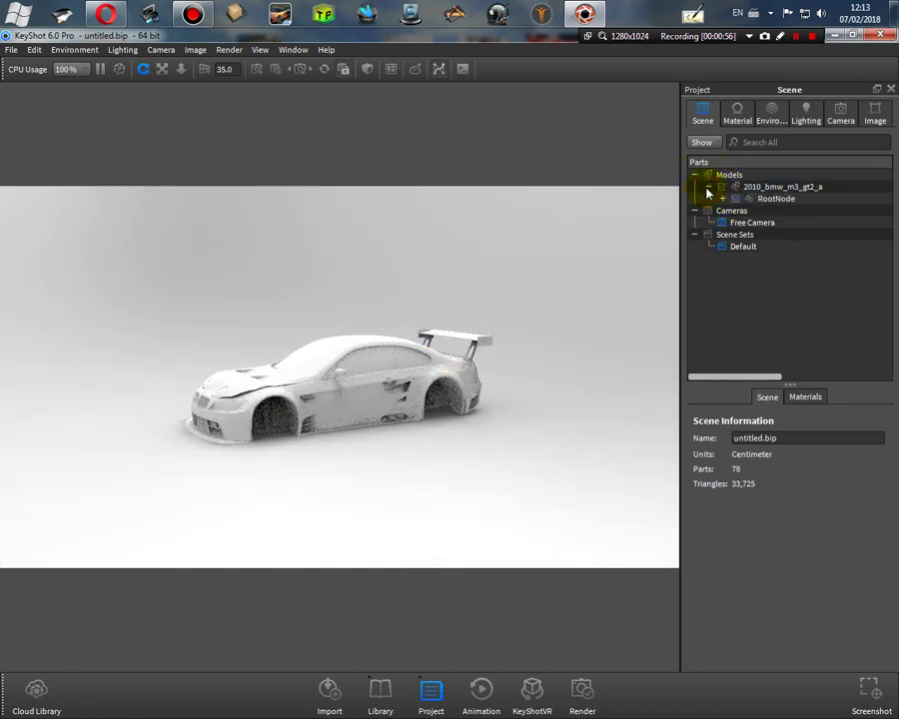
left_click(722, 199)
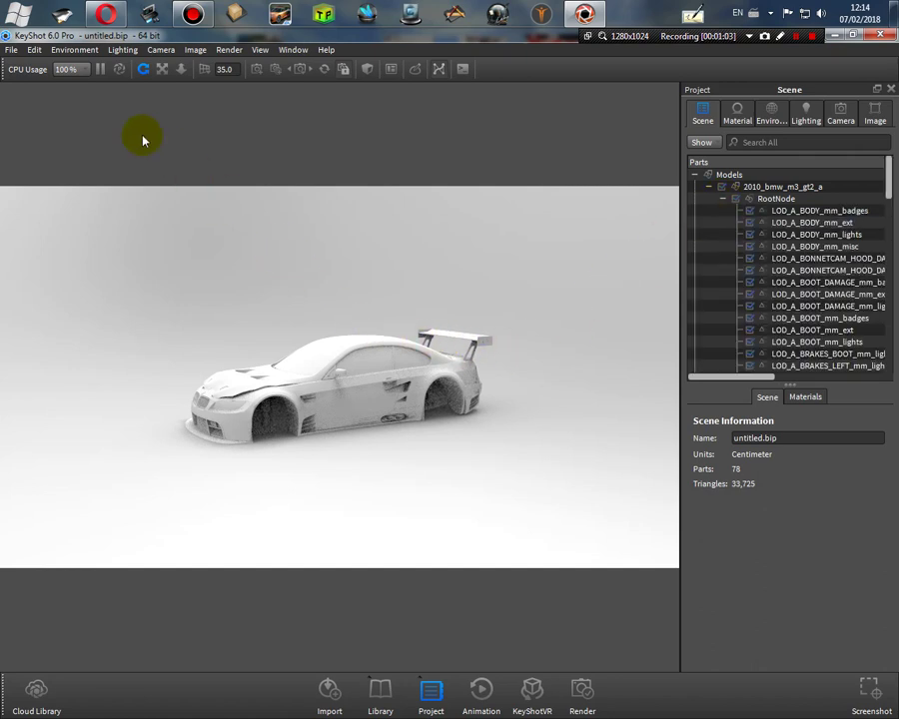
Step: Import 2010_bmw_m3_gt2_shared.fbx into the existing scene with Add to Scene, centred geometry and snap to ground
left_click(13, 52)
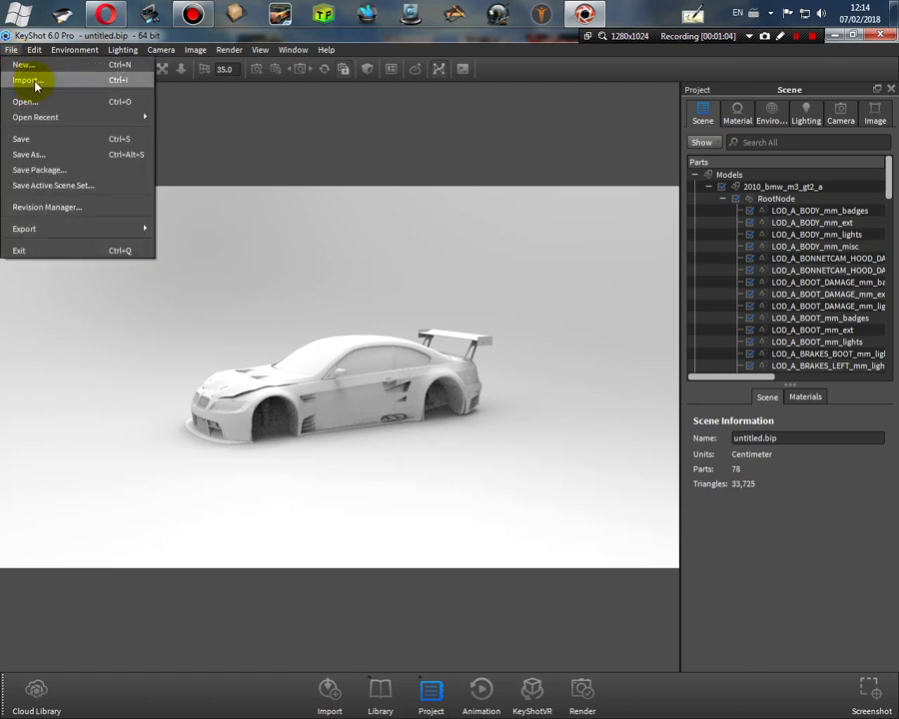
left_click(35, 84)
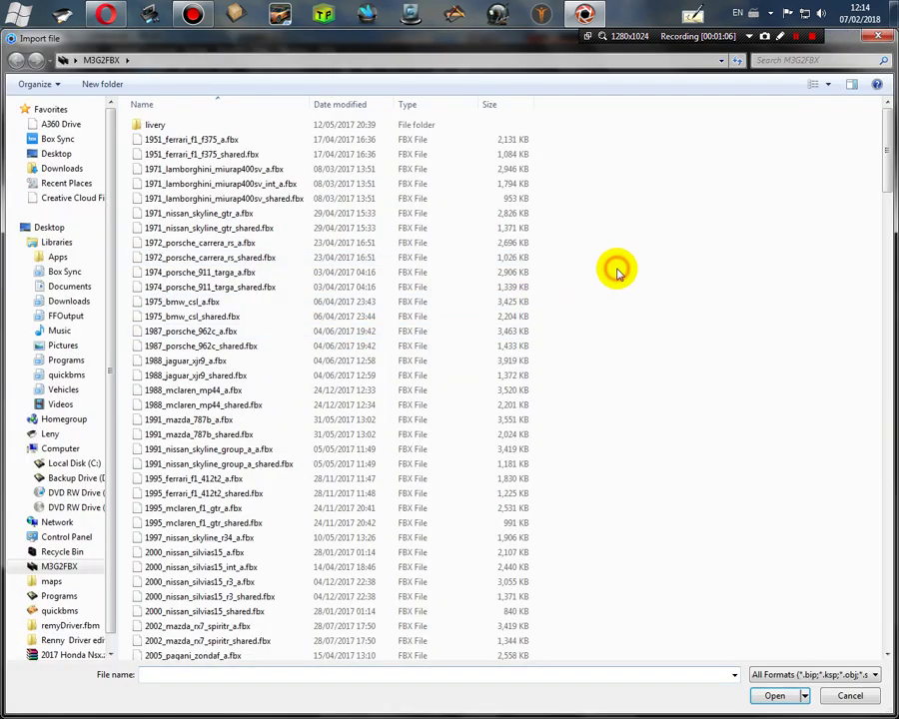
scroll(613, 266, "down", 8)
scroll(616, 272, "down", 3)
scroll(616, 273, "down", 3)
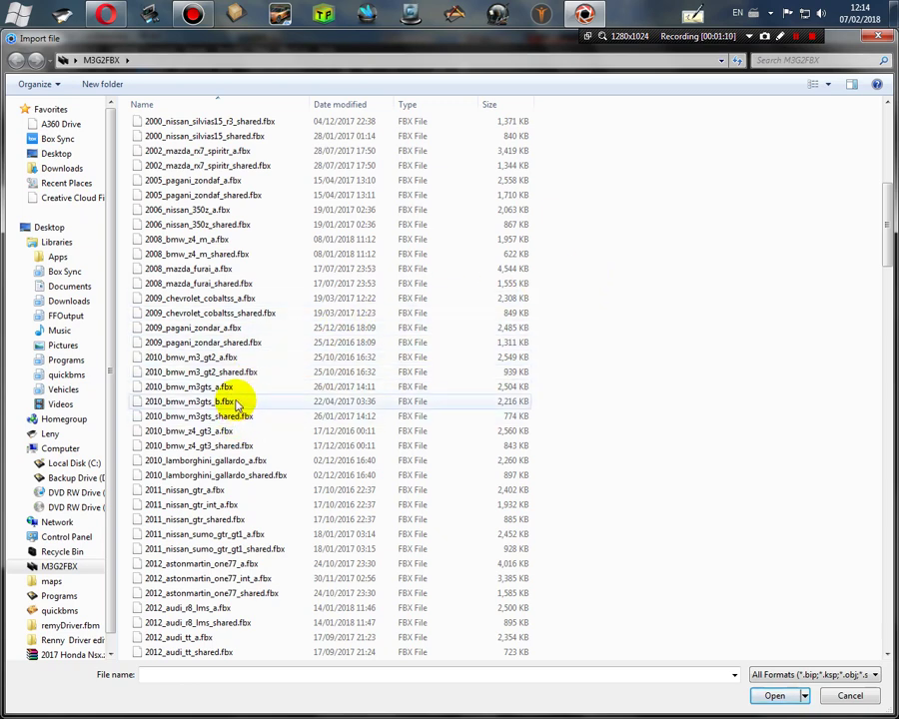
left_click(268, 371)
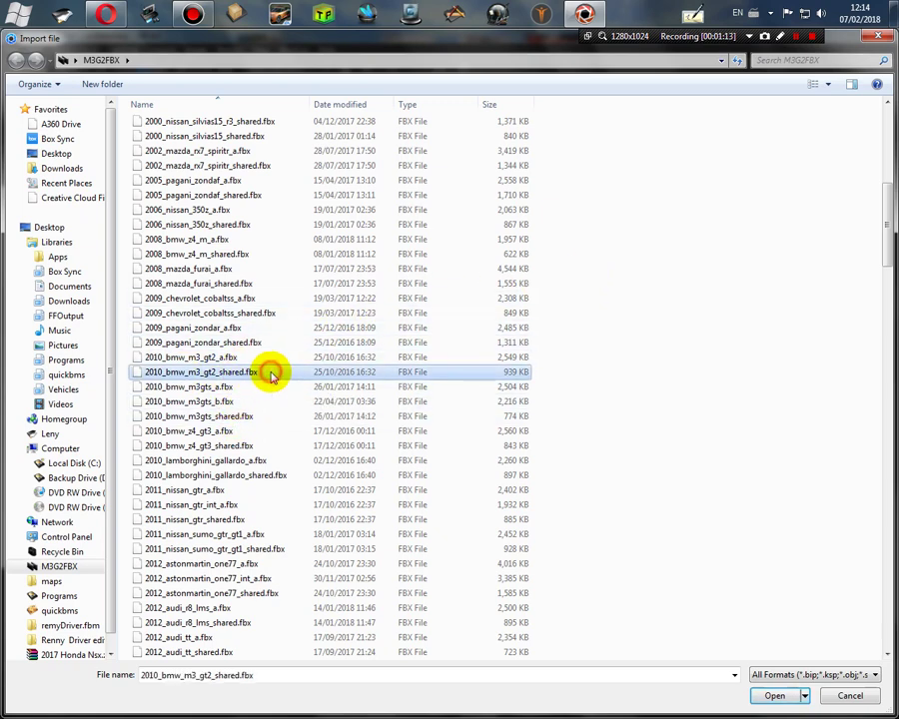
left_click(775, 695)
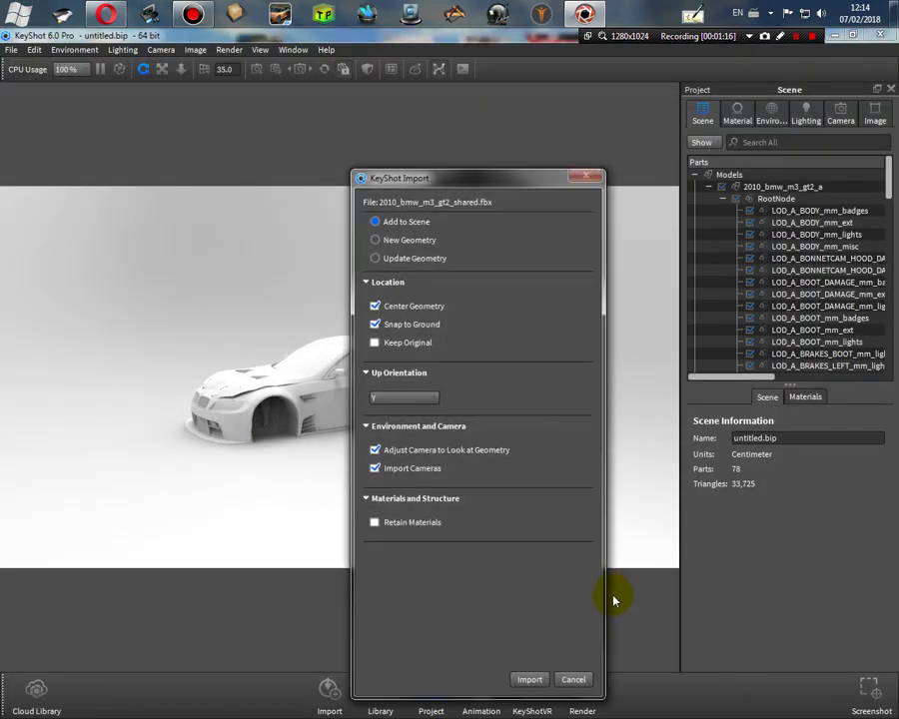
left_click(530, 680)
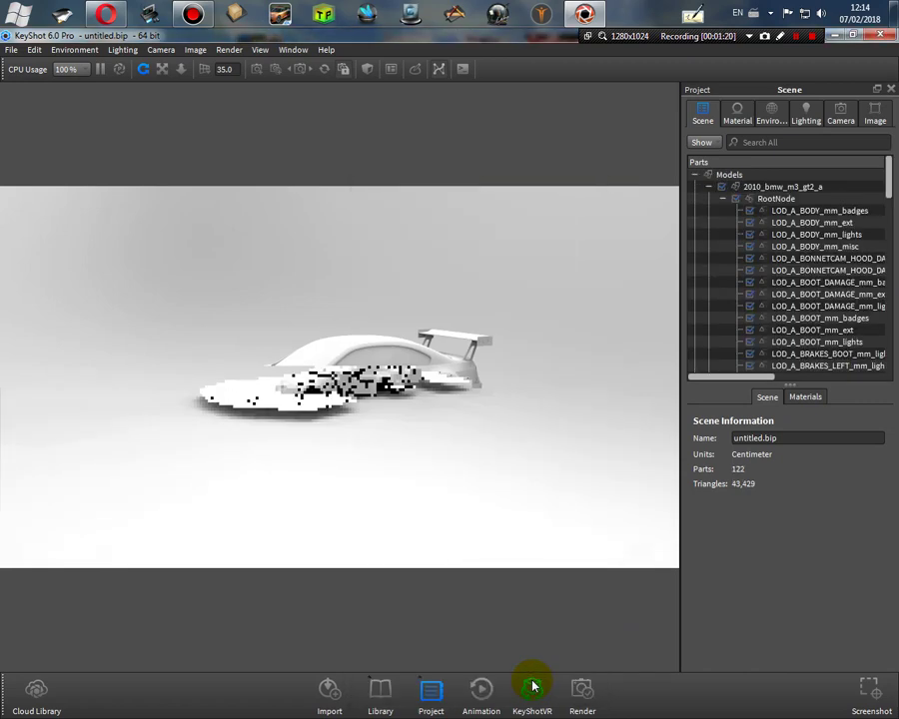
Step: Collapse the 2010_bmw_m3_gt2_a model and snap the 2010_bmw_m3_gt2_shared model to the ground
left_click_drag(423, 405, 388, 436)
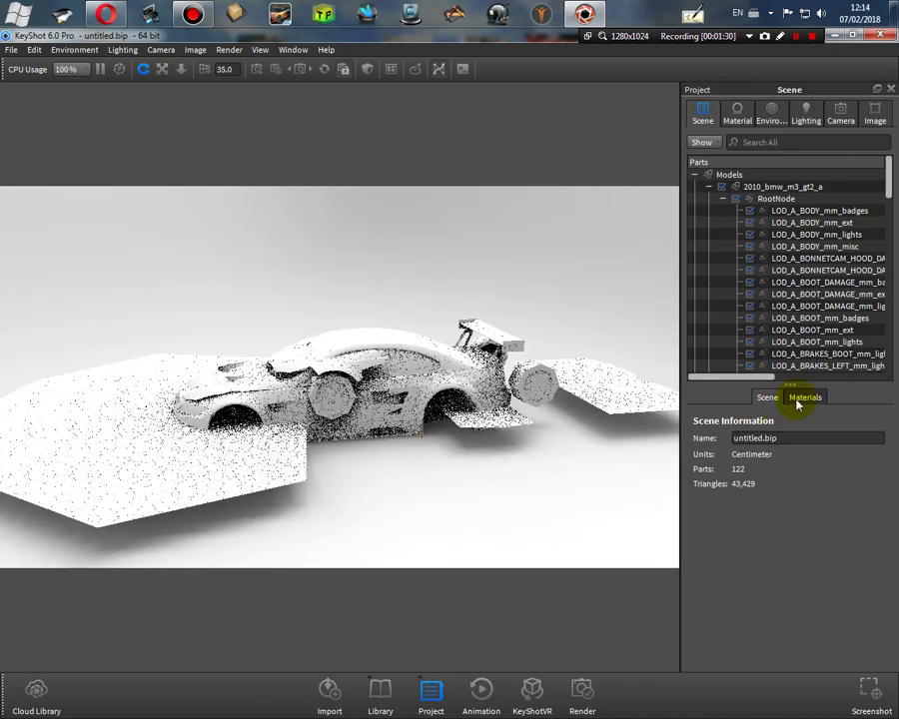
left_click(708, 187)
left_click(773, 199)
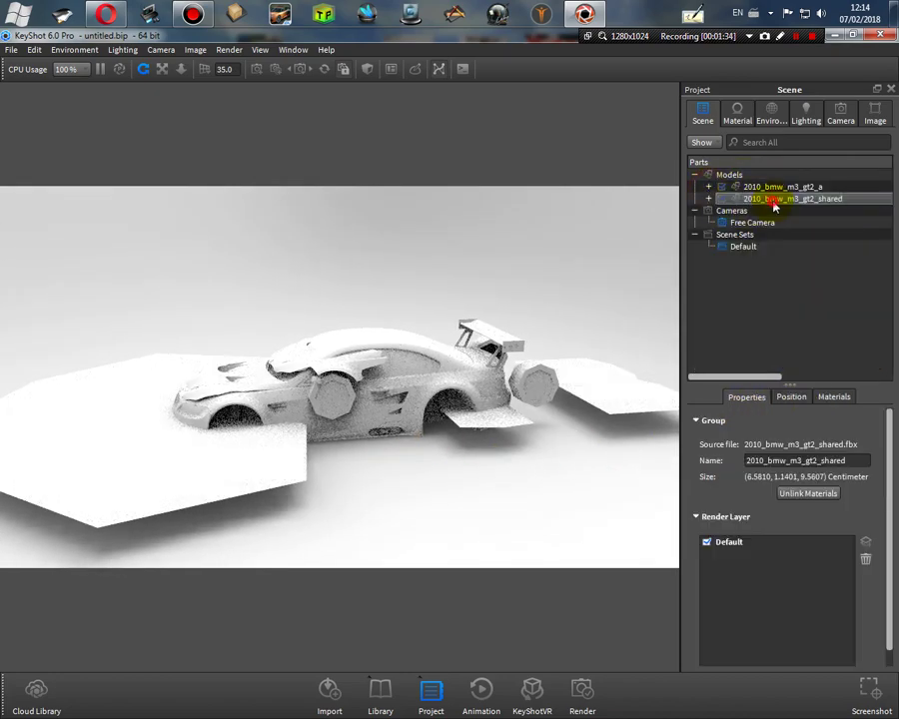
left_click(792, 397)
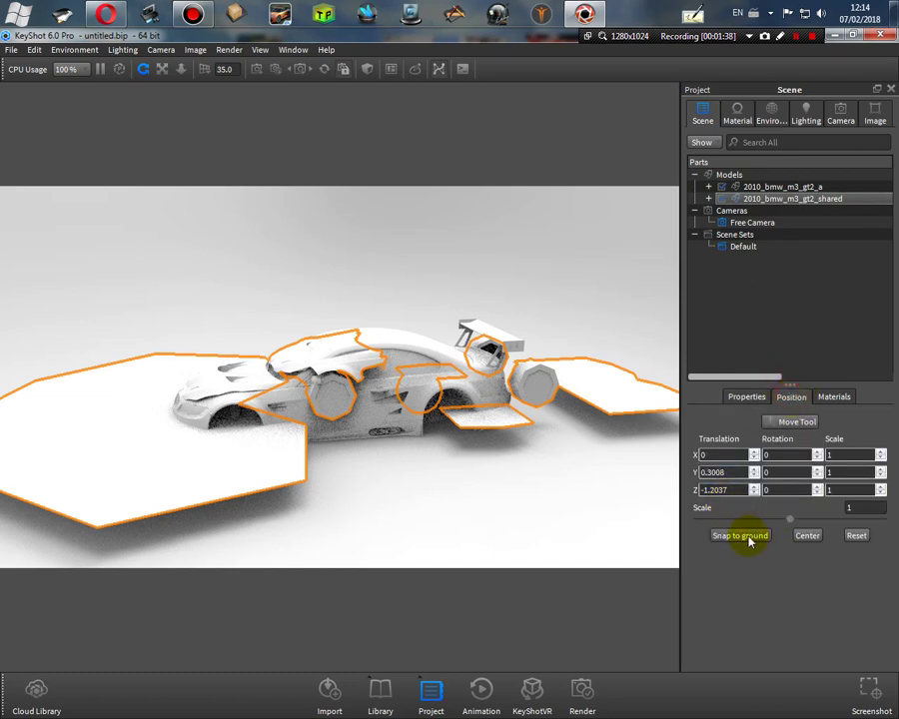
left_click(738, 535)
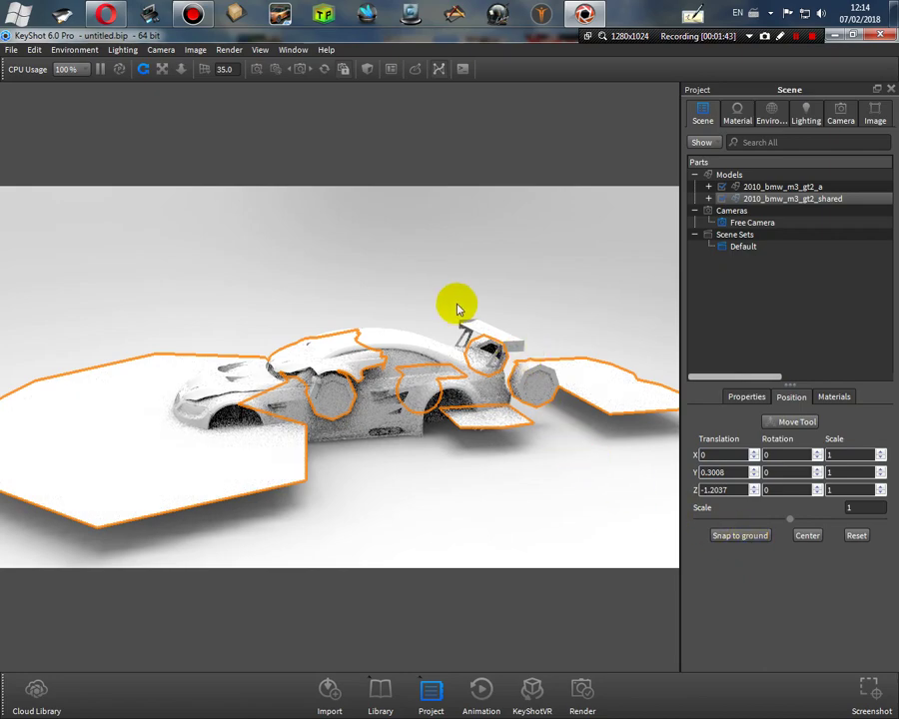
left_click_drag(457, 307, 417, 257)
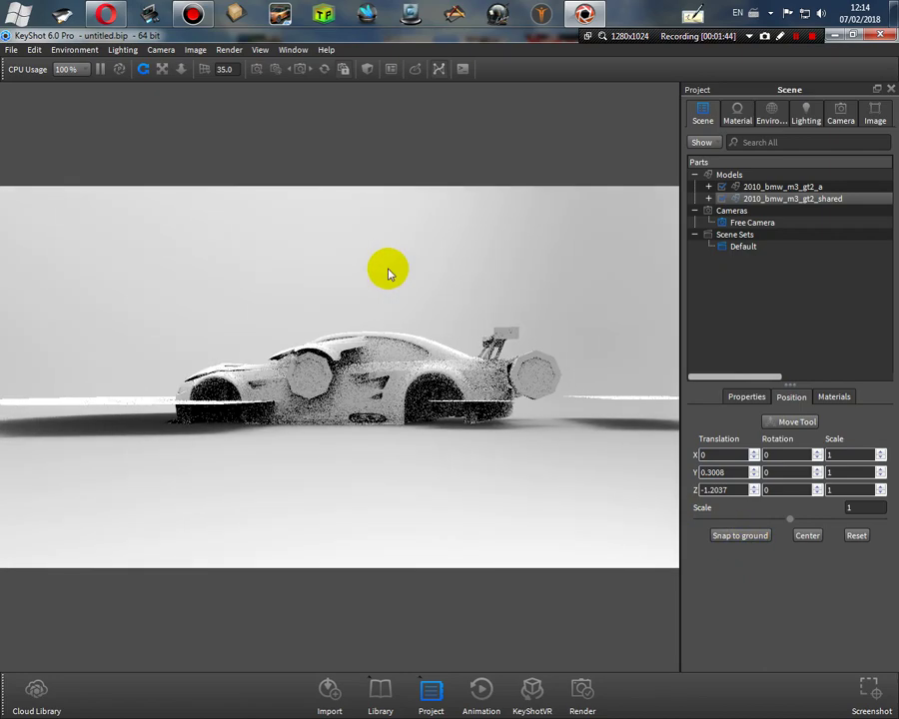
Step: Expand the shared model's RootNode and select the four LOD_A front and rear brake calipers
left_click(708, 200)
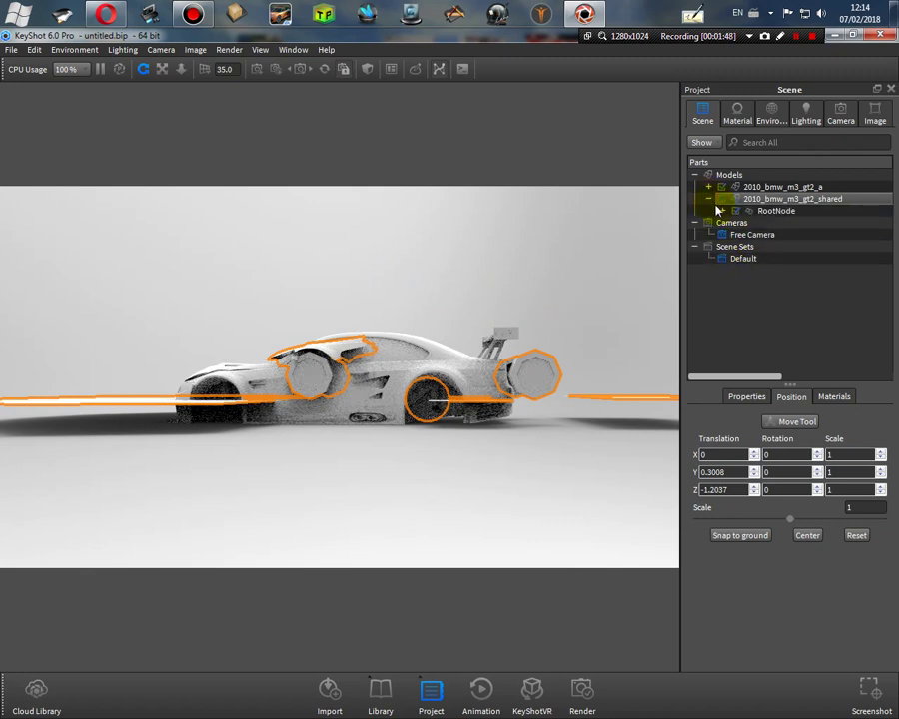
left_click(723, 211)
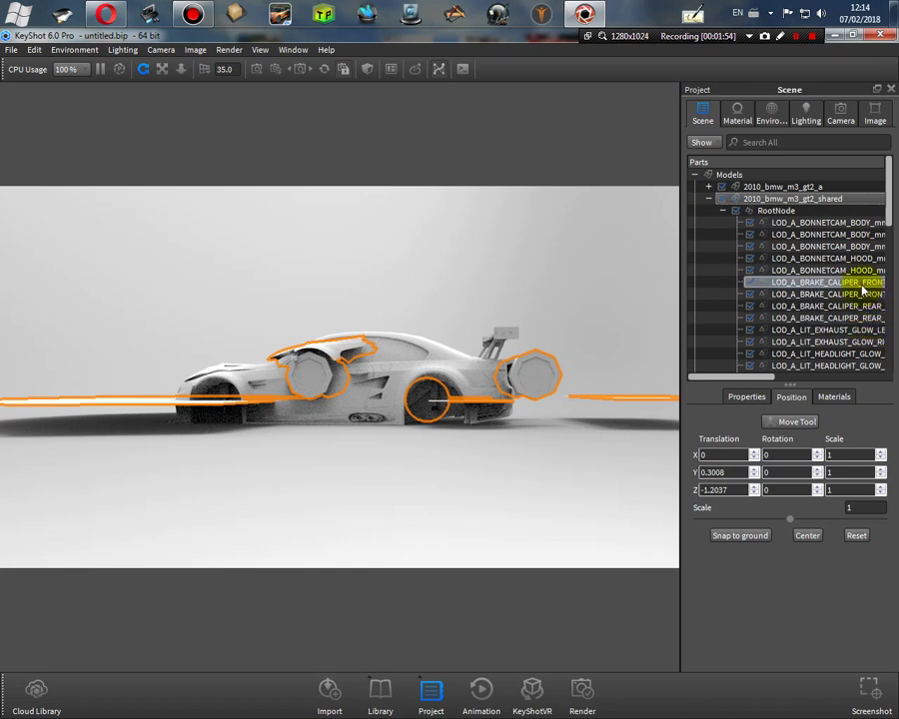
left_click(861, 284)
left_click(842, 295, "ctrl")
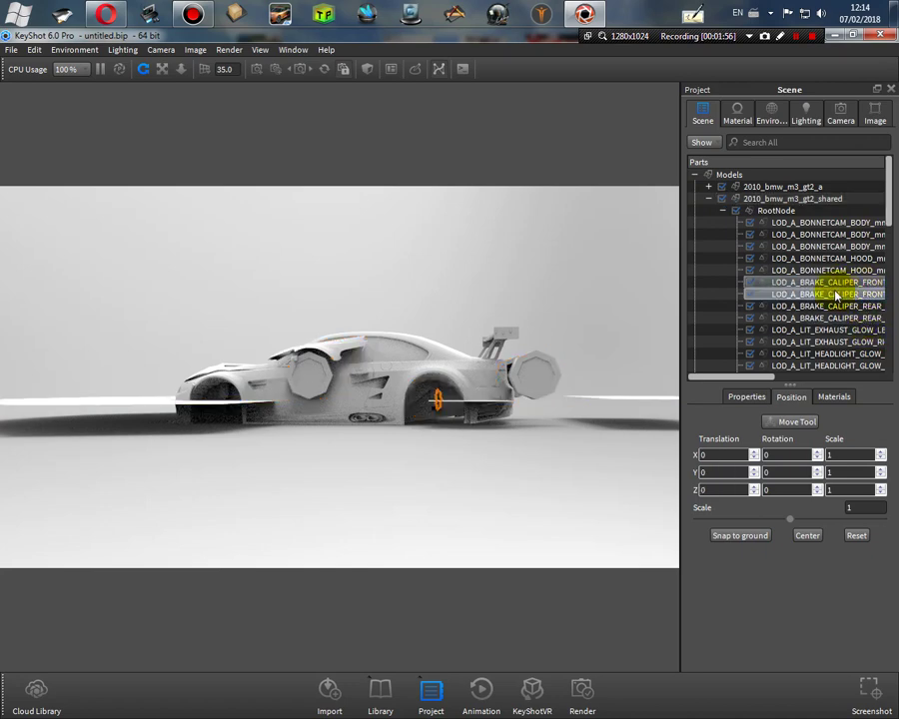
left_click(828, 306, "ctrl")
left_click(824, 318, "ctrl")
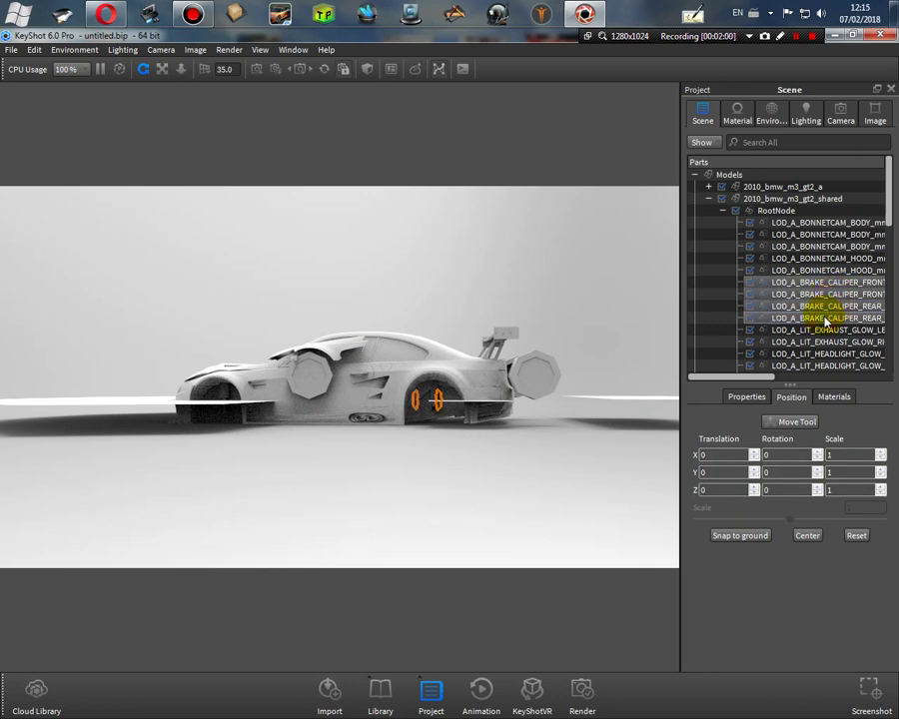
Step: Extend the selection with the LOD_A rotor, tyre, both wheel blur parts and the wheel
scroll(825, 245, "down", 2)
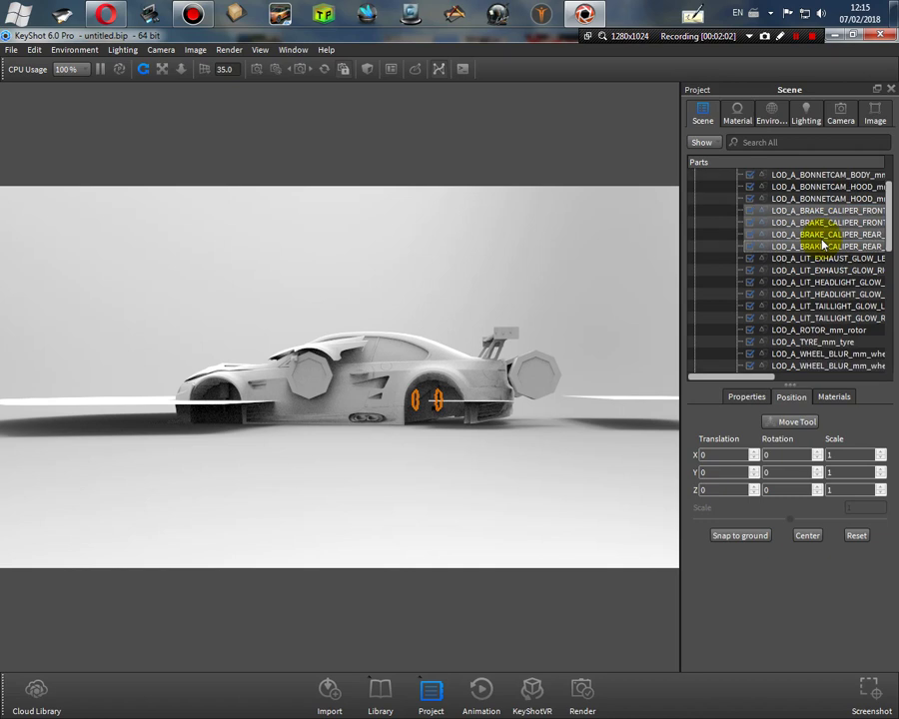
left_click(838, 330, "ctrl")
left_click(831, 342, "ctrl")
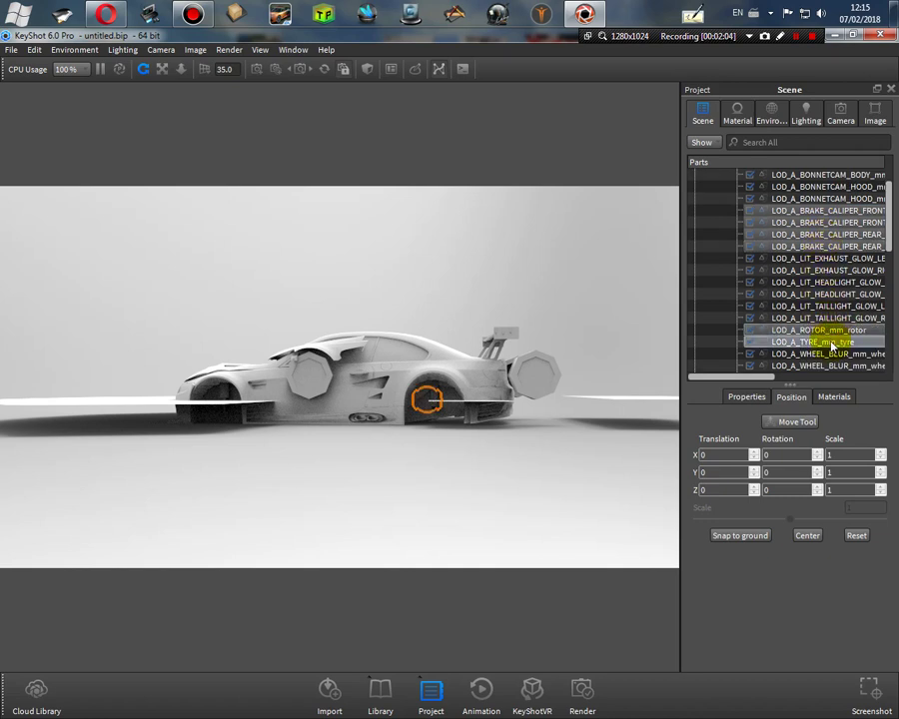
left_click(829, 354, "ctrl")
left_click(829, 365, "ctrl")
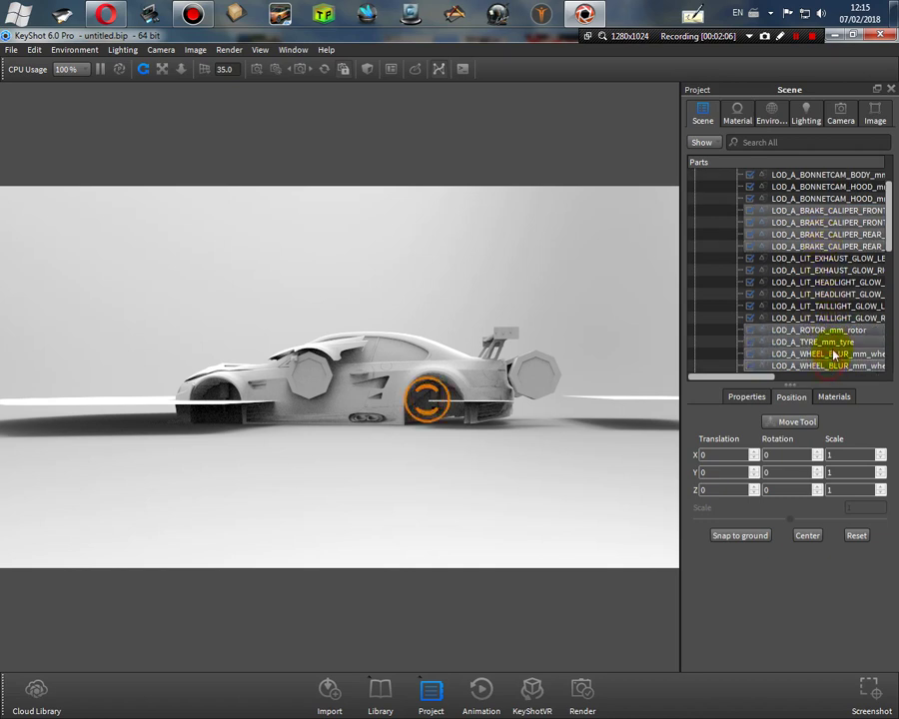
scroll(833, 355, "down", 1)
left_click(829, 342, "ctrl")
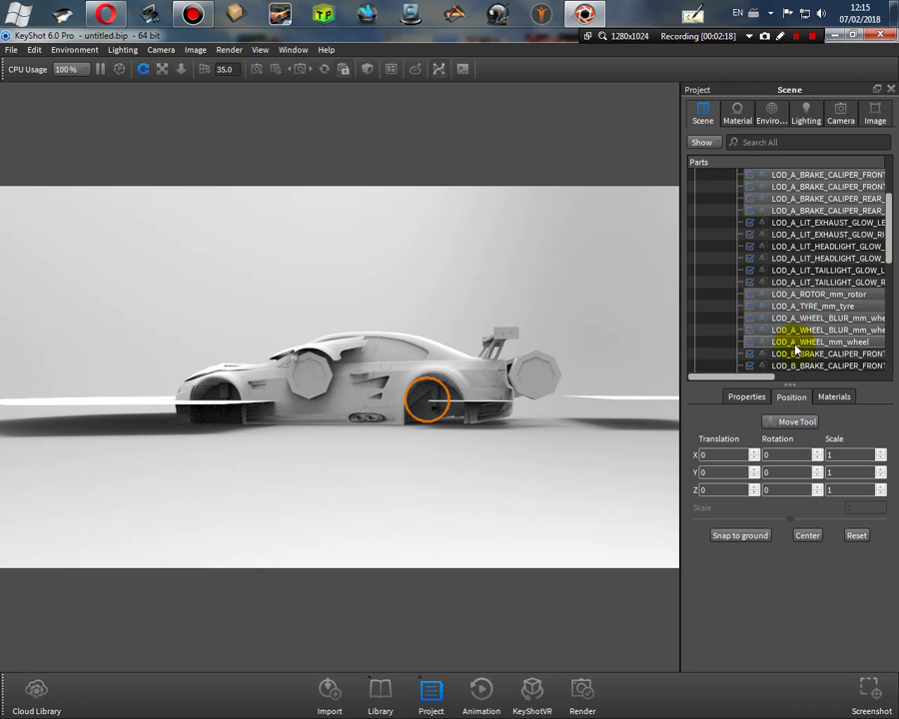
Step: Add the selected LOD_A wheel and brake parts to a new group named Wheels directly under Models
right_click(820, 198)
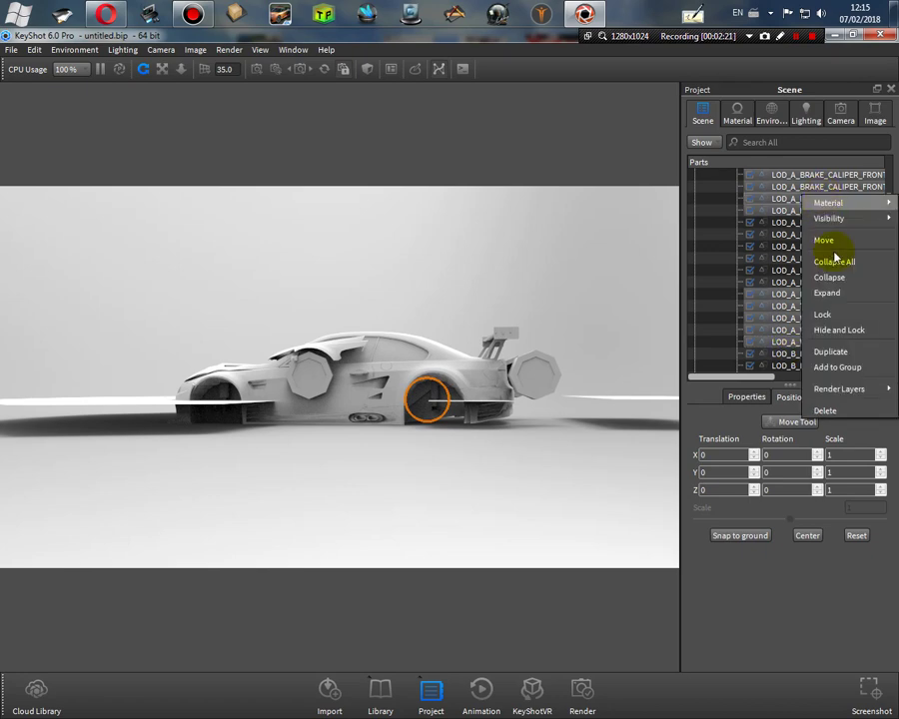
left_click(855, 367)
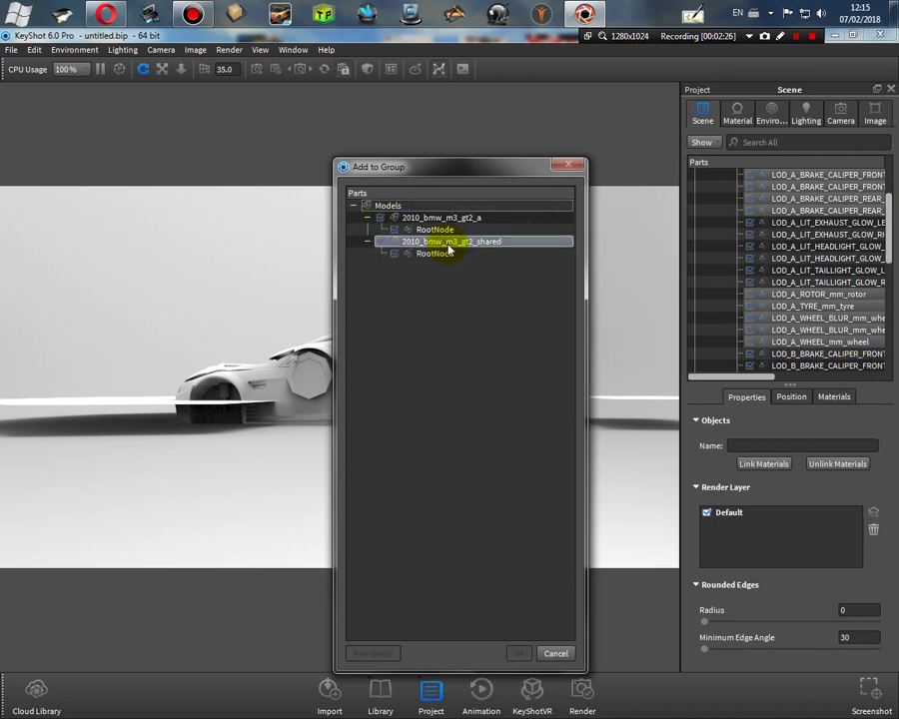
left_click(413, 204)
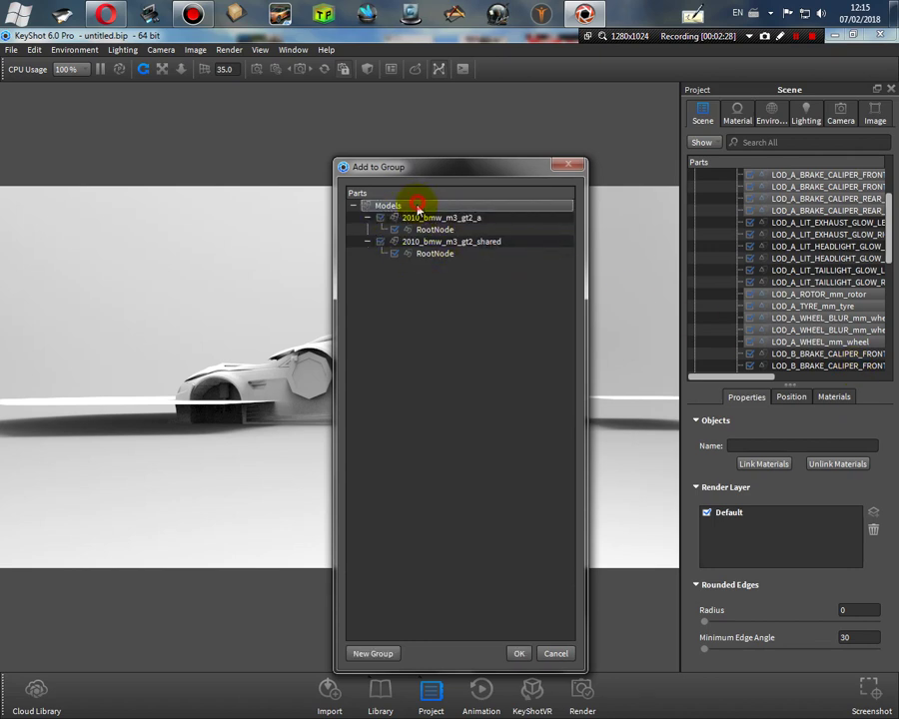
left_click(373, 653)
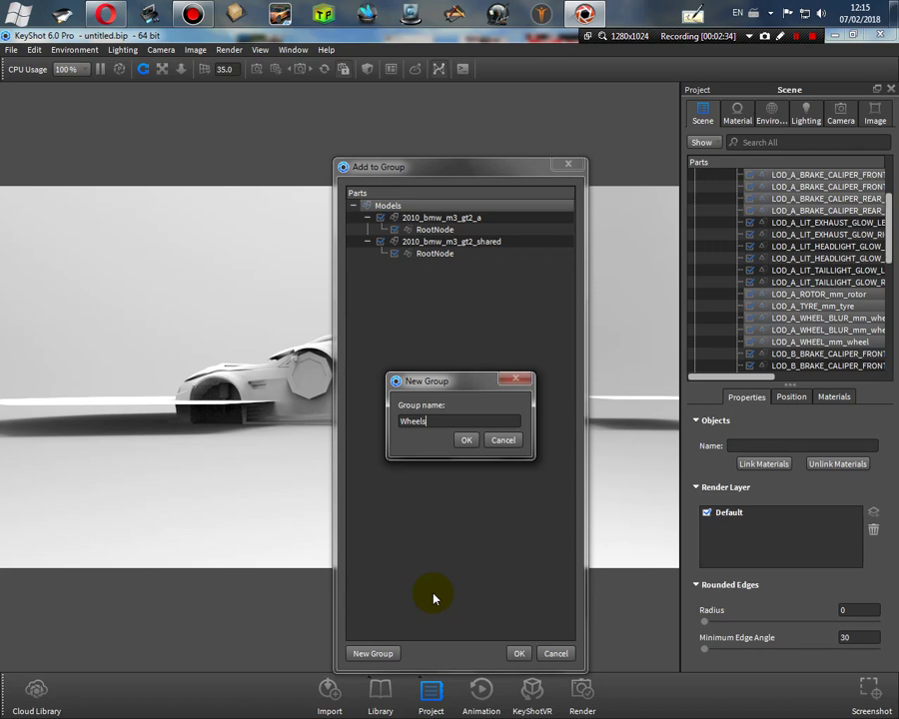
key("Return")
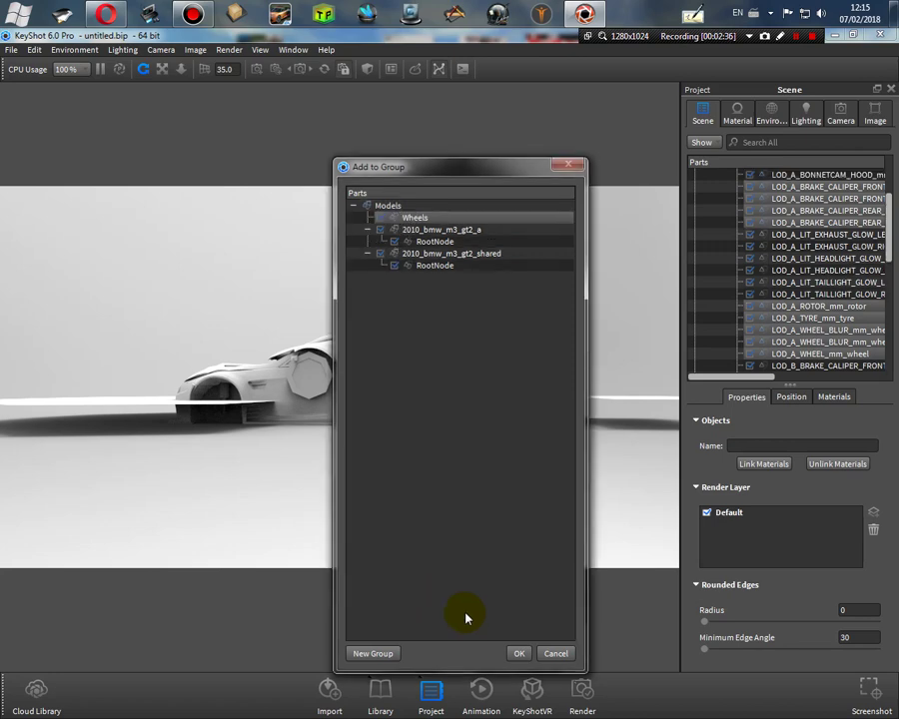
left_click(519, 653)
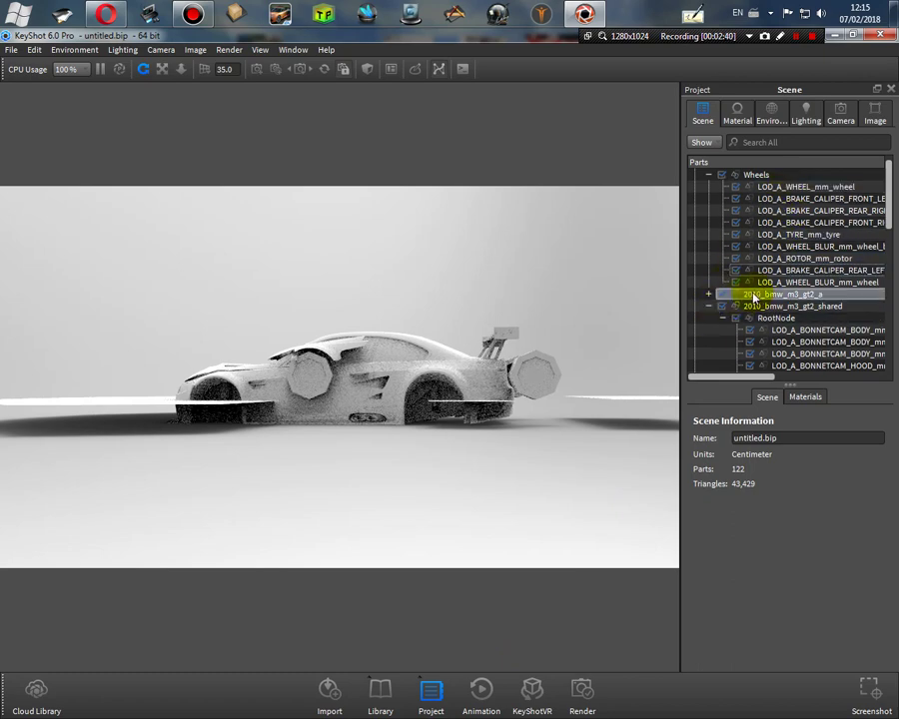
Step: Delete the remaining 2010_bmw_m3_gt2_shared model from the scene
left_click(805, 307)
right_click(807, 315)
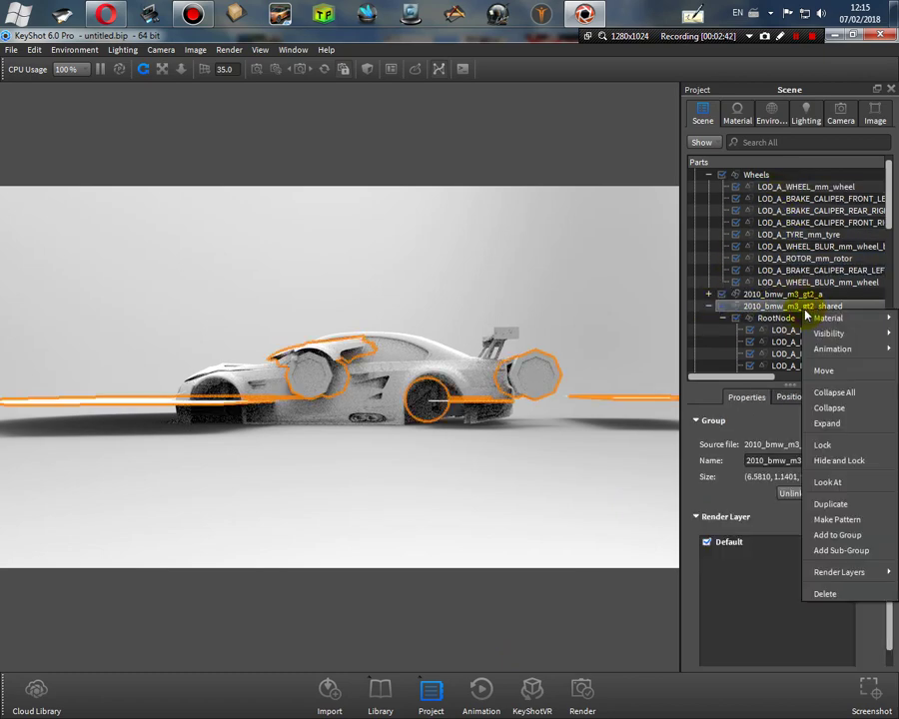
left_click(846, 595)
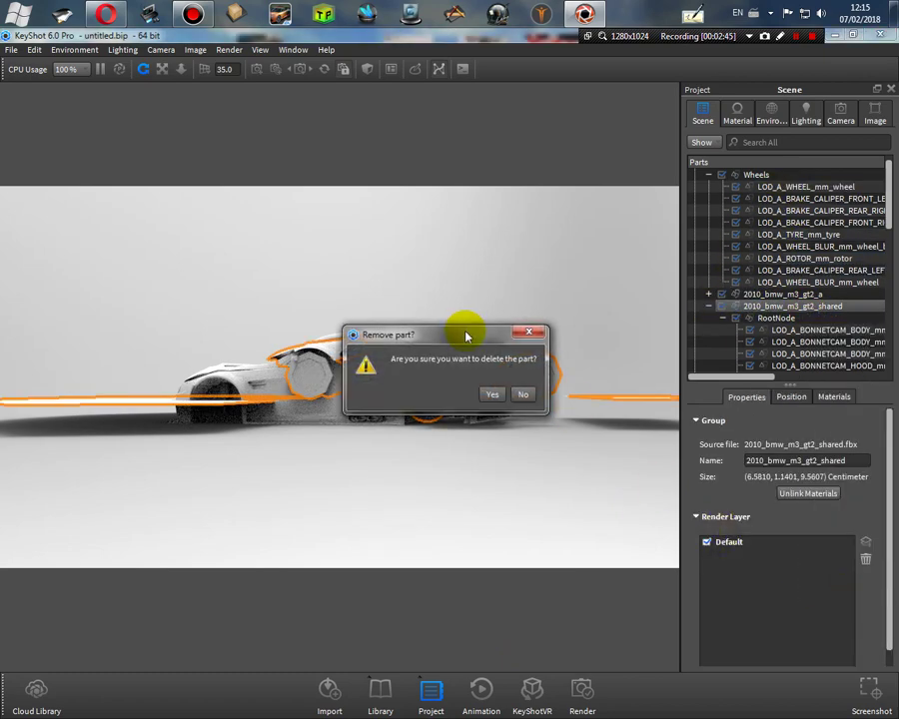
left_click(490, 392)
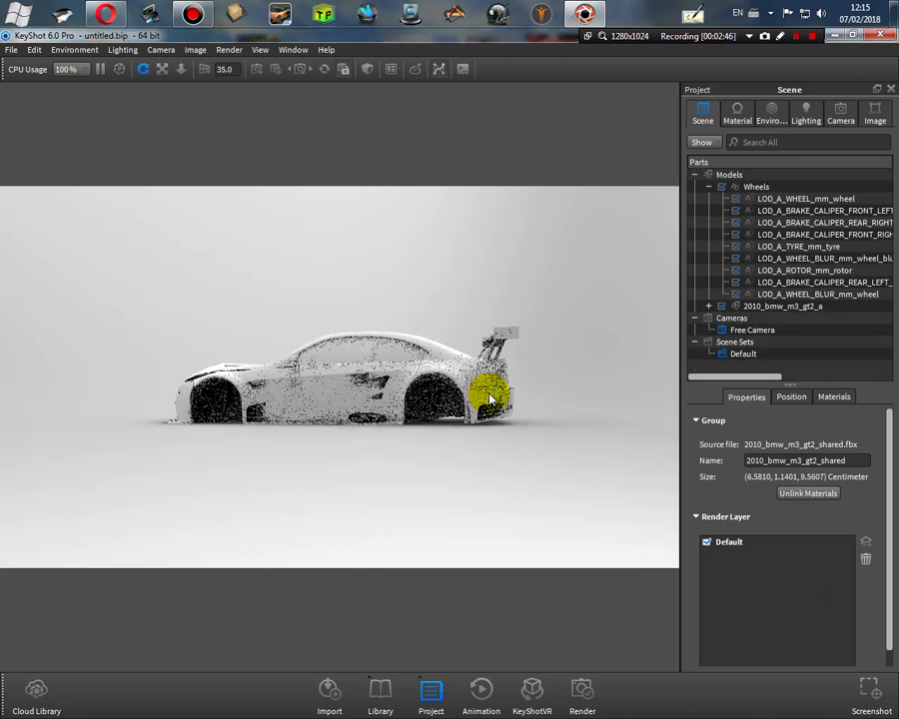
Step: Collapse the Wheels group and hide the 2010_bmw_m3_gt2_a body model
left_click(727, 176)
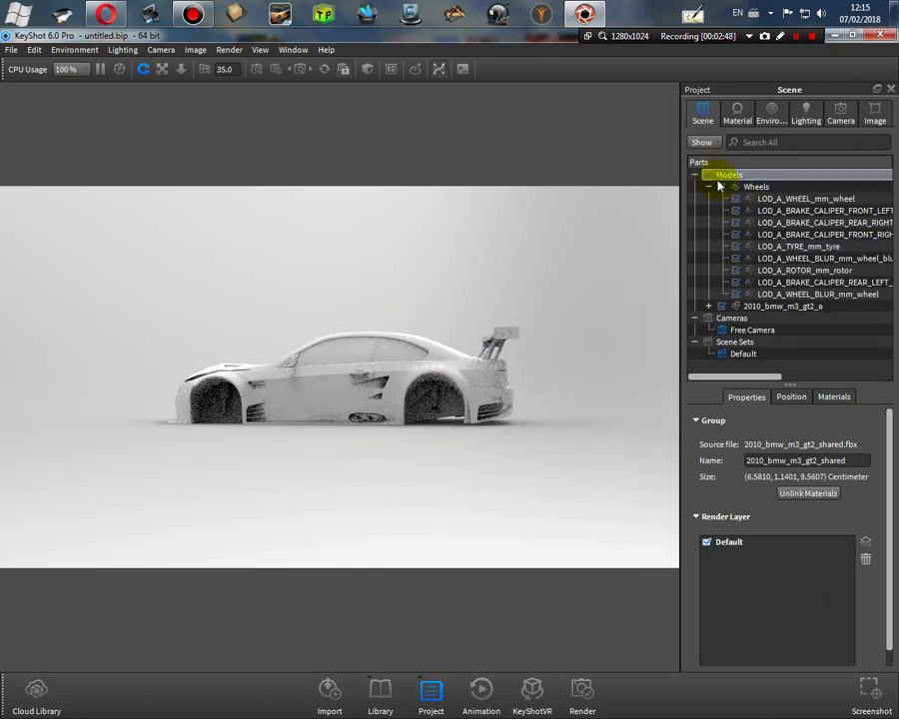
left_click(707, 187)
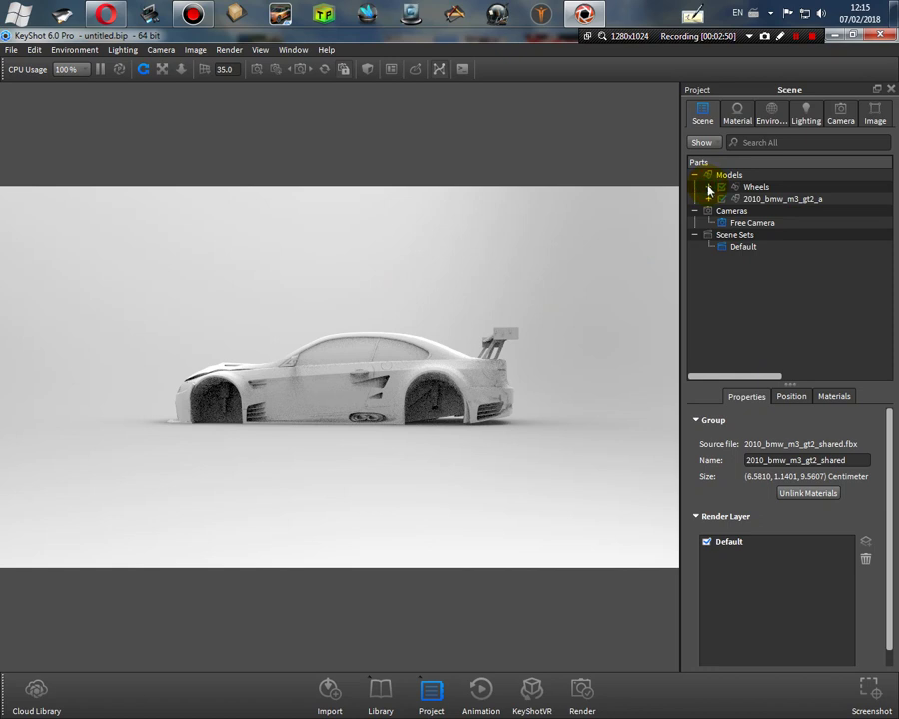
left_click(722, 202)
left_click(721, 199)
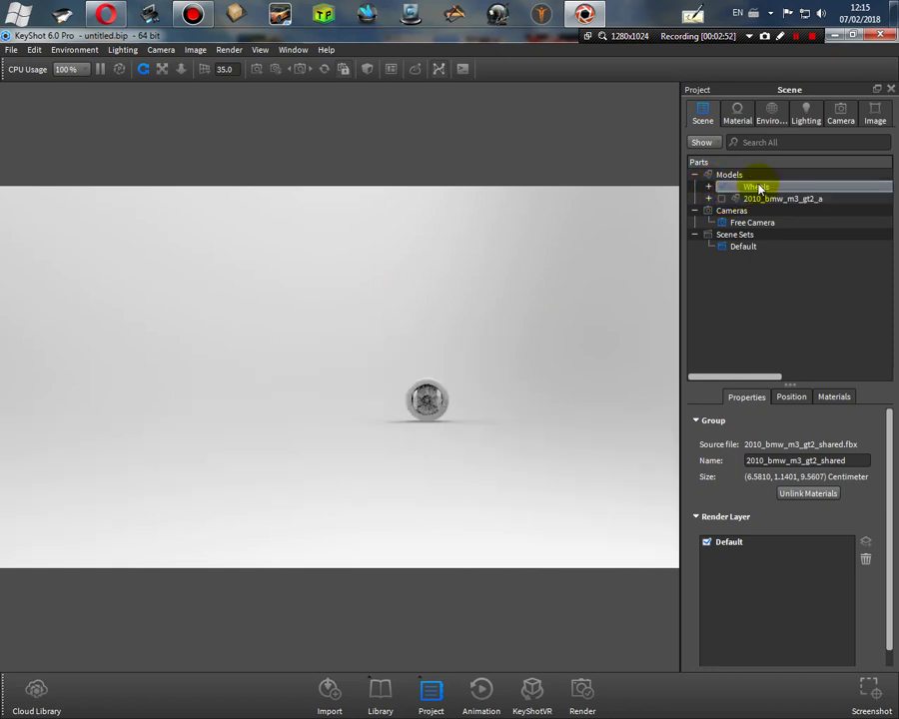
Step: Expand the Wheels group and select its LOD_A wheel, tyre, rotor and both wheel blur parts, leaving out the brake calipers
left_click(728, 187)
mouse_move(472, 357)
left_mouse_down()
mouse_move(453, 353)
mouse_move(586, 382)
mouse_move(368, 357)
mouse_move(521, 394)
mouse_move(580, 332)
mouse_move(340, 327)
mouse_move(387, 341)
left_mouse_up()
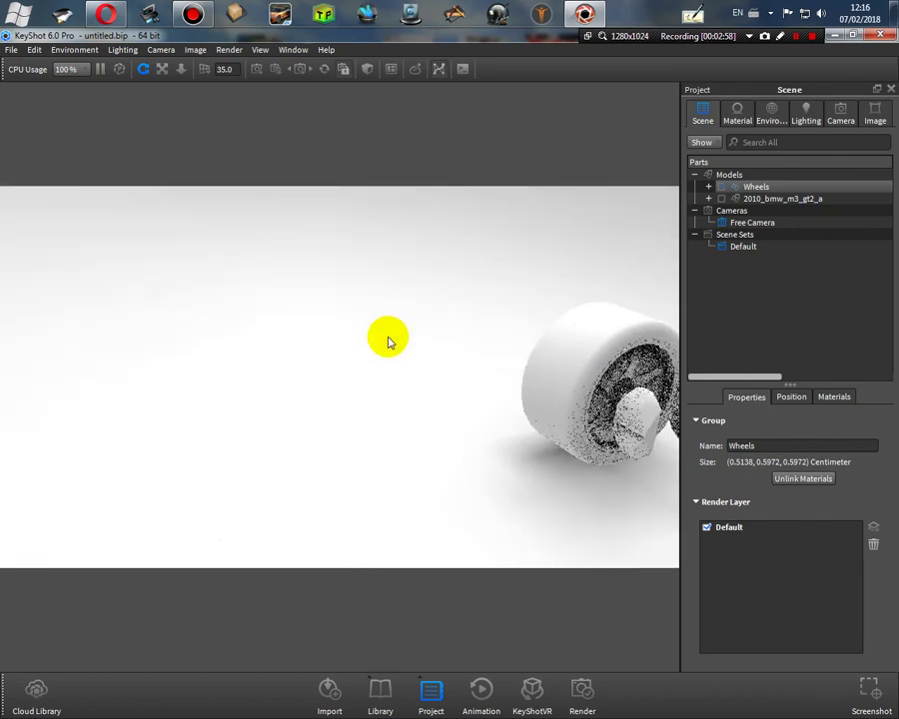
left_click(708, 187)
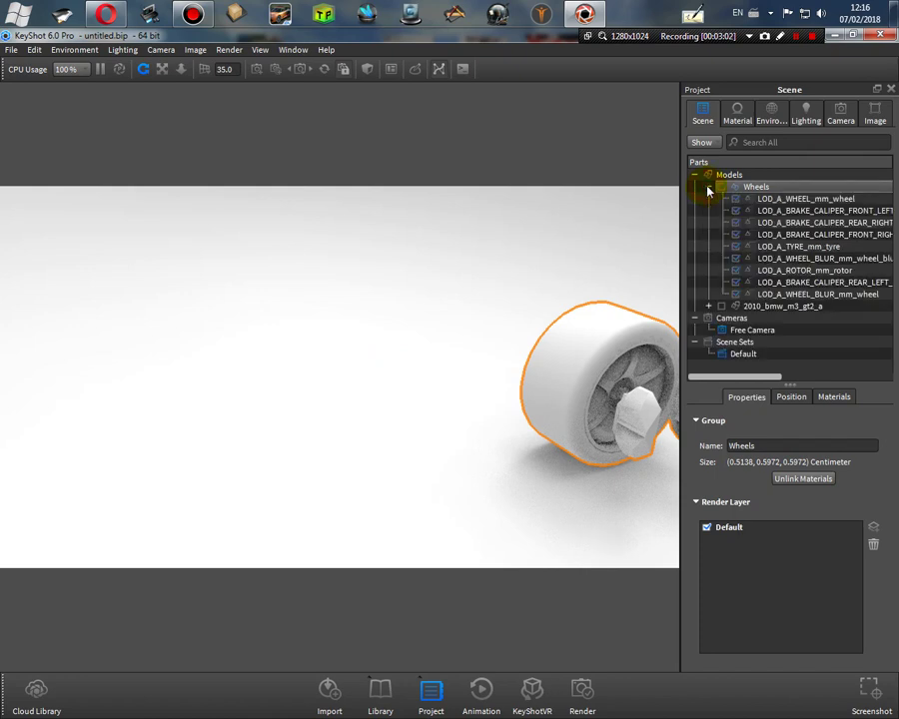
left_click(834, 199)
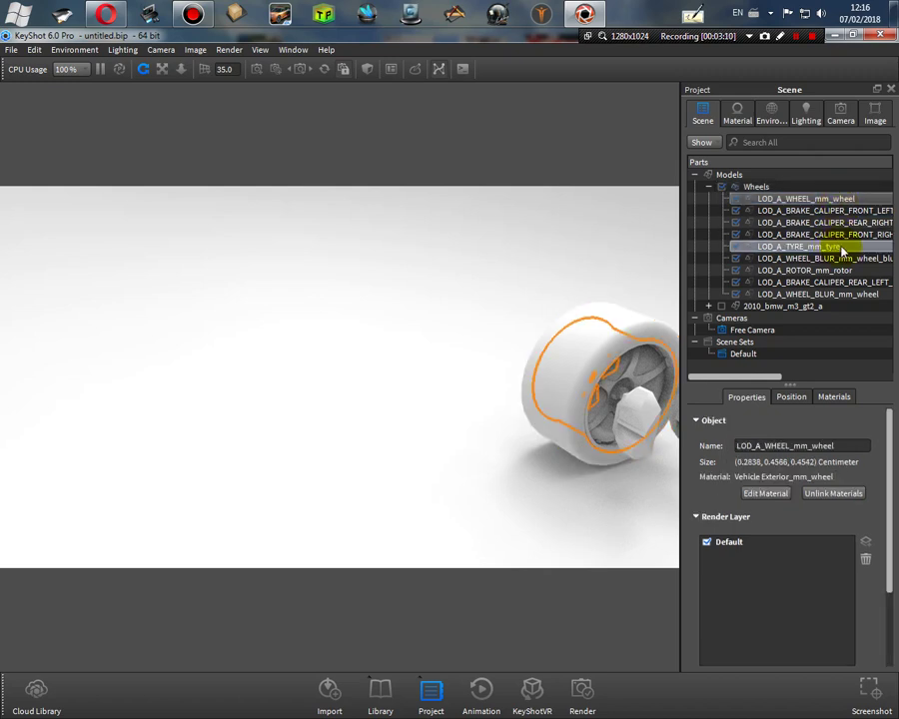
left_click(842, 249, "ctrl")
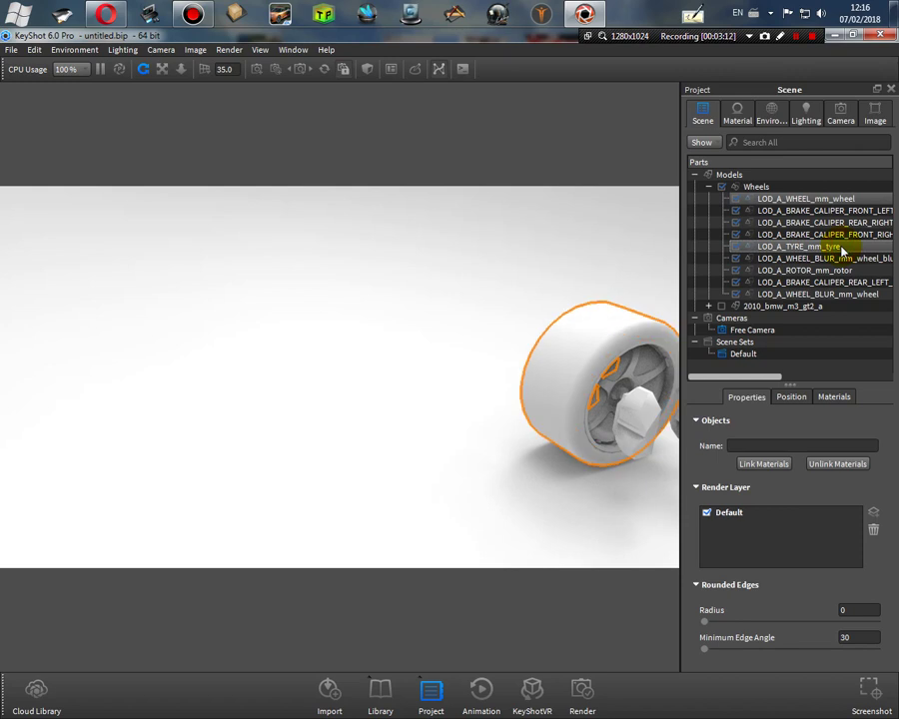
left_click(842, 257, "ctrl")
left_click(846, 270, "ctrl")
left_click(844, 294, "ctrl")
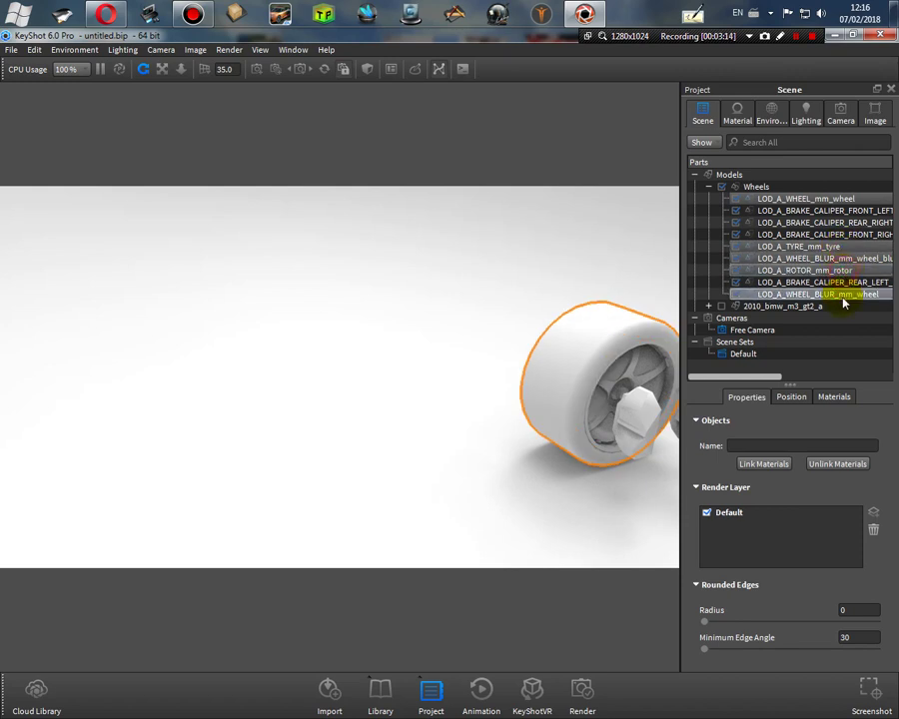
Step: Add the selected wheel parts to a new group named Front Left inside the Wheels group
right_click(812, 200)
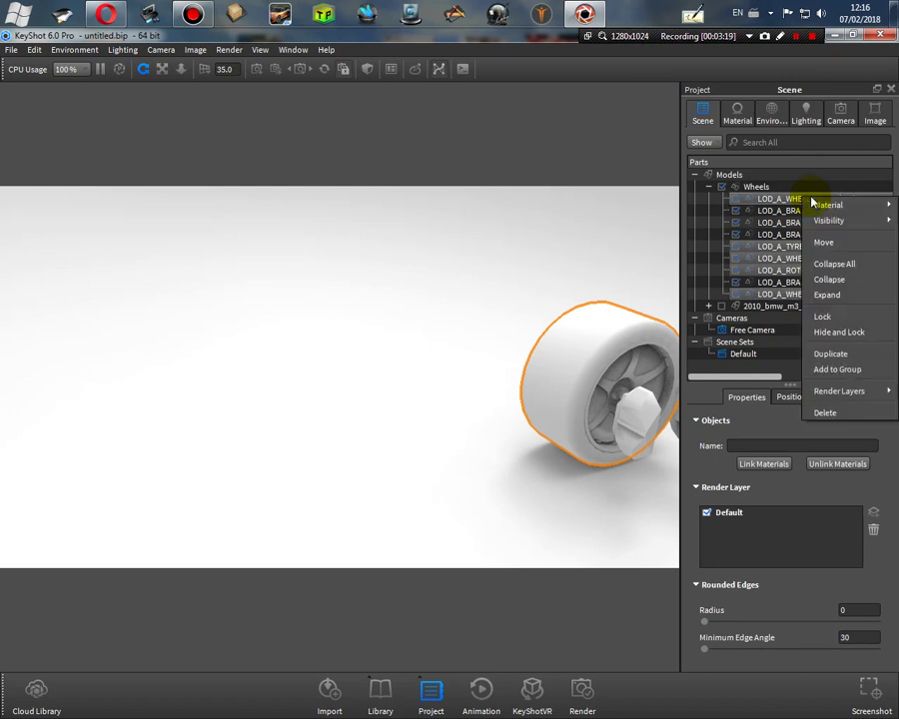
left_click(841, 373)
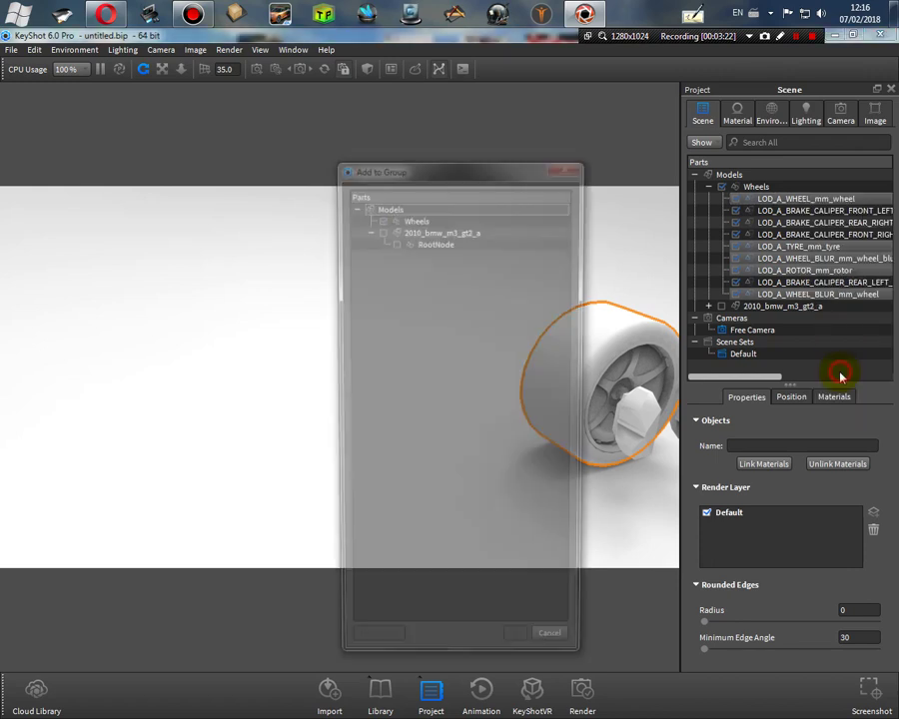
left_click(419, 220)
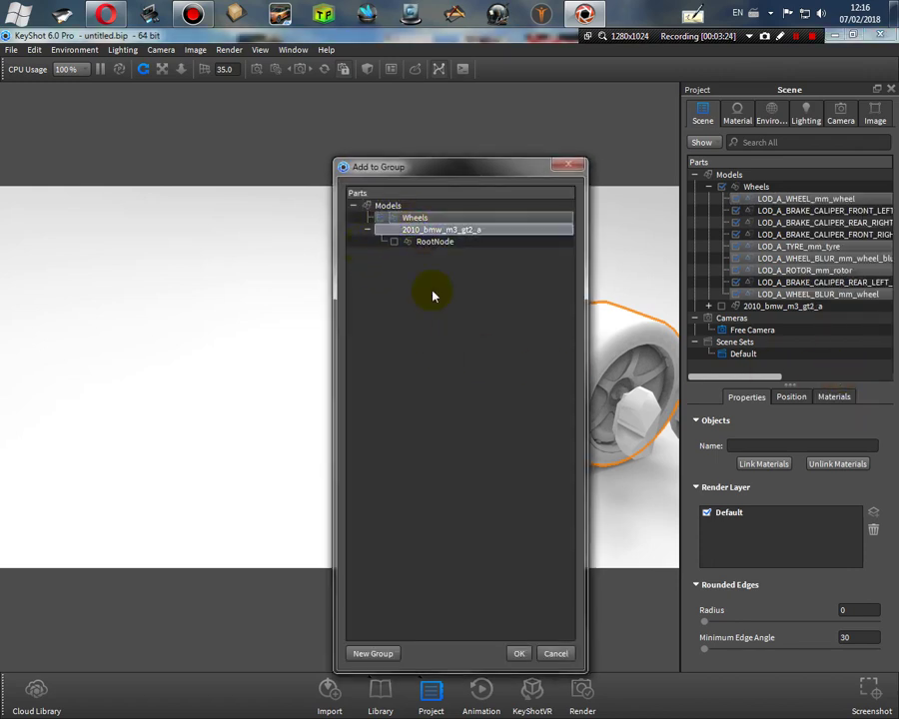
left_click(374, 654)
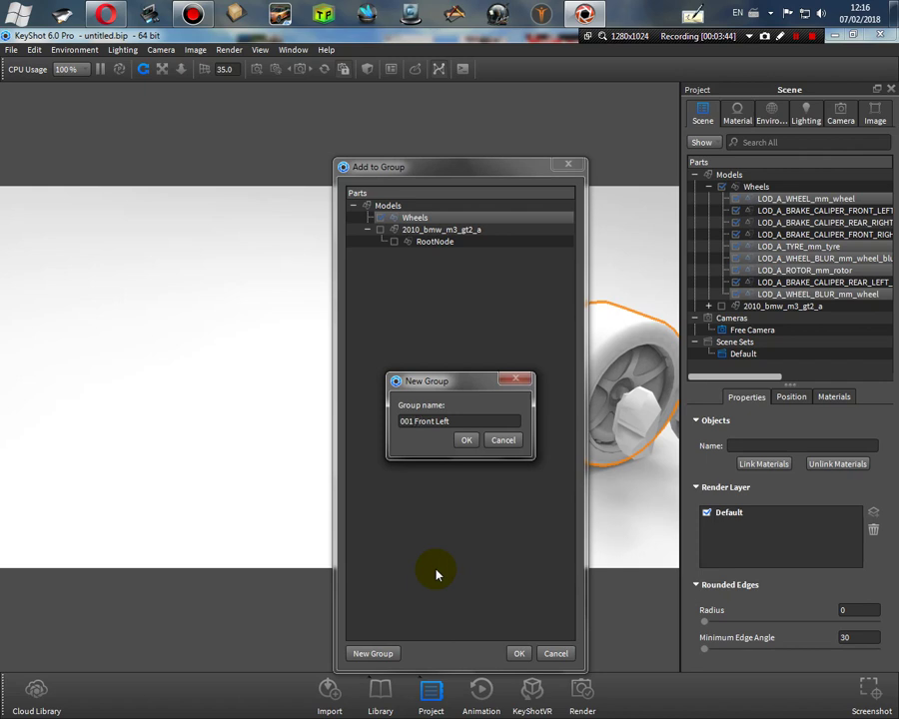
key("BackSpace")
key("BackSpace")
key("BackSpace")
key("Return")
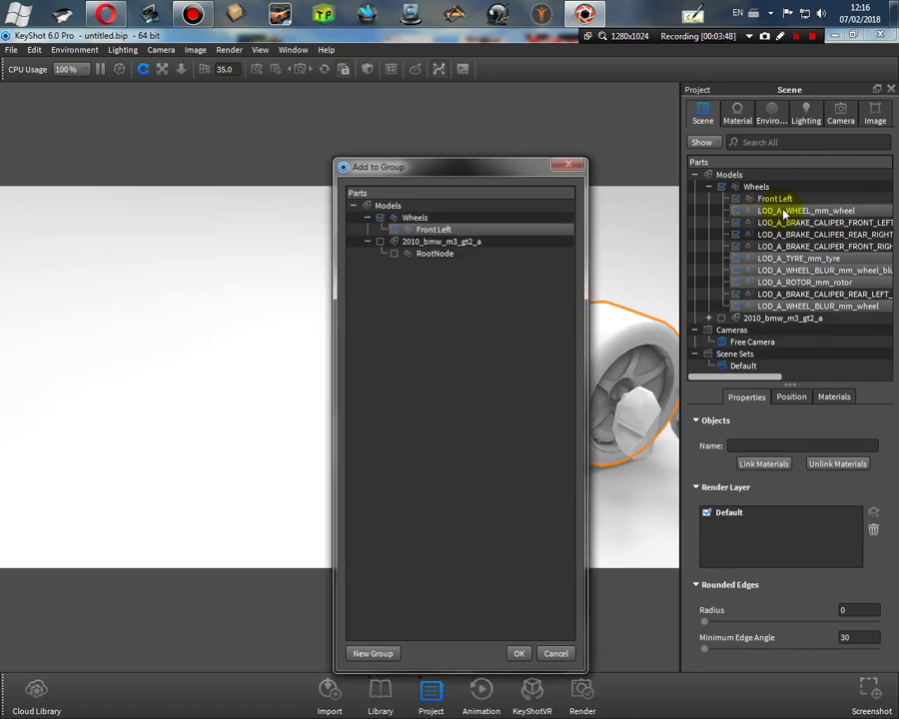
left_click(518, 655)
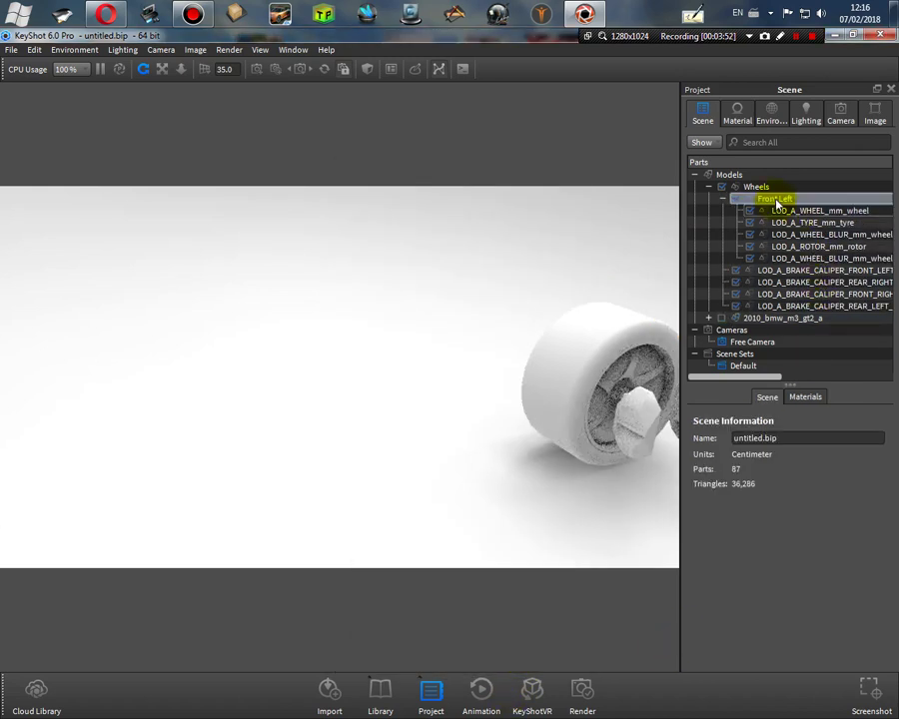
Step: Collapse the Front Left group and create three duplicates of it within the Wheels group
left_click(776, 200)
left_click(722, 200)
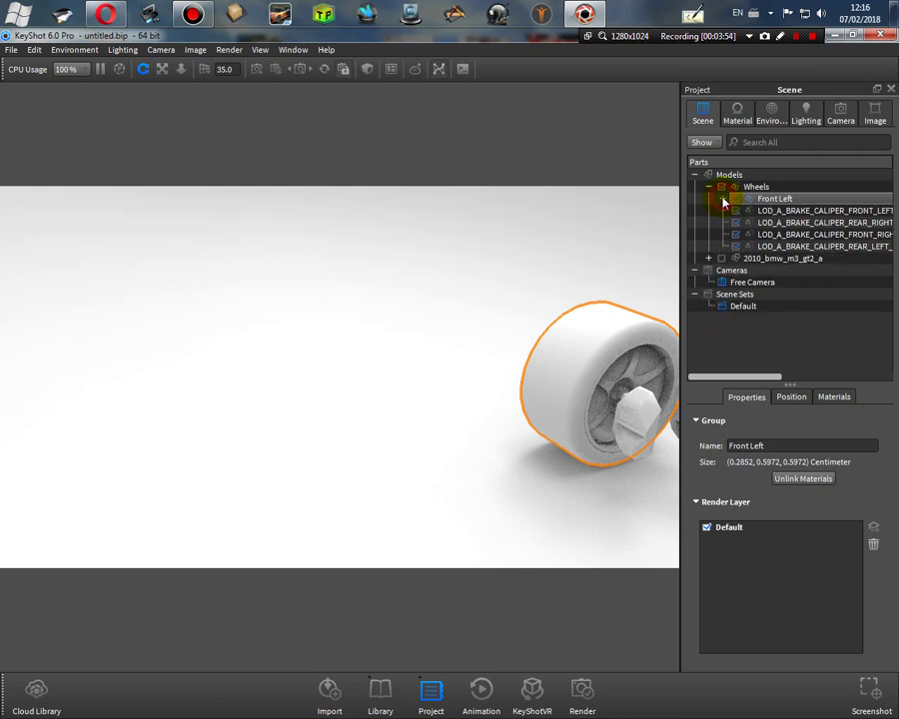
right_click(785, 202)
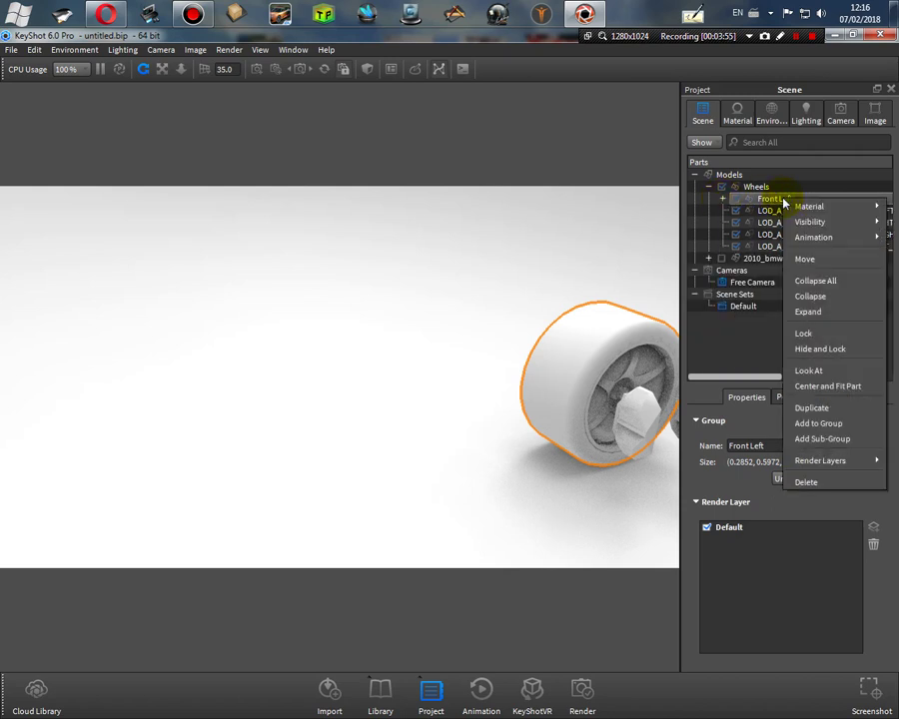
left_click(812, 408)
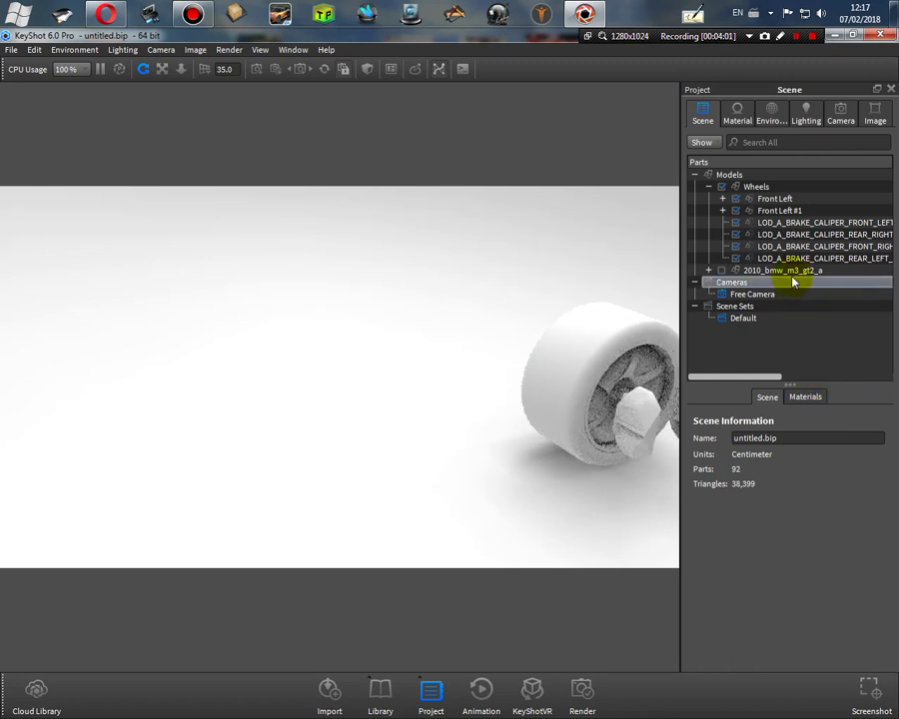
left_click(779, 210)
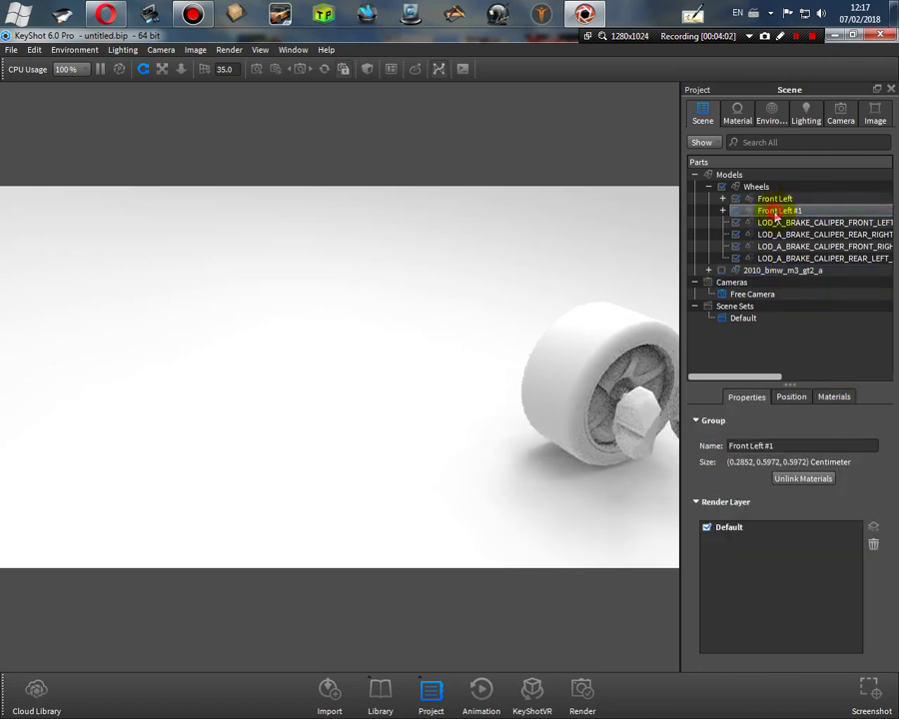
right_click(790, 212)
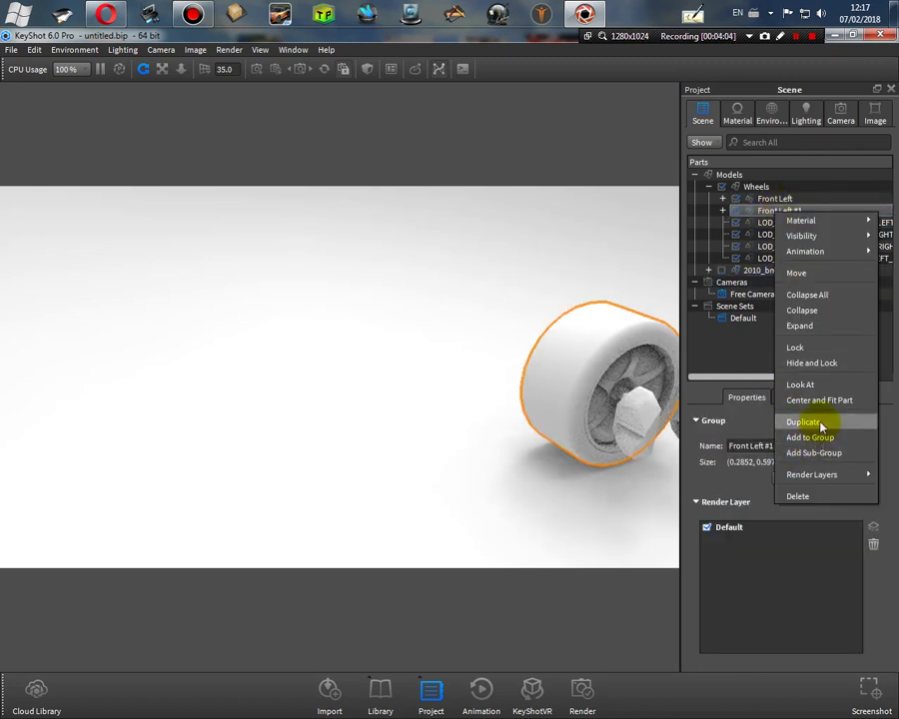
left_click(819, 423)
left_click(779, 224)
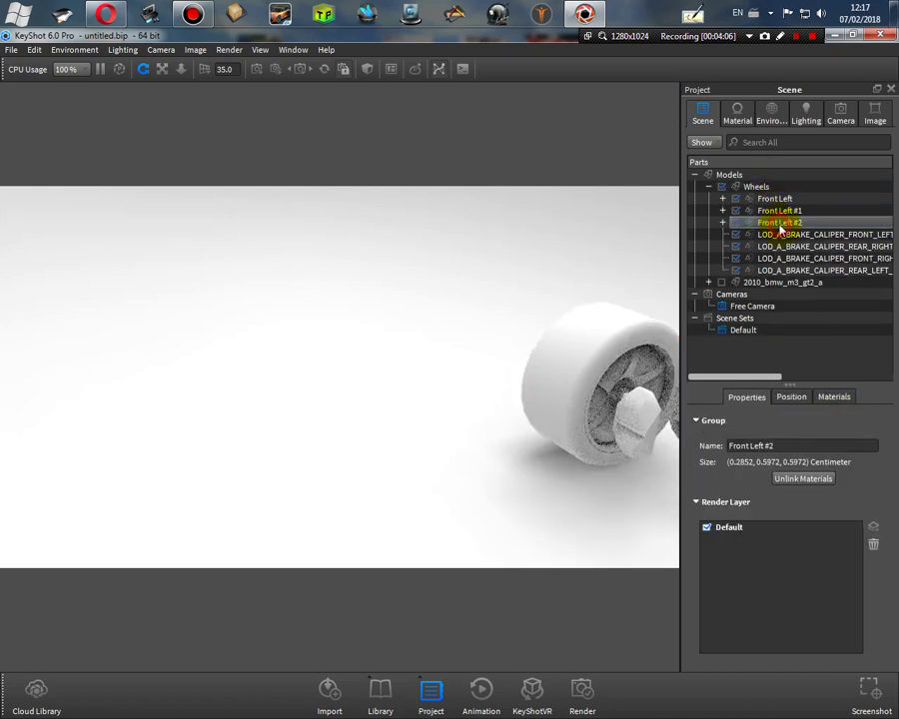
right_click(781, 226)
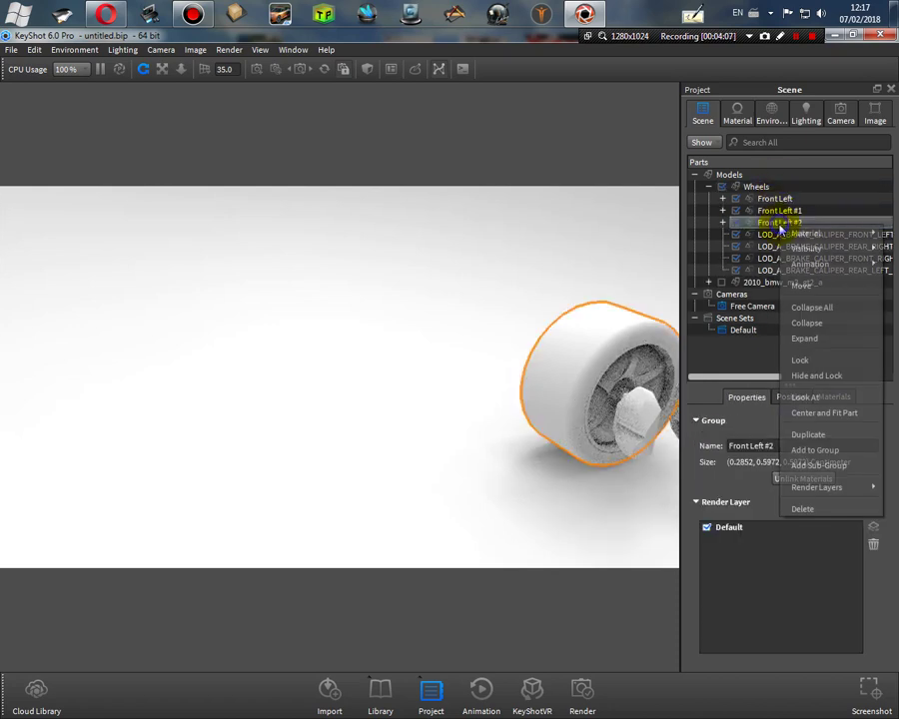
left_click(816, 436)
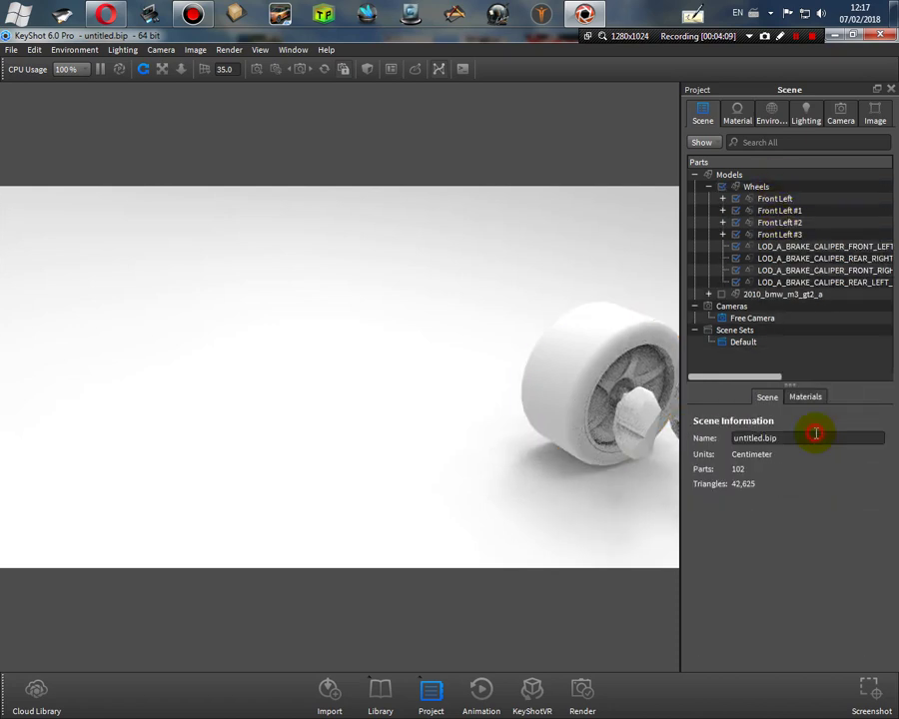
Step: Rename the first duplicate, Front Left #1, as Front Right
left_click(780, 211)
left_click(774, 446)
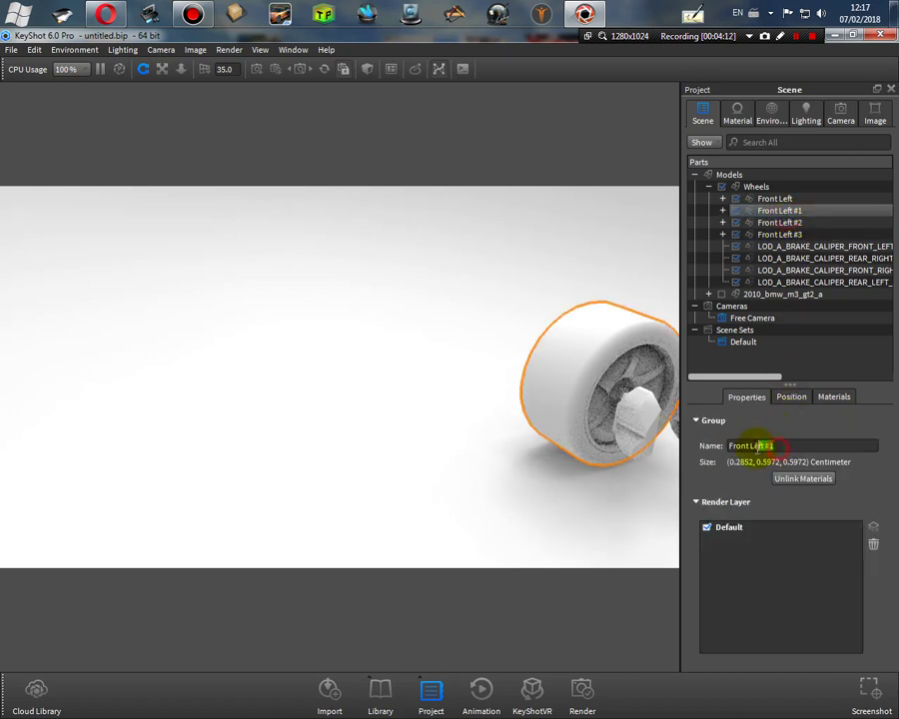
left_click_drag(749, 446, 823, 439)
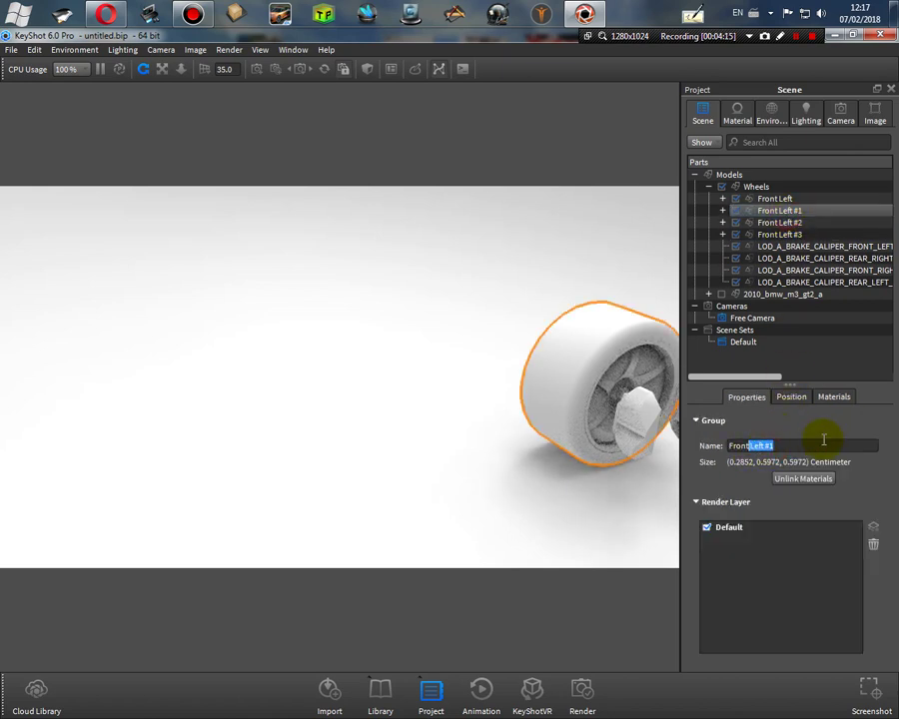
key("BackSpace")
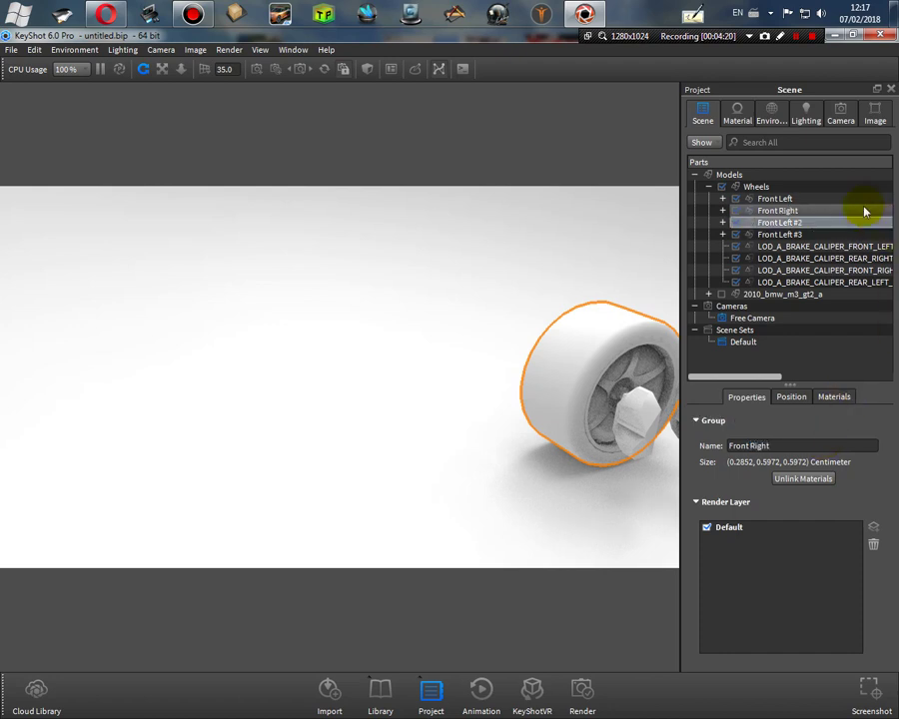
Step: Rename the second duplicate, Front Left #2, as Rear Left
left_click(788, 223)
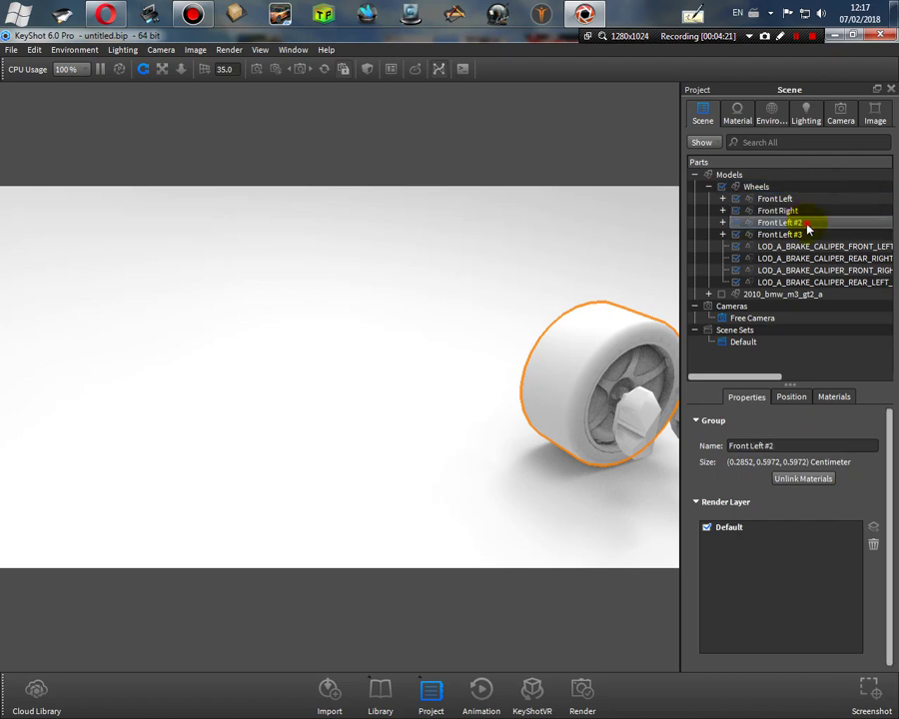
left_click(794, 397)
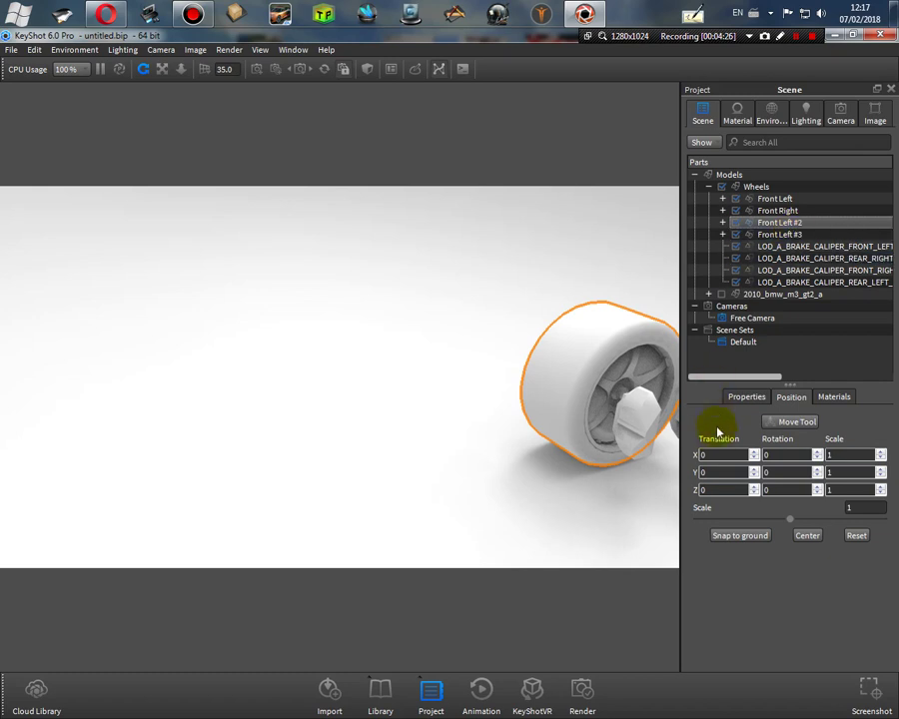
left_click(739, 398)
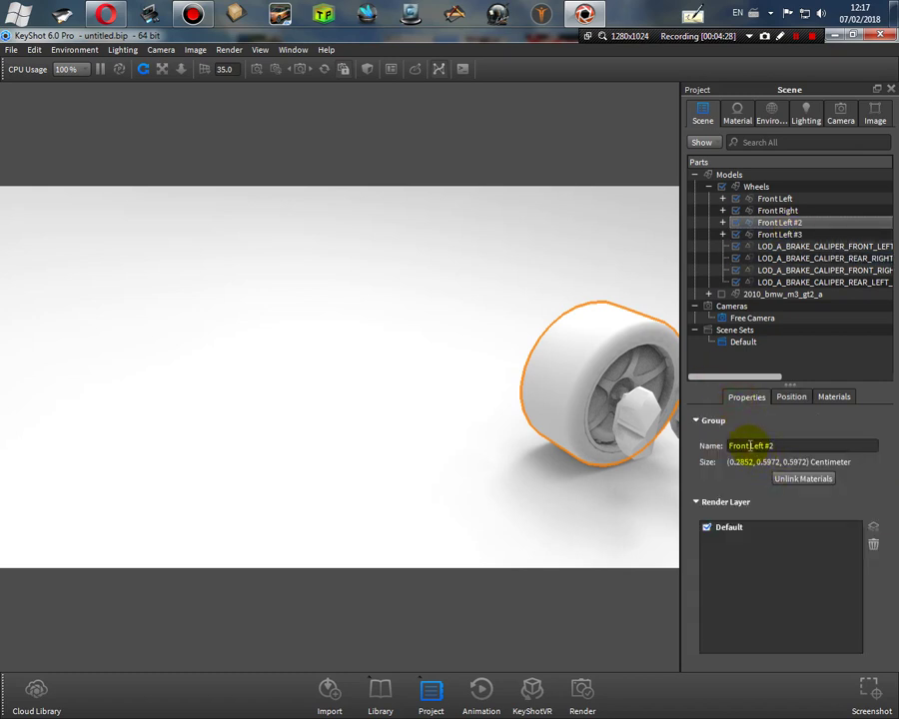
left_click_drag(747, 445, 720, 455)
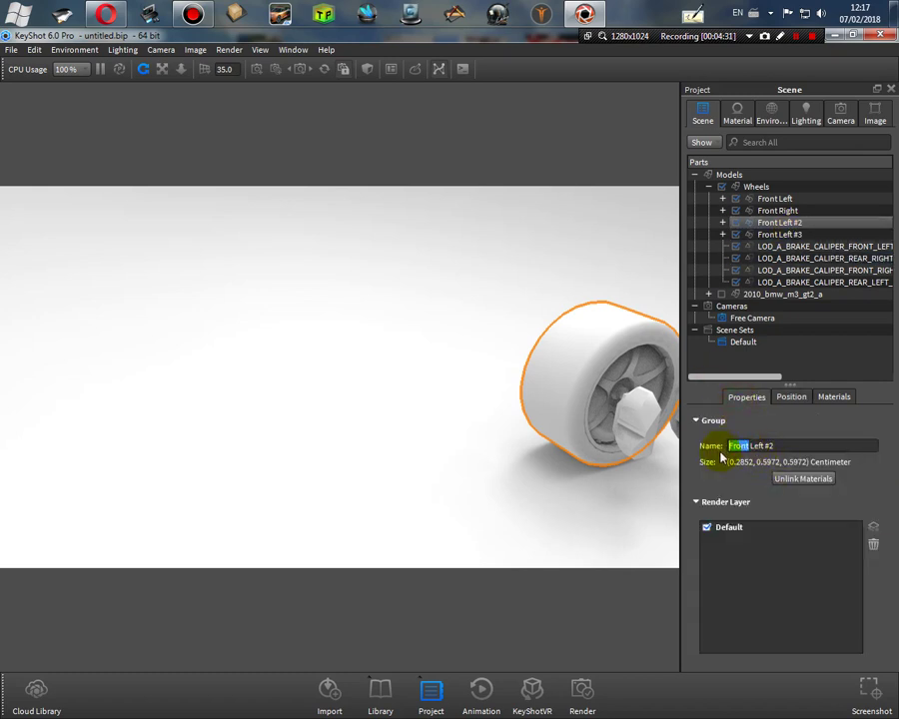
type("Rear Left")
key("Return")
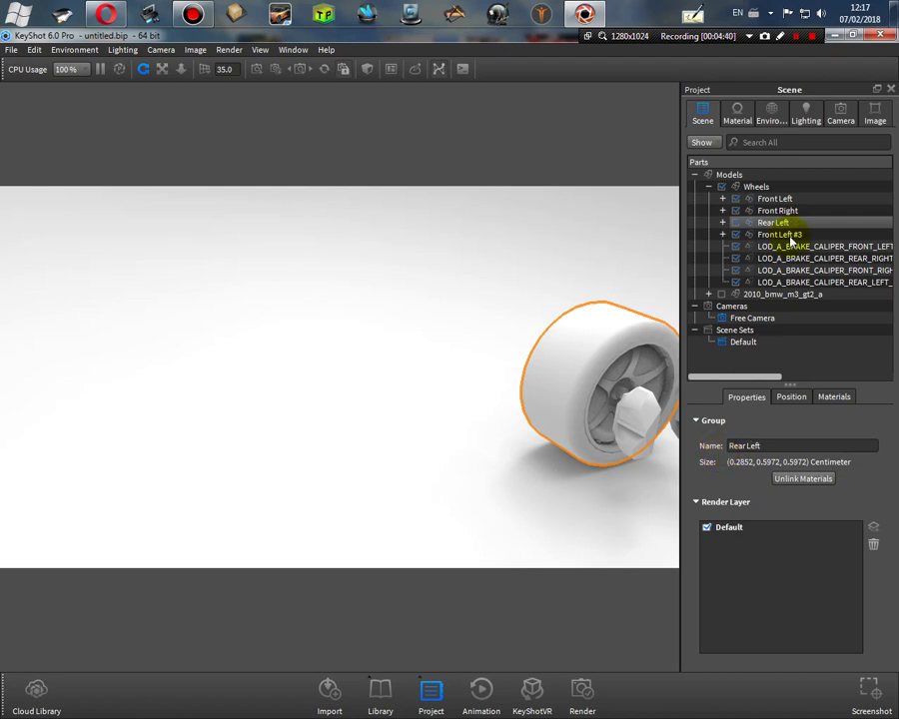
Step: Rename the third duplicate, Front Left #3, as Rear Right
left_click(726, 235)
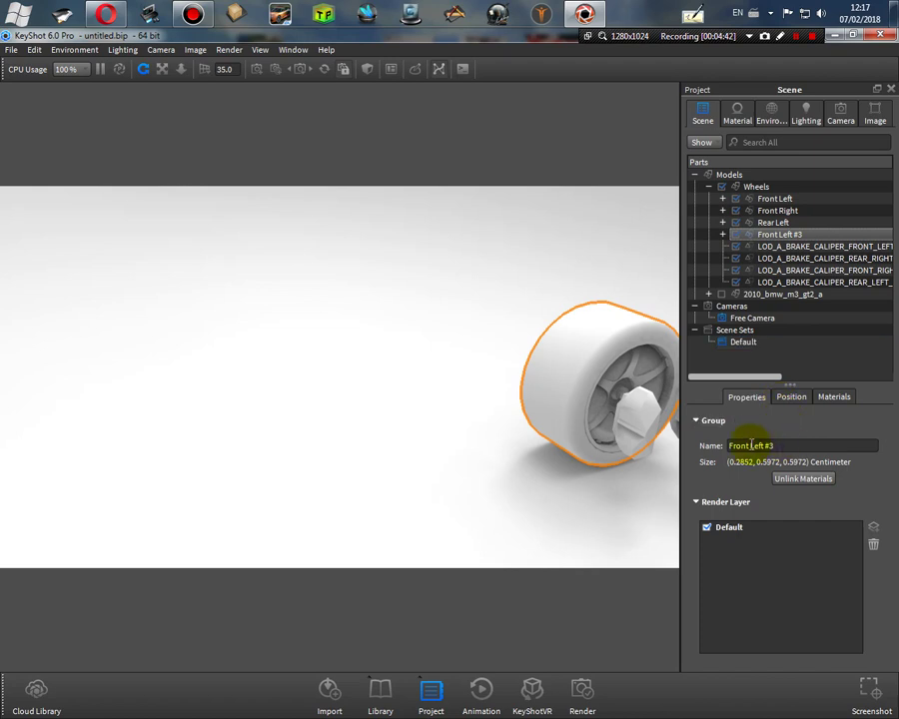
left_click_drag(778, 446, 720, 451)
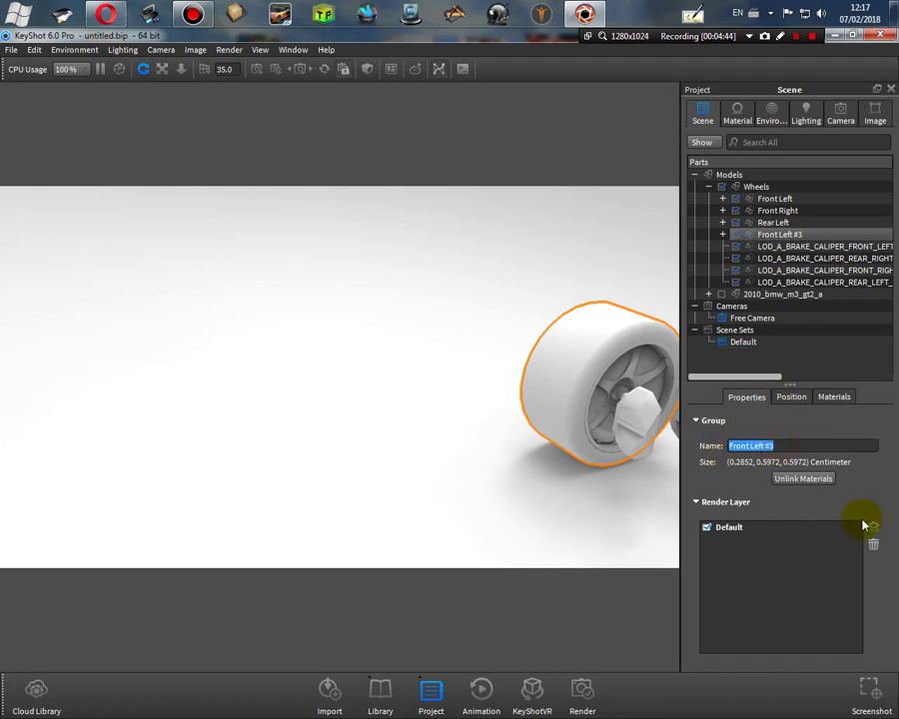
type("Re")
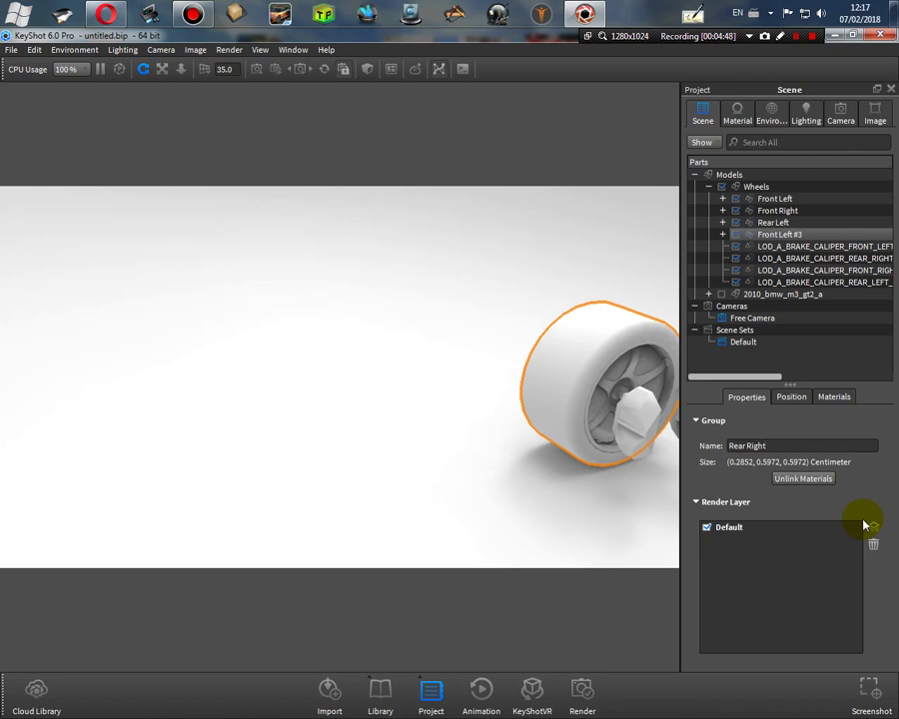
type("ar Right")
key("Return")
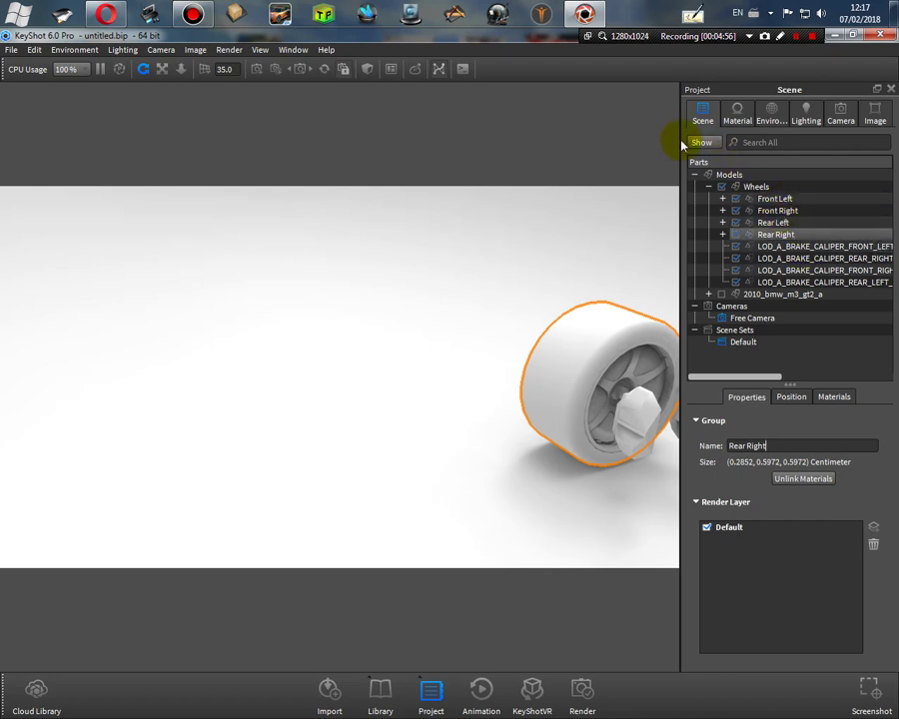
Step: Widen the scene tree and add the LOD_A_BRAKE_CALIPER_FRONT_LEFT part to the Front Left group
left_click_drag(679, 140, 626, 140)
left_click(796, 245)
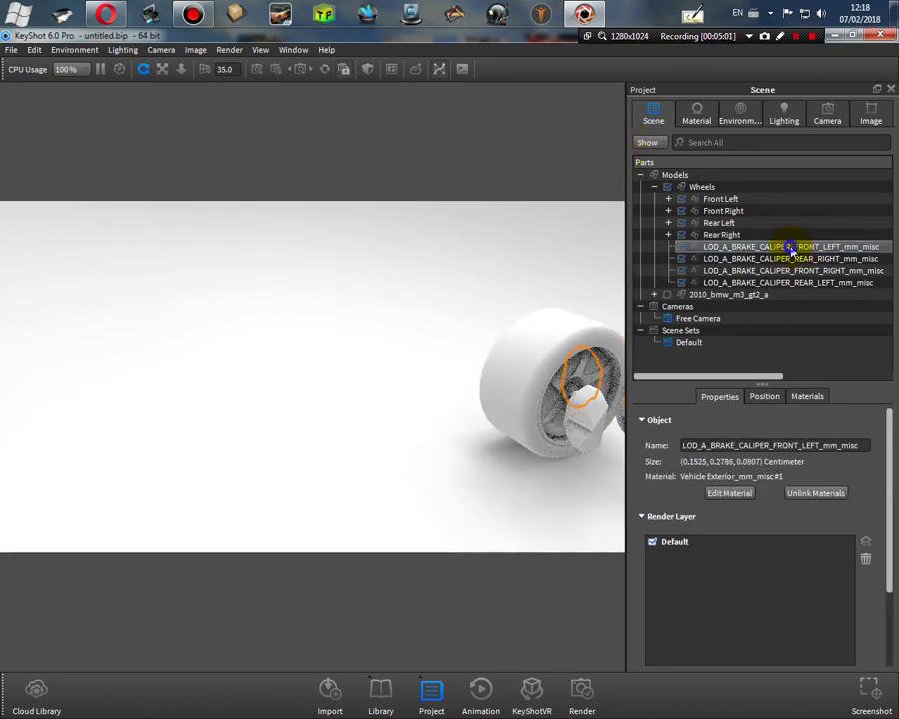
right_click(794, 248)
left_click(839, 472)
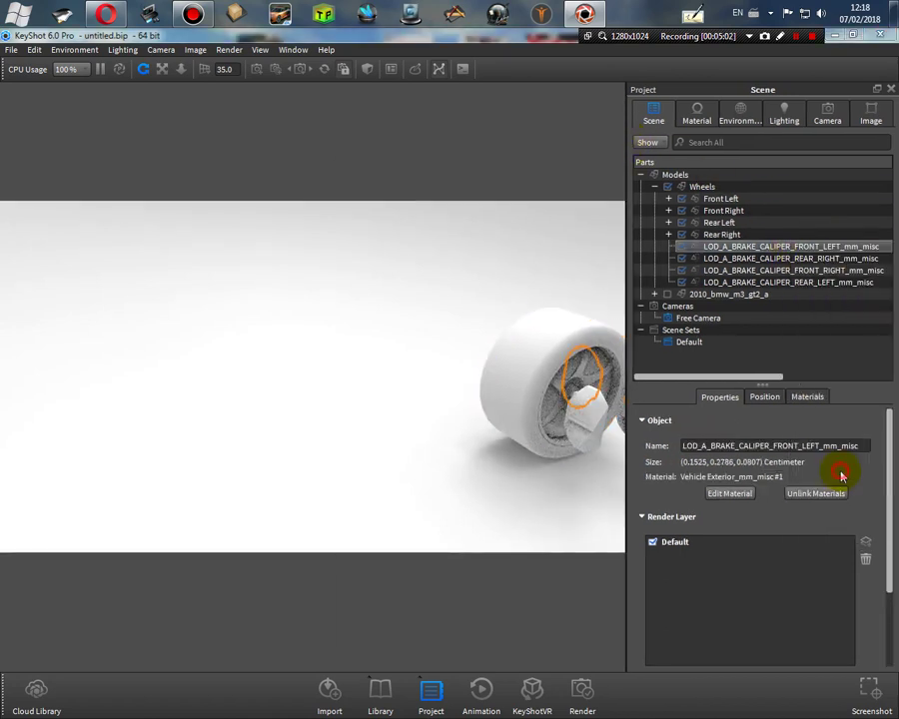
left_click(487, 230)
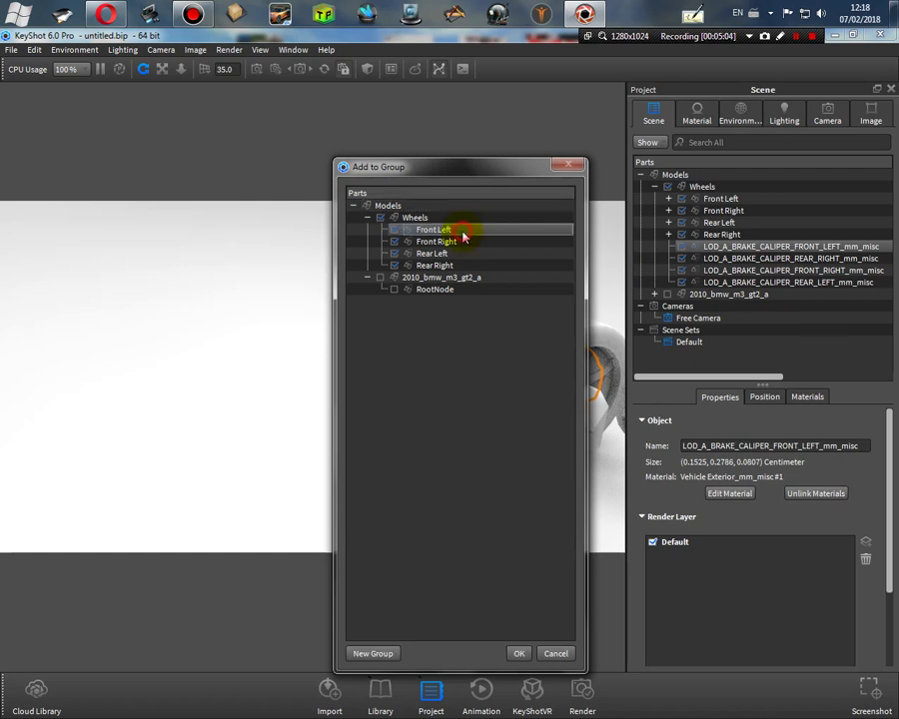
left_click(519, 653)
Step: Add the LOD_A_BRAKE_CALIPER_FRONT_RIGHT part to the Front Right group, and collapse both front wheel groups
left_click(751, 283)
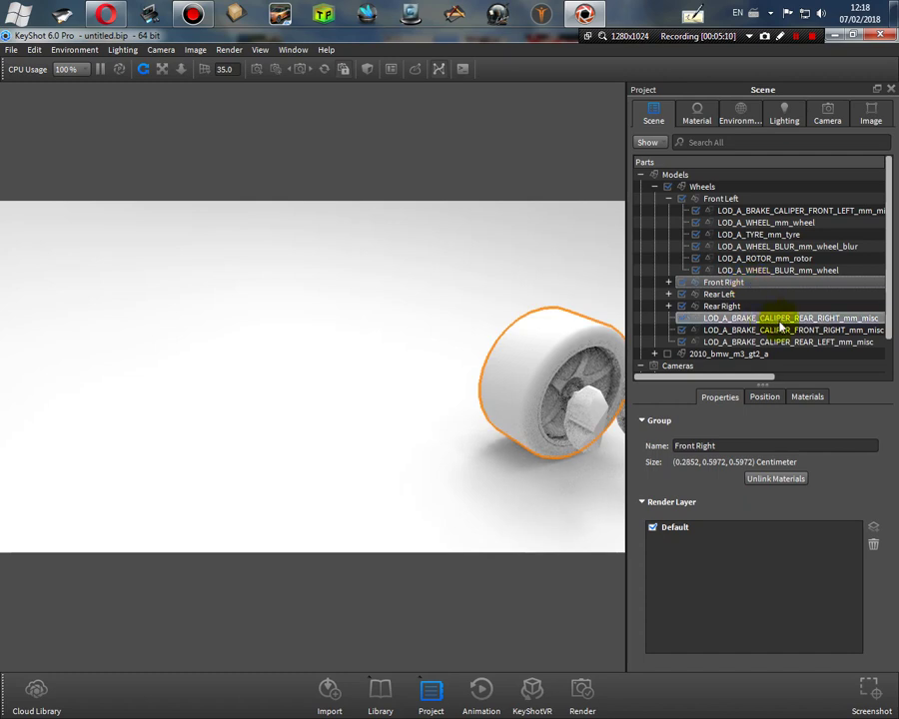
left_click(778, 317)
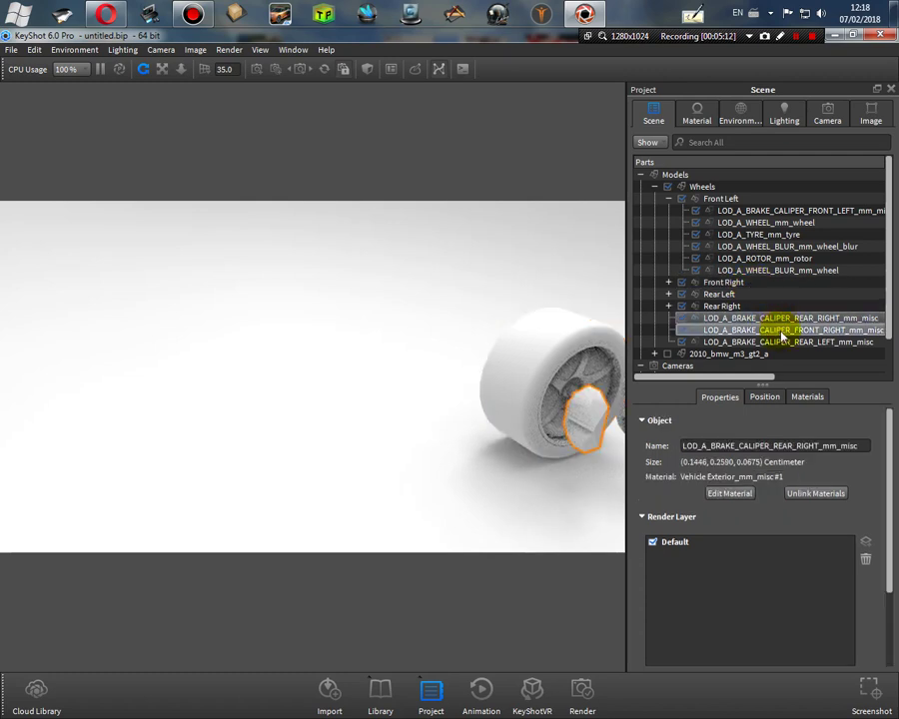
left_click(777, 331)
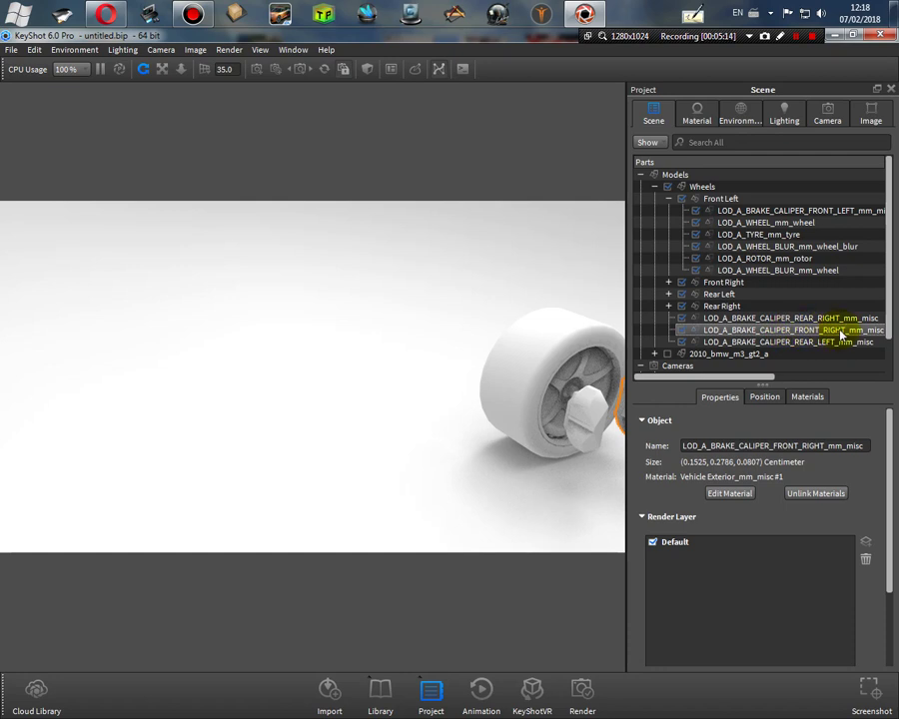
right_click(805, 338)
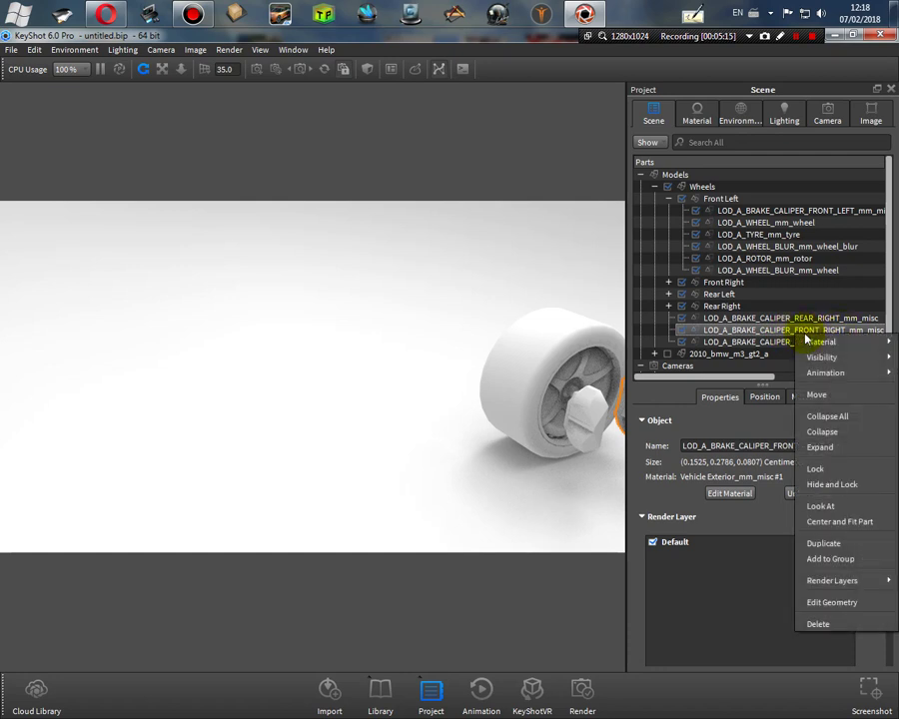
left_click(848, 560)
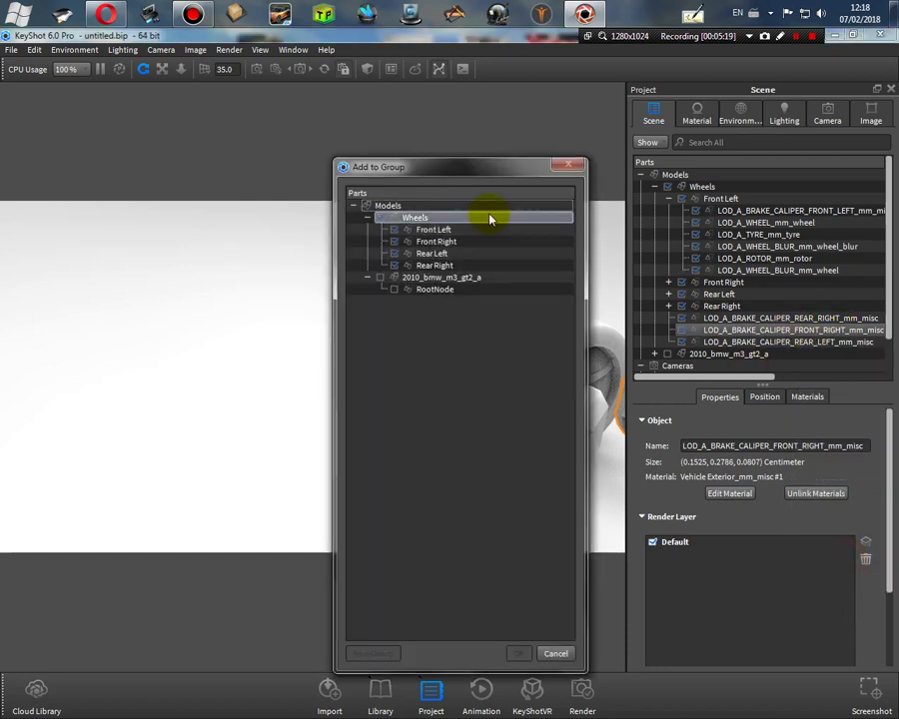
left_click(455, 241)
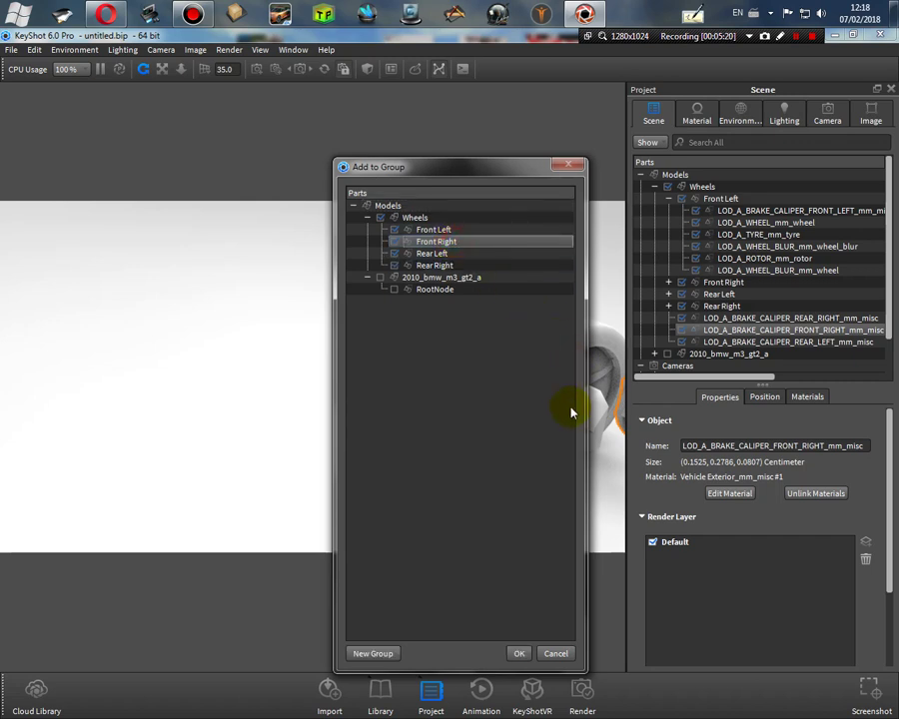
left_click(517, 654)
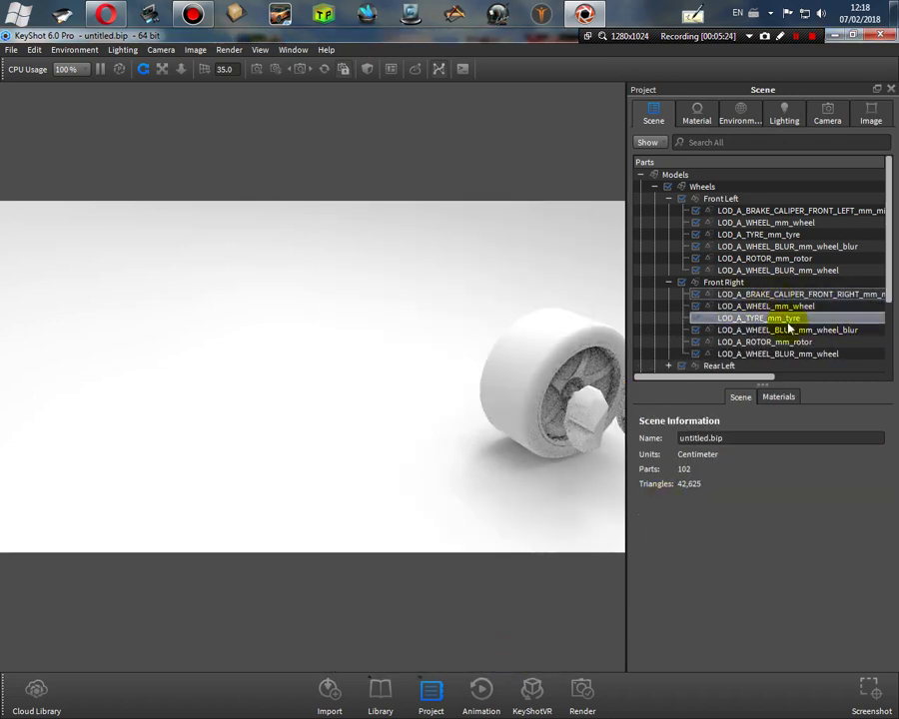
left_click(668, 282)
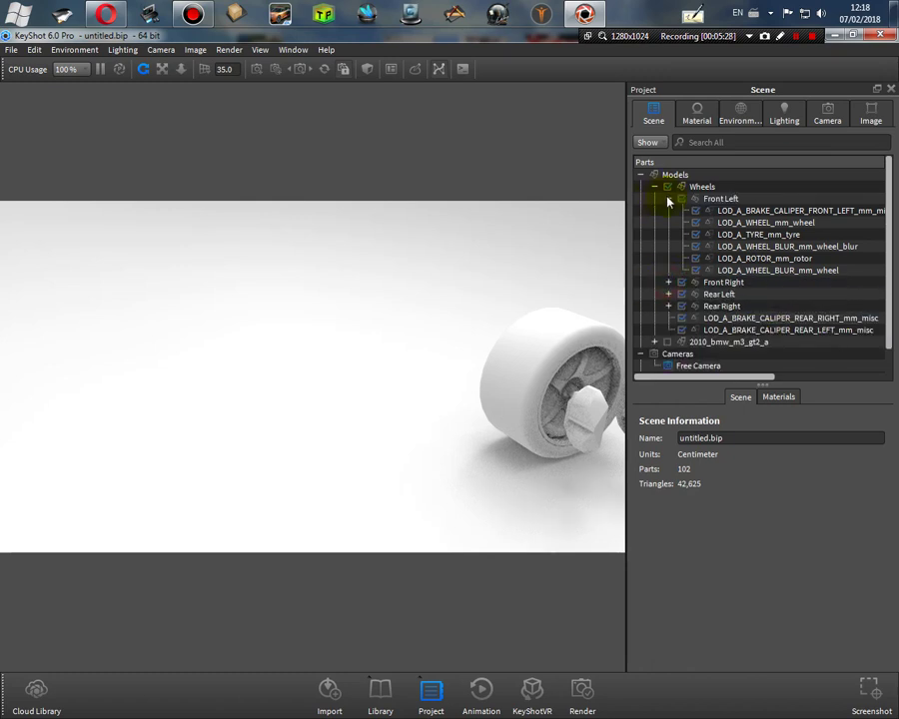
left_click(668, 199)
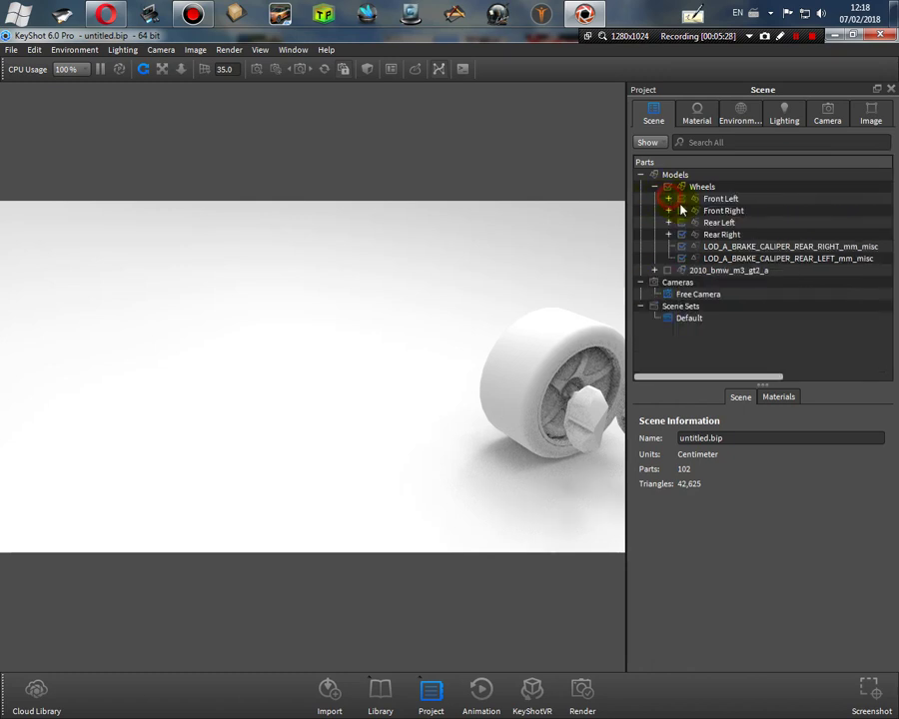
Step: Add the LOD_A_BRAKE_CALIPER_REAR_LEFT part to the Rear Left group and collapse that group
right_click(801, 258)
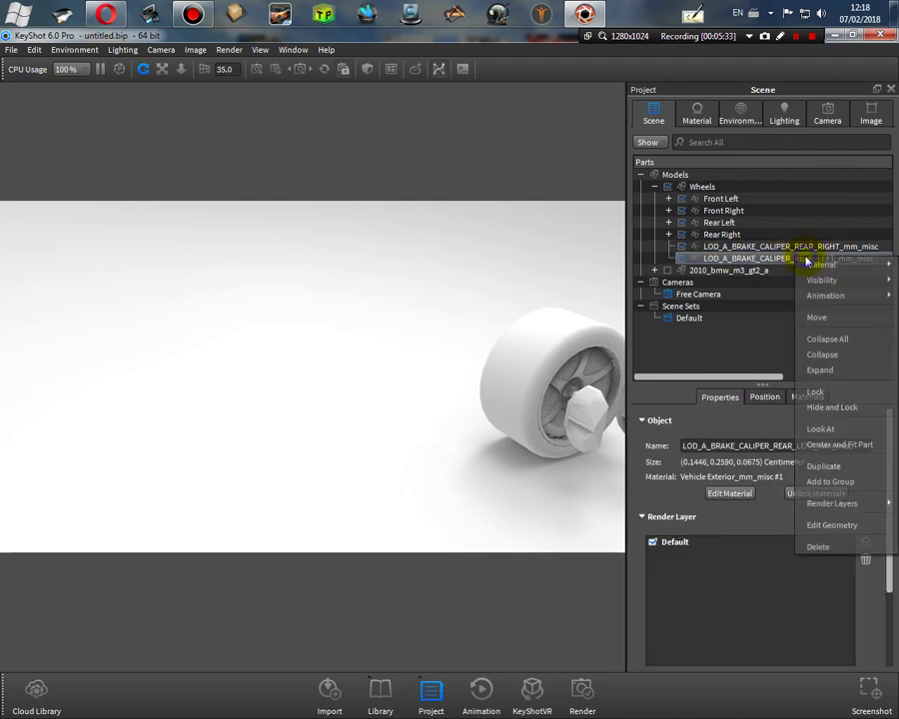
left_click(846, 482)
left_click(458, 257)
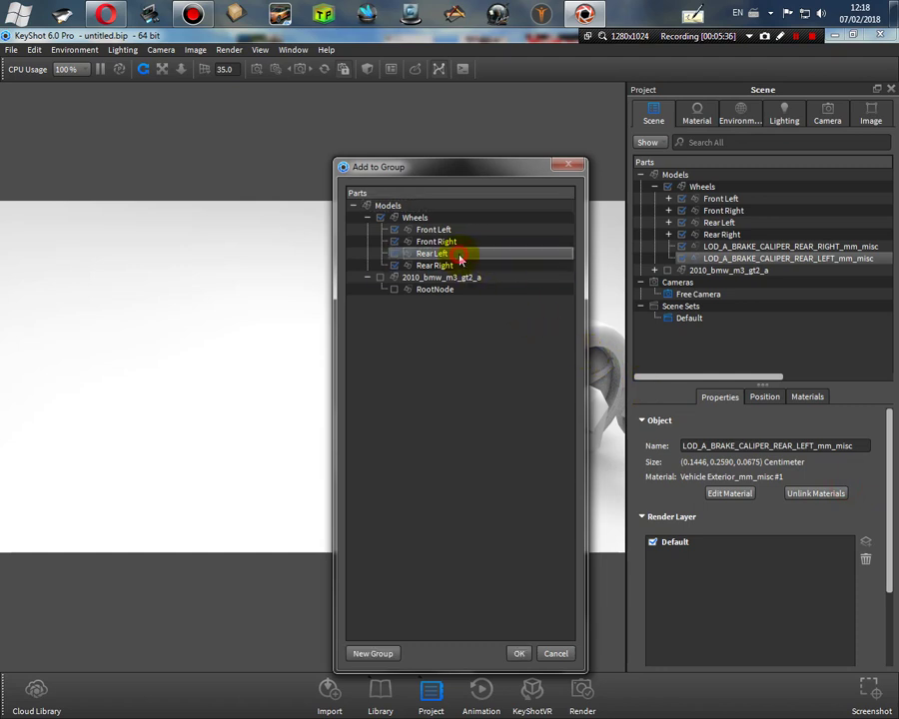
left_click(517, 652)
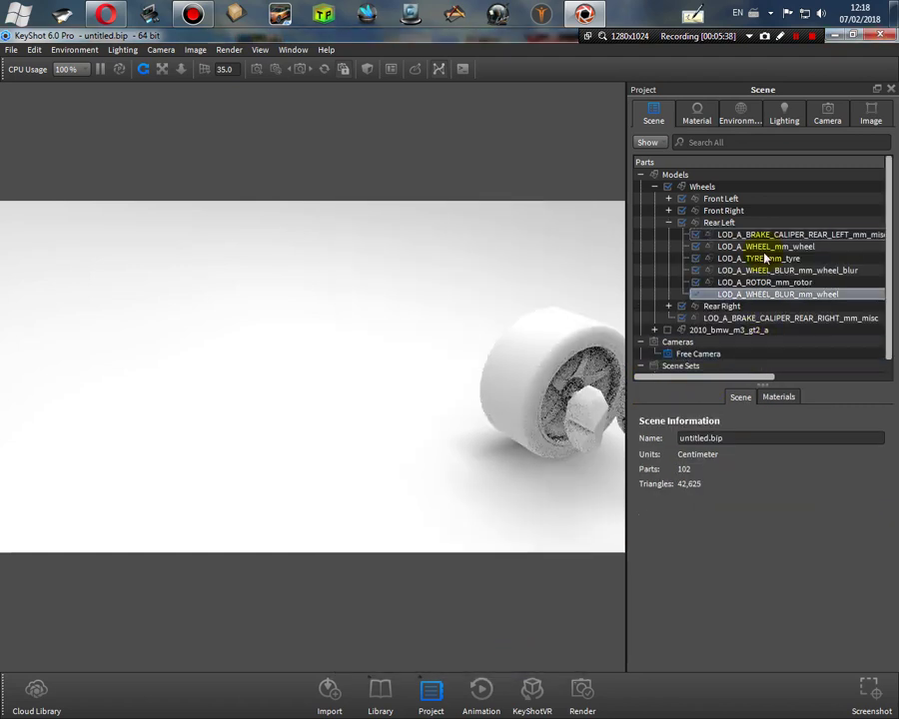
left_click(667, 222)
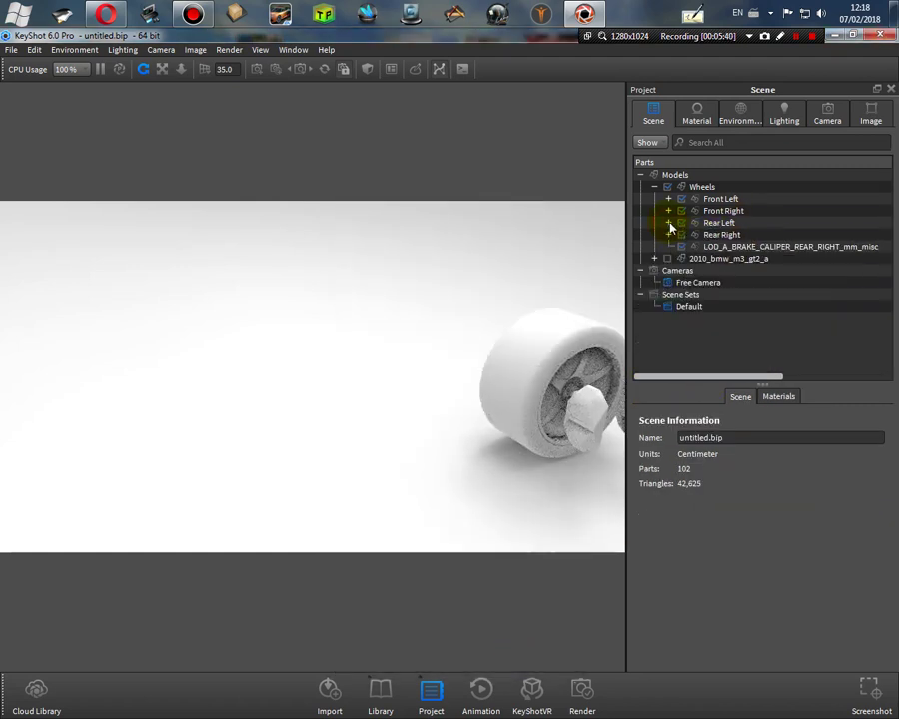
Step: Add the LOD_A_BRAKE_CALIPER_REAR_RIGHT part to the Rear Right group and collapse that group
left_click(789, 248)
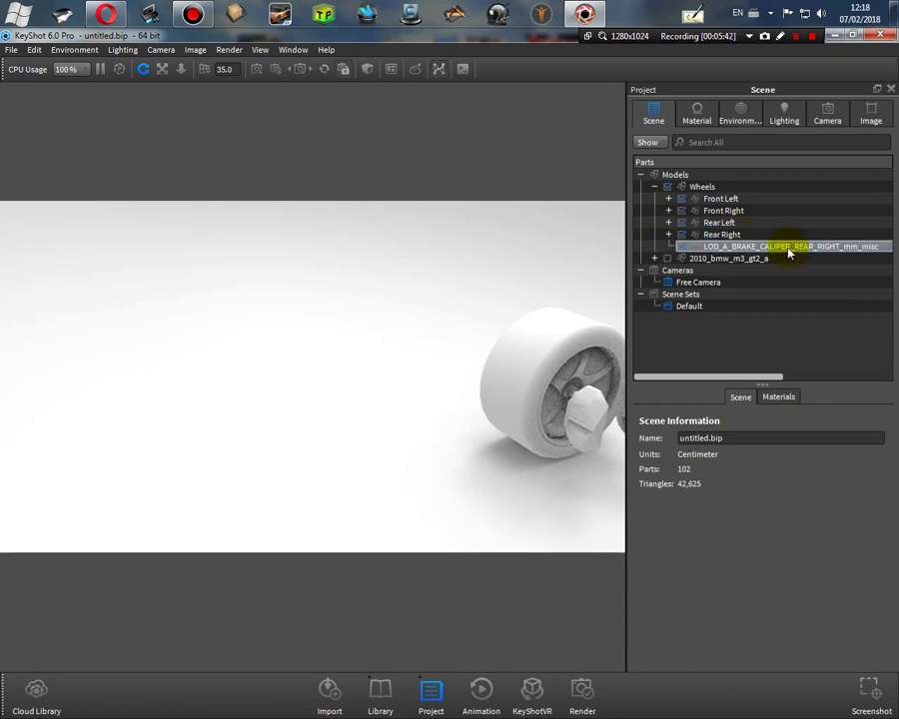
right_click(788, 250)
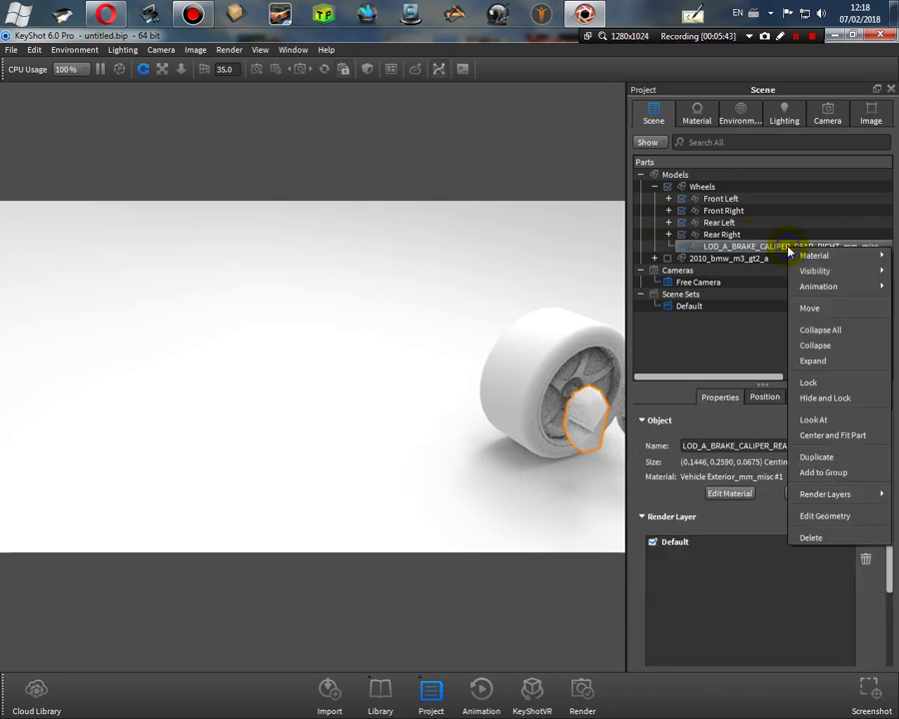
left_click(846, 475)
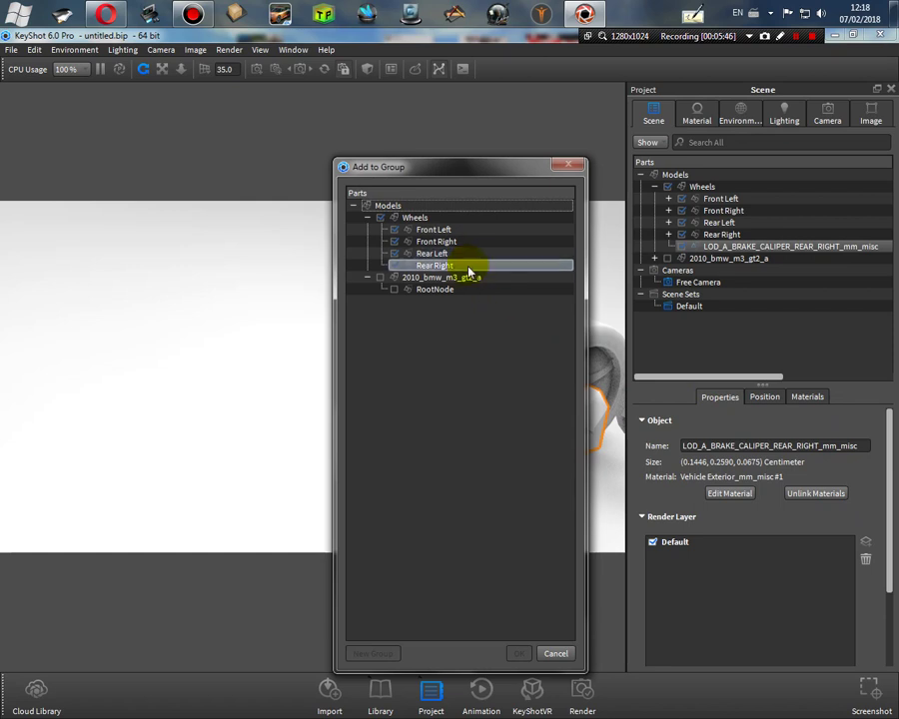
left_click(468, 267)
left_click(518, 651)
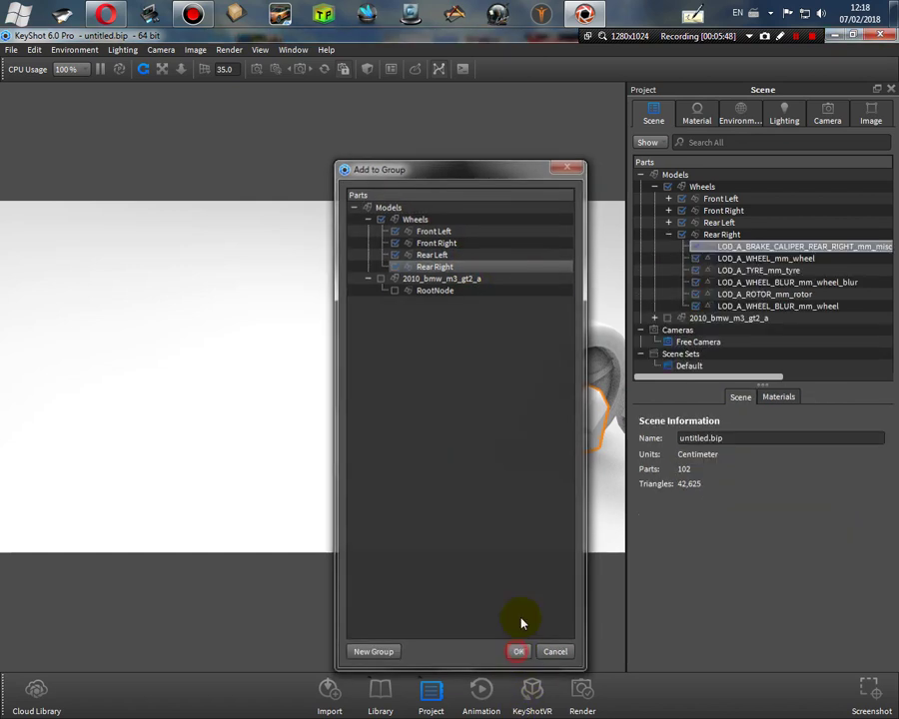
left_click(667, 236)
Step: Check which parts the Front Left group contains, leaving the group collapsed
left_click(736, 198)
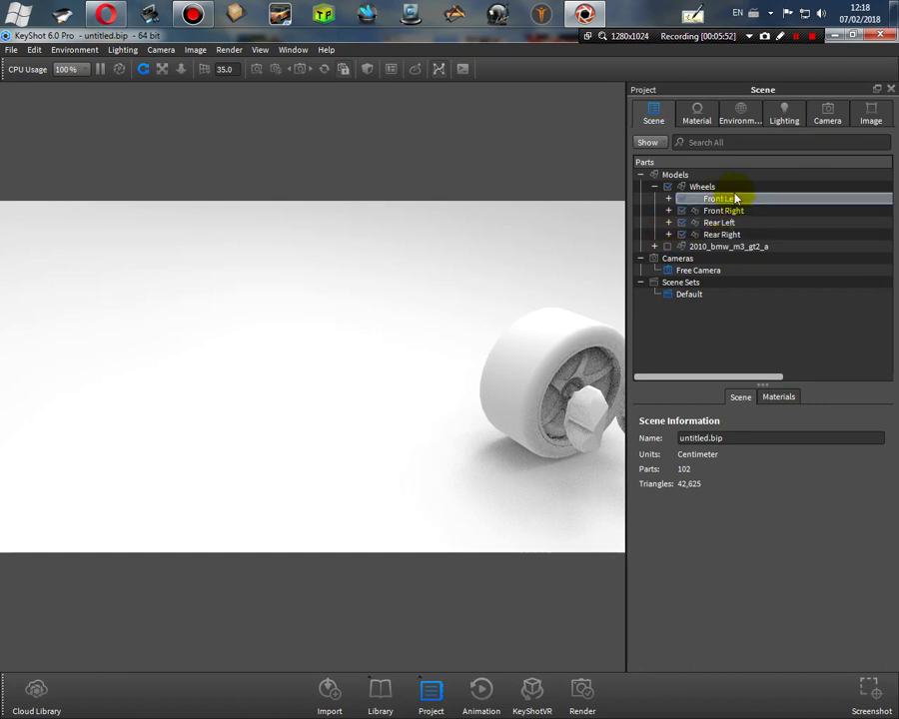
left_click(668, 199)
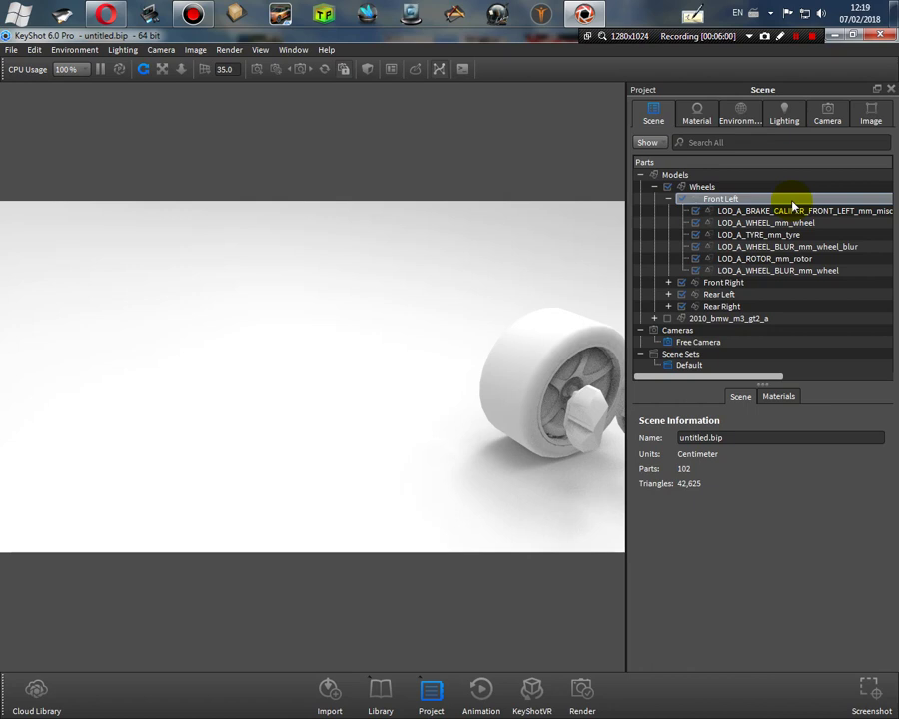
left_click(668, 198)
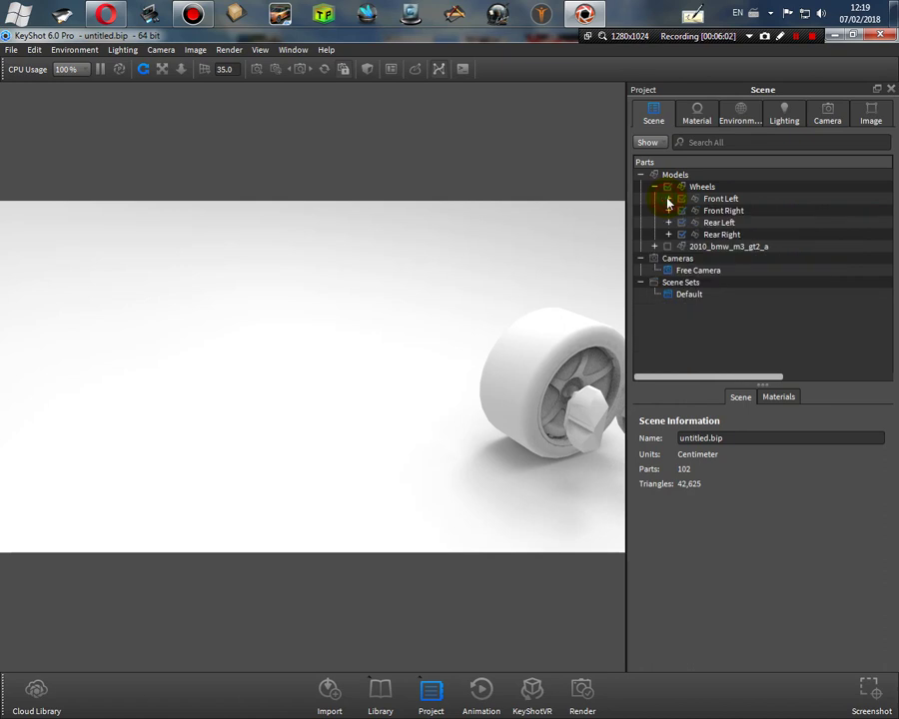
Step: Select the Front Right wheel group and expand it to list its parts
left_click(755, 212)
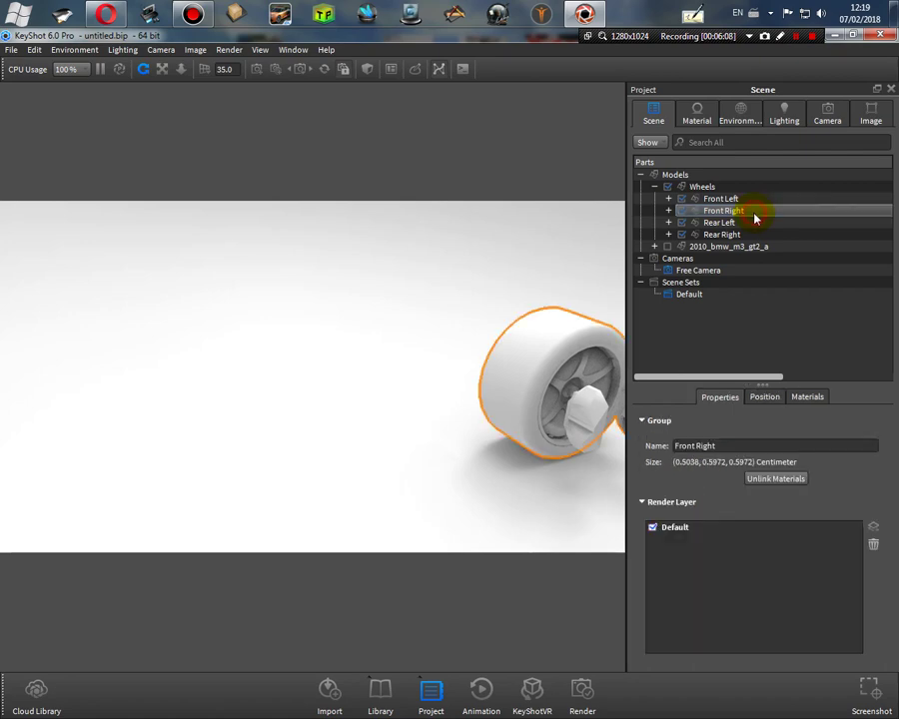
left_click_drag(455, 266, 534, 278)
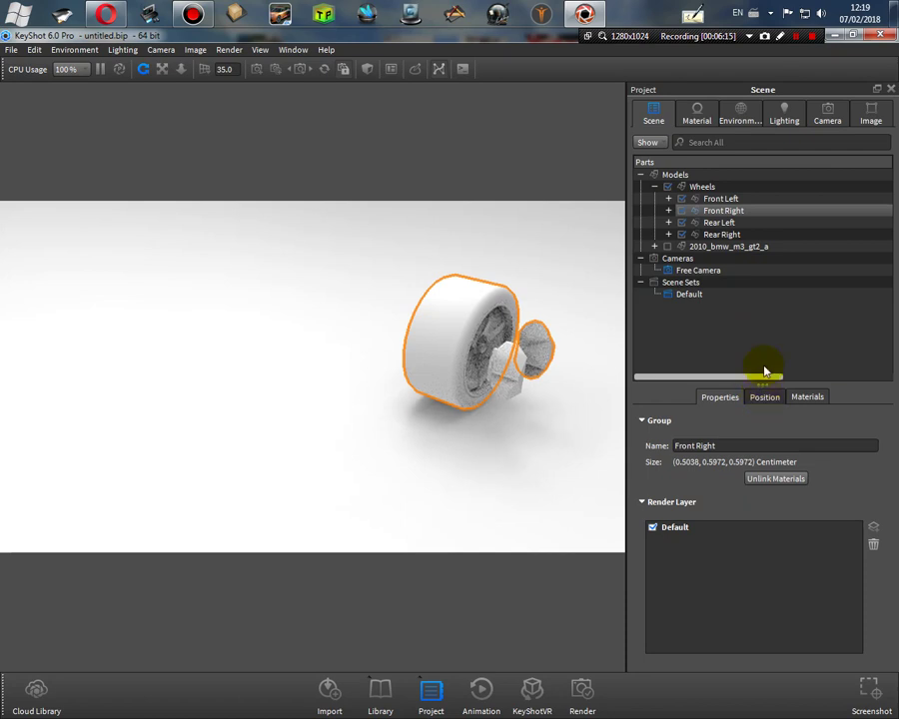
left_click(668, 210)
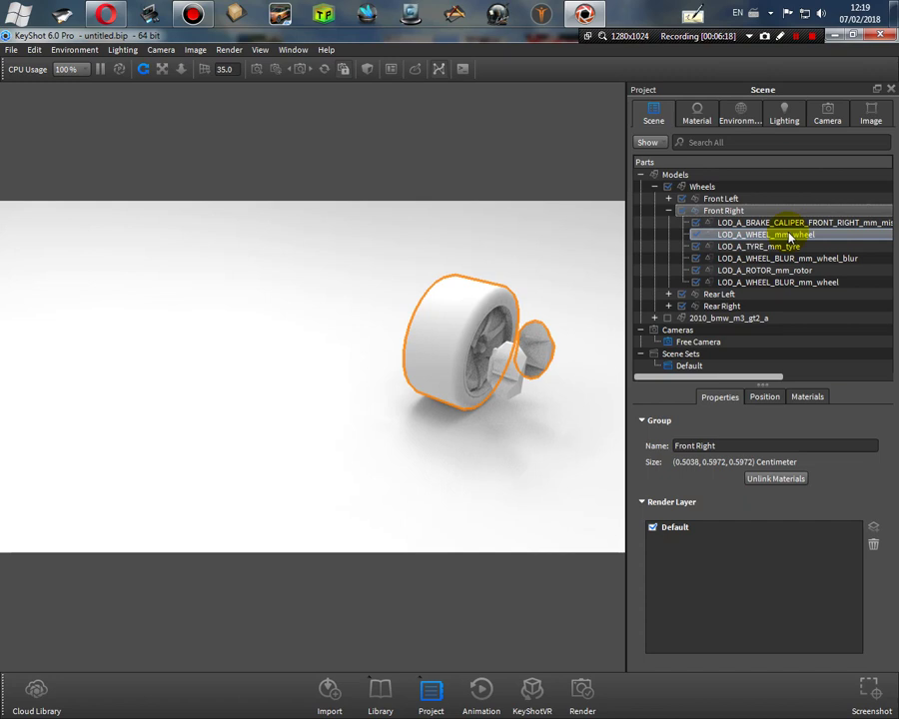
left_click_drag(789, 236, 787, 291)
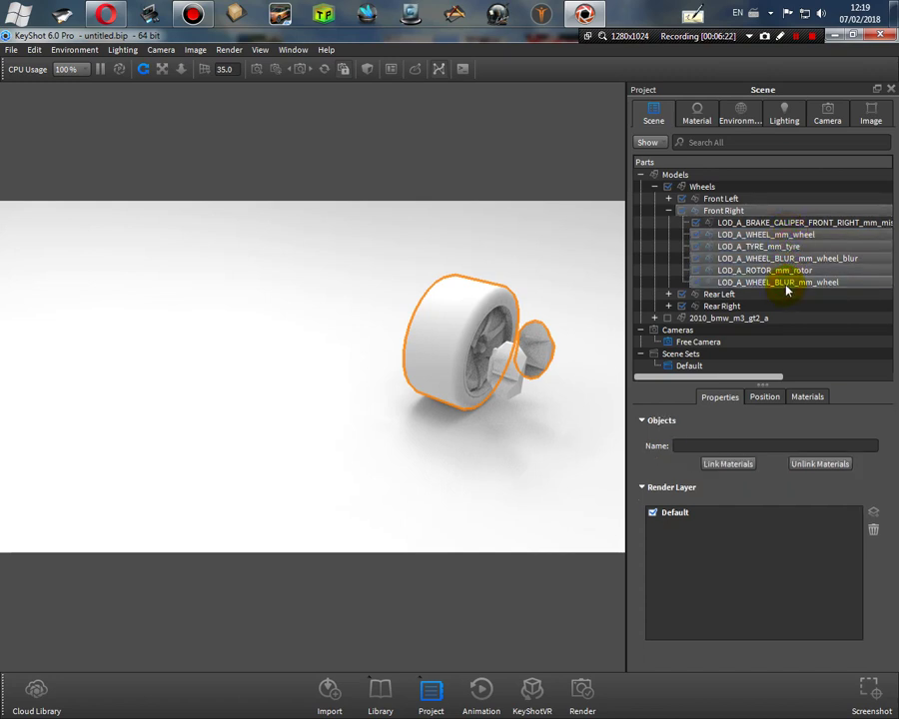
left_click(764, 398)
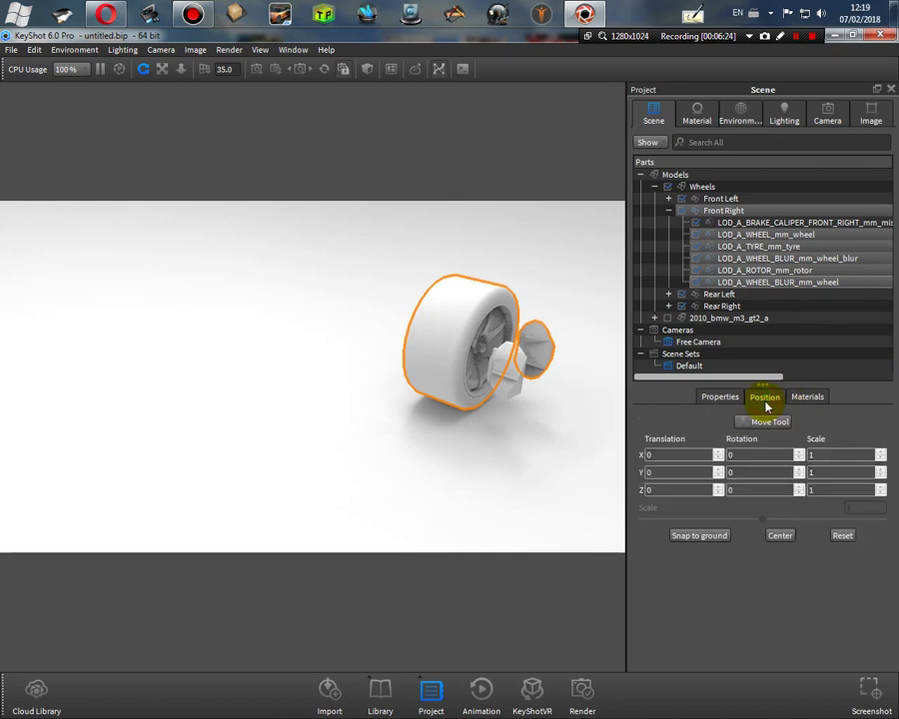
left_click(770, 421)
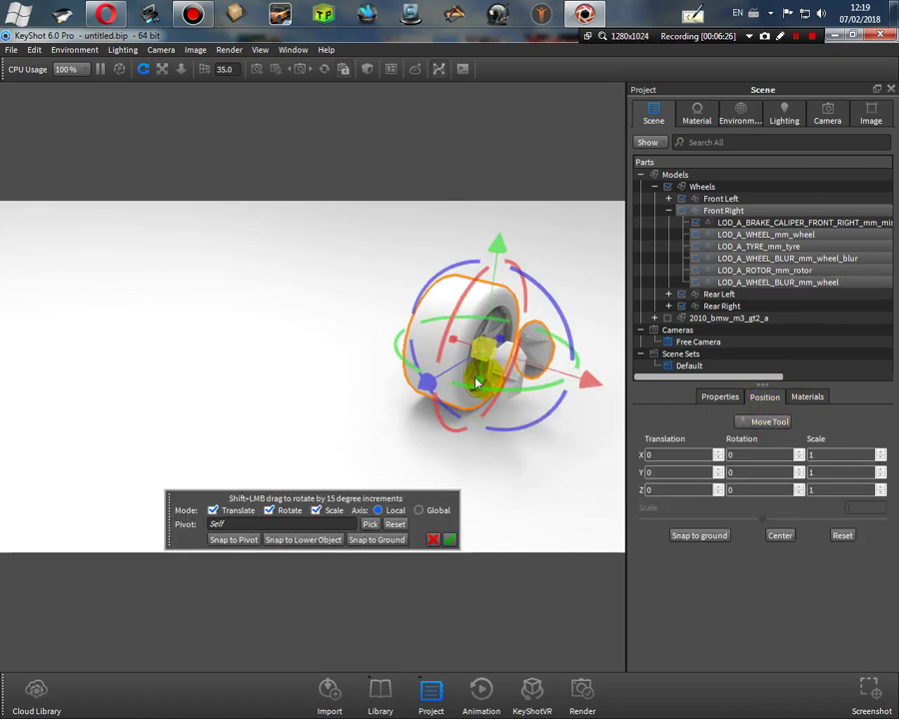
left_click_drag(476, 383, 564, 375)
left_click(432, 539)
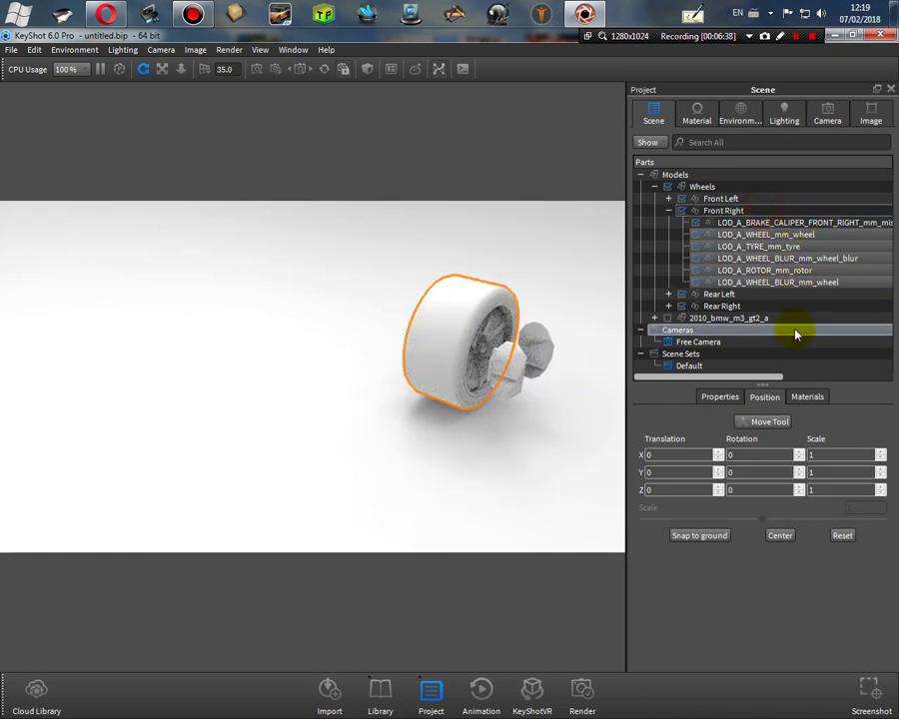
left_click(770, 423)
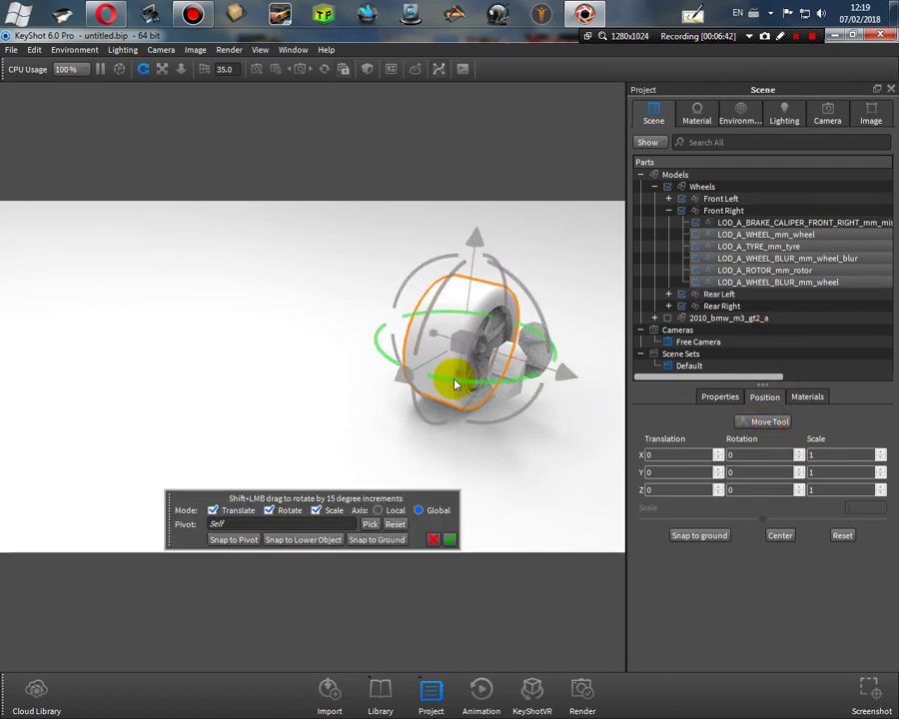
left_click_drag(454, 385, 559, 363)
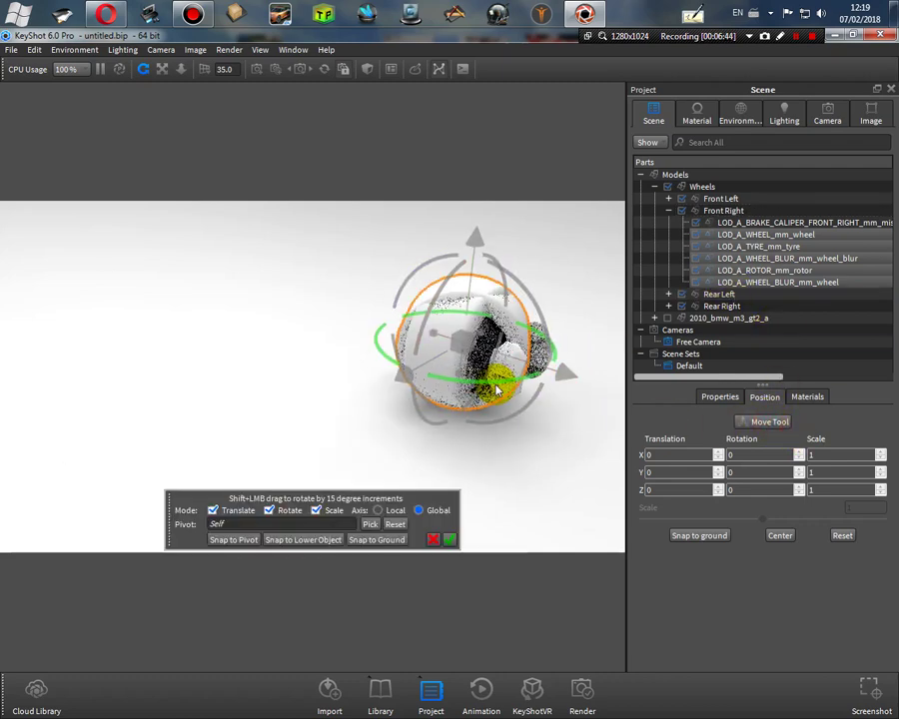
left_click_drag(451, 384, 526, 367)
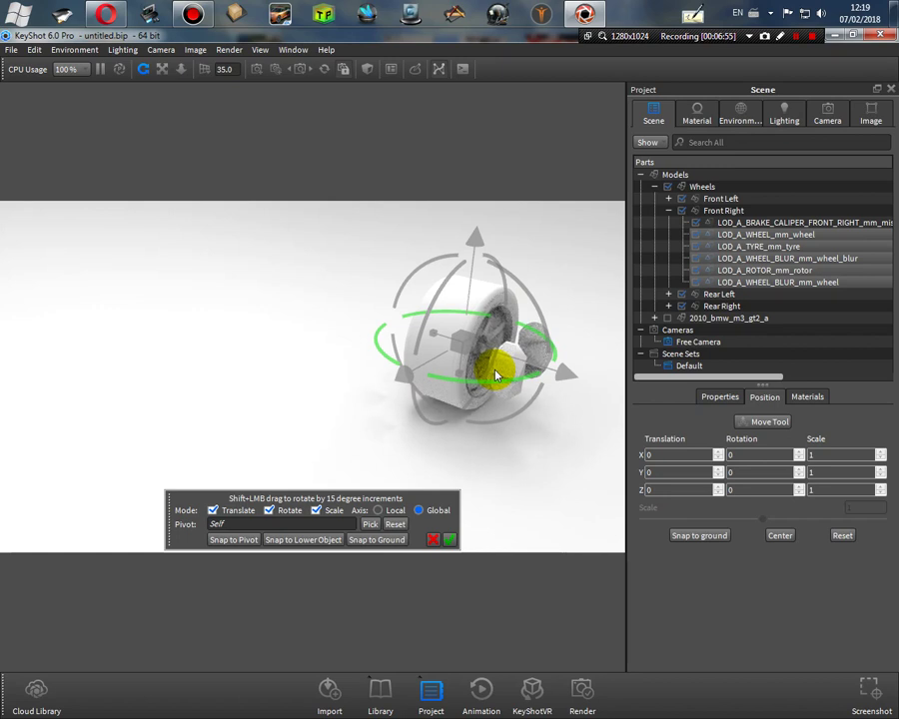
left_click(433, 539)
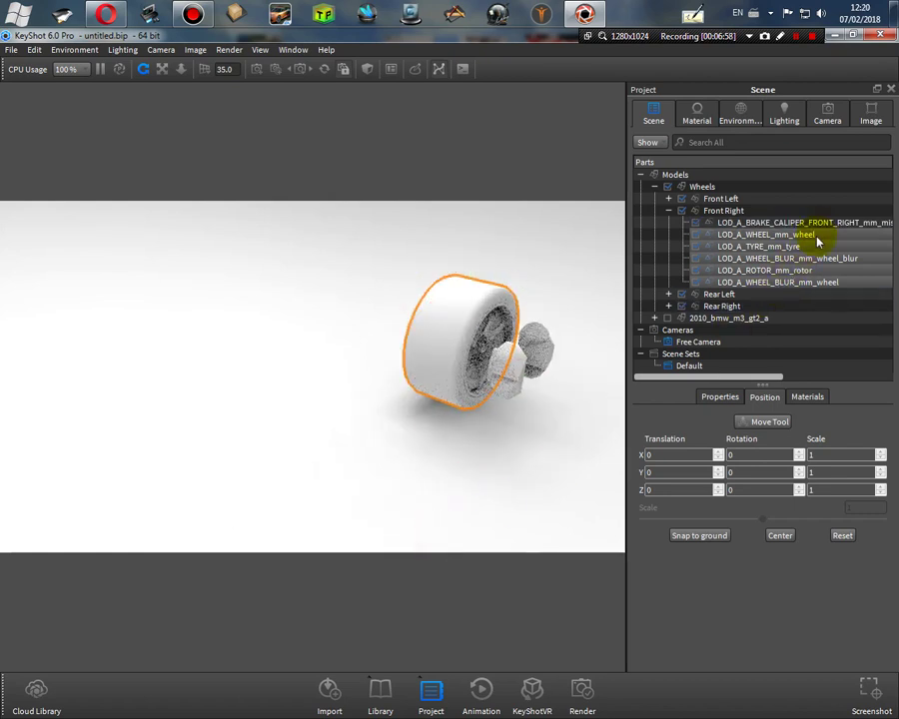
Step: Using the Move Tool, turn Front Right's LOD_A_WHEEL_mm_wheel about Y until its X and Z rotations are -180, and set its Y rotation to 0
left_click(766, 236)
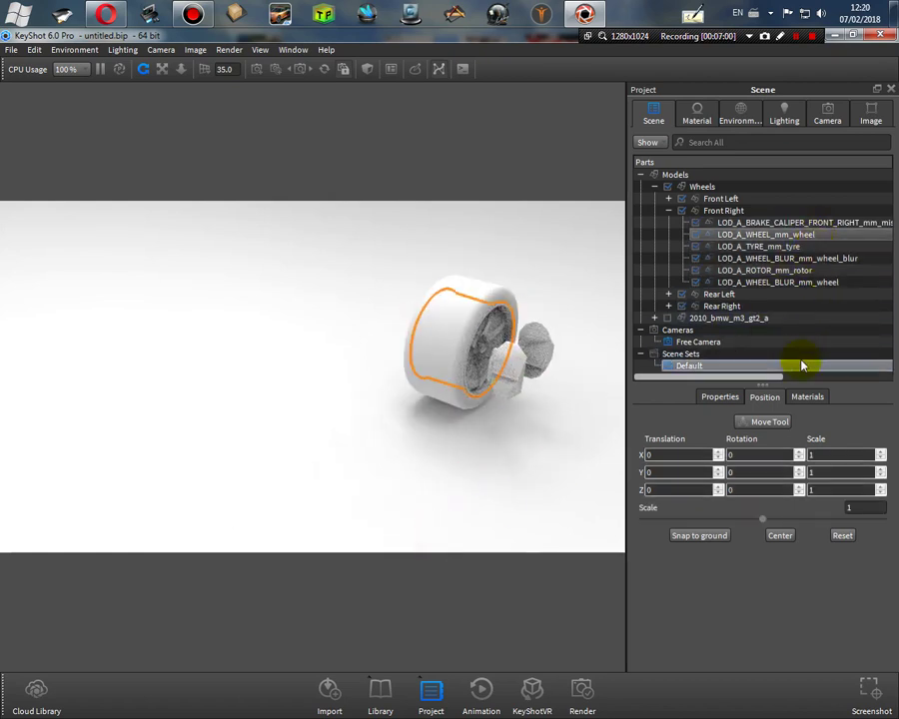
left_click(768, 423)
left_click(449, 385)
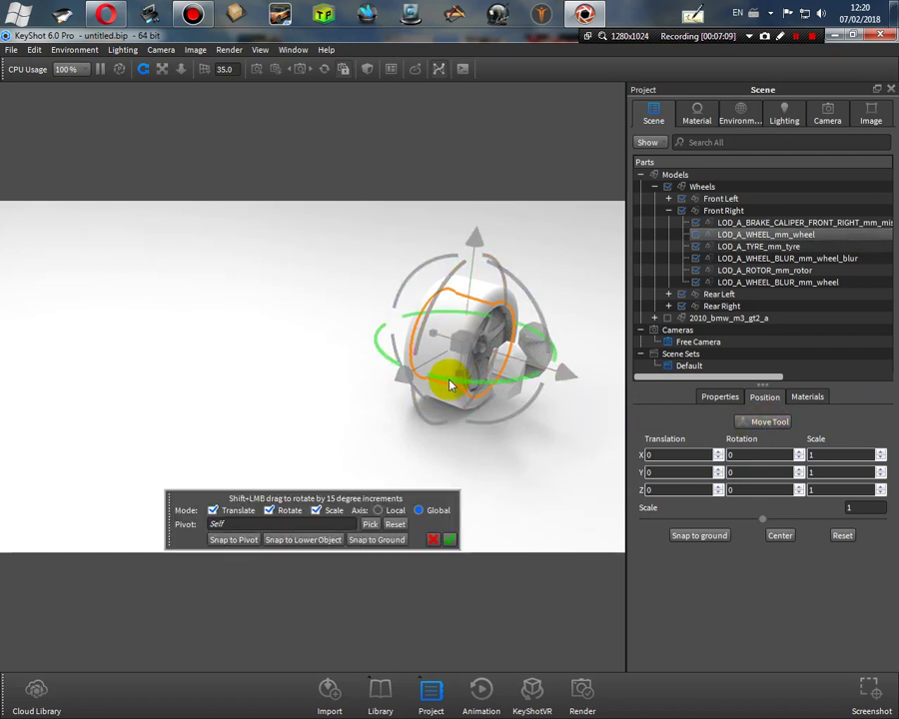
left_click_drag(449, 384, 724, 485)
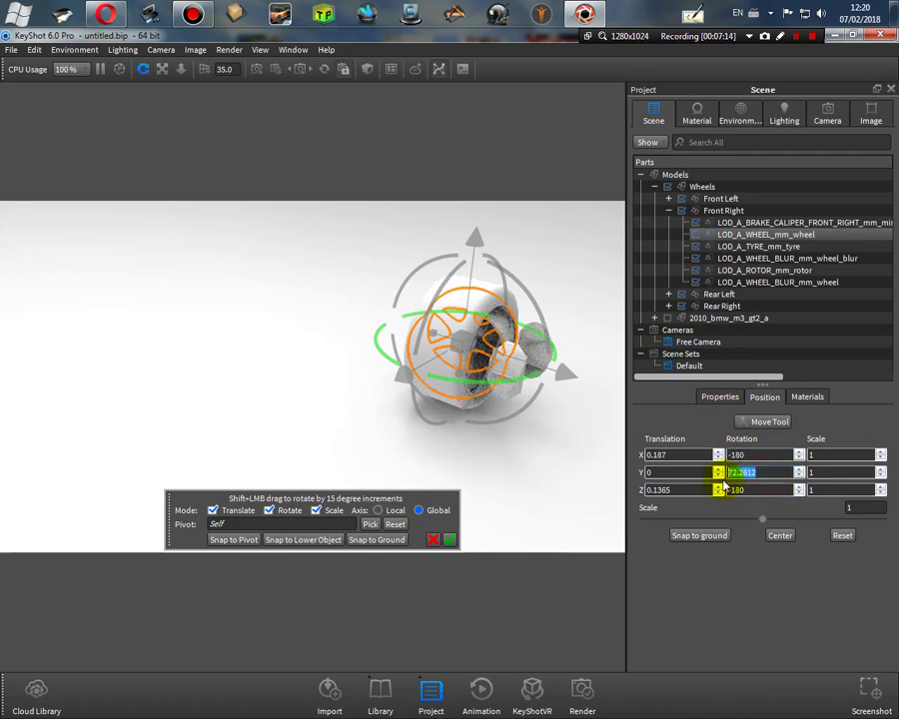
type("0")
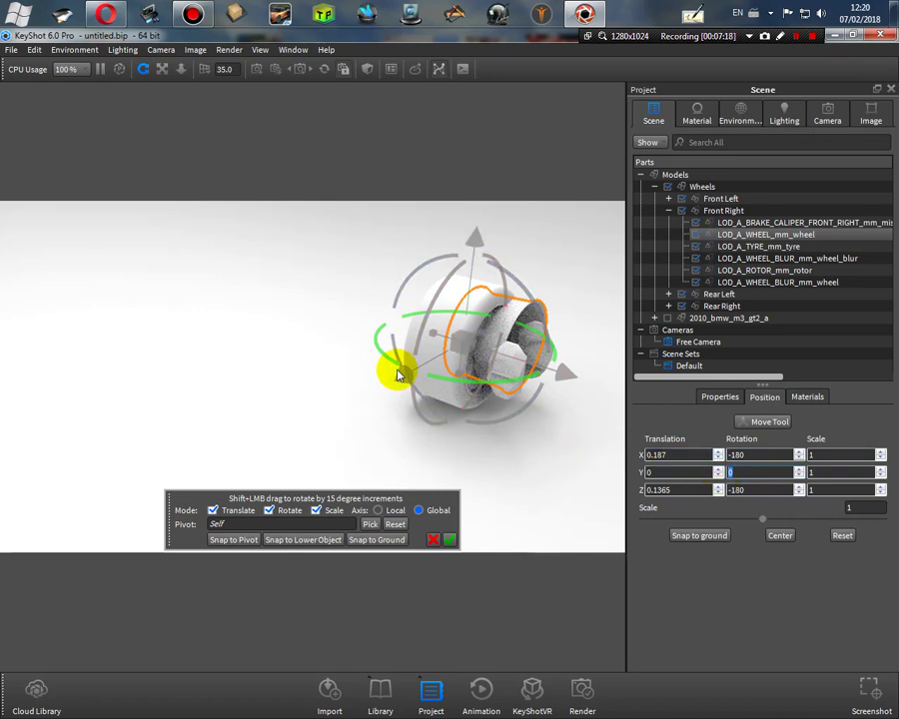
Step: Set the X and Z translation of the LOD_A_WHEEL_mm_wheel part in Front Right to 0
mouse_move(399, 370)
left_mouse_down()
mouse_move(384, 380)
mouse_move(481, 361)
mouse_move(420, 361)
mouse_move(404, 383)
left_mouse_up()
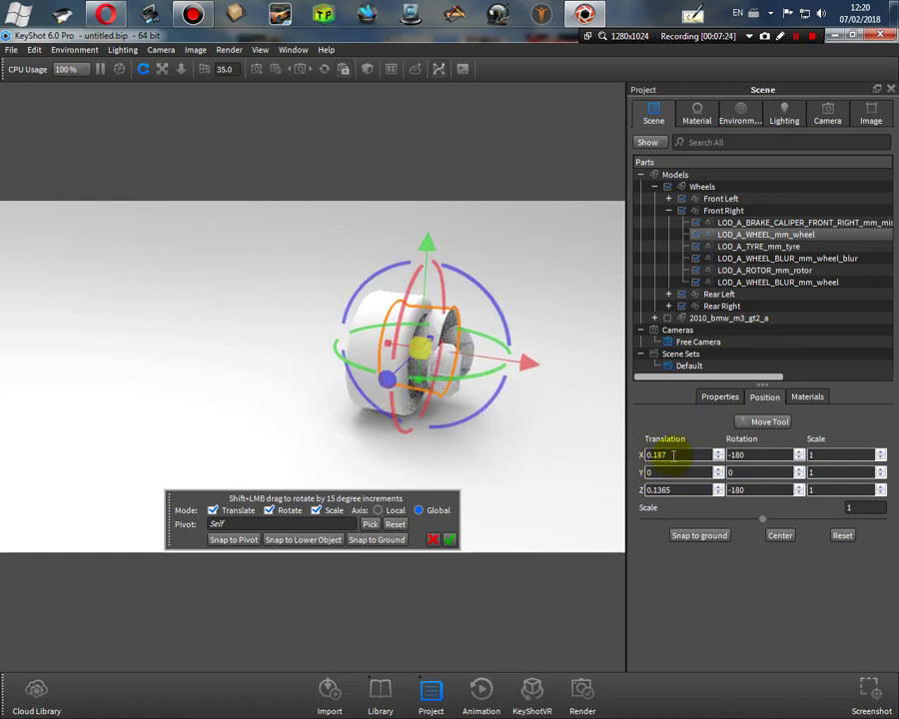
left_click_drag(674, 456, 642, 461)
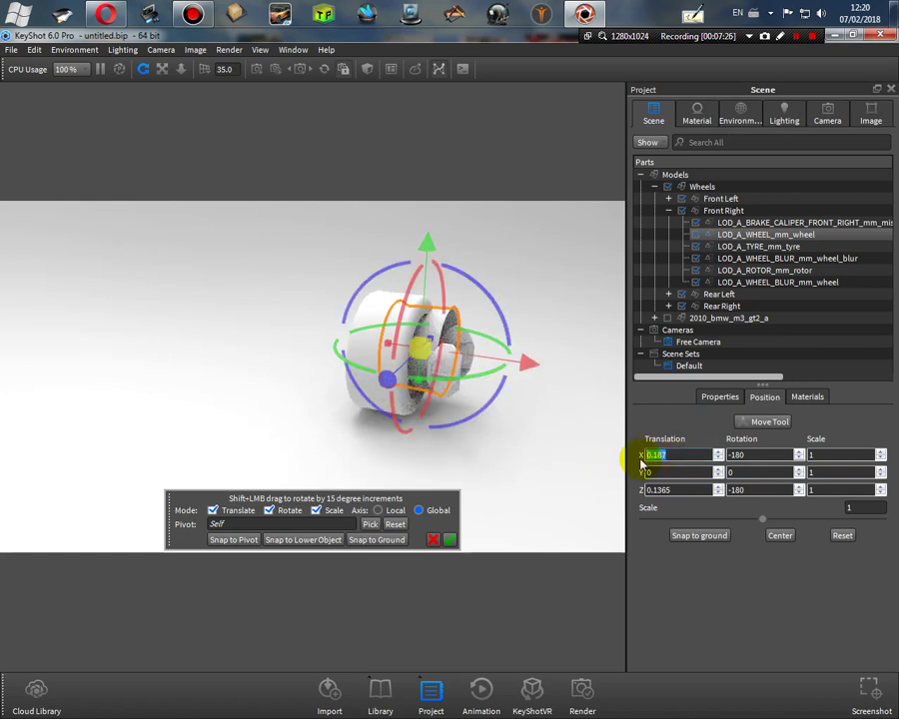
type("0")
key("Return")
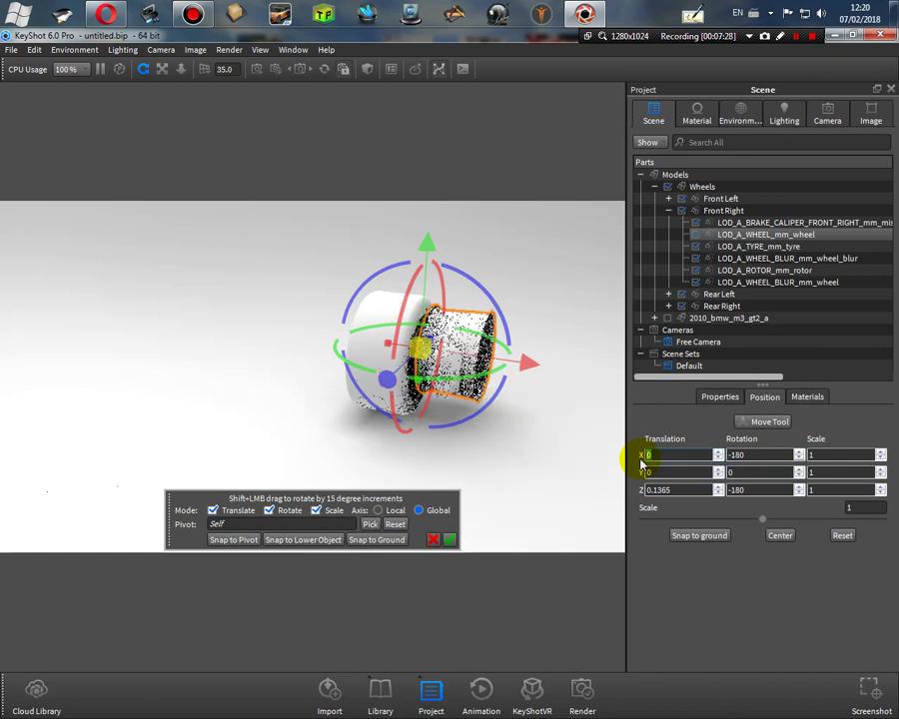
left_click_drag(679, 489, 651, 489)
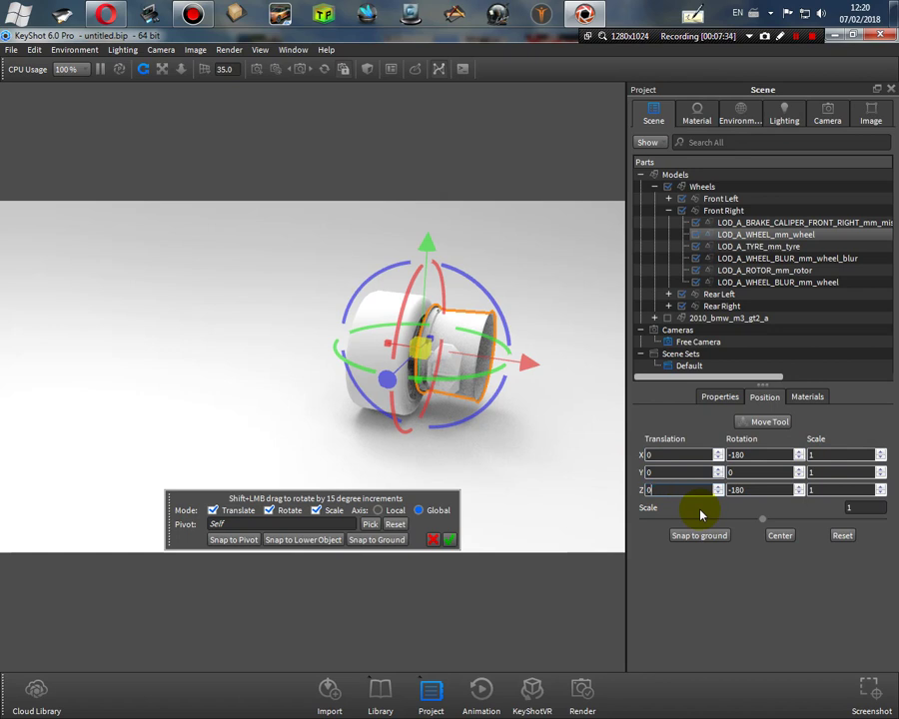
type("0")
key("Return")
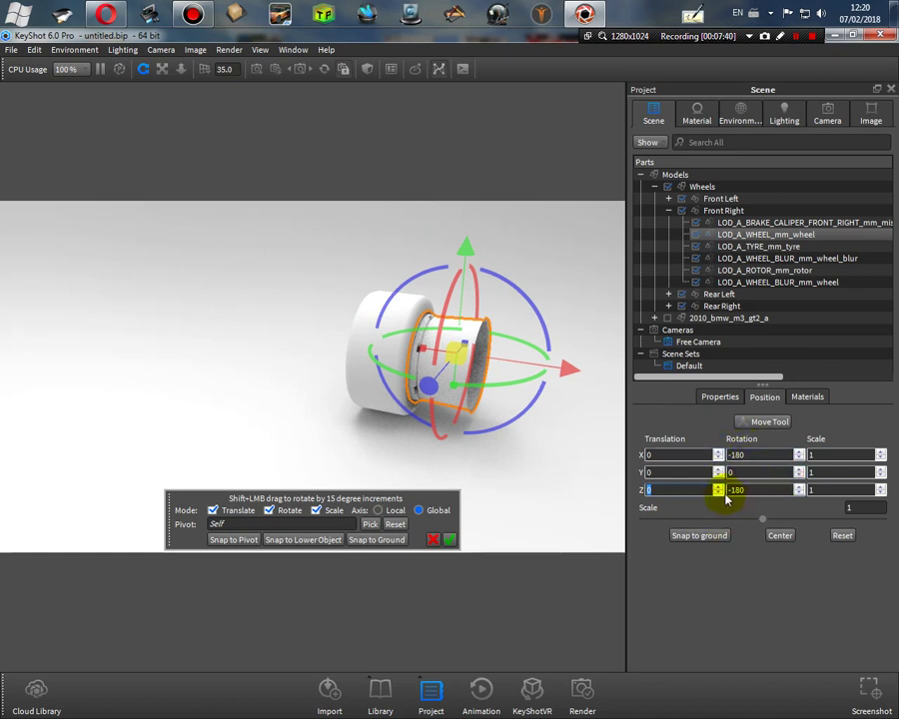
Step: Set the X and Z rotation of the LOD_A_TYRE_mm_tyre part in Front Right to -180
left_click(789, 245)
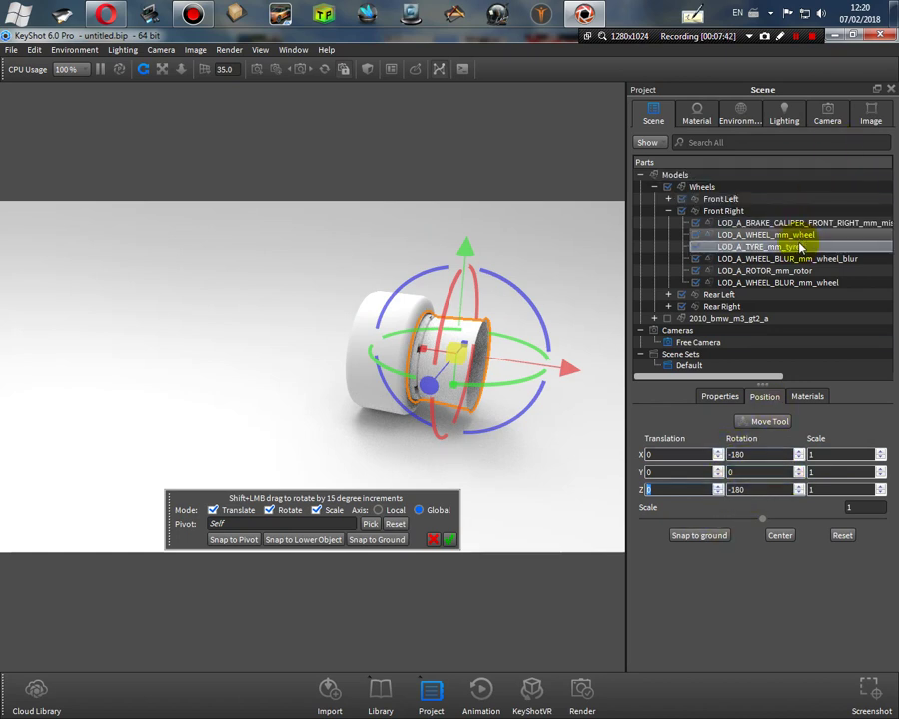
left_click(745, 455)
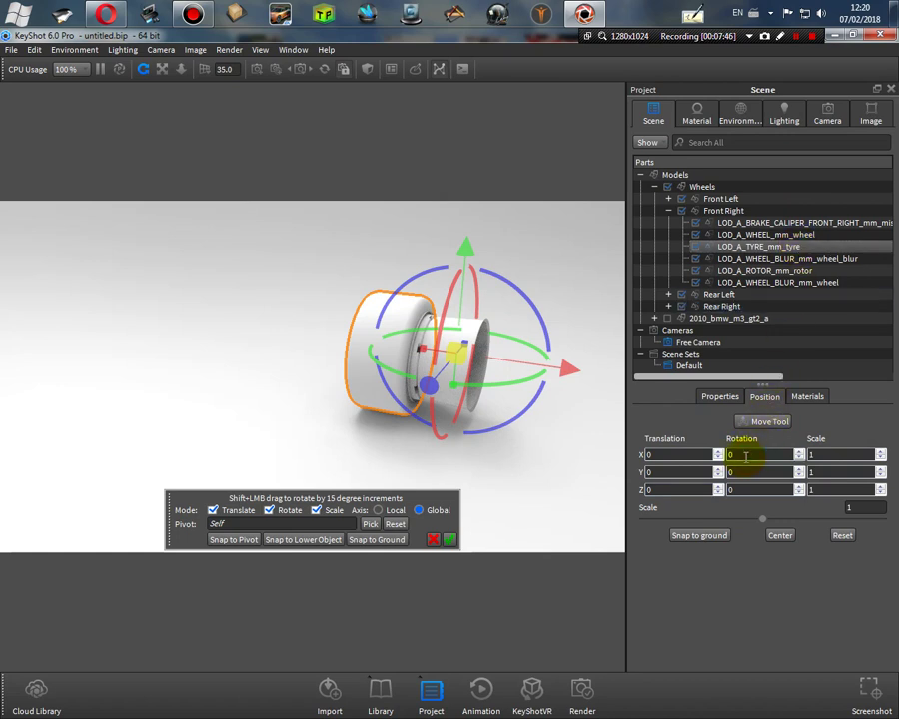
key("BackSpace")
left_click(727, 489)
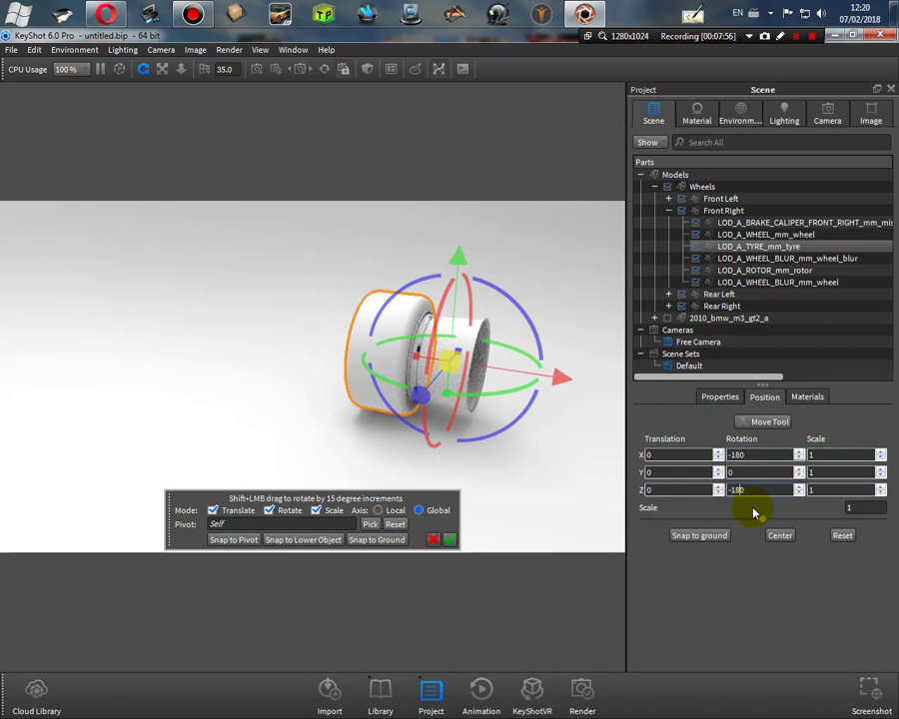
key("Return")
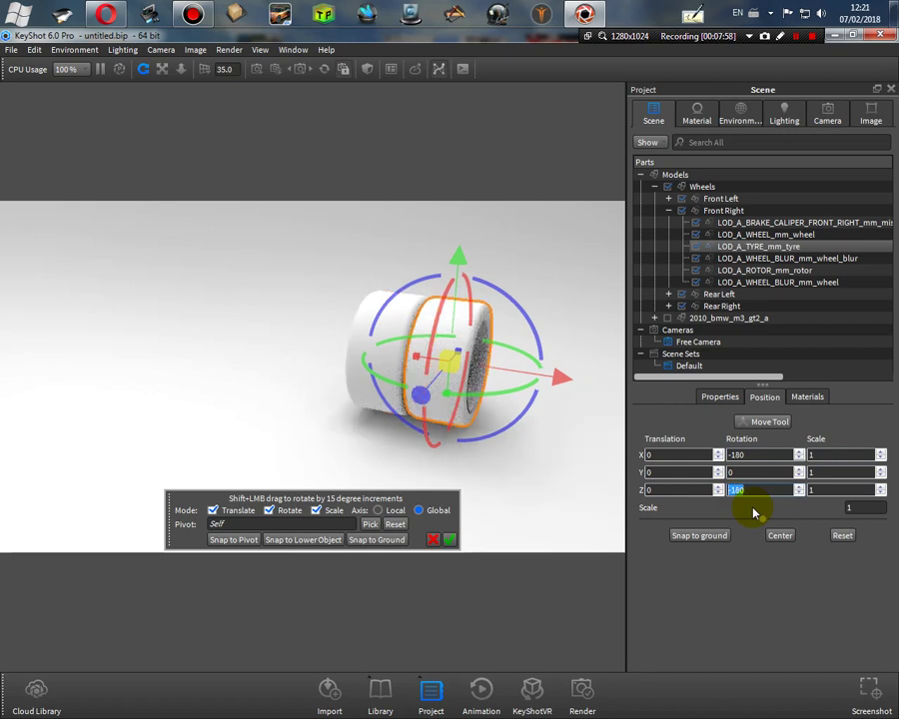
Step: Set the X and Z rotation of the LOD_A_WHEEL_BLUR_mm_wheel_blur part in Front Right to -180
left_click(794, 258)
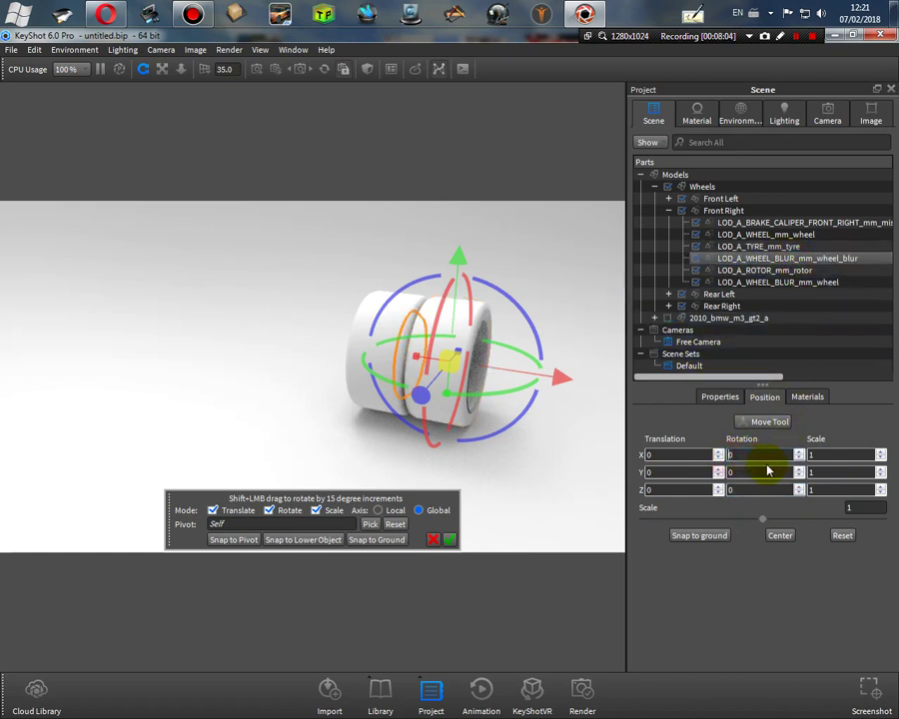
type("-180")
key("Return")
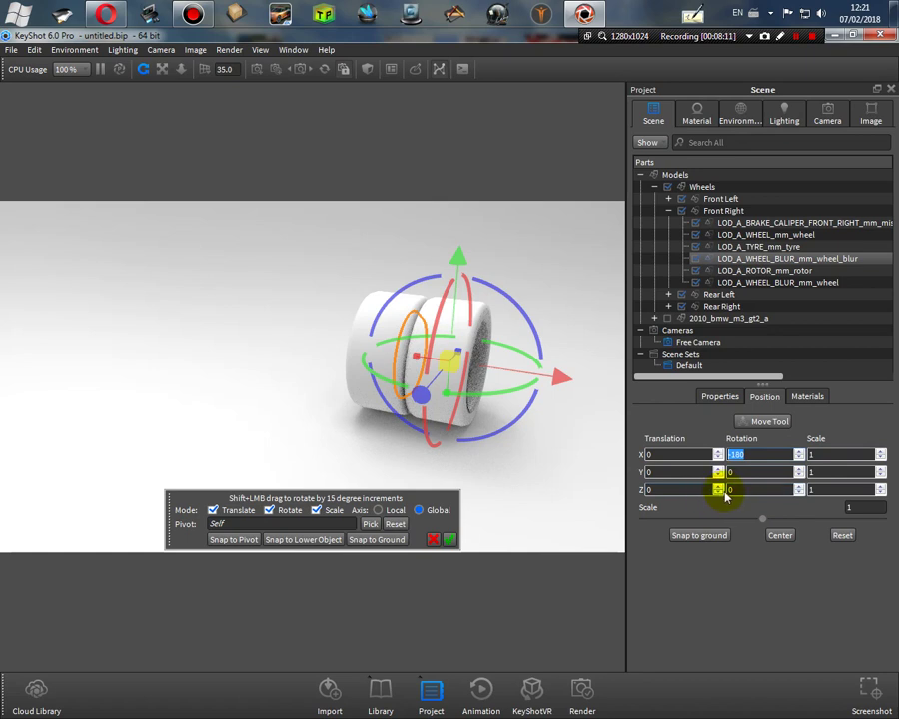
left_click(729, 490)
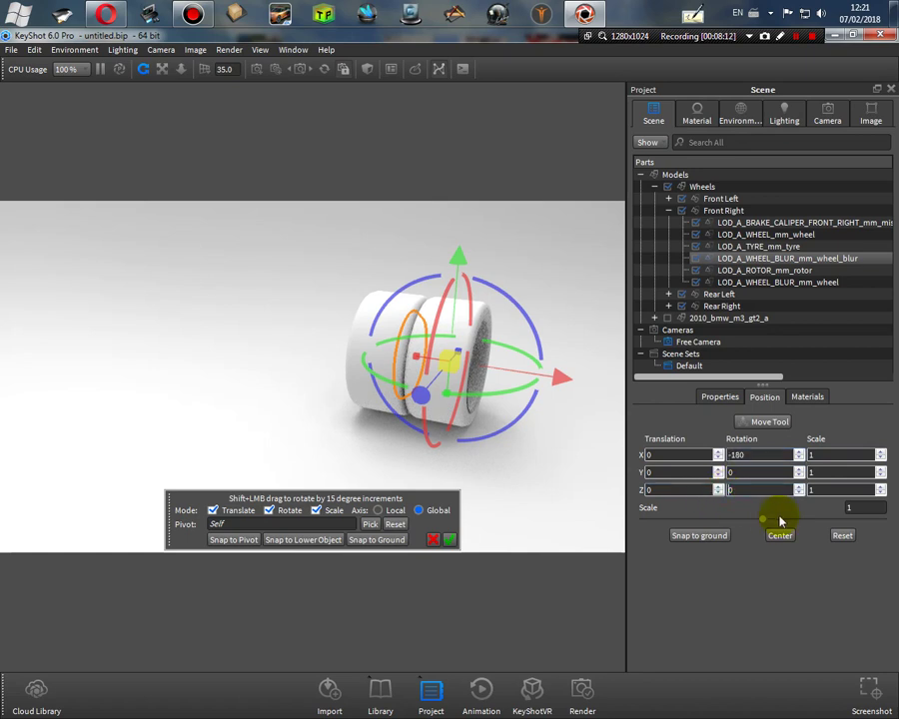
type("-180")
key("Return")
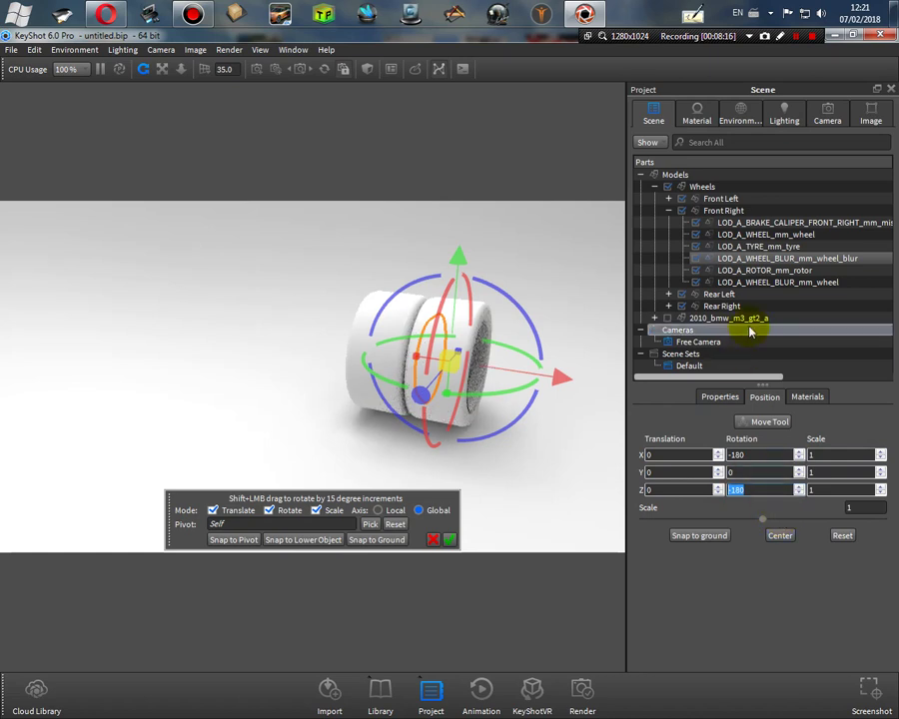
Step: Set the X and Z rotation of the LOD_A_ROTOR_mm_rotor part in Front Right to -180
left_click(784, 272)
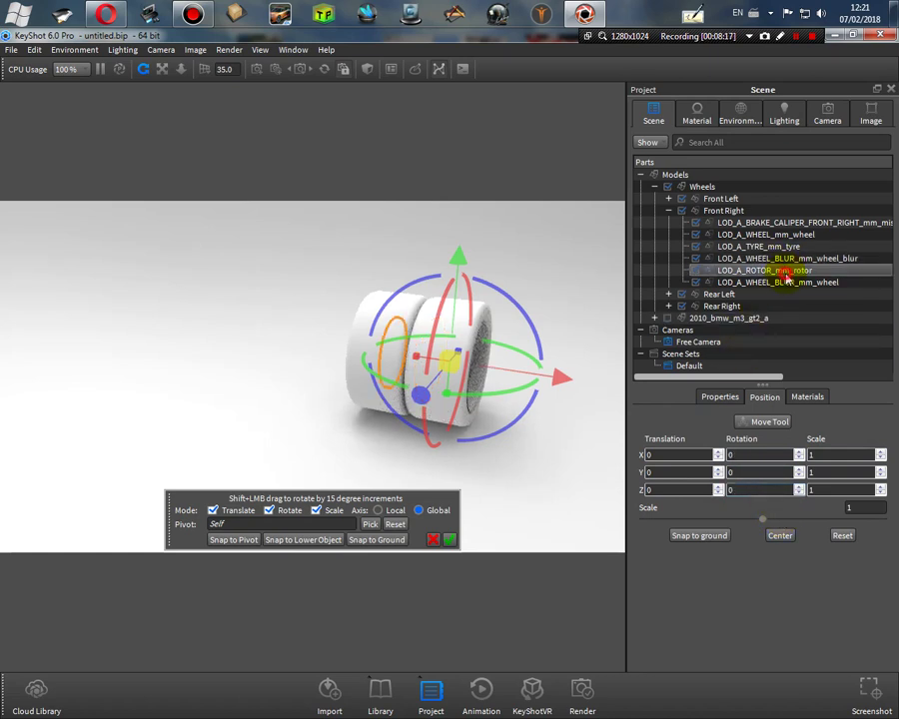
left_click(730, 455)
left_click(757, 472)
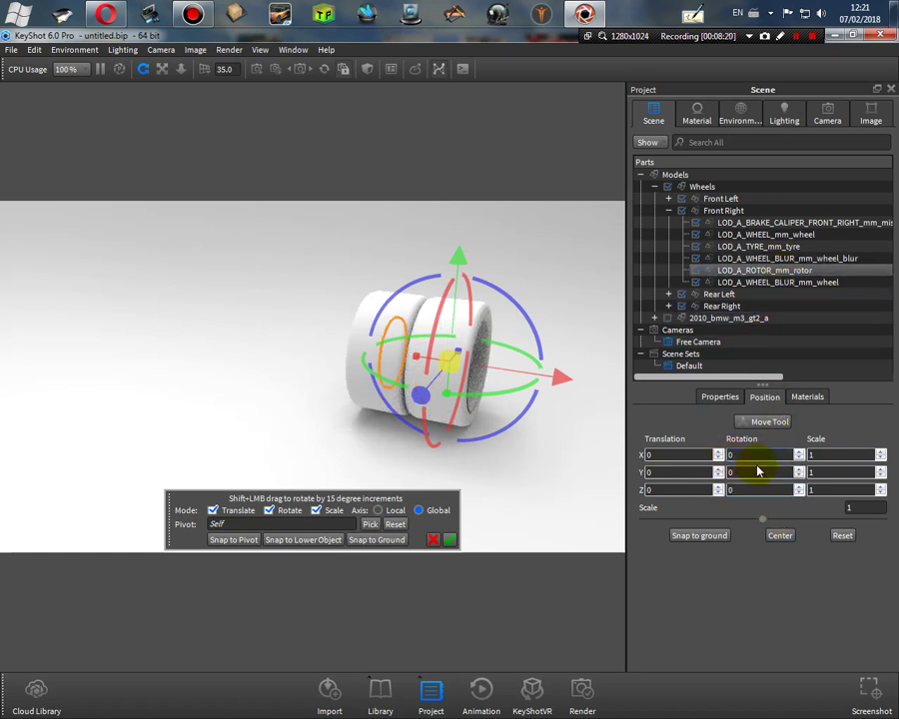
type("-180")
key("Return")
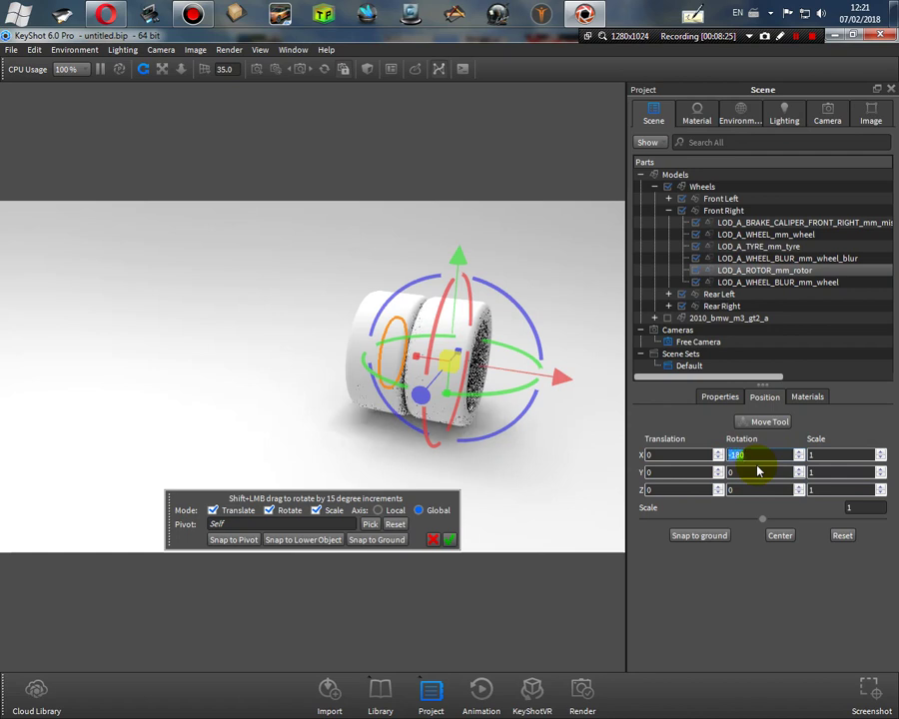
left_click(761, 503)
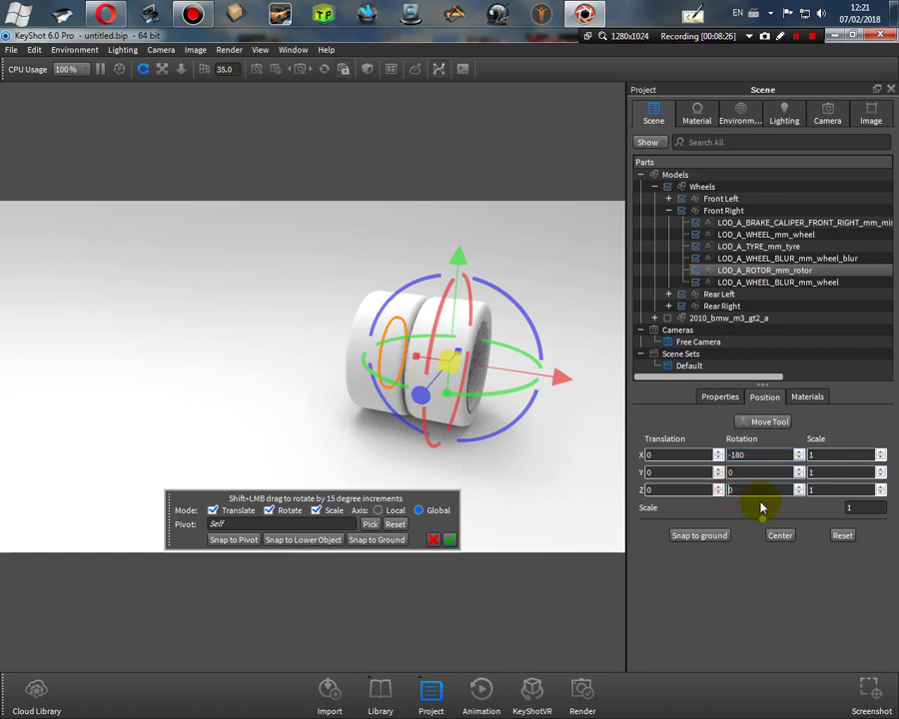
type("-180")
key("Return")
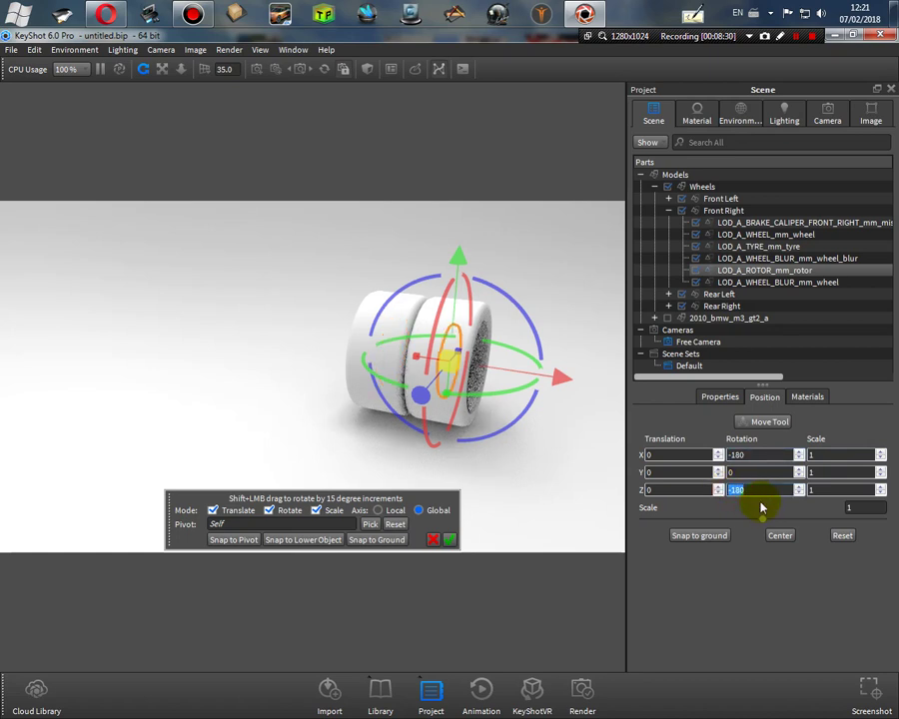
Step: Set the X and Z rotation of the LOD_A_WHEEL_BLUR_mm_wheel part in Front Right to -180
left_click(759, 283)
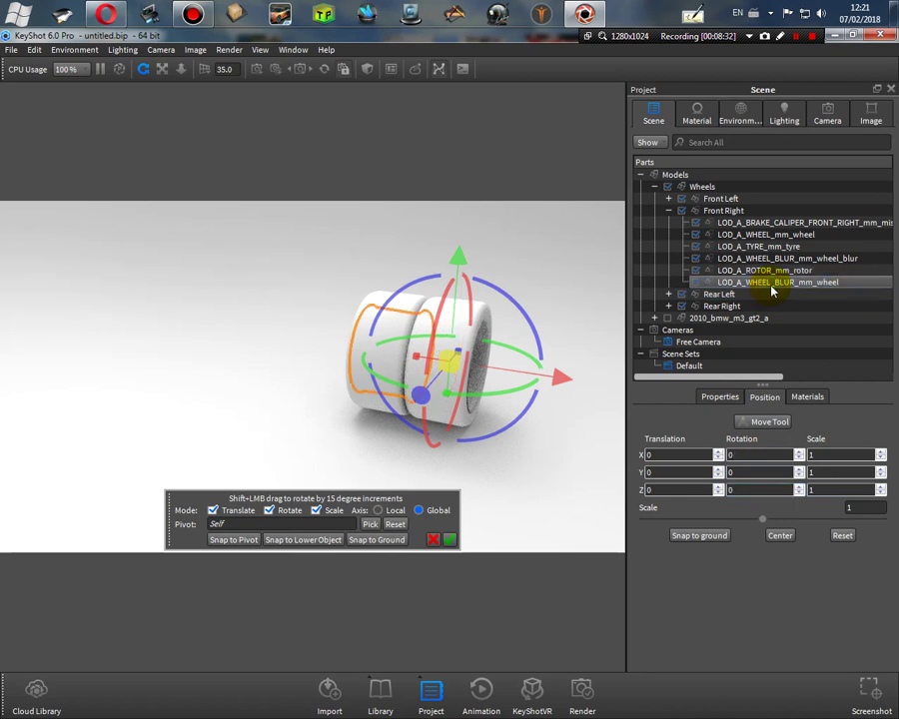
left_click(729, 454)
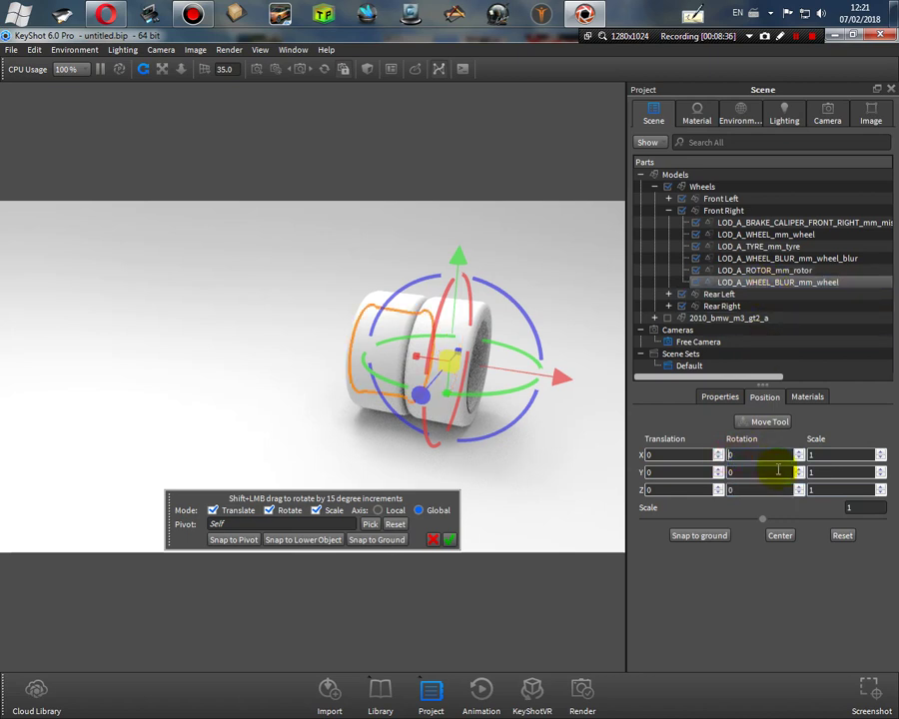
type("-18")
key("Return")
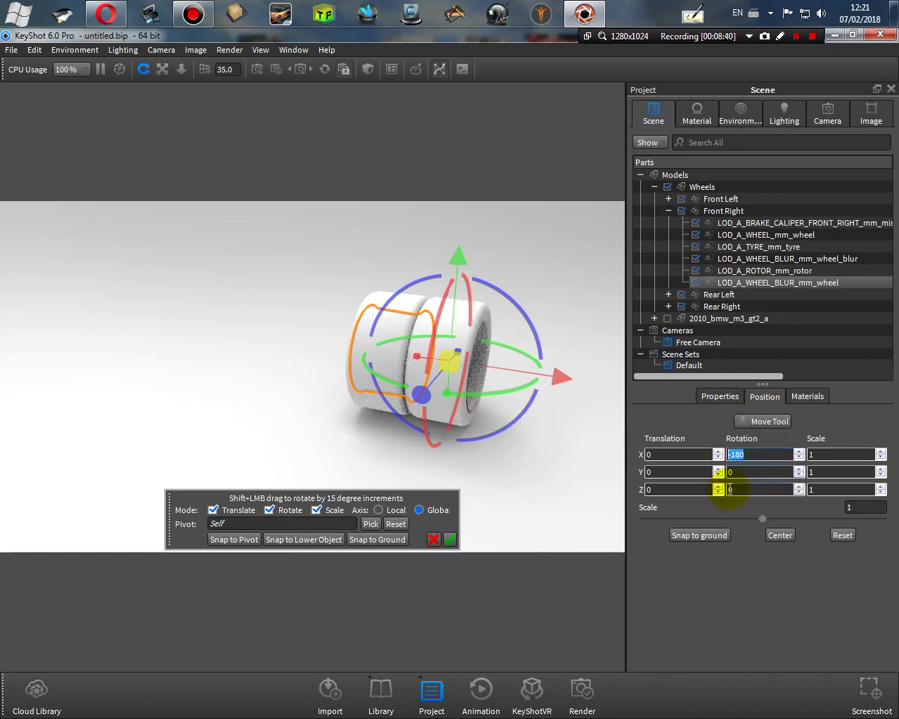
left_click(730, 489)
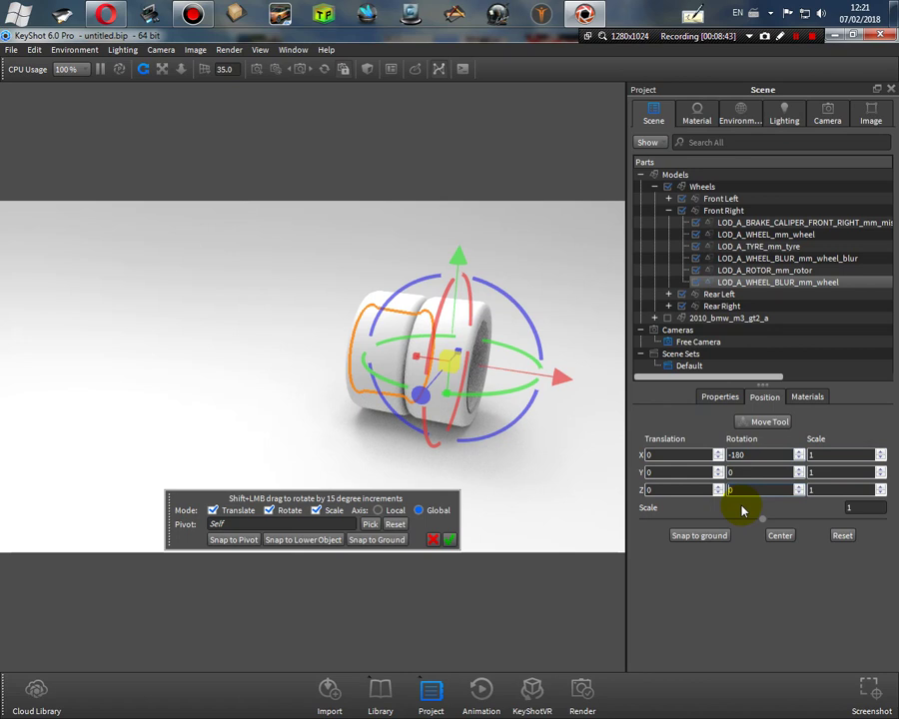
type("-18")
key("Return")
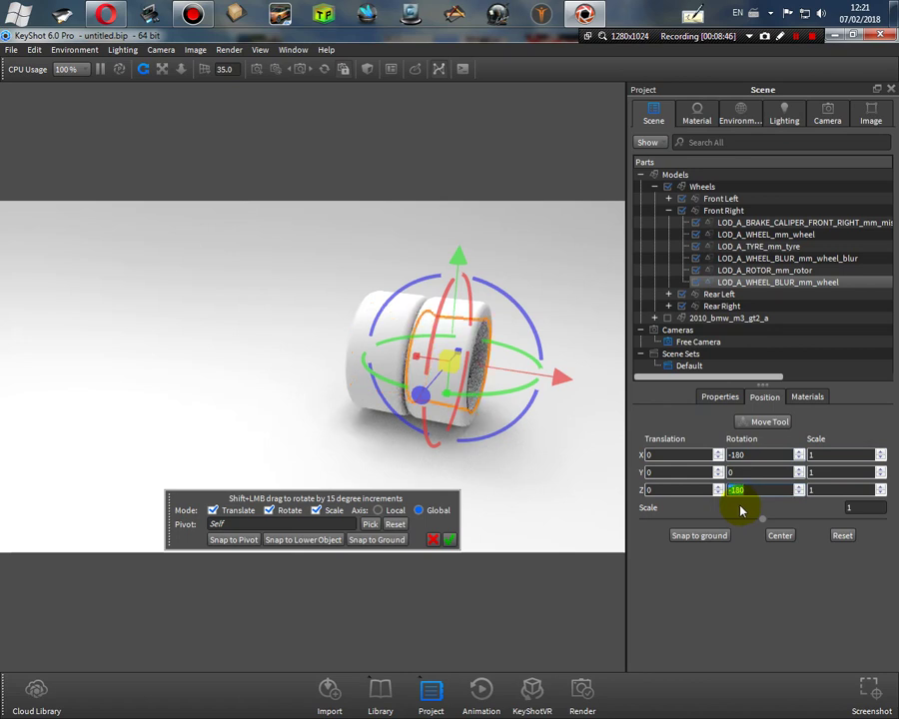
Step: Accept the Move Tool changes and set the X and Z rotation of the LOD_A_WHEEL_mm_wheel part in Rear Right to -180
left_click(668, 211)
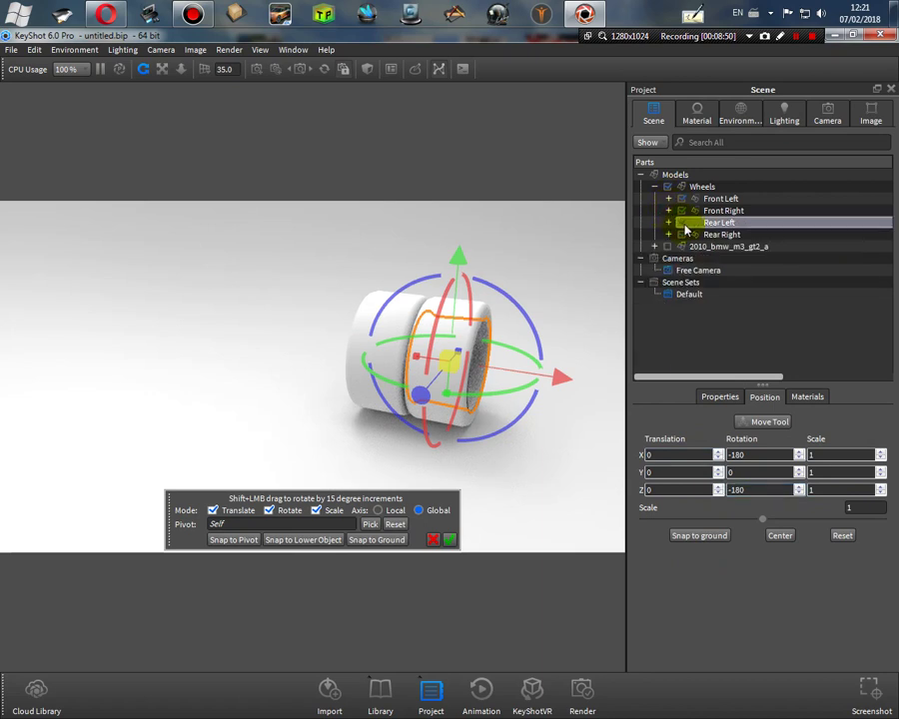
left_click(673, 234)
left_click(668, 235)
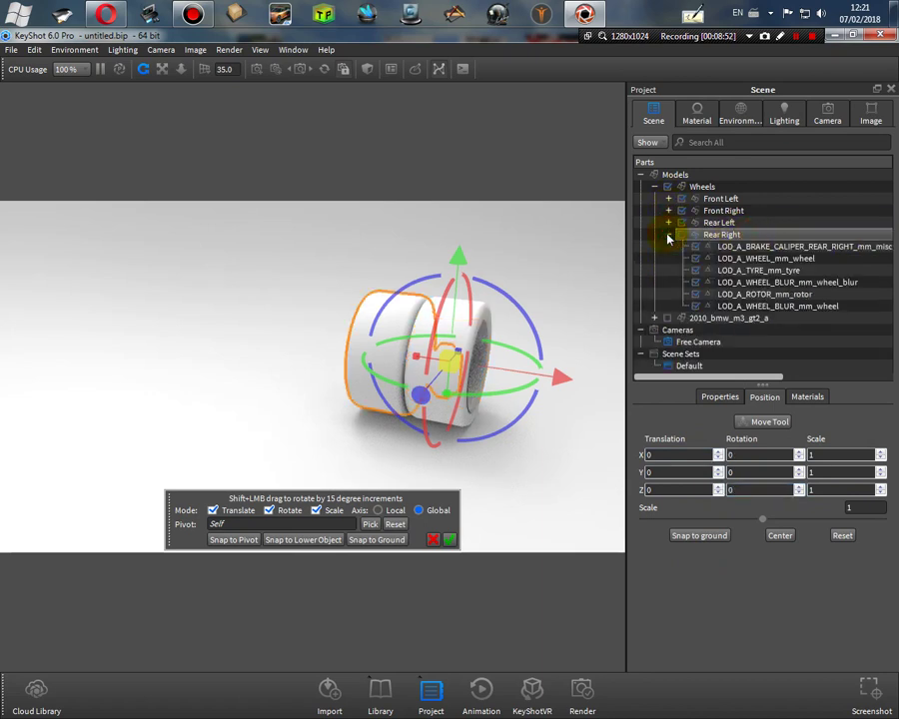
left_click(795, 260)
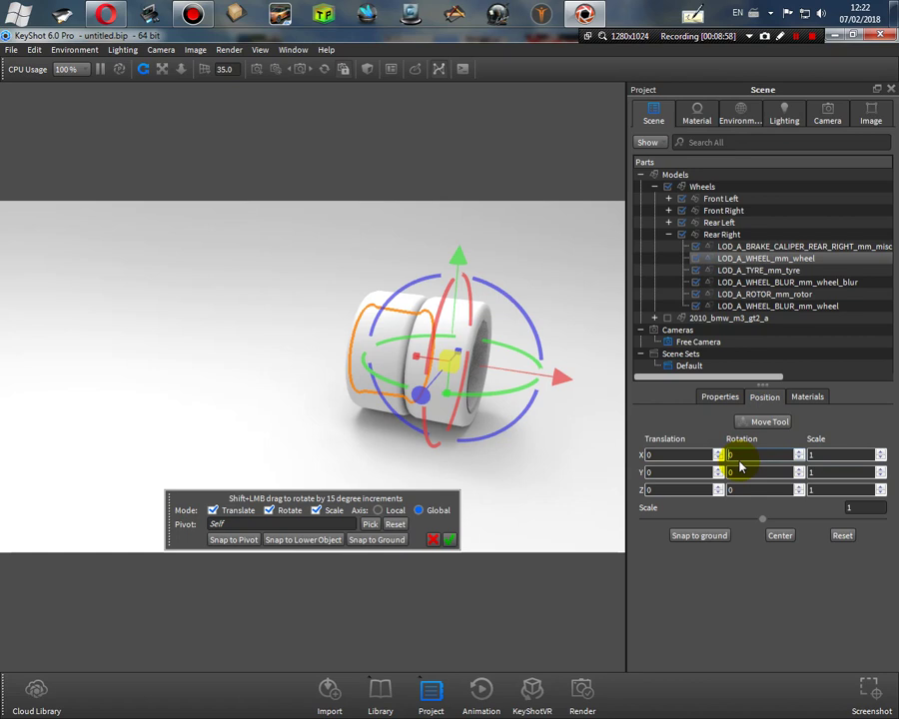
left_click(451, 539)
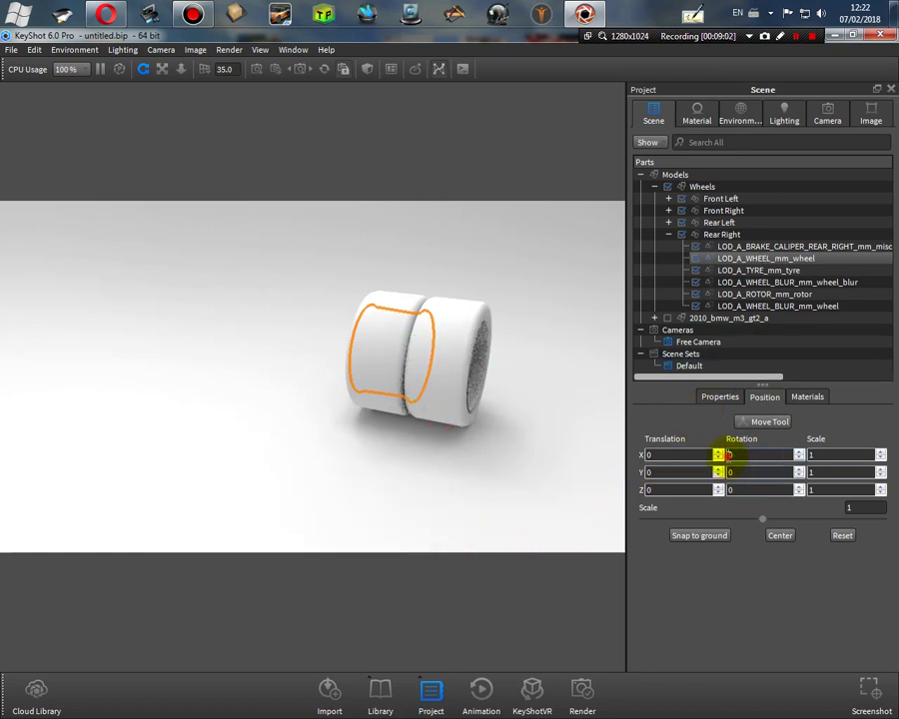
left_click(728, 455)
type("-")
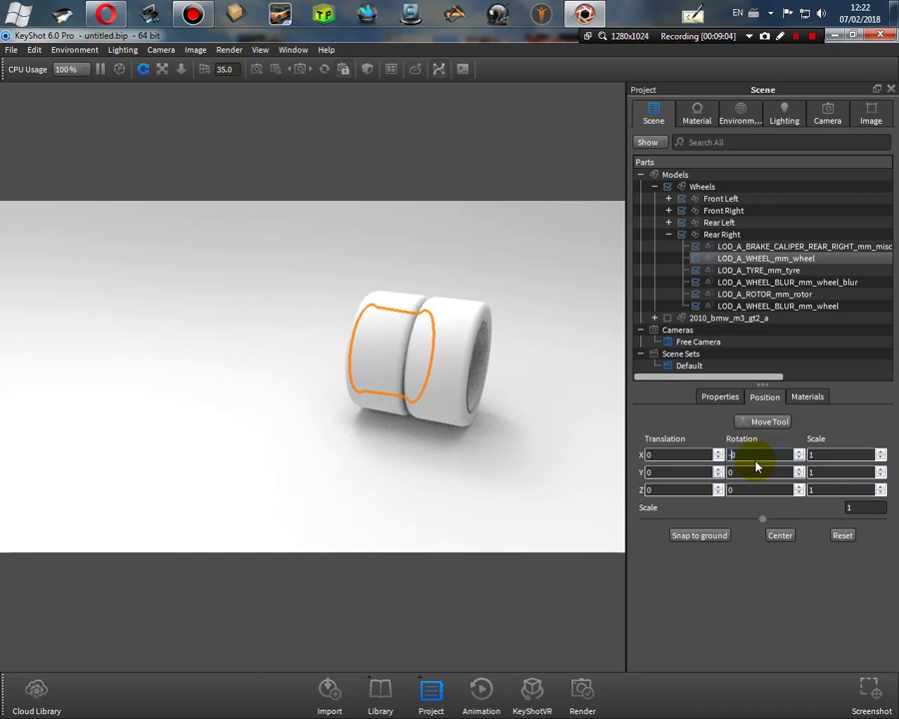
type("180")
key("Return")
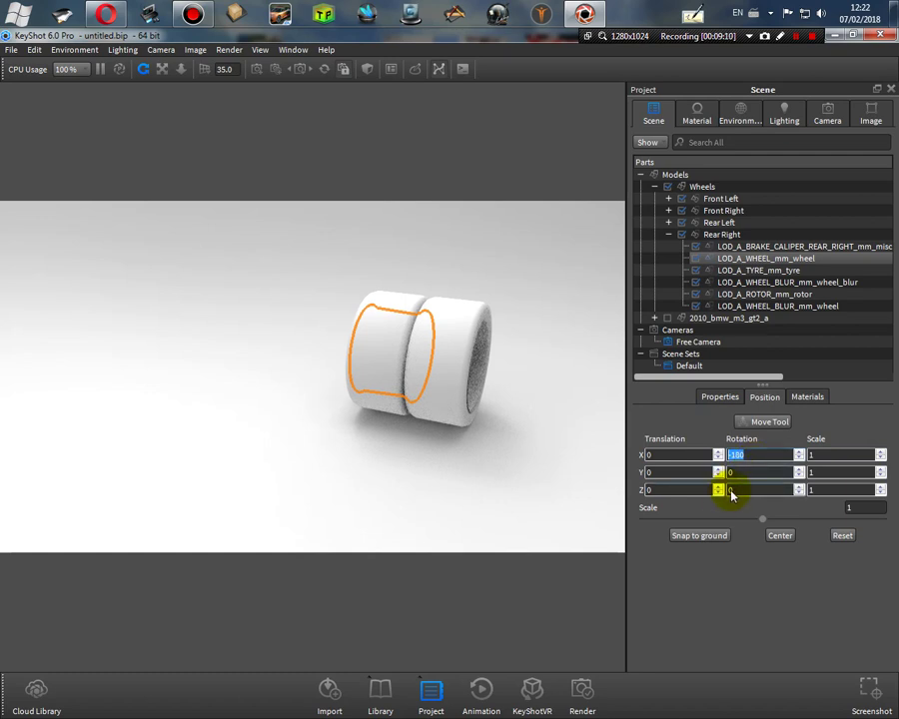
left_click(729, 489)
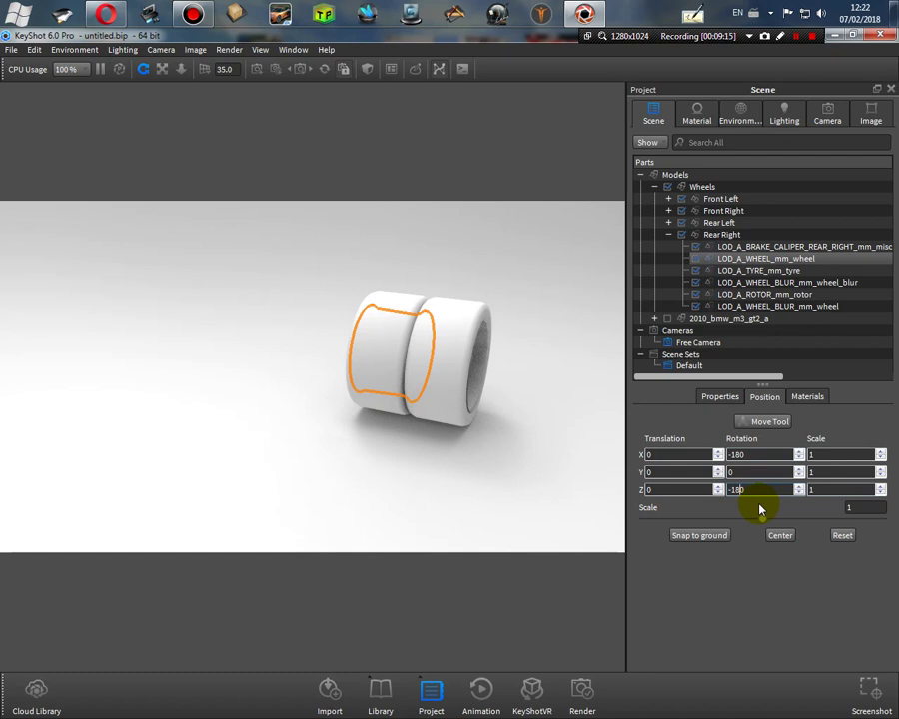
type("-18")
key("Return")
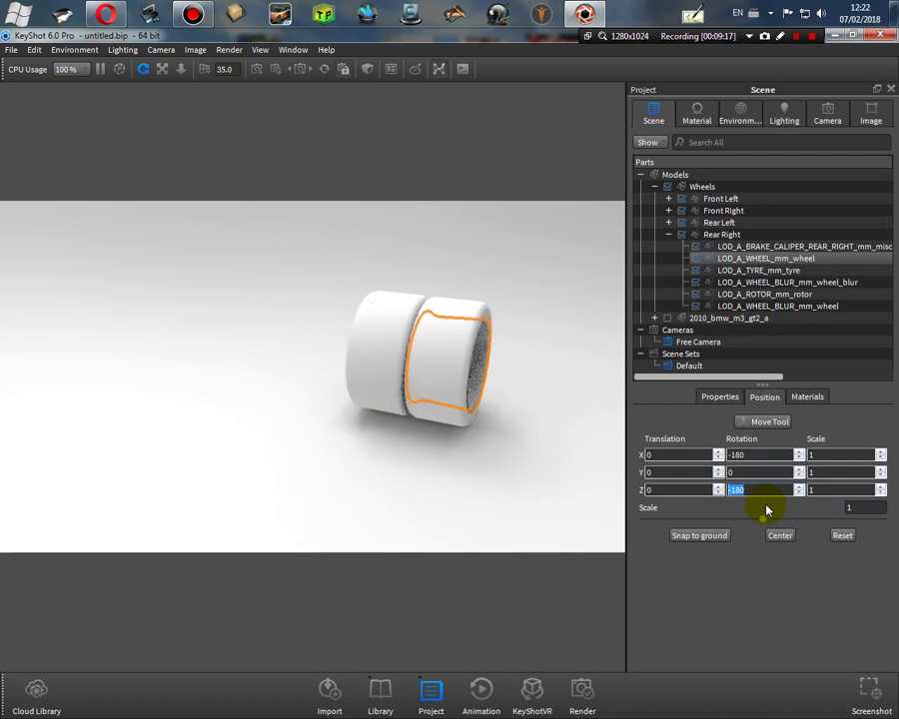
Step: Set the X and Z rotation of the LOD_A_TYRE_mm_tyre part in Rear Right to -180
left_click(714, 270)
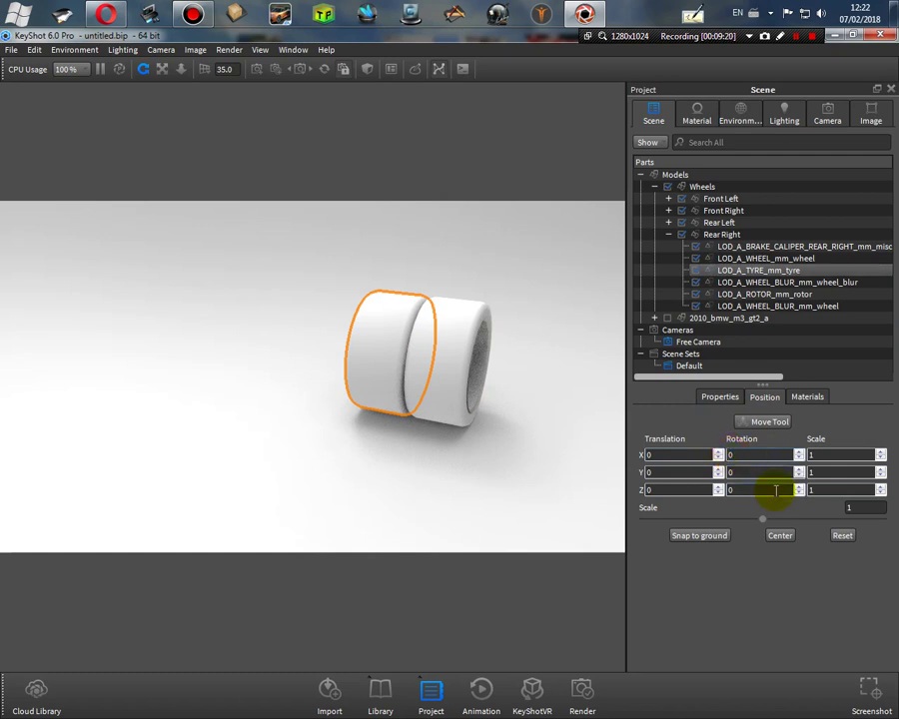
type("18")
key("Return")
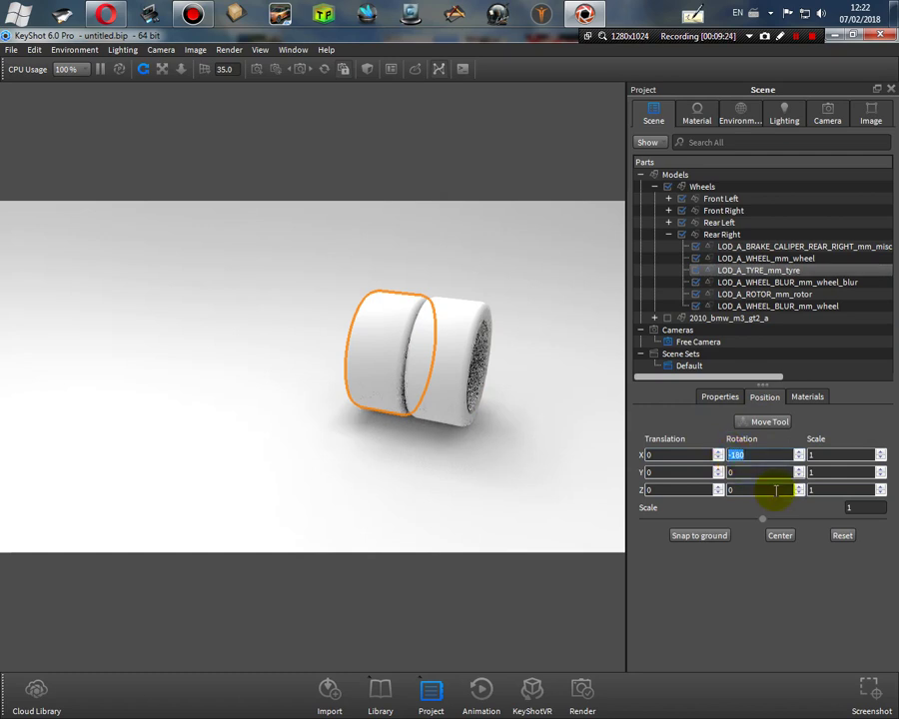
left_click(767, 531)
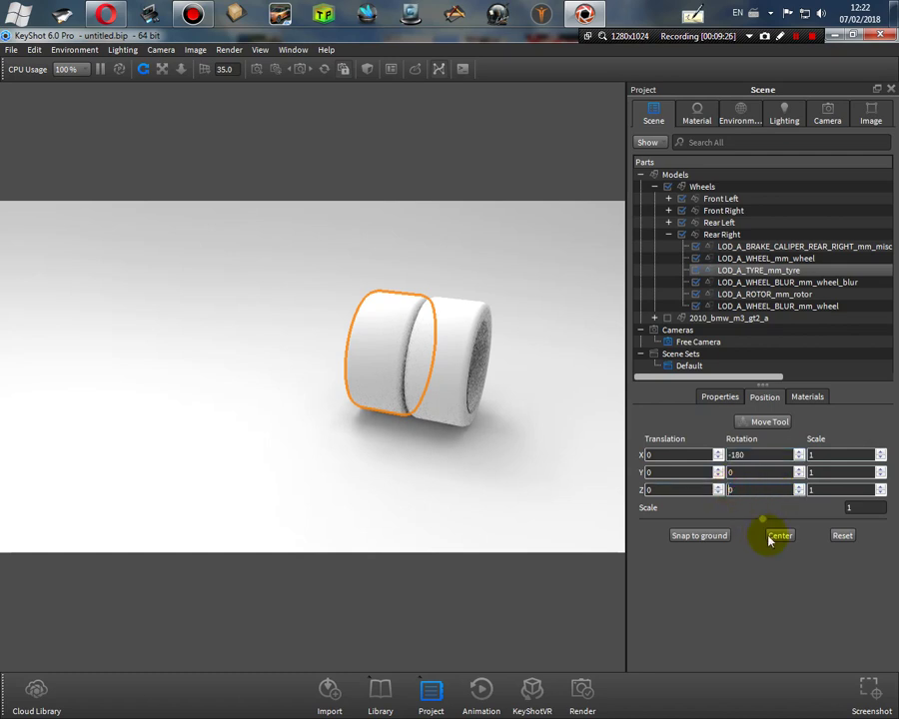
type("18")
key("Return")
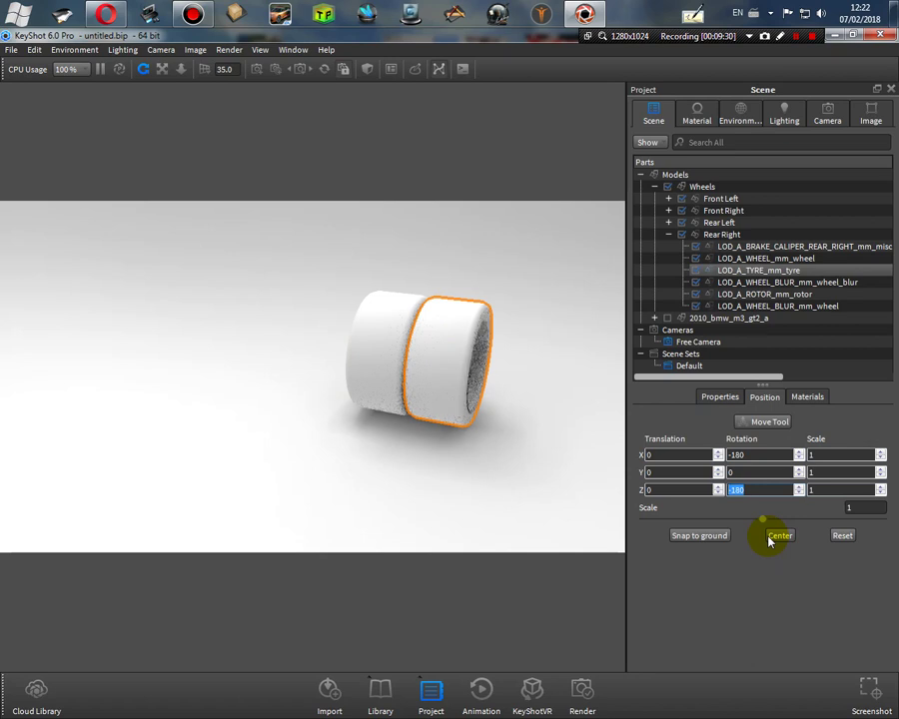
Step: Set the X and Z rotation of the LOD_A_WHEEL_BLUR_mm_wheel_blur part in Rear Right to -180
left_click(768, 283)
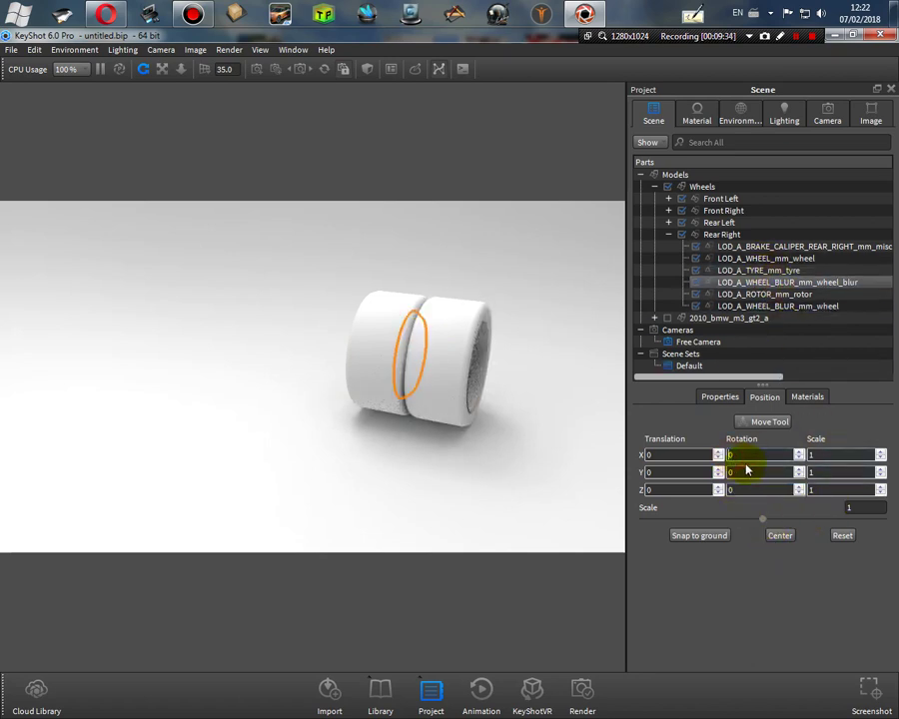
type("-18")
key("Return")
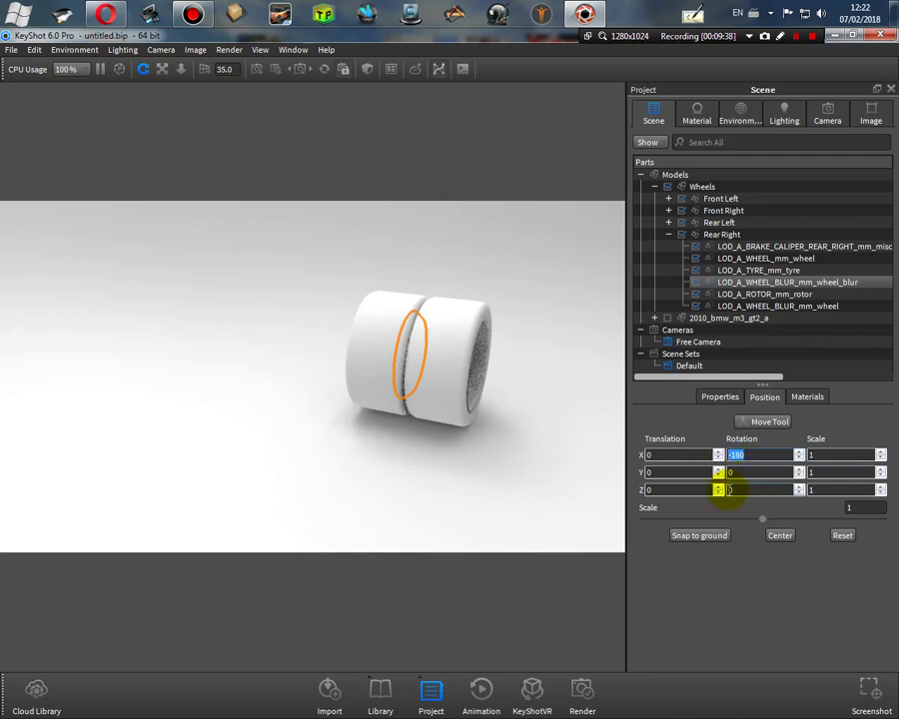
left_click(752, 516)
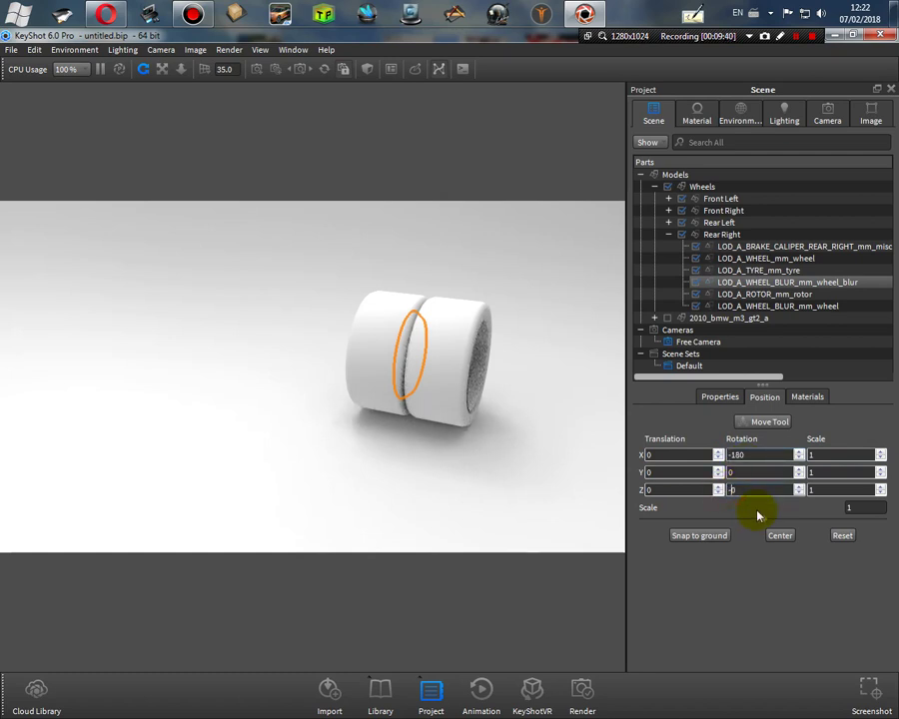
key("Return")
Step: Set the X and Z rotation of the LOD_A_ROTOR_mm_rotor part in Rear Right to -180
left_click(765, 294)
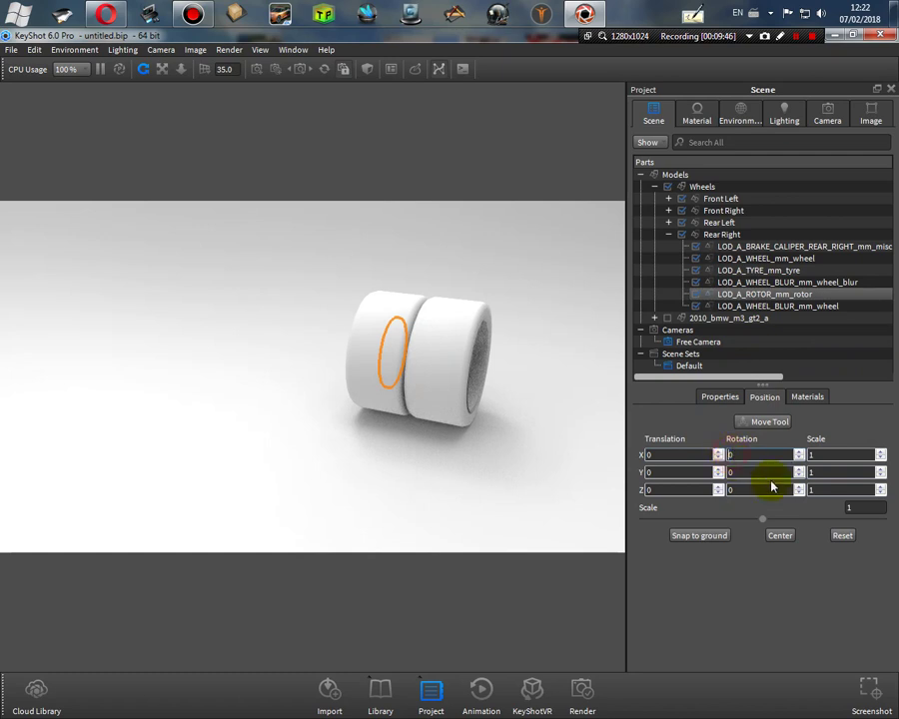
type("-180")
key("Return")
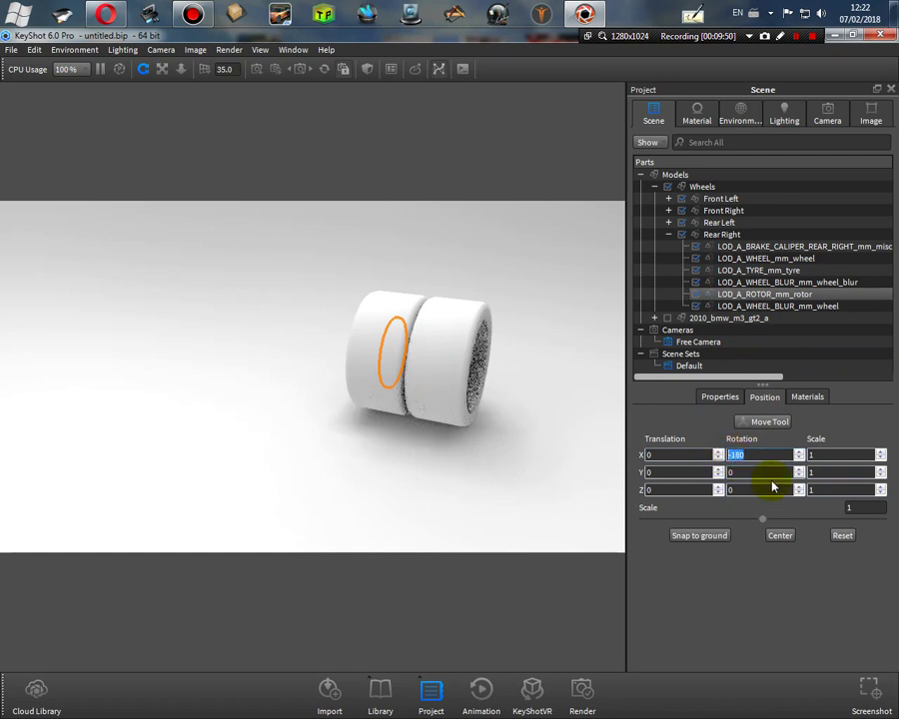
left_click(730, 490)
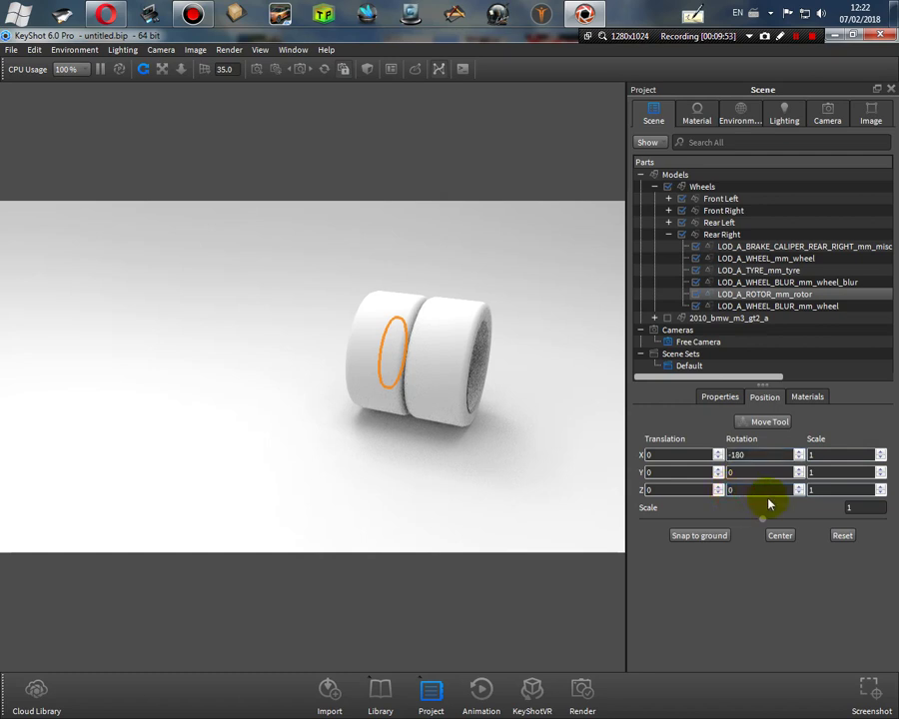
type("-180")
key("Return")
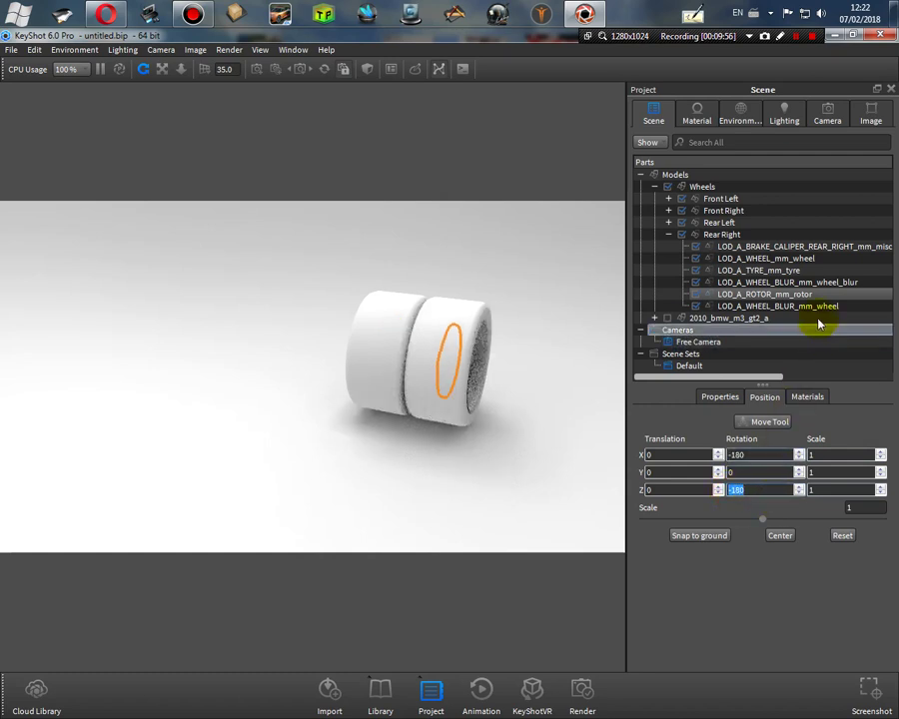
Step: Set the X and Z rotation of the LOD_A_WHEEL_BLUR_mm_wheel part in Rear Right to -180
left_click(801, 306)
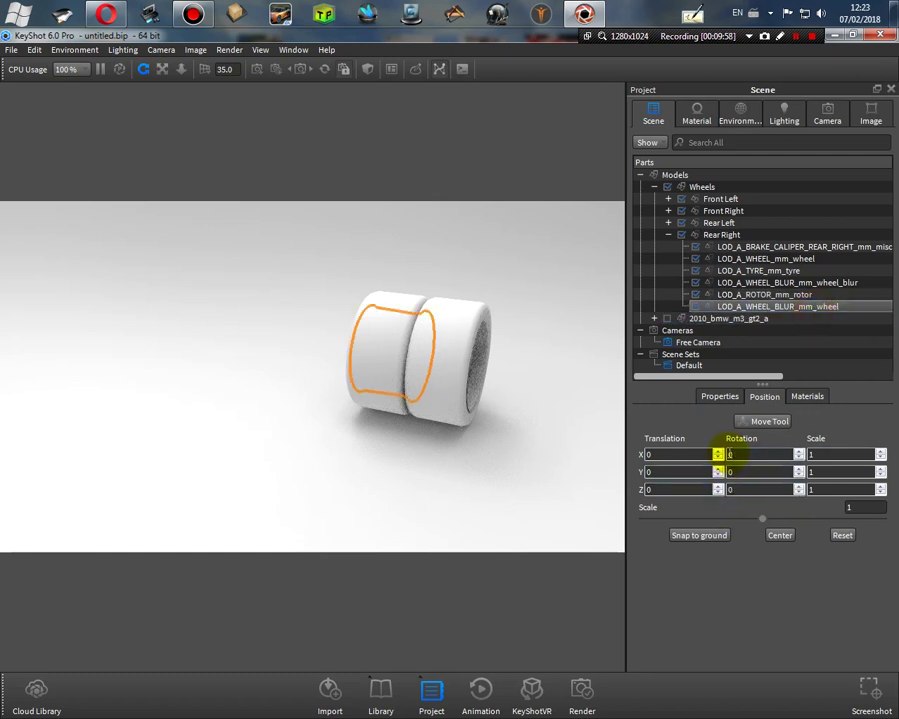
type("-180")
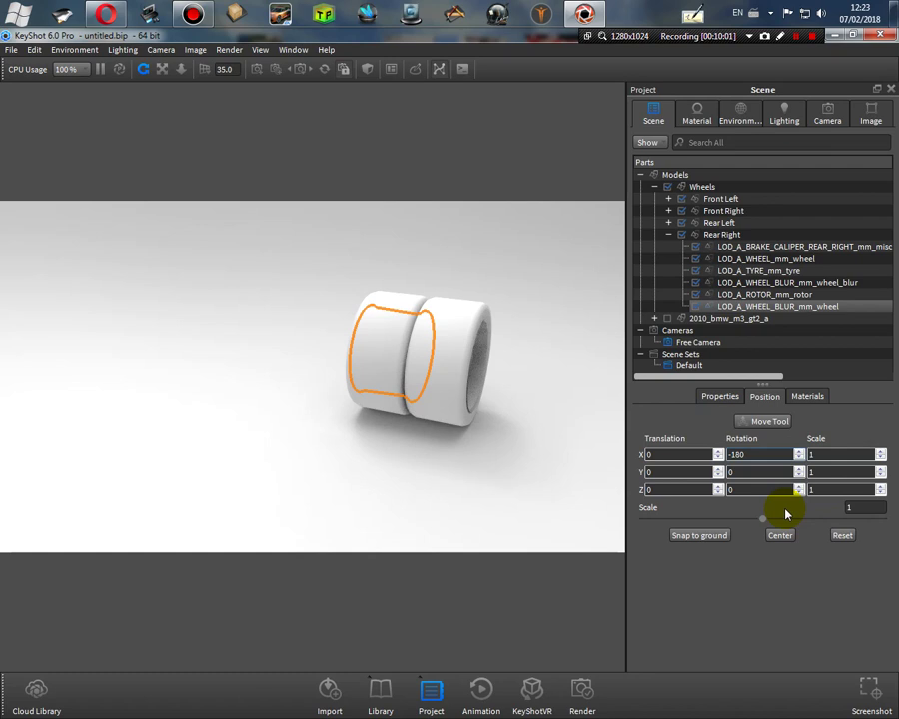
key("Return")
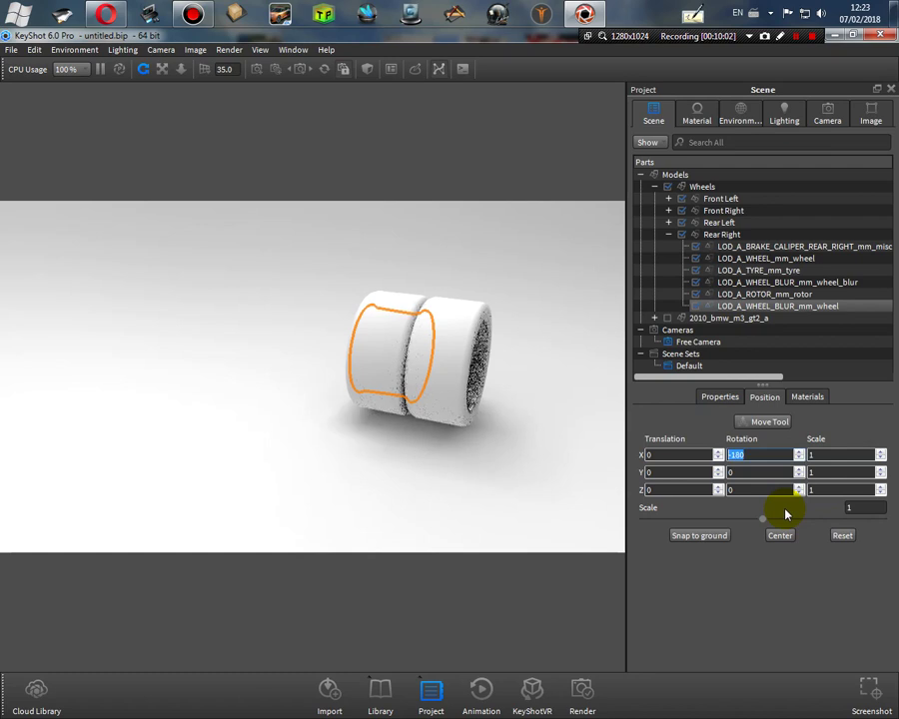
left_click(725, 489)
type("-18")
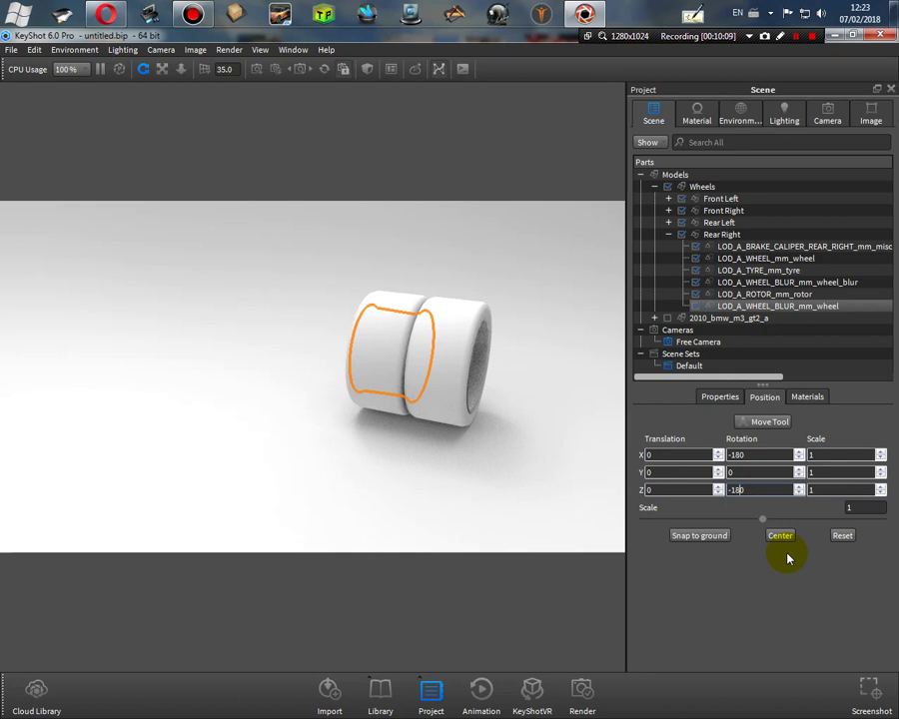
key("Return")
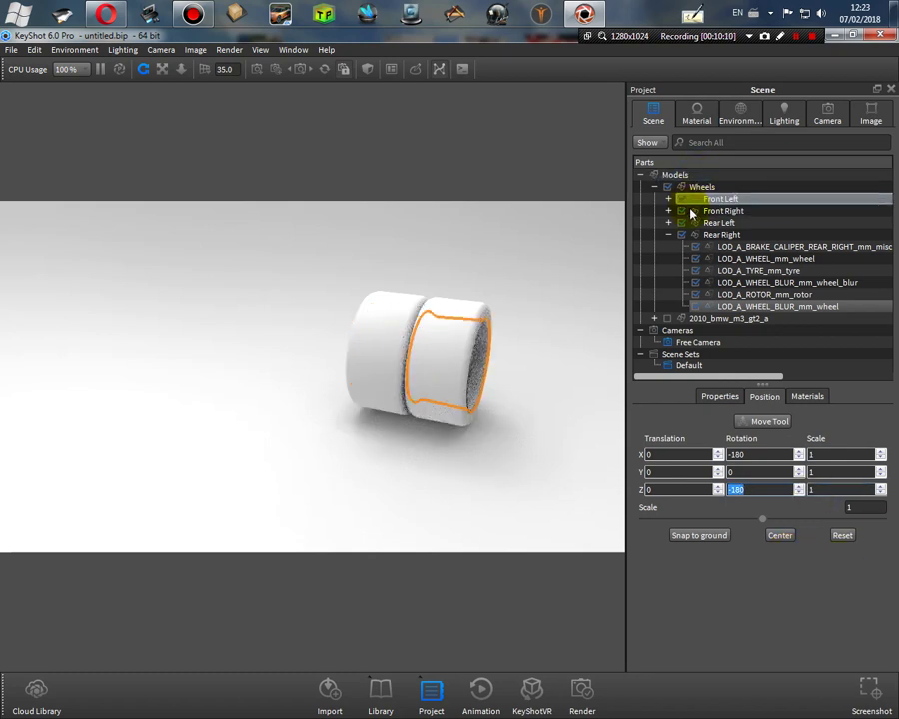
Step: Collapse the Rear Right and Wheels groups, show the 2010_bmw_m3_gt2_a model and select the Wheels group
left_click(668, 234)
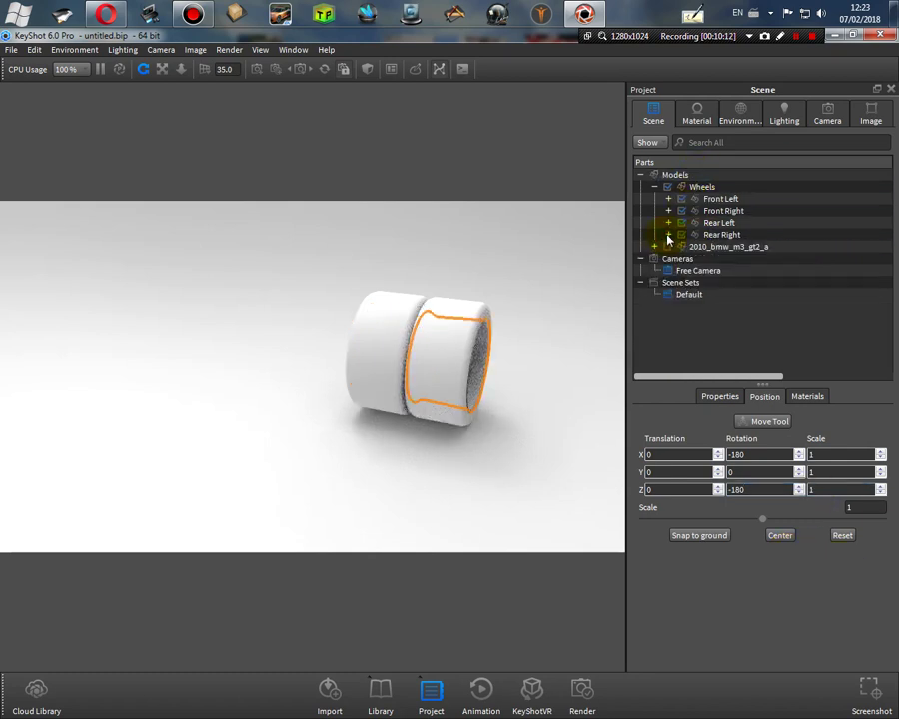
left_click(667, 246)
left_click(668, 177)
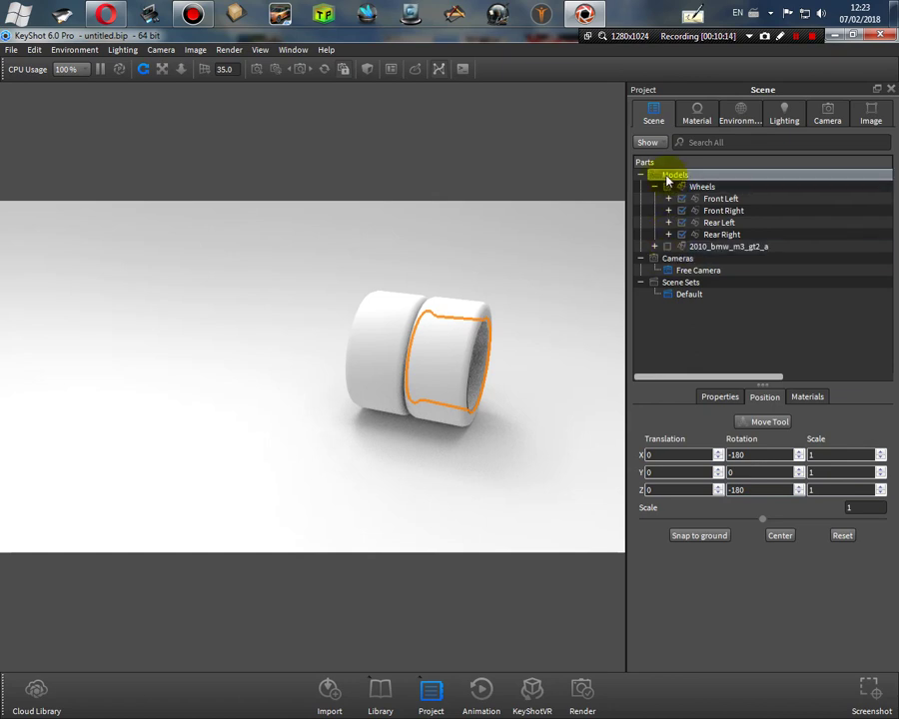
left_click(655, 188)
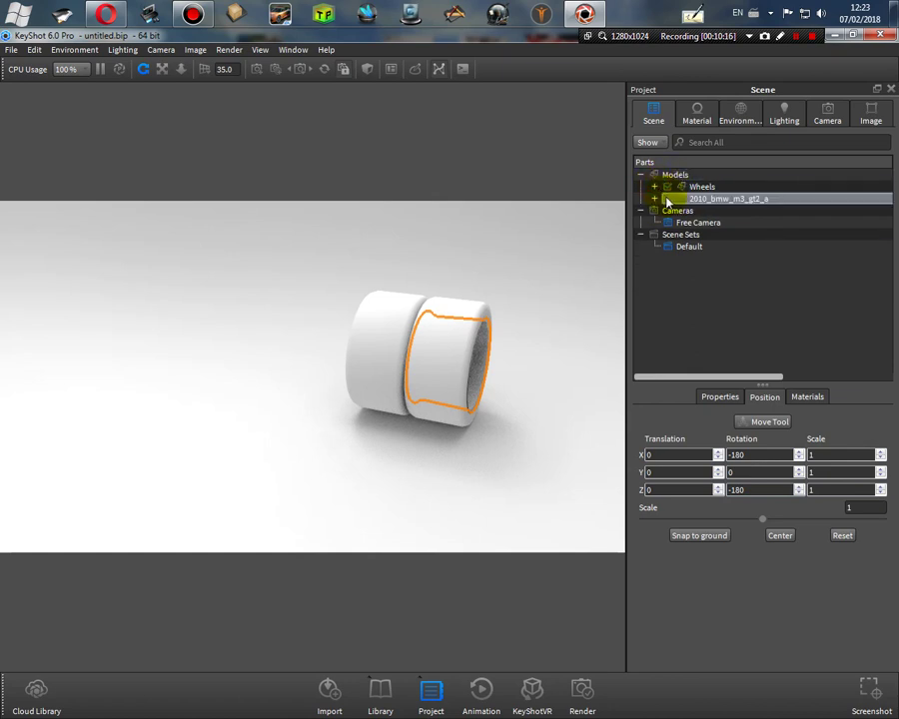
left_click(669, 200)
left_click(669, 186)
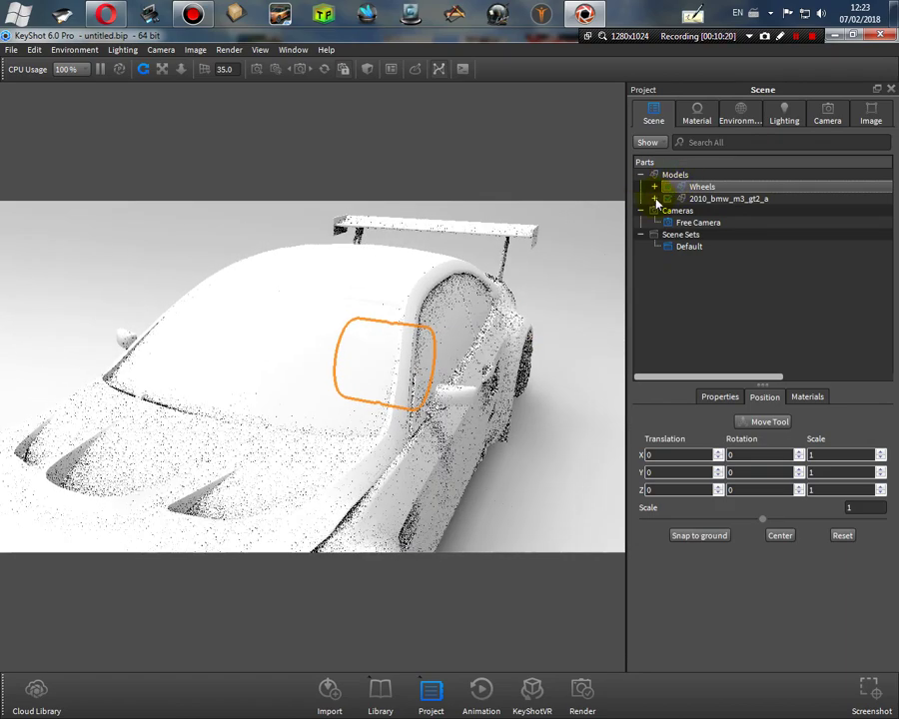
Step: Expand the 2010_bmw_m3_gt2_a model and go to the broken taillight lens parts in its part list
left_click(655, 199)
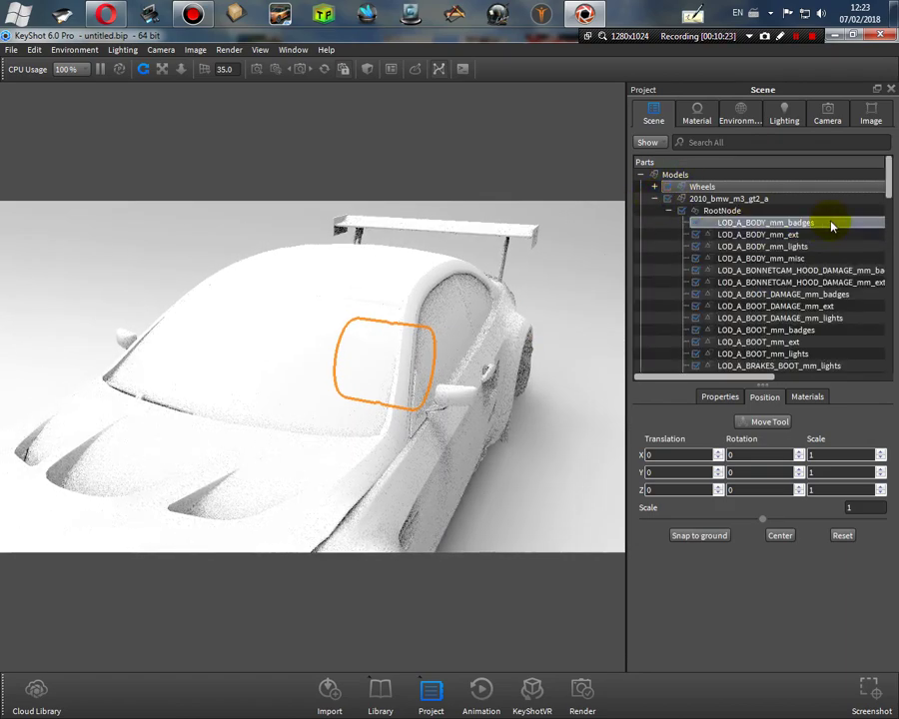
scroll(813, 344, "down", 8)
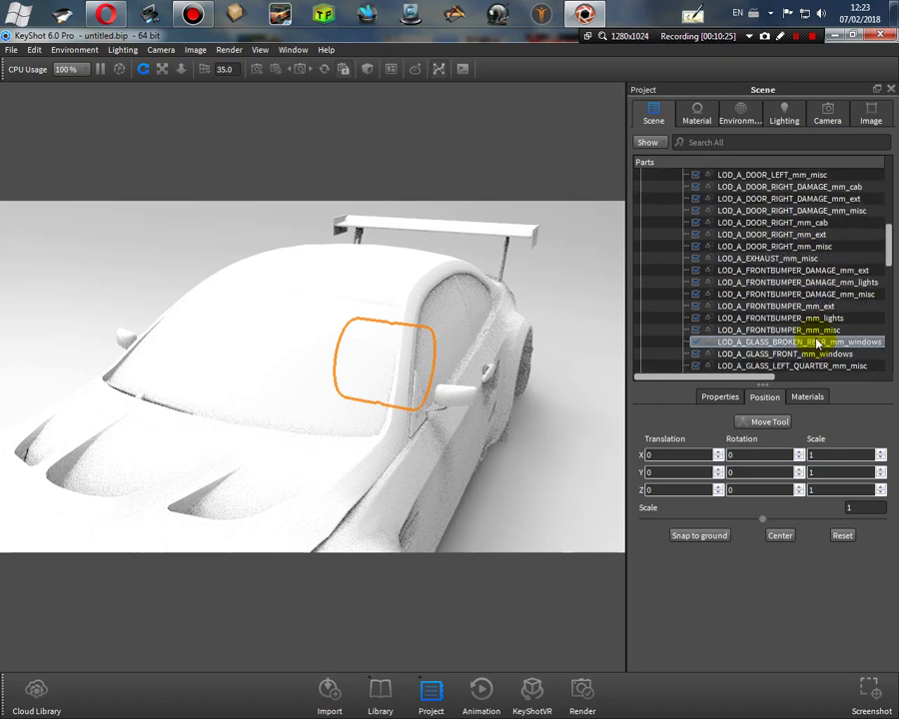
scroll(817, 343, "down", 12)
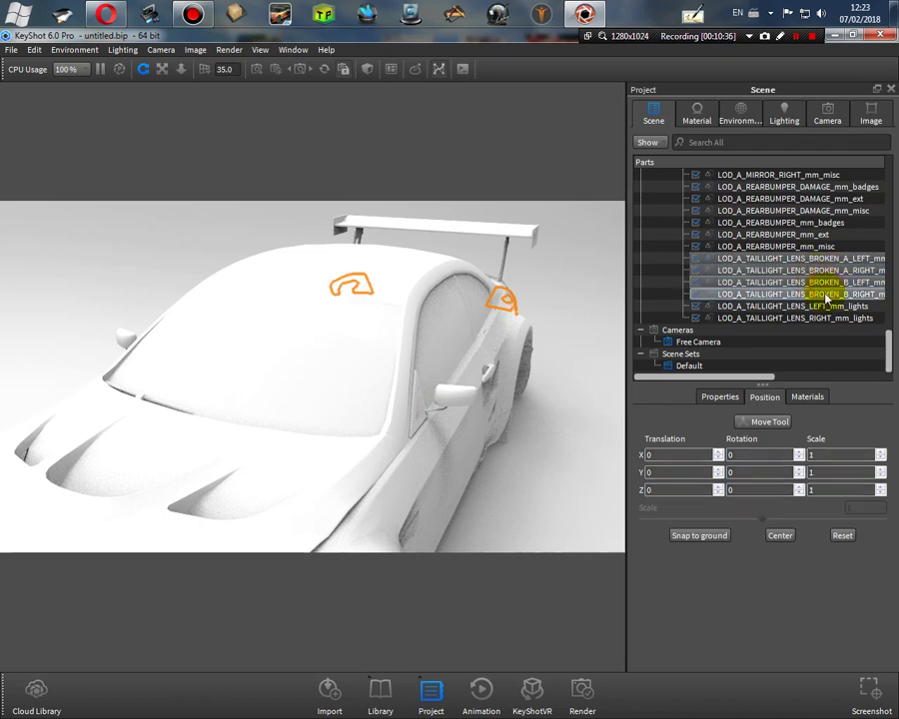
Step: Add the three LOD_A_REARBUMPER_DAMAGE parts (misc, ext and badges) to the selection of broken taillight lenses
left_click(821, 210, "ctrl")
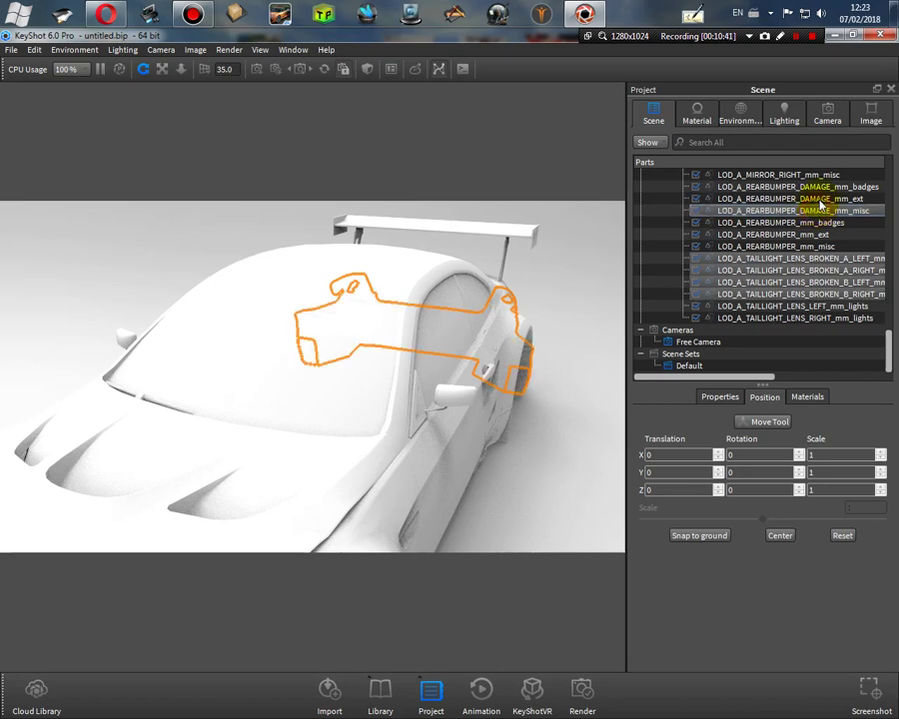
left_click(821, 199, "ctrl")
left_click(813, 187, "ctrl")
Step: Widen the part list so full names fit and add the two LOD_A_HOOD_DAMAGE parts to the selection
scroll(821, 242, "up", 4)
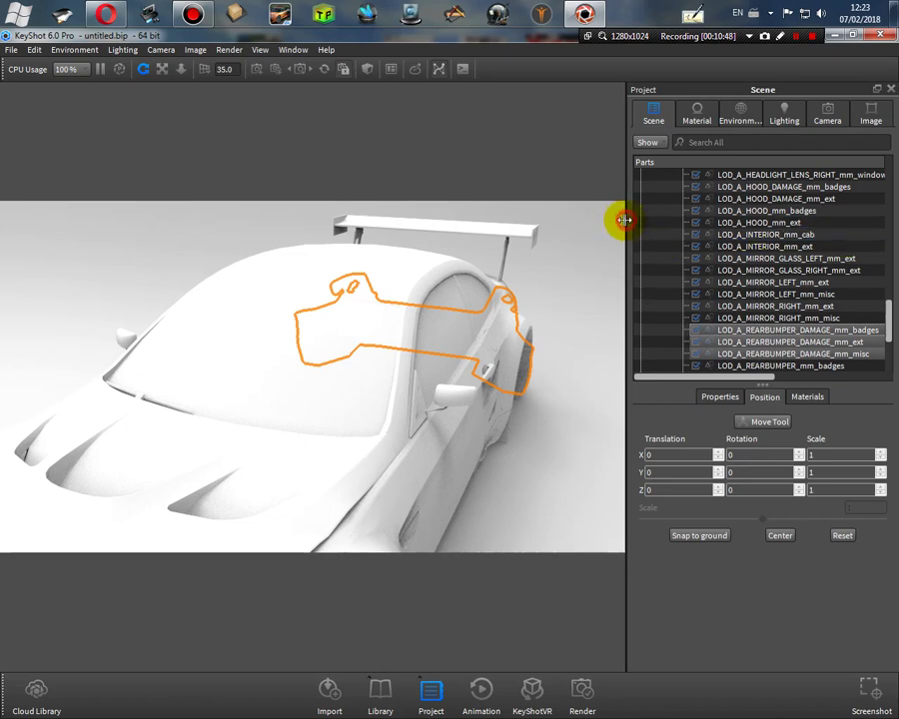
left_click_drag(624, 219, 539, 224)
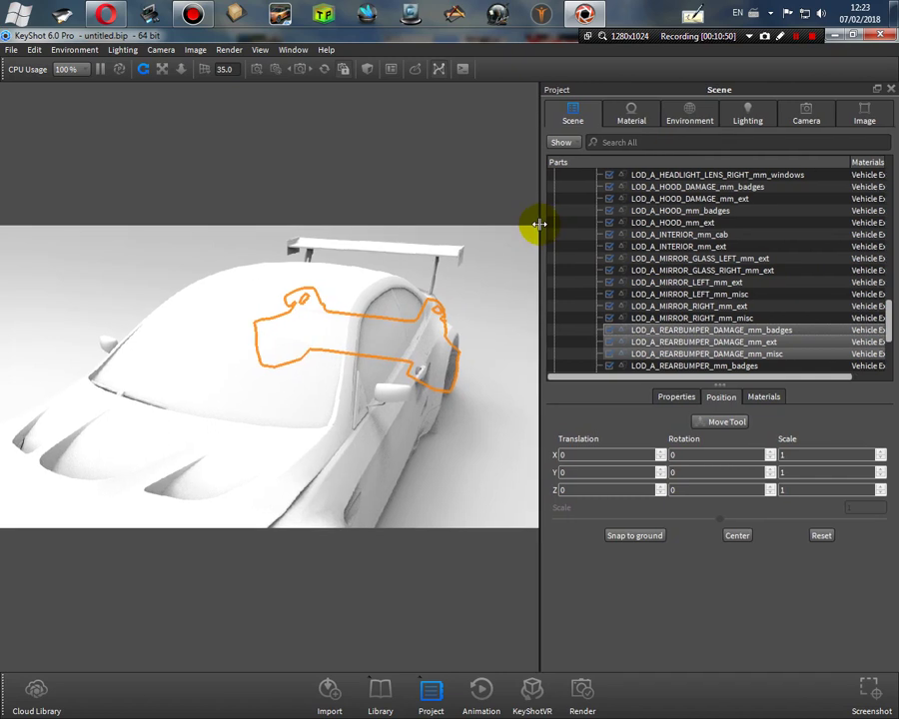
left_click(684, 190, "ctrl")
left_click(656, 199, "ctrl")
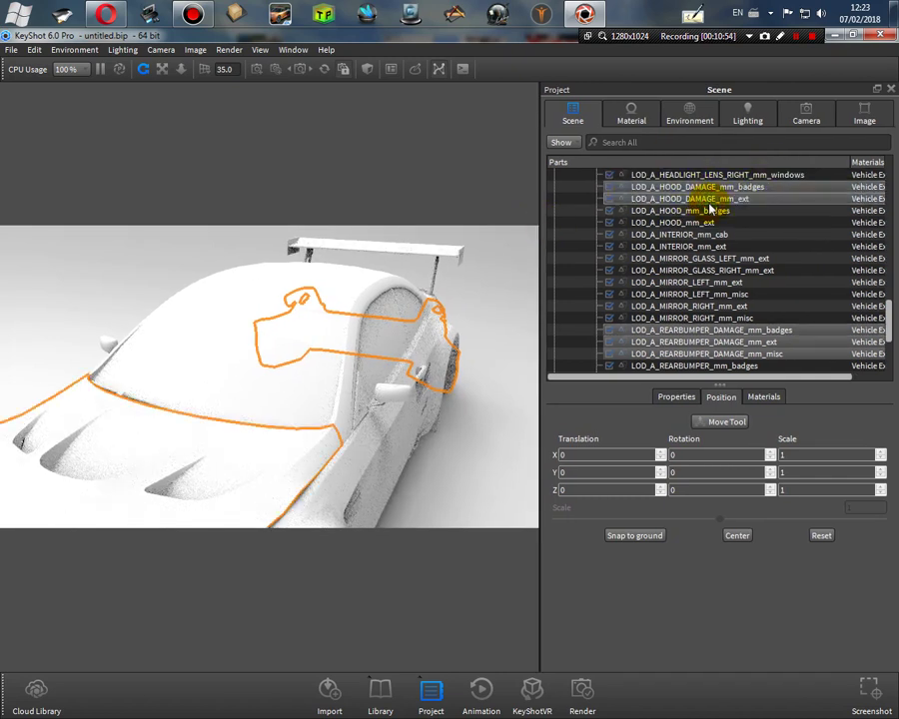
left_click(769, 246, "ctrl")
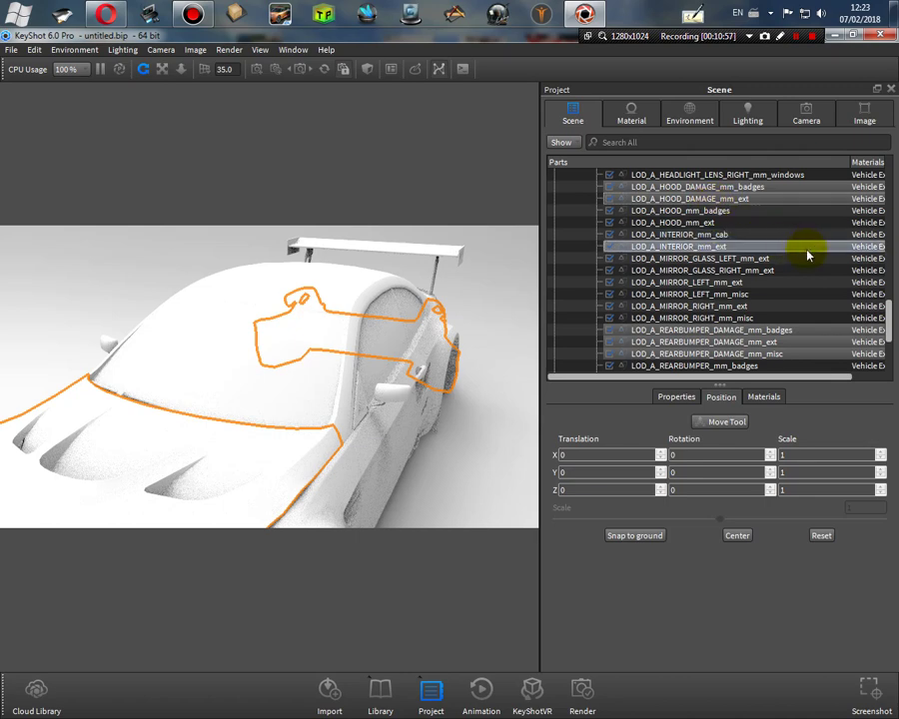
Step: Add the four LOD_A_HEADLIGHT_LENS_BROKEN parts, A and B on both sides, to the selection
scroll(807, 254, "up", 2)
left_click(758, 223, "ctrl")
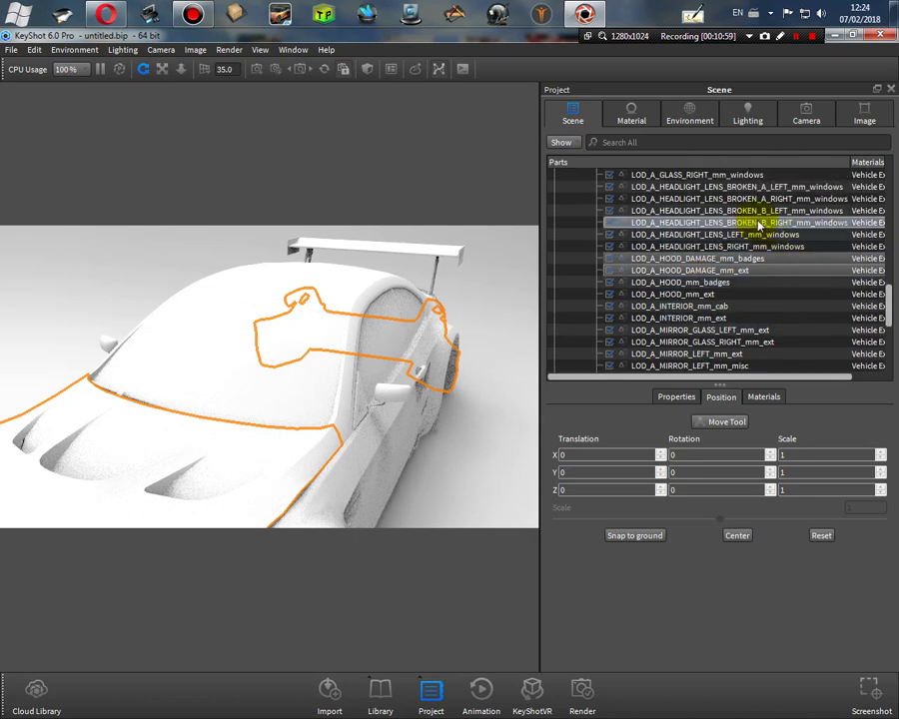
left_click(754, 211, "ctrl")
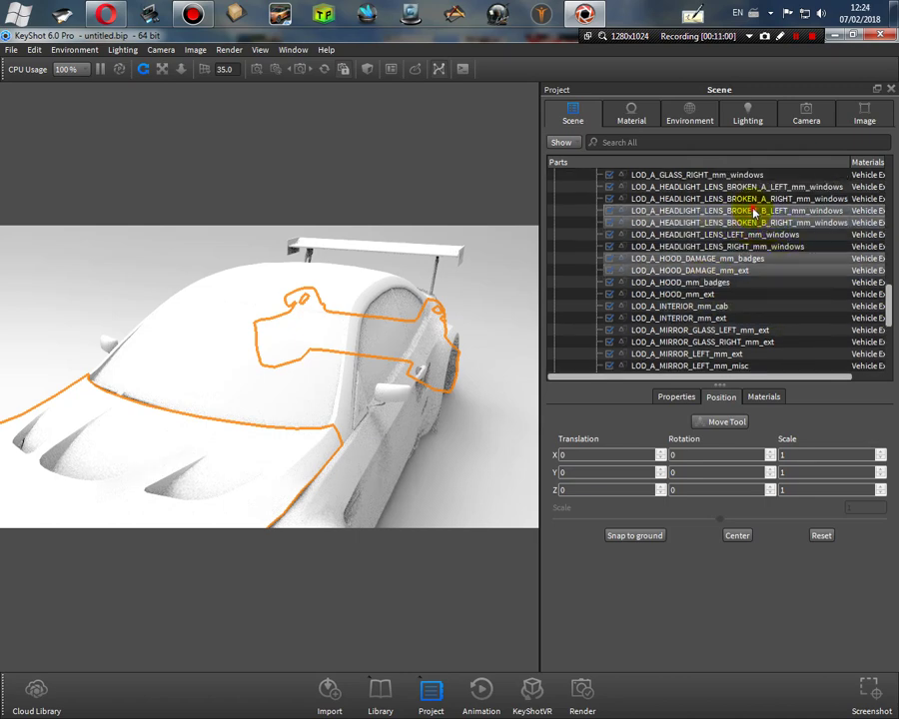
left_click(757, 200, "ctrl")
left_click(757, 187, "ctrl")
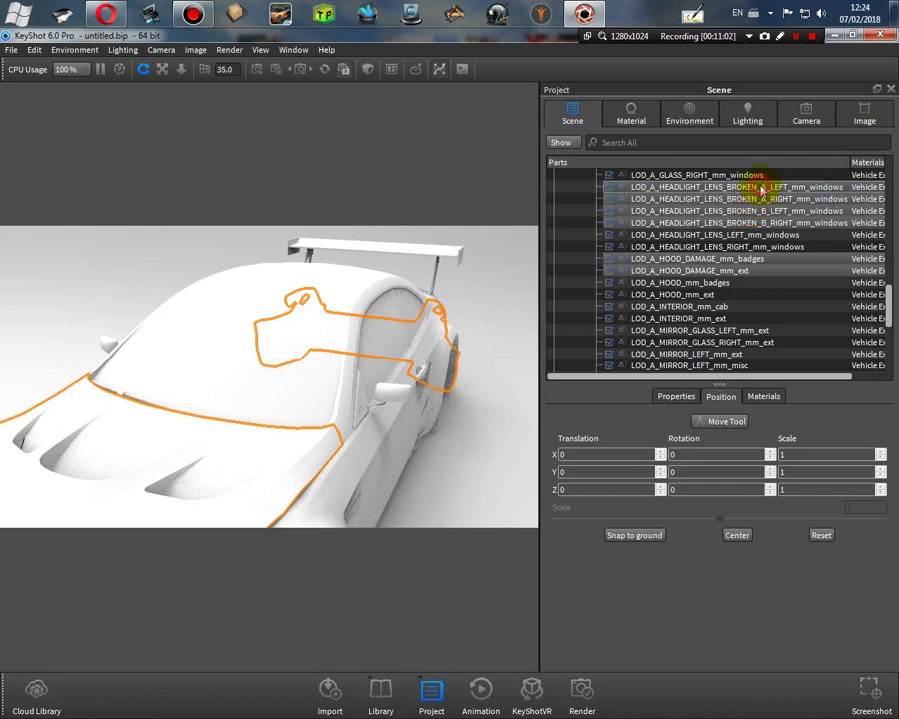
Step: Add LOD_A_GLASS_BROKEN_REAR_mm_windows and the three LOD_A_FRONTBUMPER_DAMAGE parts to the selection
scroll(779, 228, "up", 2)
scroll(784, 231, "up", 1)
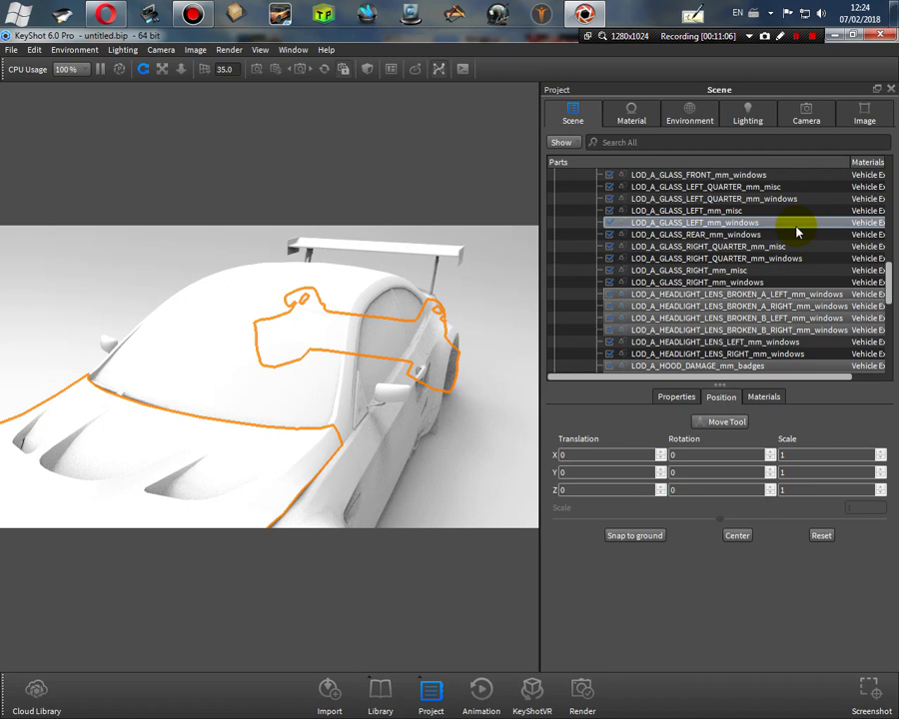
scroll(797, 232, "up", 1)
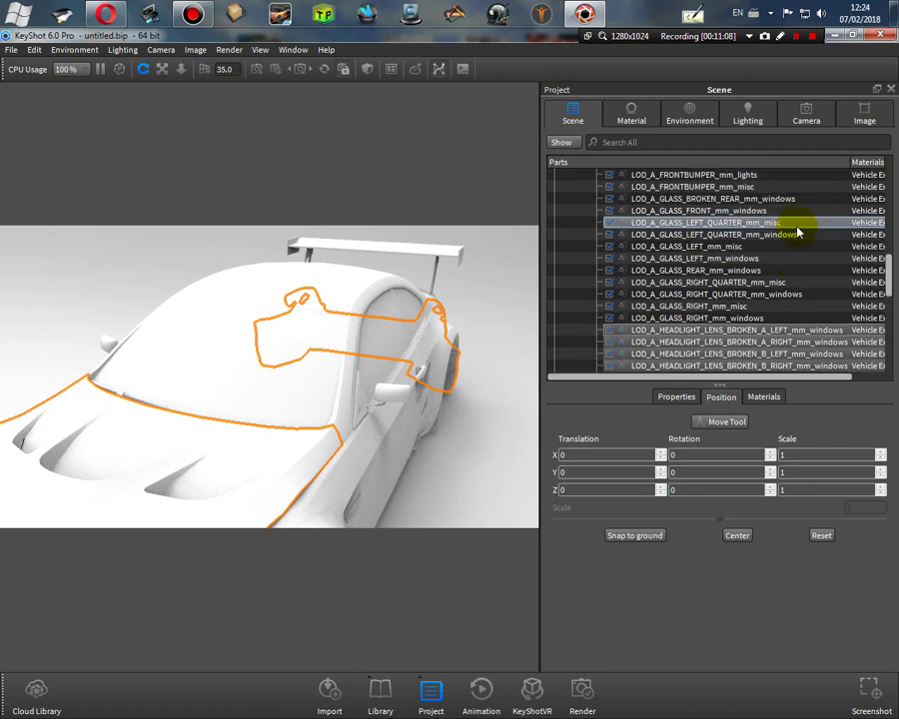
left_click(740, 200, "ctrl")
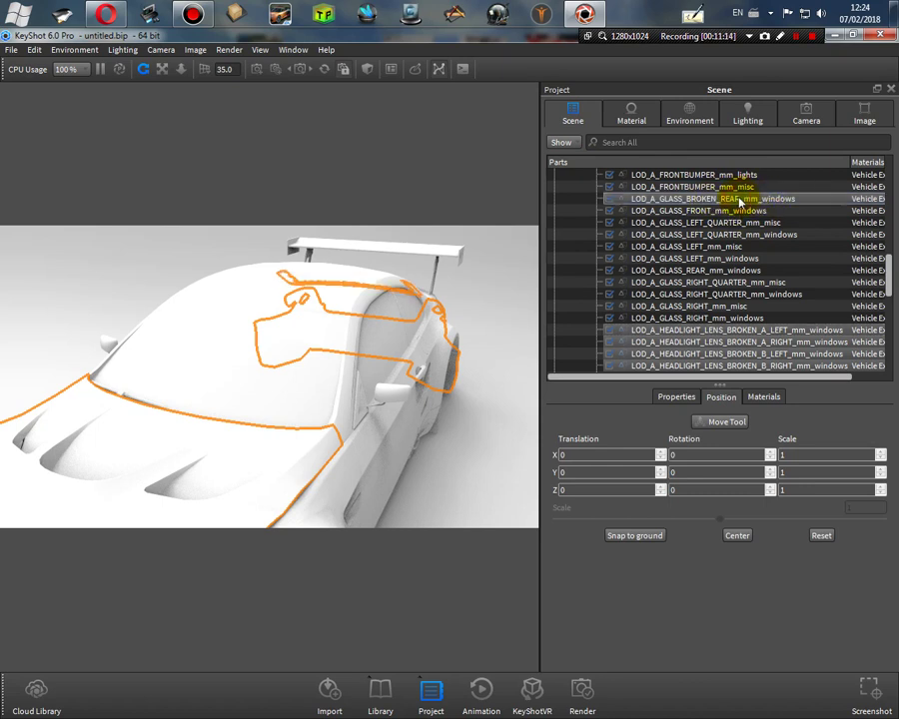
scroll(754, 207, "up", 1)
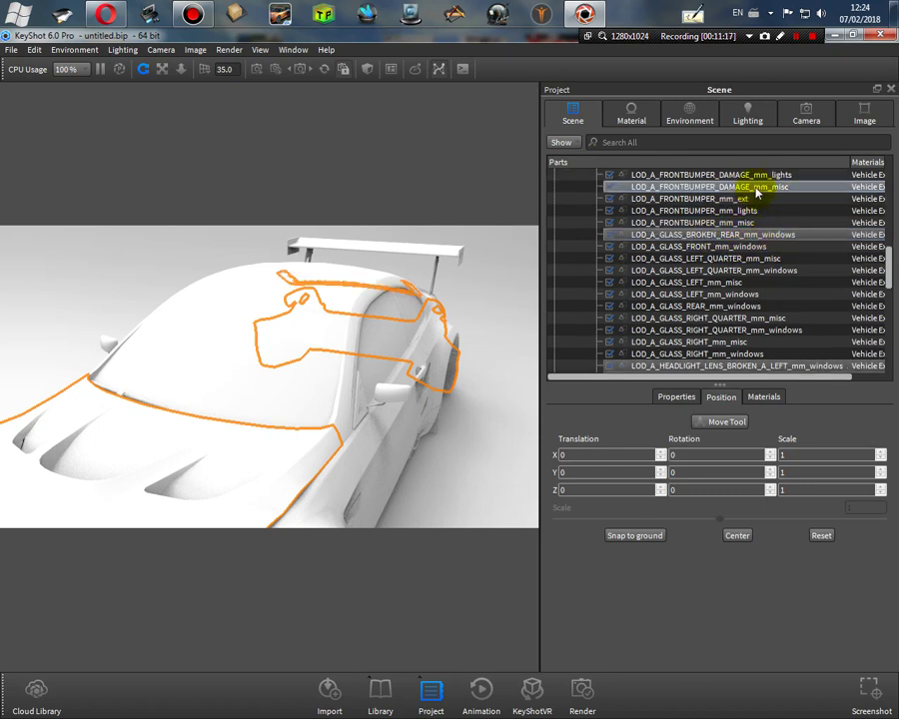
left_click(756, 177, "ctrl")
scroll(771, 196, "up", 2)
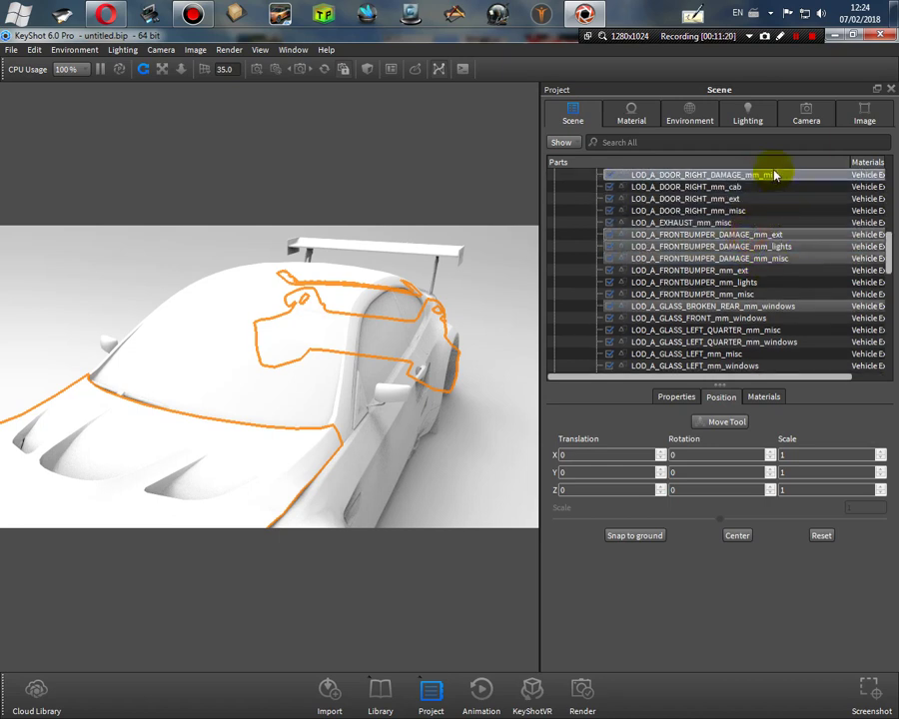
Step: Start a new selection with LOD_A_DOOR_RIGHT_DAMAGE_mm_misc and add the two BONNETCAM_HOOD_DAMAGE and three BOOT_DAMAGE parts
left_click(774, 175)
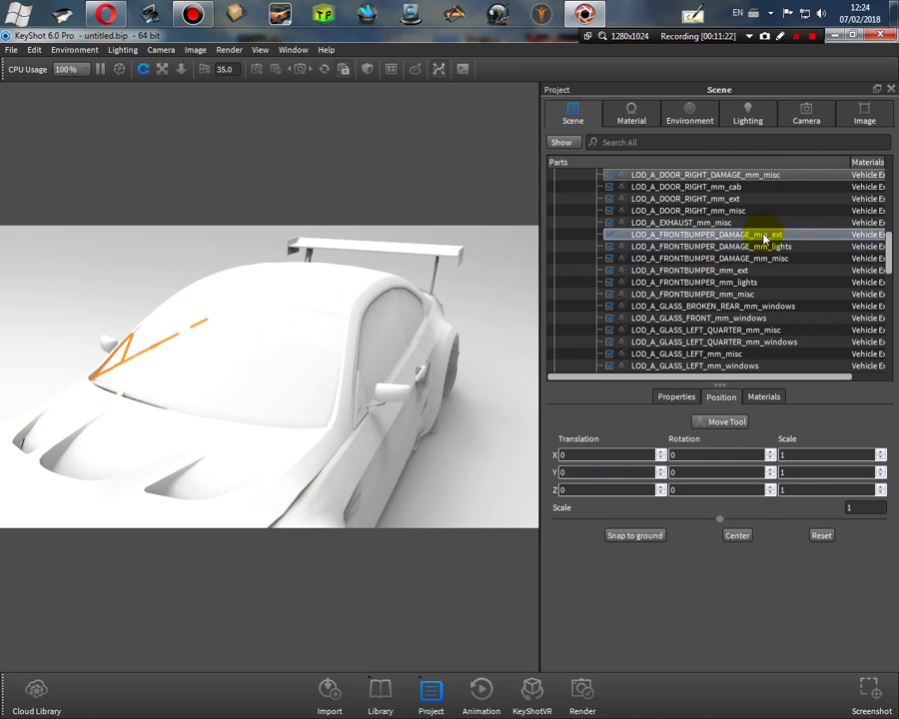
scroll(766, 236, "up", 10)
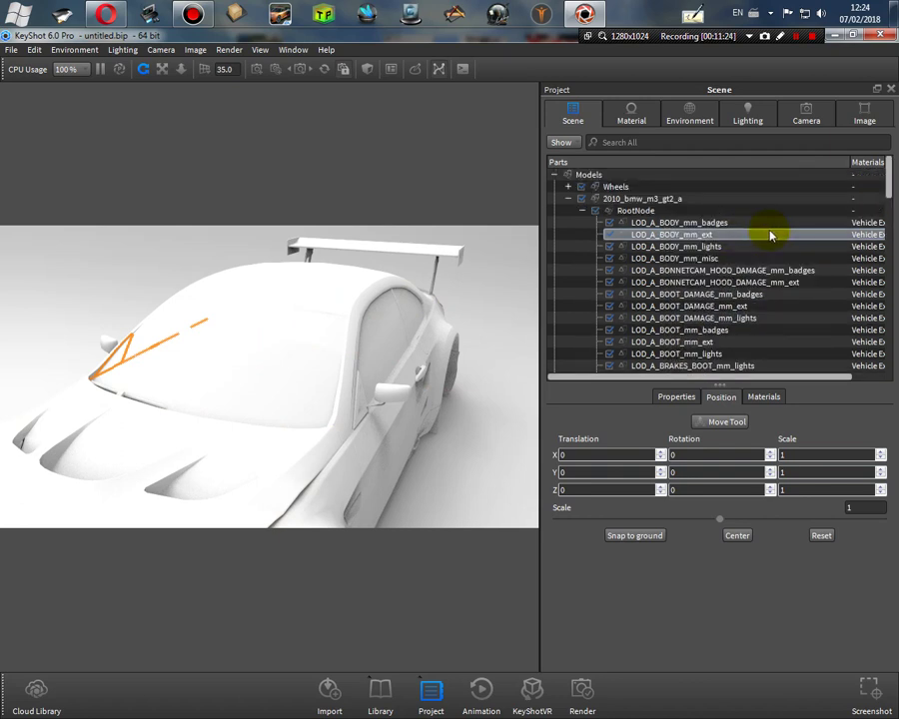
scroll(770, 236, "down", 1)
scroll(770, 235, "up", 1)
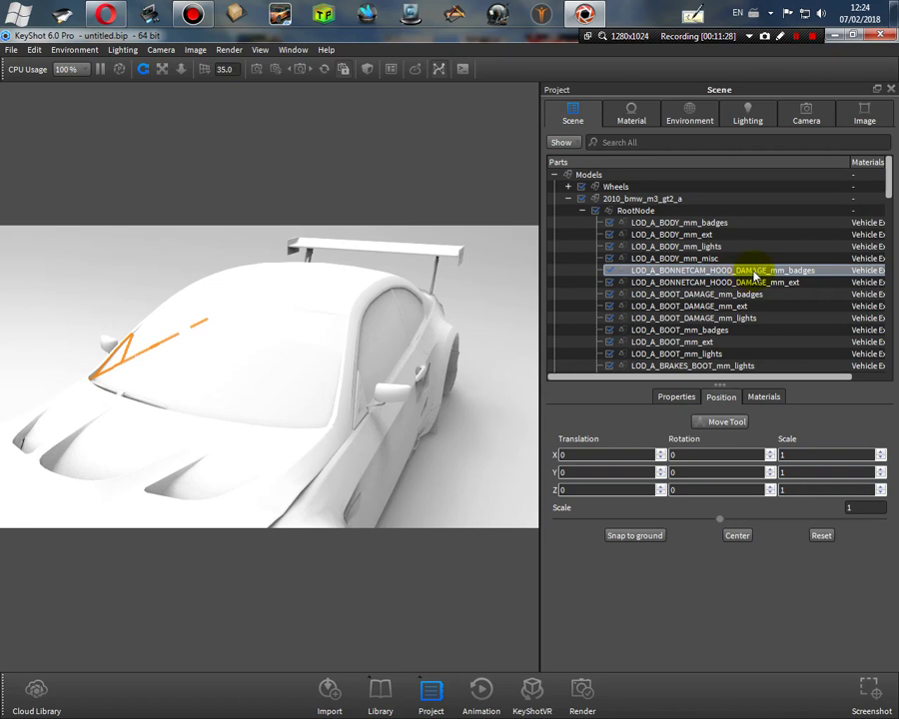
left_click_drag(756, 277, 662, 321)
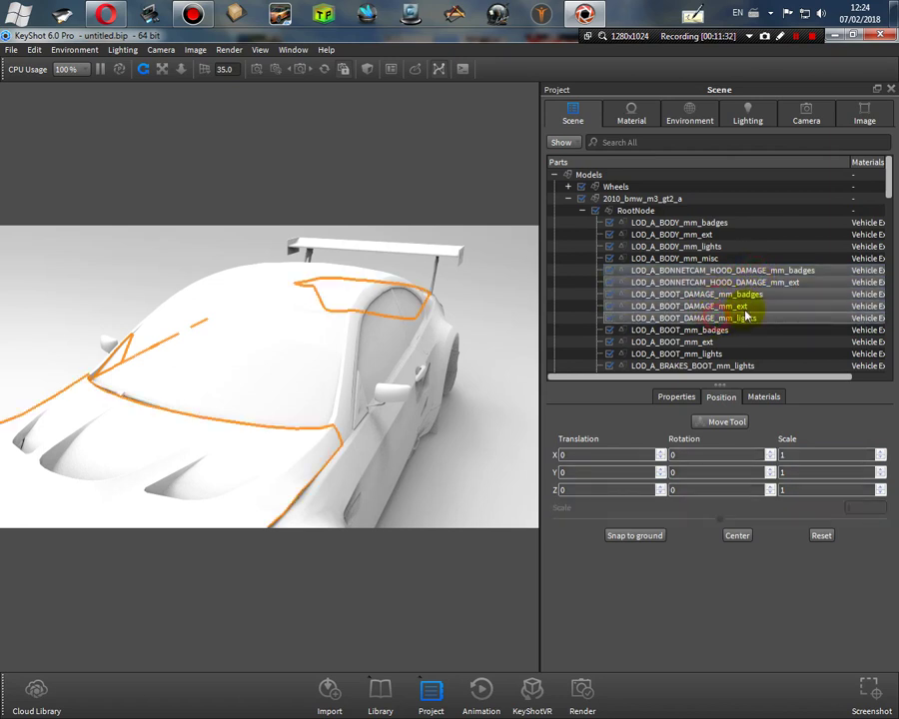
Step: Add the three LOD_A_DOOR_LEFT_DAMAGE parts and the cab and ext parts of LOD_A_DOOR_RIGHT_DAMAGE to the selection
scroll(796, 287, "down", 2)
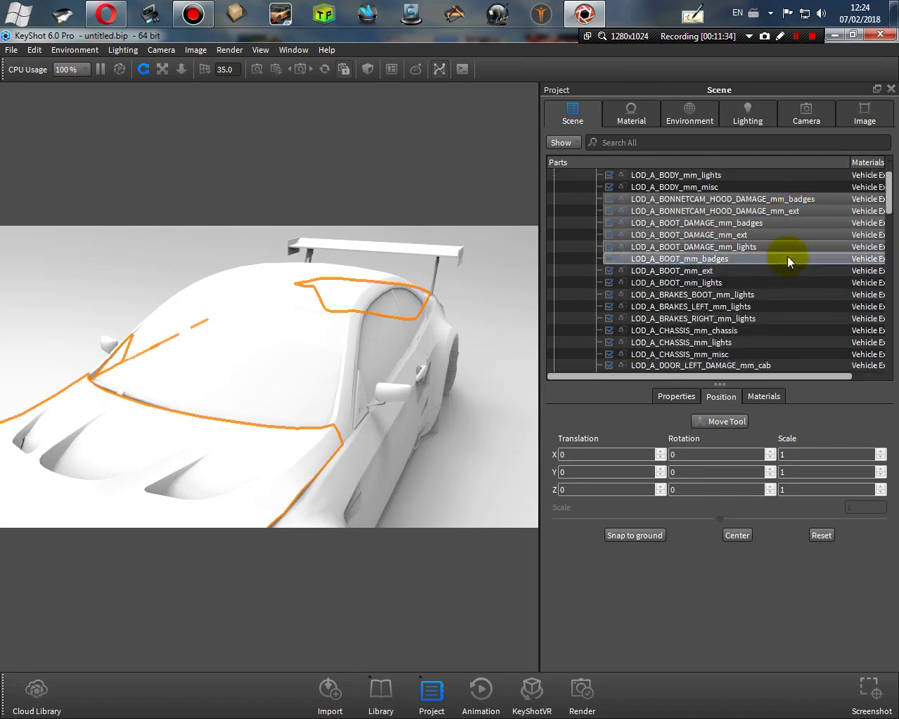
left_click(782, 368, "ctrl")
scroll(736, 281, "down", 4)
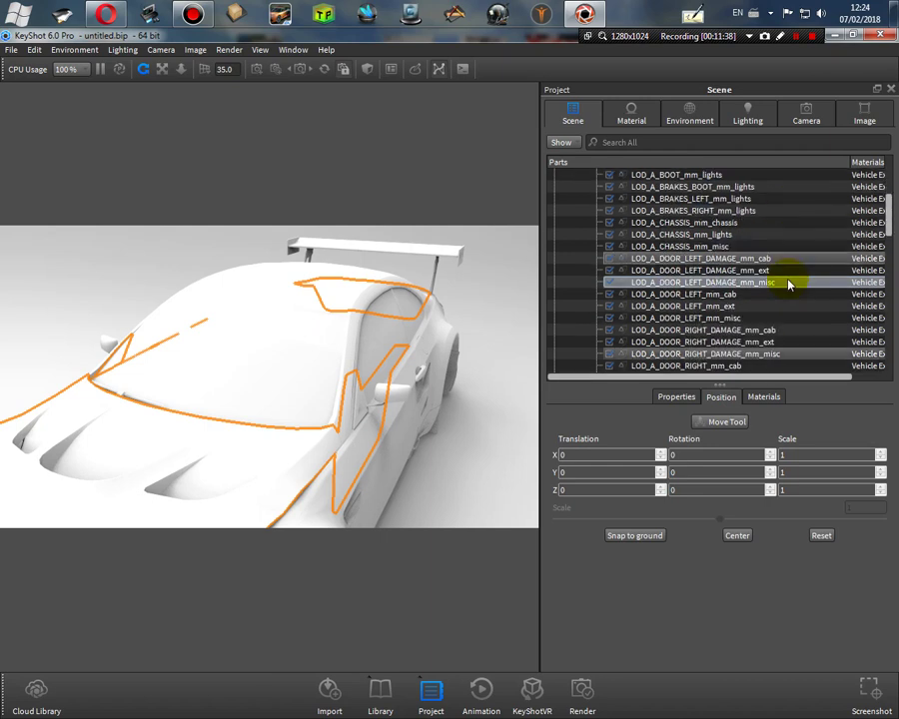
left_click(771, 269, "ctrl")
left_click(772, 282, "ctrl")
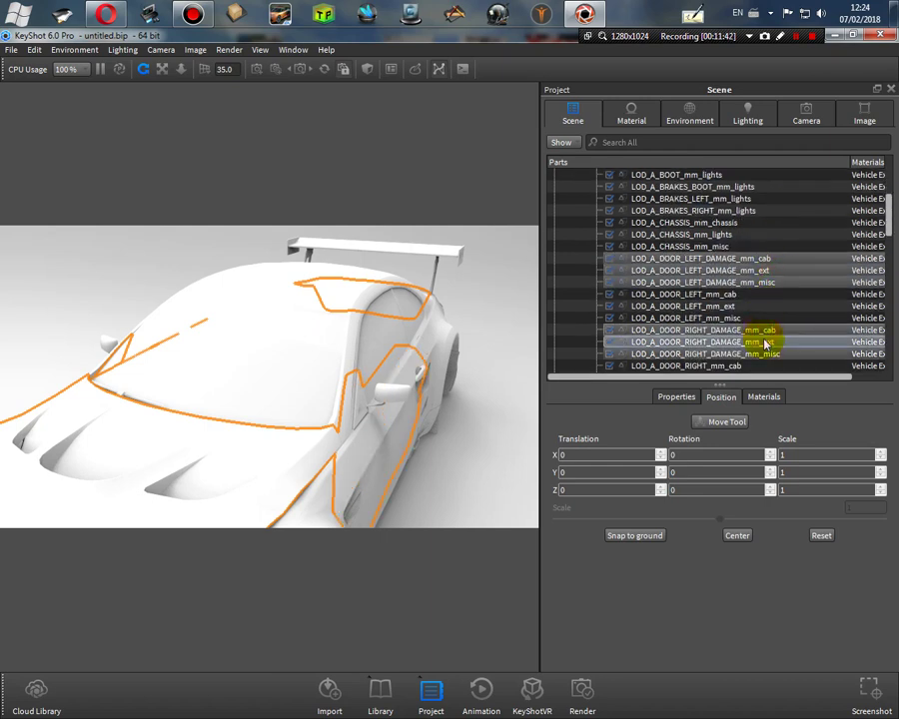
left_click(769, 307, "ctrl")
Step: Extend the new selection with the three LOD_A_FRONTBUMPER_DAMAGE parts and the broken rear glass
scroll(769, 300, "down", 3)
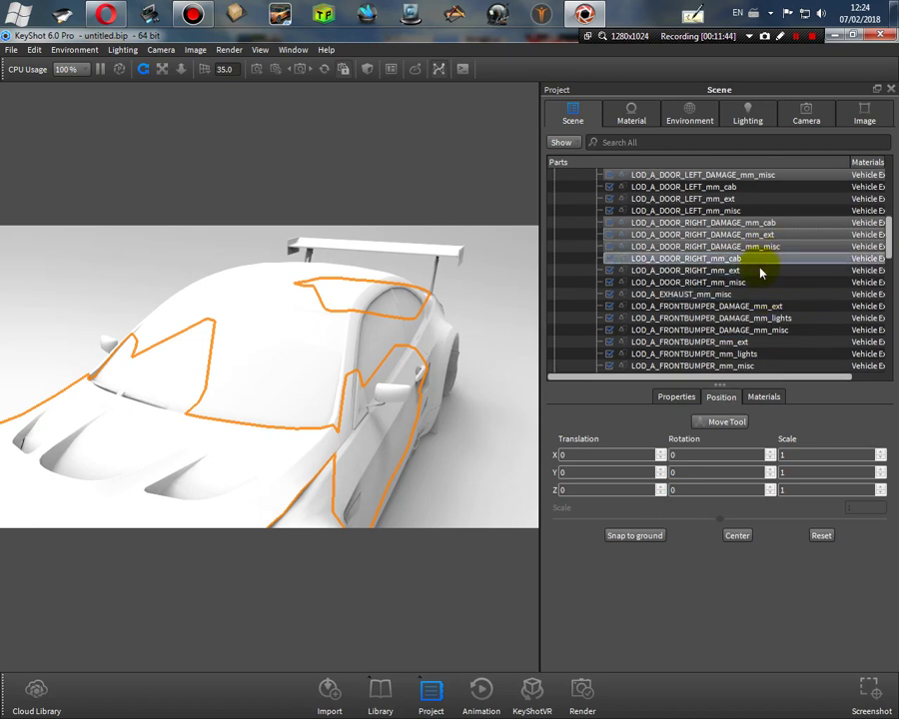
left_click(762, 306, "ctrl")
left_click(764, 319, "ctrl")
left_click(764, 331, "ctrl")
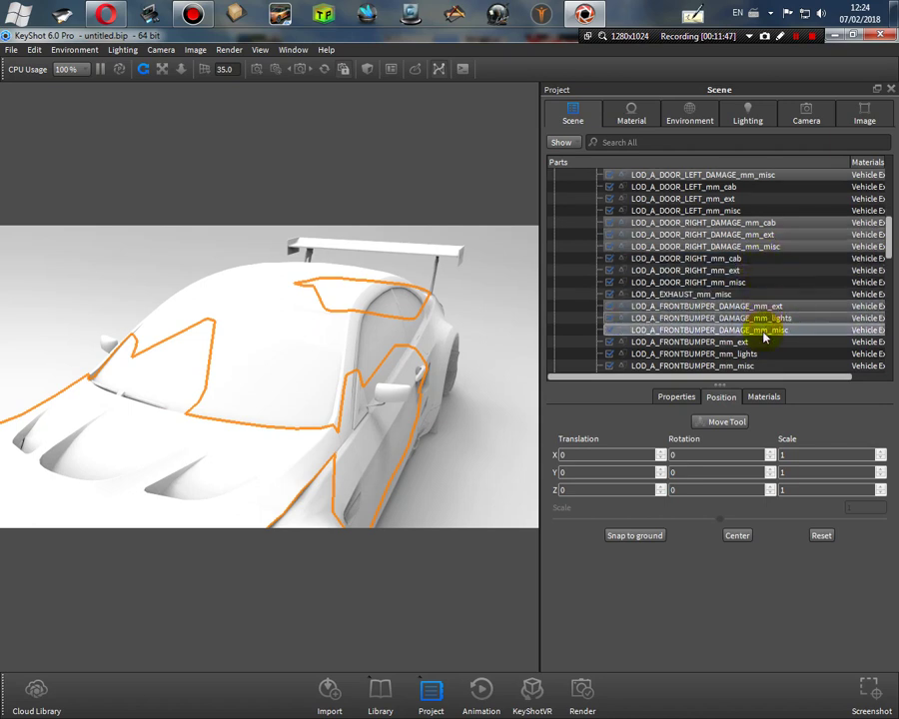
scroll(761, 296, "down", 2)
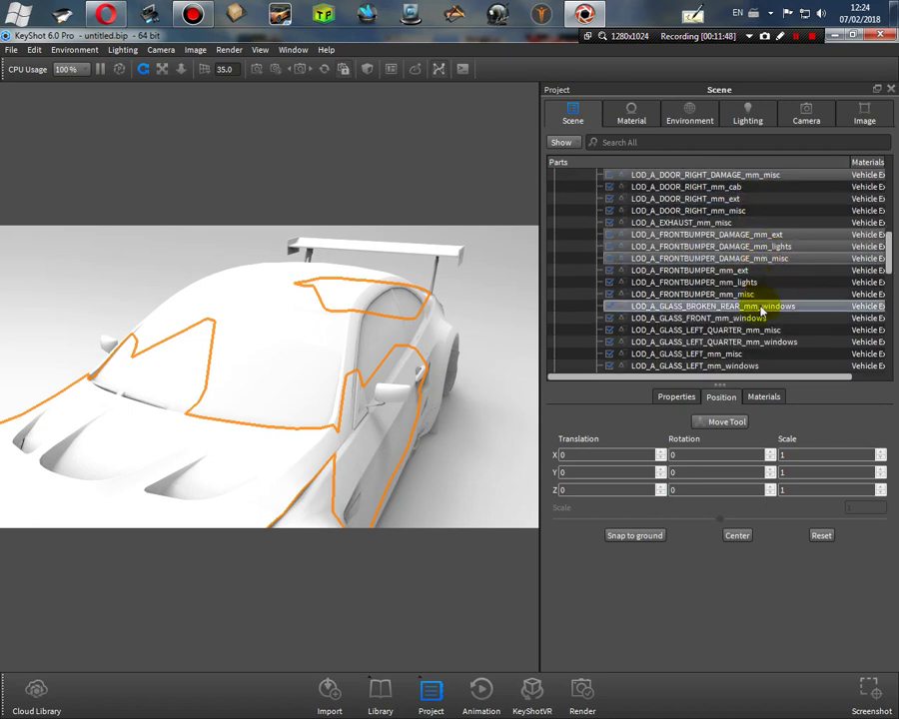
left_click(761, 306, "ctrl")
Step: Add the four LOD_A_HEADLIGHT_LENS_BROKEN parts and the two LOD_A_HOOD_DAMAGE parts to the selection
scroll(761, 284, "down", 2)
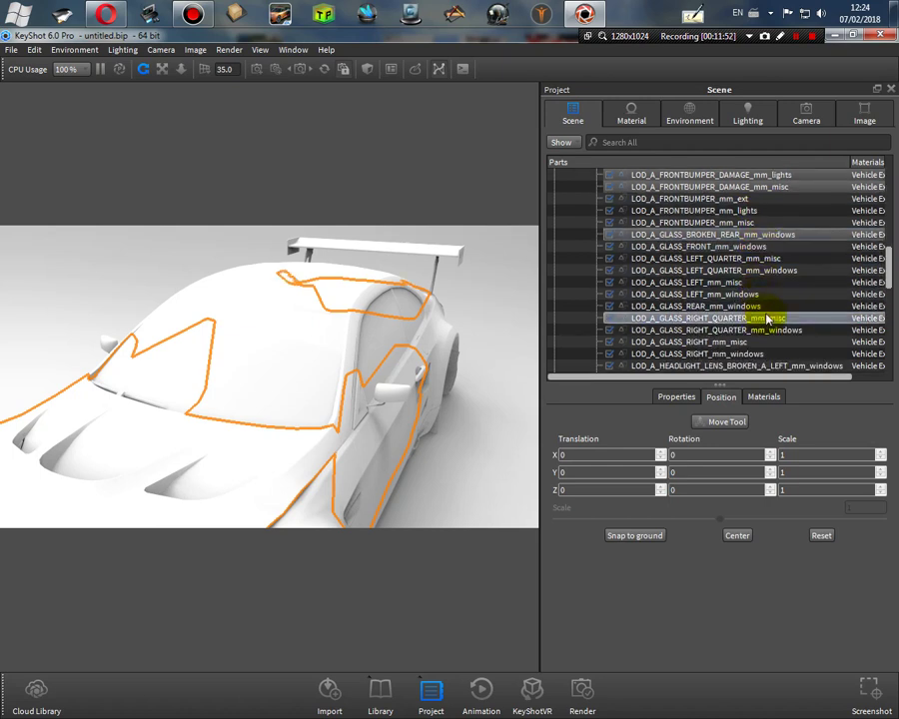
scroll(771, 306, "down", 2)
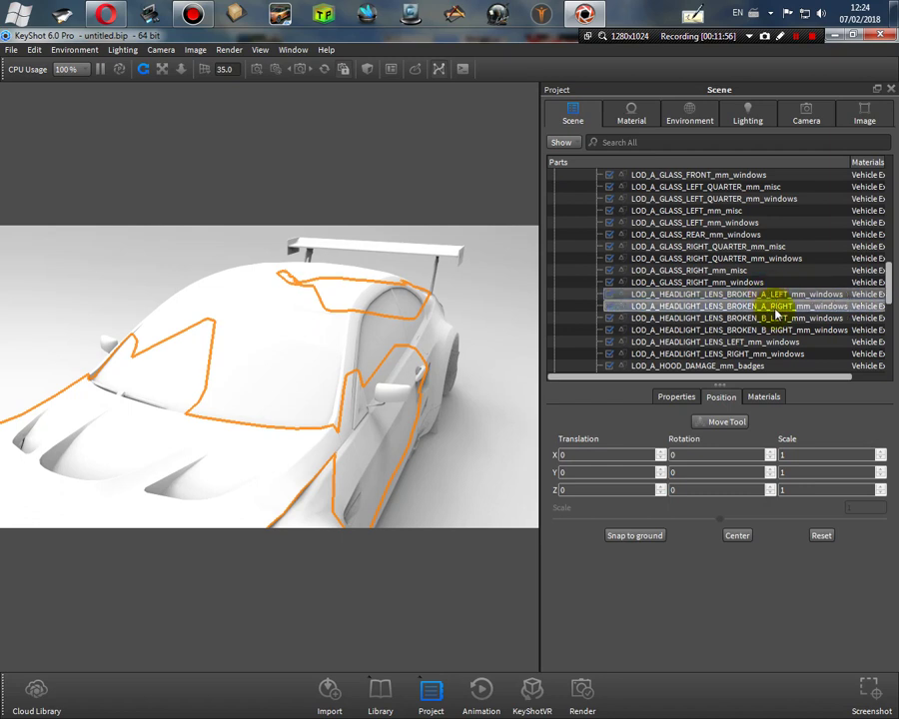
left_click_drag(776, 314, 780, 332)
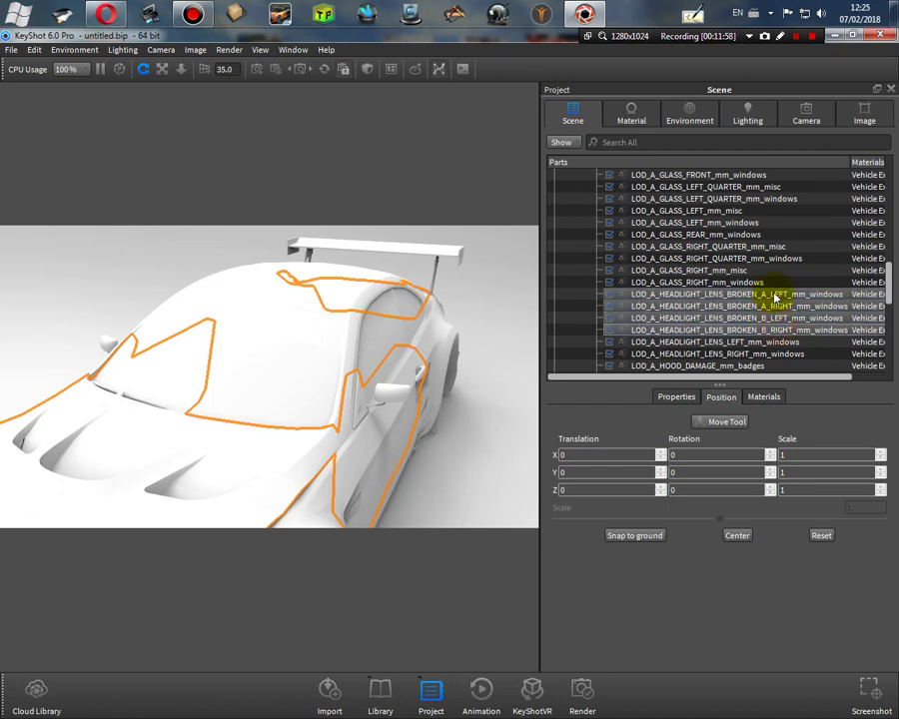
scroll(774, 297, "down", 2)
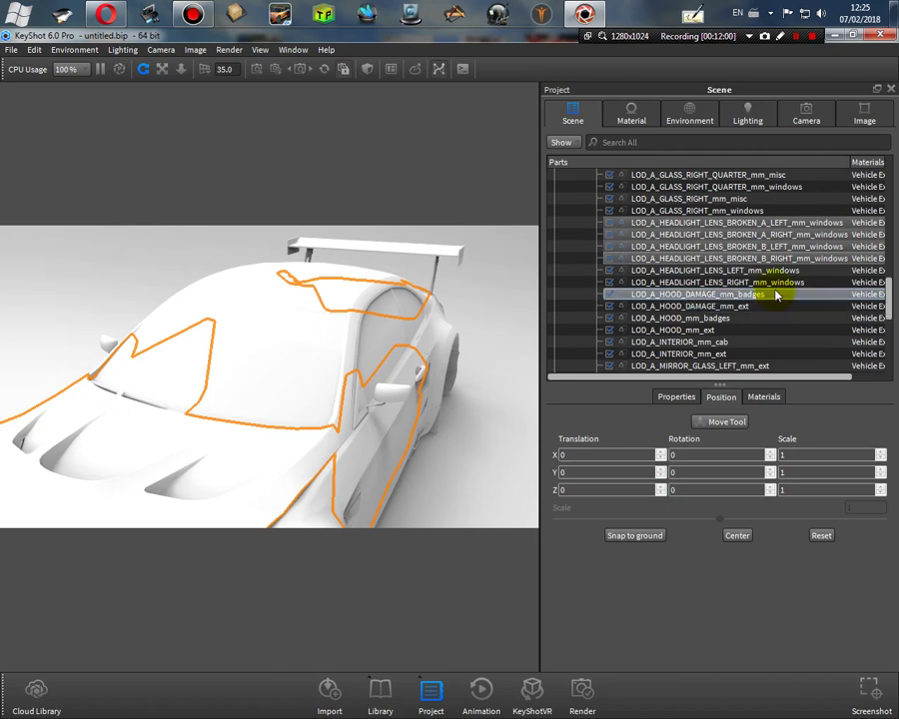
left_click_drag(777, 295, 774, 306, "ctrl")
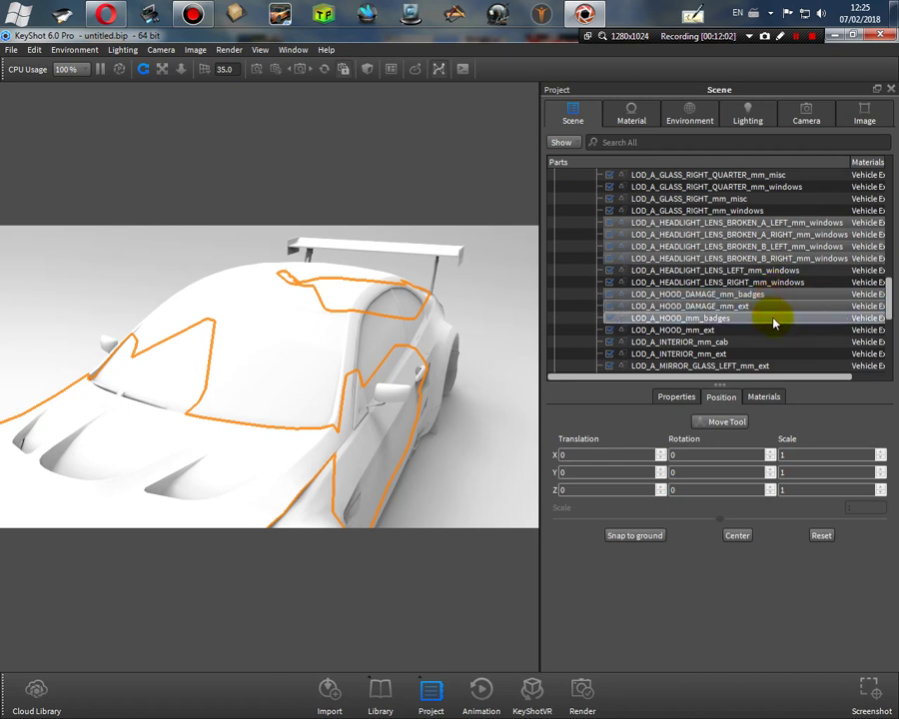
Step: Add the three LOD_A_REARBUMPER_DAMAGE parts and the four LOD_A_TAILLIGHT_LENS_BROKEN parts to the selection
scroll(774, 317, "down", 2)
scroll(773, 321, "down", 1)
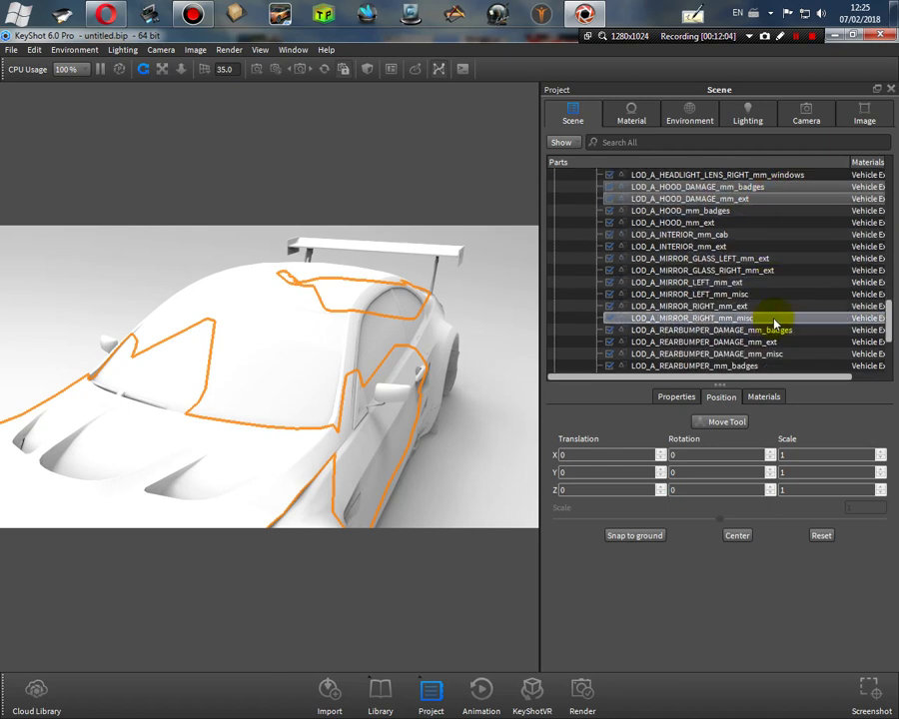
left_click_drag(771, 332, 774, 354, "ctrl")
scroll(776, 326, "down", 2)
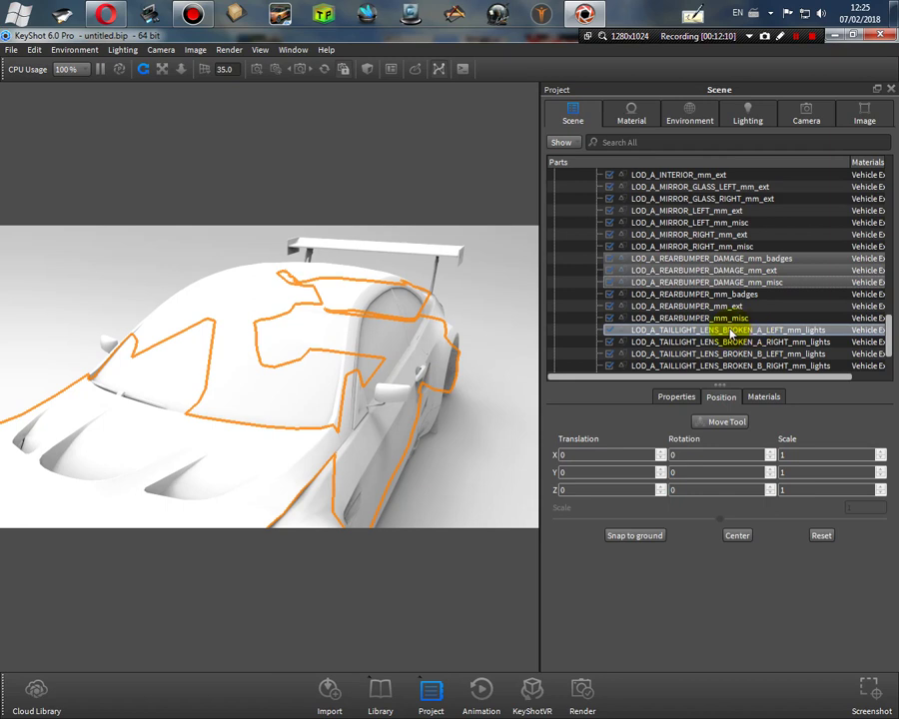
left_click_drag(730, 332, 747, 377, "ctrl")
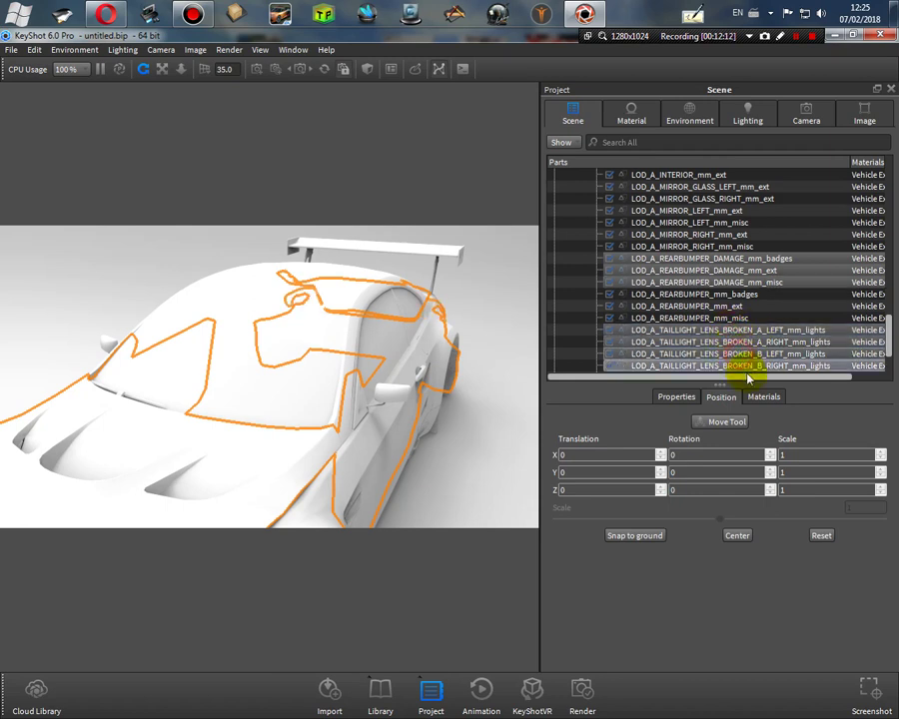
scroll(744, 325, "down", 2)
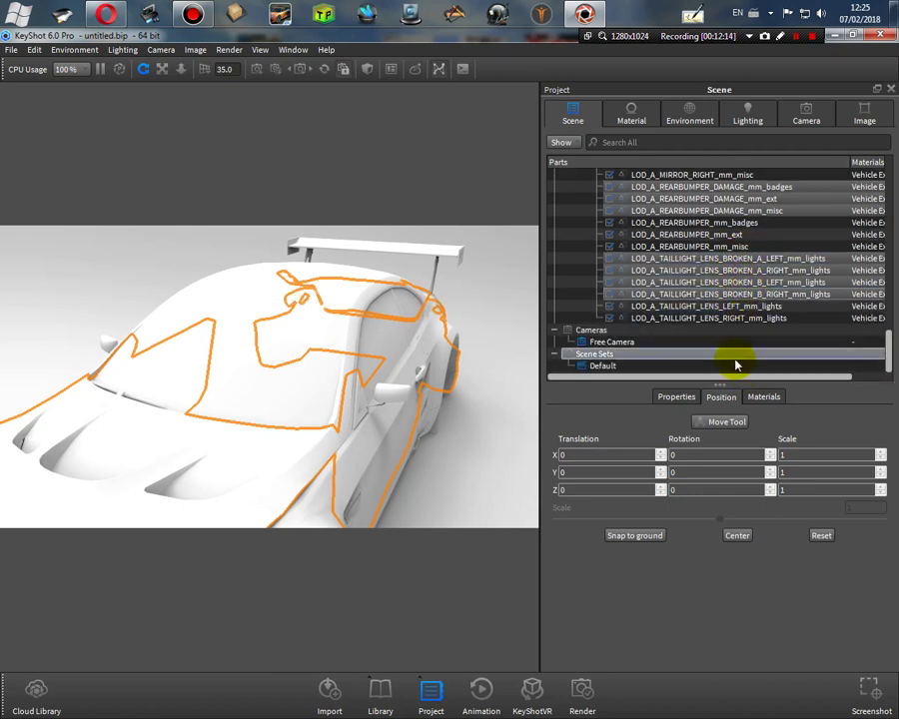
Step: Delete all the selected damaged and broken parts from the BMW model
right_click(751, 261)
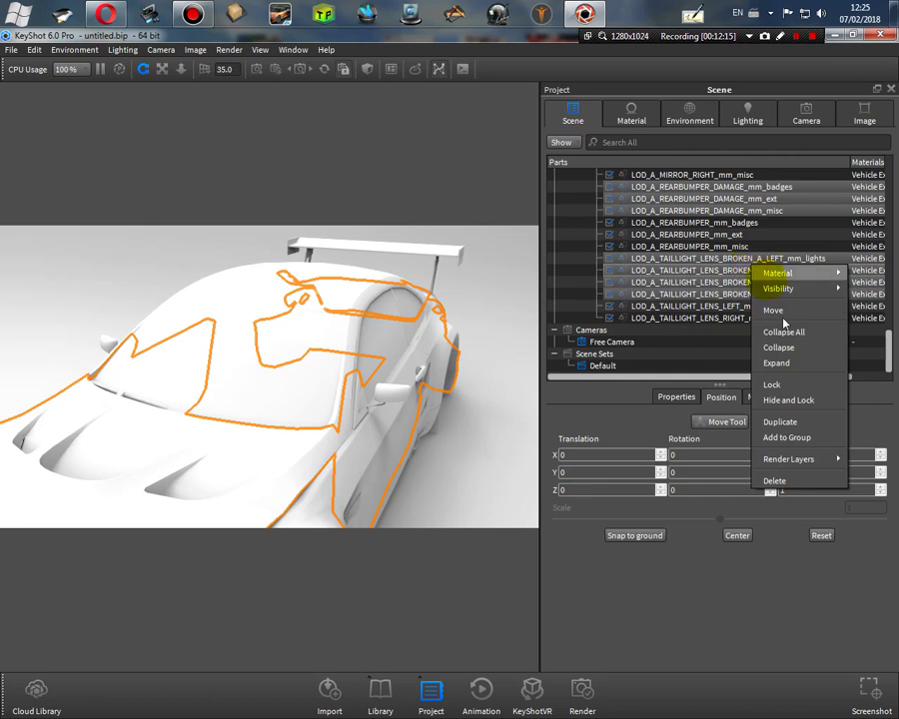
left_click(792, 480)
left_click(495, 393)
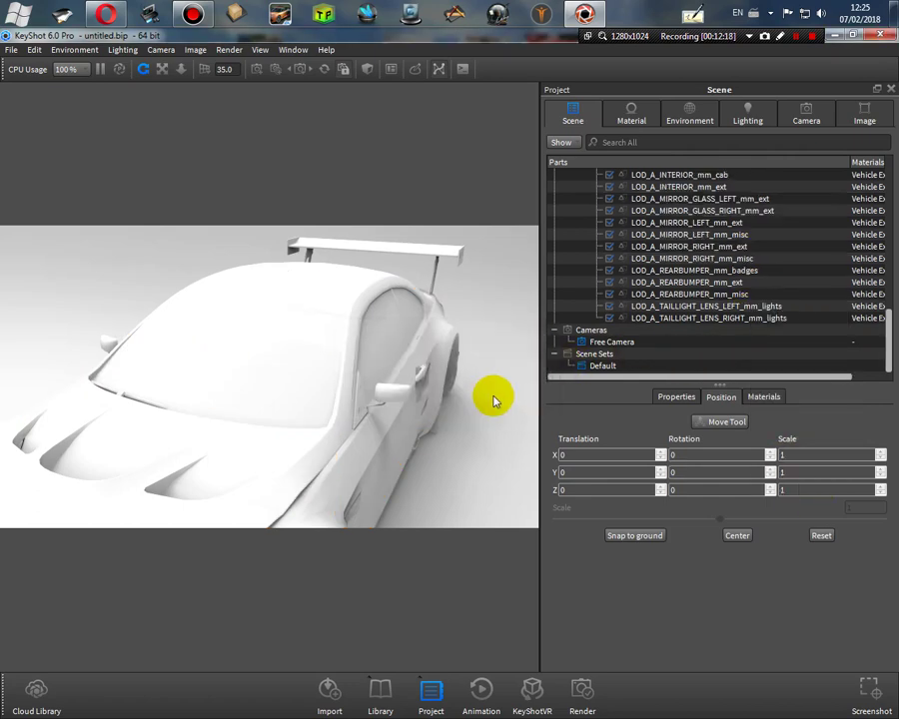
scroll(368, 391, "down", 10)
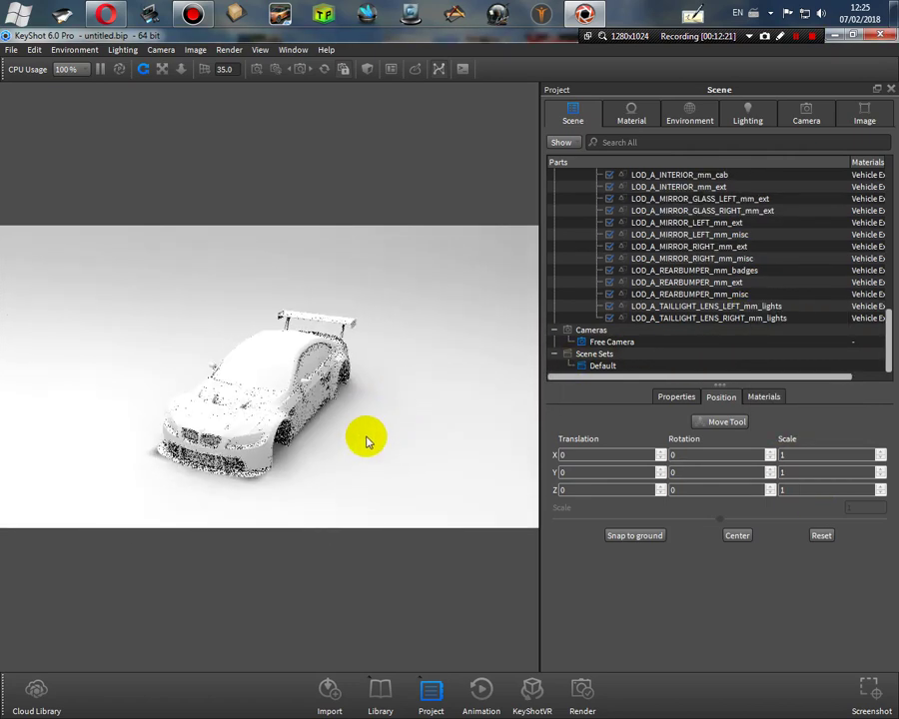
left_click_drag(394, 408, 306, 370)
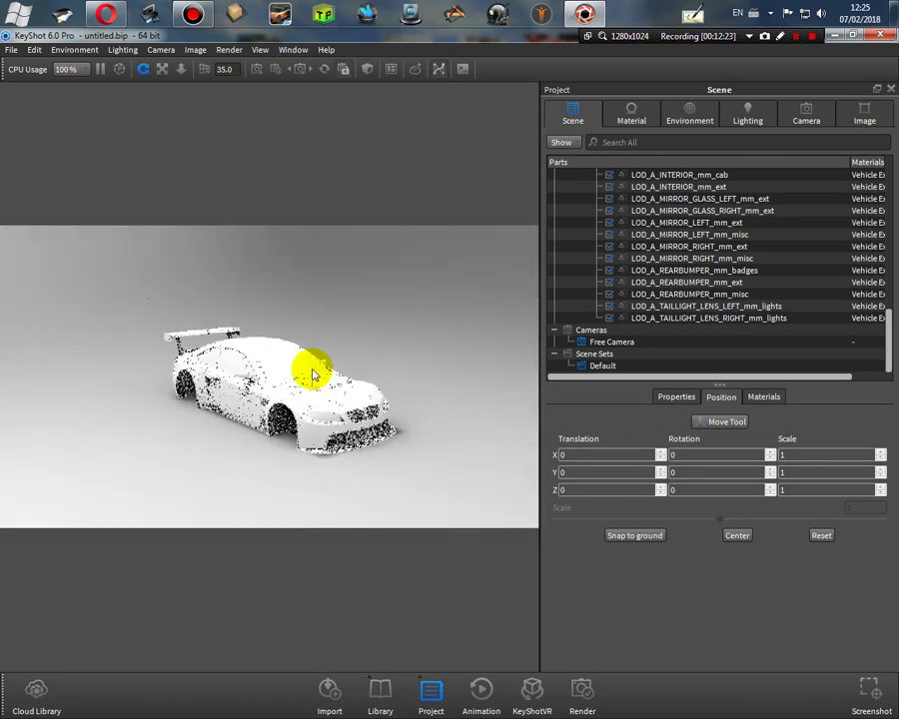
scroll(306, 376, "up", 5)
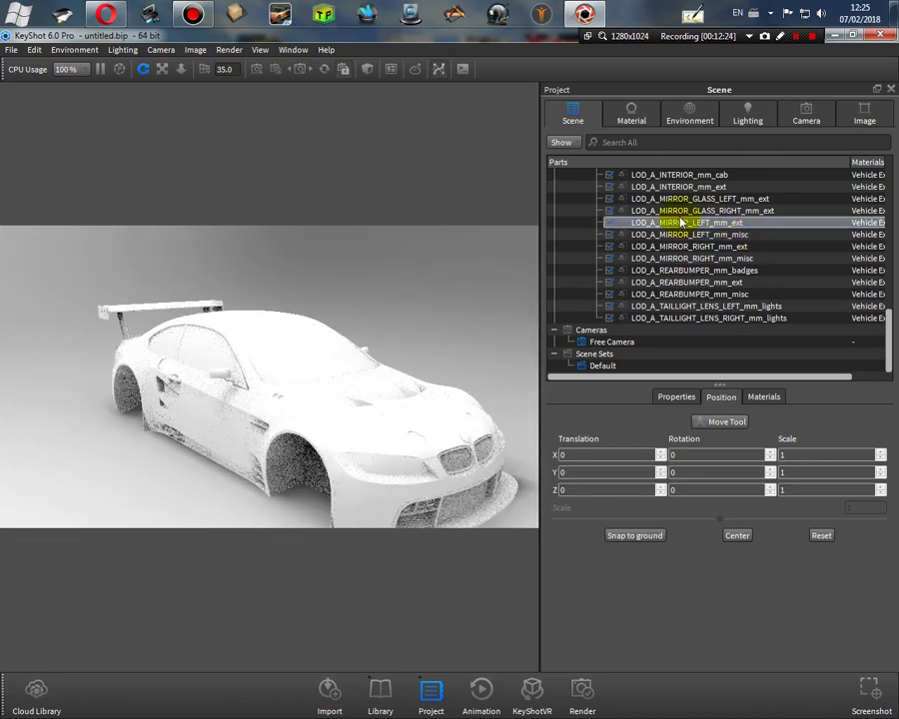
Step: Move the Front Left wheel from the Wheels group into the car's front left arch, at about X 0.955 and Z 2.68
scroll(599, 217, "up", 10)
scroll(597, 217, "up", 3)
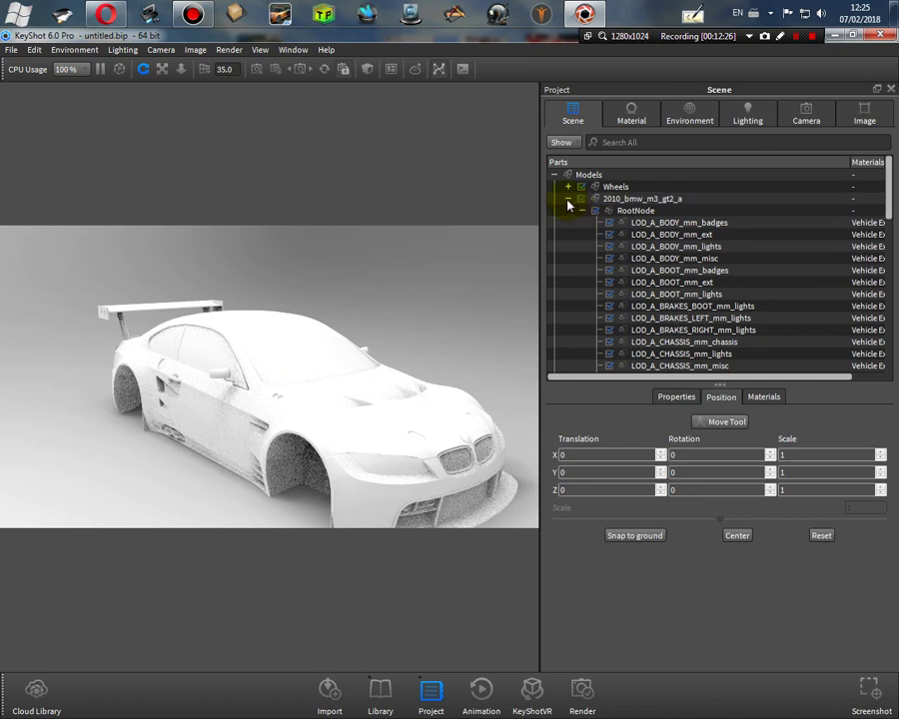
left_click(569, 199)
left_click(568, 187)
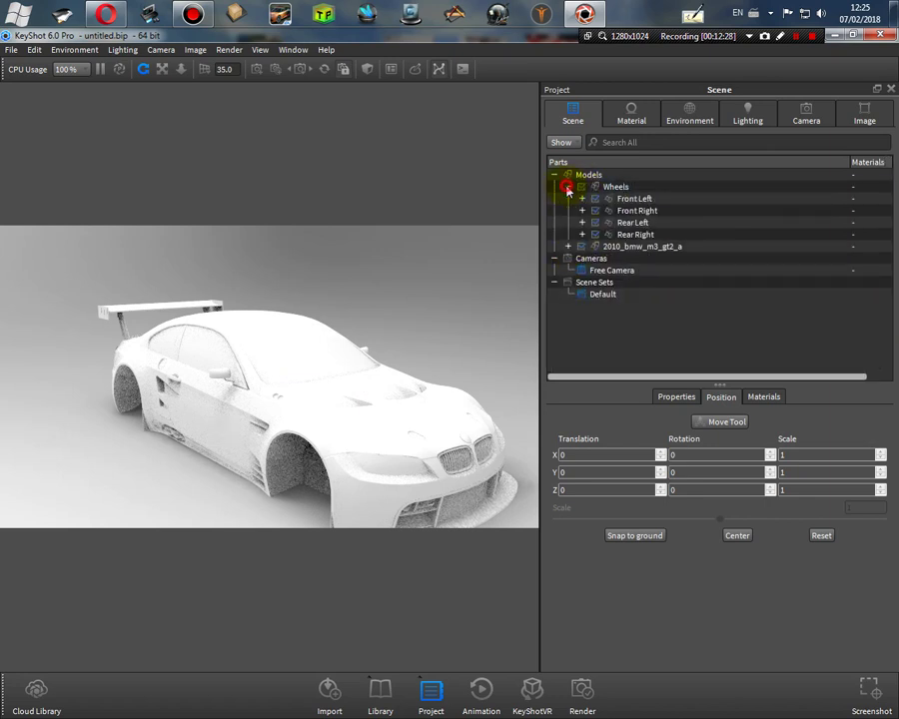
left_click(687, 201)
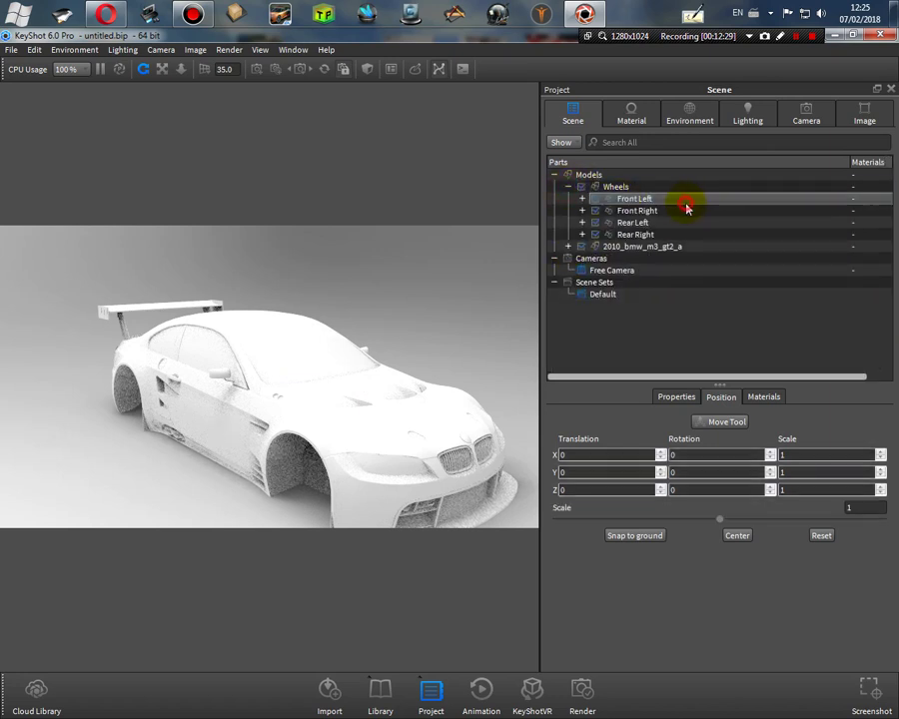
left_click(732, 422)
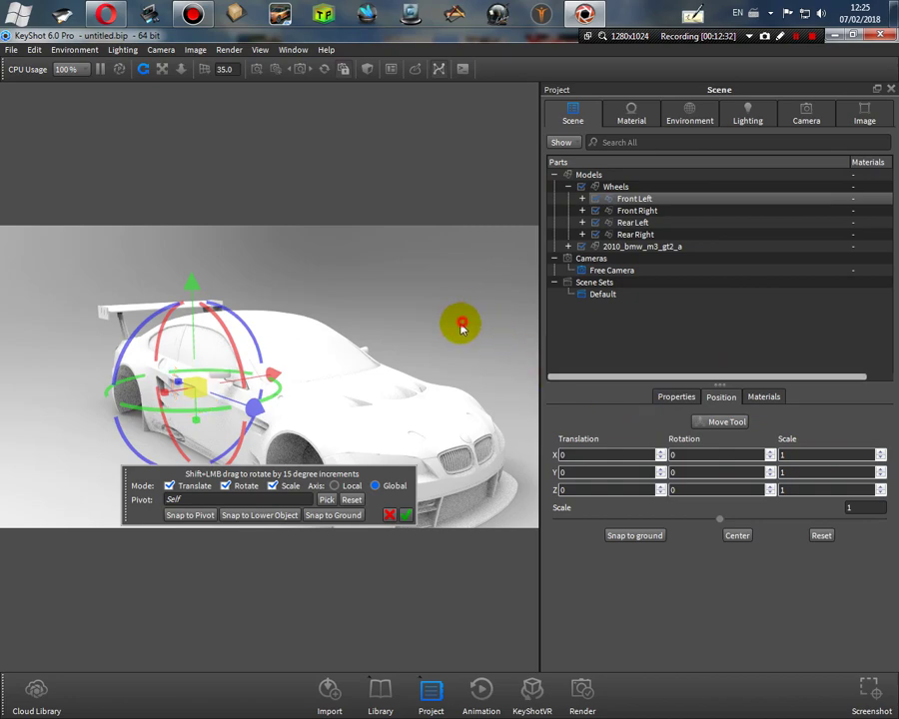
left_click_drag(461, 327, 147, 325)
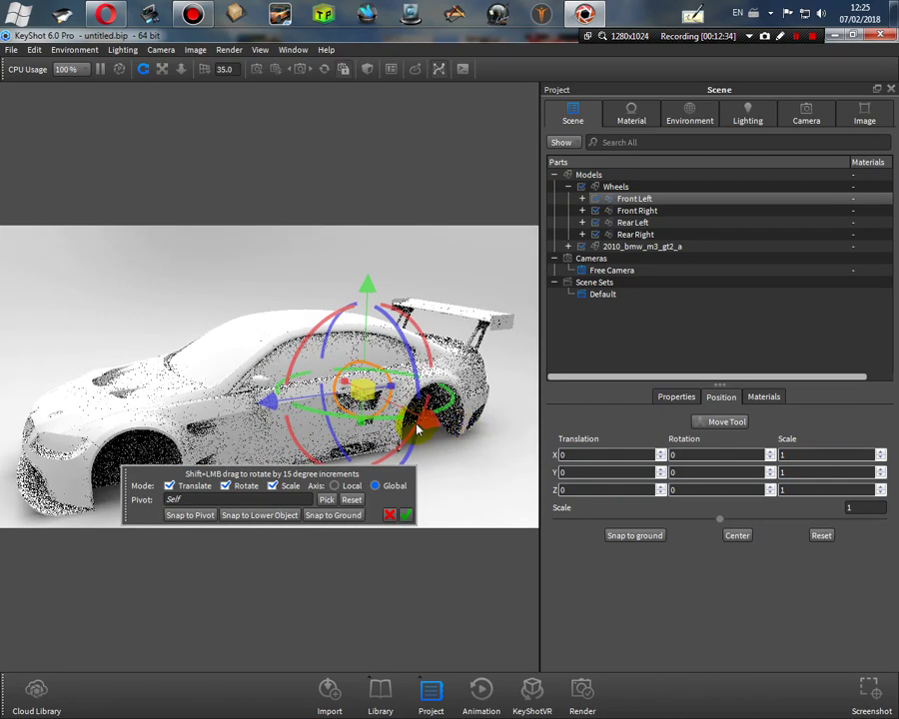
left_click_drag(419, 429, 205, 451)
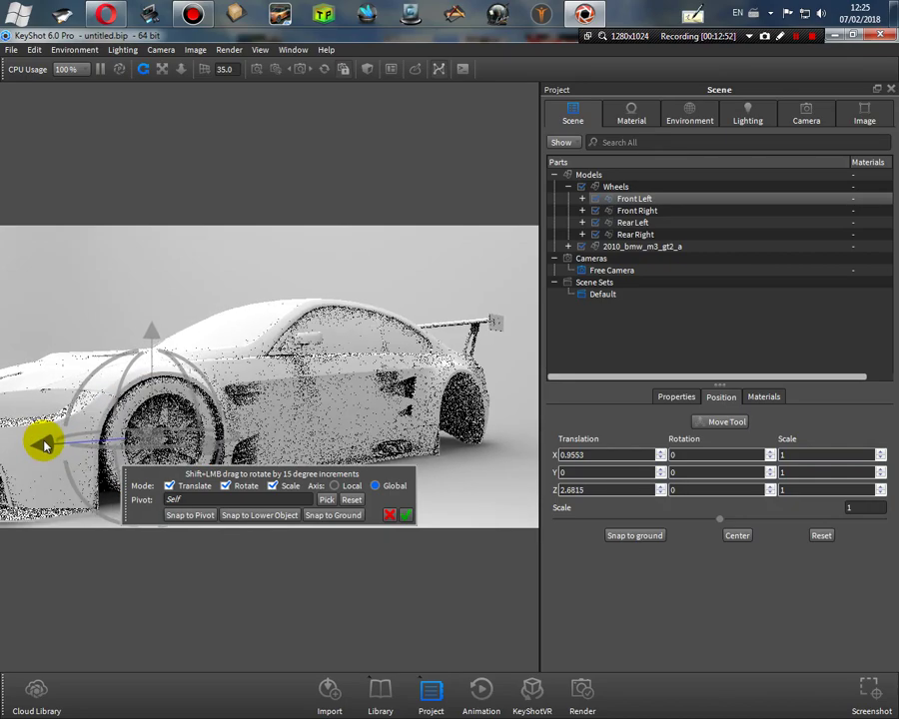
Step: Set the Front Left wheel's overall scale to 1.1 and snap it to the ground
left_click(865, 510)
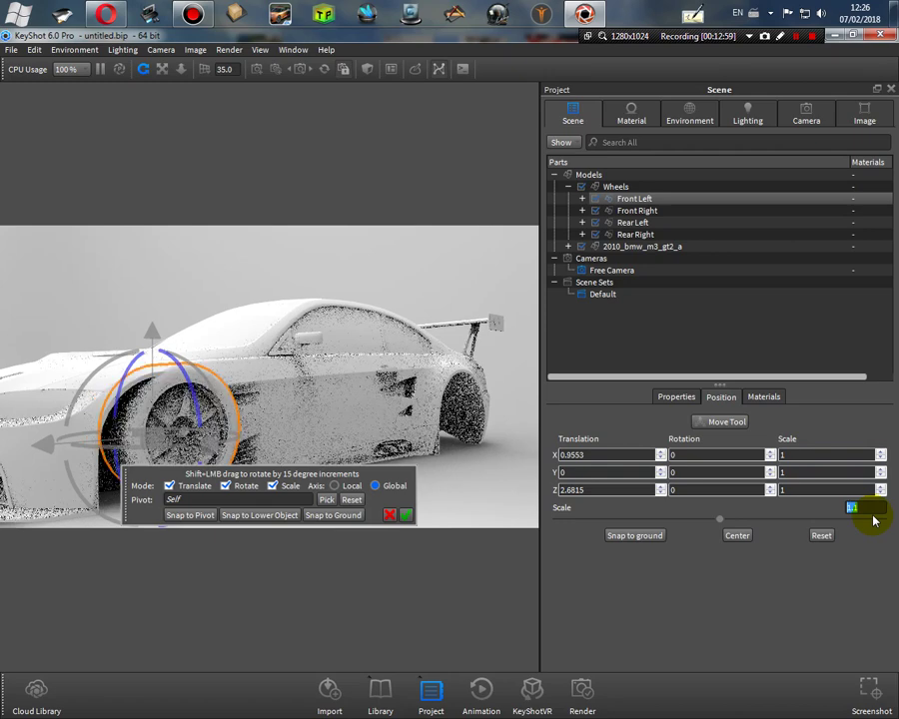
left_click(636, 537)
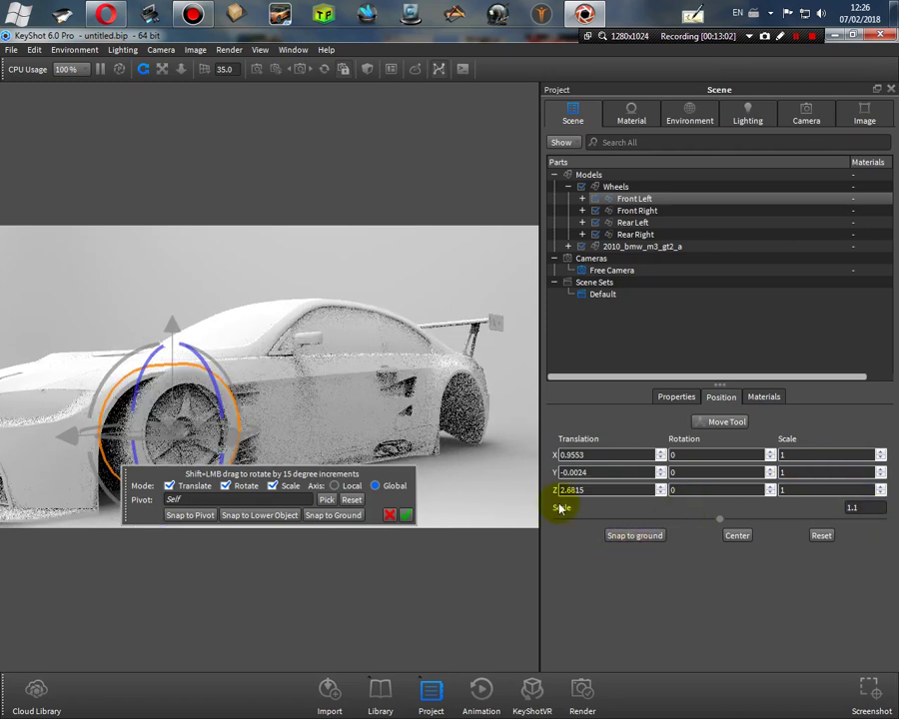
Step: Fine-tune the Front Left wheel within its arch to about X 0.944 and Z 2.801, and accept the move
left_click_drag(126, 480, 239, 316)
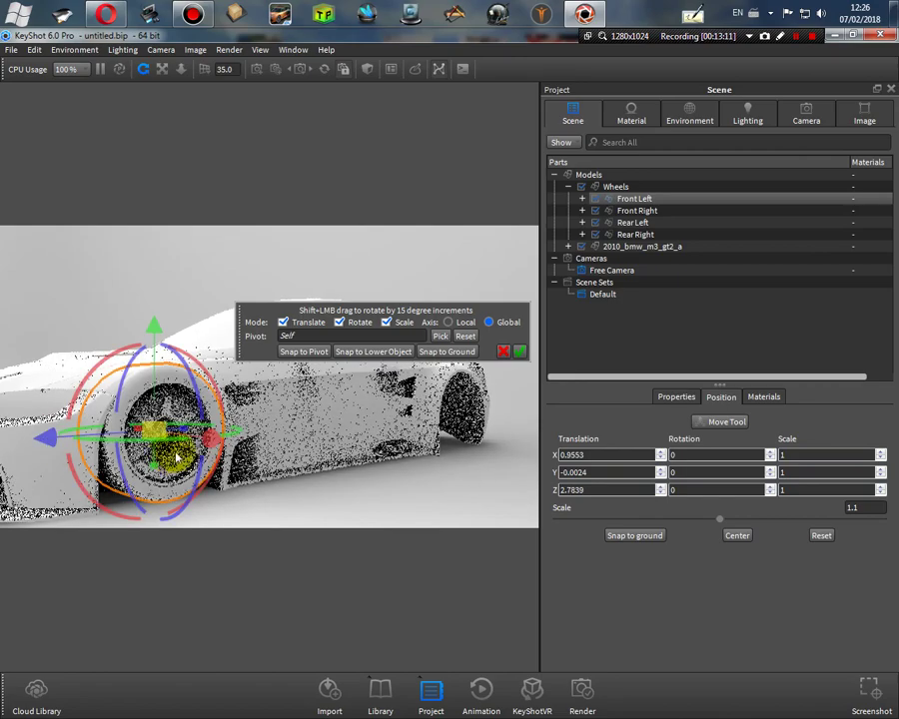
left_click_drag(210, 439, 208, 439)
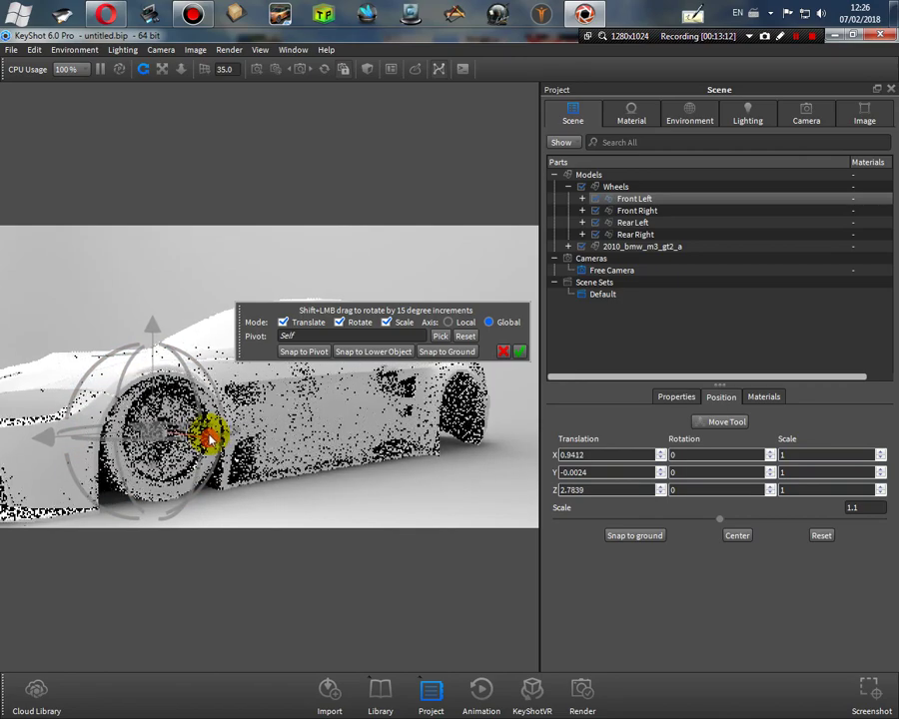
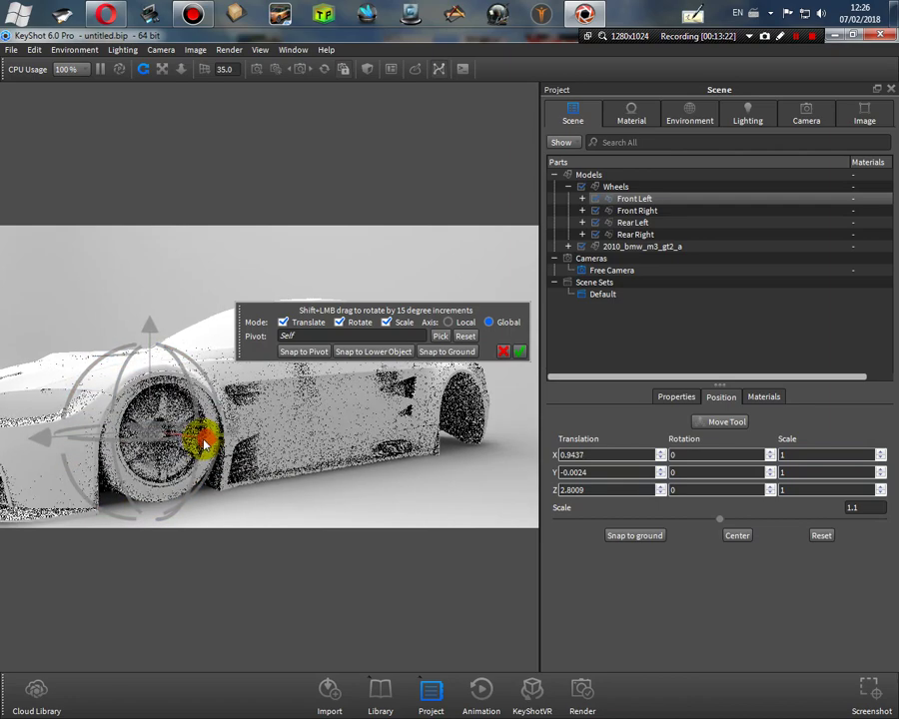
left_click(519, 352)
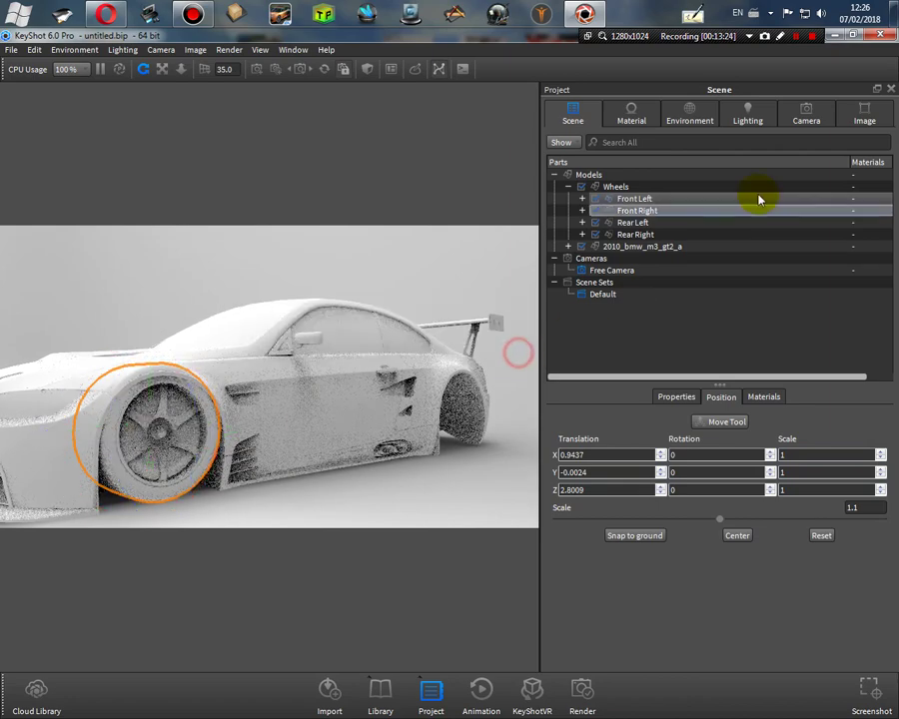
Step: Raise the 2010_bmw_m3_gt2_a body to about Y 0.0013 so it sits properly over the front wheel
left_click(678, 247)
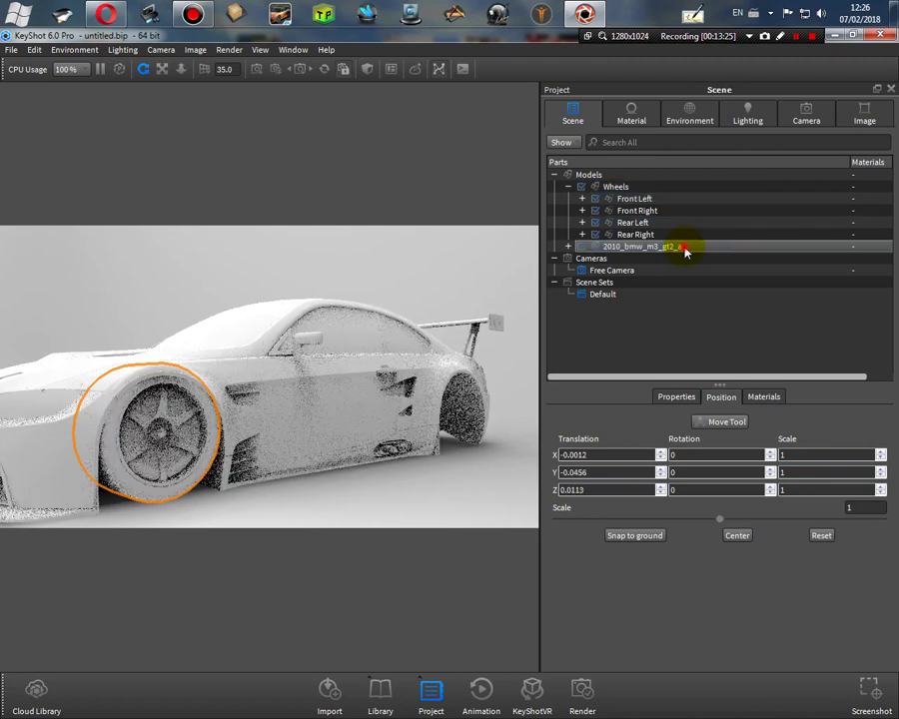
left_click(726, 423)
left_click_drag(268, 275, 269, 272)
left_click_drag(268, 271, 269, 271)
left_click(457, 471)
left_click_drag(432, 479, 455, 469)
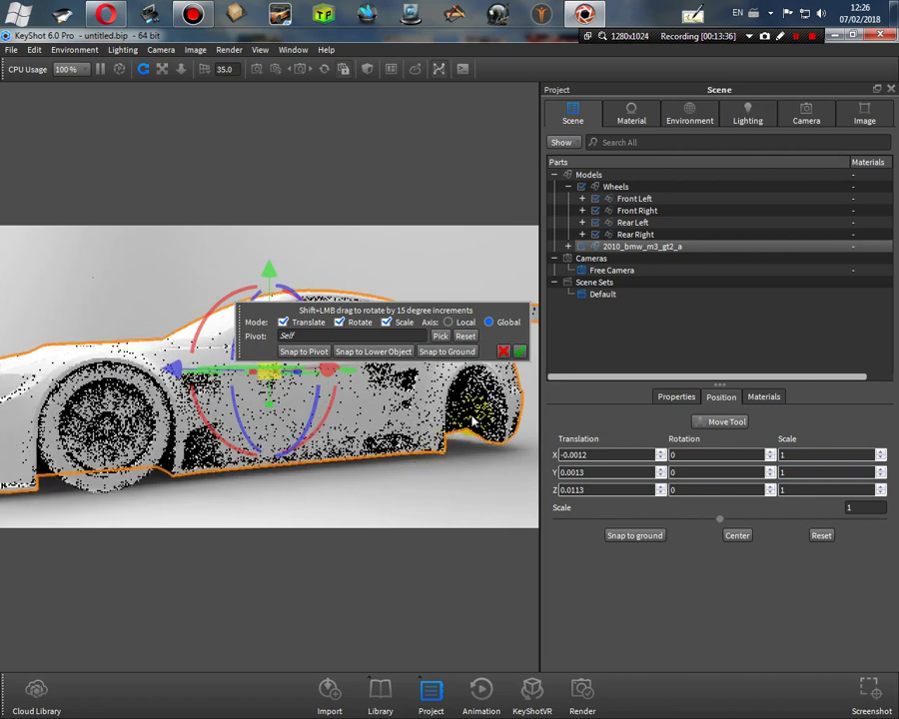
left_click(520, 352)
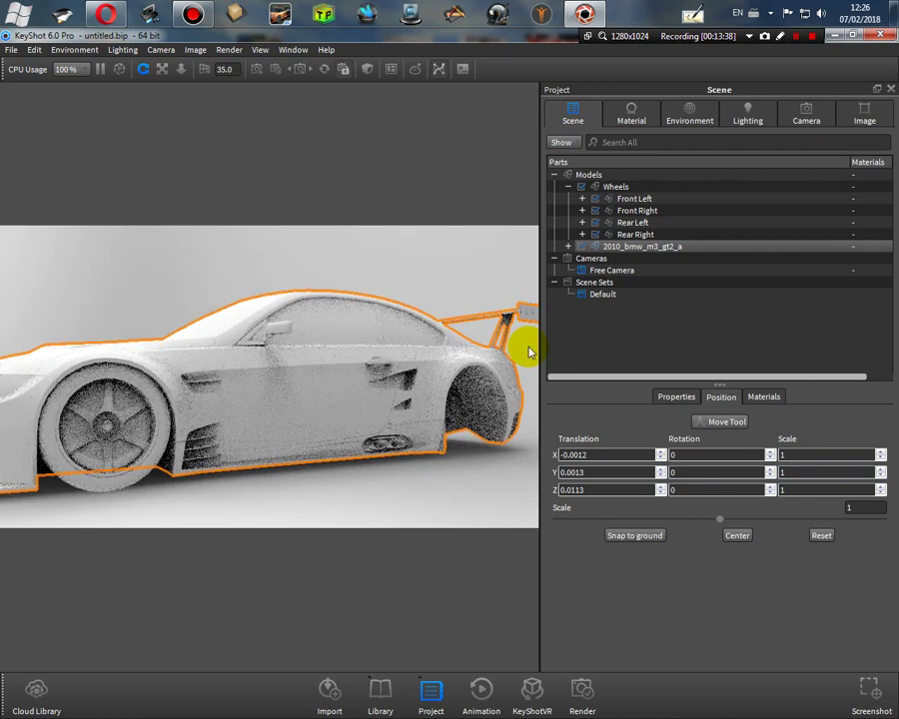
Step: Set the Front Right wheel's overall scale to 1.1 and snap it to the ground
left_click(671, 212)
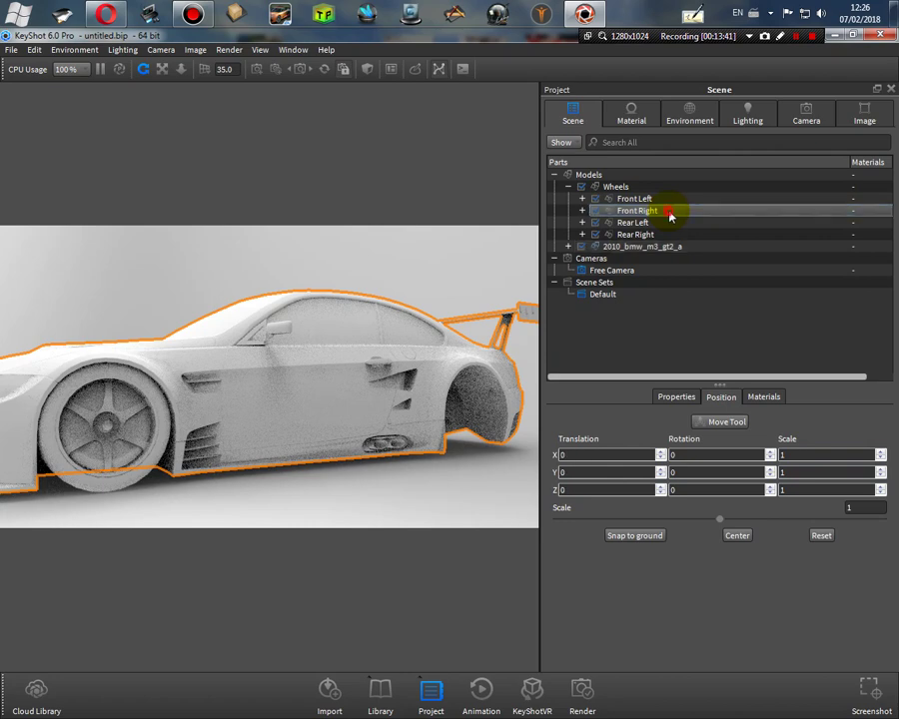
left_click(734, 425)
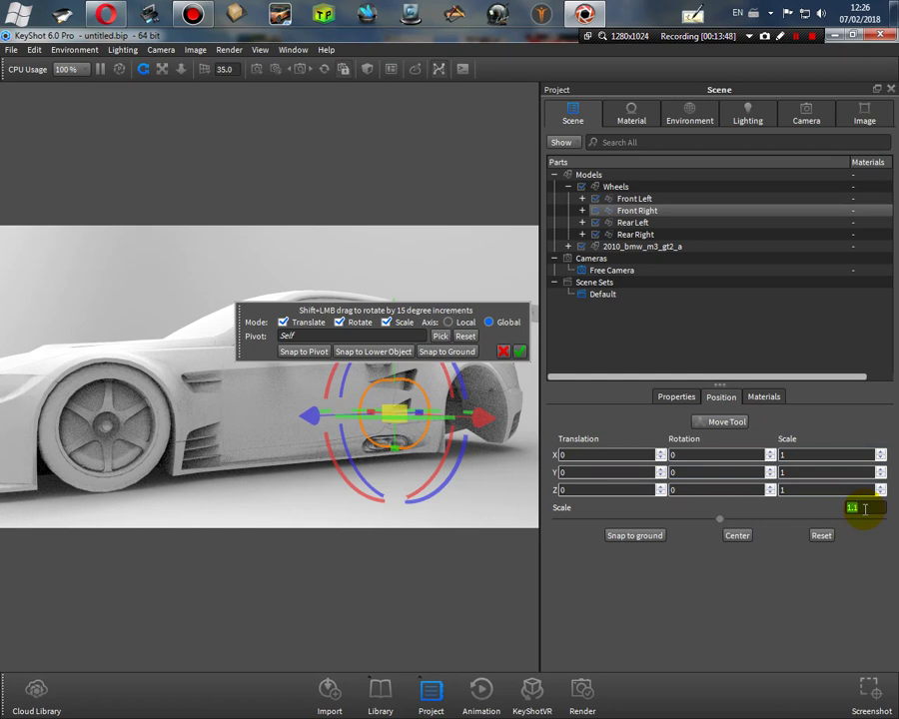
key("Return")
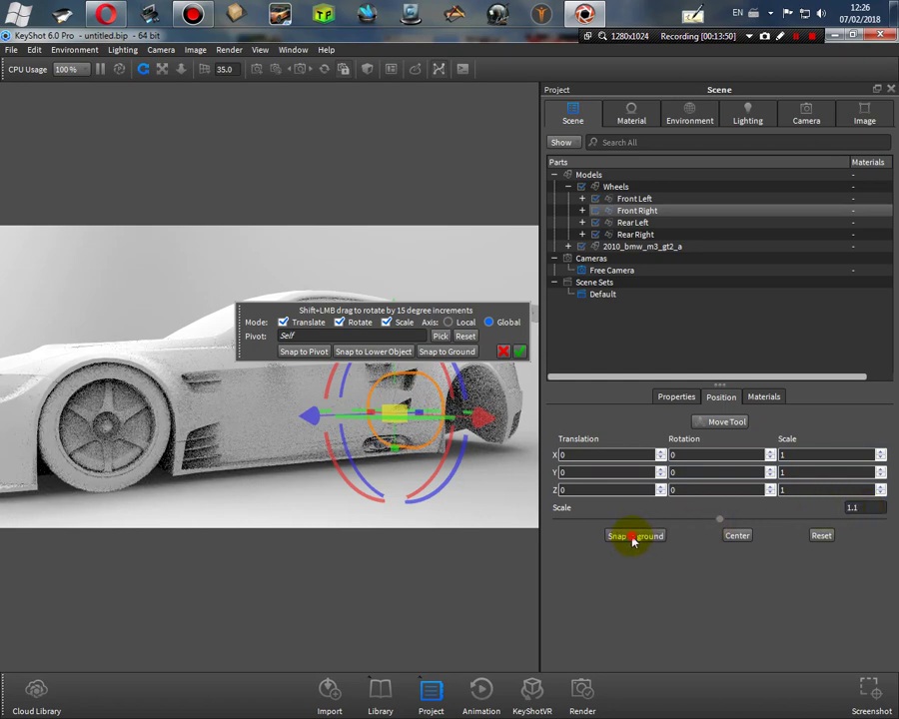
left_click(633, 536)
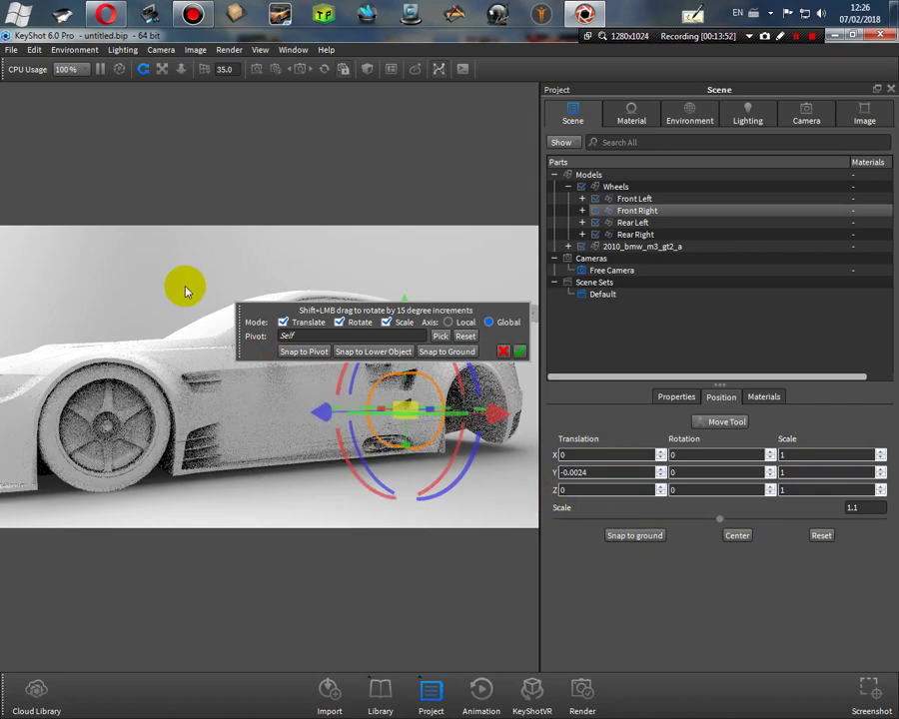
Step: Move the Front Right wheel into the car's front right arch, at about X -0.946 and Z 2.813
left_click_drag(186, 287, 444, 385)
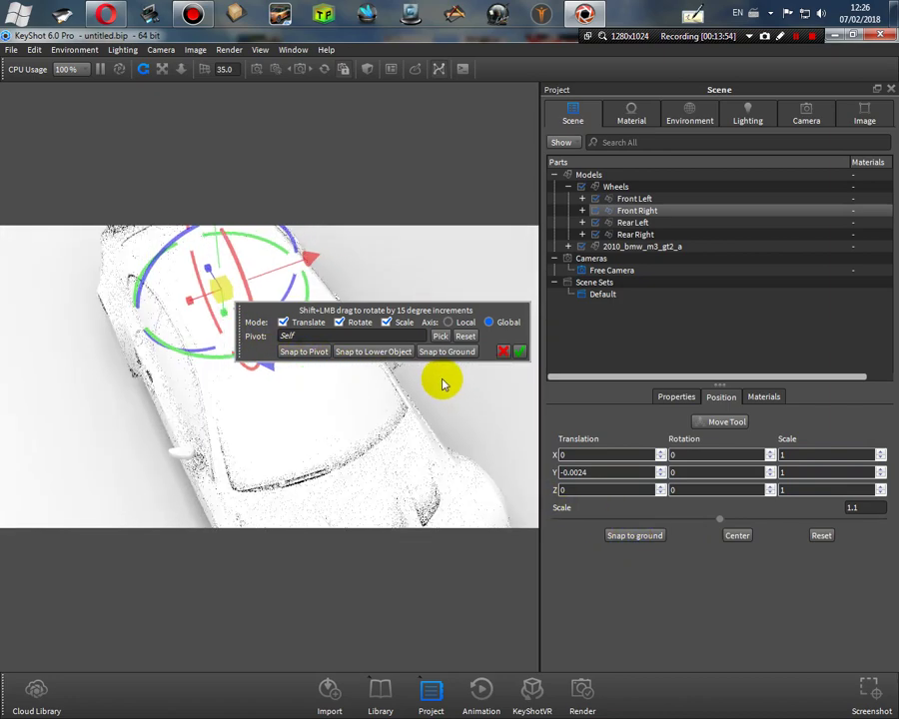
left_click_drag(313, 259, 209, 314)
left_click_drag(149, 407, 169, 449)
left_click_drag(322, 499, 473, 421)
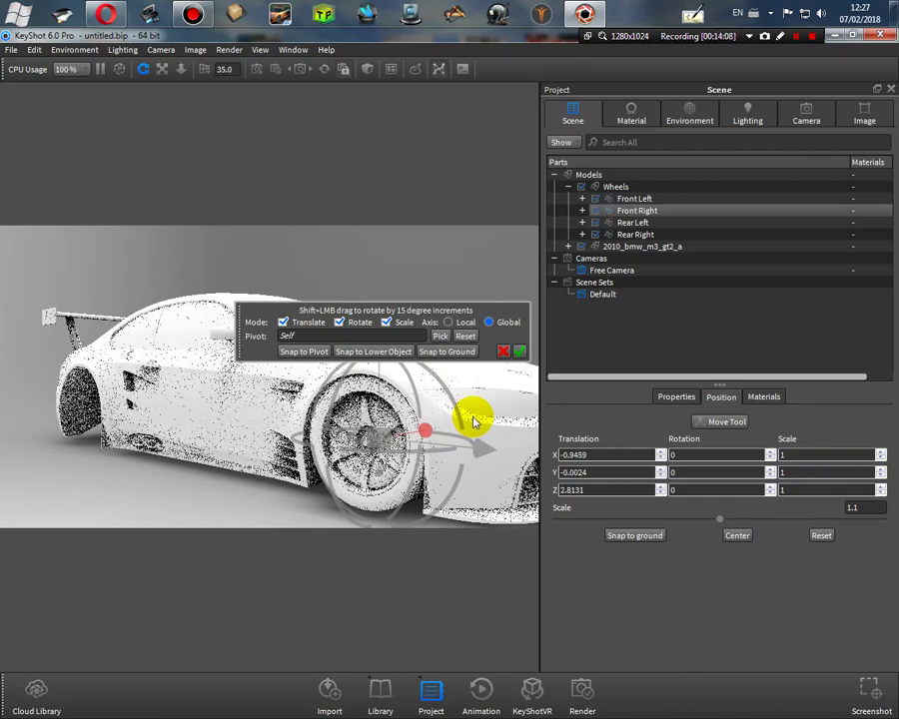
Step: Fine-tune the Front Right wheel within its arch to about X -0.947 and Z 2.799, and accept the move
left_click_drag(232, 406, 127, 404)
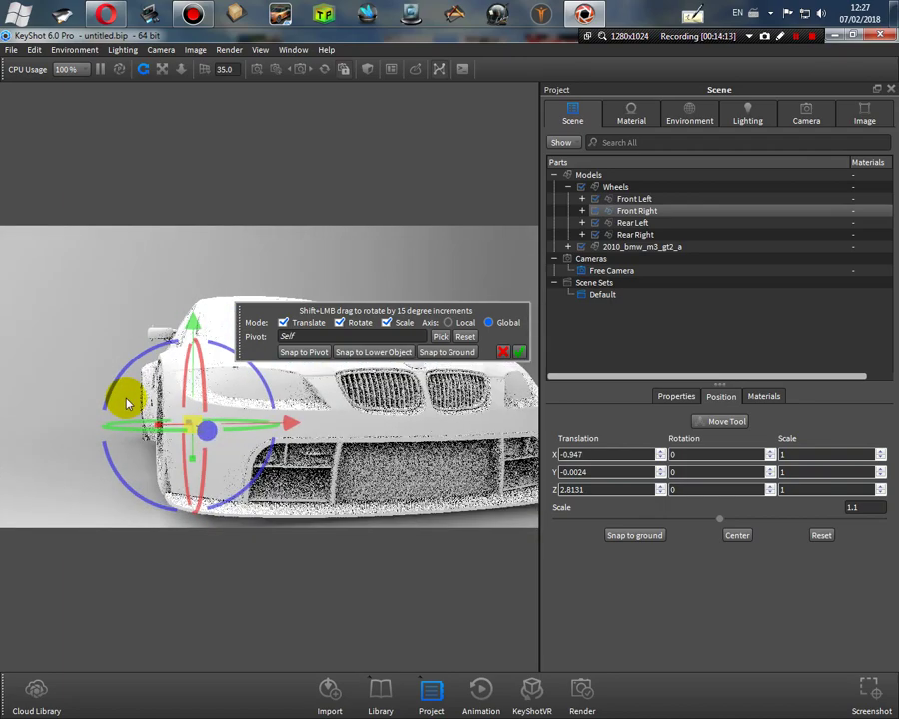
left_click_drag(244, 419, 514, 419)
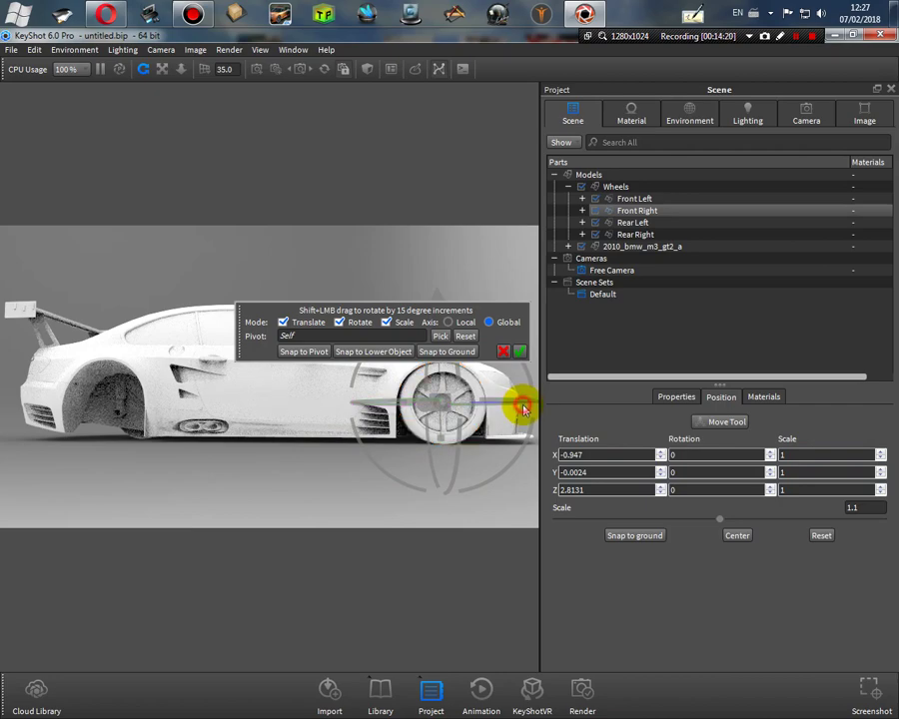
left_click_drag(523, 410, 521, 410)
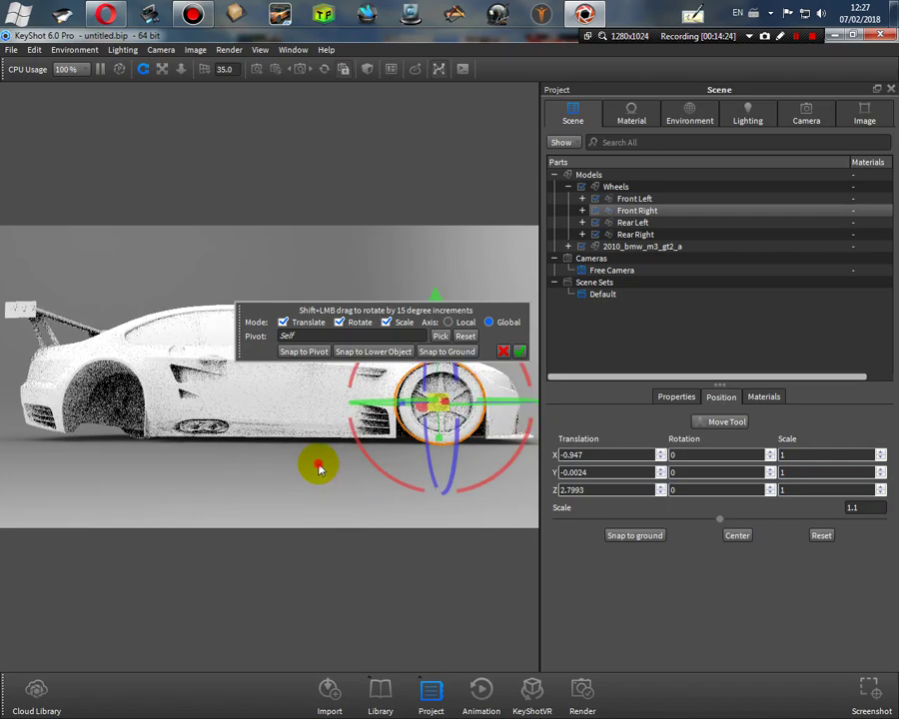
left_click_drag(317, 469, 349, 413)
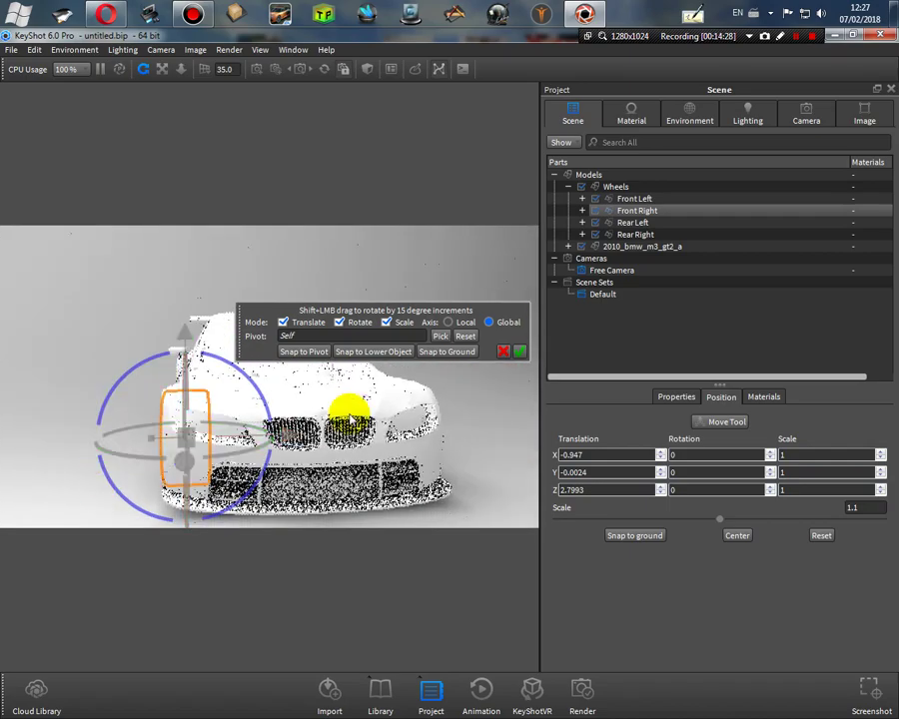
left_click(520, 351)
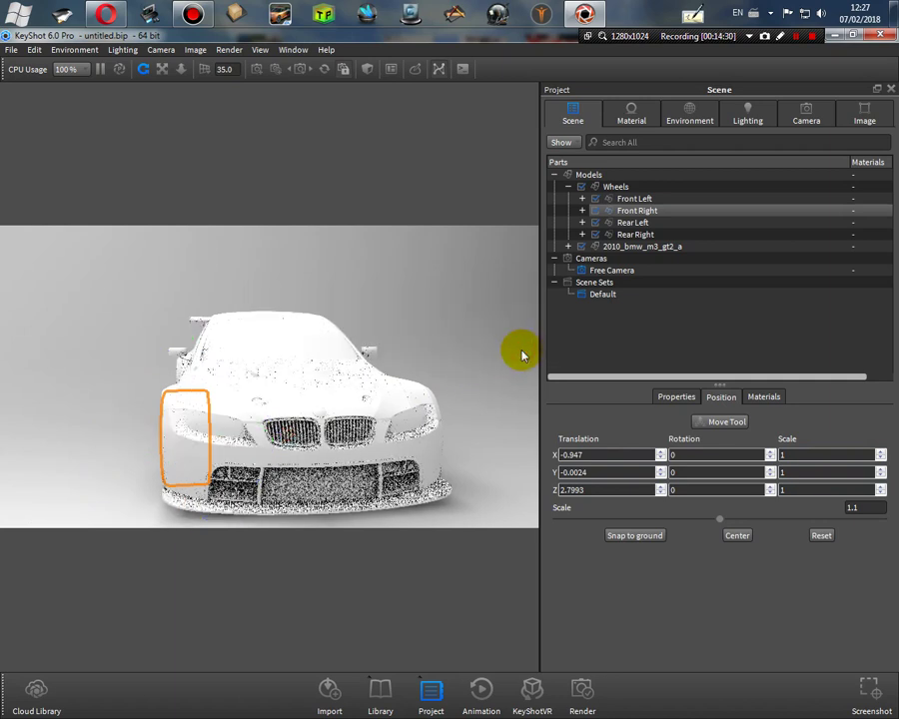
Step: Set the Rear Left wheel's overall scale to 1.1 and snap it to the ground
left_click(673, 224)
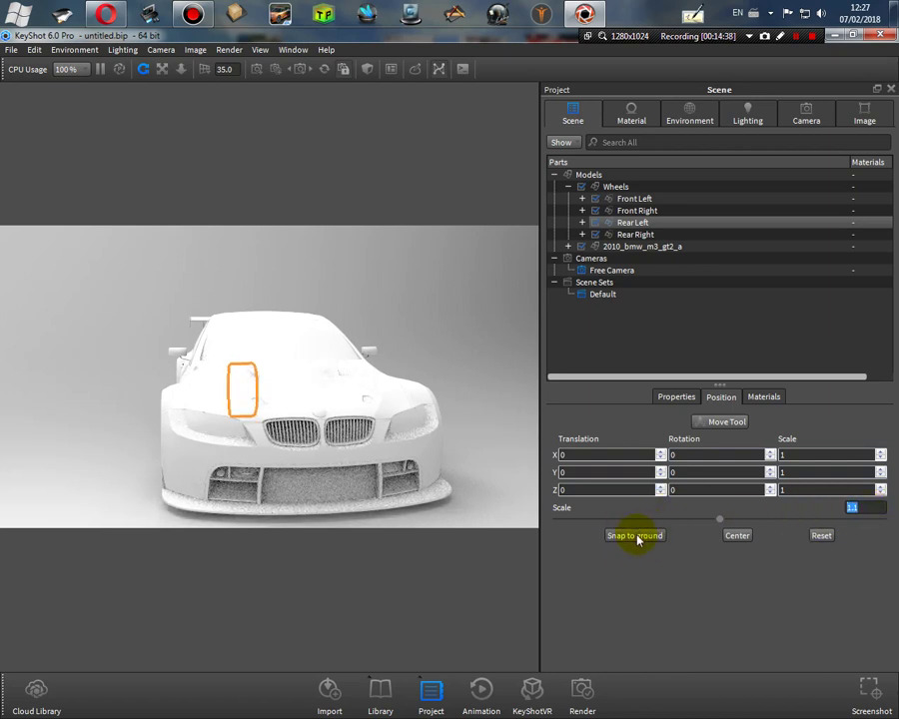
Step: Move the Rear Left wheel into the car's rear left arch, at about X 0.967 and Z 0.044
left_click(723, 423)
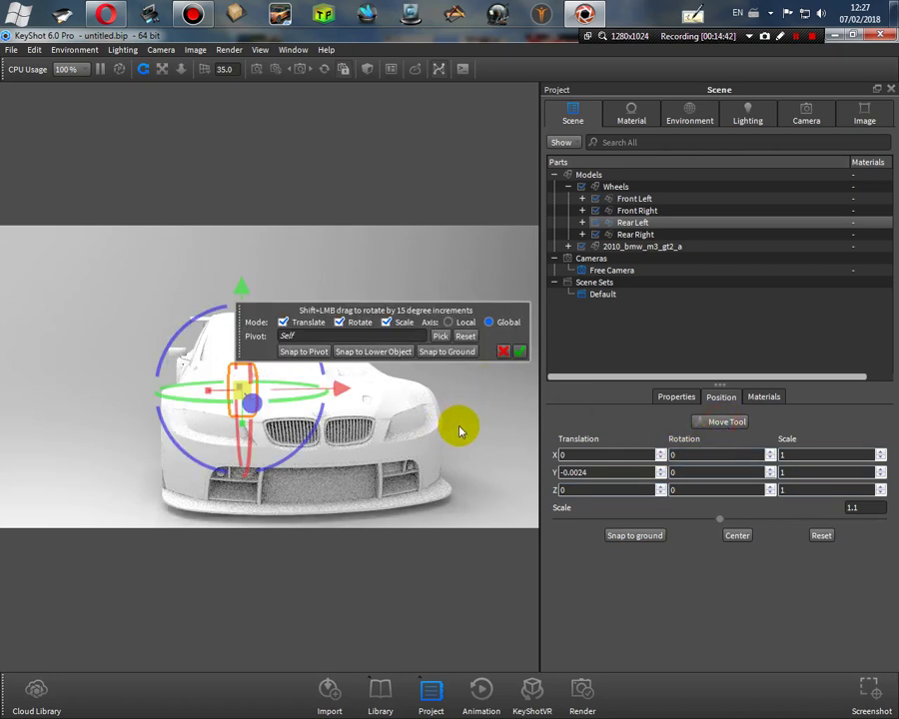
left_click_drag(456, 429, 285, 443)
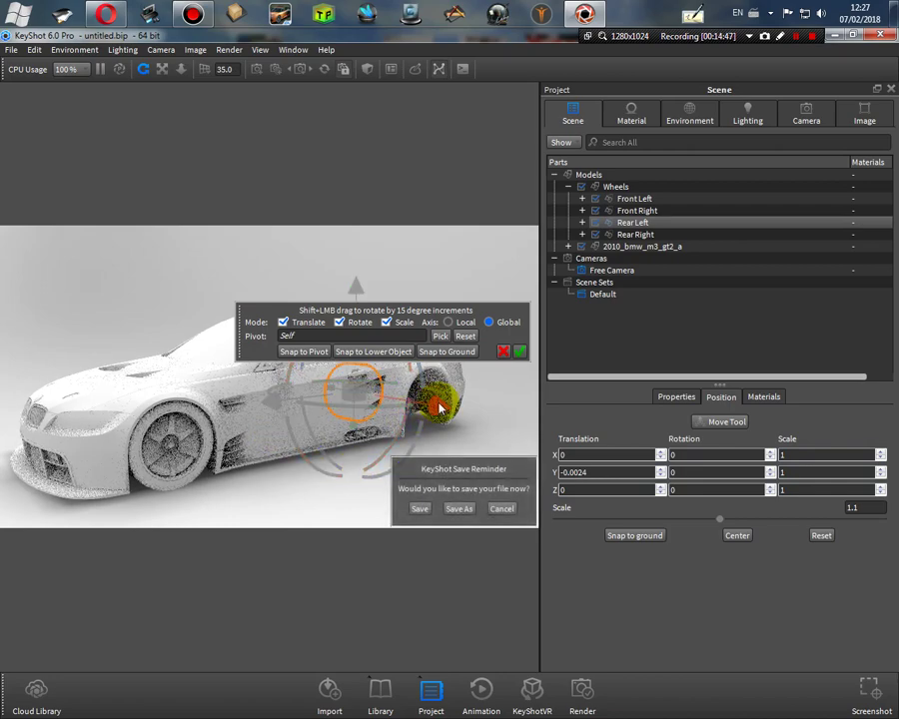
left_click_drag(455, 409, 537, 436)
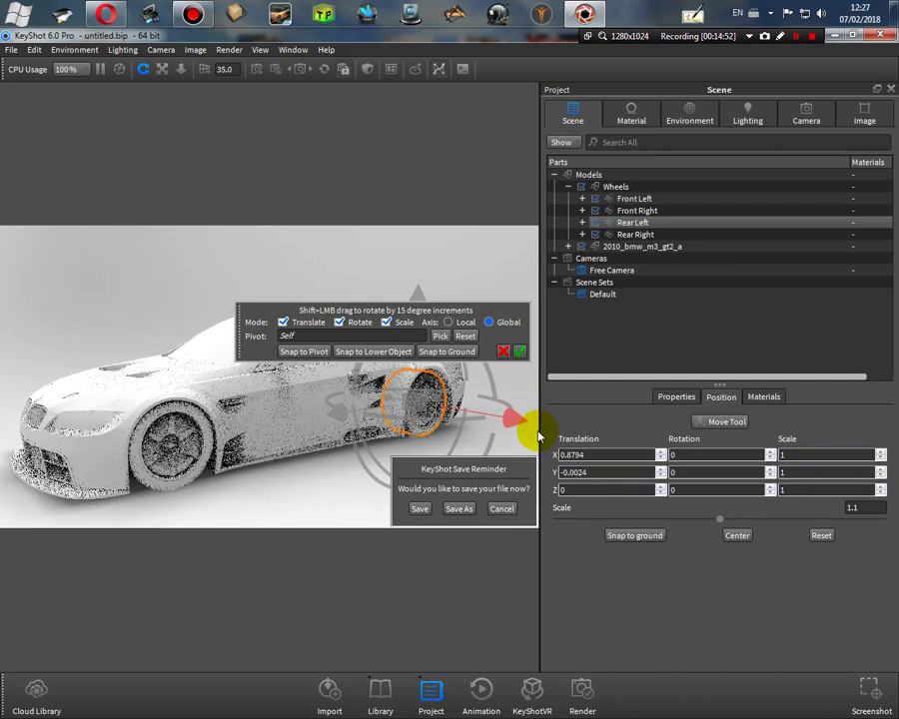
left_click_drag(268, 455, 86, 437)
left_click(371, 403)
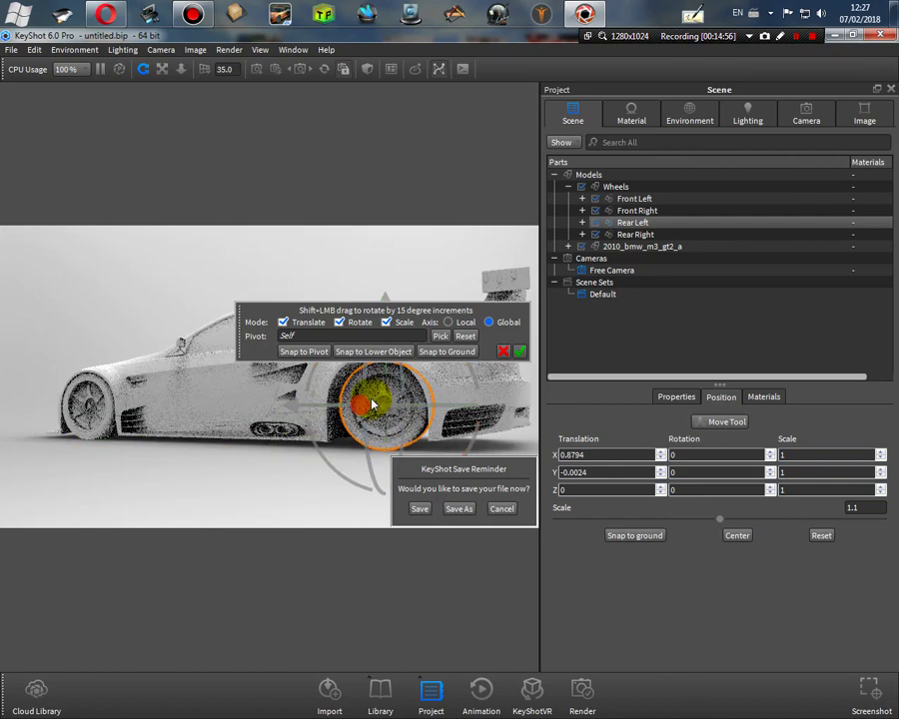
left_click_drag(359, 406, 317, 425)
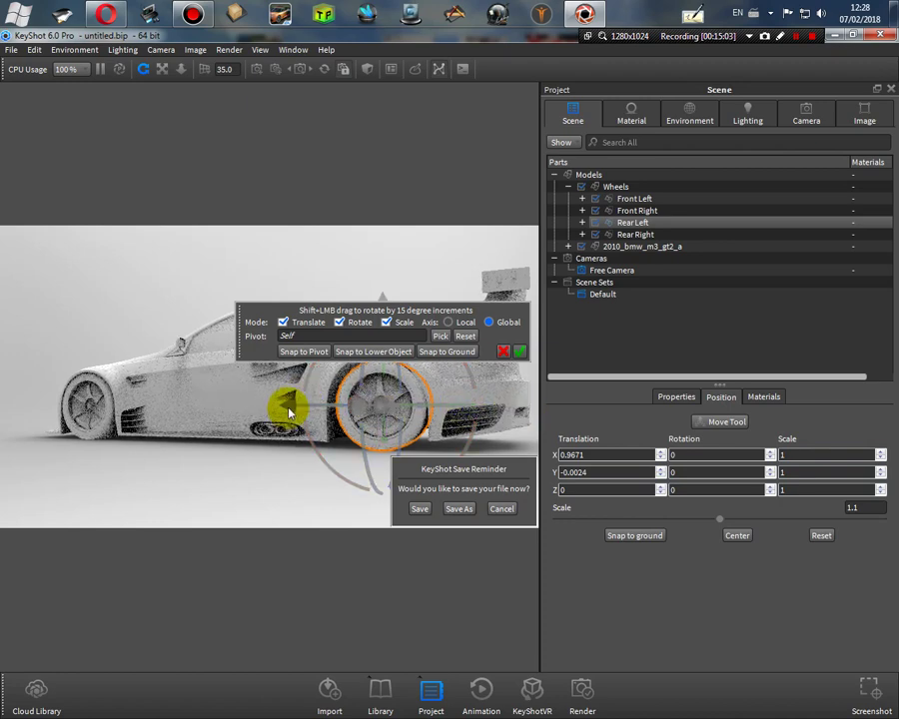
left_click_drag(299, 402, 283, 412)
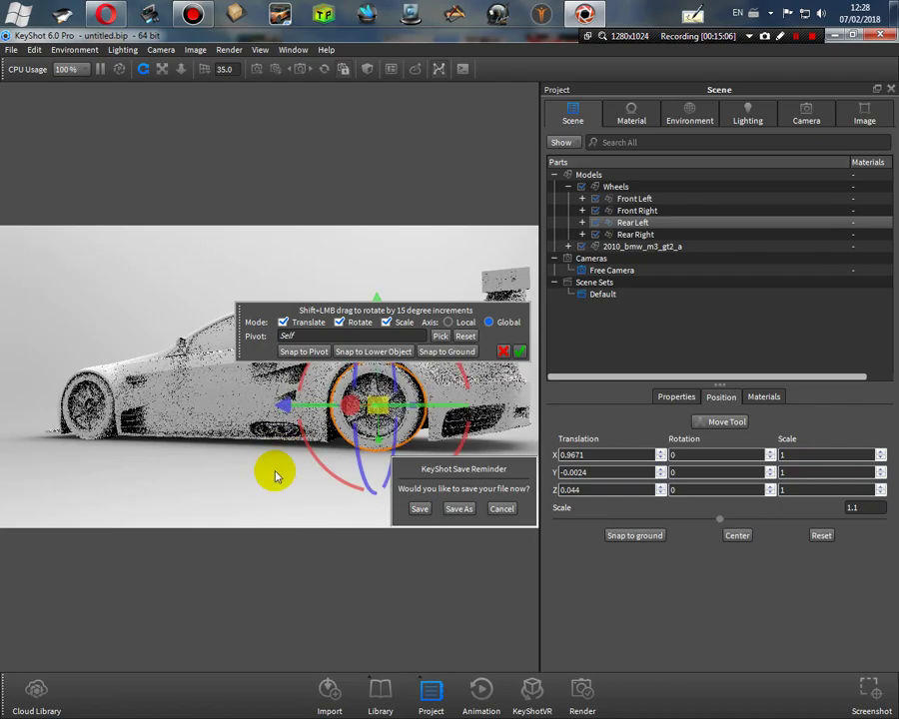
Step: Fine-tune the Rear Left wheel's sideways position to about X 0.946 and accept the move
left_click_drag(276, 473, 118, 486)
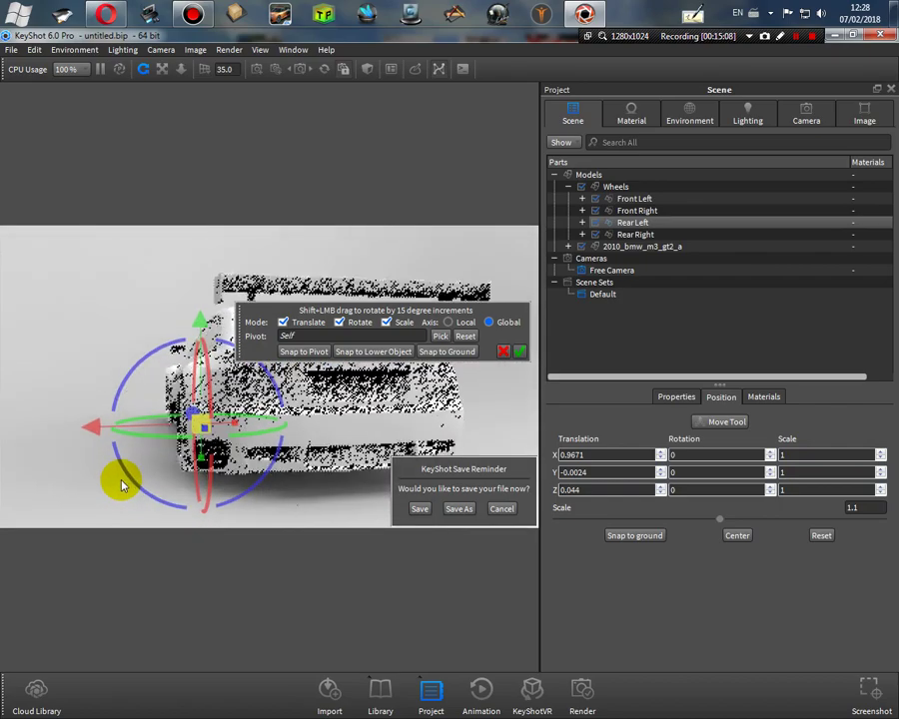
left_click(227, 382)
scroll(202, 387, "up", 3)
left_click_drag(38, 458, 44, 368)
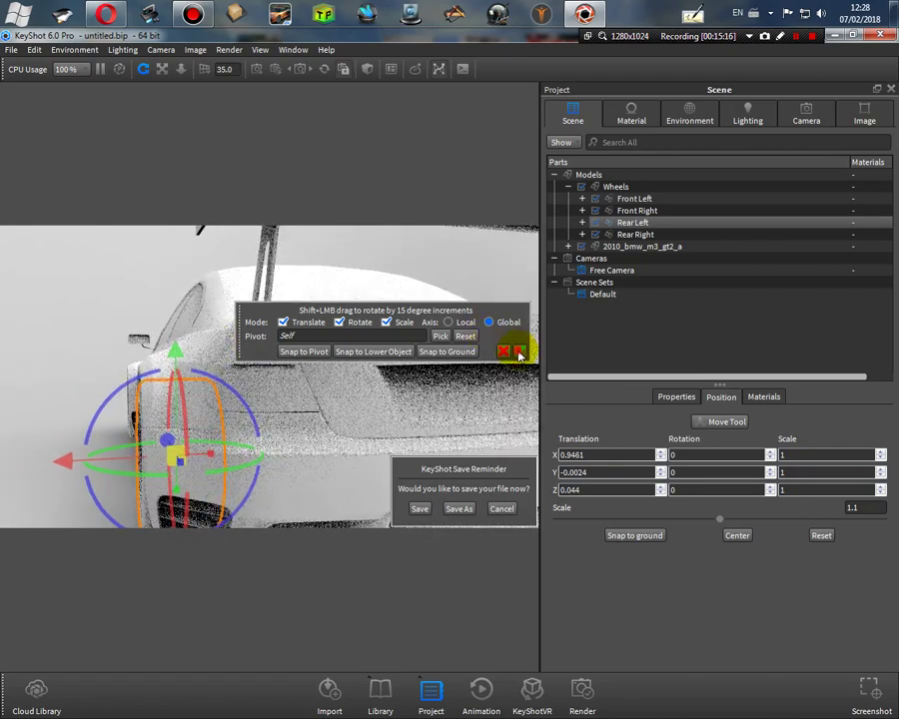
left_click(518, 355)
Step: Examine the fitted left wheels and the empty rear right arch from around the car
left_click_drag(100, 381, 258, 383)
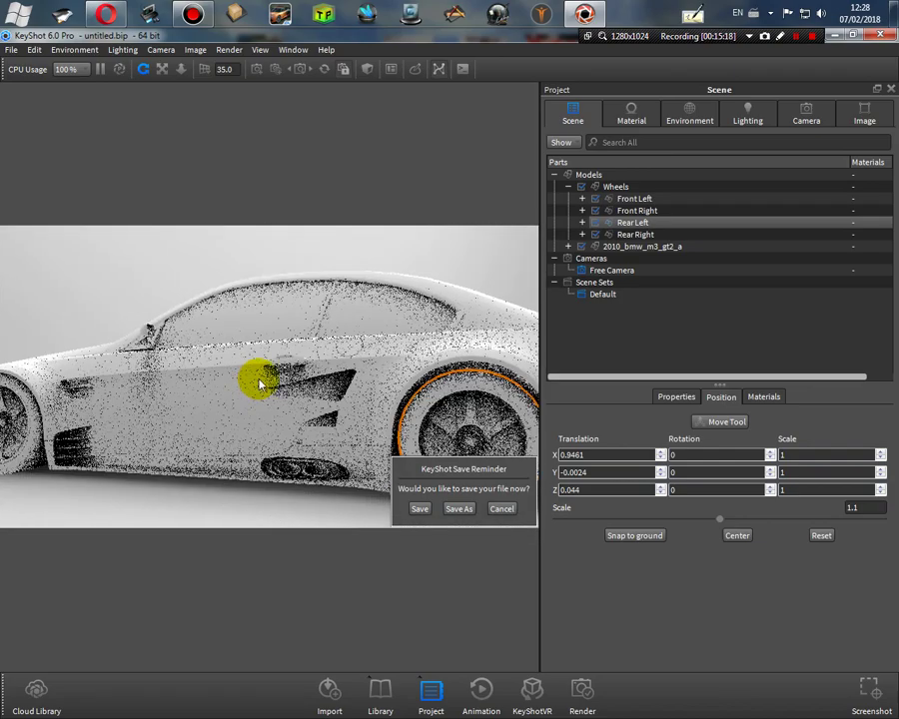
scroll(268, 389, "down", 5)
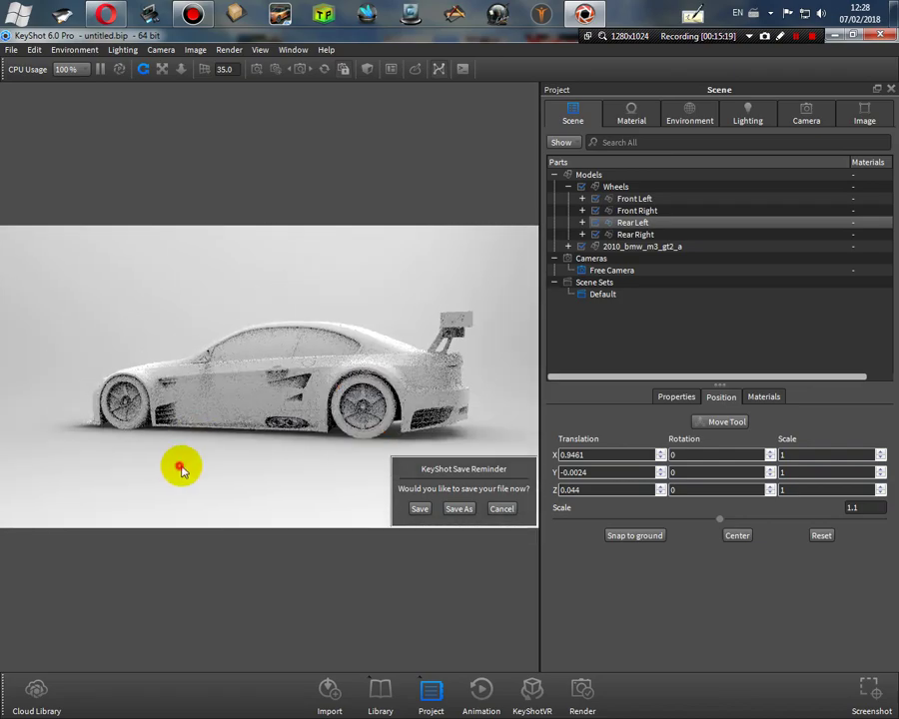
left_click_drag(180, 467, 304, 479)
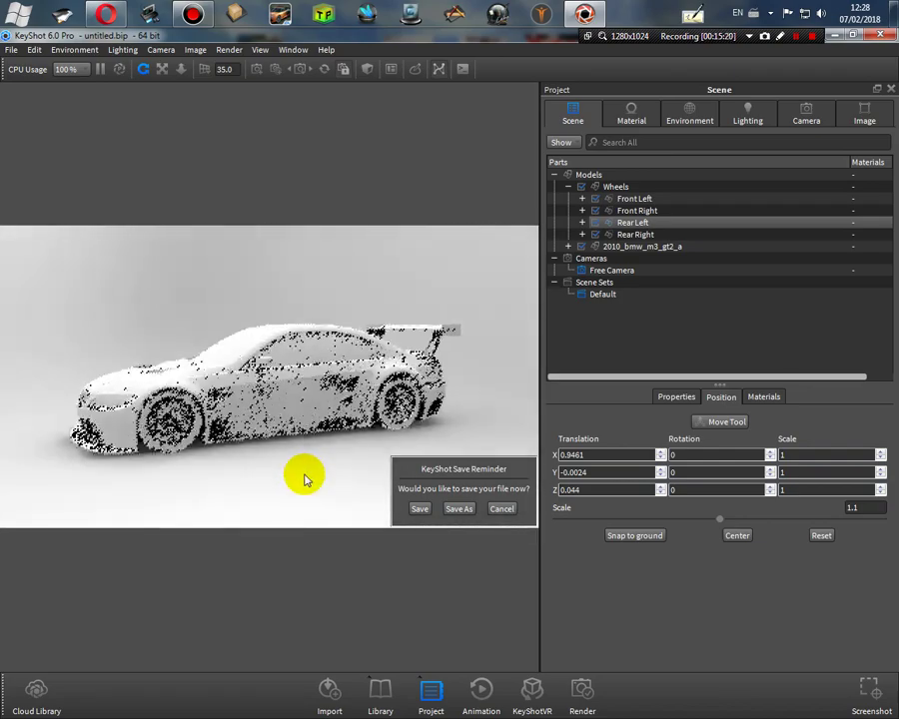
left_click_drag(216, 476, 304, 480)
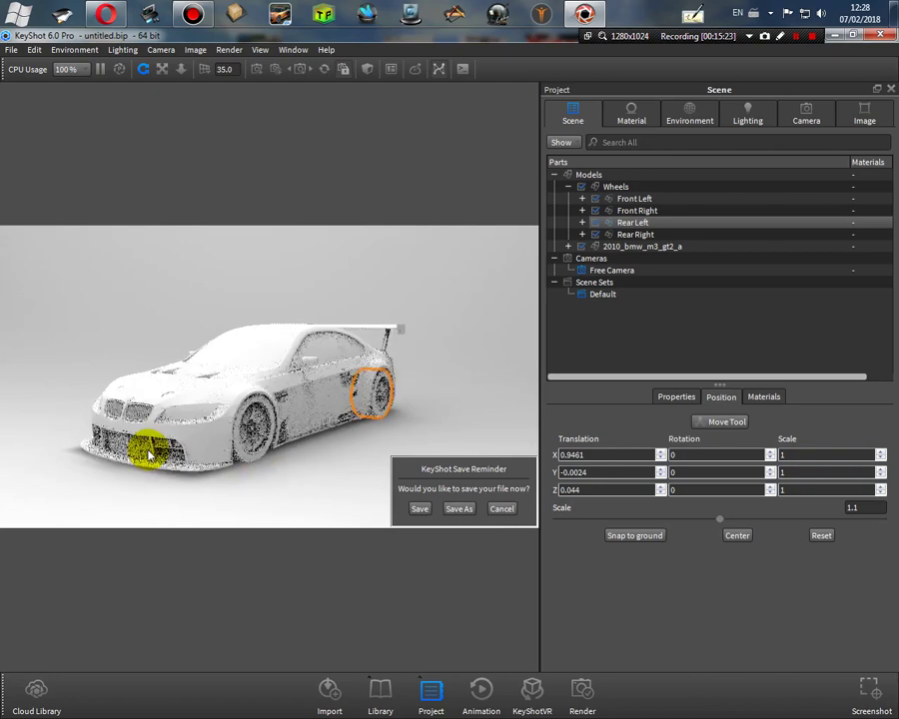
left_click_drag(148, 454, 390, 446)
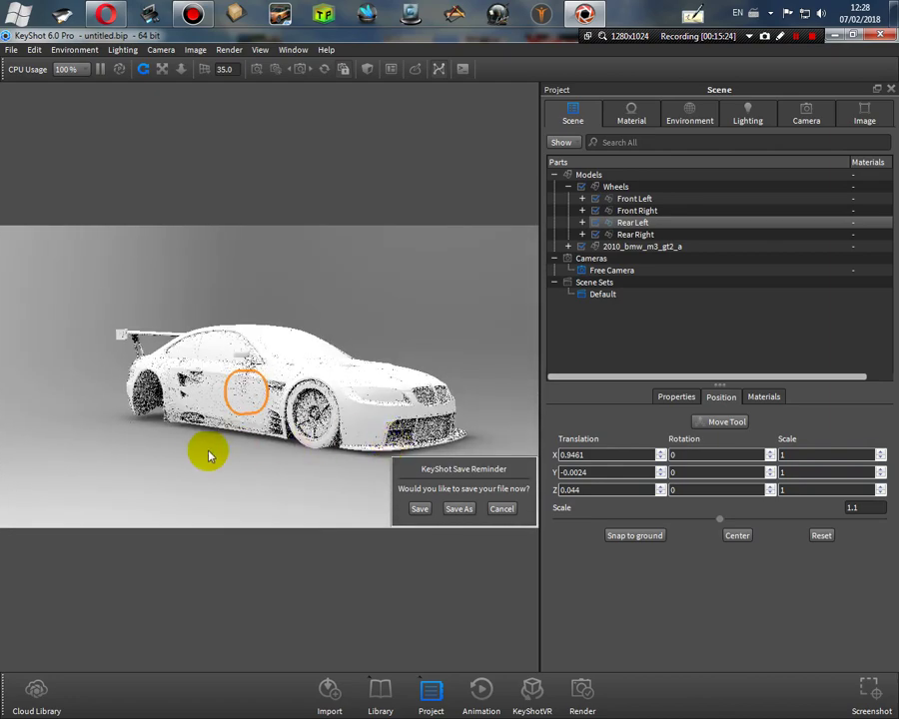
left_click_drag(209, 456, 668, 428)
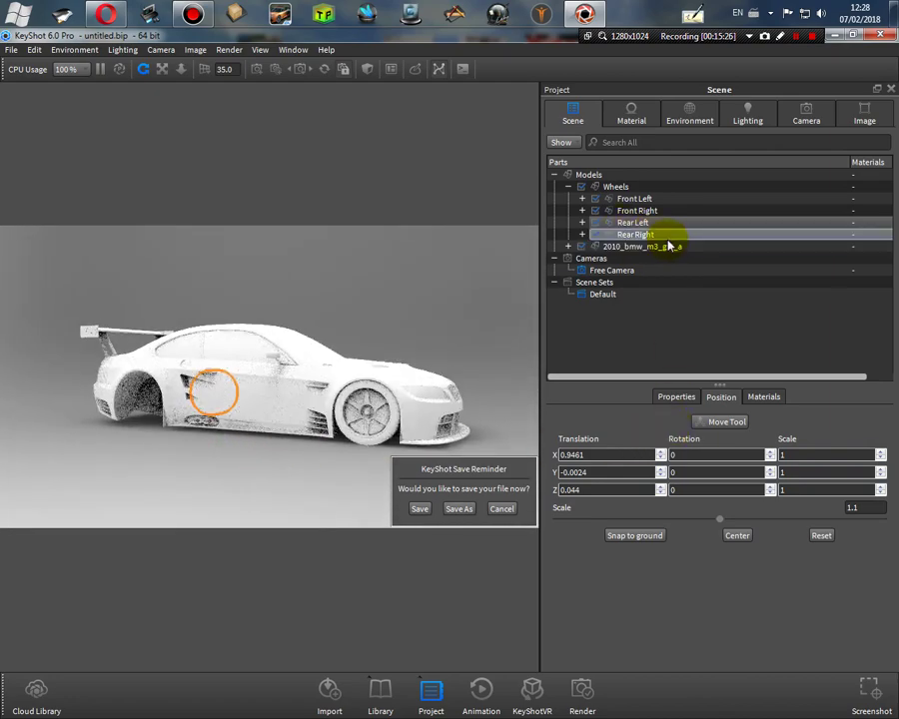
Step: Save the scene as a BIP file named "BMW M3 GT2 FBX files" in the Projects folder
left_click(457, 508)
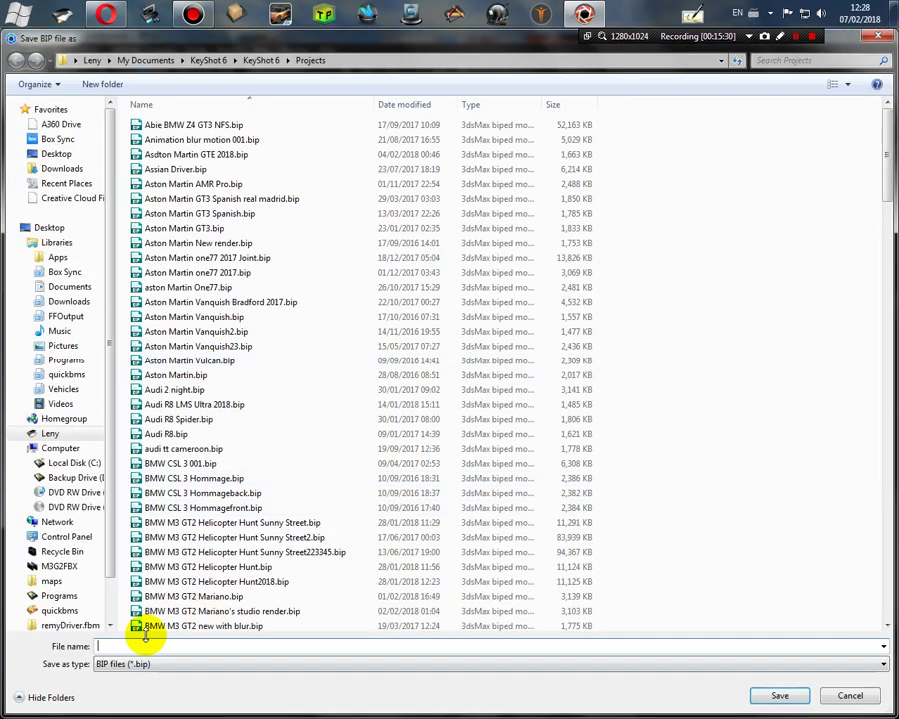
type("B")
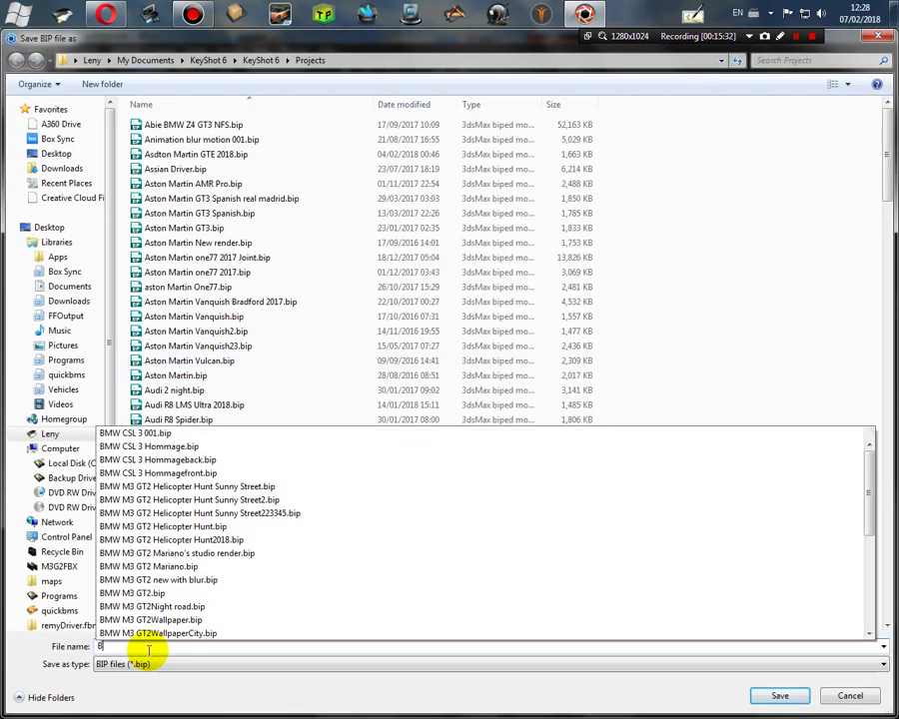
type("MW")
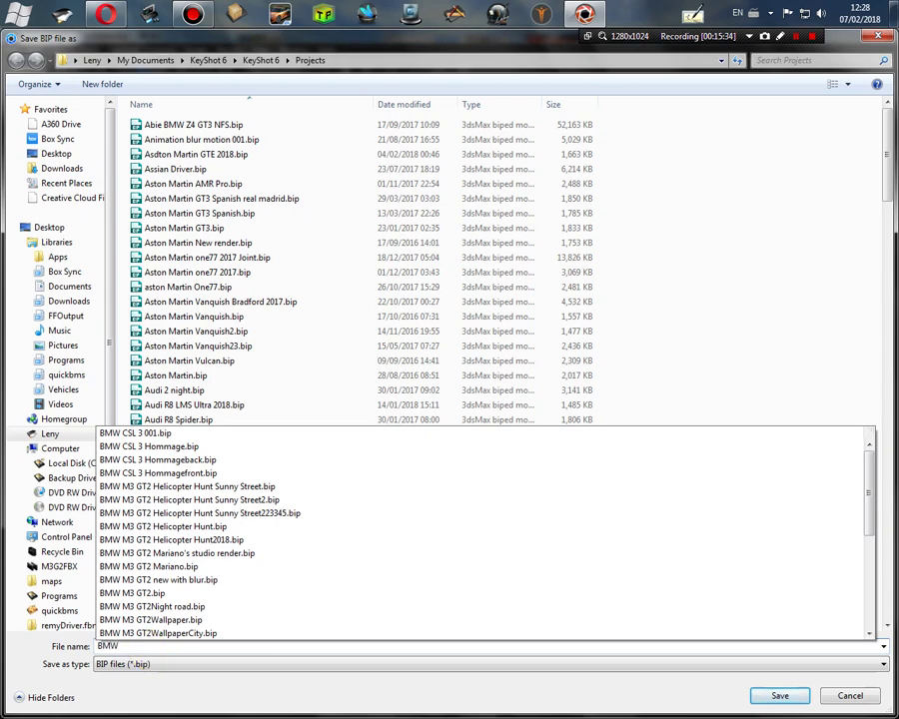
type(" M3 GT")
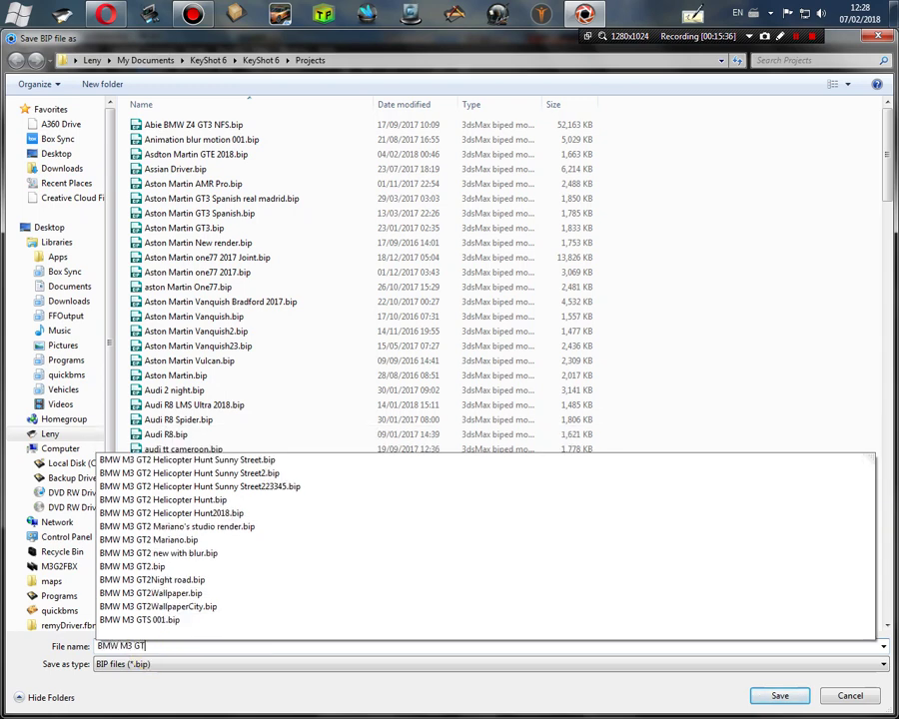
type("2")
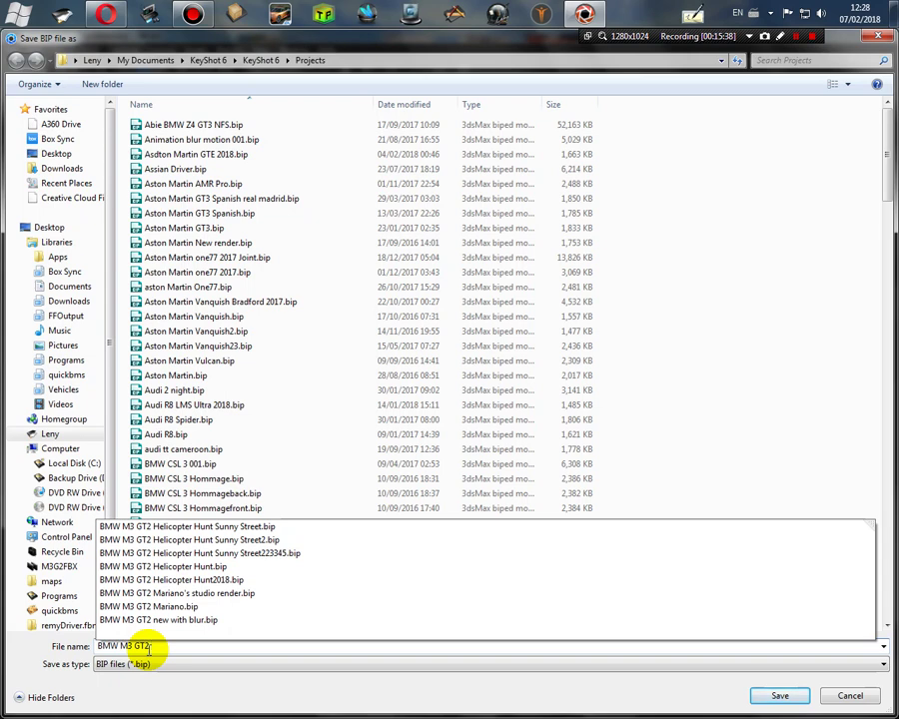
type("FBX files")
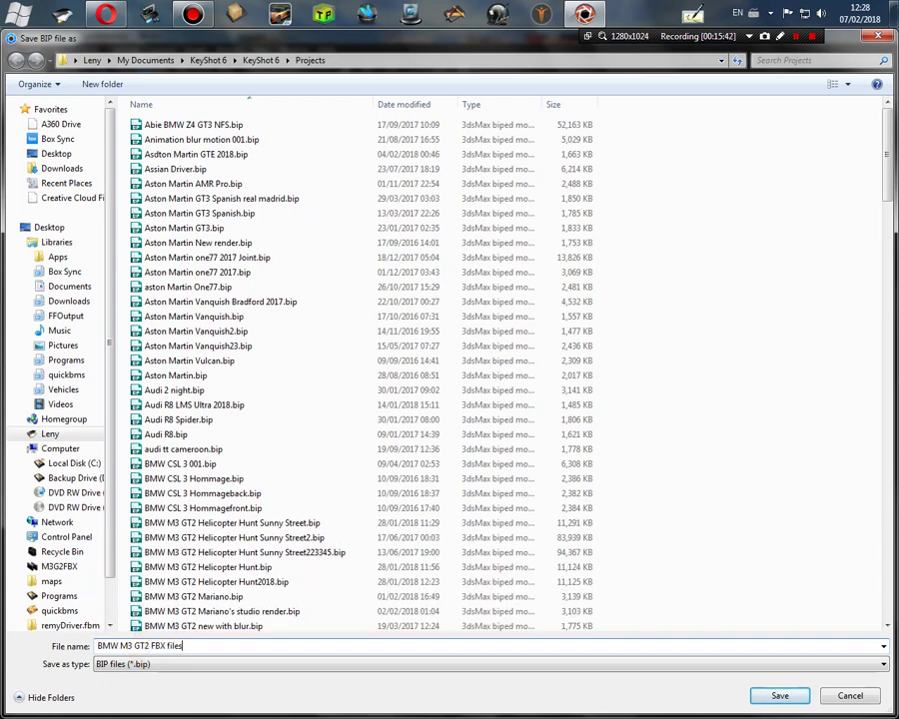
key("Escape")
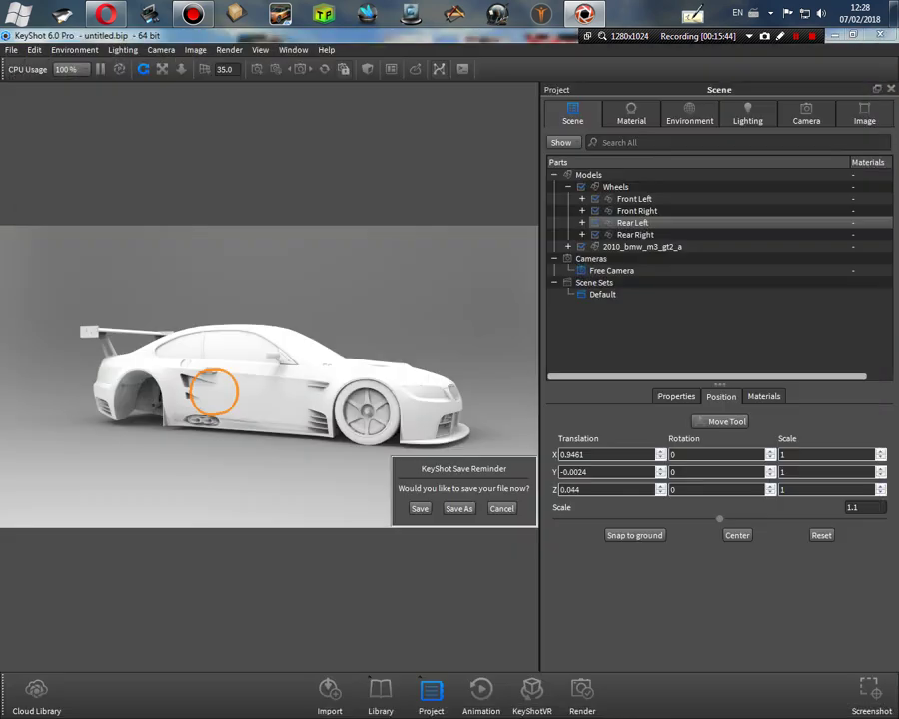
left_click(211, 392)
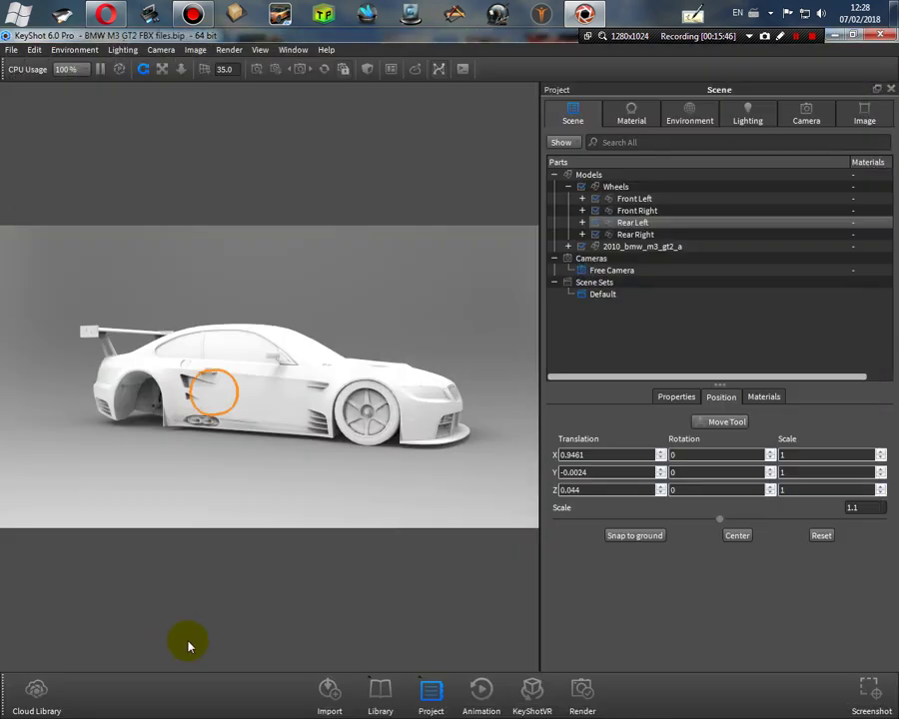
Step: Set the Rear Right wheel's overall scale to 1.1 and snap it to the ground
left_click(729, 237)
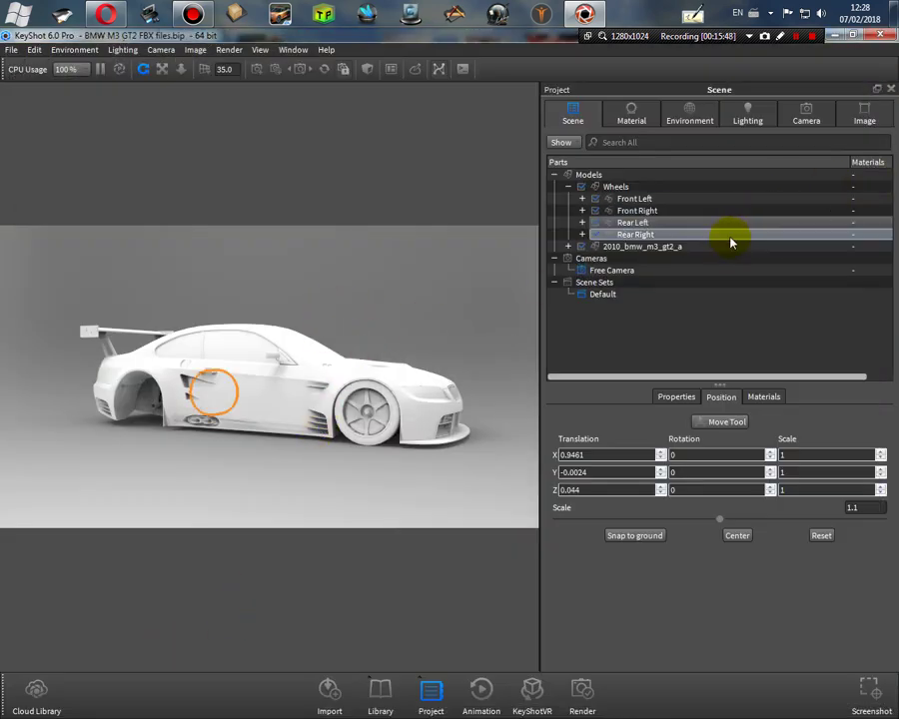
left_click(725, 423)
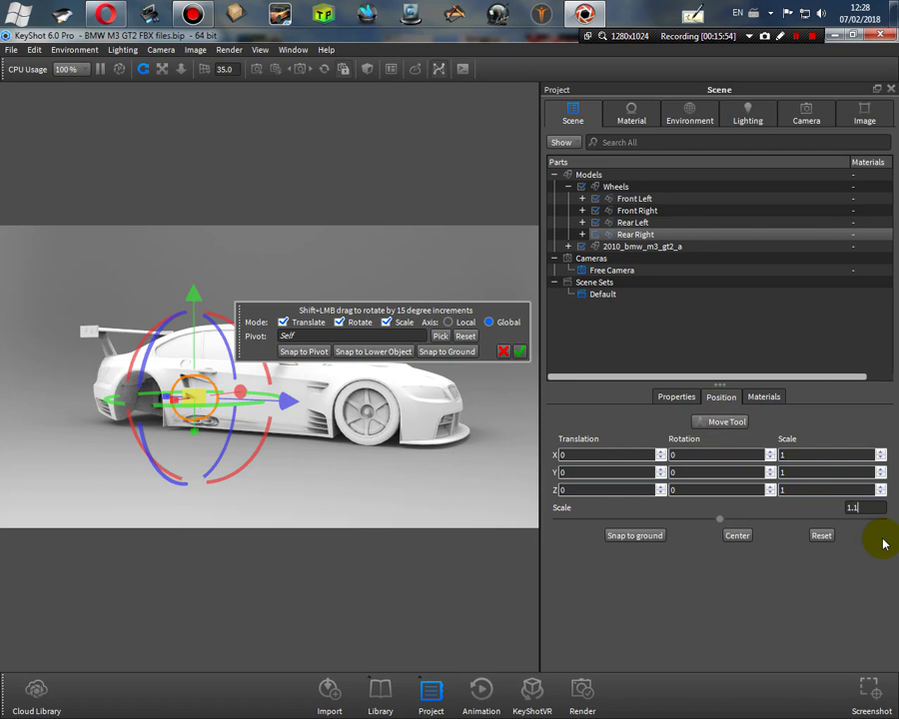
left_click(821, 536)
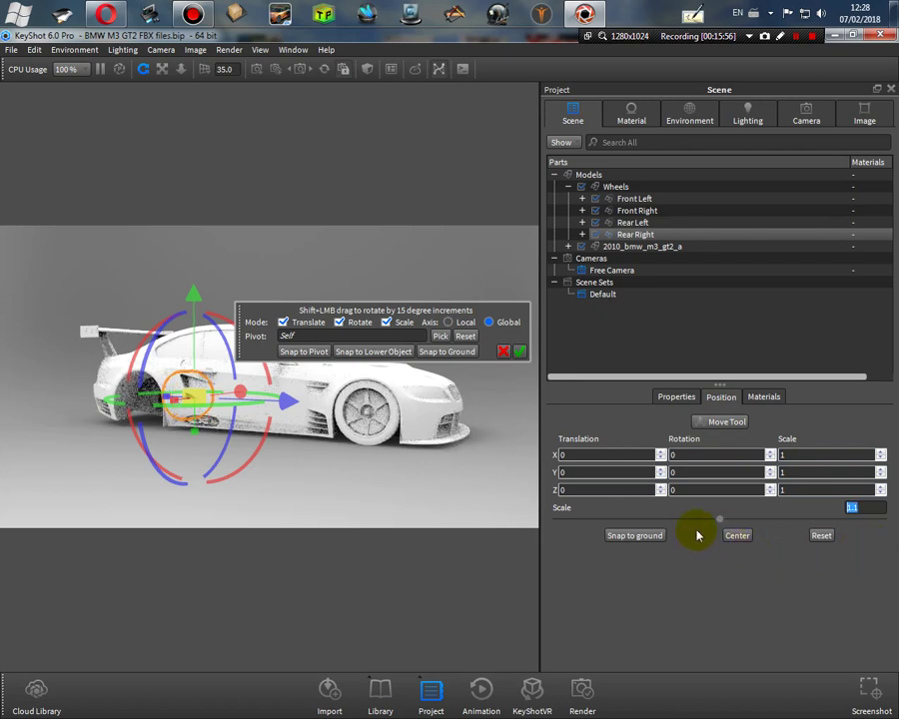
left_click(632, 536)
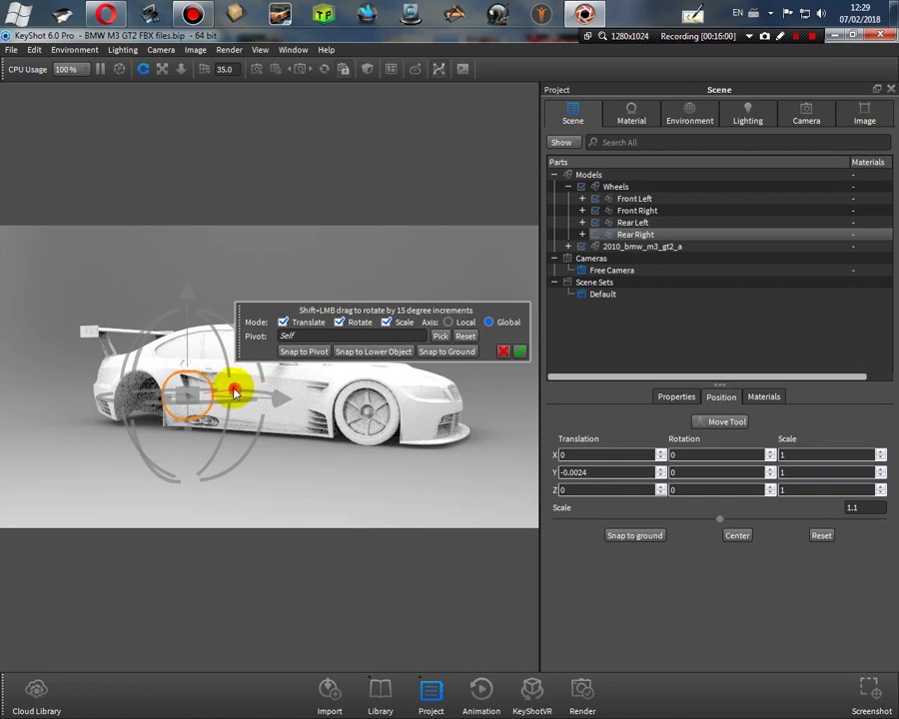
Step: Move the Rear Right wheel into the car's rear right arch, at about X -0.956 and Z 0.039, and accept the move
left_click_drag(235, 393, 115, 427)
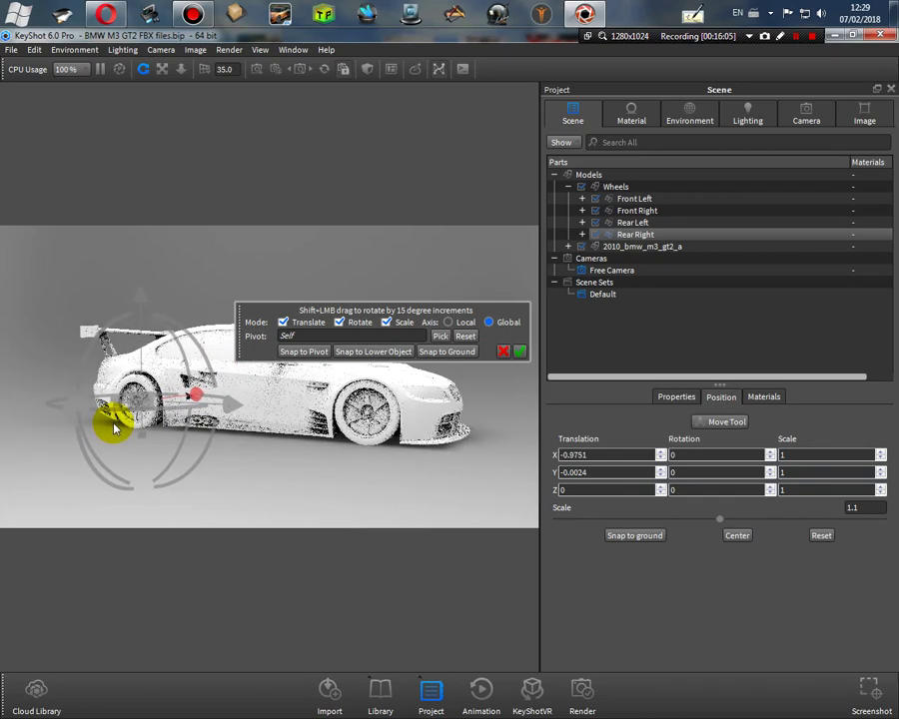
left_click_drag(231, 402, 230, 395)
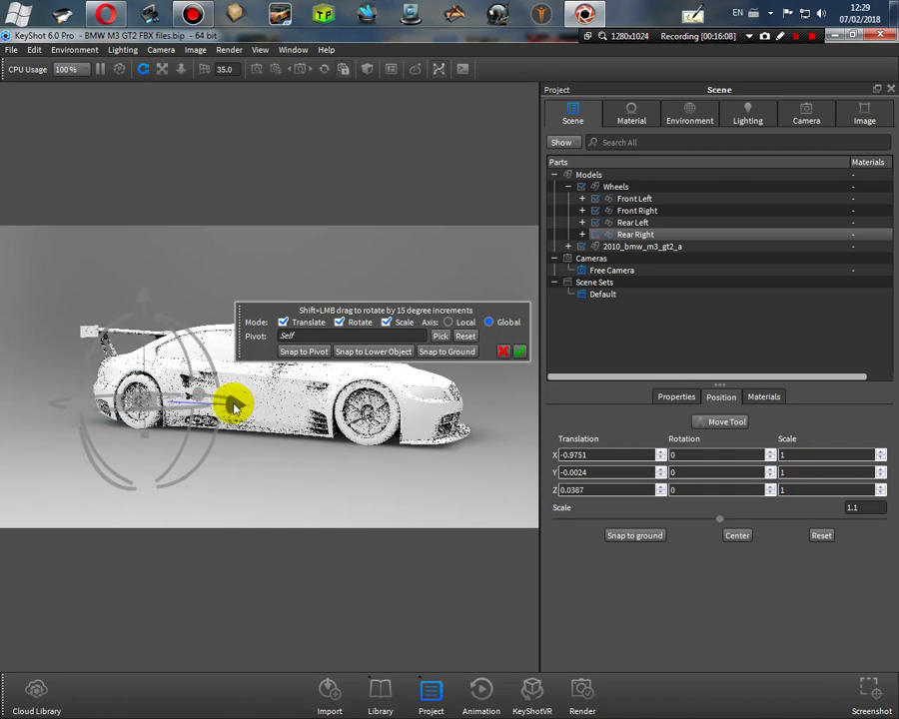
left_click_drag(61, 323, 244, 389)
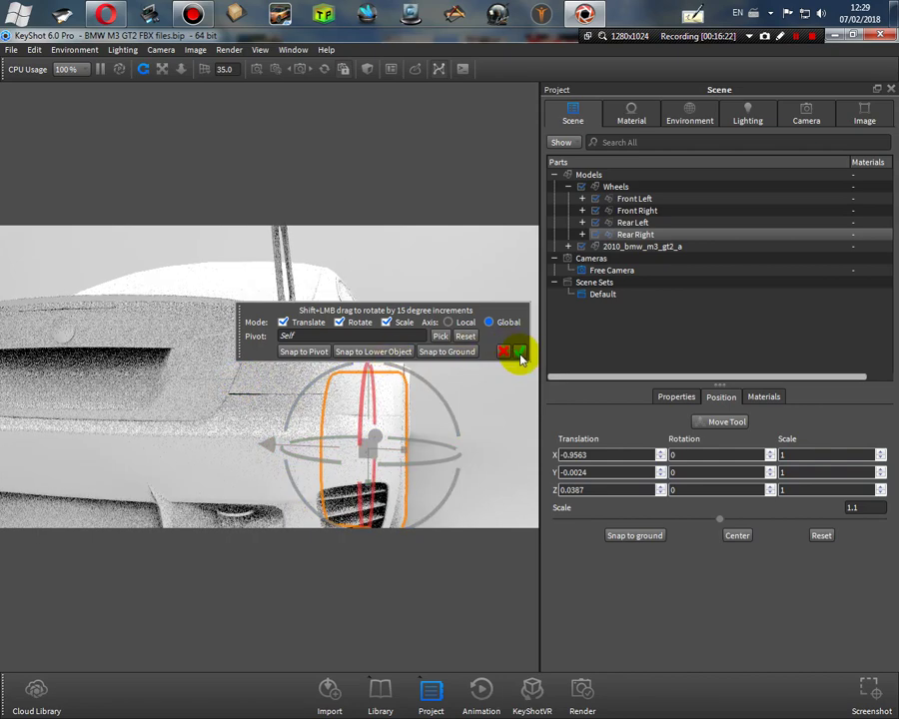
left_click(520, 358)
Step: Delete the two parts LOD_A_WHEEL_BLUR_mm_wheel_blur and LOD_A_WHEEL_BLUR_mm_wheel from the Front Left wheel
scroll(465, 410, "down", 5)
left_click_drag(399, 414, 121, 424)
left_click_drag(409, 451, 273, 452)
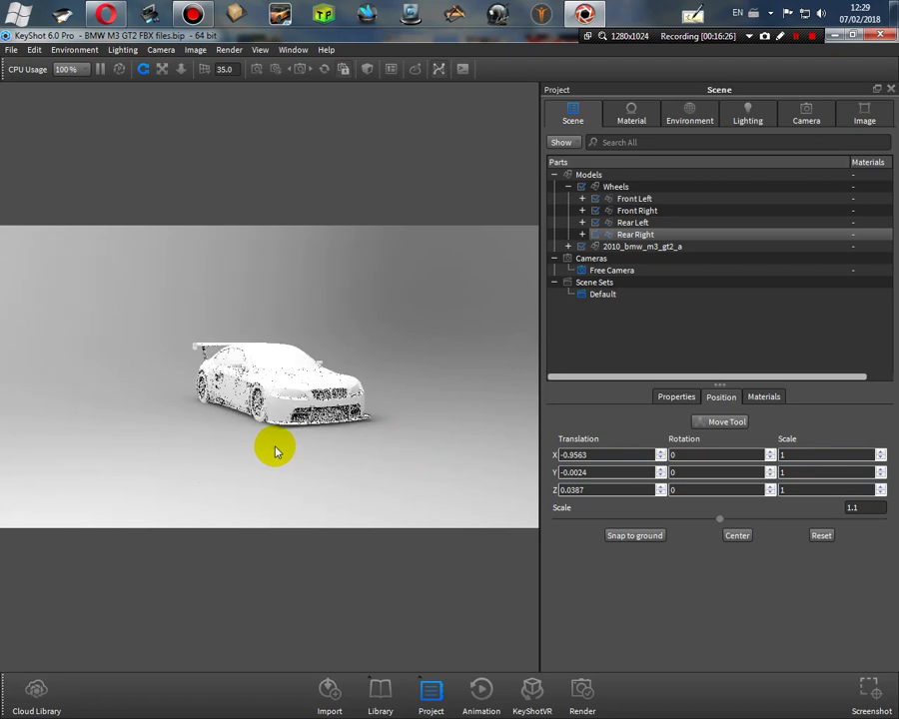
scroll(290, 379, "up", 5)
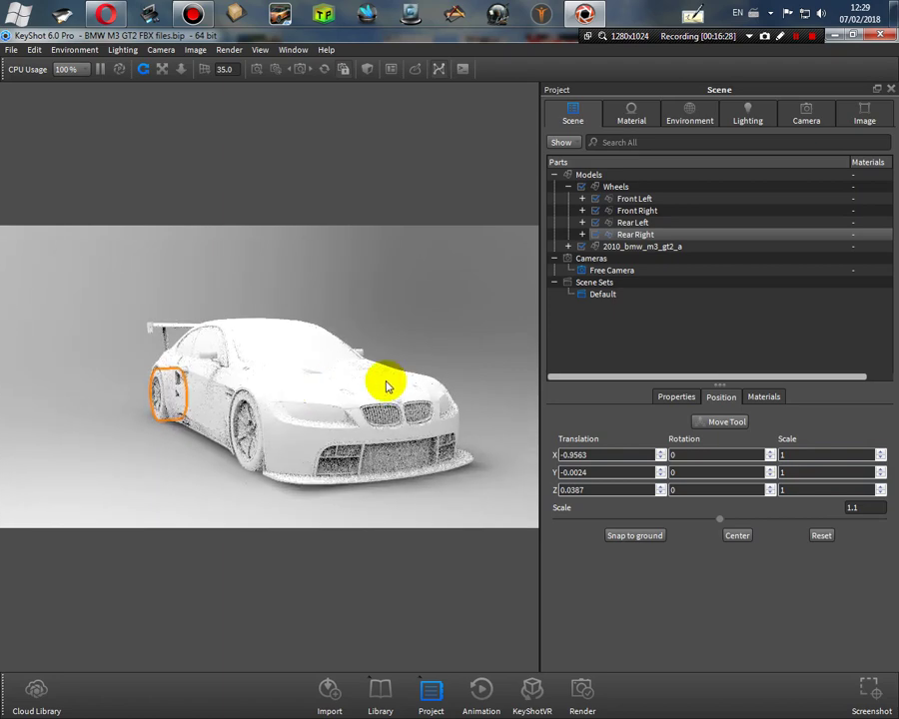
left_click(582, 198)
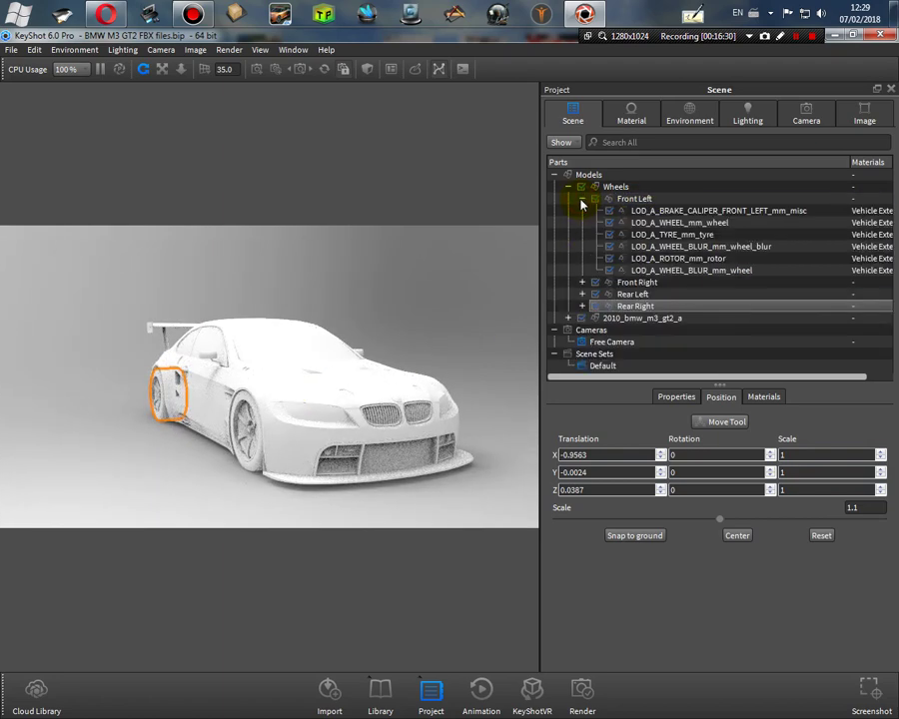
left_click(736, 250)
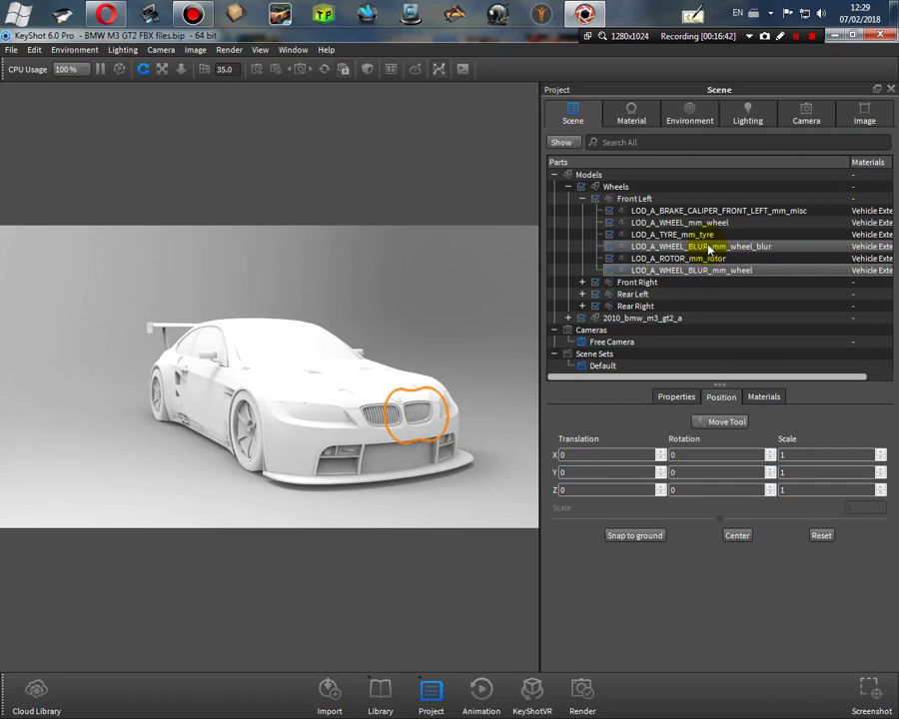
right_click(710, 246)
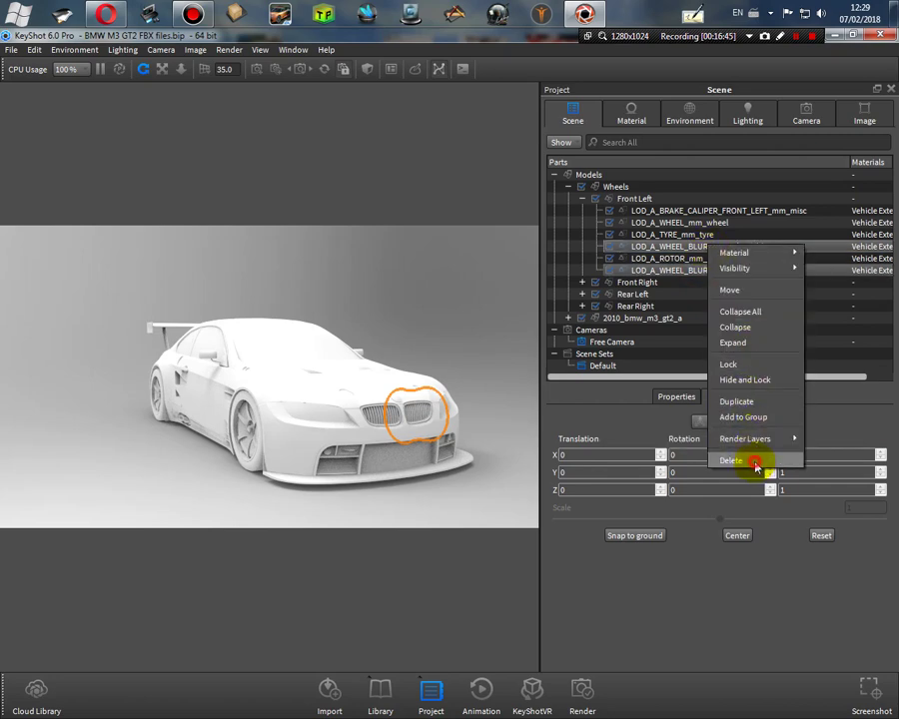
left_click(731, 461)
left_click(497, 397)
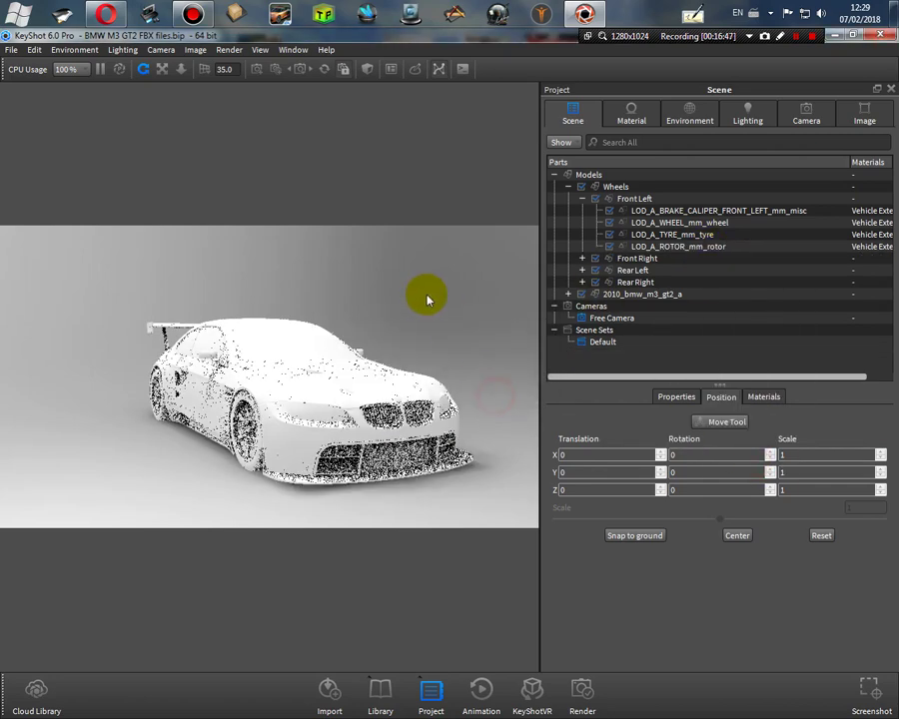
Step: Delete both LOD_A_WHEEL_BLUR parts from the Front Right wheel group
left_click_drag(425, 296, 197, 402)
scroll(190, 420, "up", 5)
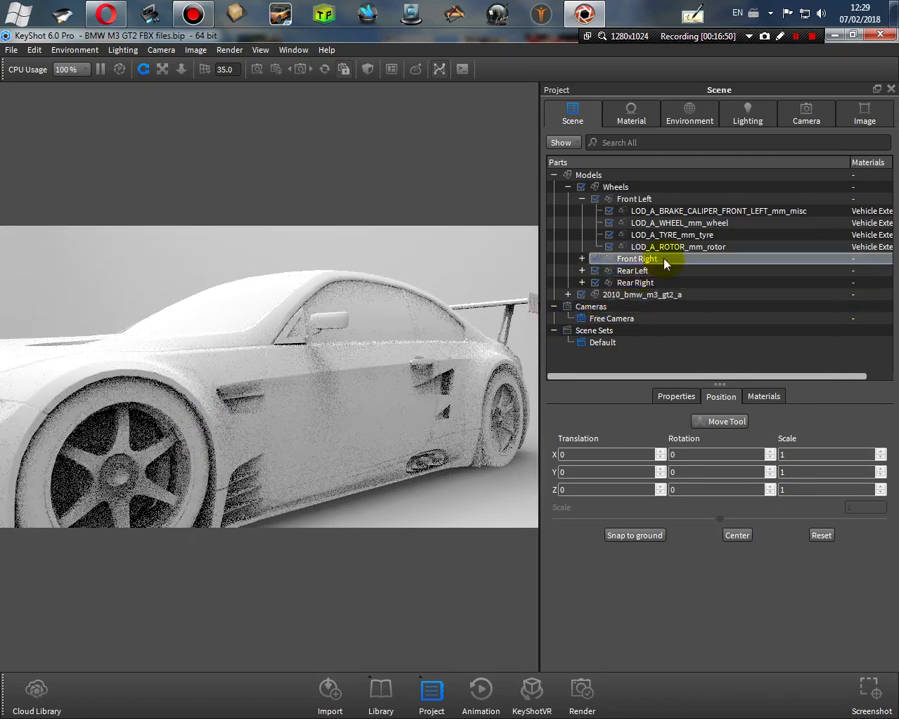
left_click(582, 199)
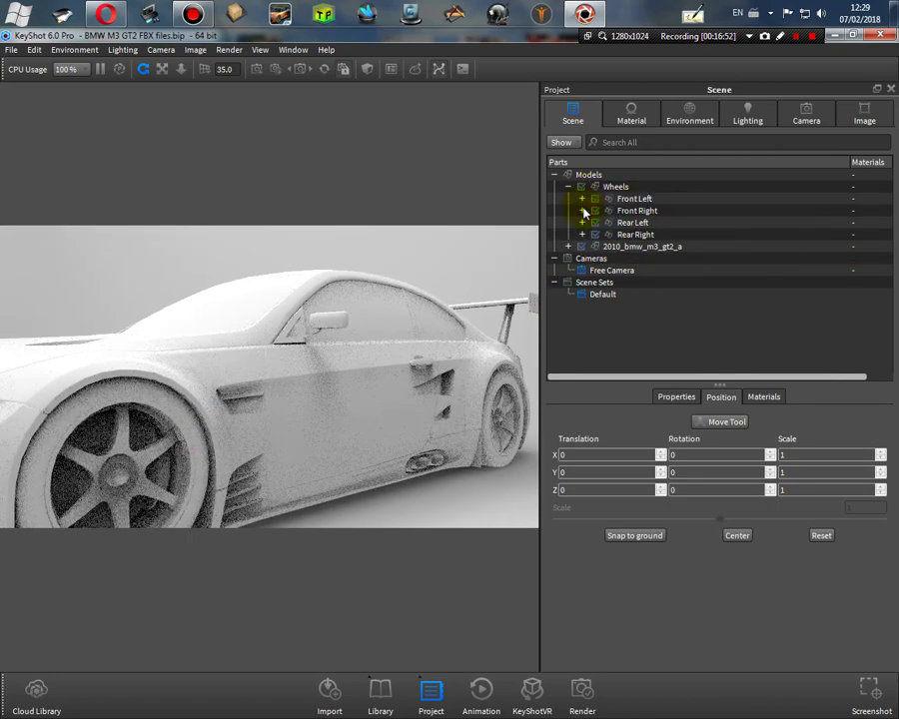
left_click(582, 211)
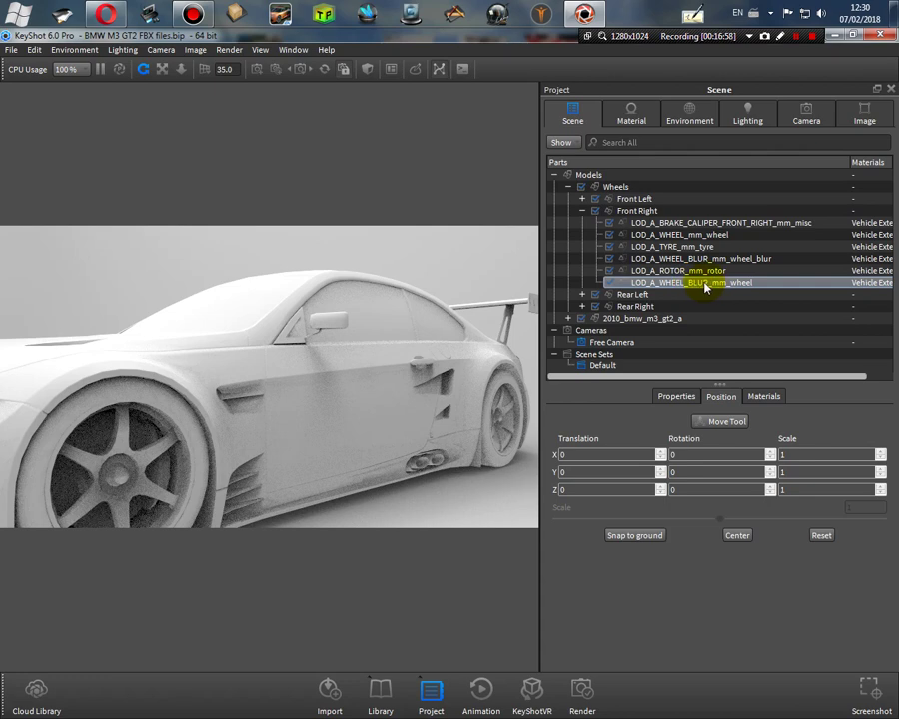
left_click(649, 282)
left_click(654, 258, "ctrl")
right_click(711, 259)
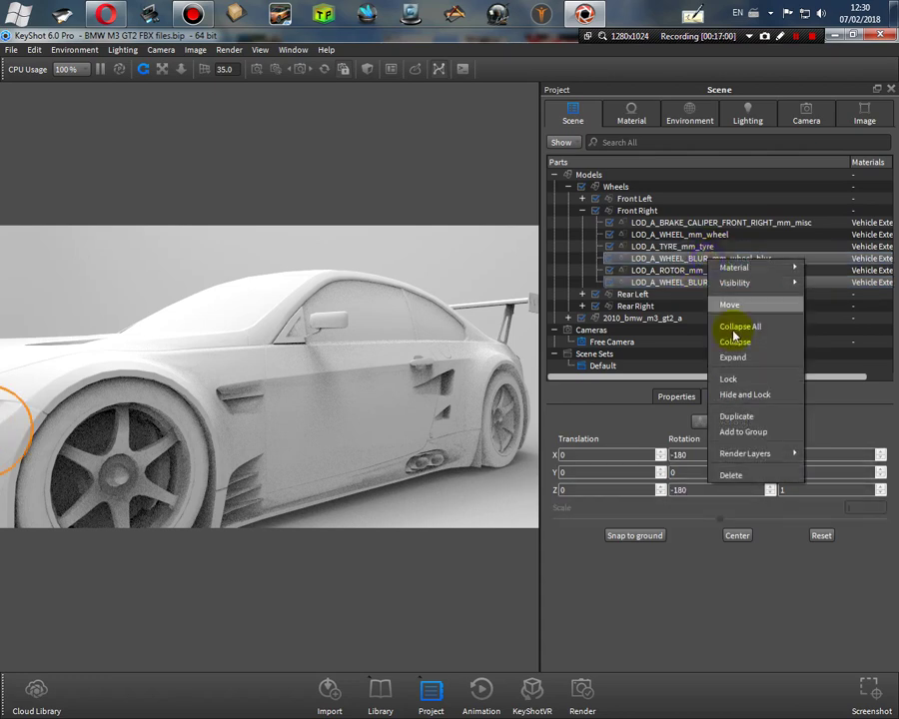
left_click(742, 476)
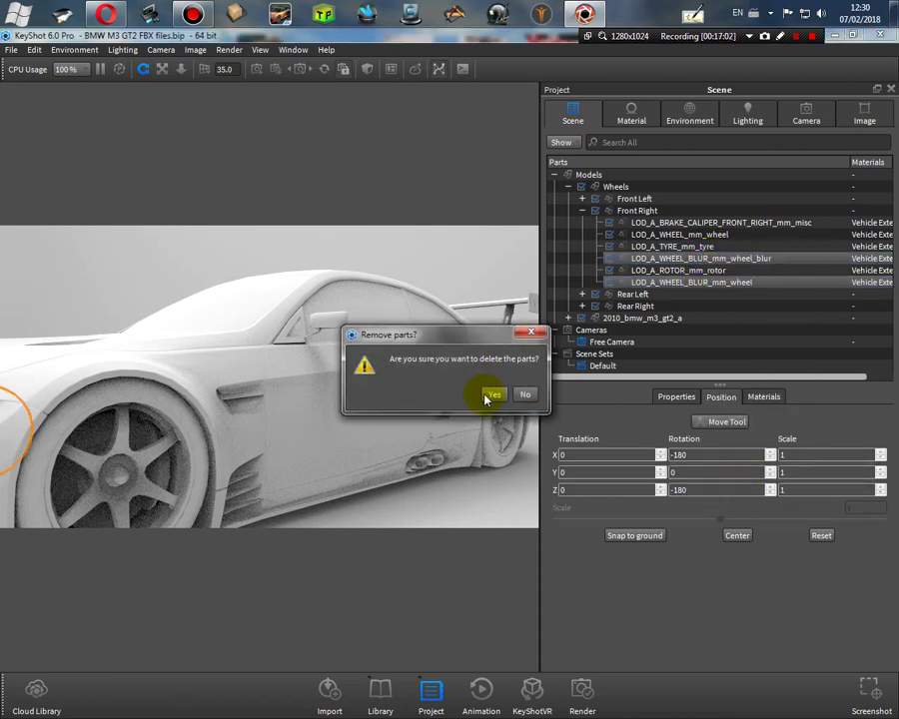
left_click(490, 395)
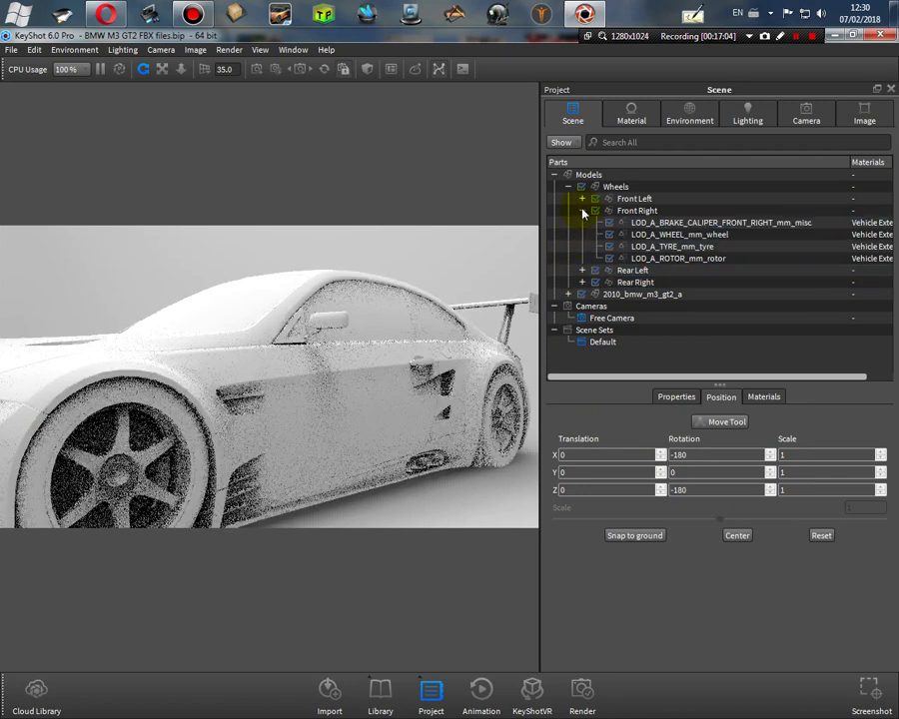
Step: Delete the wheel_blur and wheel versions of LOD_A_WHEEL_BLUR_mm from the Rear Left wheel group
left_click(582, 211)
left_click(586, 224)
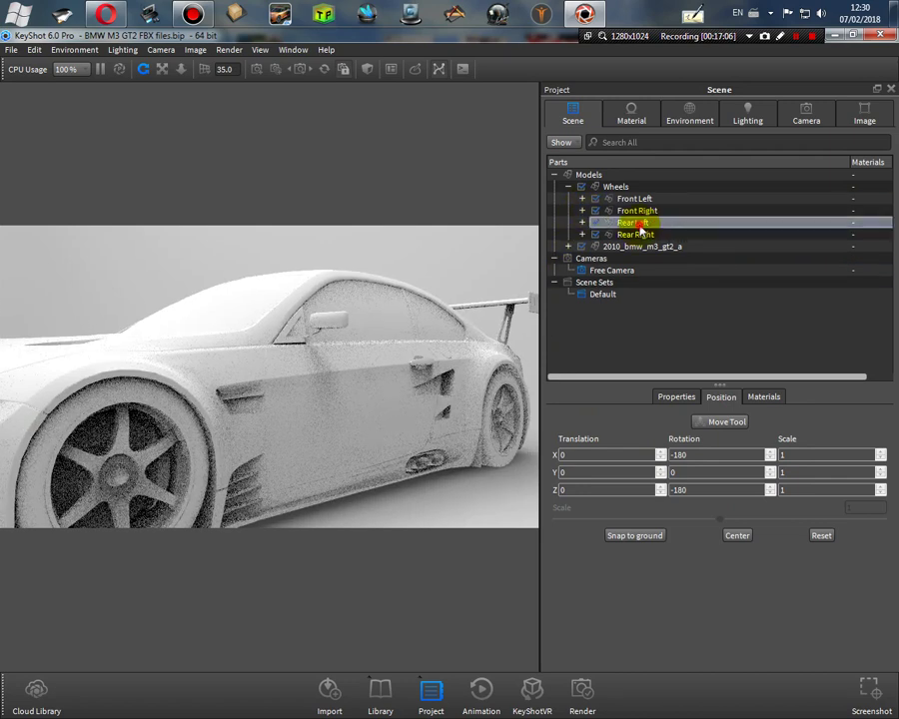
left_click(583, 223)
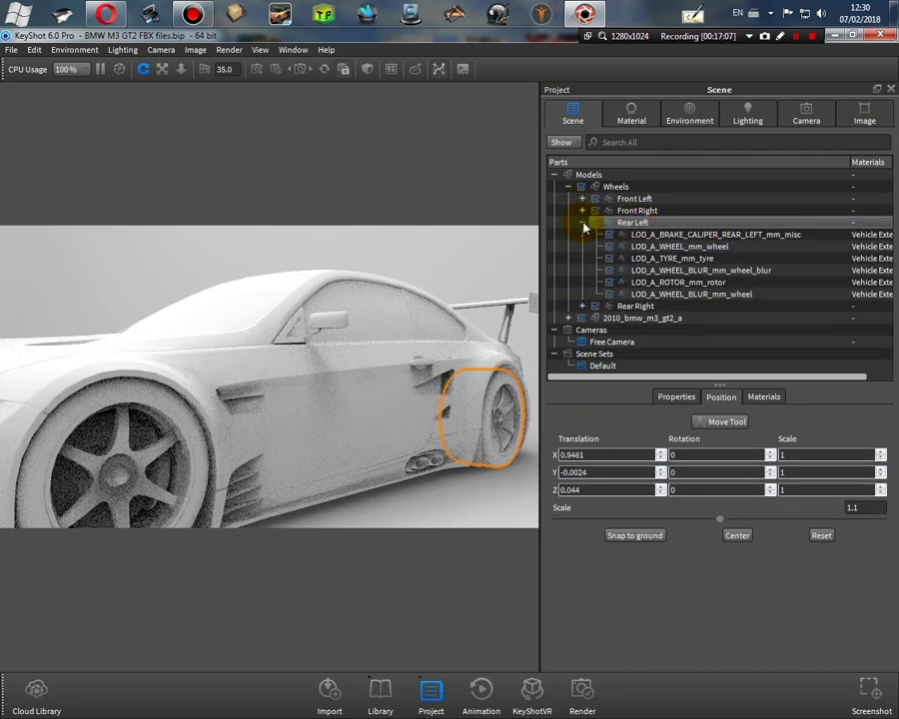
left_click(722, 270)
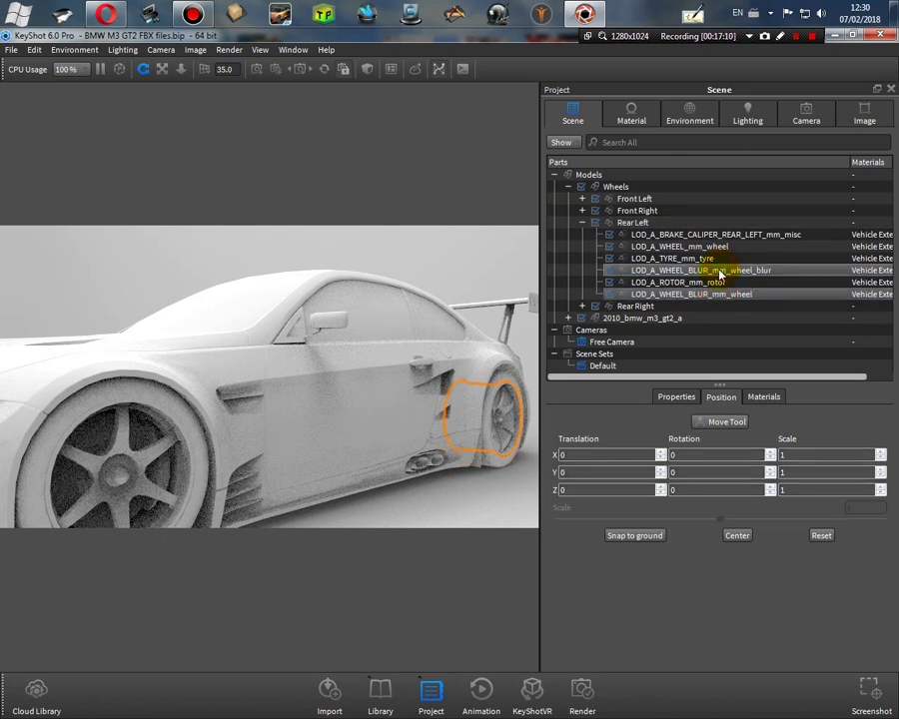
right_click(722, 272)
left_click(743, 487)
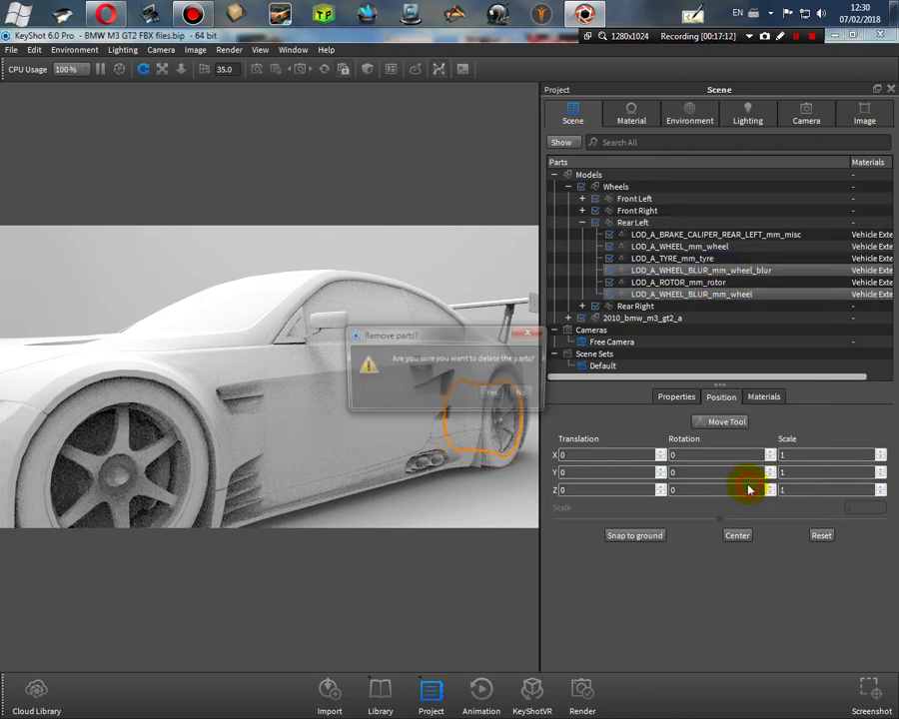
left_click(496, 395)
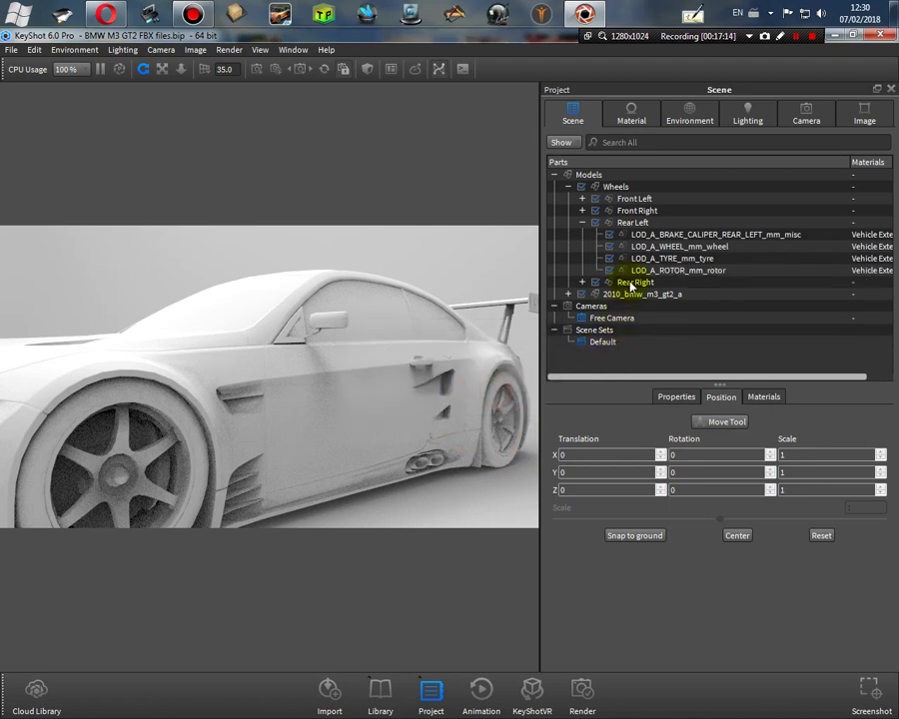
Step: Remove the two LOD_A_WHEEL_BLUR parts from the Rear Right wheel group
left_click(582, 222)
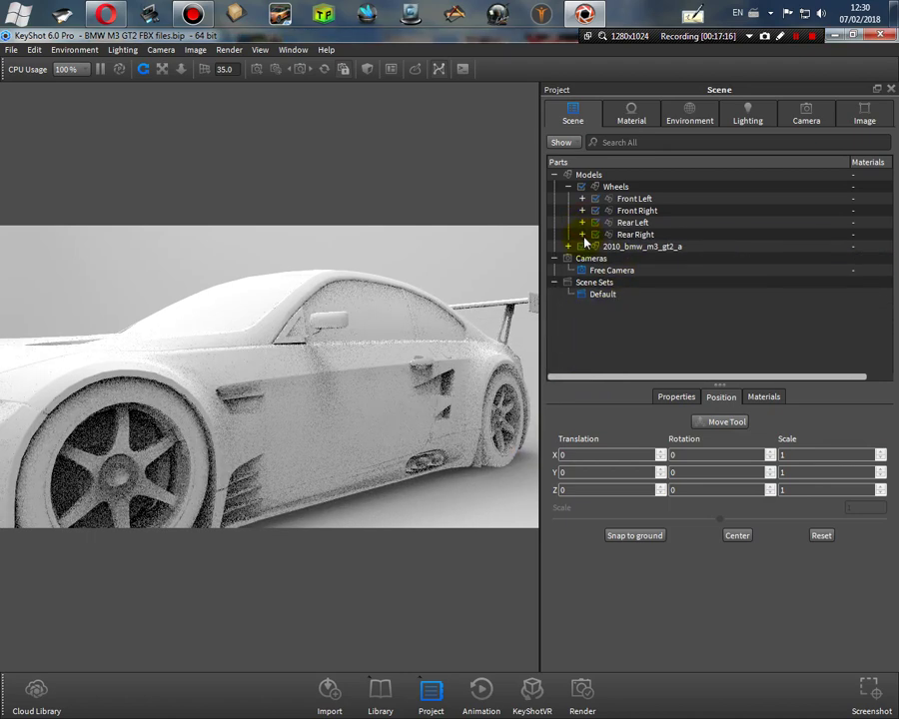
left_click(582, 235)
left_click(684, 307)
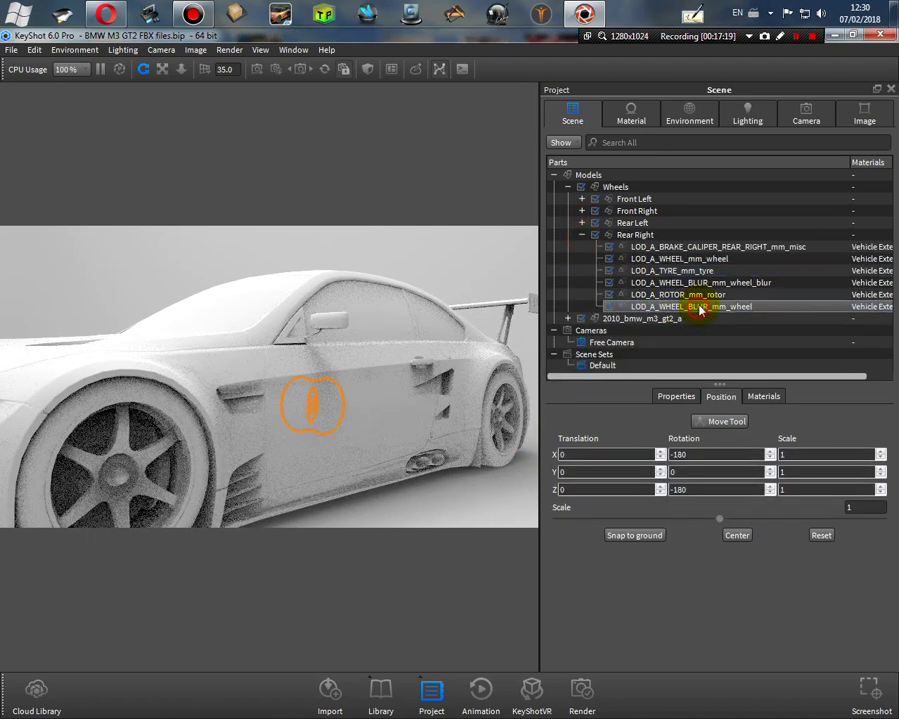
left_click(664, 282)
right_click(718, 286)
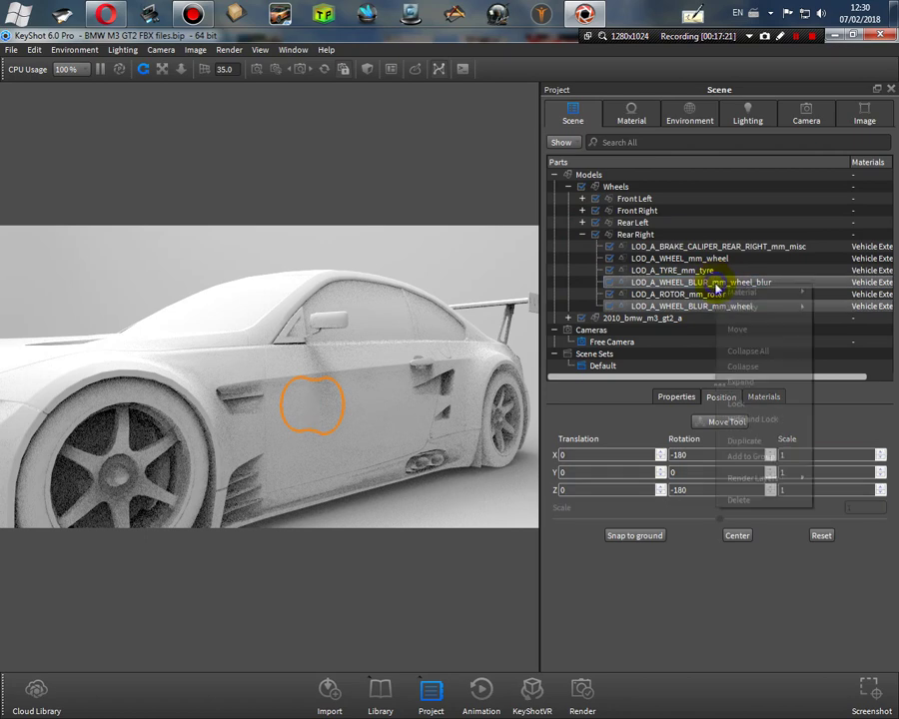
left_click(743, 499)
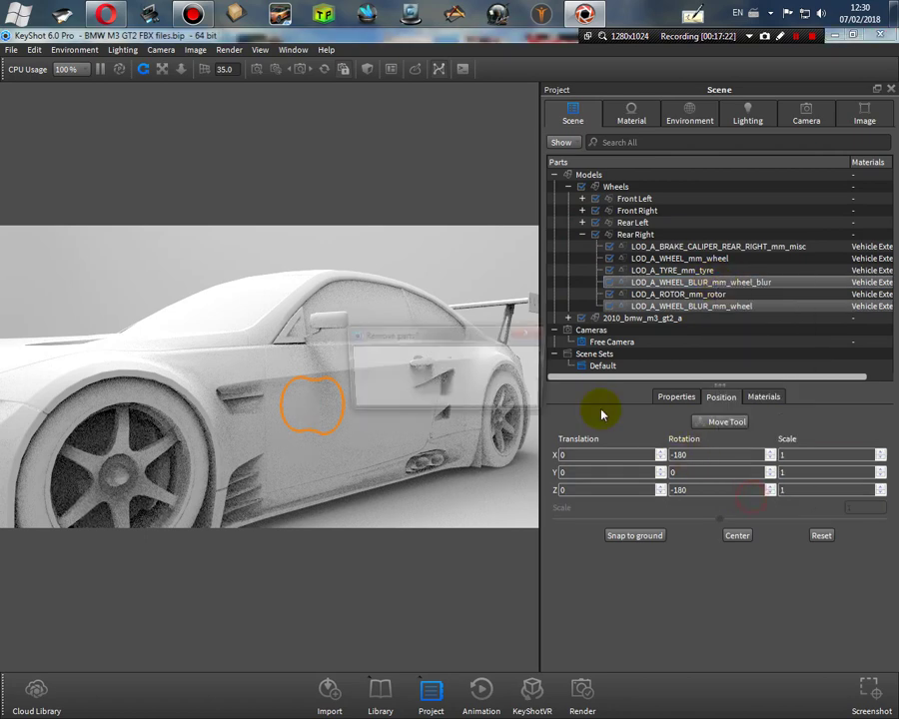
left_click(493, 394)
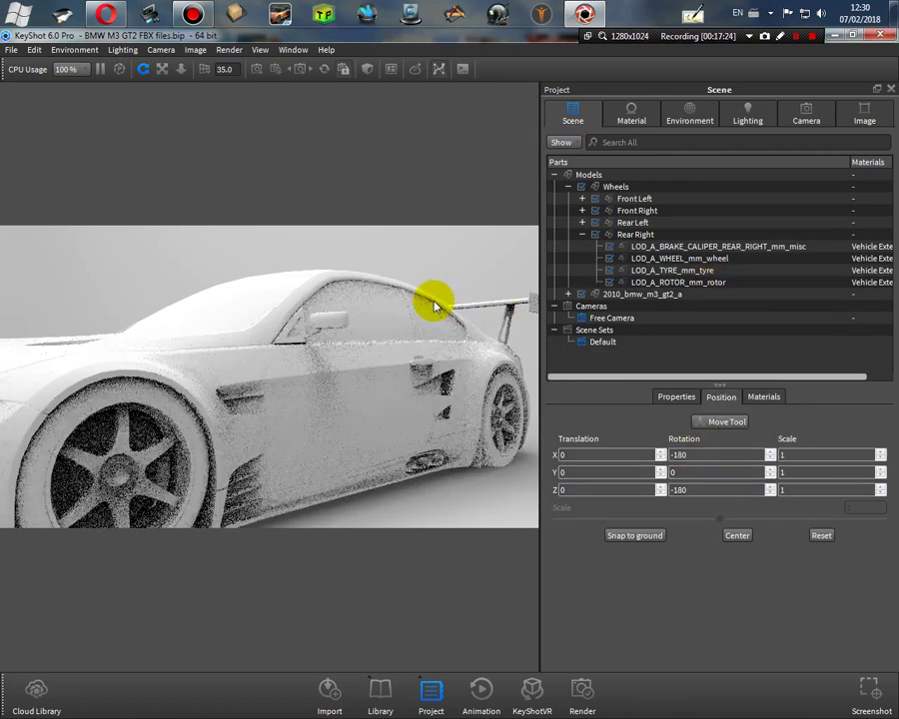
Step: Change the material type of the car body's Vehicle Exterior_mm_ext material to Metallic Paint
scroll(427, 301, "down", 5)
left_click_drag(427, 301, 381, 334)
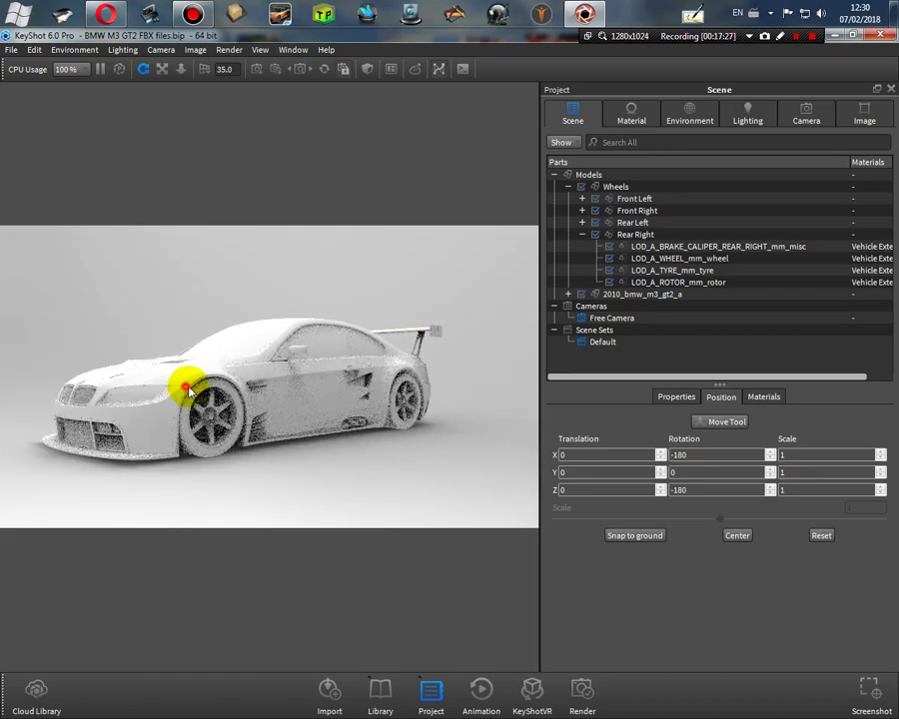
left_click_drag(187, 391, 475, 447)
double_click(333, 427)
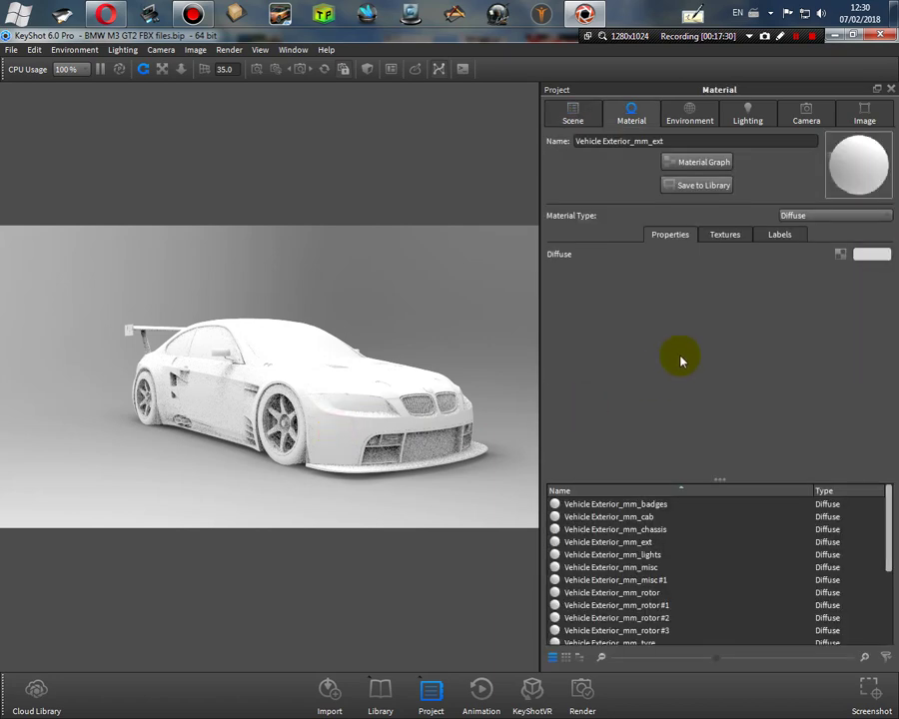
left_click(823, 215)
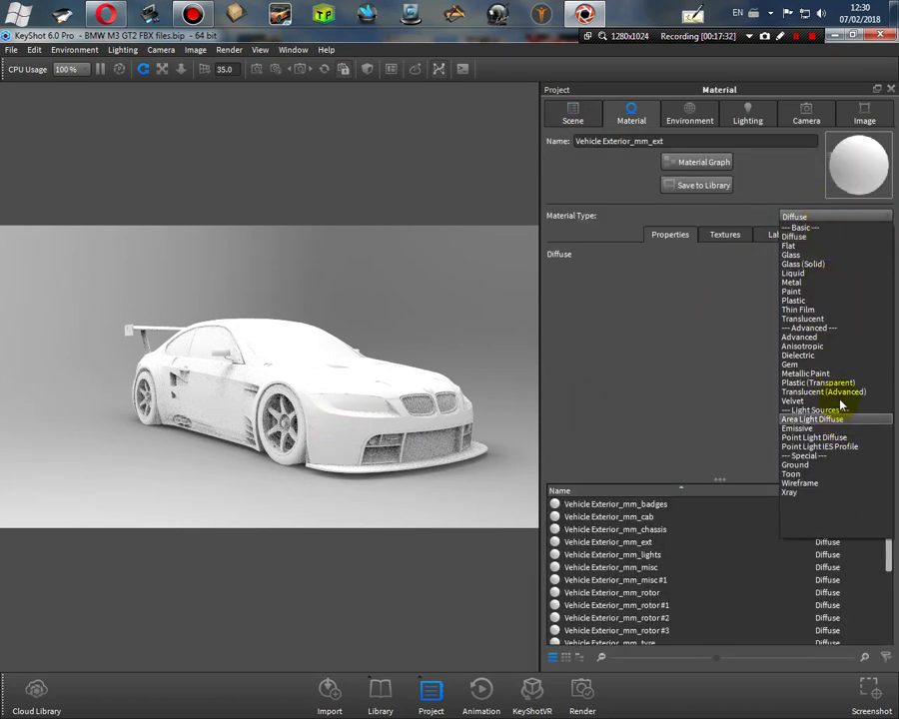
left_click(843, 375)
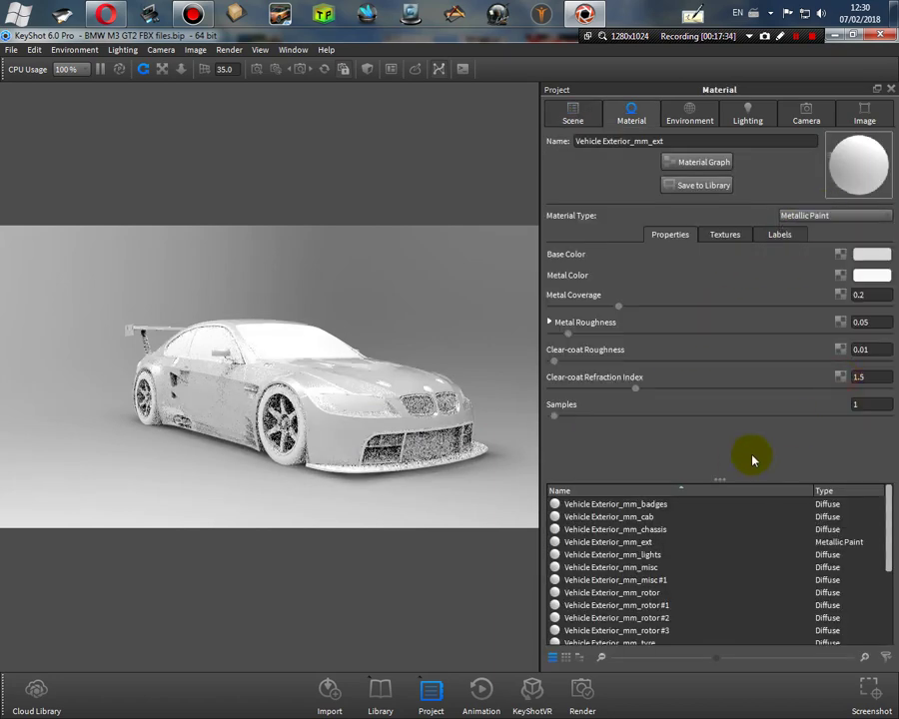
Step: Change the material type of the windshield's Vehicle Exterior_mm_windows material to Glass
left_click_drag(440, 364, 191, 362)
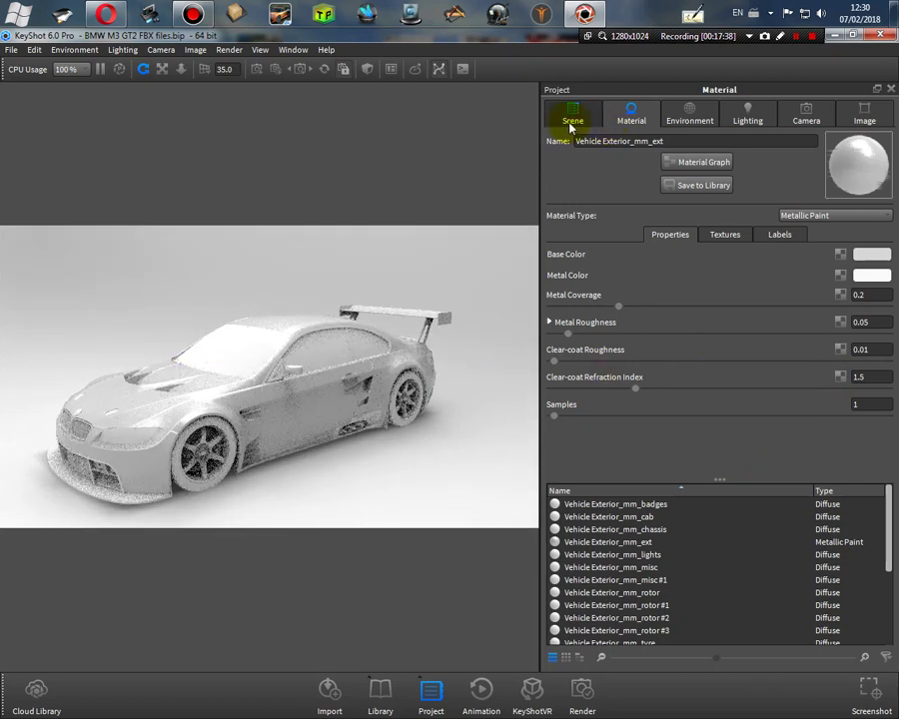
double_click(249, 361)
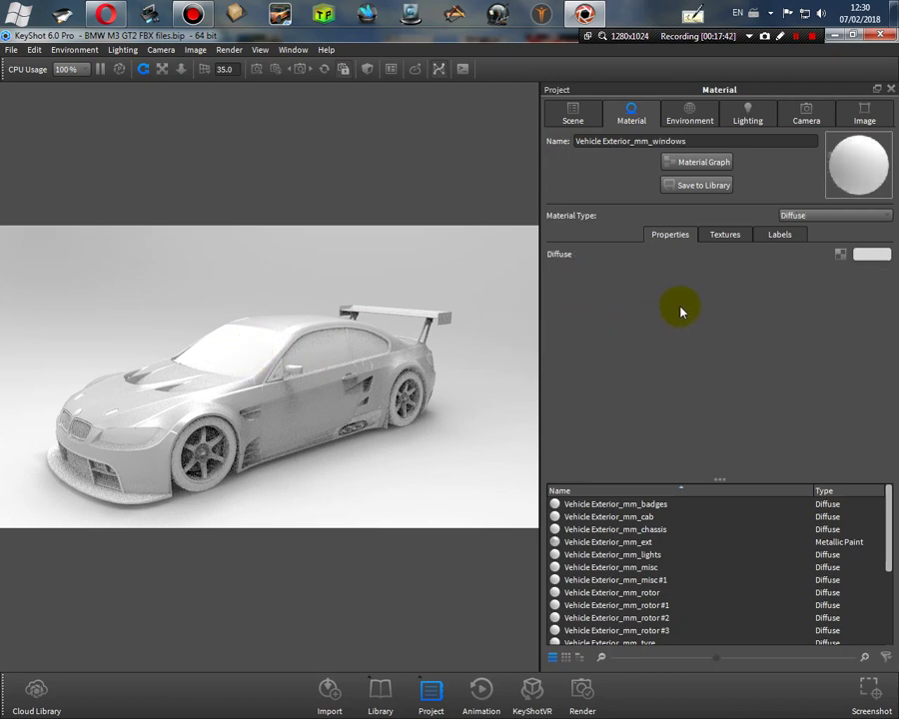
left_click(834, 217)
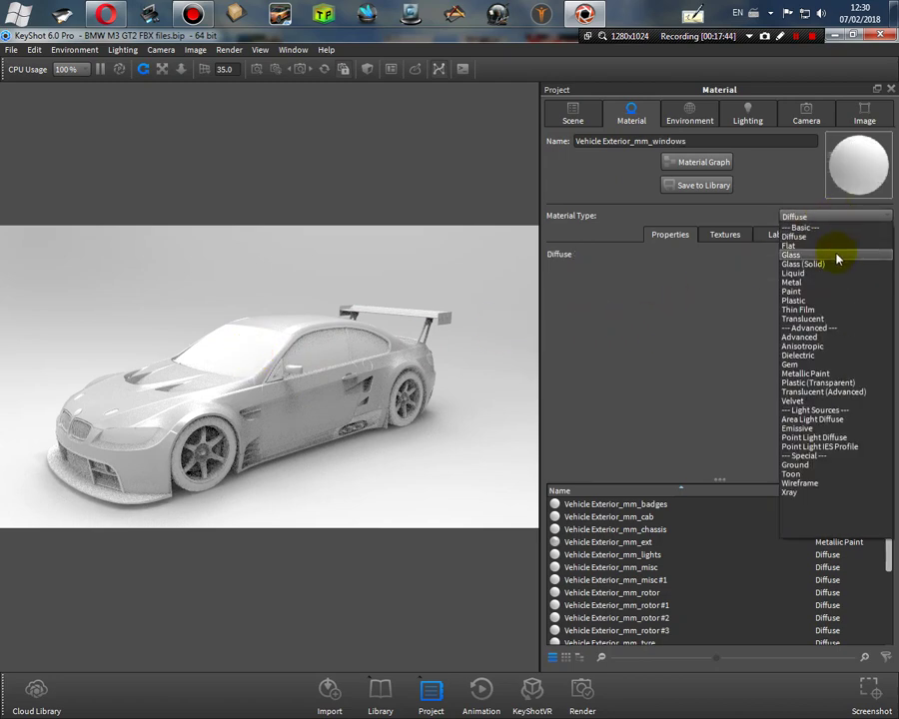
left_click(836, 256)
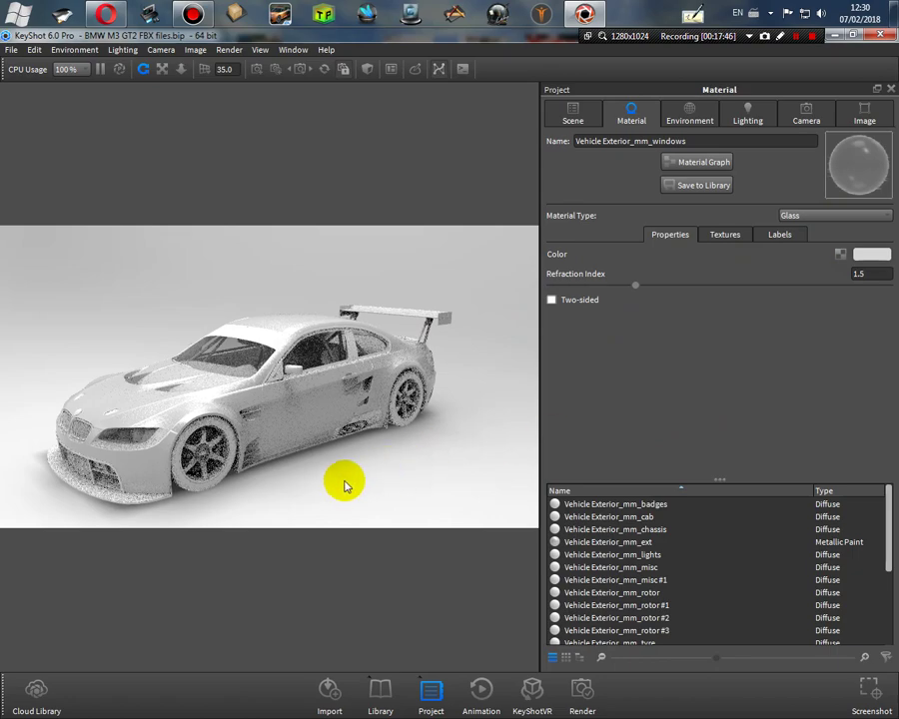
Step: Set the base color of the body's metallic paint to dark brown, RGB 53, 24, 12
left_click_drag(302, 486, 437, 483)
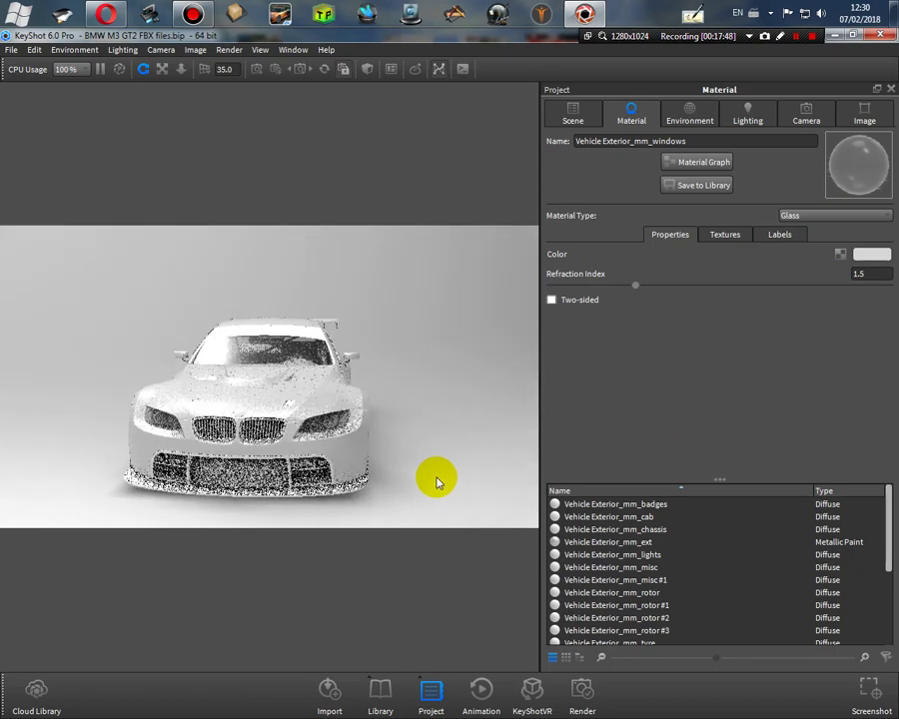
double_click(317, 394)
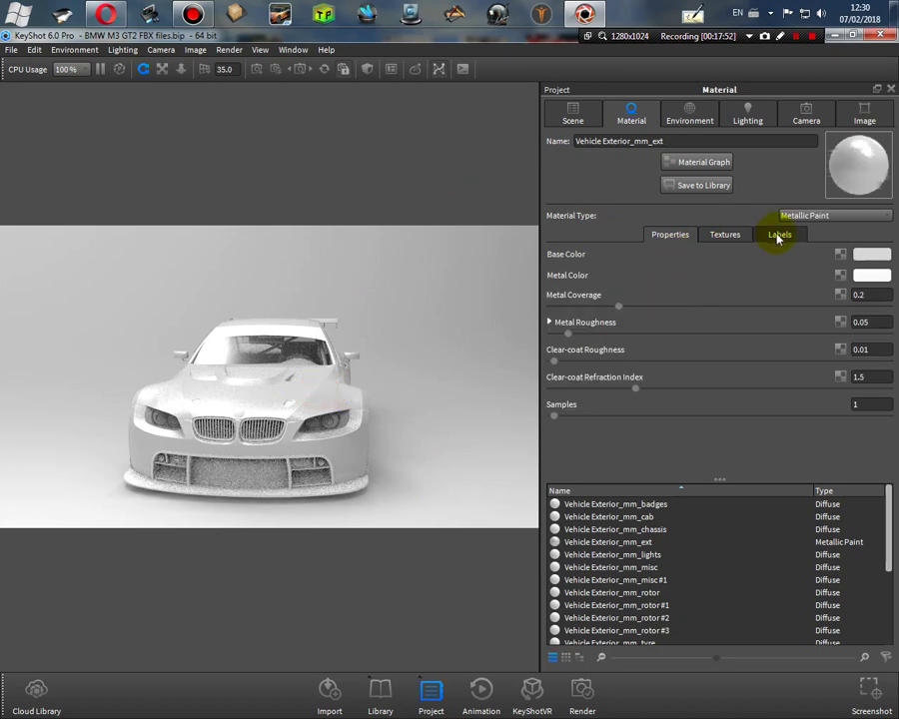
left_click(868, 254)
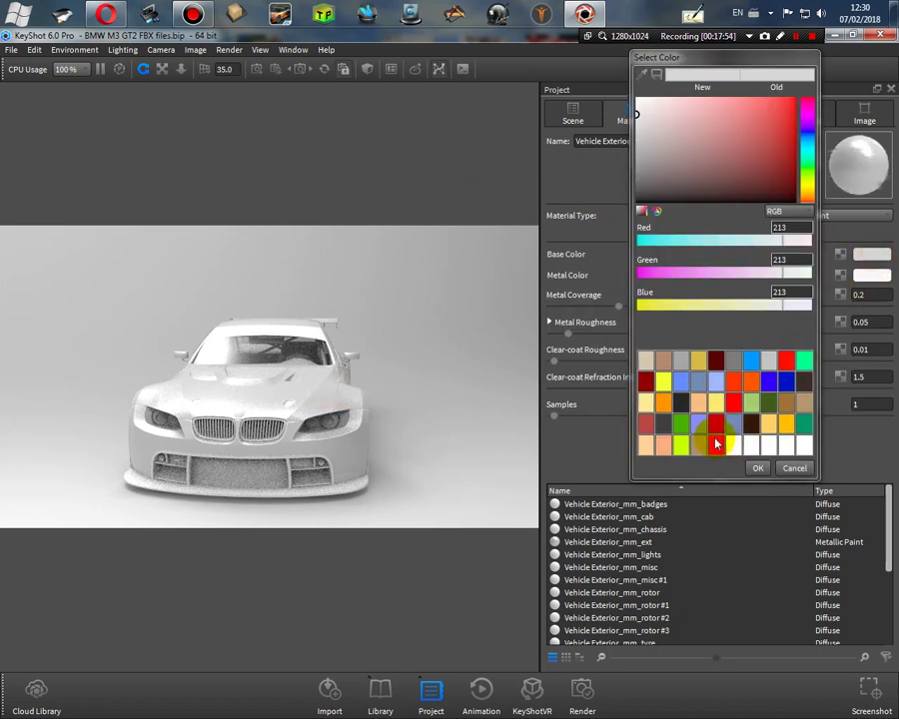
left_click(750, 424)
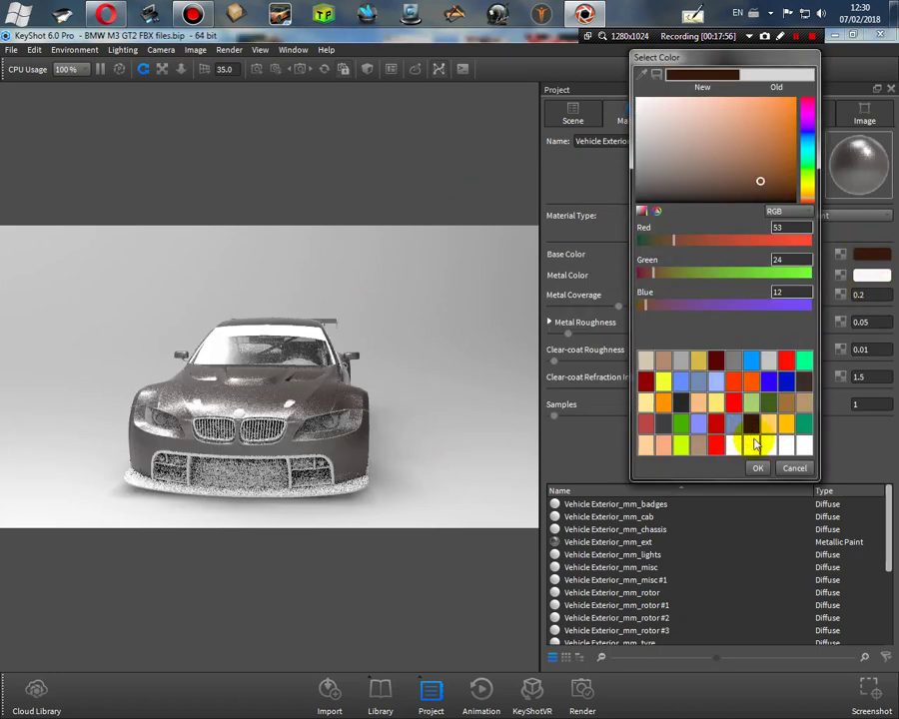
left_click(757, 468)
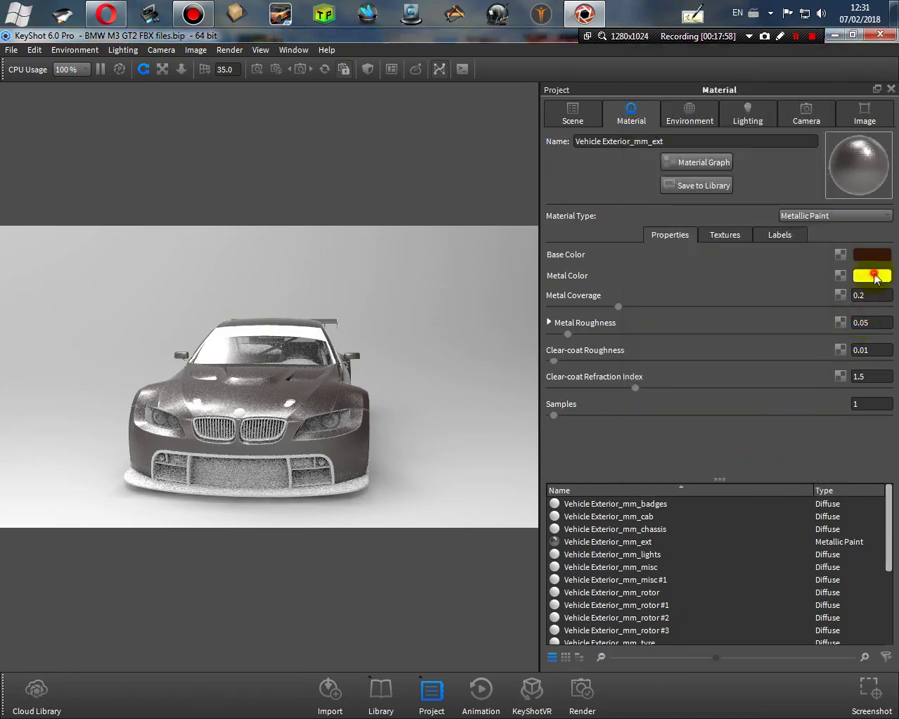
Step: Set the metal color of the body's metallic paint to orange, RGB 254, 88, 0
left_click(874, 276)
left_click(750, 403)
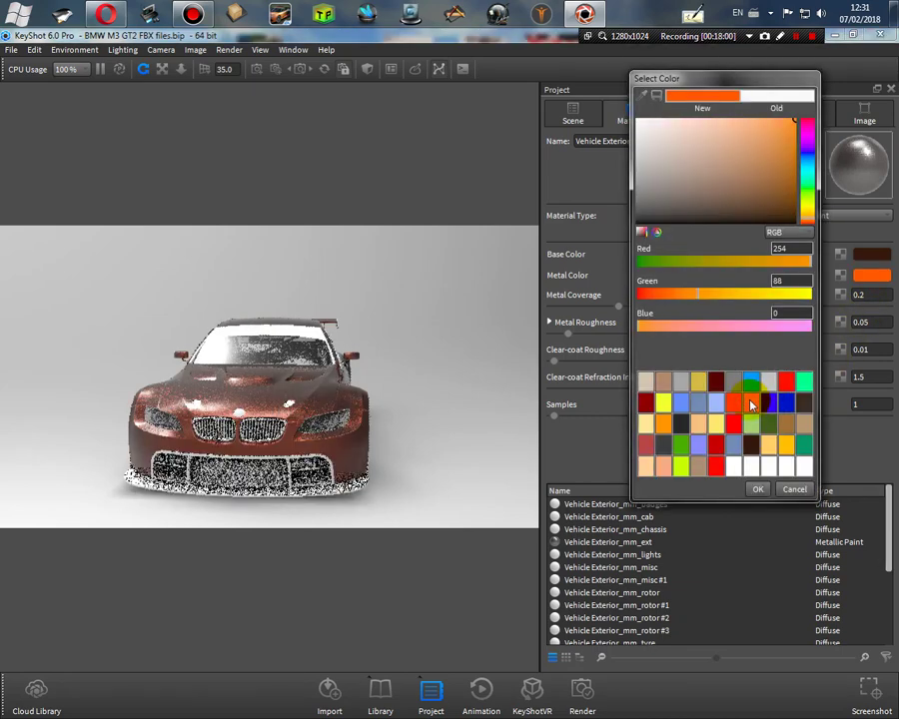
left_click(757, 488)
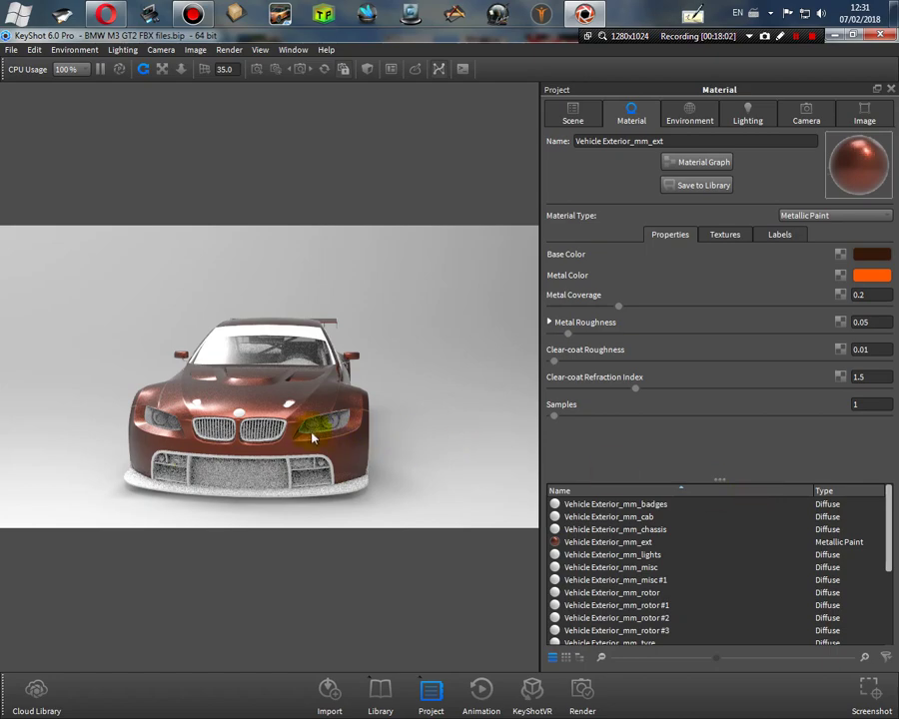
Step: Copy the Tire material from the library's soft rubber plastics
left_click_drag(312, 437, 373, 462)
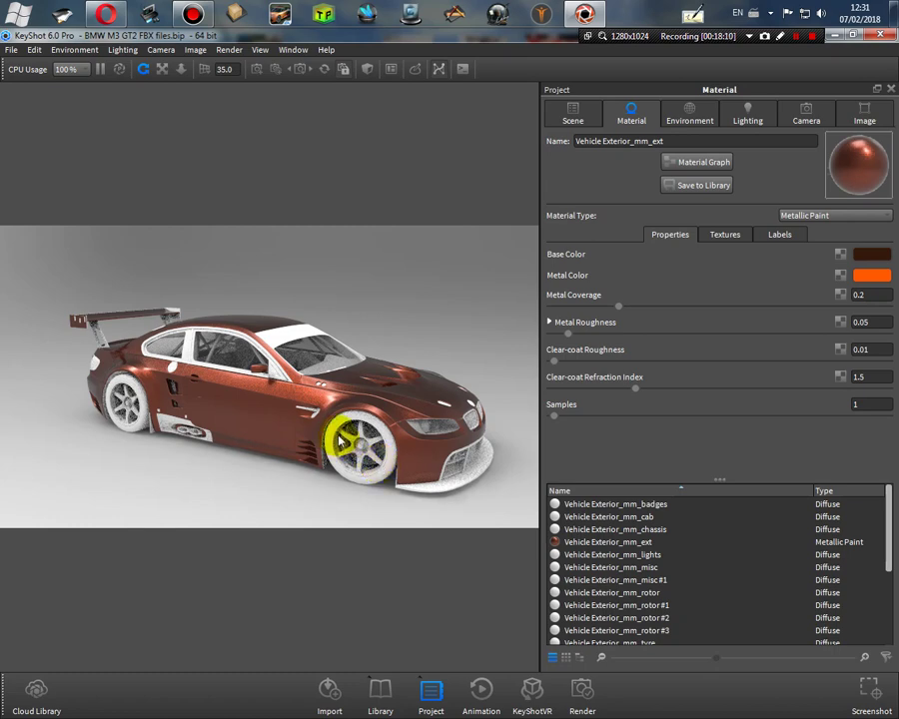
left_click(377, 698)
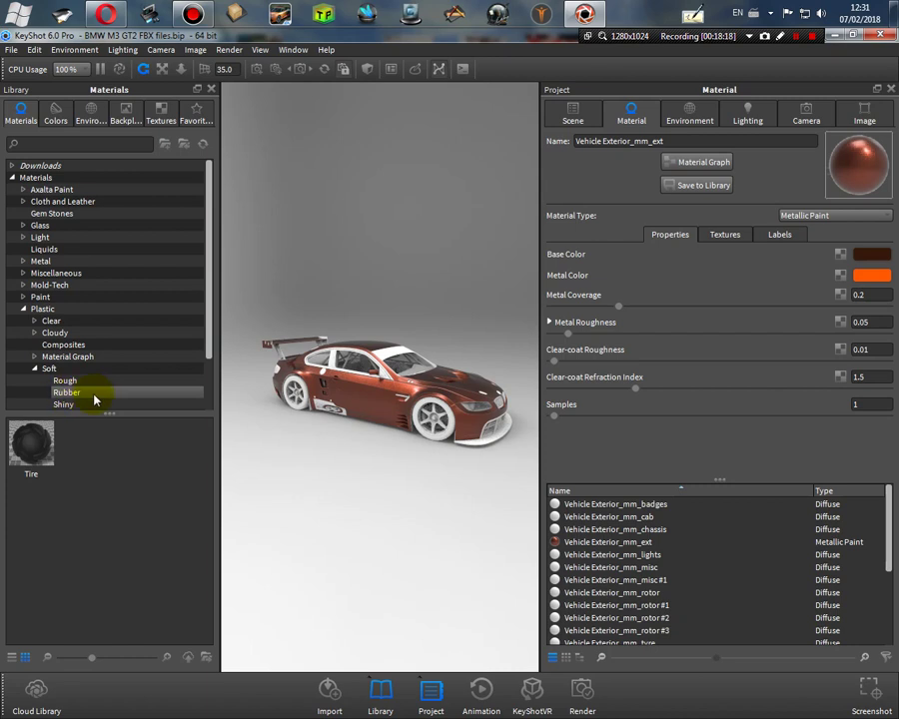
right_click(35, 457)
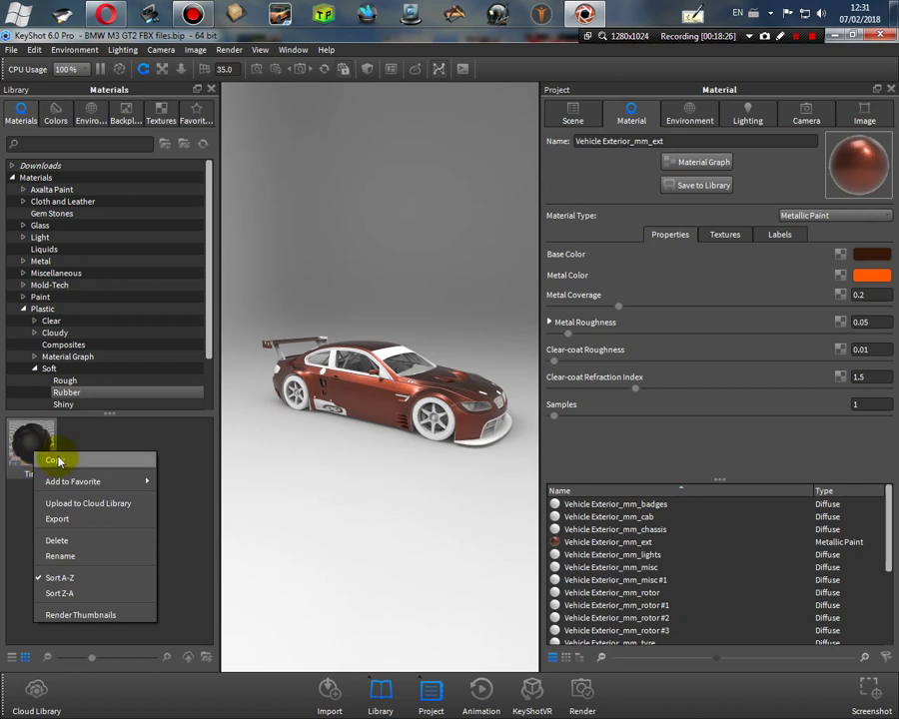
left_click(55, 460)
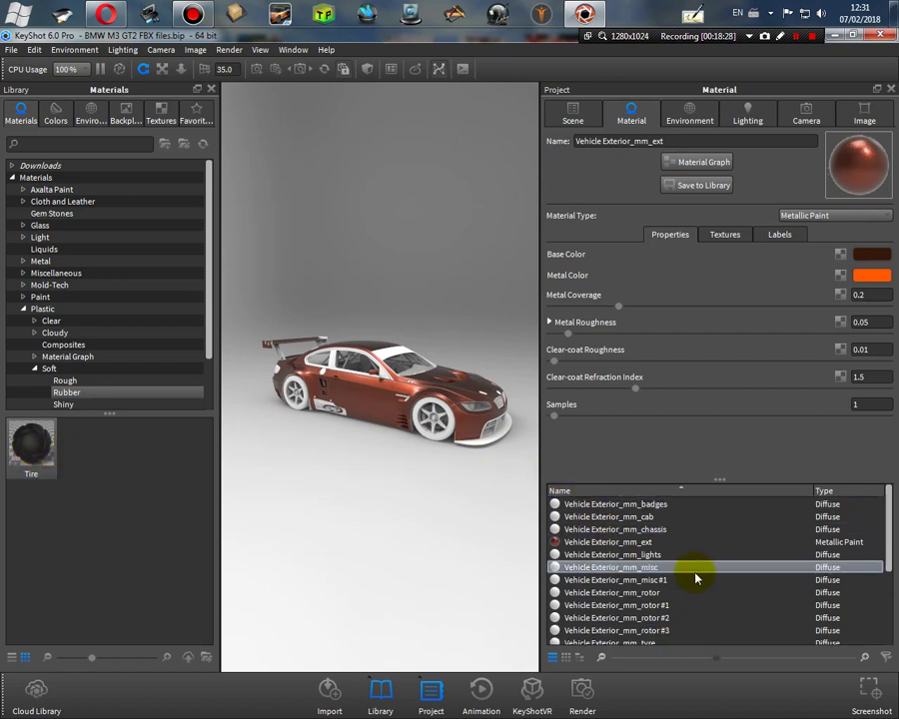
Step: Link the four materials Vehicle Exterior_mm_tyre, tyre #1, tyre #2 and tyre #3 together
scroll(696, 577, "down", 3)
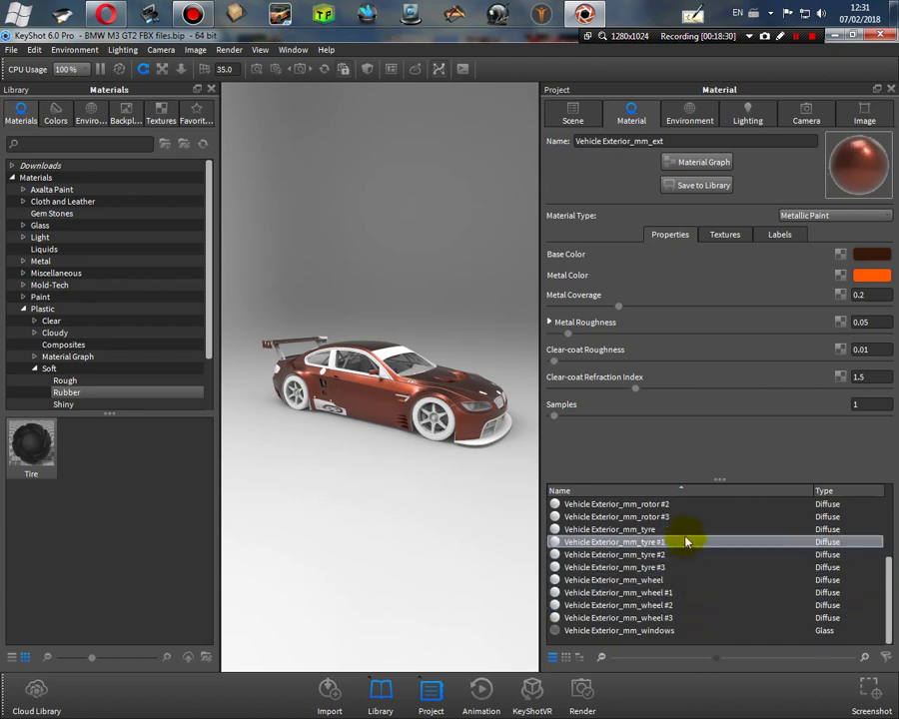
left_click(682, 529)
left_click(680, 545, "ctrl")
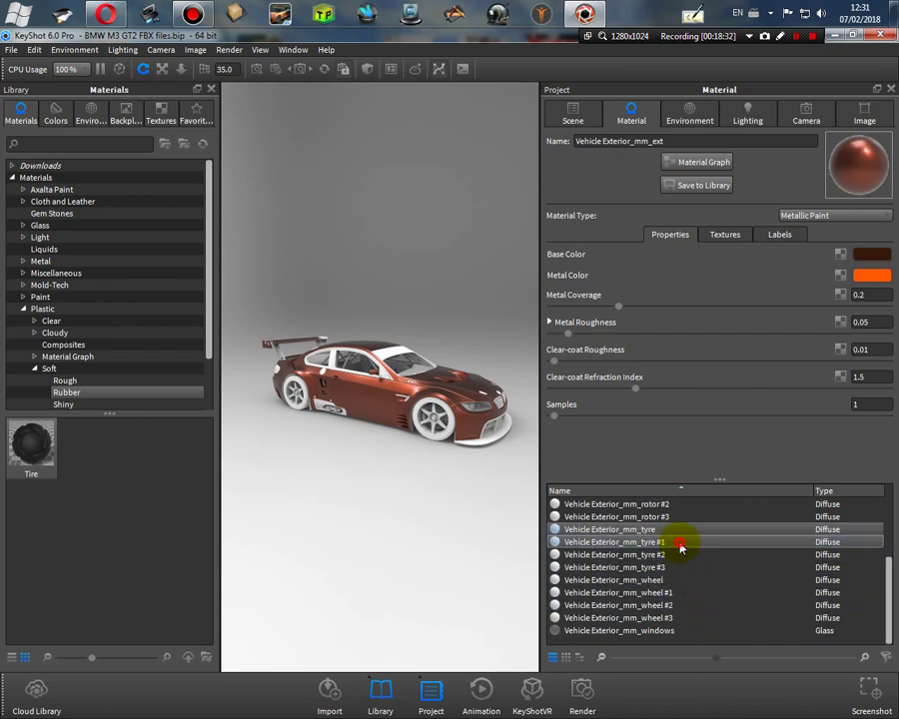
left_click(676, 567, "shift")
right_click(671, 539)
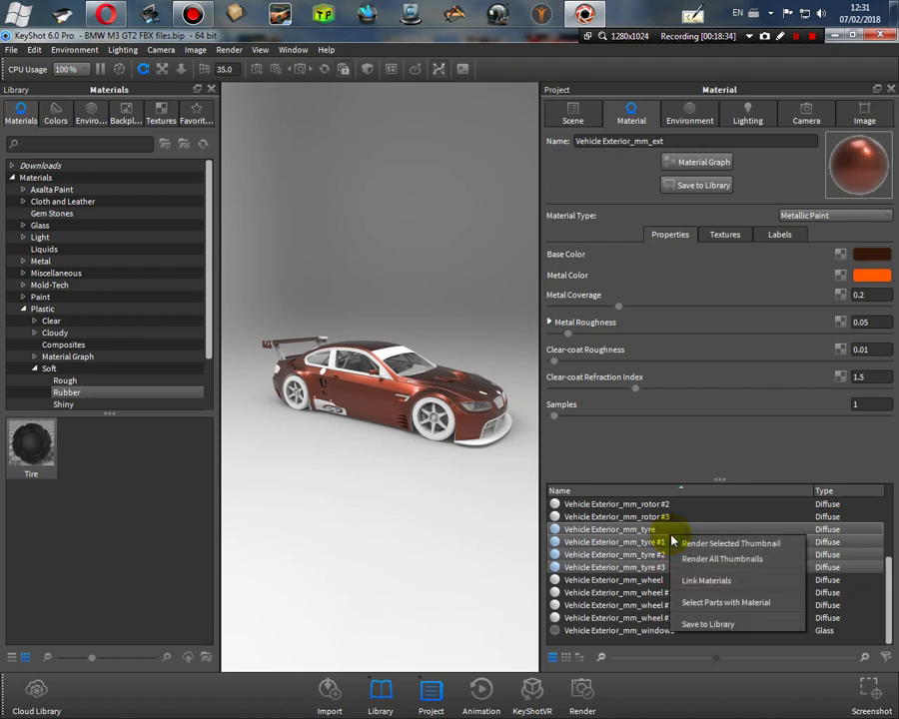
left_click(704, 580)
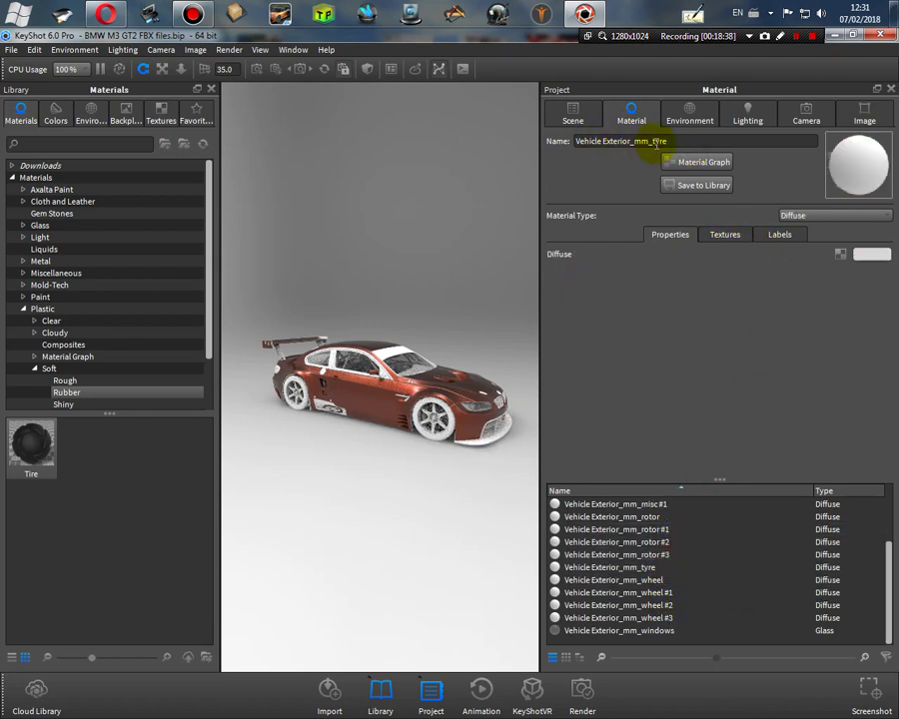
Step: Apply the library's Tire material to the car's linked tyres
left_click(722, 238)
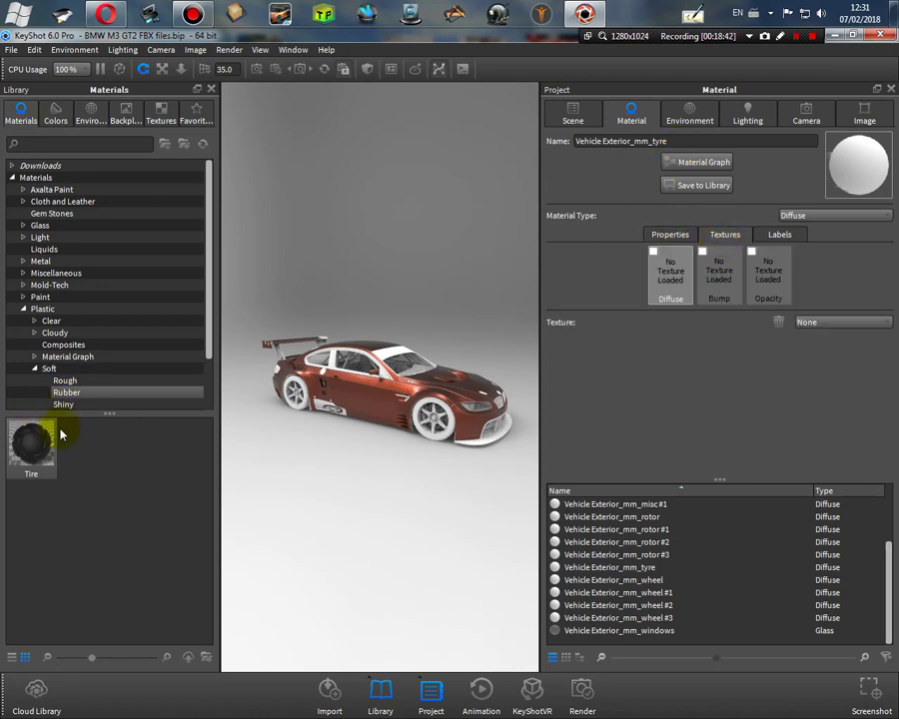
left_click_drag(38, 449, 423, 434)
scroll(451, 431, "up", 5)
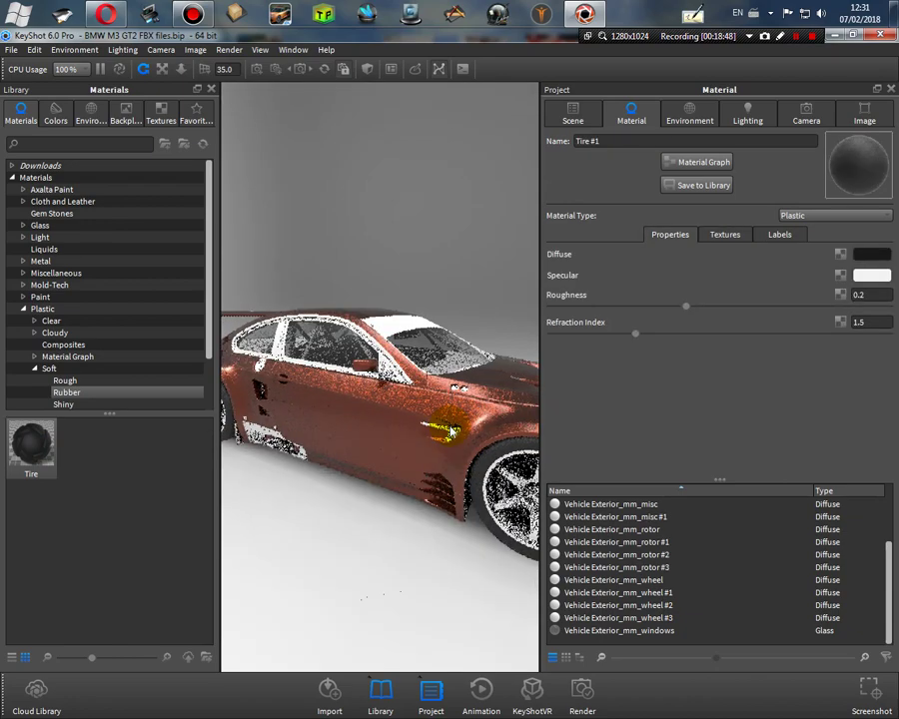
Step: Open the file selection for the diffuse texture of the hood badge's Vehicle Exterior_mm_badges material
mouse_move(438, 570)
left_mouse_down()
mouse_move(334, 521)
mouse_move(220, 541)
mouse_move(265, 552)
mouse_move(329, 345)
mouse_move(388, 253)
mouse_move(394, 306)
mouse_move(465, 446)
mouse_move(417, 493)
mouse_move(411, 531)
mouse_move(452, 532)
left_mouse_up()
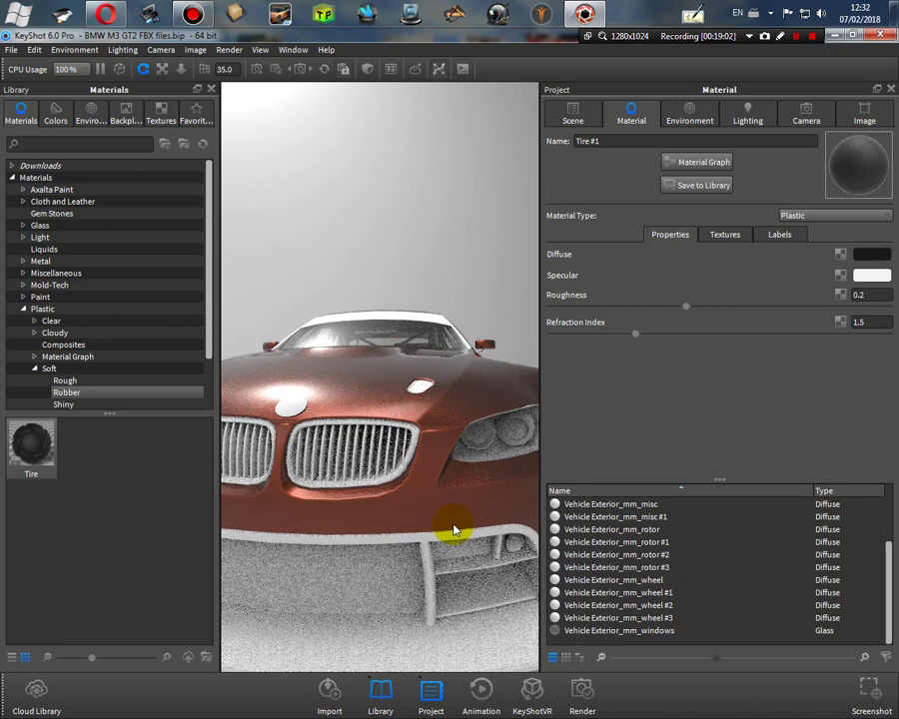
double_click(295, 407)
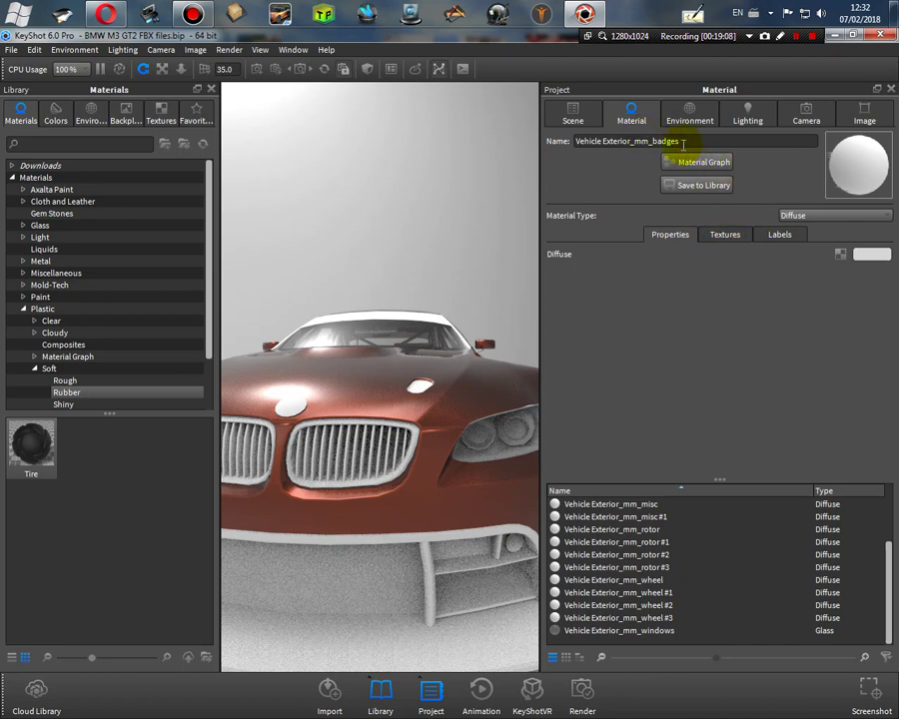
left_click(724, 233)
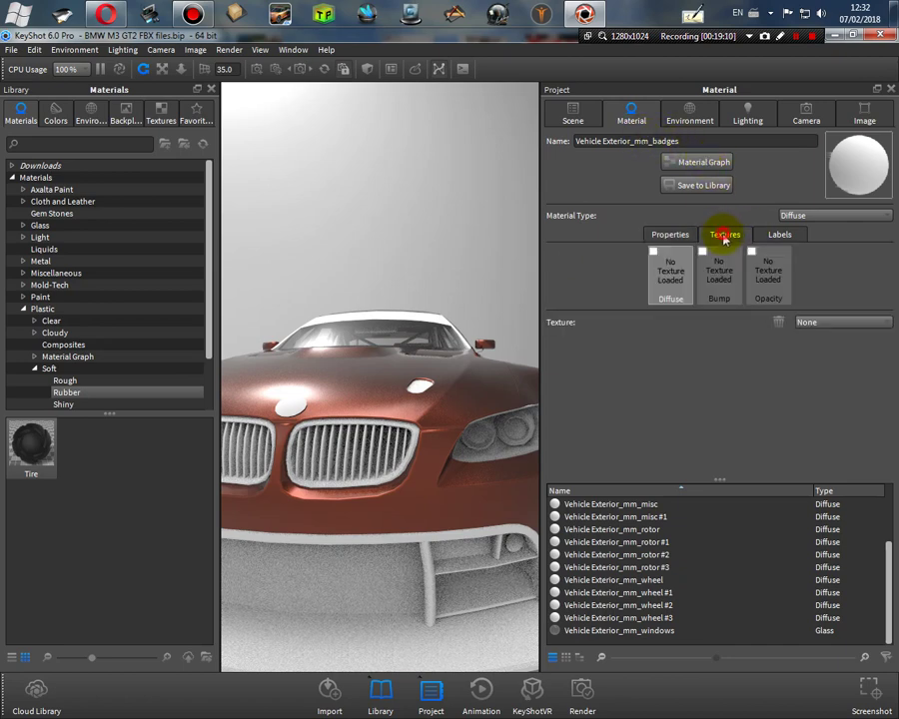
double_click(650, 256)
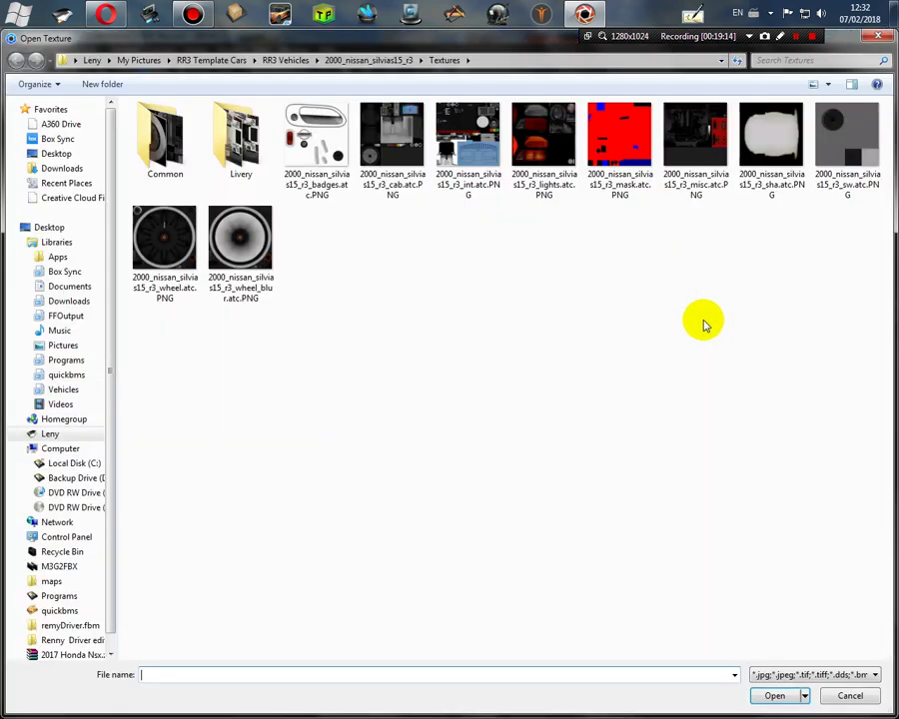
Step: Look for the badge texture in the 2010_bmw_m3_gt2 folder under RR3 Vehicles and its livery subfolder
left_click(290, 60)
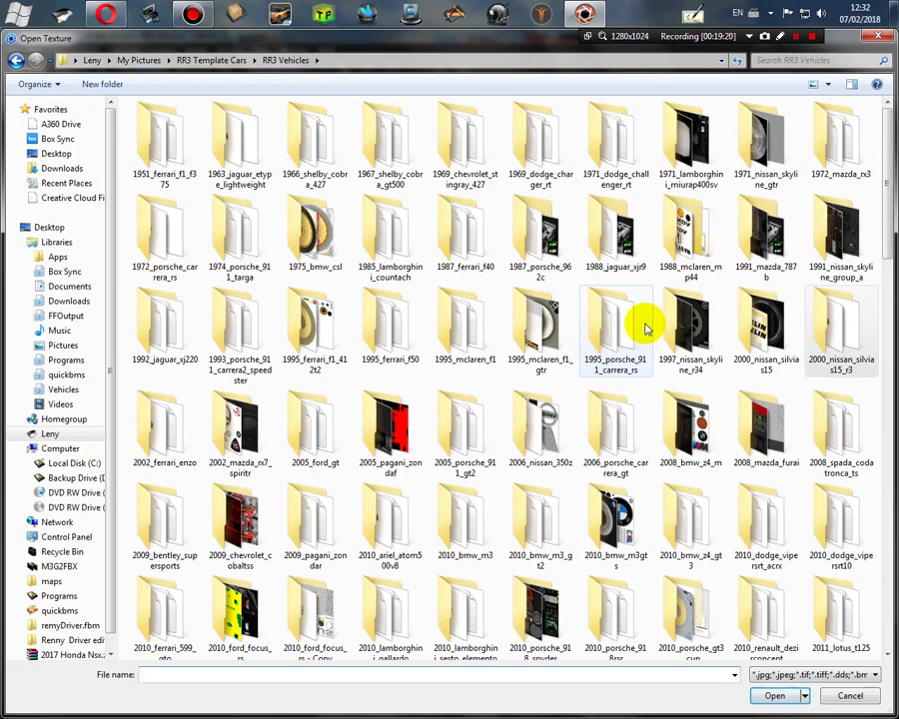
scroll(646, 330, "down", 5)
scroll(646, 329, "up", 2)
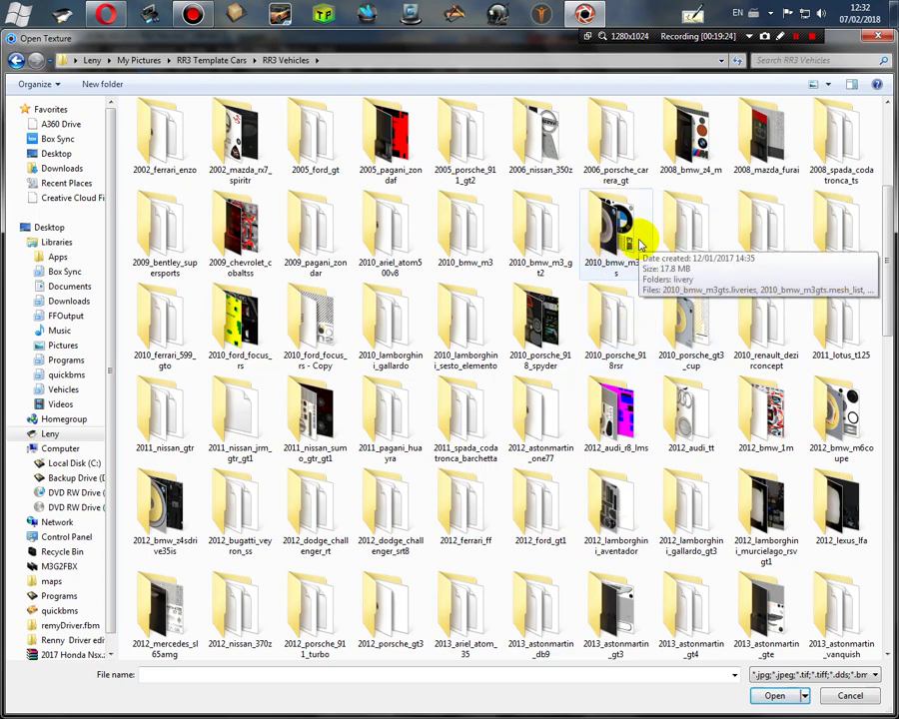
double_click(544, 234)
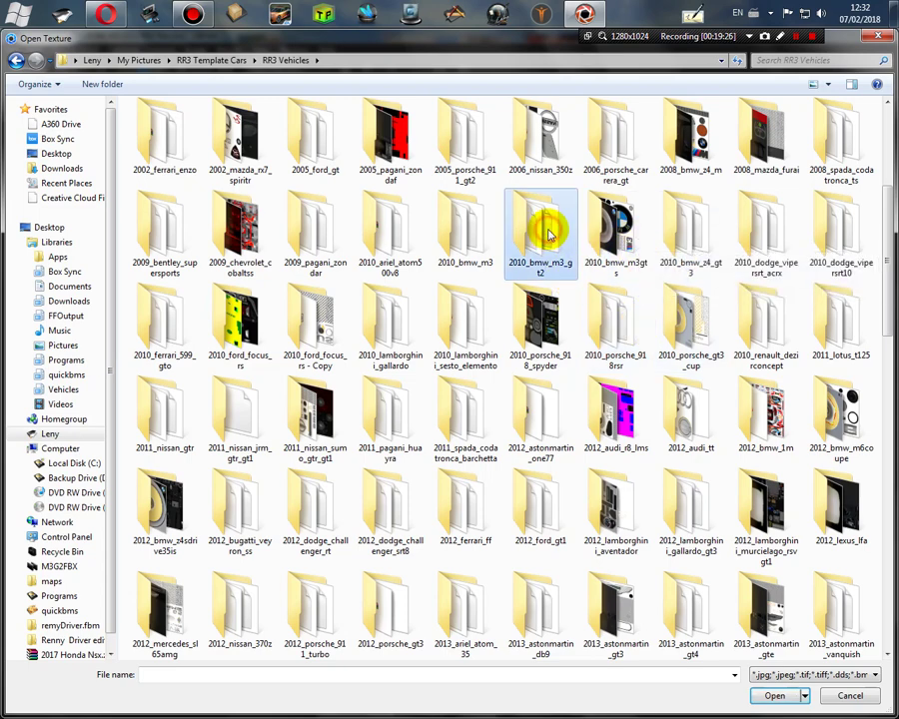
double_click(182, 156)
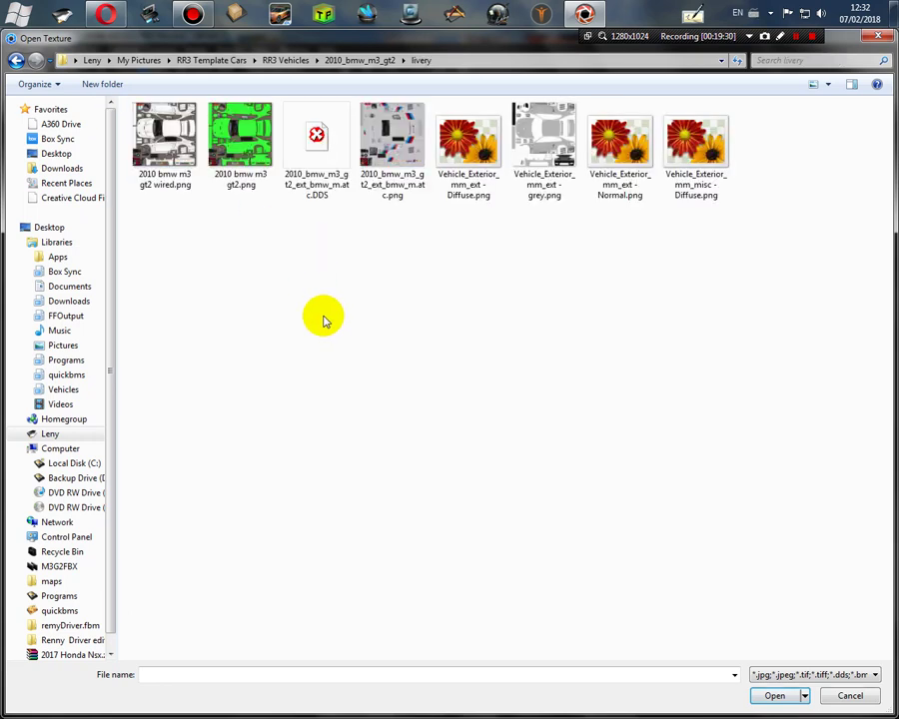
left_click(373, 61)
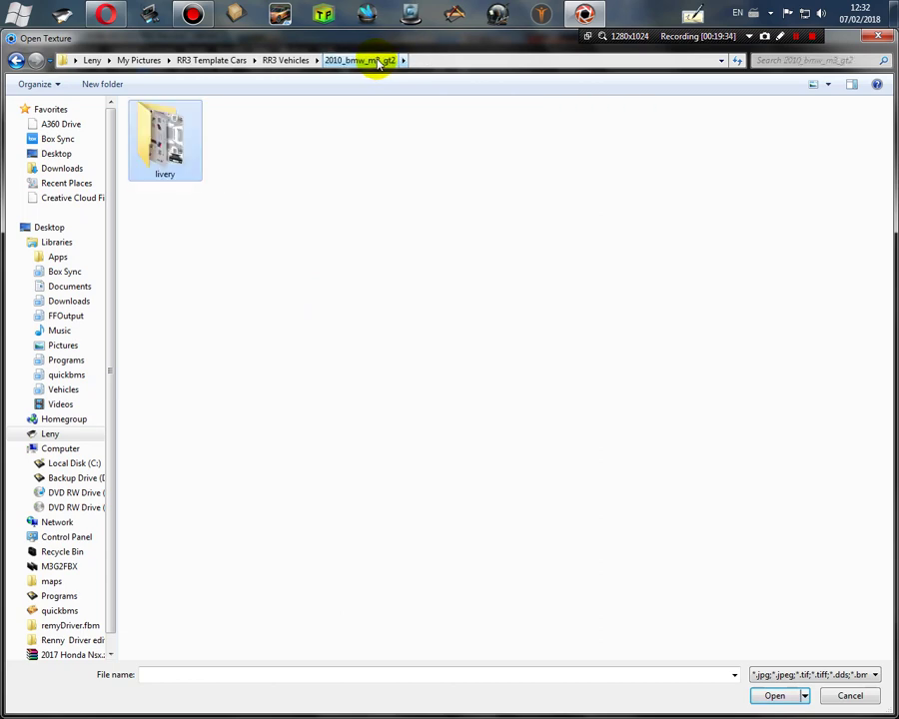
Step: Load 2010_bmw_m3_gt2_badges.atc.PNG from RR3 Template Cars, folder 2010_bmw_m3_gt2, as the badges' diffuse texture and flip it vertically
left_click(220, 61)
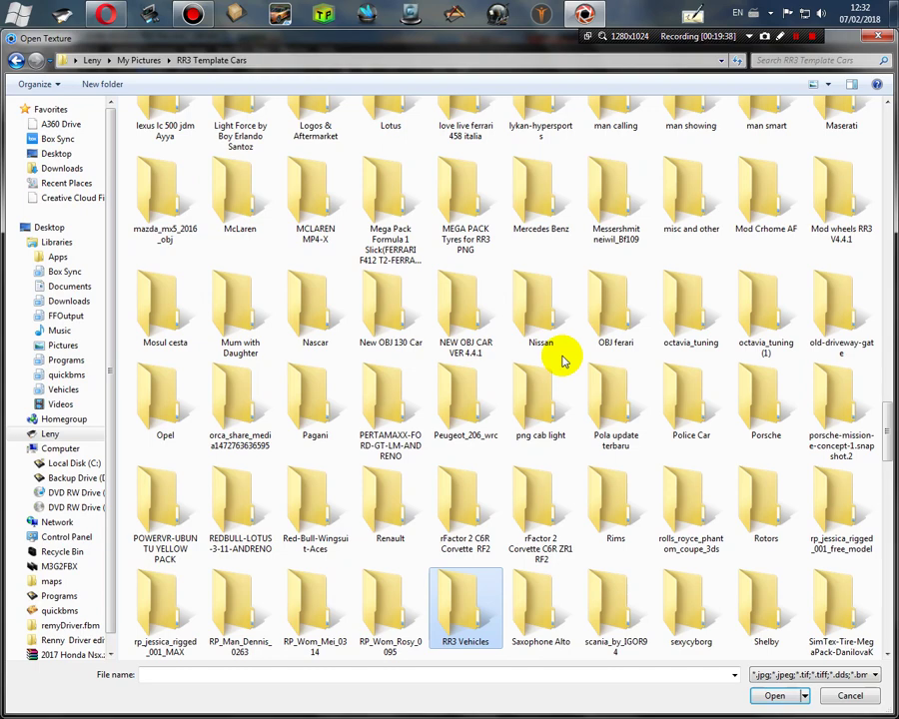
scroll(562, 362, "up", 7)
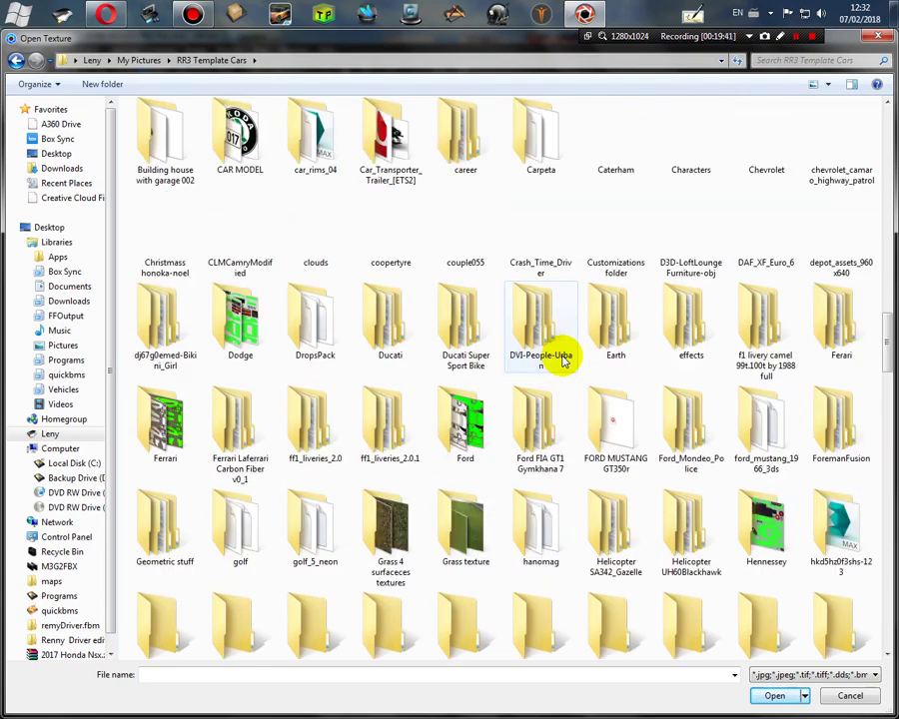
scroll(562, 361, "up", 9)
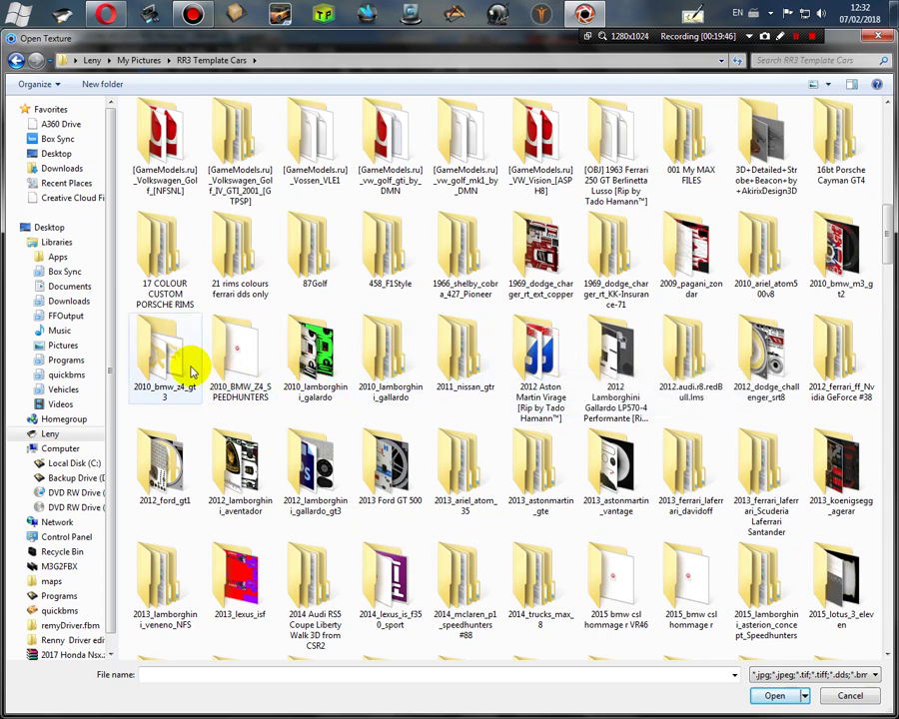
left_click(859, 262)
double_click(859, 262)
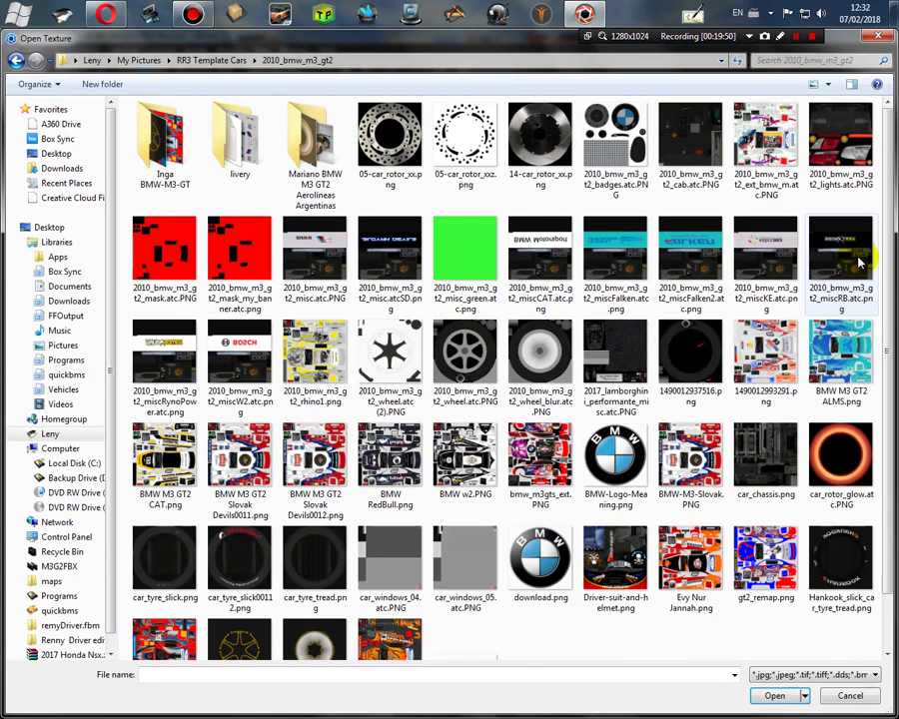
left_click(615, 149)
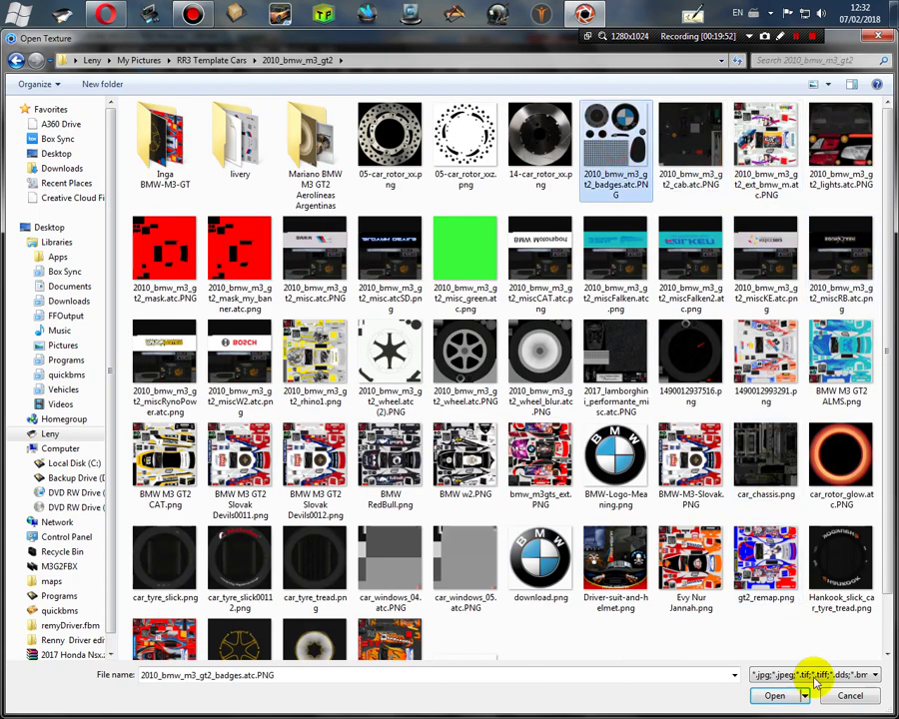
left_click(788, 698)
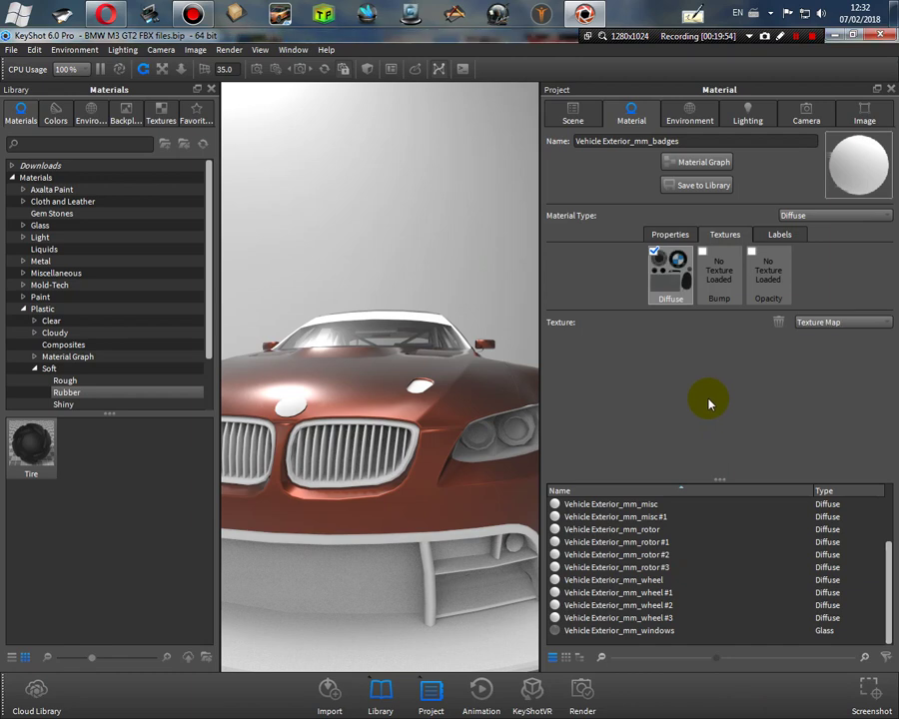
scroll(706, 402, "down", 5)
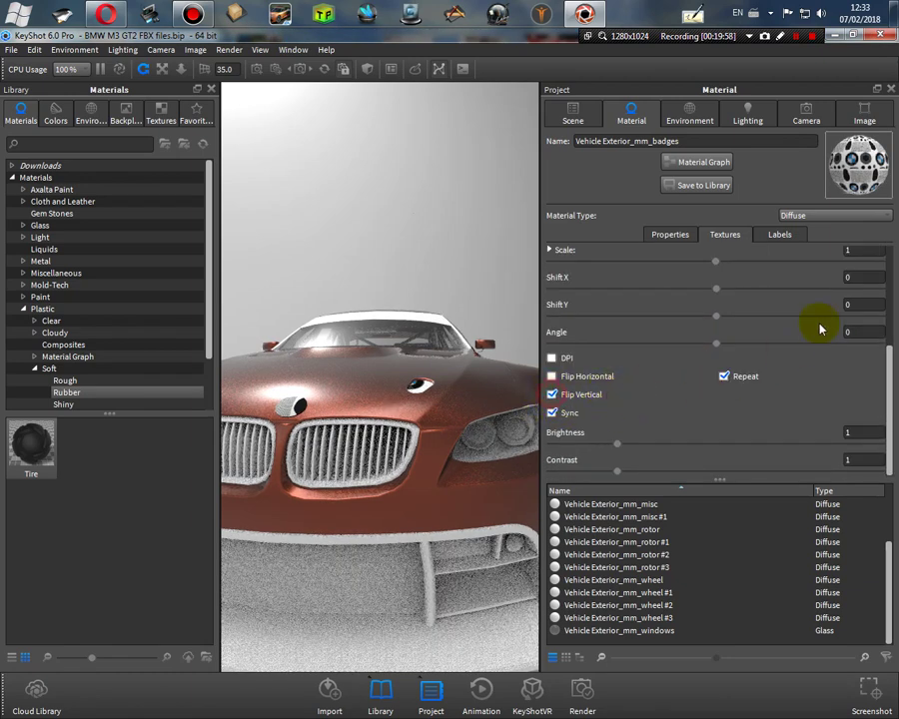
scroll(769, 275, "up", 5)
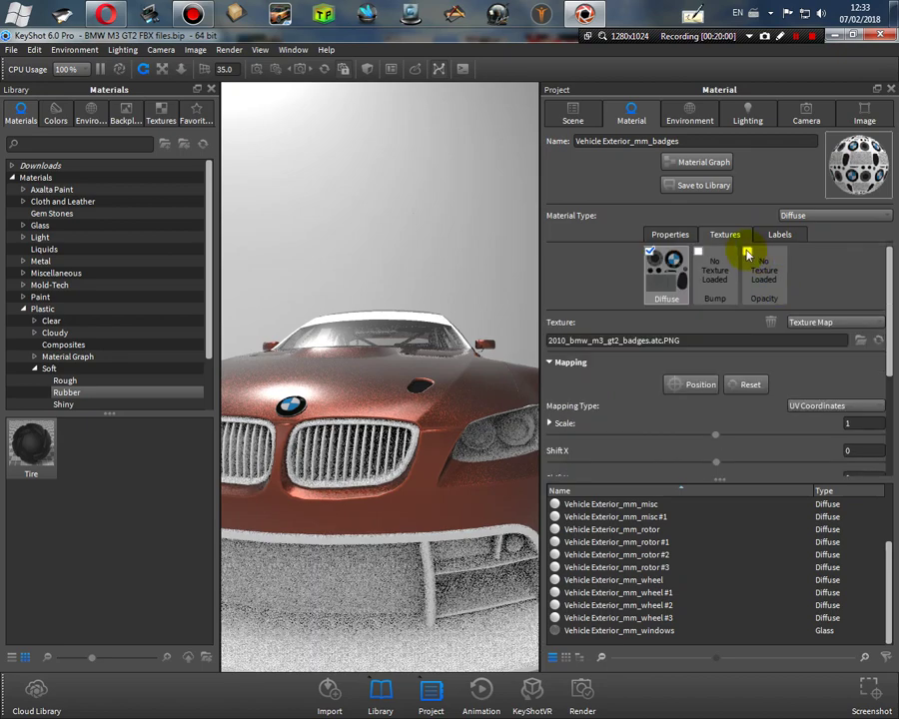
Step: Load 2010_bmw_m3_gt2_badges.atc.PNG as the badge material's opacity texture and set its opacity mode to Alpha
left_click(747, 252)
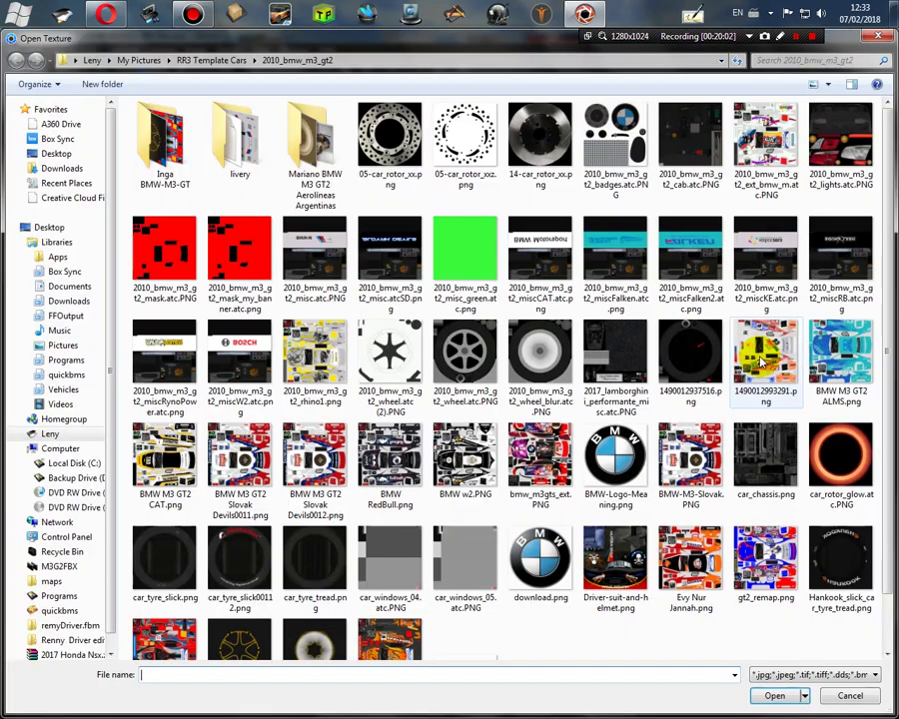
left_click(624, 159)
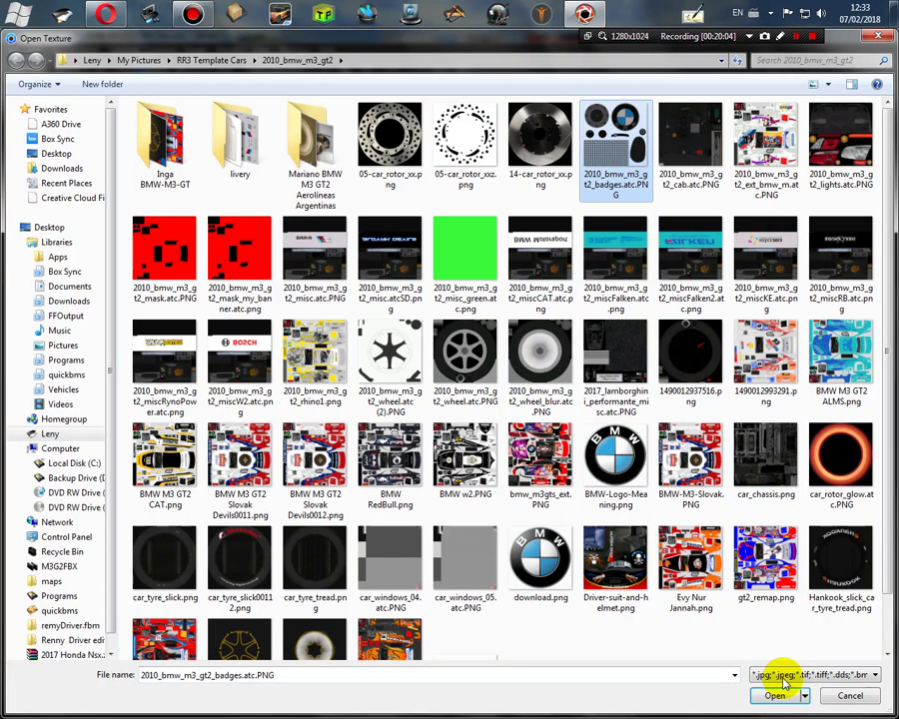
left_click(789, 696)
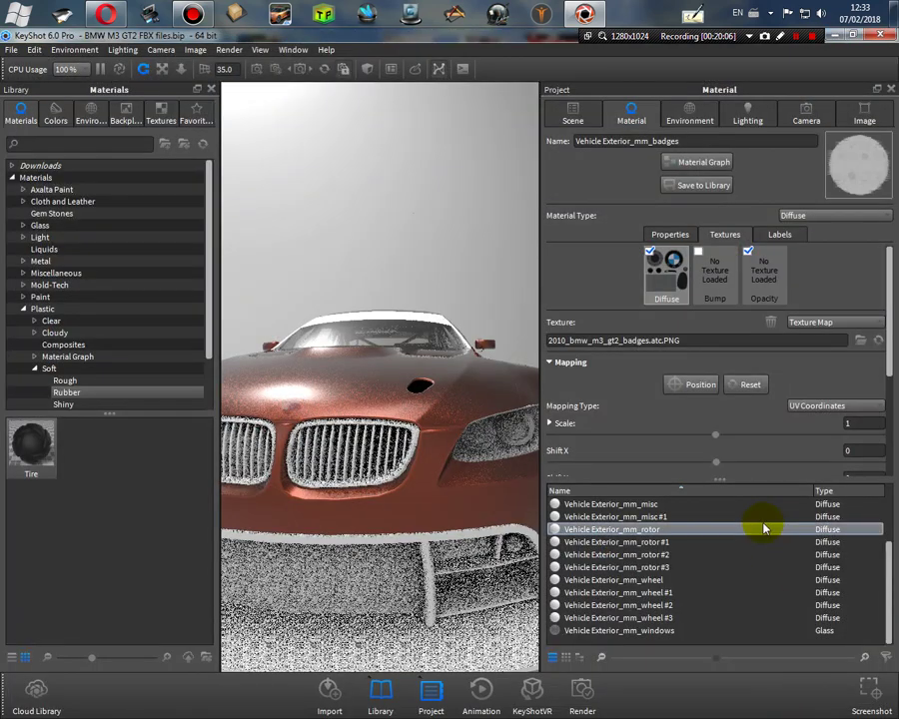
left_click(761, 276)
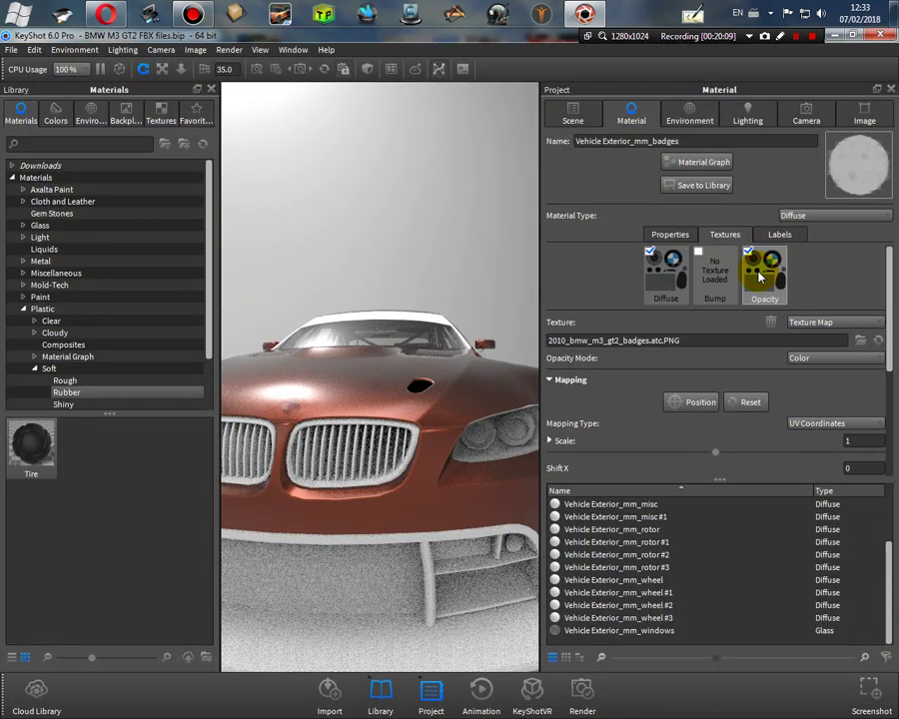
left_click(832, 359)
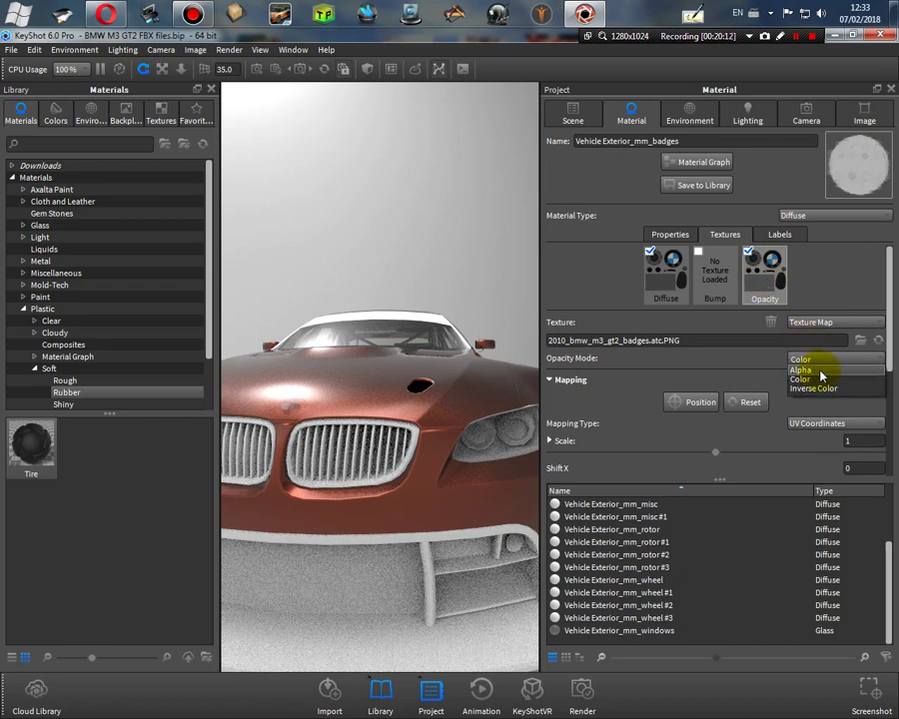
left_click(821, 373)
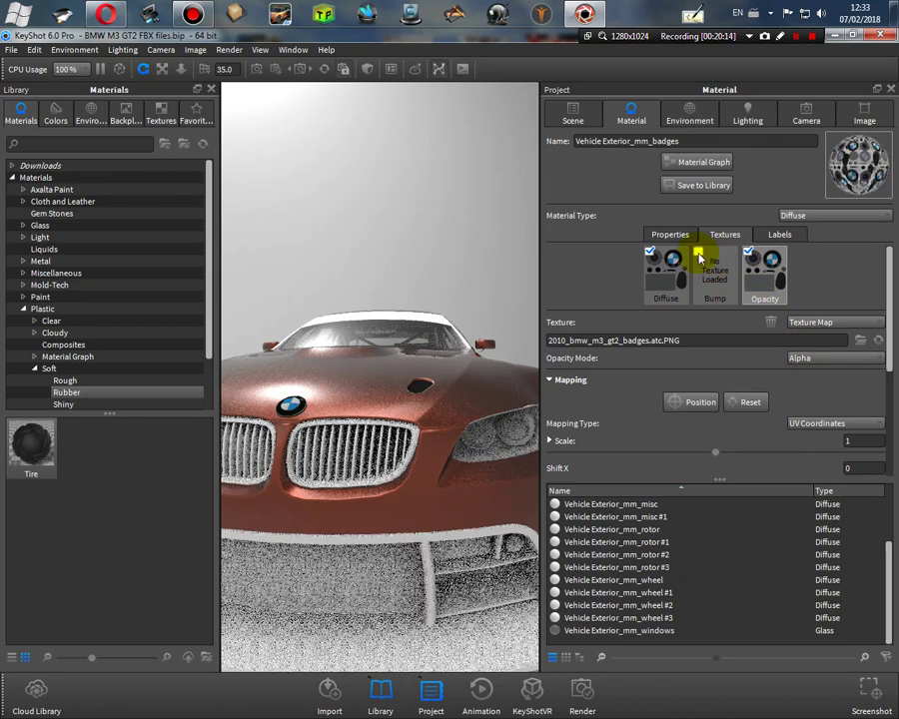
Step: Load 2010_bmw_m3_gt2_badges.atc.PNG as the badges material's bump texture and change the material type to Paint
left_click(699, 257)
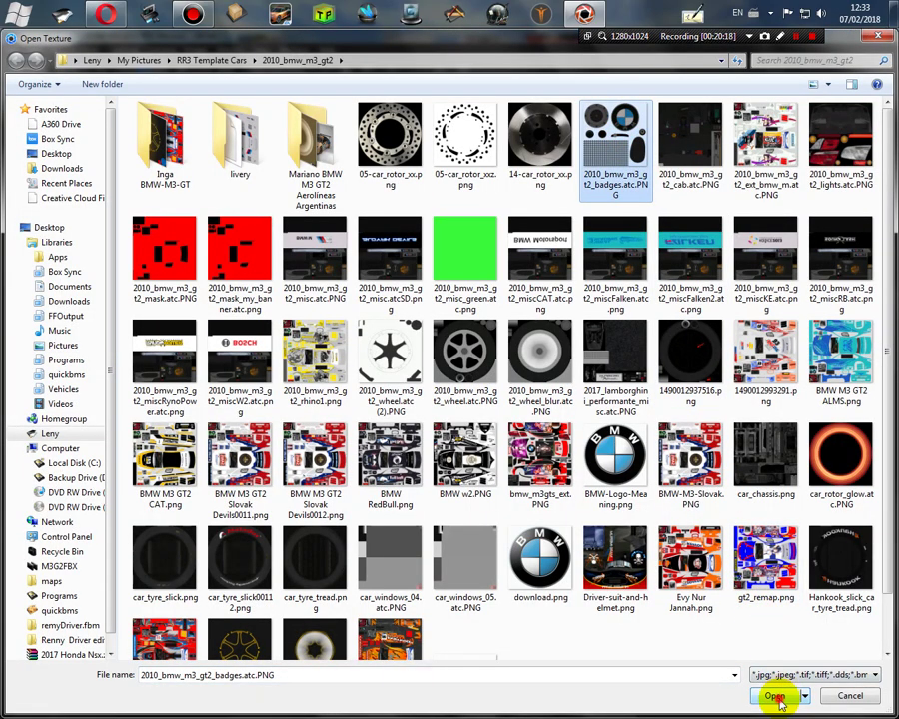
left_click(775, 696)
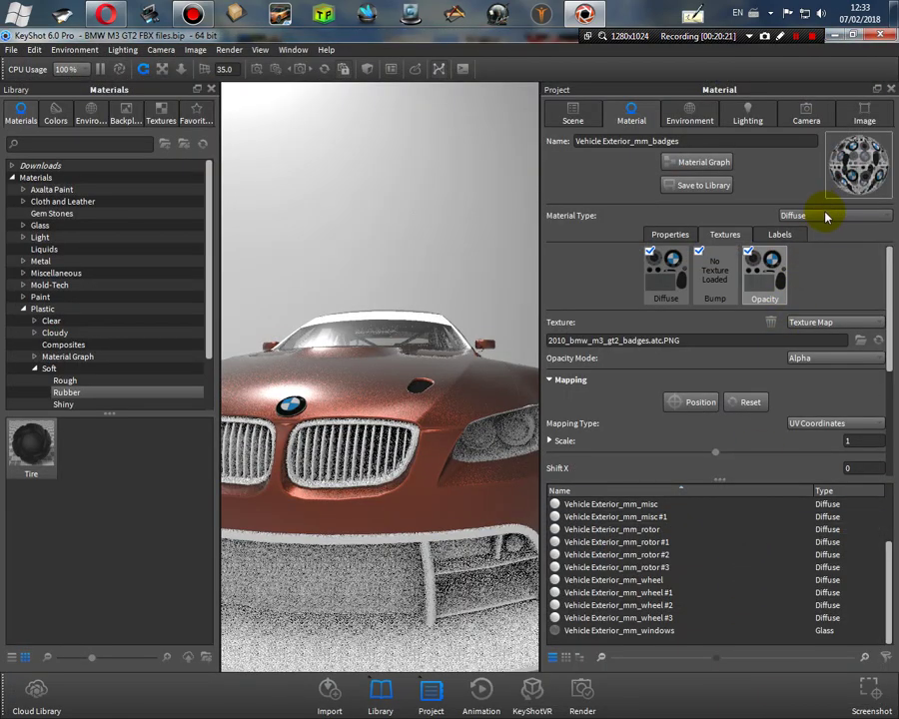
left_click(825, 215)
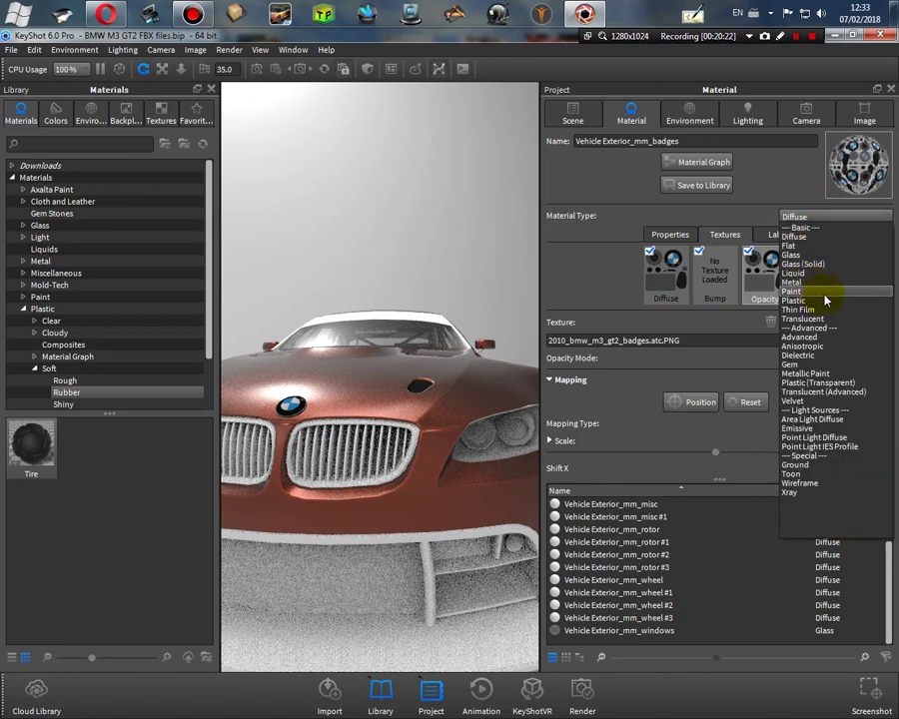
left_click(816, 297)
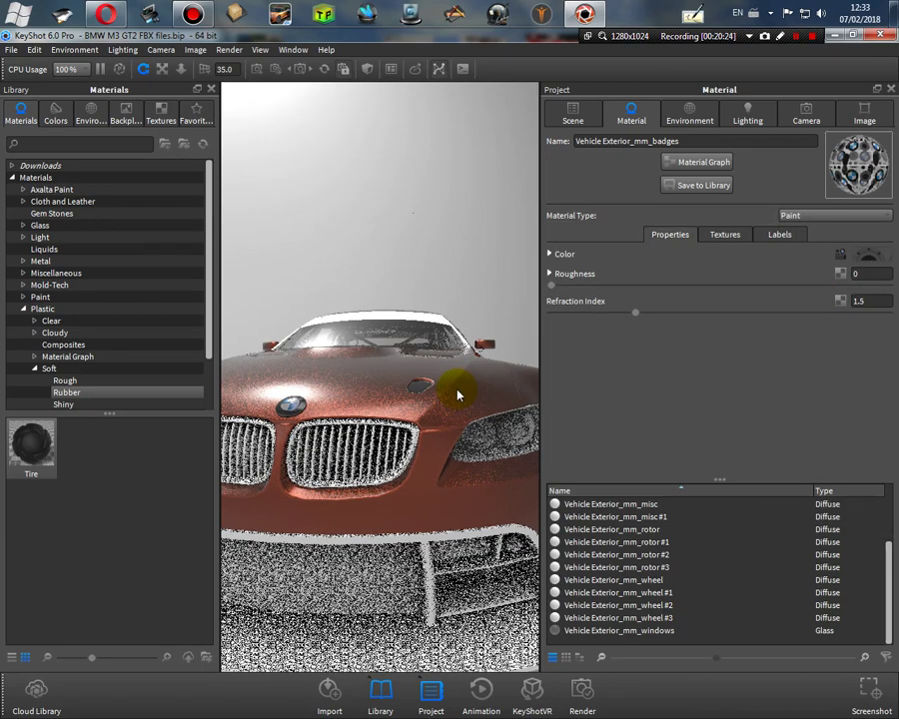
scroll(288, 426, "up", 5)
mouse_move(286, 429)
left_mouse_down()
mouse_move(321, 415)
mouse_move(311, 417)
mouse_move(311, 430)
mouse_move(296, 425)
left_mouse_up()
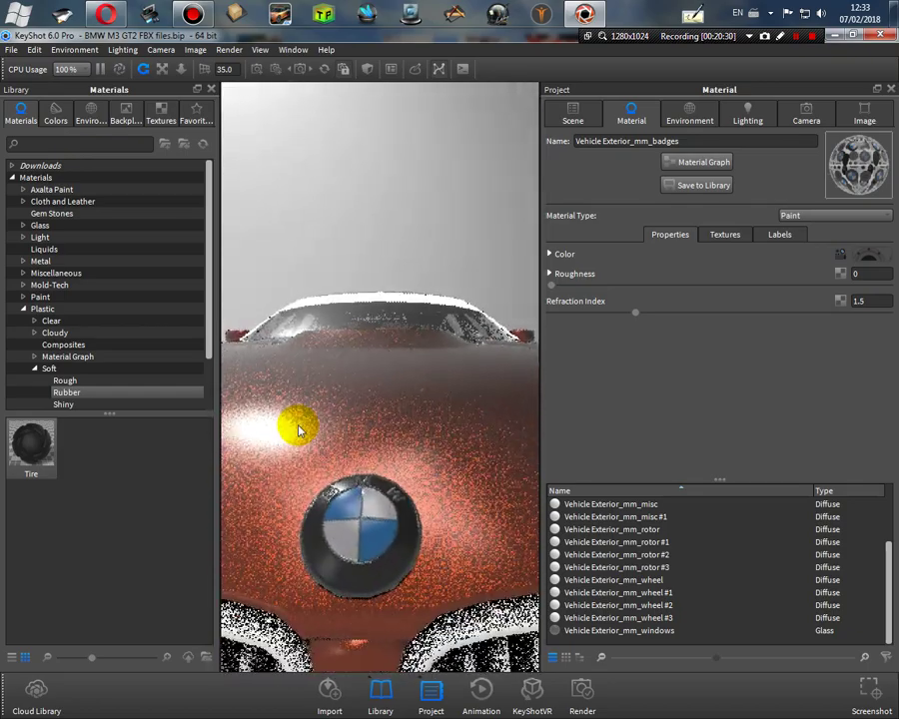
Step: Enable the bump texture of the hood badge's Paint material
left_click(737, 235)
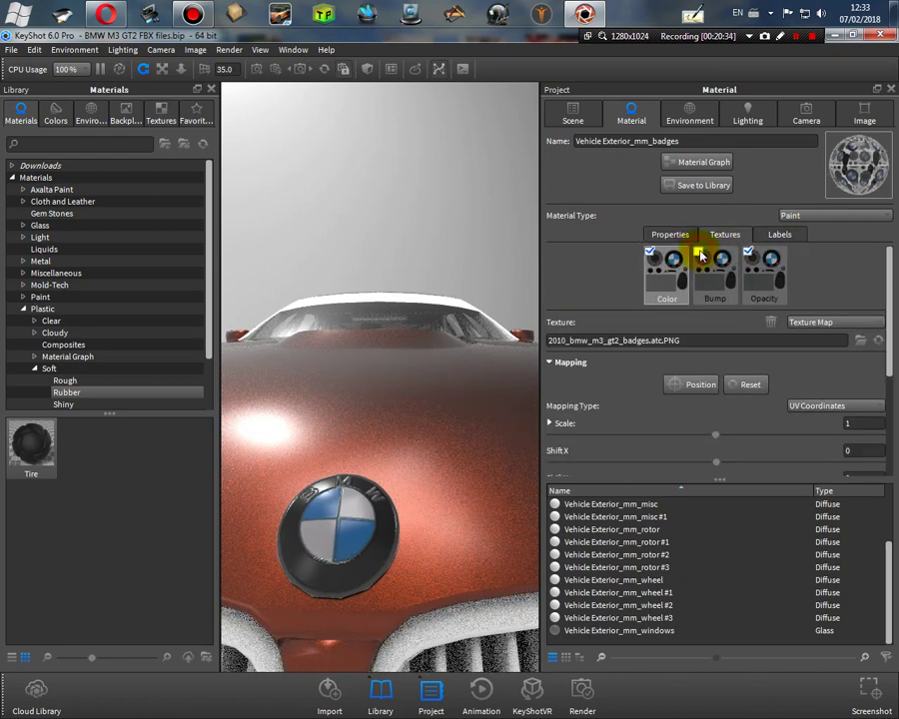
left_click(698, 253)
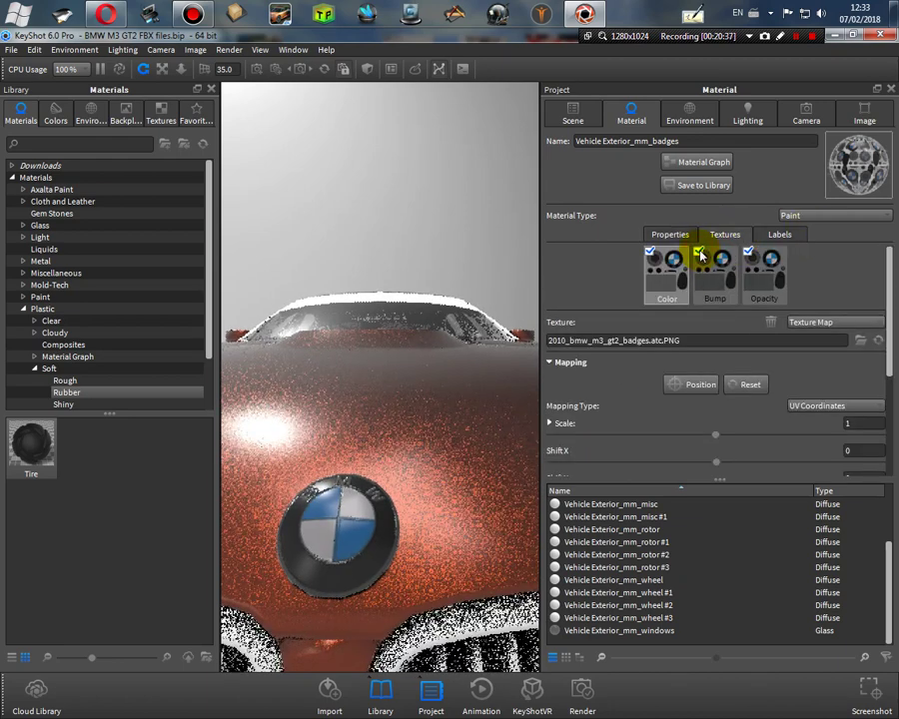
scroll(445, 519, "down", 5)
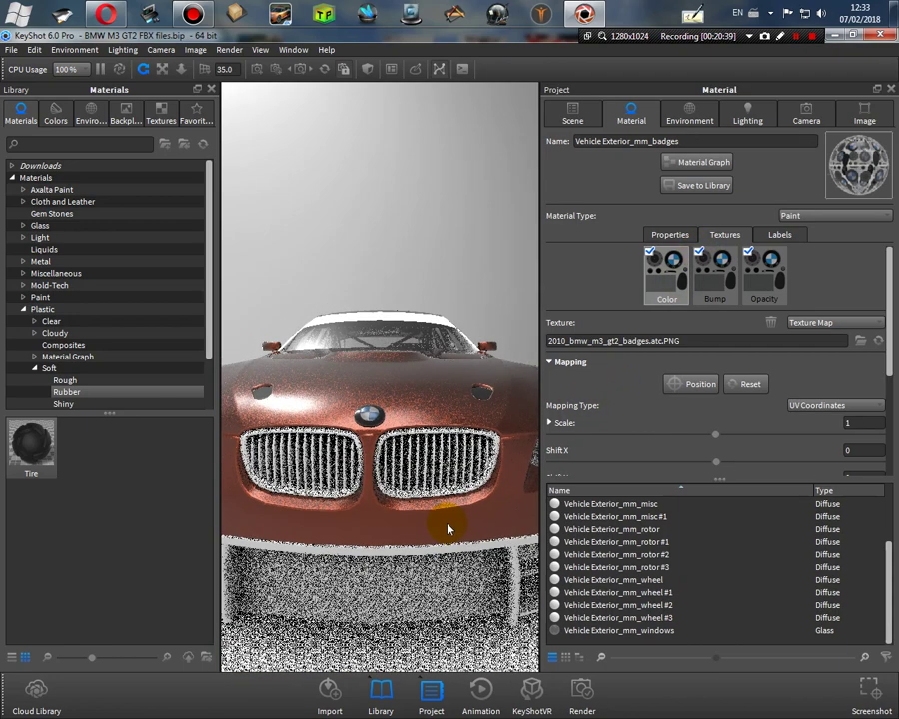
Step: Load 2010_bmw_m3_gt2_lights.atc.PNG as the diffuse texture of the grille's Vehicle Exterior_mm_lights material and flip it vertically
double_click(447, 438)
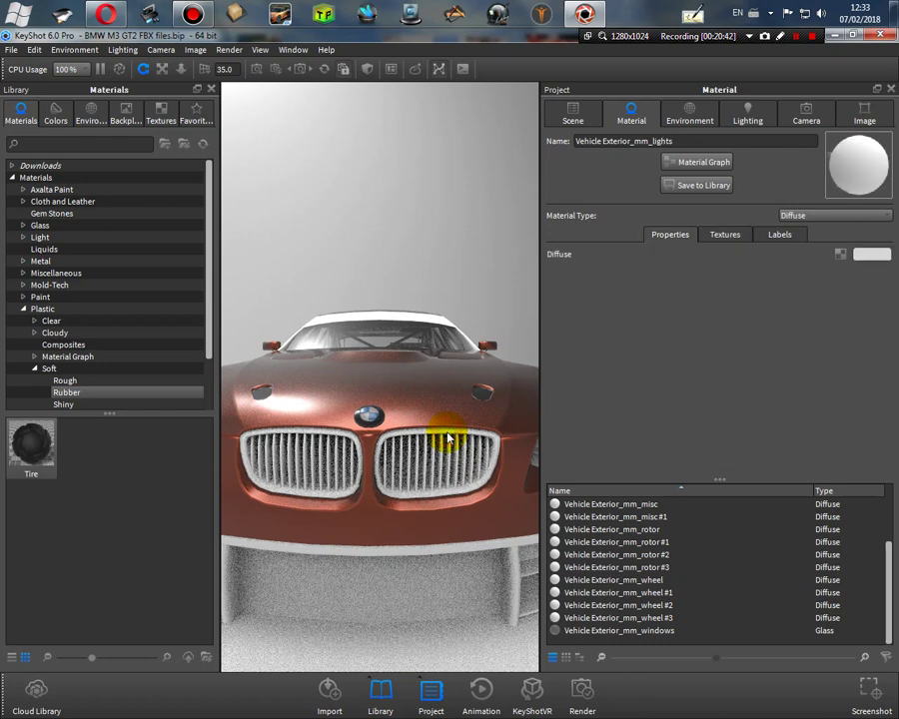
double_click(617, 141)
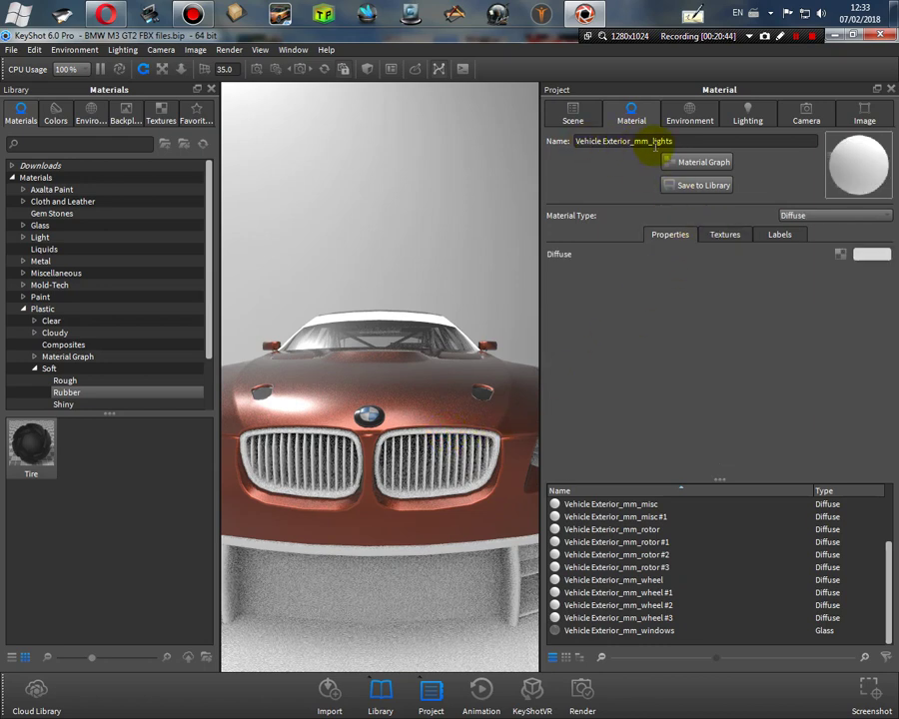
left_click(725, 235)
left_click(655, 260)
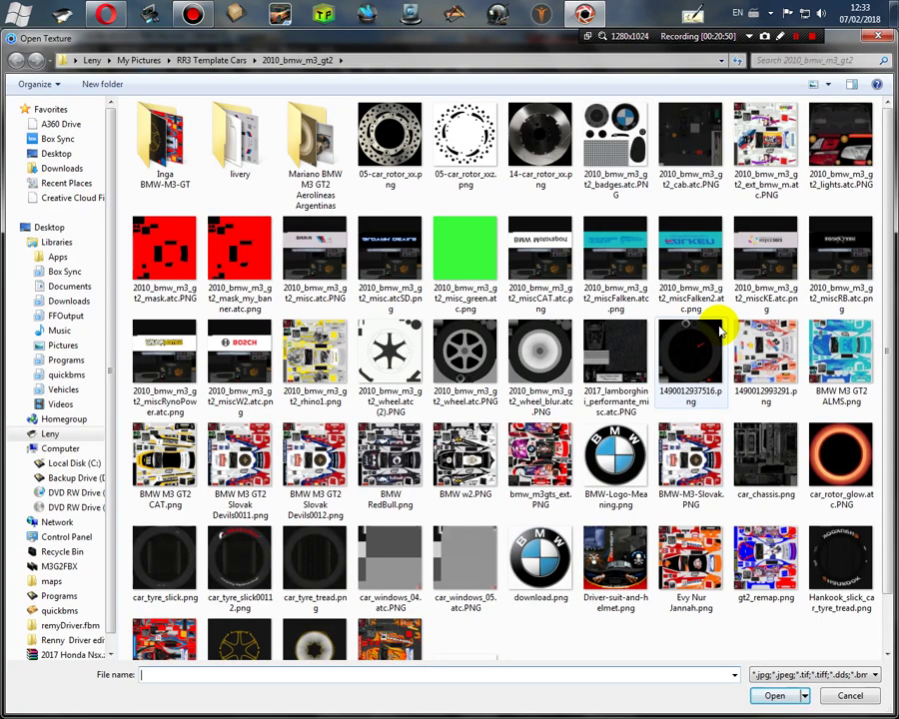
left_click(838, 145)
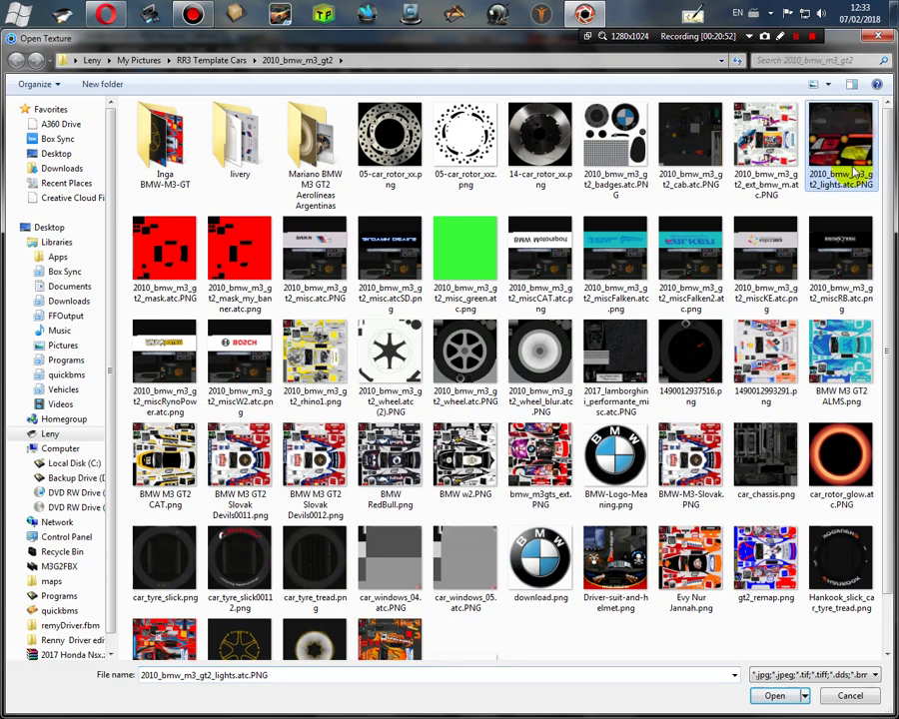
left_click(794, 696)
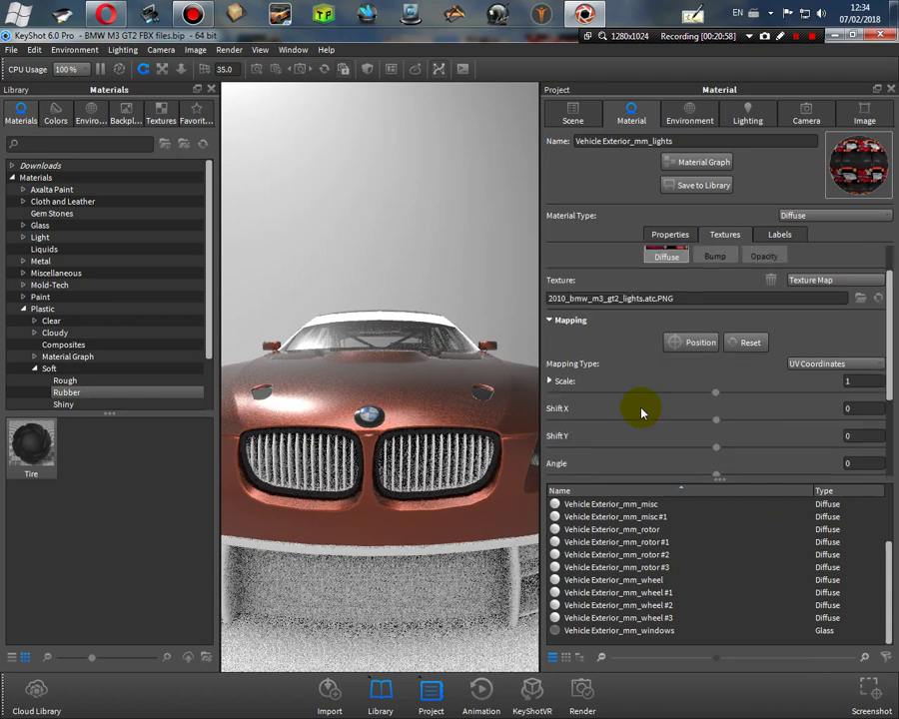
scroll(641, 412, "down", 3)
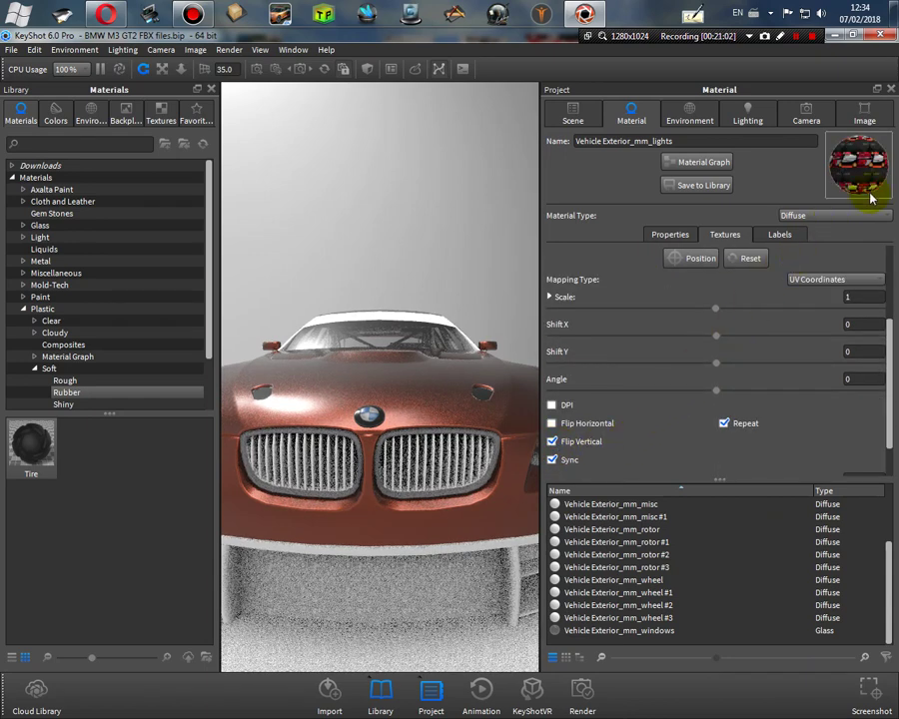
Step: Change the material type of Vehicle Exterior_mm_lights to Paint and inspect the tail lights
left_click(829, 216)
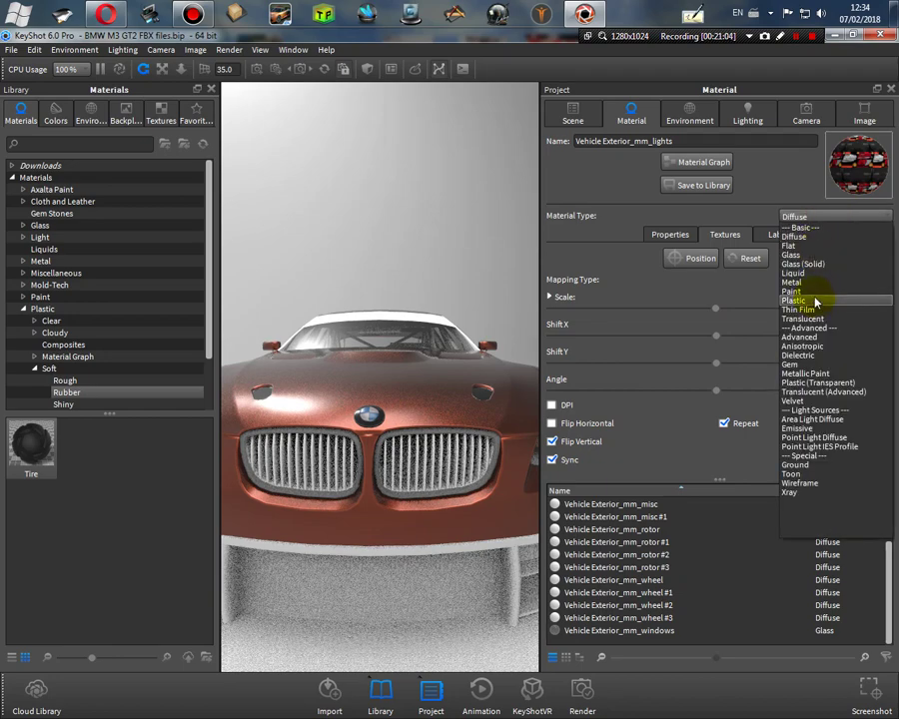
left_click(818, 290)
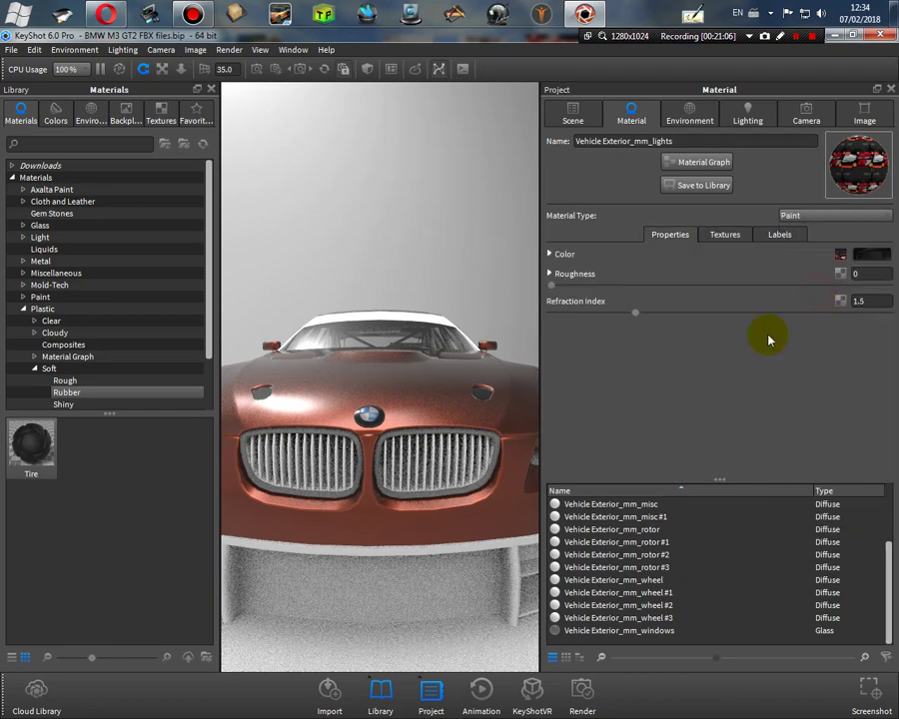
left_click_drag(444, 454, 327, 427)
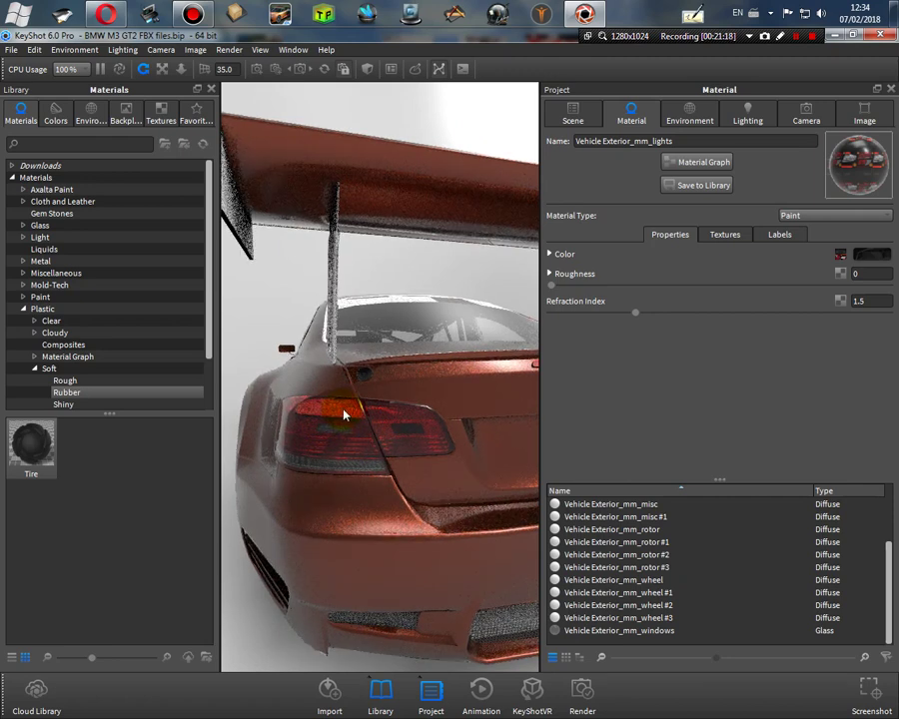
Step: Unlink the material of LOD_A_BRAKES_LEFT_mm_lights and LOD_A_BRAKES_RIGHT_mm_lights from the other light parts
left_click(572, 112)
left_click(414, 339)
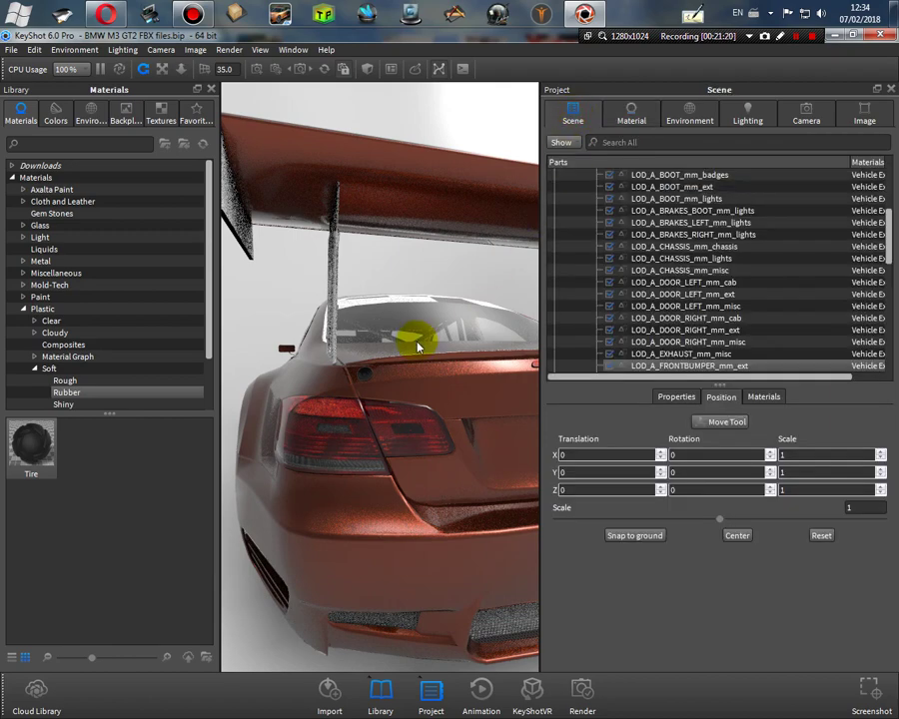
left_click(335, 414)
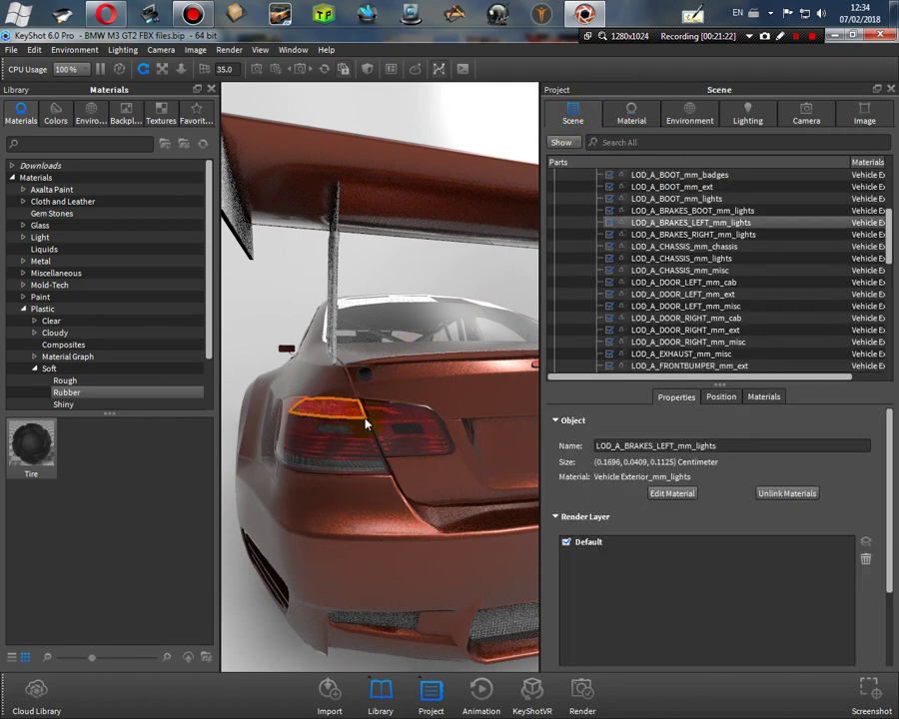
left_click_drag(472, 531, 409, 471)
left_click(693, 233, "ctrl")
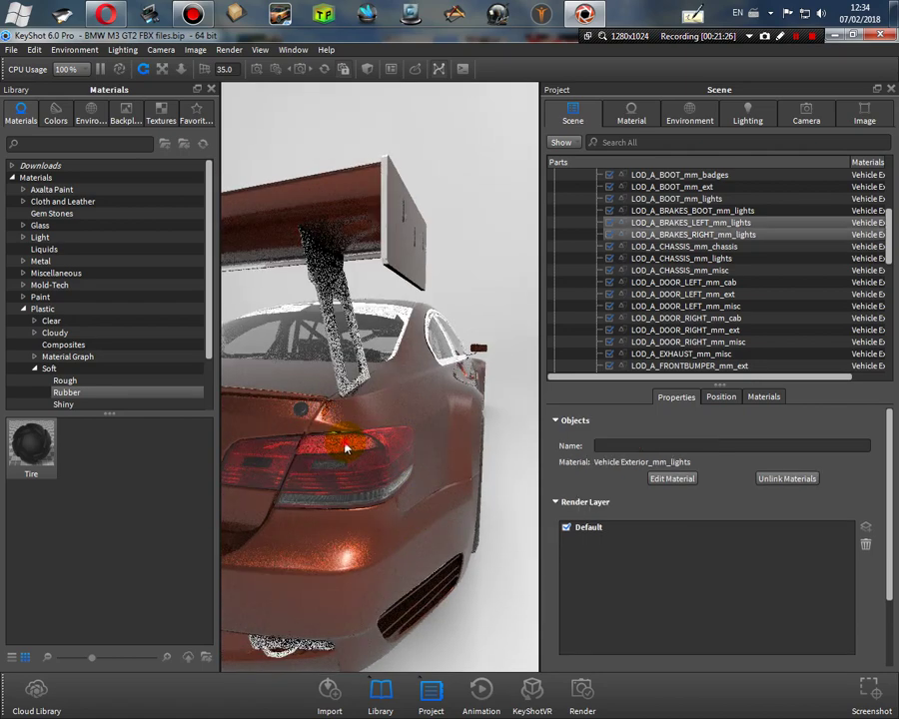
left_click_drag(469, 490, 417, 406)
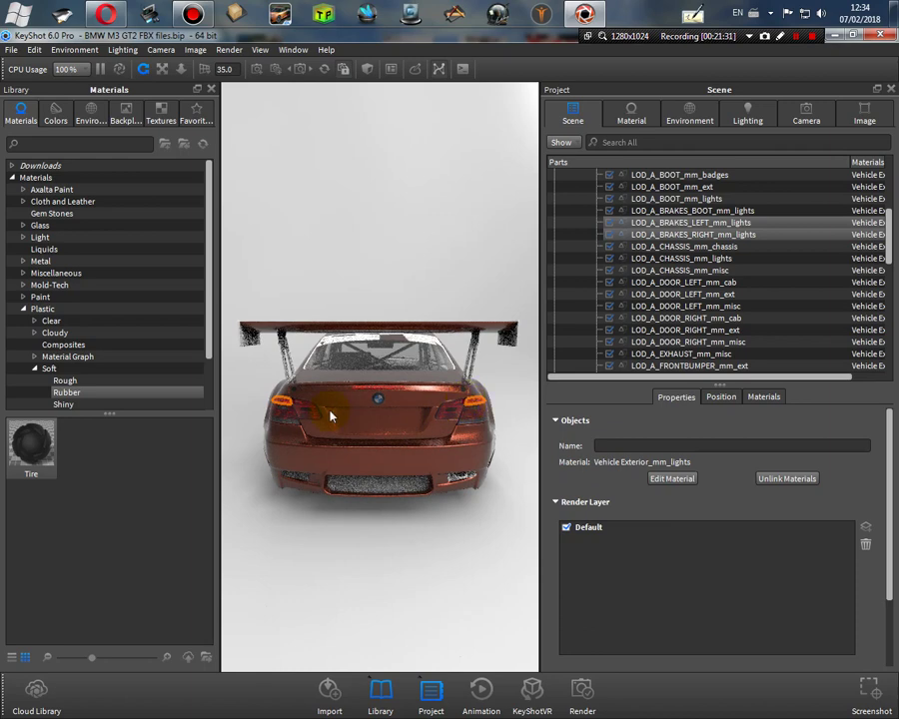
right_click(759, 235)
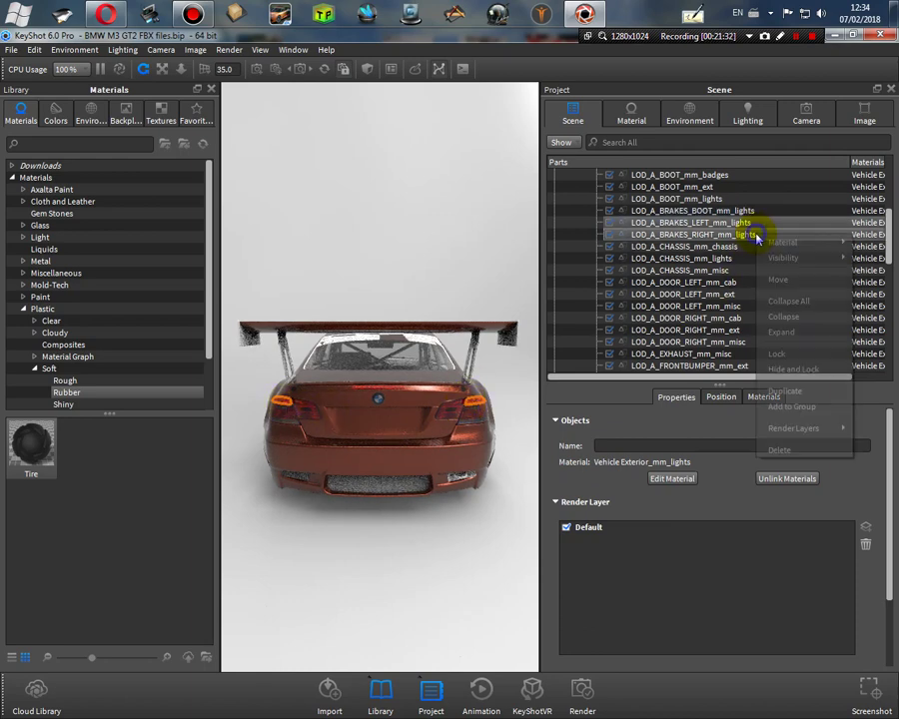
mouse_move(778, 245)
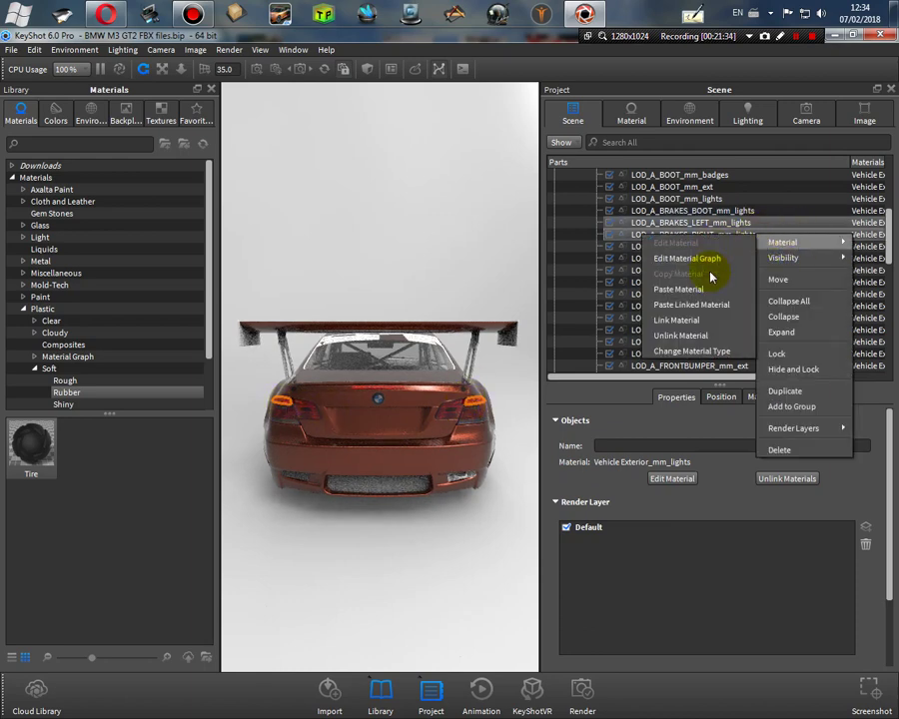
left_click(687, 340)
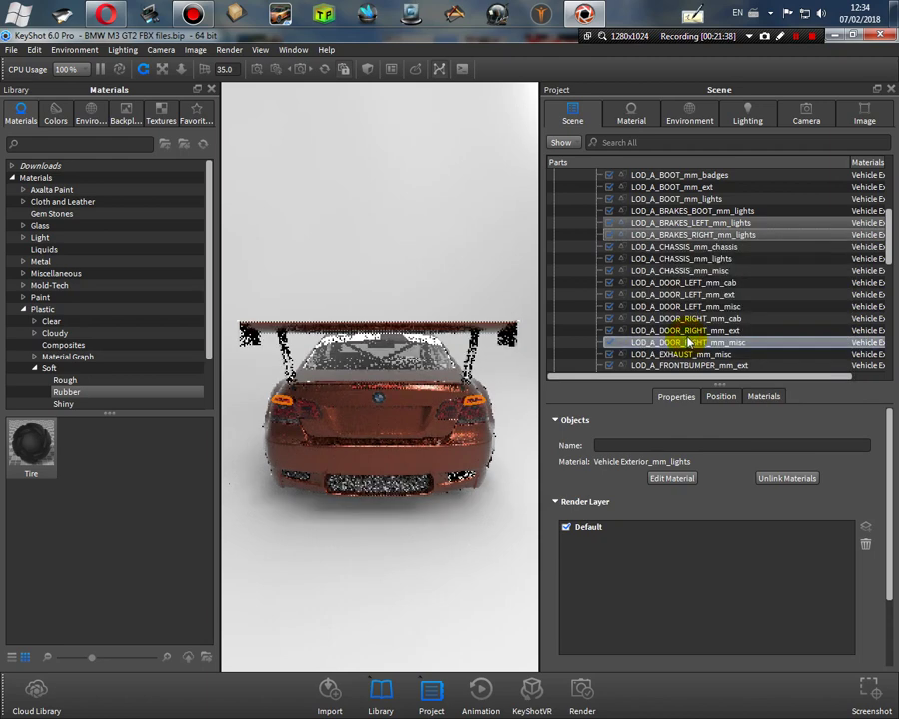
Step: Link the left and right brake light parts to each other so they share one material
right_click(764, 229)
mouse_move(791, 241)
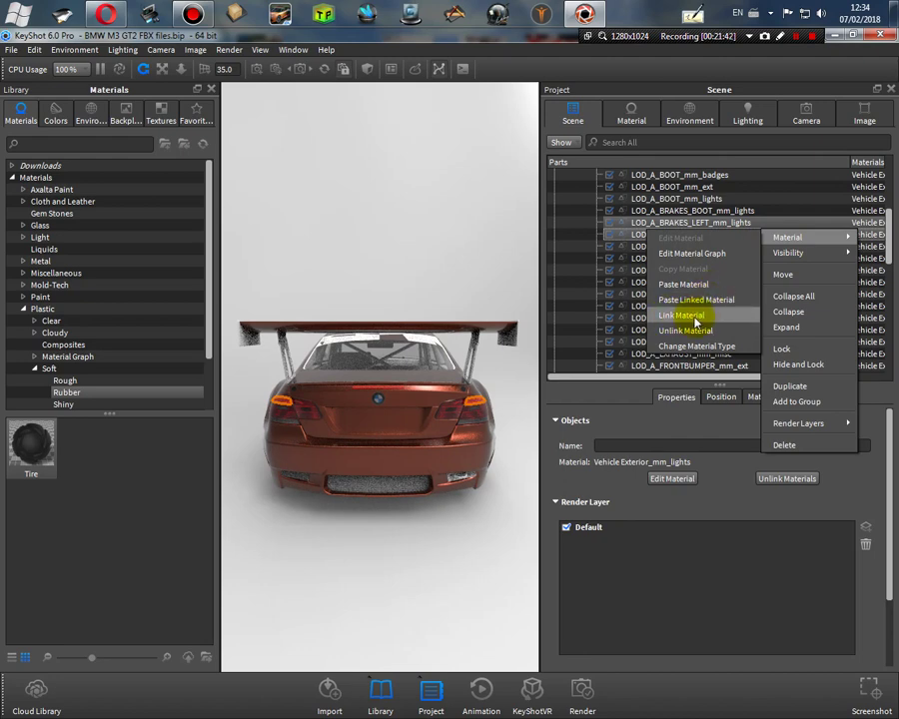
left_click(695, 318)
Step: Change the brake lights' material type to Emissive and set its intensity to 40
left_click(759, 224)
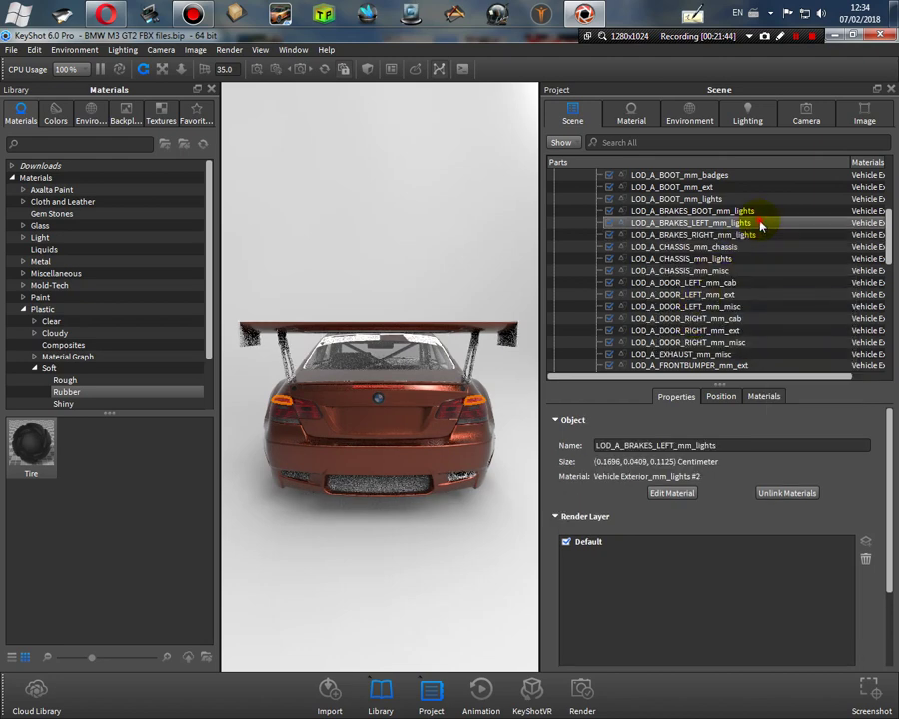
double_click(759, 223)
left_click(818, 216)
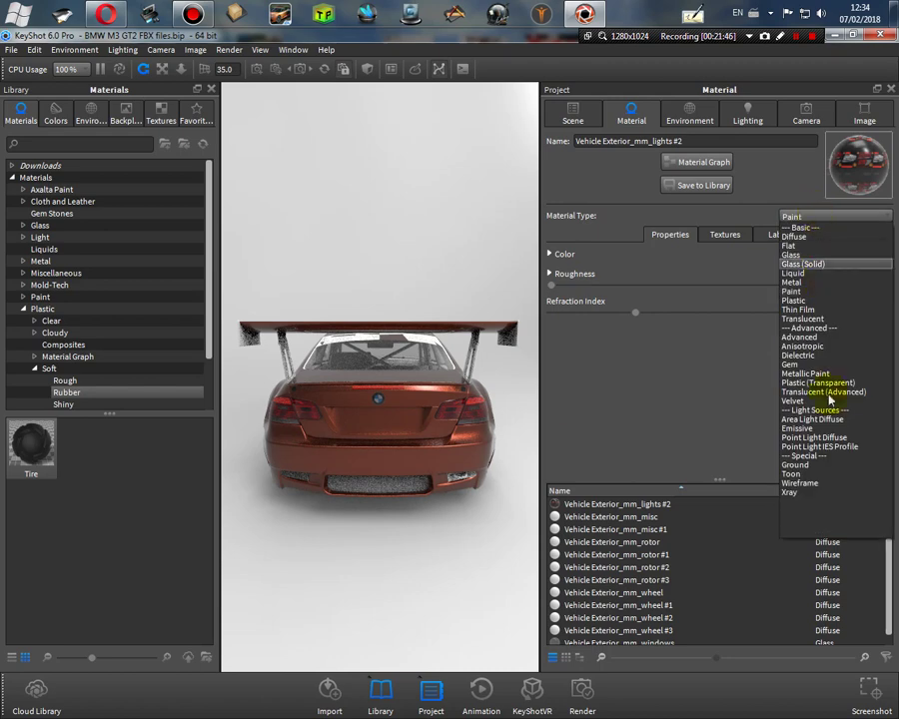
left_click(830, 429)
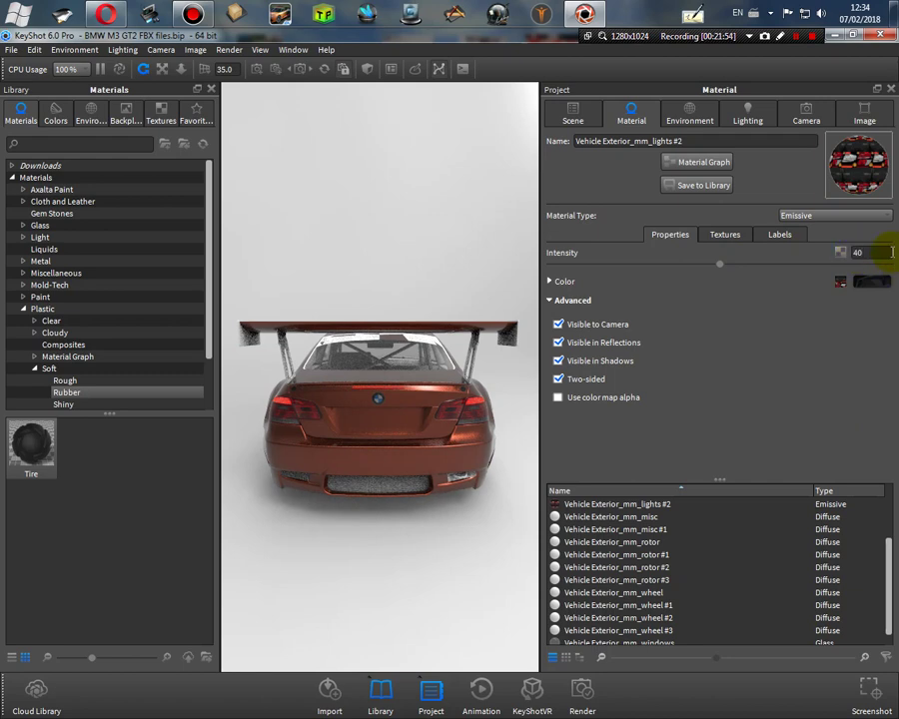
left_click(891, 251)
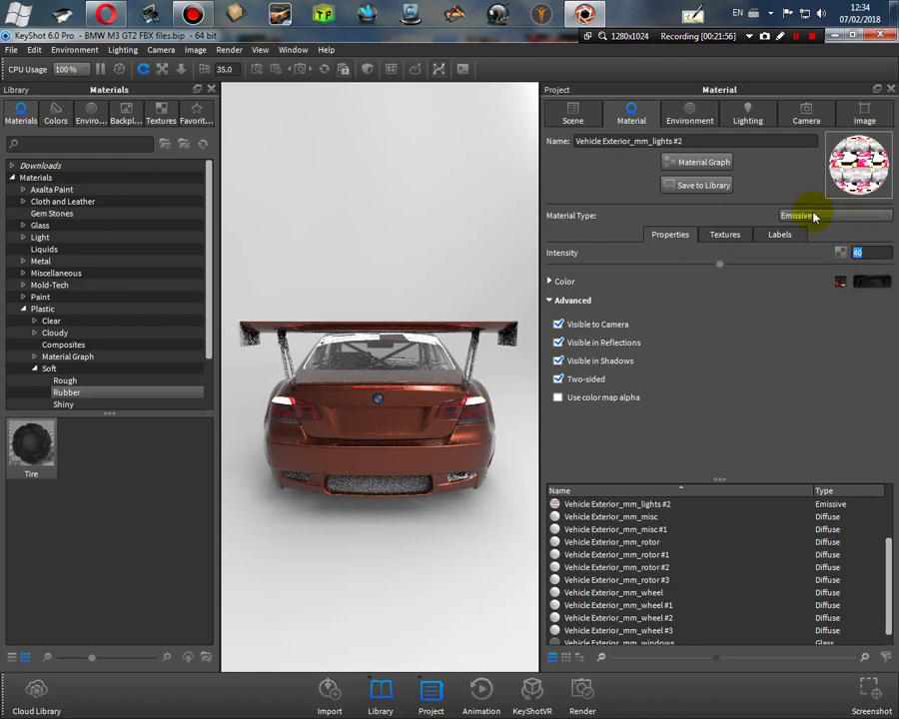
Step: Blend the brake lights' emissive color texture with an orange-red, RGB 255, 55, 0
left_click(550, 282)
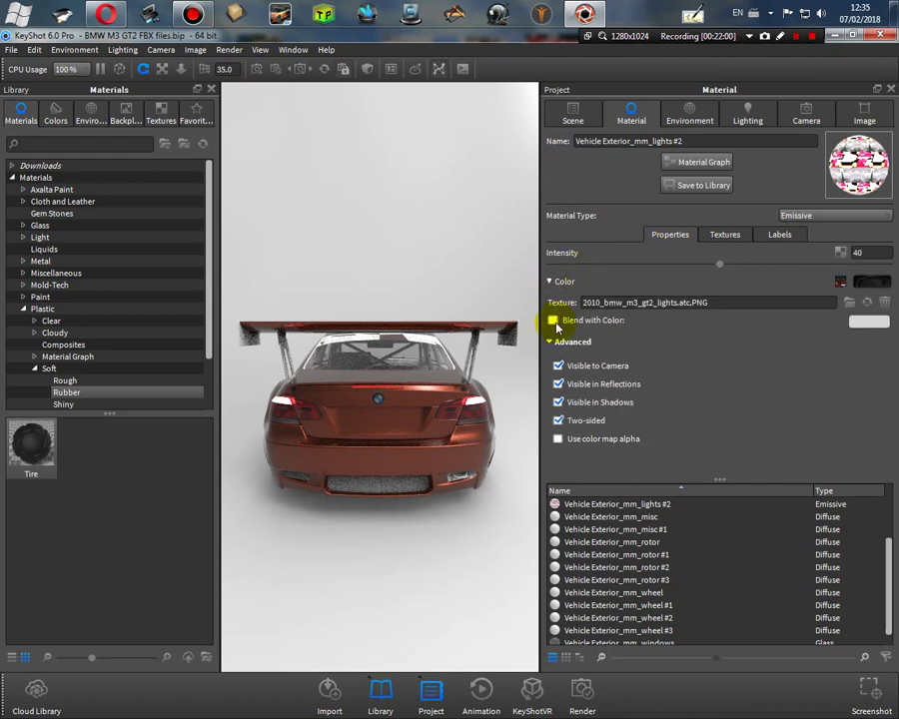
left_click(868, 321)
left_click(750, 442)
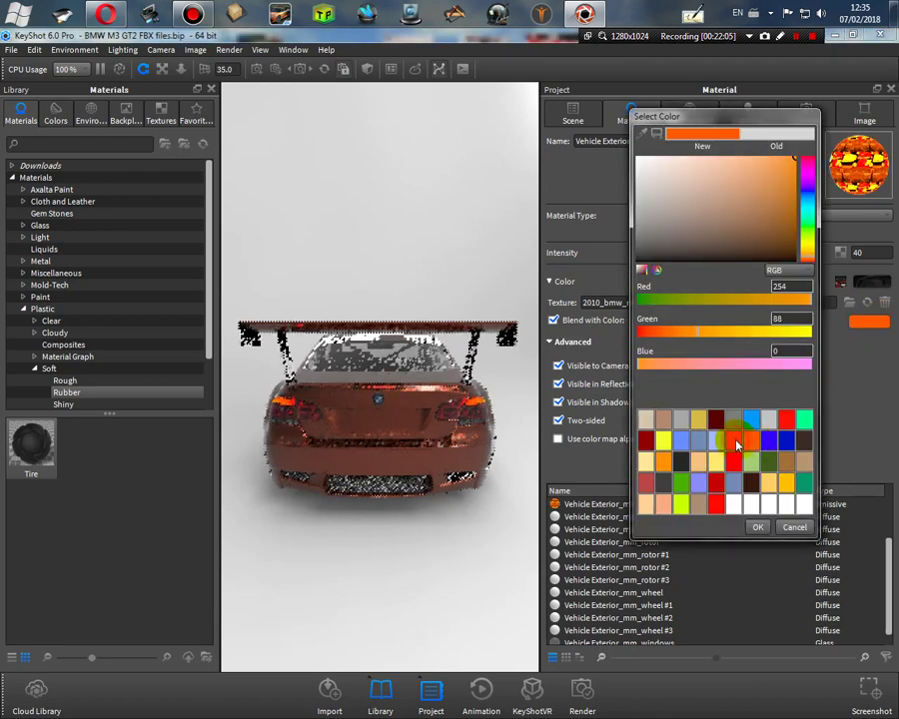
left_click(736, 446)
scroll(452, 417, "up", 3)
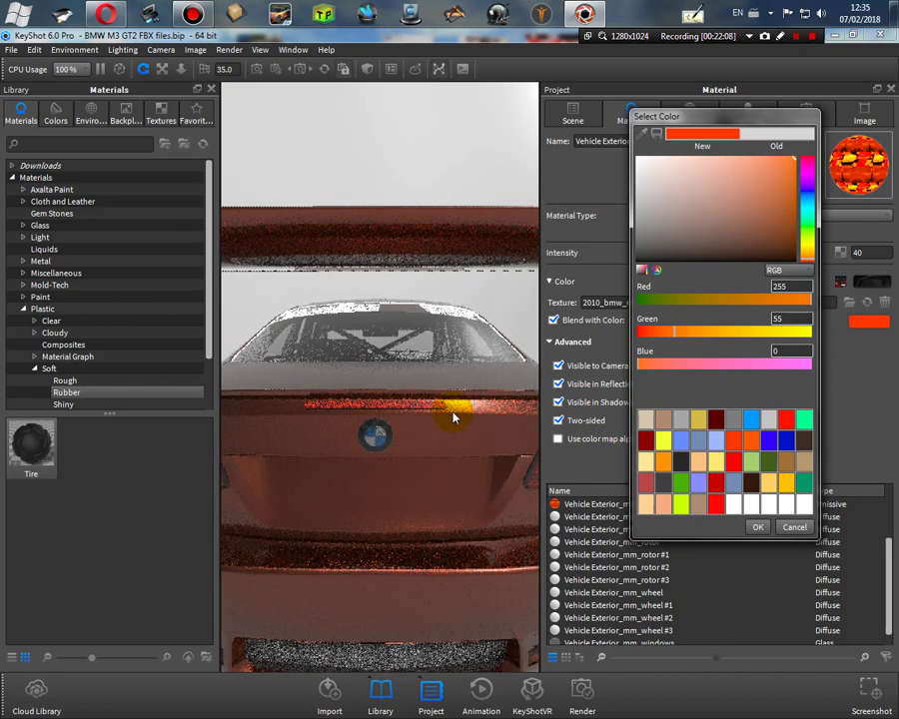
left_click_drag(458, 415, 433, 417)
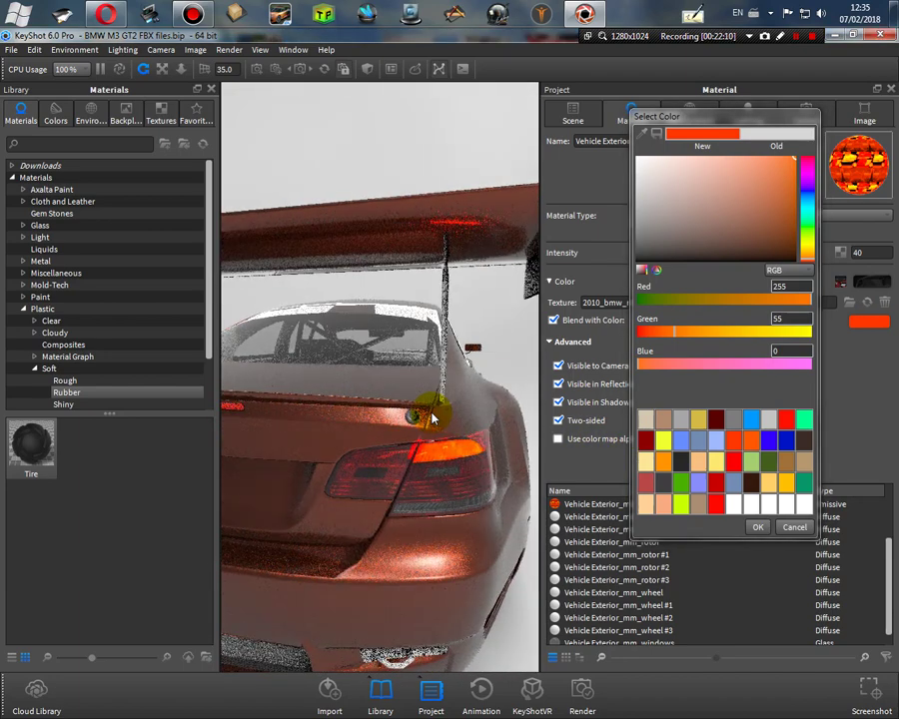
left_click(761, 527)
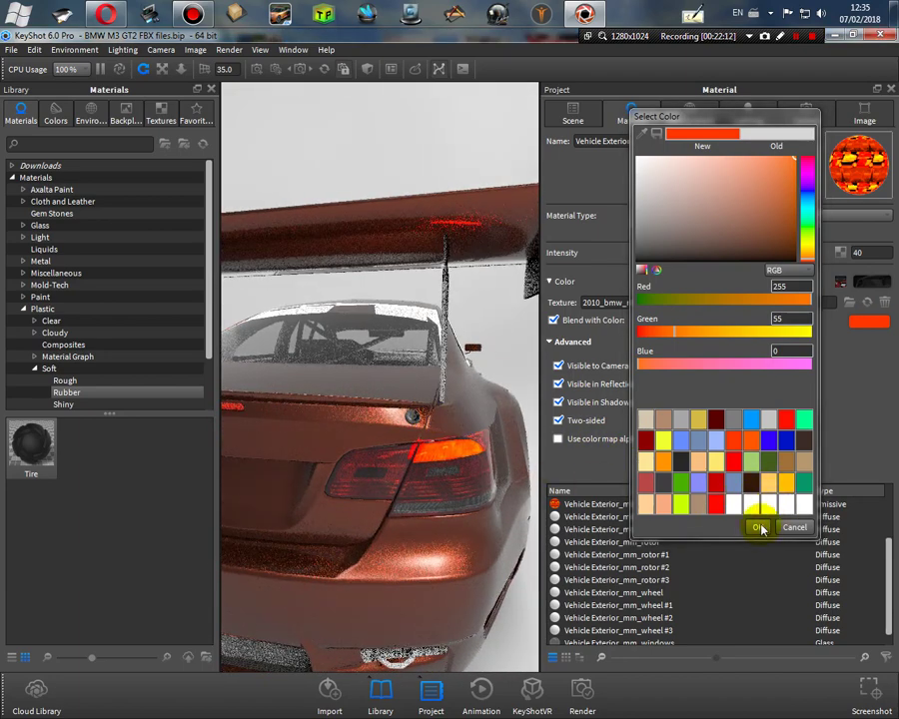
scroll(434, 394, "down", 5)
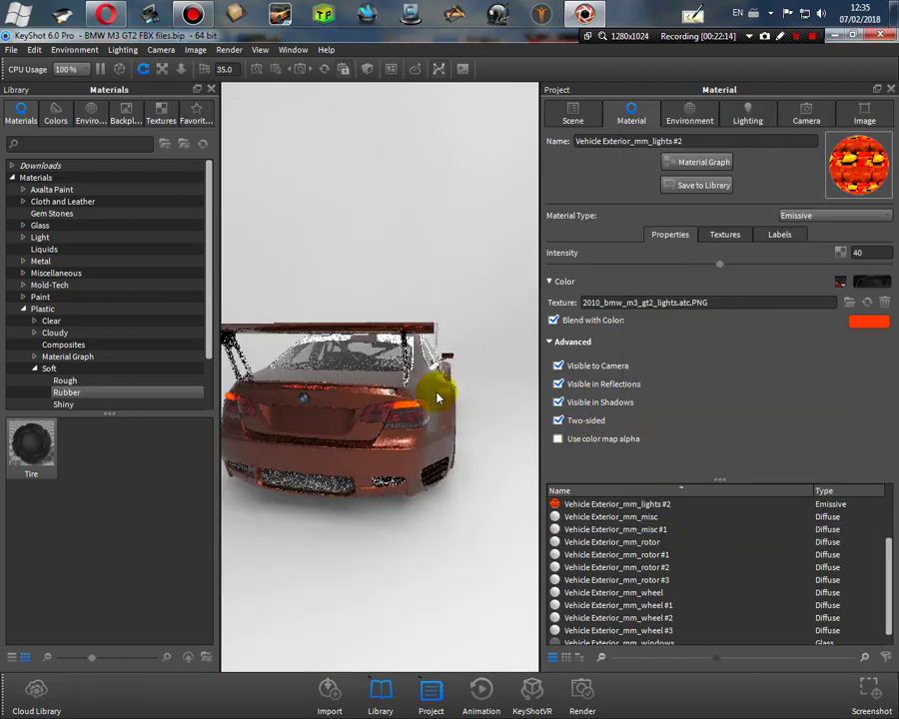
Step: Hide the left headlight lens LOD_A_HEADLIGHT_LENS_LEFT_mm_windows to expose the lamps behind it
left_click_drag(431, 390, 407, 439)
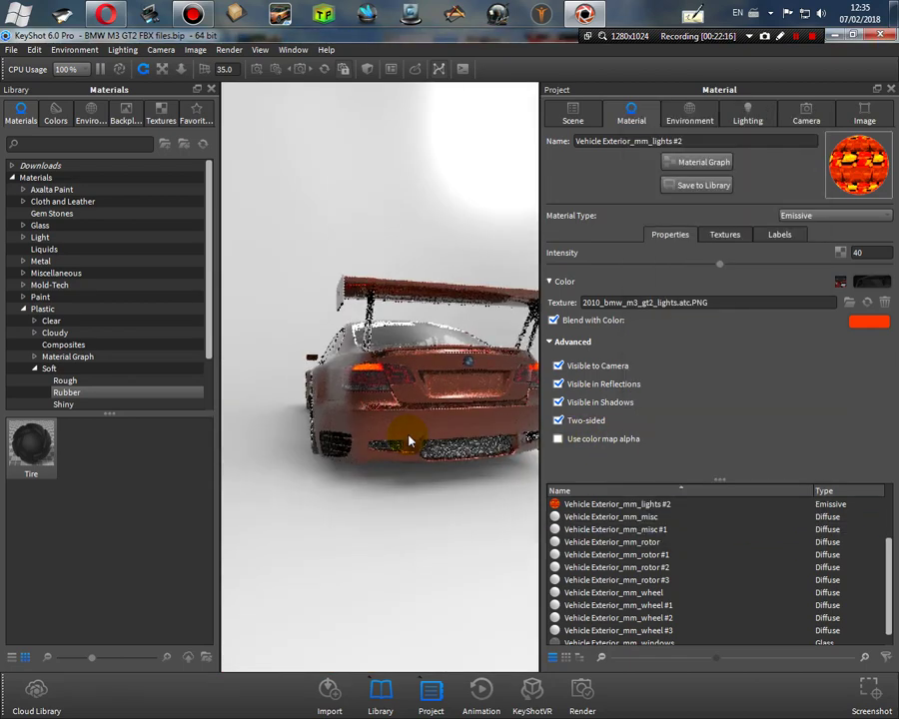
scroll(459, 461, "up", 4)
left_click_drag(459, 461, 735, 495)
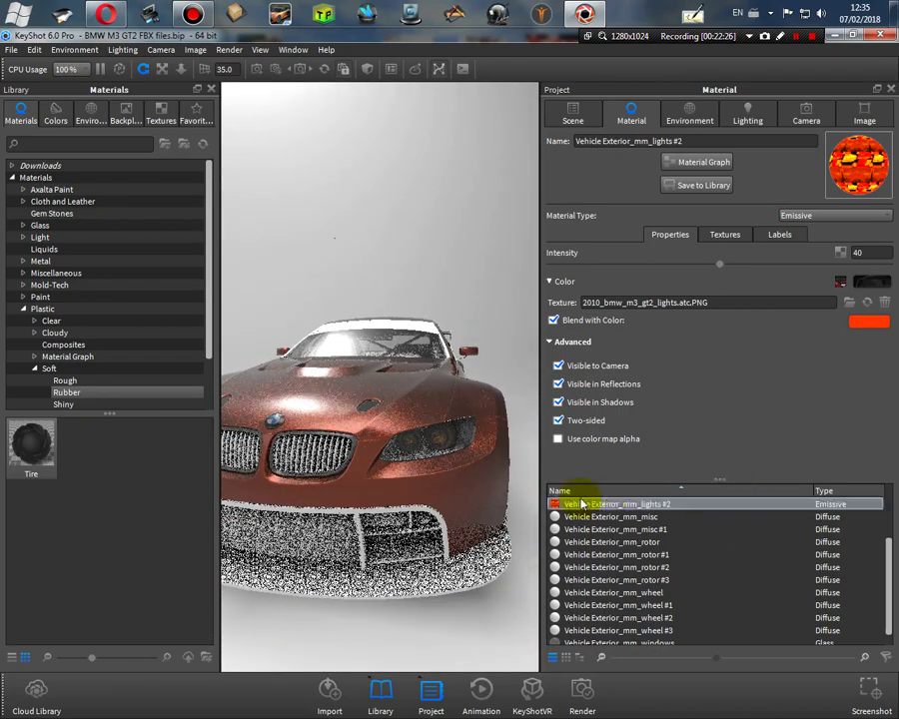
left_click(569, 118)
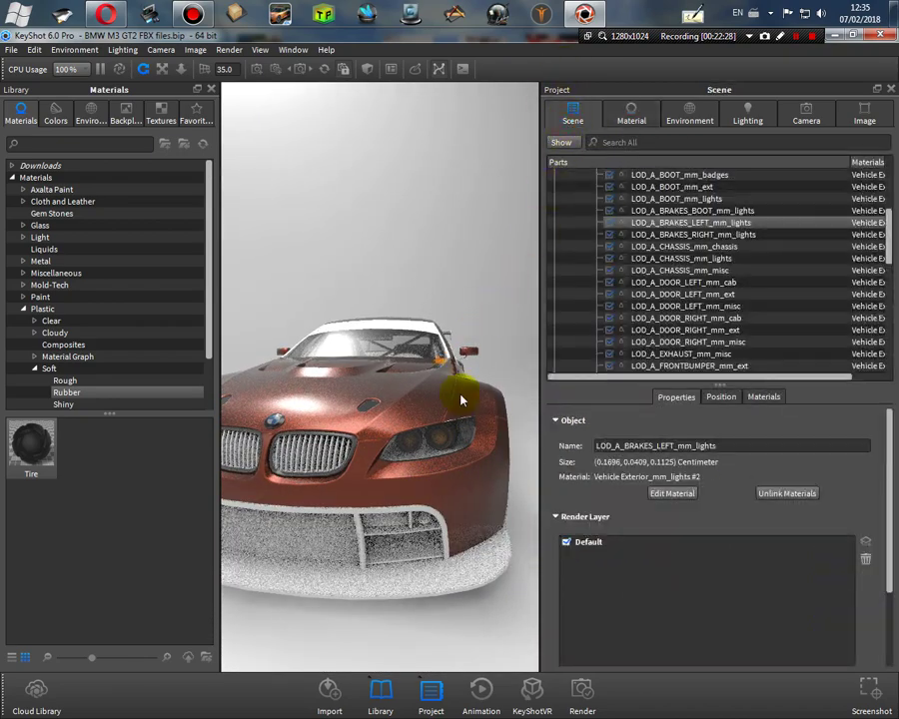
left_click(436, 452)
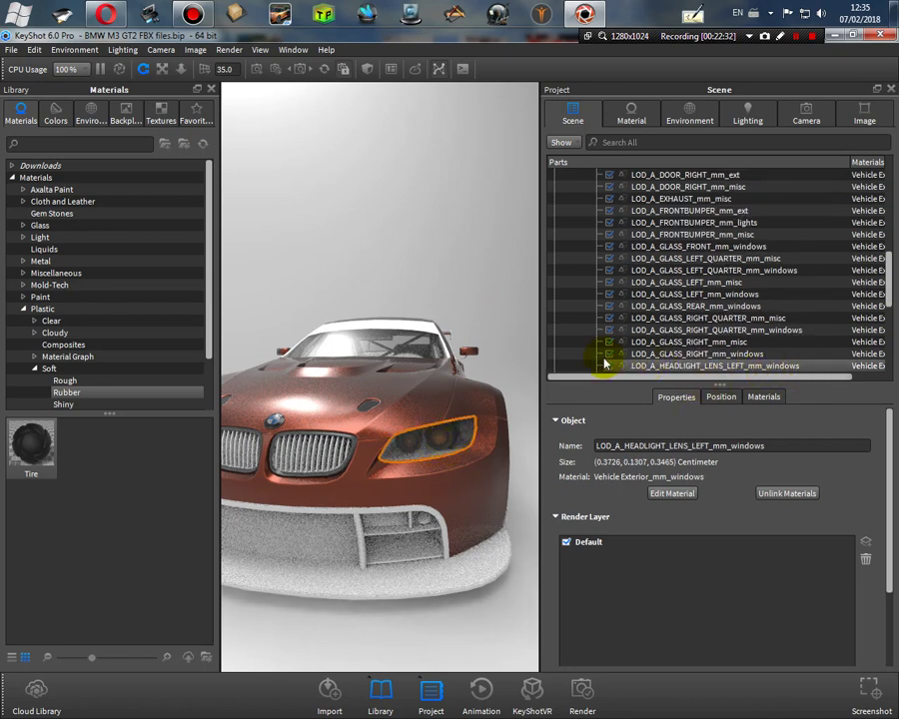
left_click(437, 469)
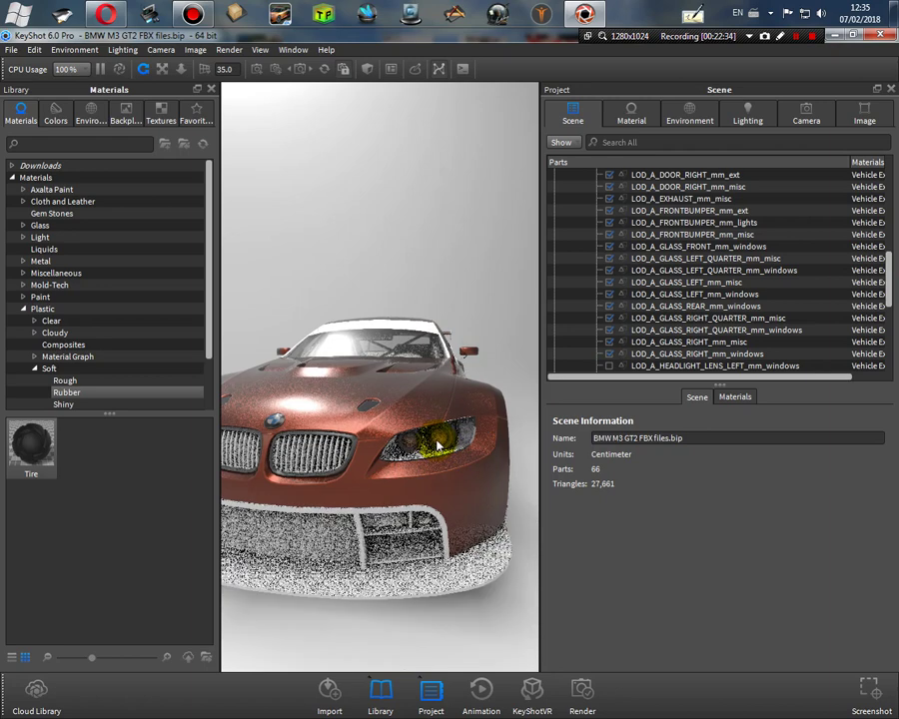
Step: Start editing the geometry of LOD_A_BODY_mm_lights in Split Object Surfaces mode
left_click(436, 446)
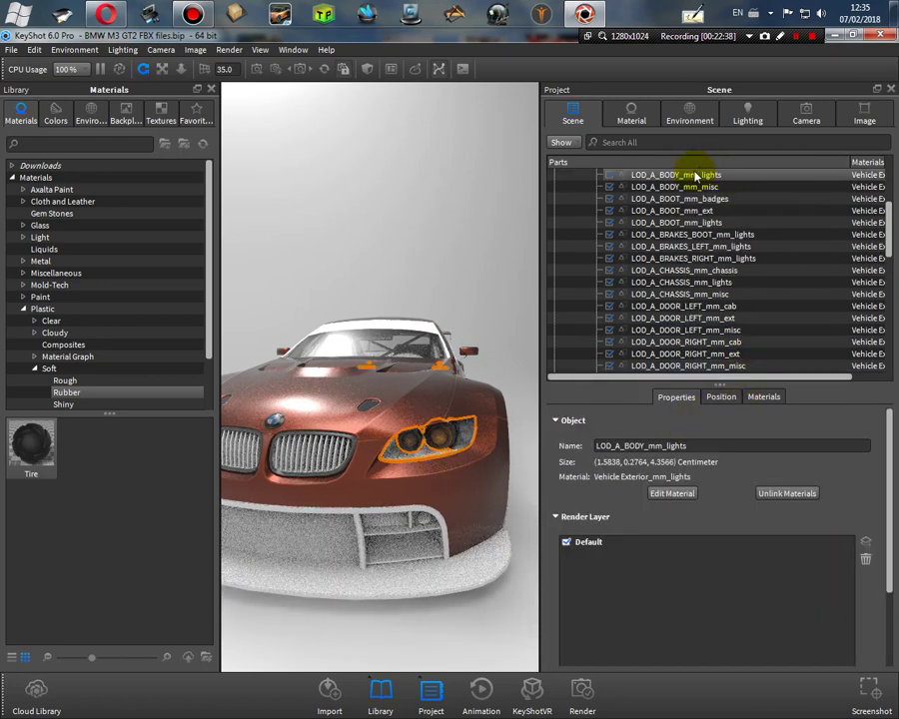
right_click(751, 177)
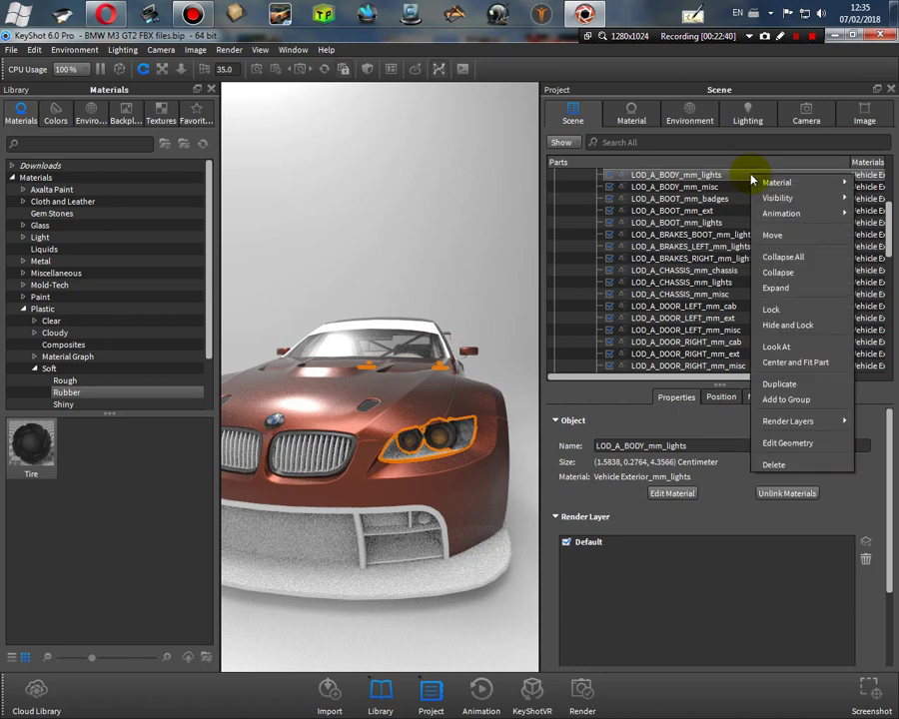
left_click(789, 443)
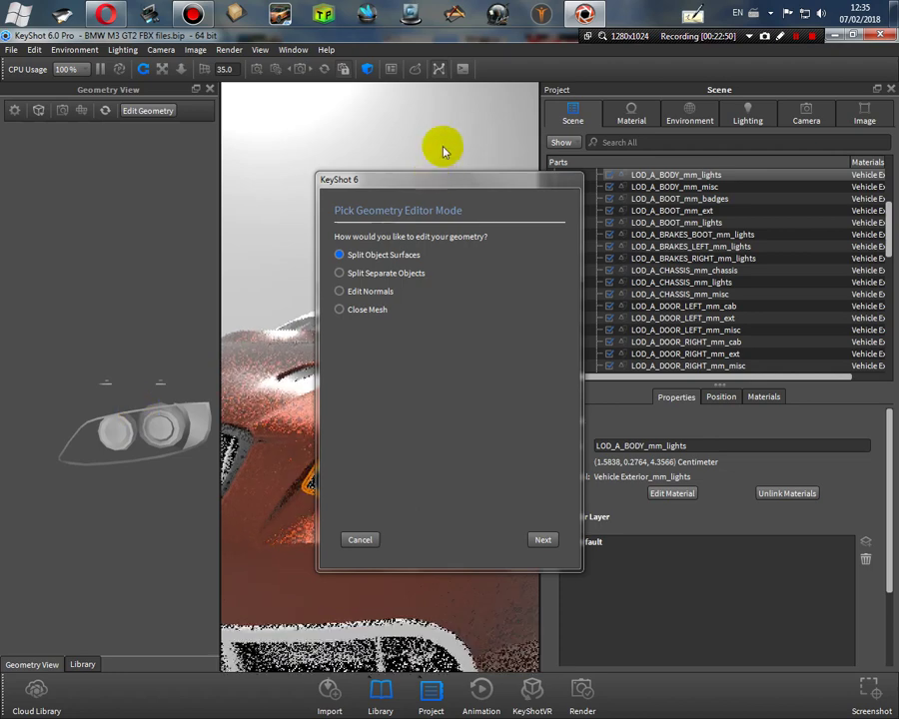
left_click_drag(425, 177, 649, 118)
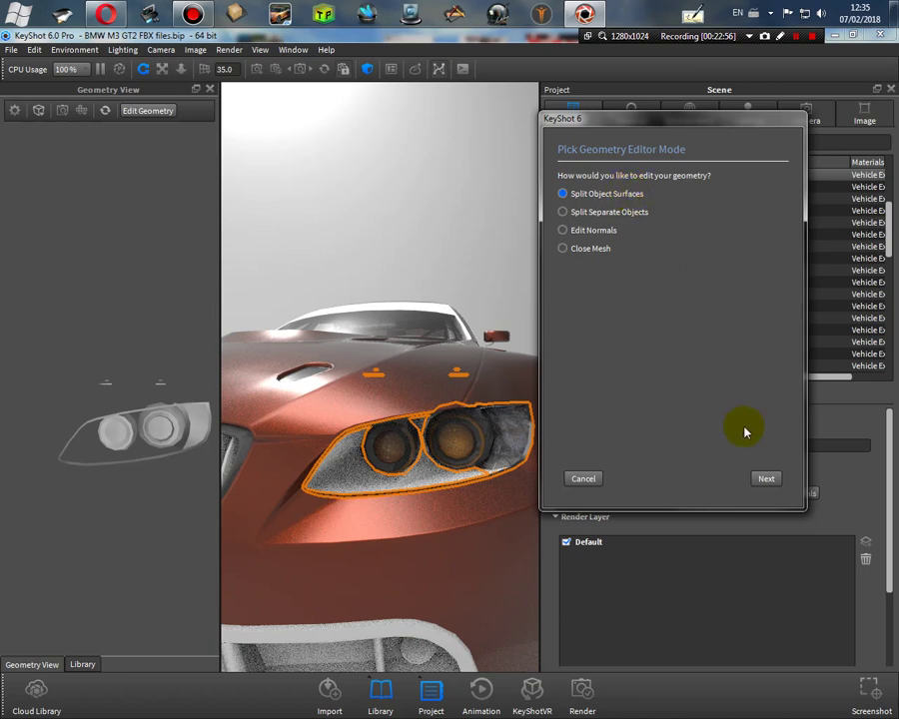
left_click(765, 481)
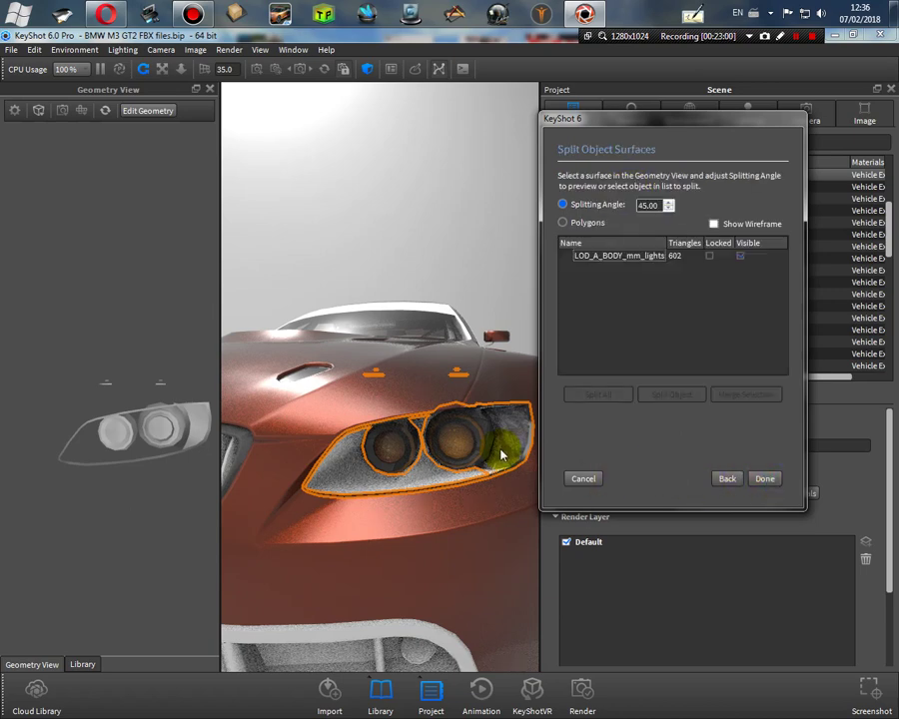
Step: Split the round headlight lamp surfaces from LOD_A_BODY_mm_lights with a 45-degree splitting angle and finish the geometry edit
scroll(481, 451, "up", 5)
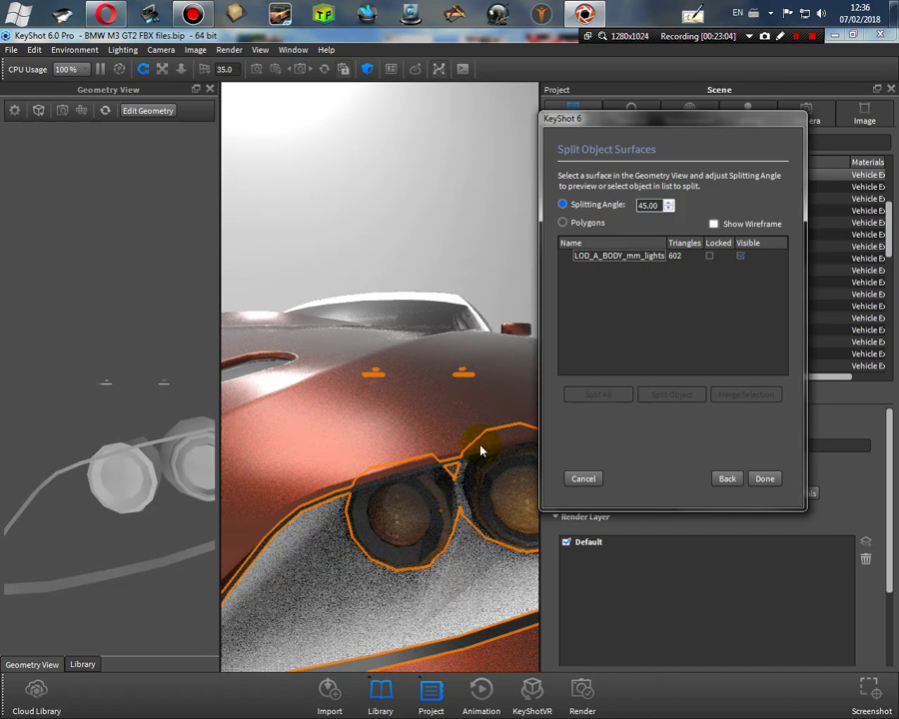
left_click(205, 465)
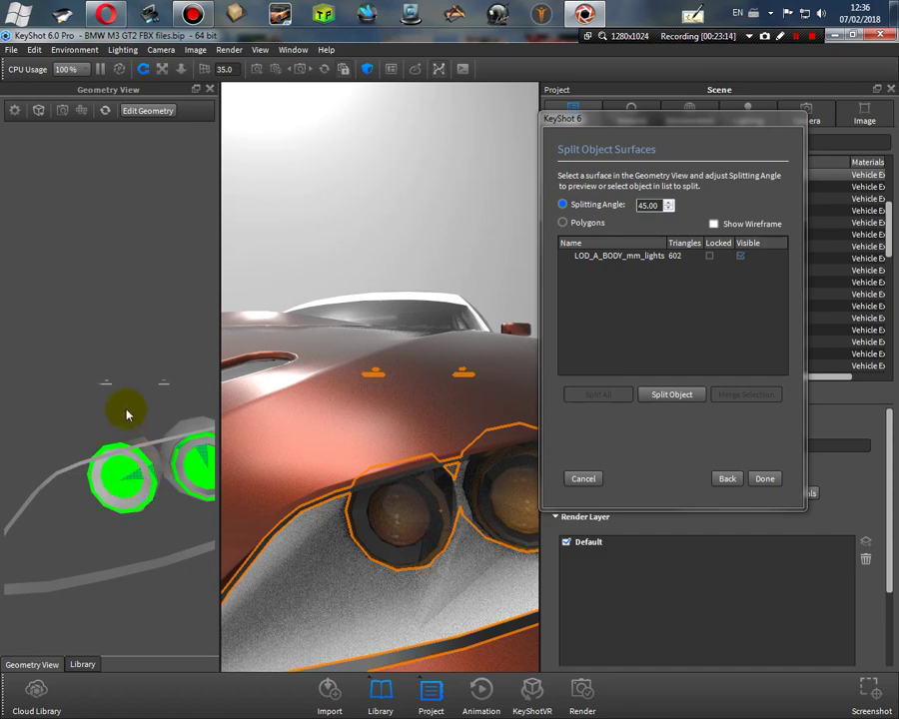
left_click_drag(100, 407, 155, 402)
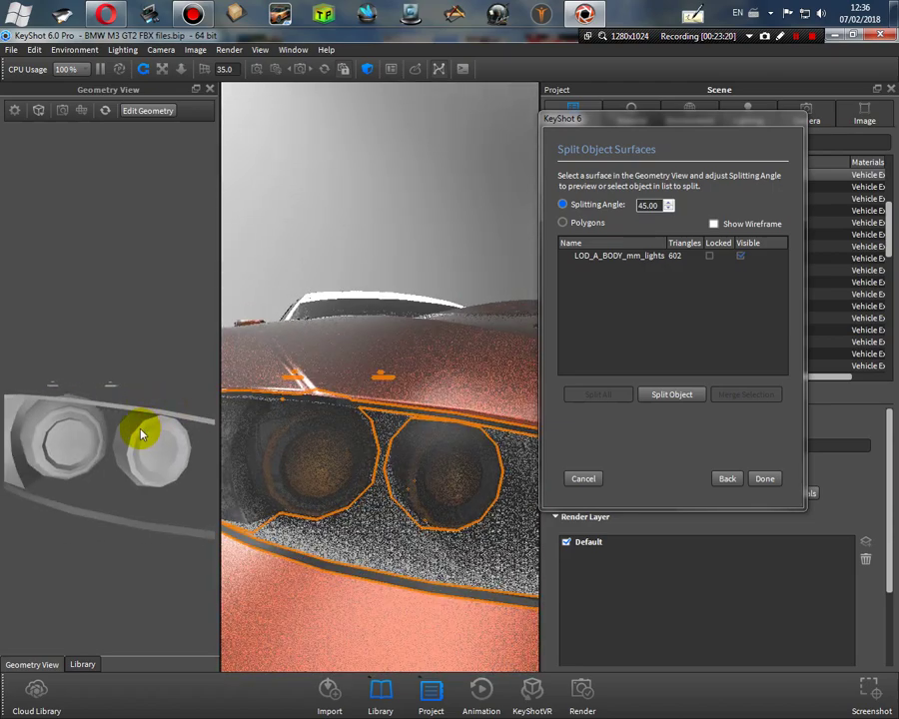
left_click(148, 443)
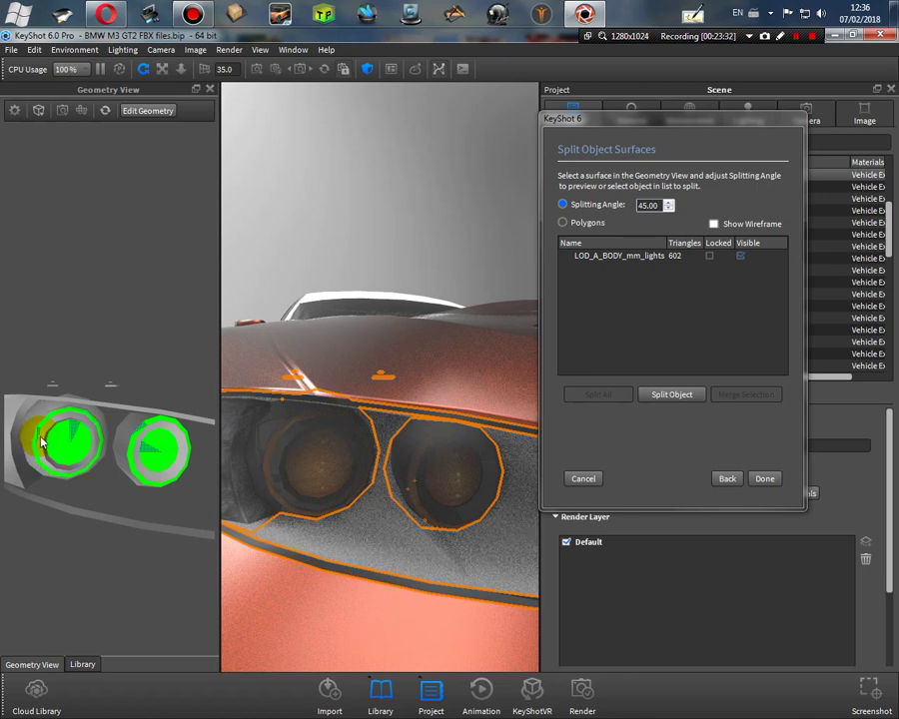
left_click(667, 398)
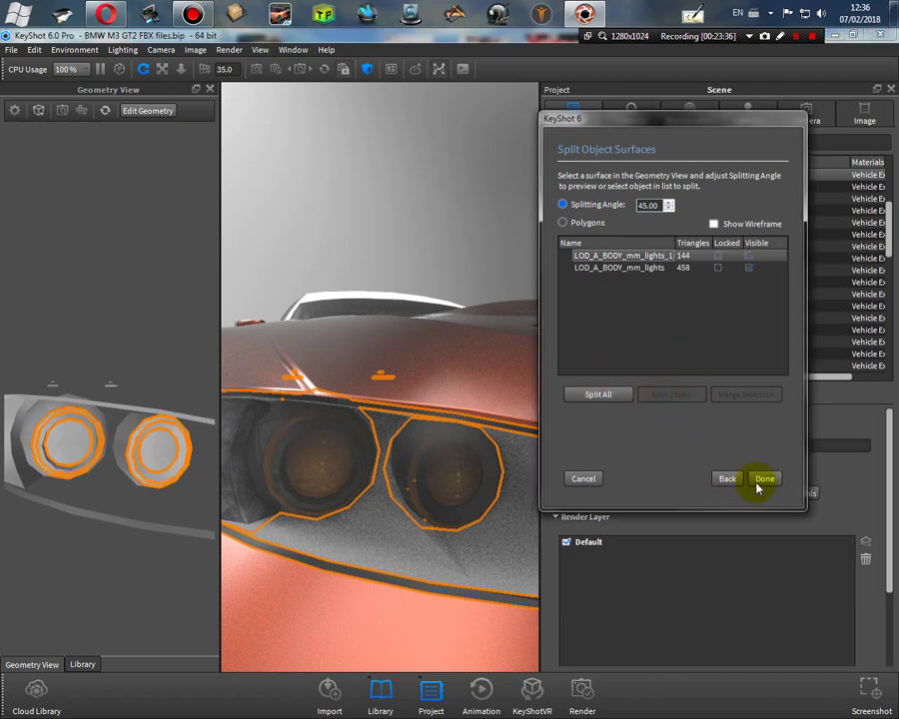
left_click(763, 479)
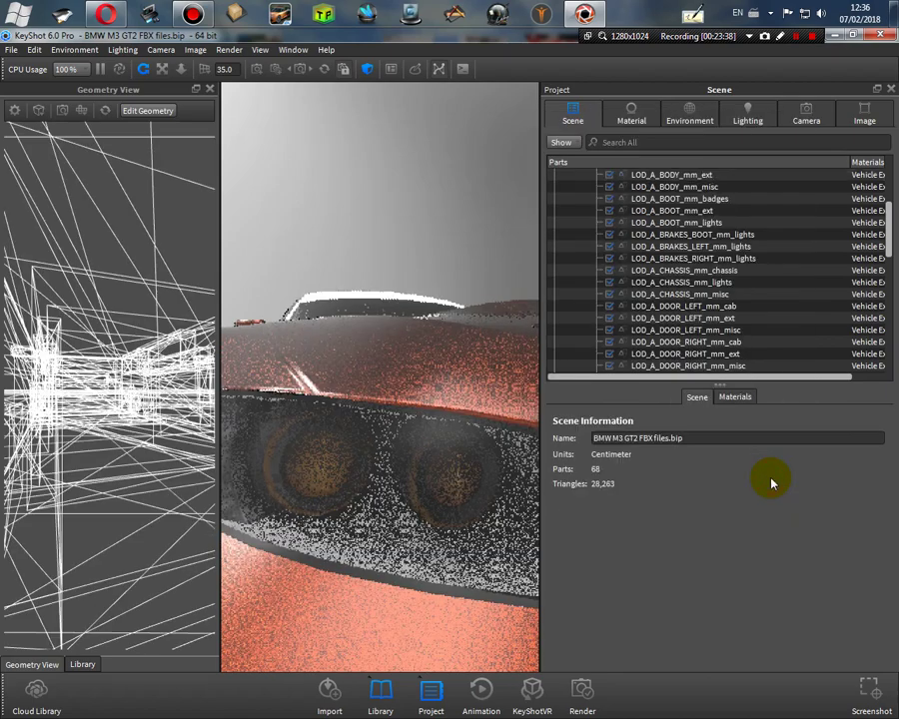
Step: Change the material of the split-off lamp part LOD_A_BODY_mm_lights_1 to Emissive with an intensity of 40
scroll(774, 316, "up", 1)
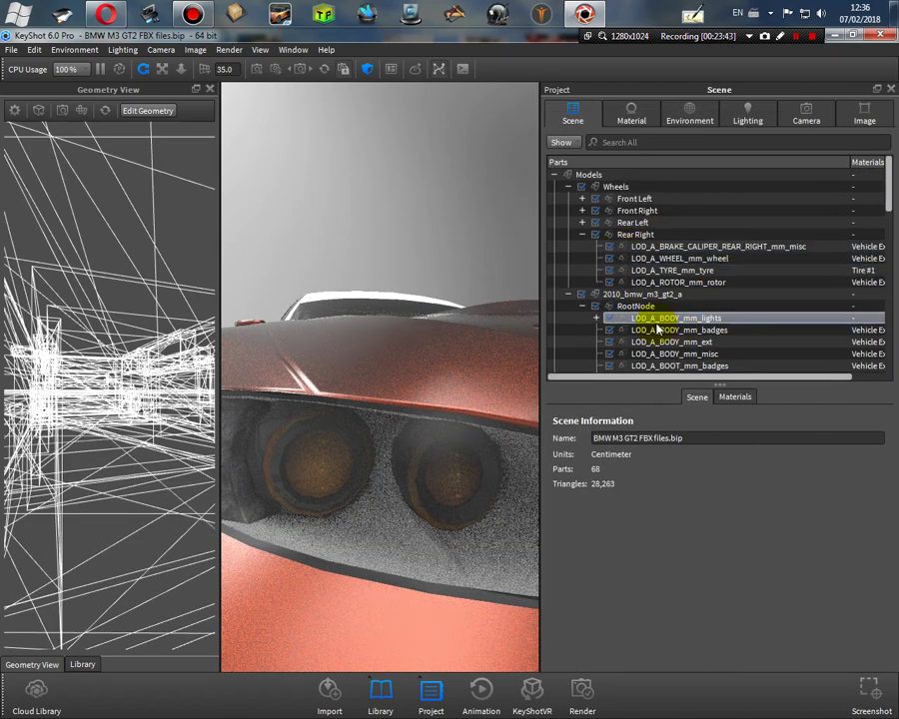
left_click(596, 317)
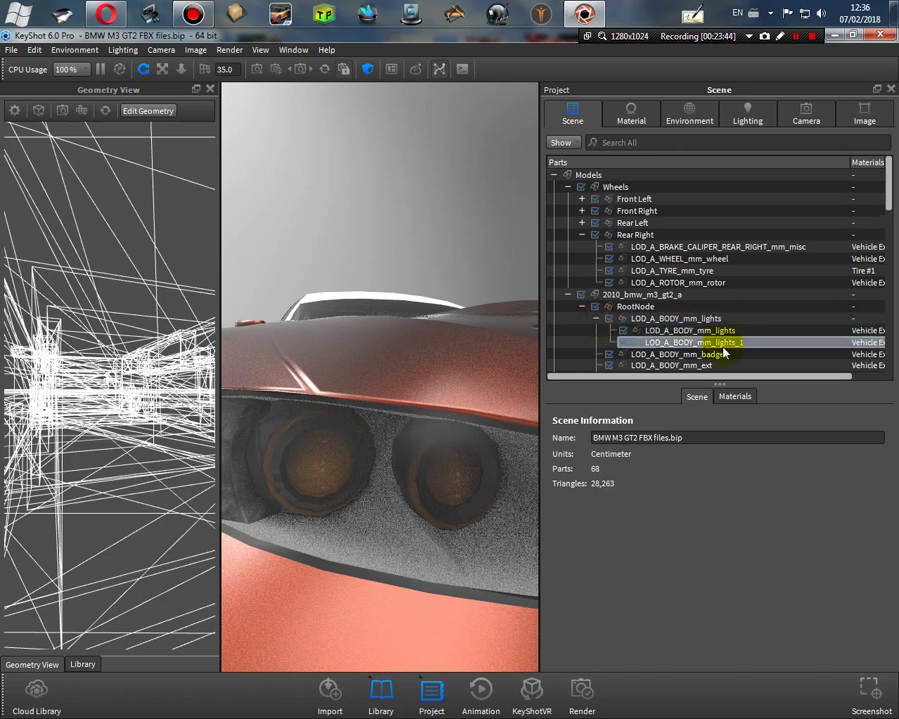
left_click(720, 342)
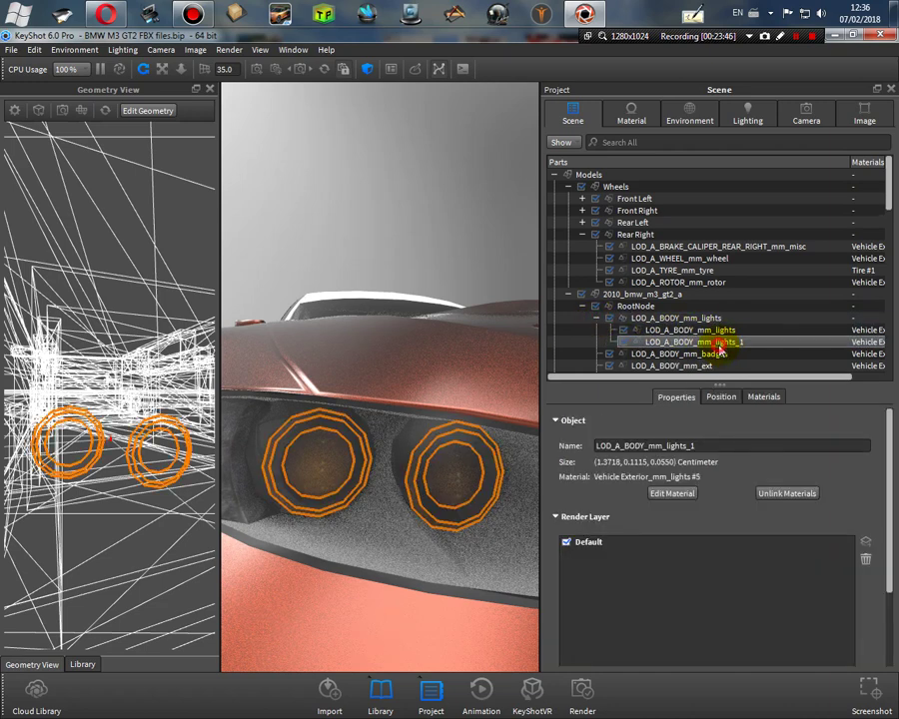
double_click(719, 346)
left_click(810, 216)
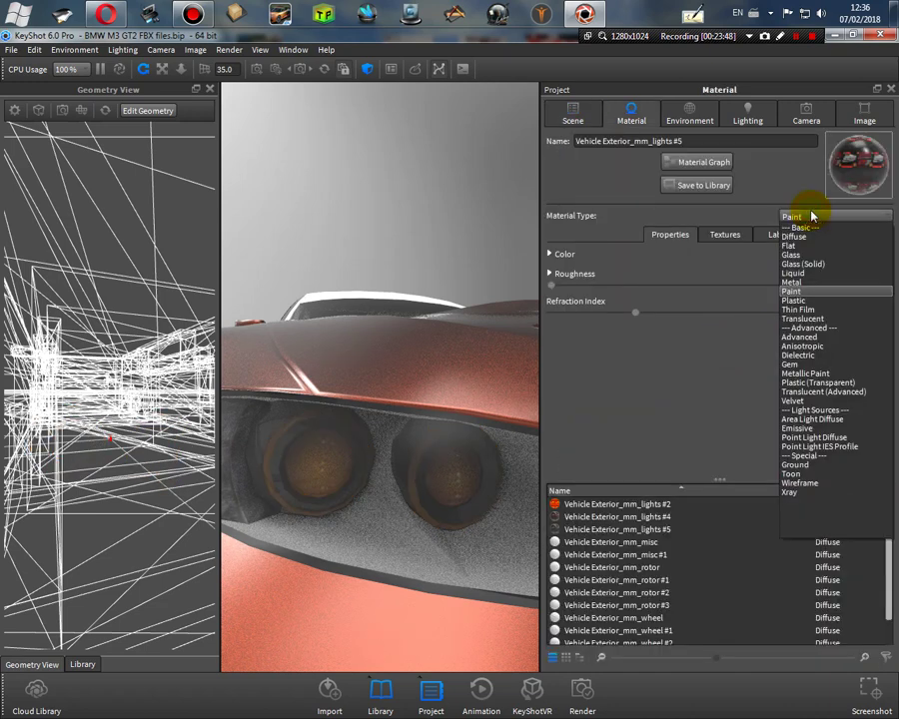
left_click(837, 428)
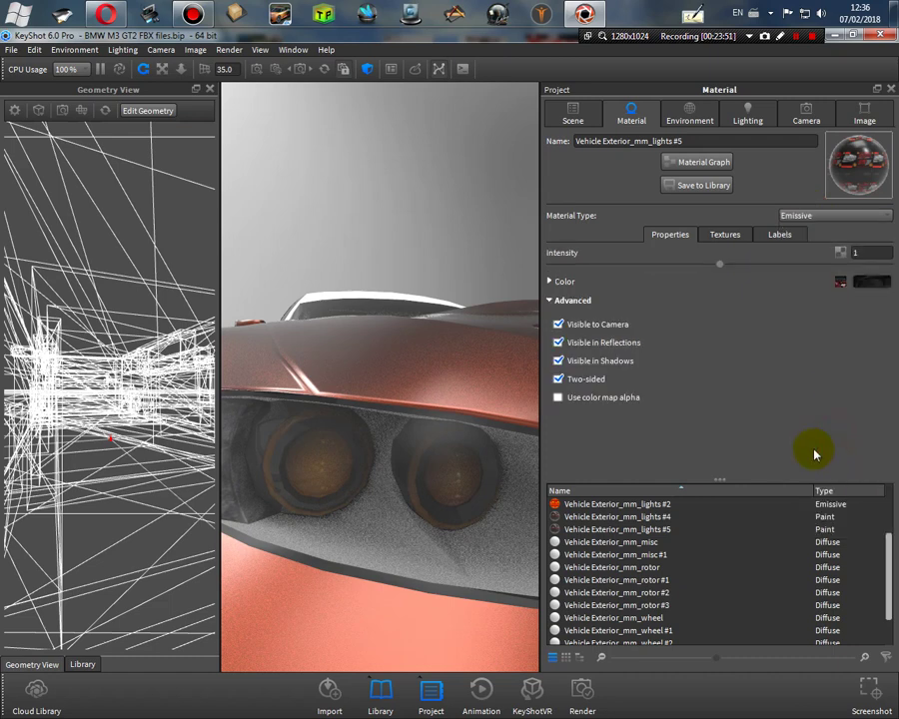
double_click(855, 252)
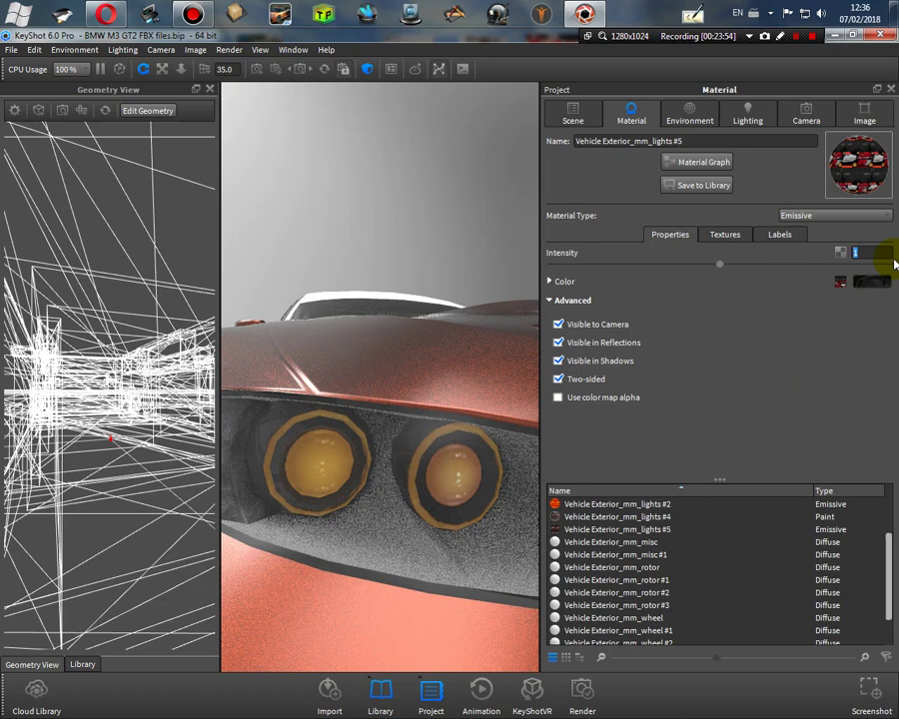
type("40")
key("Return")
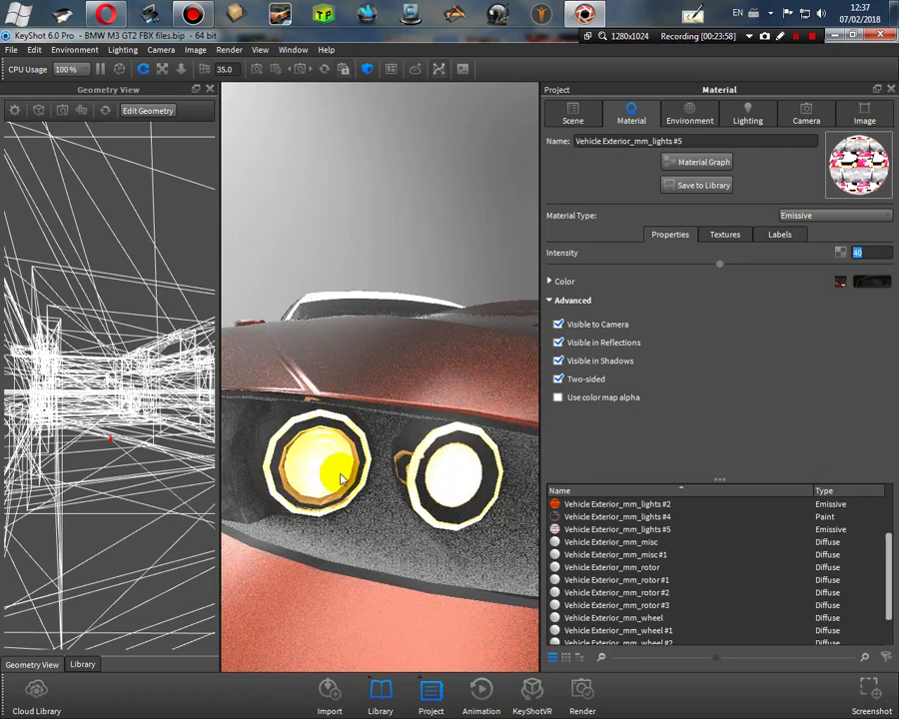
Step: Change the material type of the remaining headlight part LOD_A_BODY_mm_lights to Metal
left_click(587, 118)
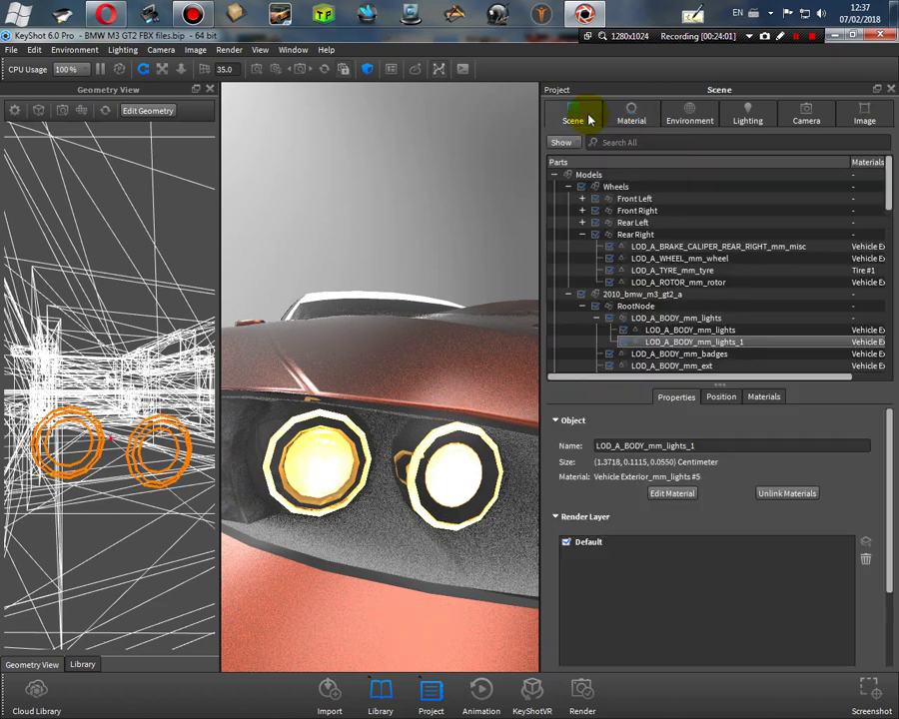
left_click(721, 332)
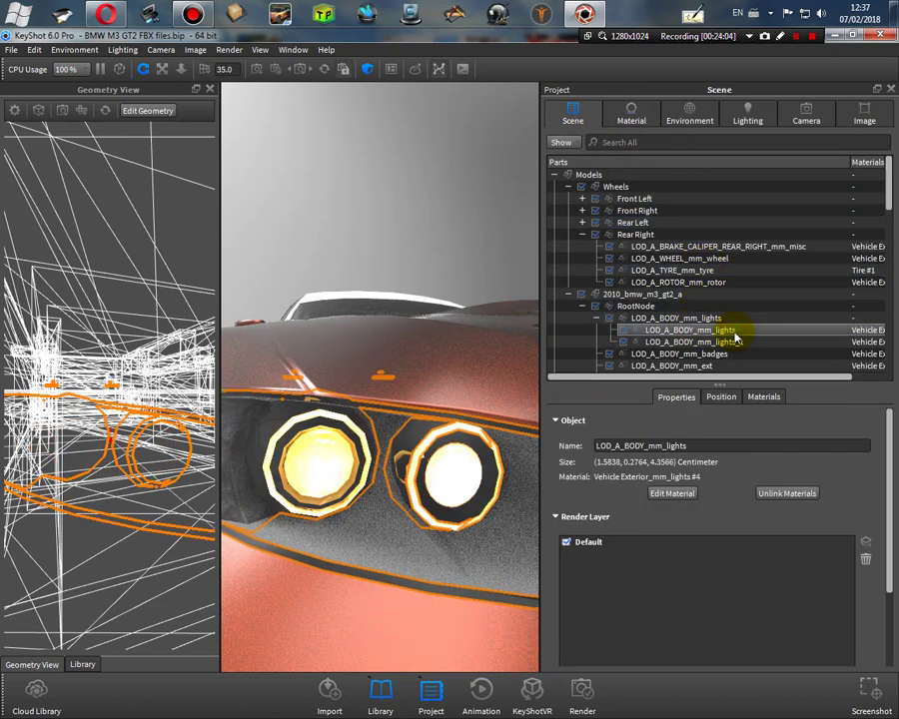
double_click(735, 338)
left_click(823, 218)
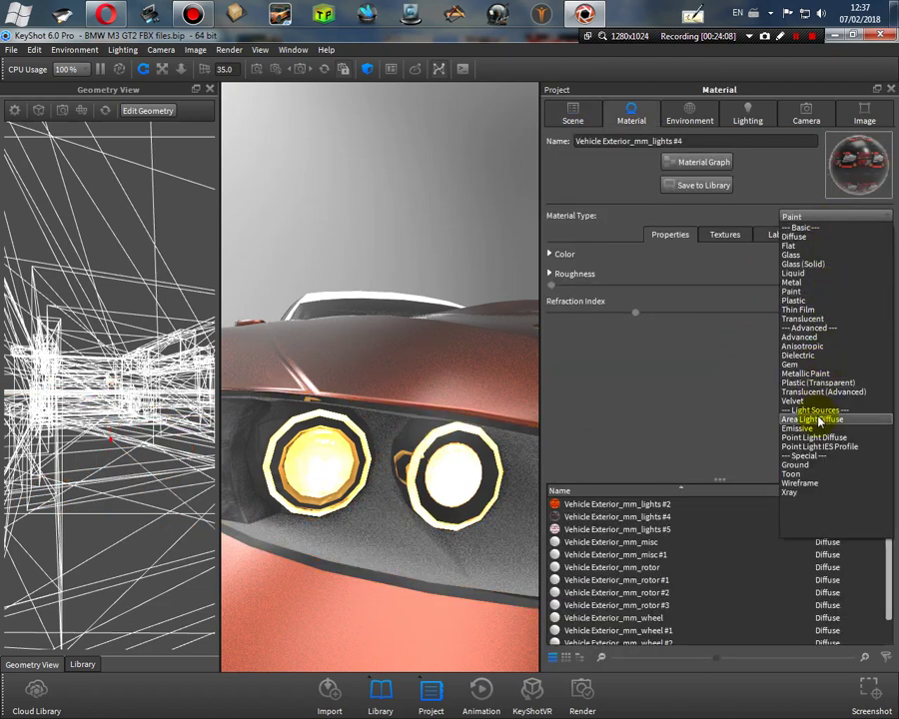
left_click(835, 287)
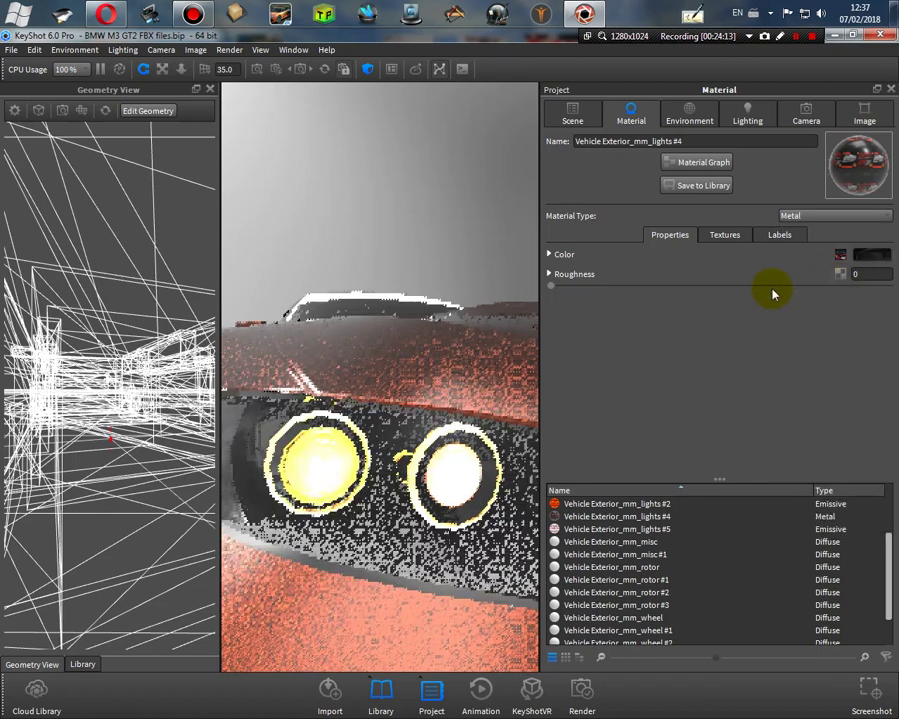
Step: Examine the headlights, grille and bodywork from the front and the side of the car
scroll(375, 444, "down", 8)
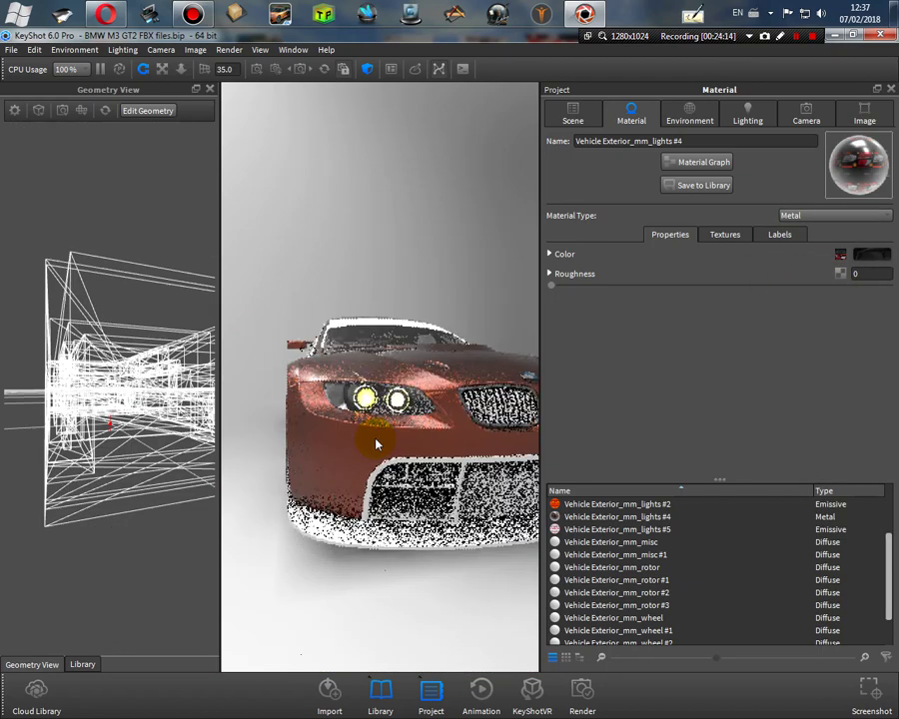
mouse_move(393, 458)
left_mouse_down()
mouse_move(353, 466)
mouse_move(402, 462)
left_mouse_up()
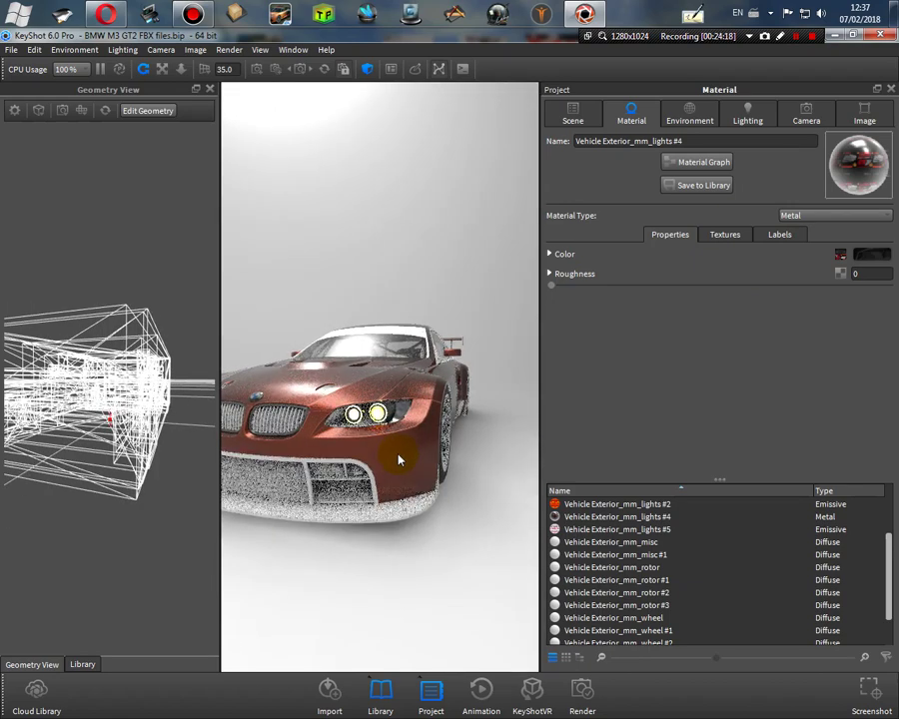
left_click_drag(340, 475, 366, 482)
scroll(376, 452, "up", 6)
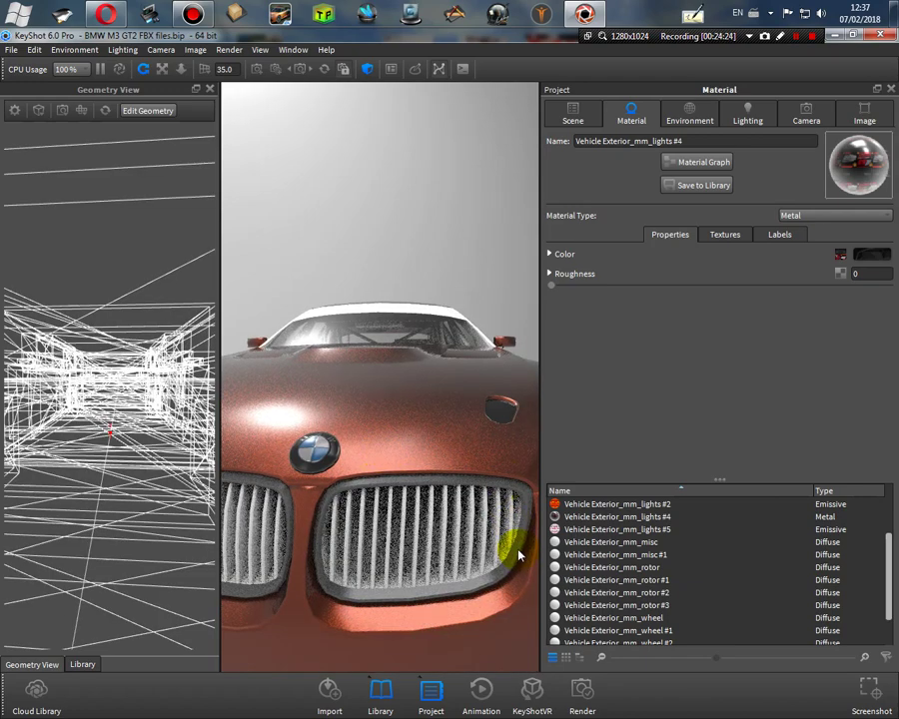
scroll(473, 440, "down", 5)
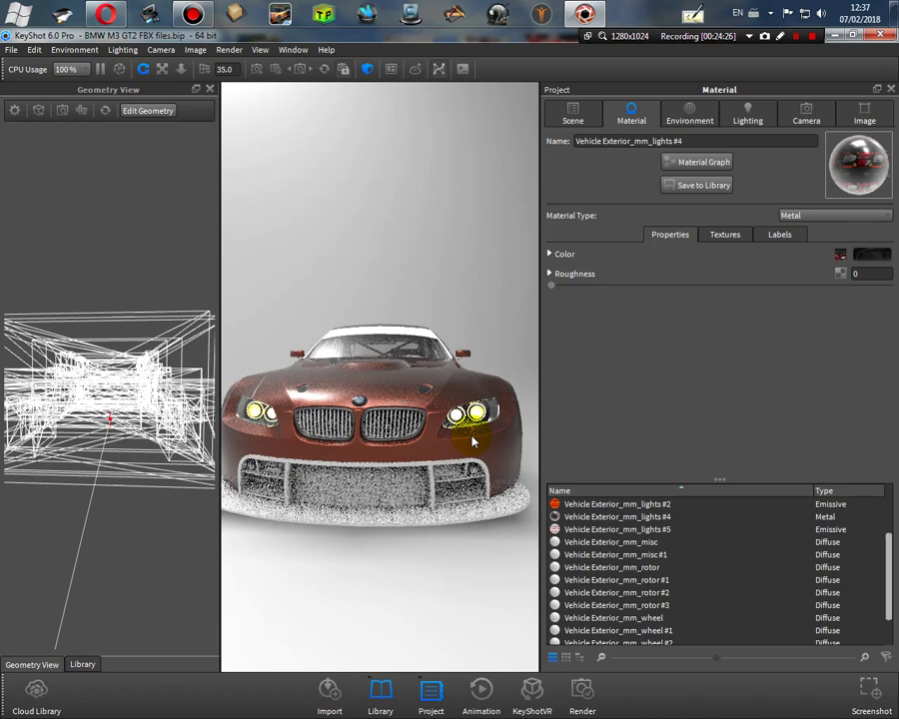
left_click_drag(469, 429, 395, 452)
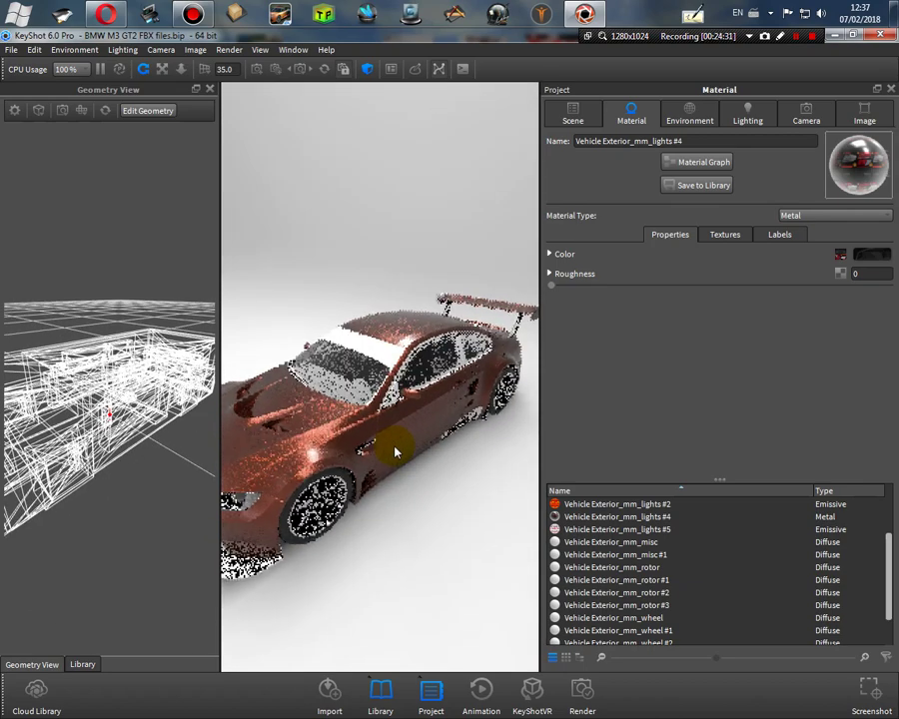
Step: Load 2010_bmw_m3_gt2_miscKE.atc.png as the diffuse texture of the LOD_A_BODY_mm_misc part's material
left_click(412, 371)
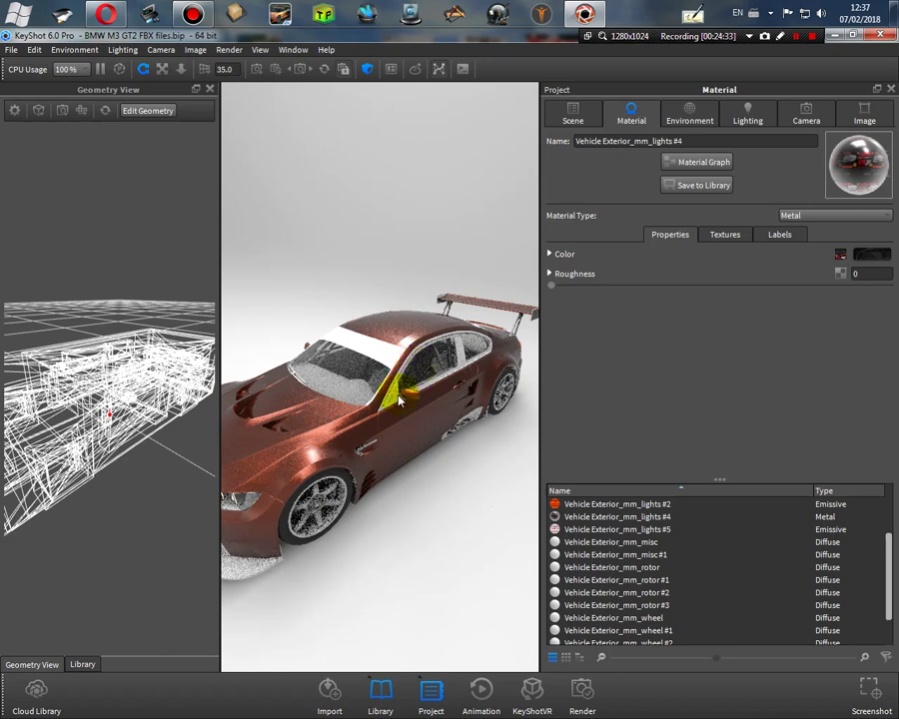
left_click(574, 113)
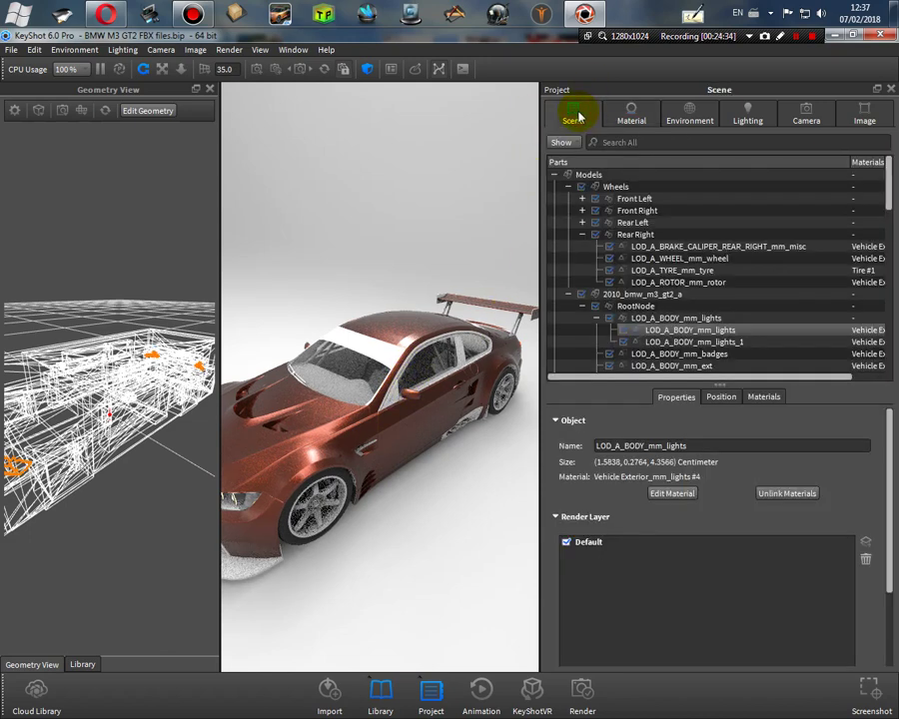
left_click(584, 306)
left_click(583, 307)
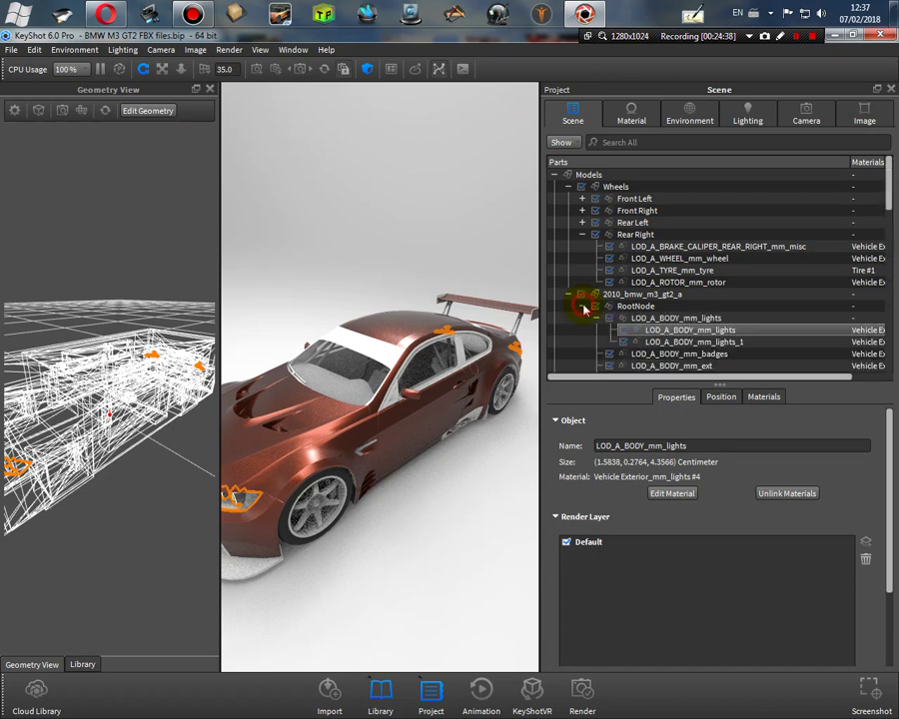
scroll(764, 330, "down", 3)
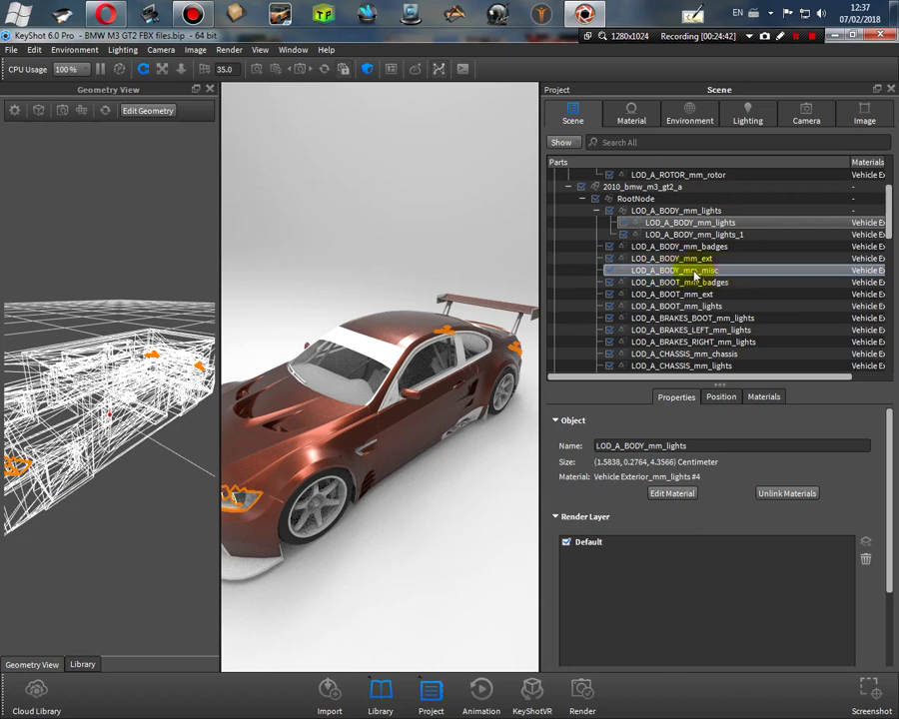
double_click(674, 270)
left_click(671, 238)
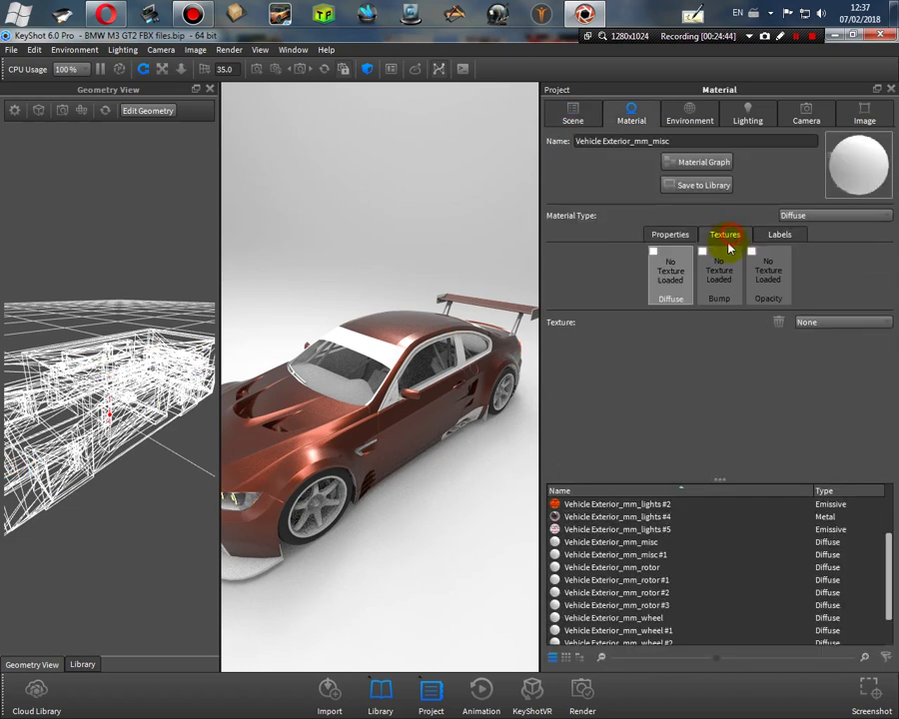
left_click(656, 254)
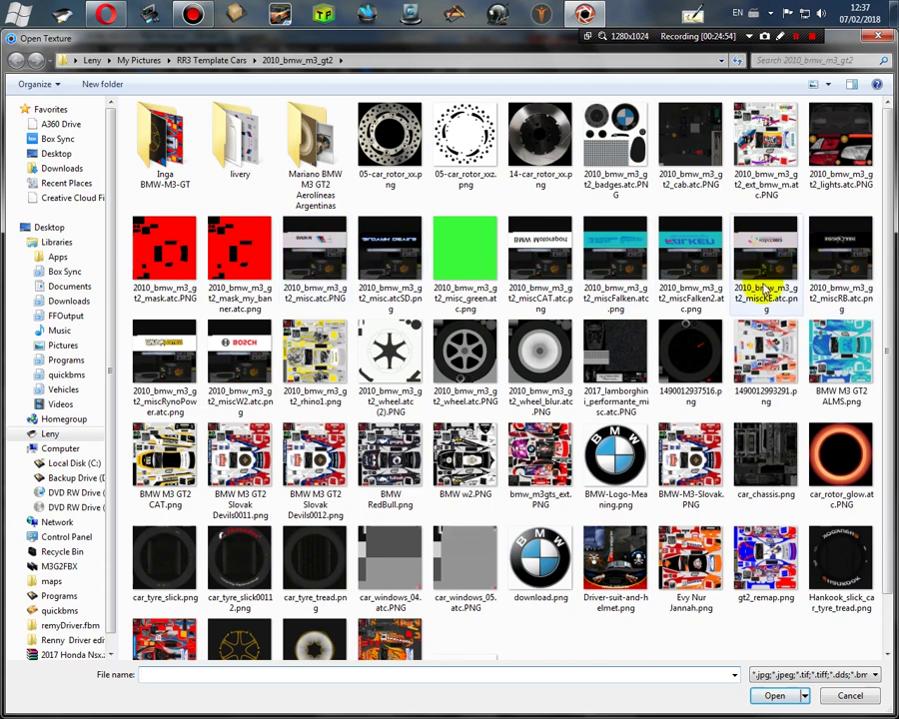
left_click(779, 242)
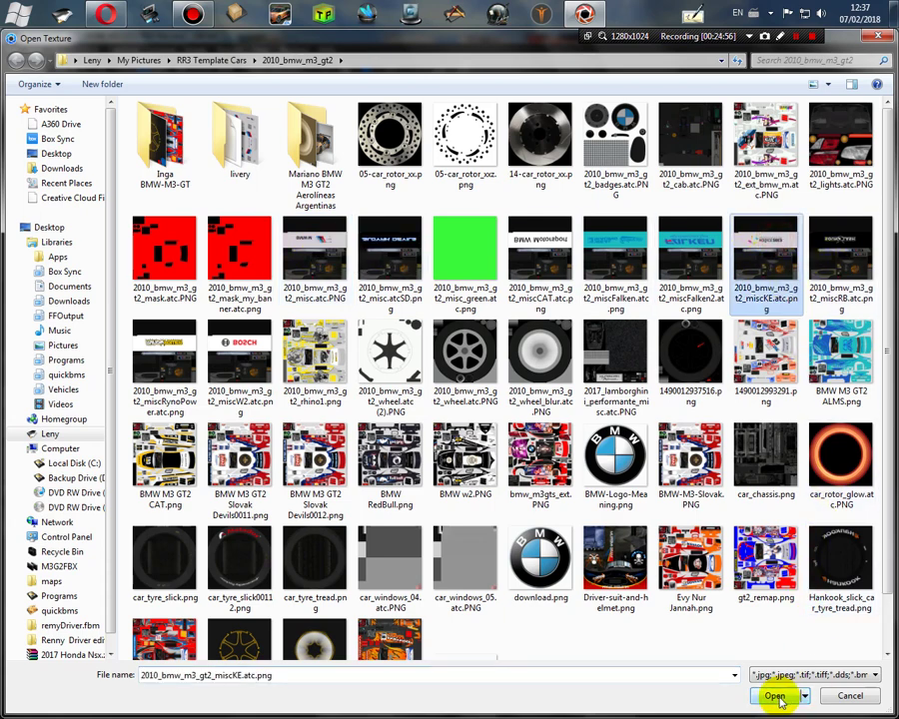
left_click(777, 697)
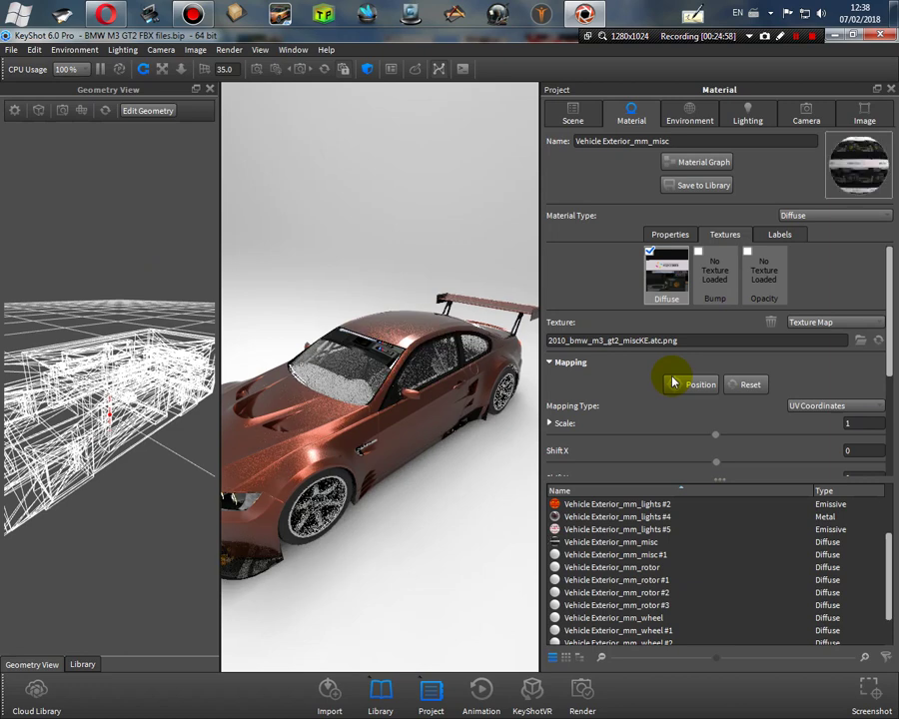
Step: Flip the body misc texture vertically and change that material's type to Paint
scroll(673, 374, "down", 3)
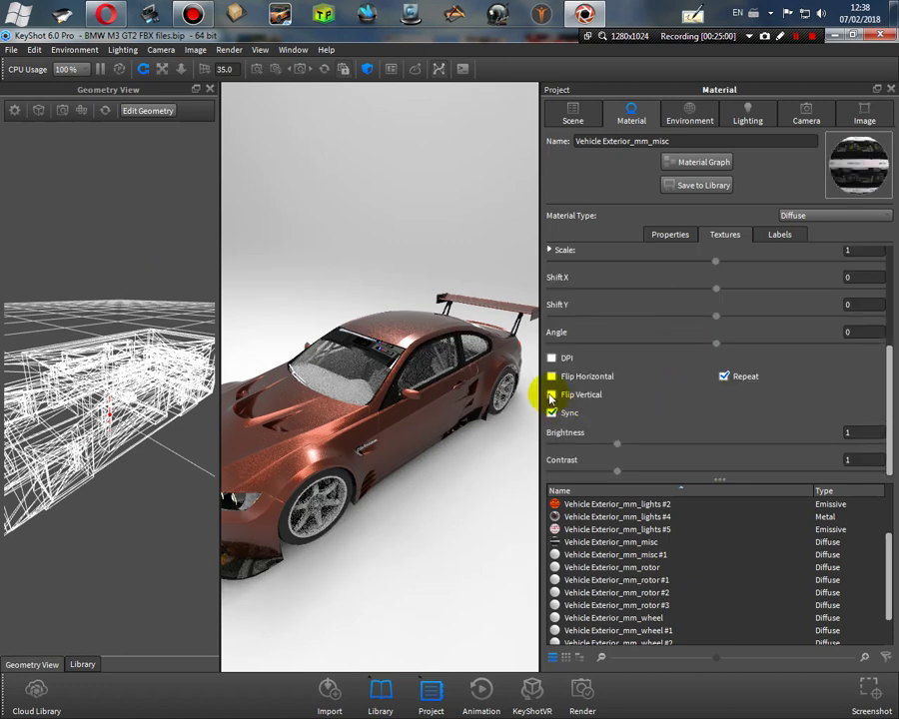
left_click(552, 395)
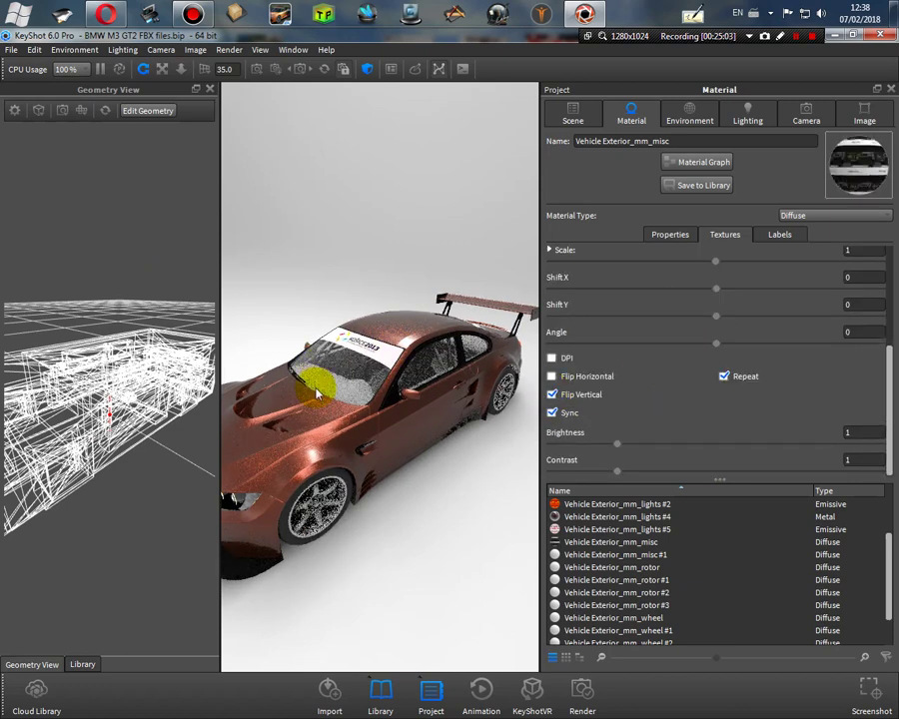
left_click_drag(333, 392, 361, 381)
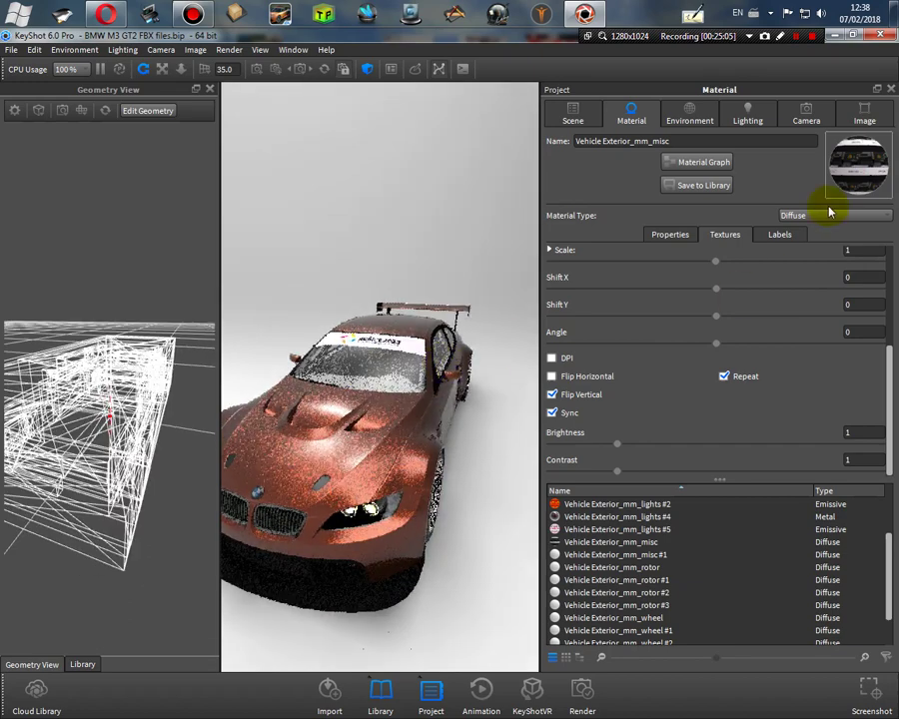
left_click(826, 216)
left_click(818, 292)
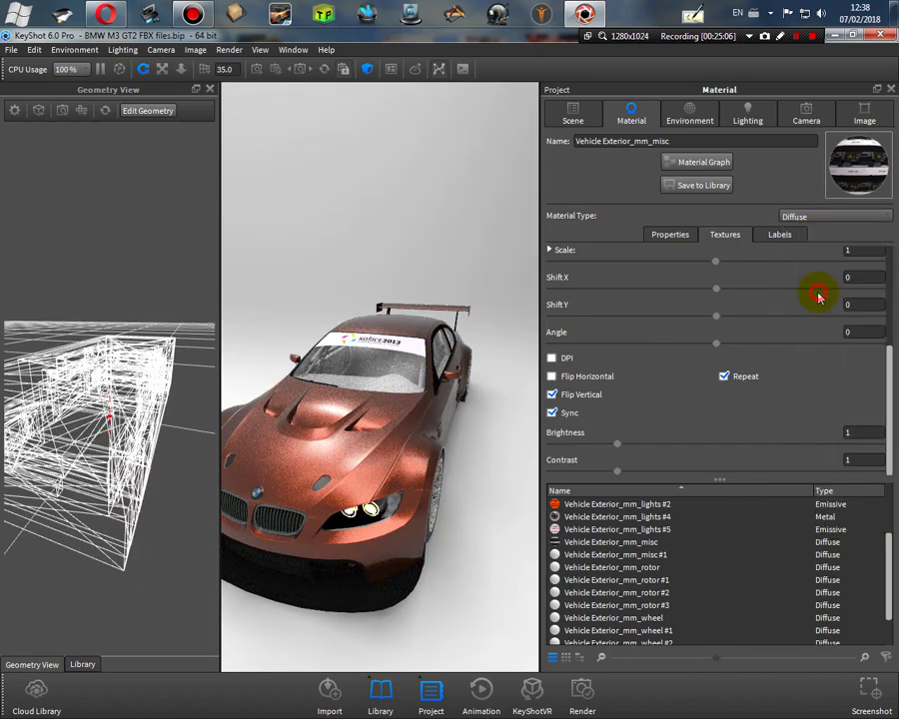
Step: Load car_chassis.png as the diffuse texture of the LOD_A_CHASSIS_mm_chassis part's material
left_click_drag(474, 437, 381, 260)
scroll(389, 322, "up", 5)
left_click_drag(389, 321, 406, 431)
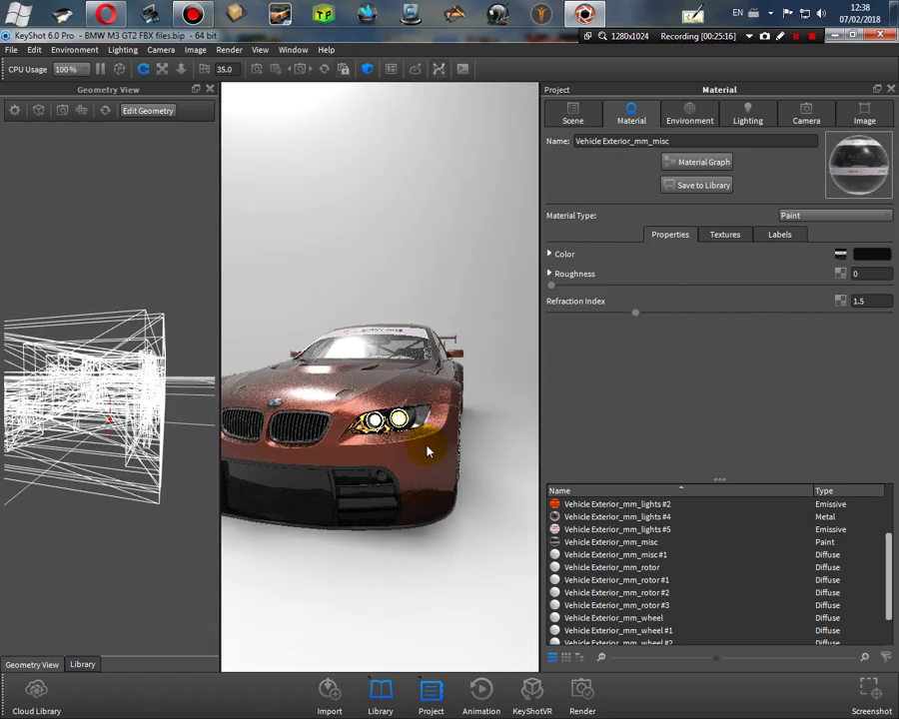
left_click_drag(391, 487, 441, 484)
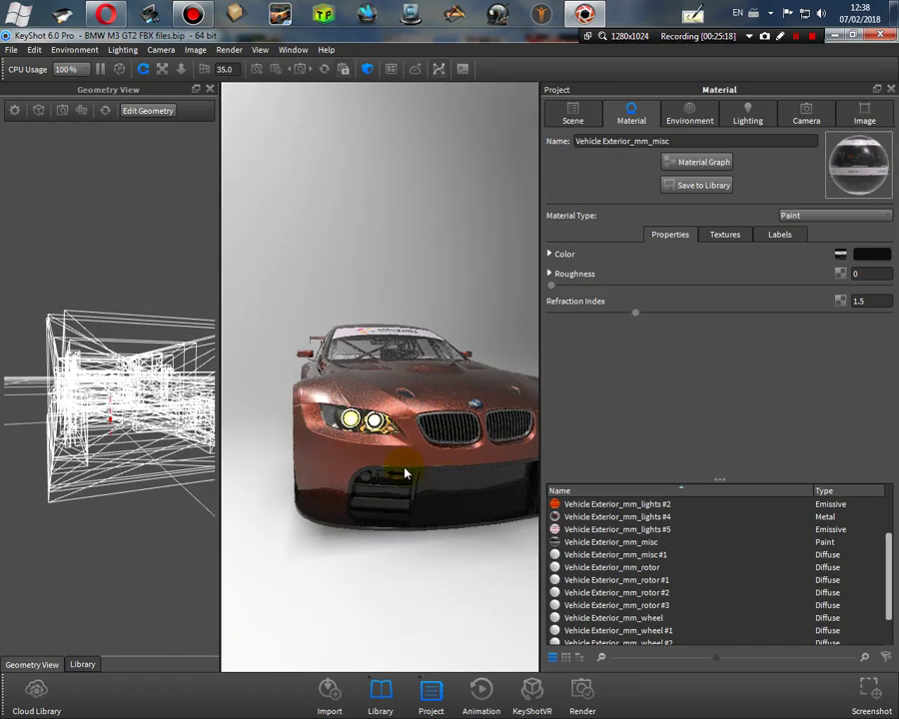
left_click_drag(348, 443, 391, 465)
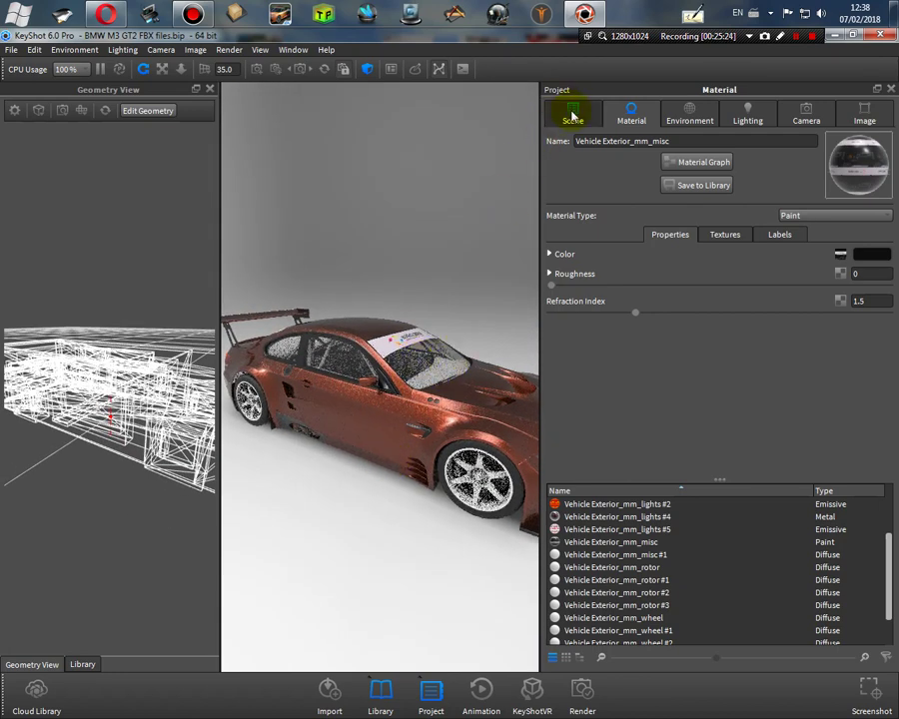
left_click(572, 112)
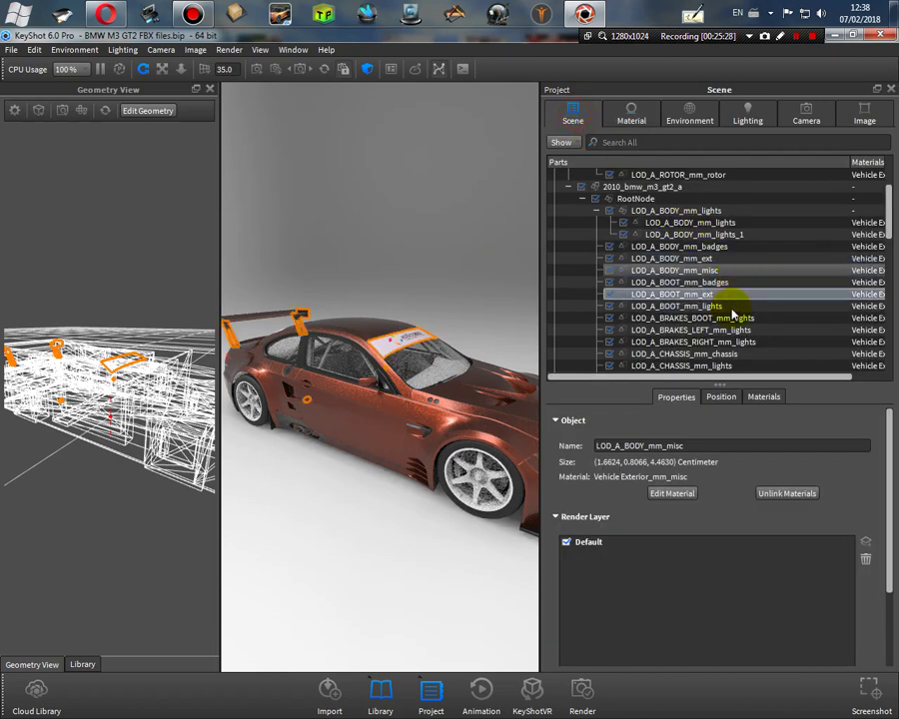
double_click(751, 362)
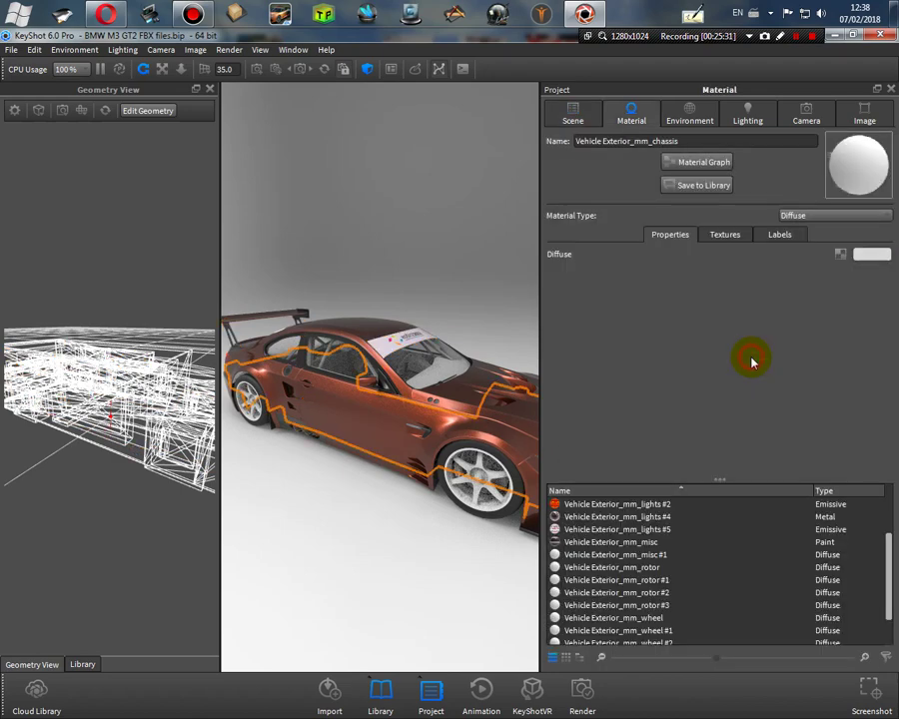
left_click(726, 236)
double_click(654, 255)
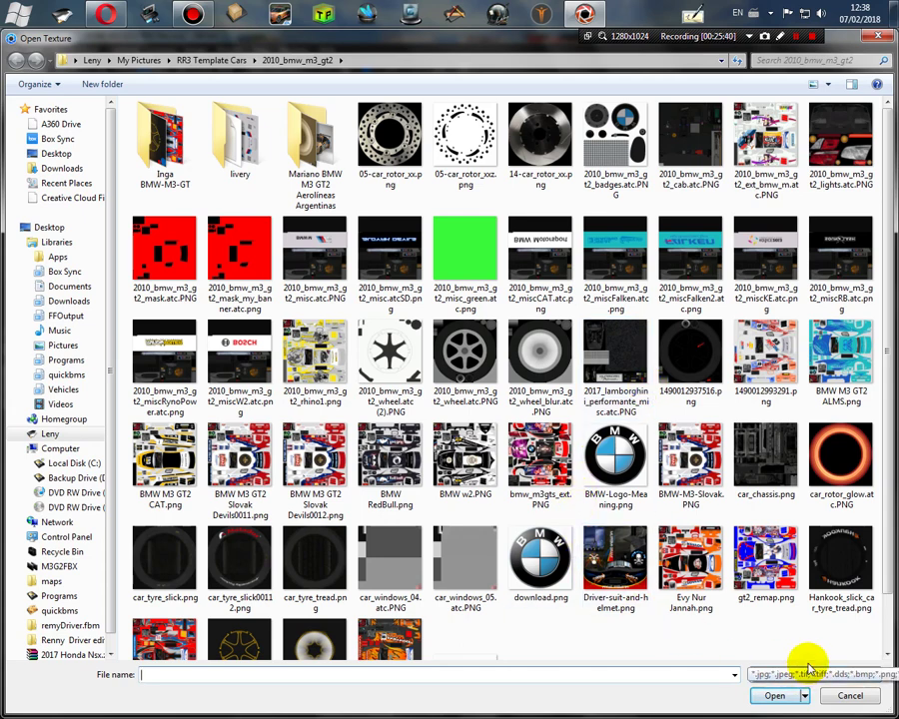
left_click(751, 452)
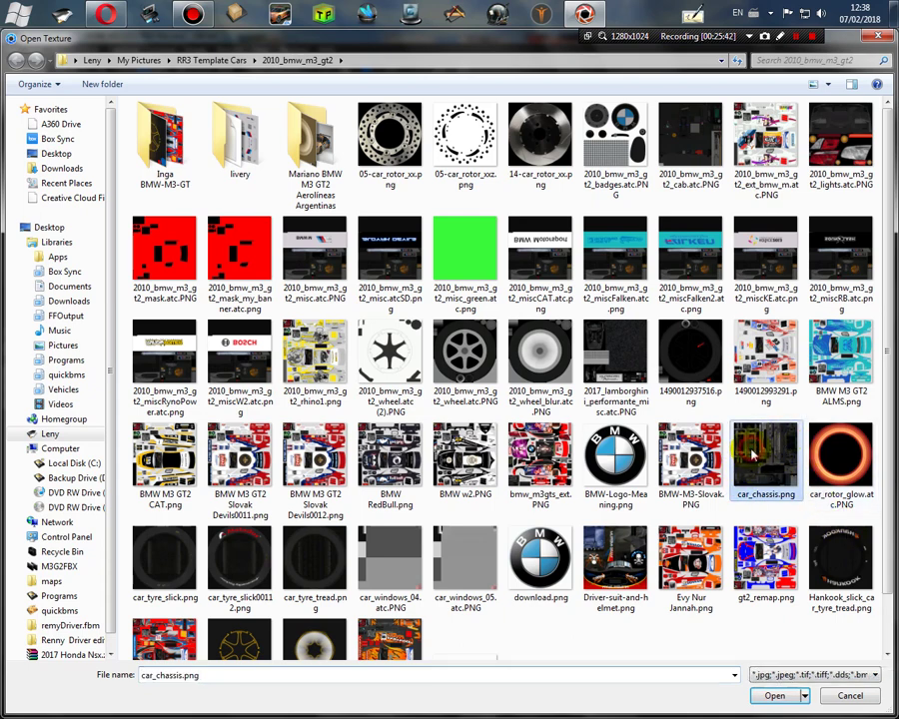
left_click(789, 697)
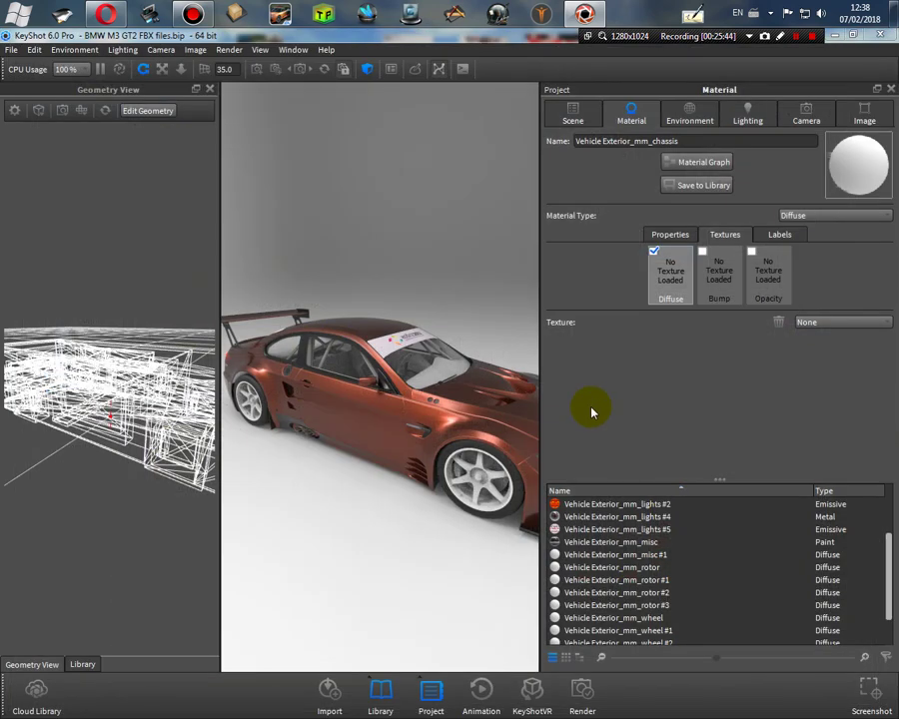
Step: Turn off Self Shadows to inspect the textured chassis from underneath the car, and turn Self Shadows back on
left_click_drag(389, 552, 440, 185)
left_click(749, 117)
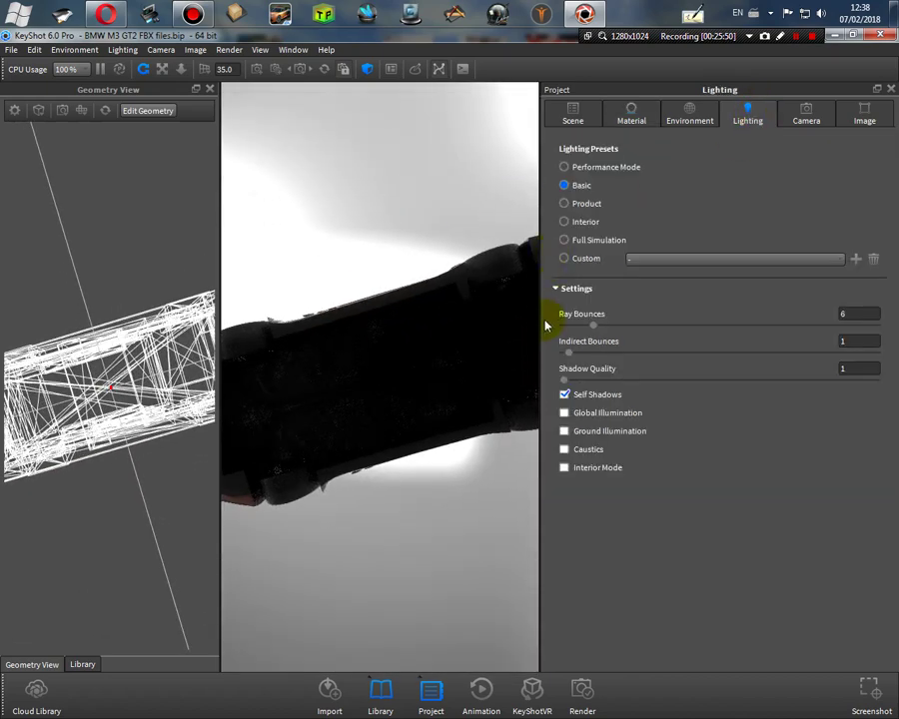
left_click(565, 395)
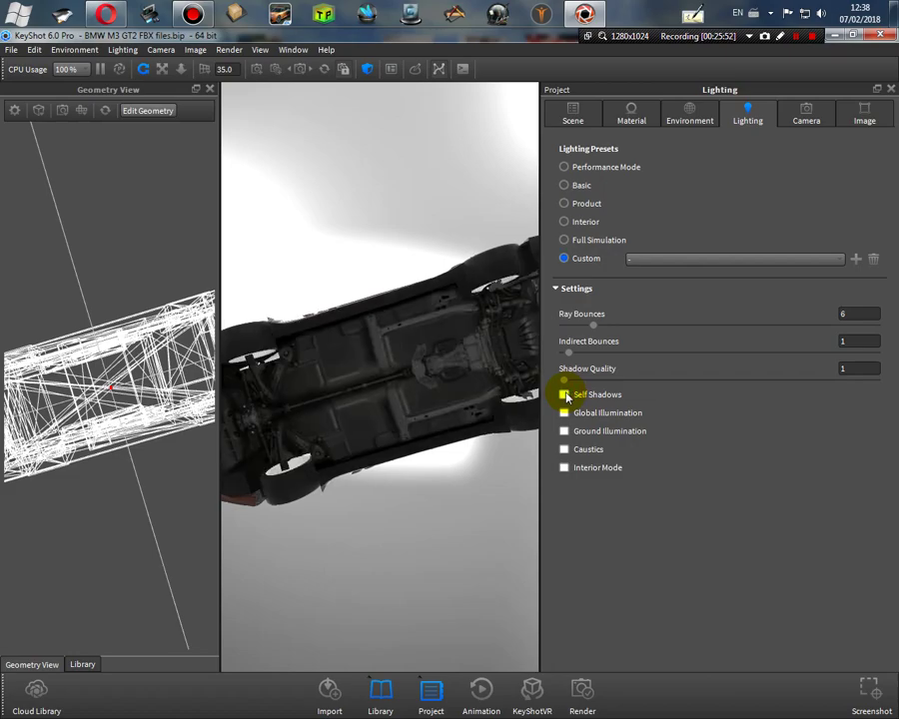
left_click_drag(316, 437, 399, 706)
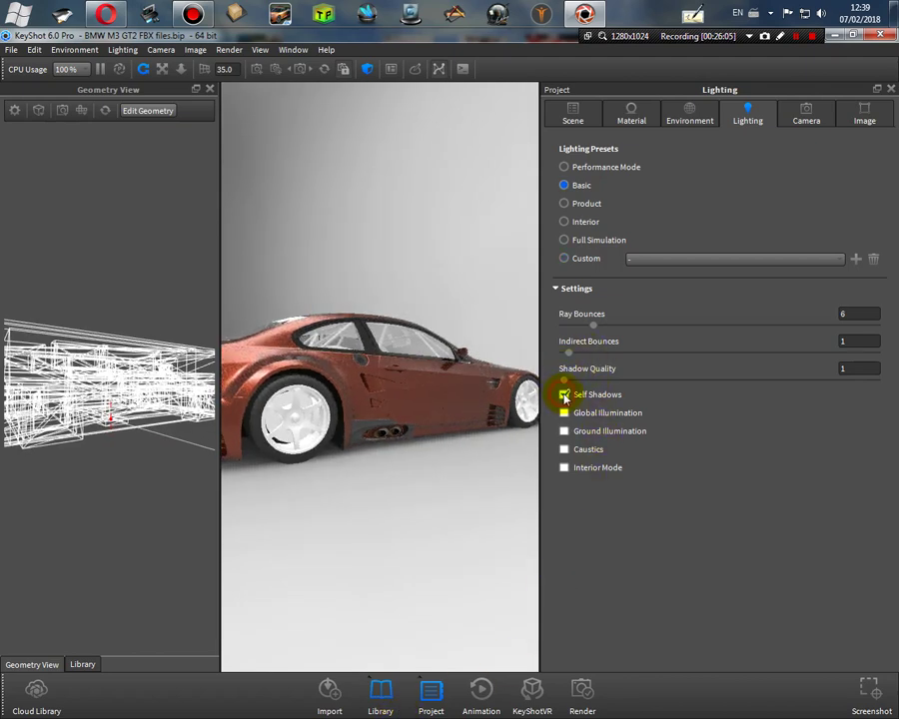
left_click(564, 395)
Step: Load 2010_bmw_m3_gt2_cab.atc.PNG as the diffuse texture of the LOD_A_DOOR_LEFT_mm_cab part's material and flip it vertically
left_click_drag(422, 253, 310, 285)
left_click(575, 112)
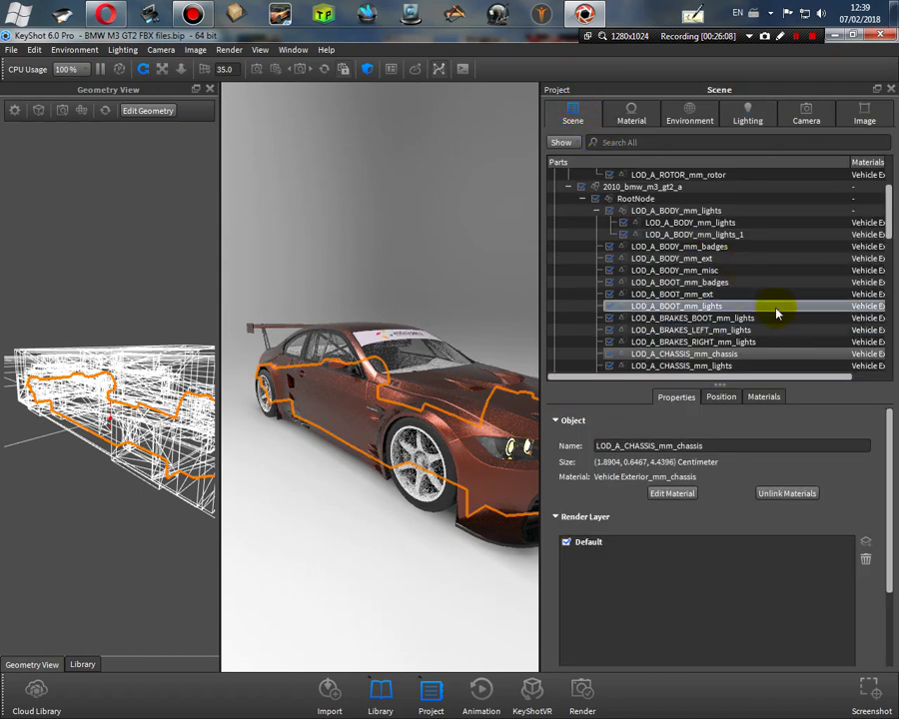
scroll(777, 313, "down", 2)
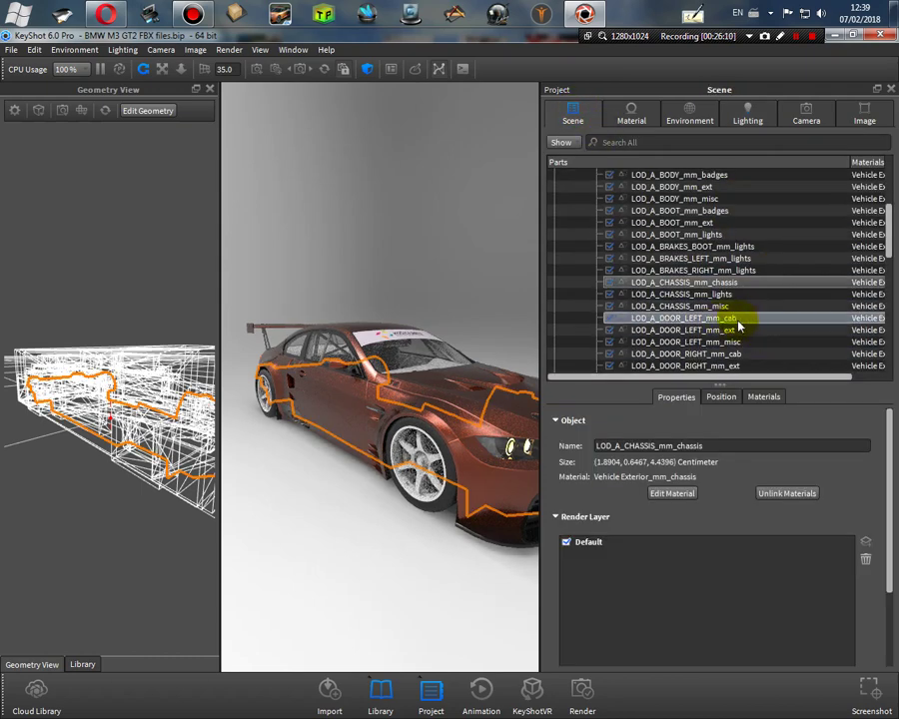
left_click(737, 319)
double_click(738, 321)
left_click(723, 237)
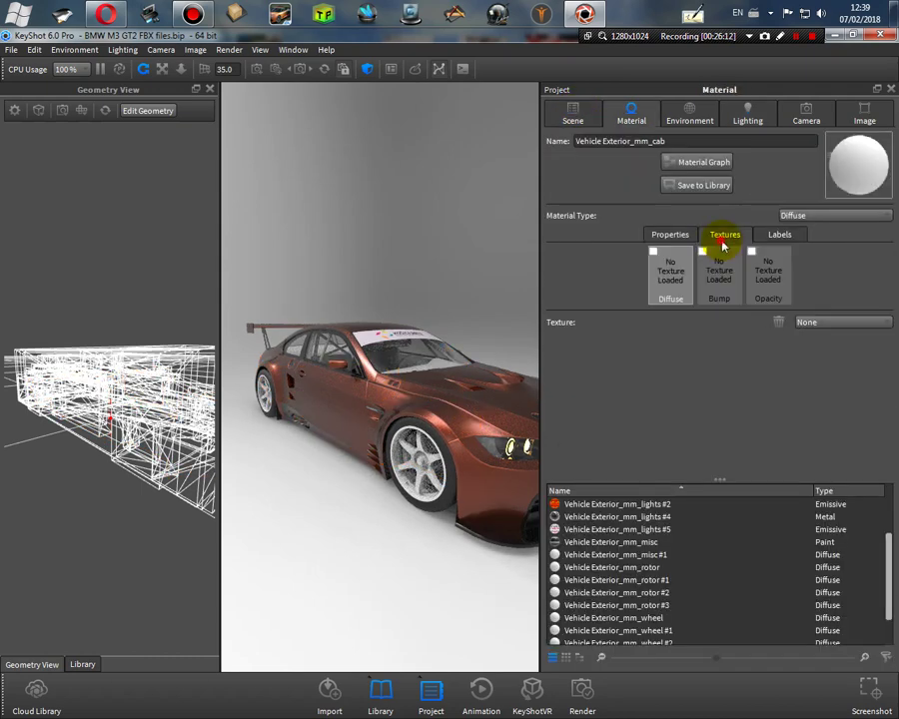
double_click(655, 253)
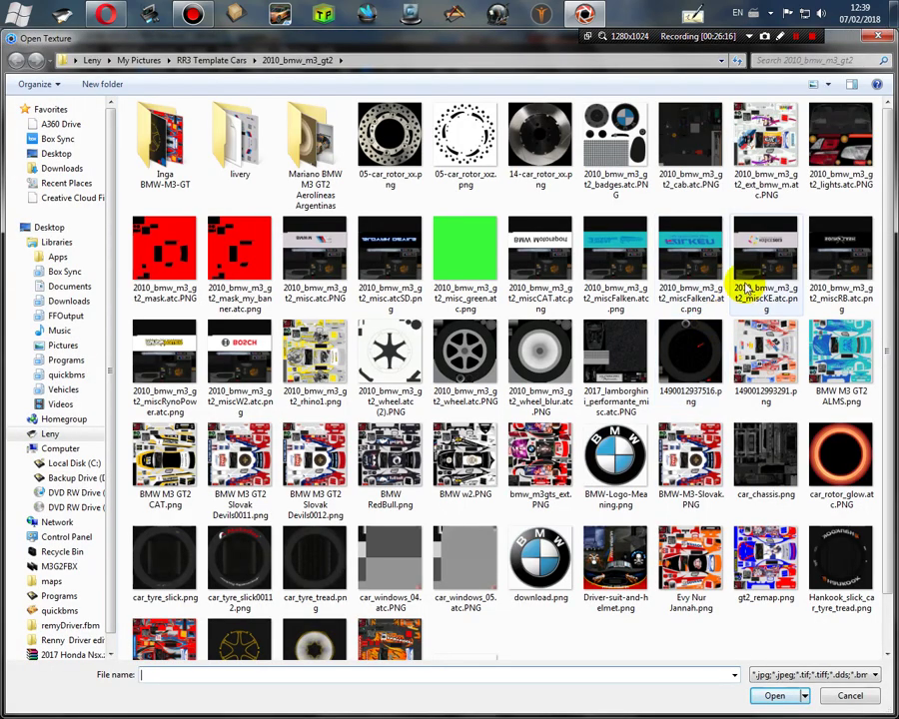
left_click(697, 143)
left_click(786, 696)
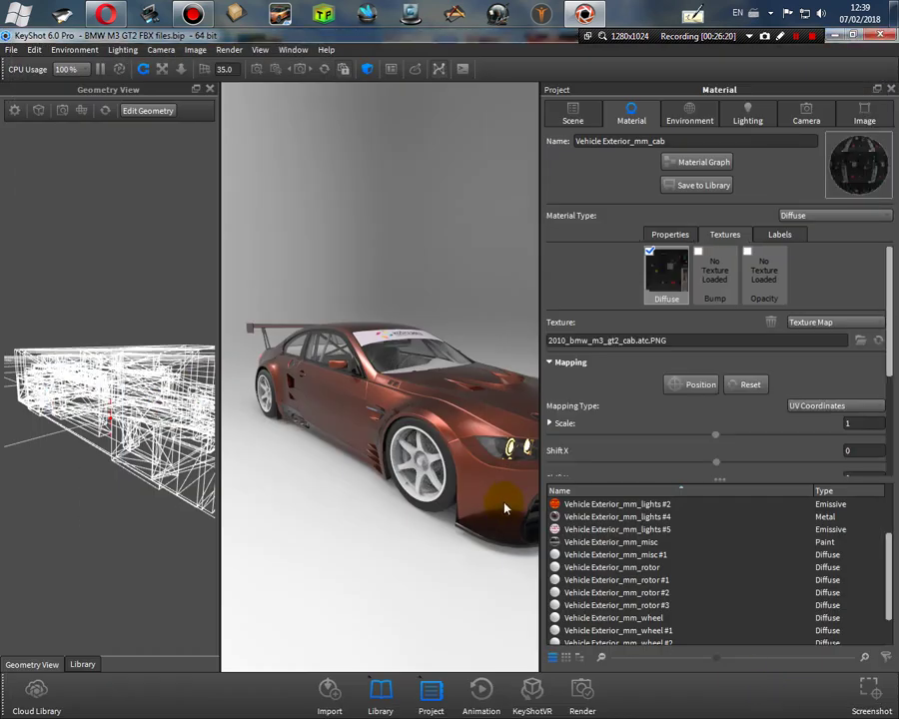
scroll(629, 373, "down", 3)
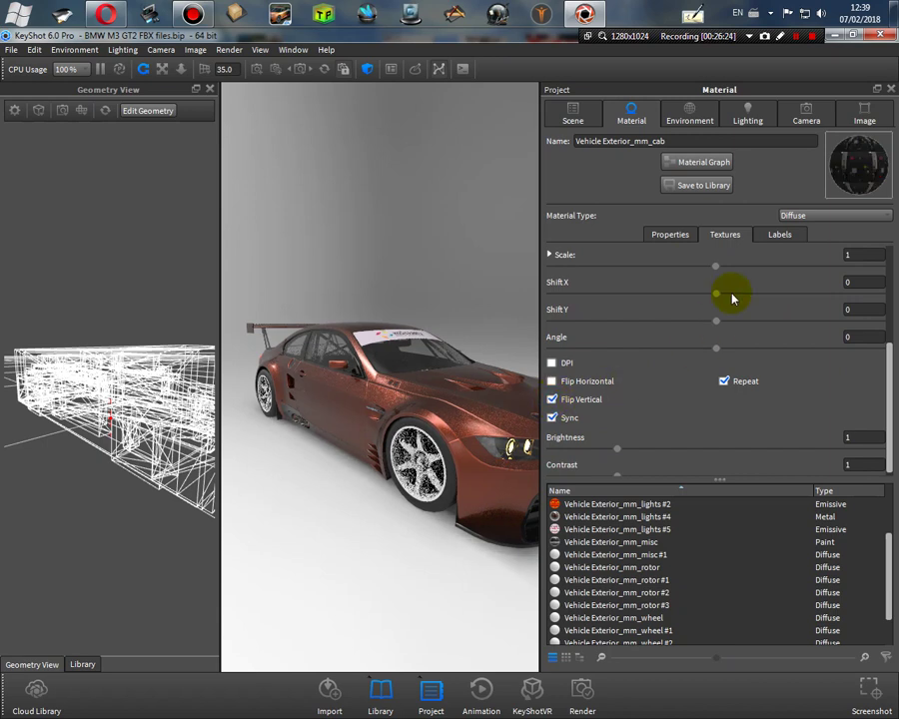
Step: Try Paint as the material type of the cab material
left_click(852, 218)
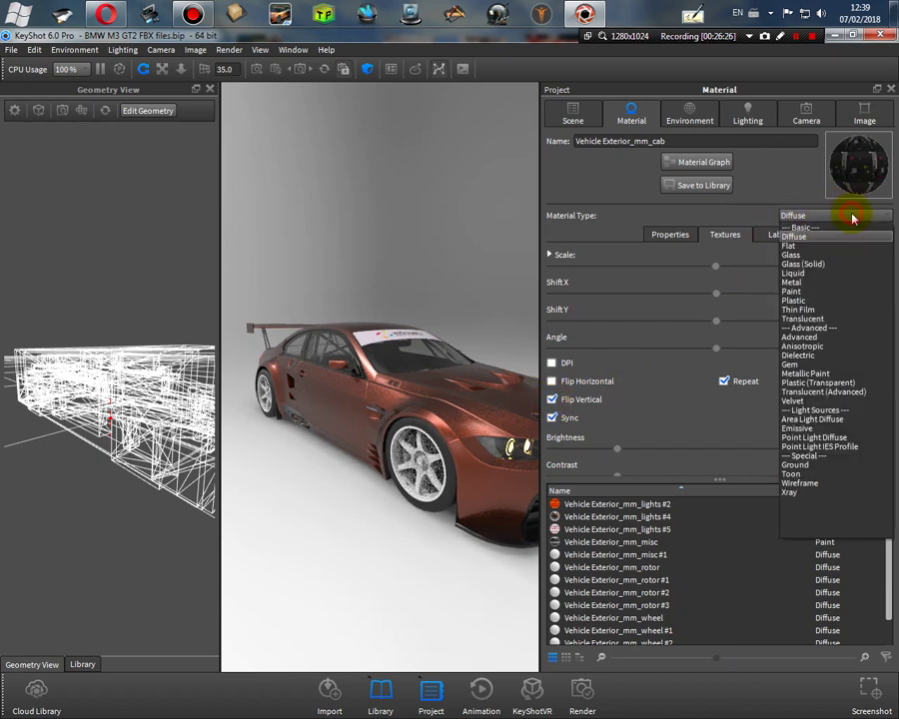
left_click(865, 290)
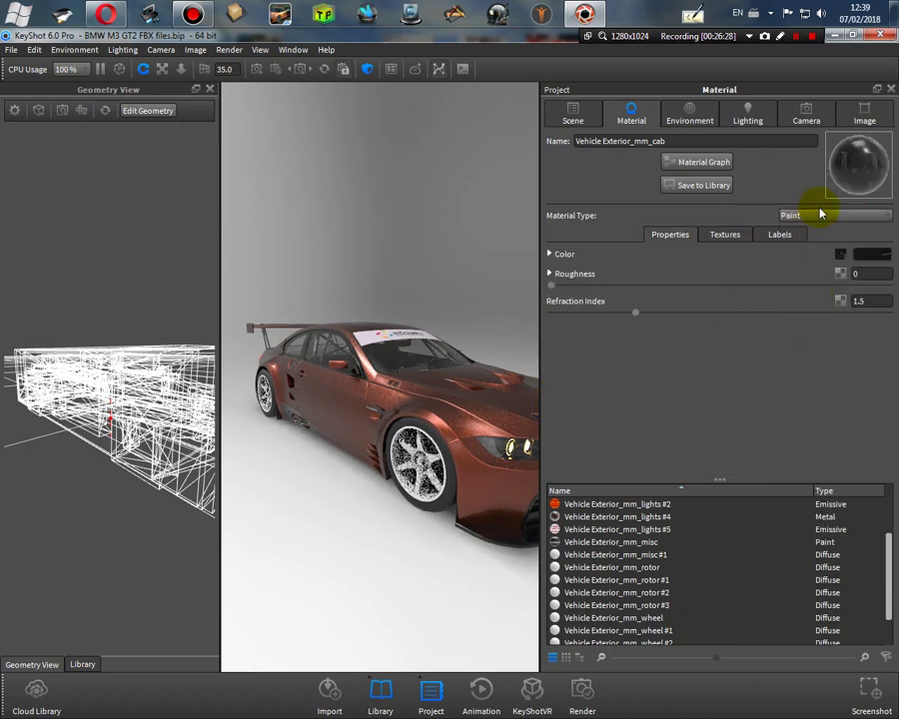
Step: Inspect the cabin through the windshield and set the cab material's type to Plastic
scroll(459, 382, "up", 4)
left_click_drag(459, 381, 311, 424)
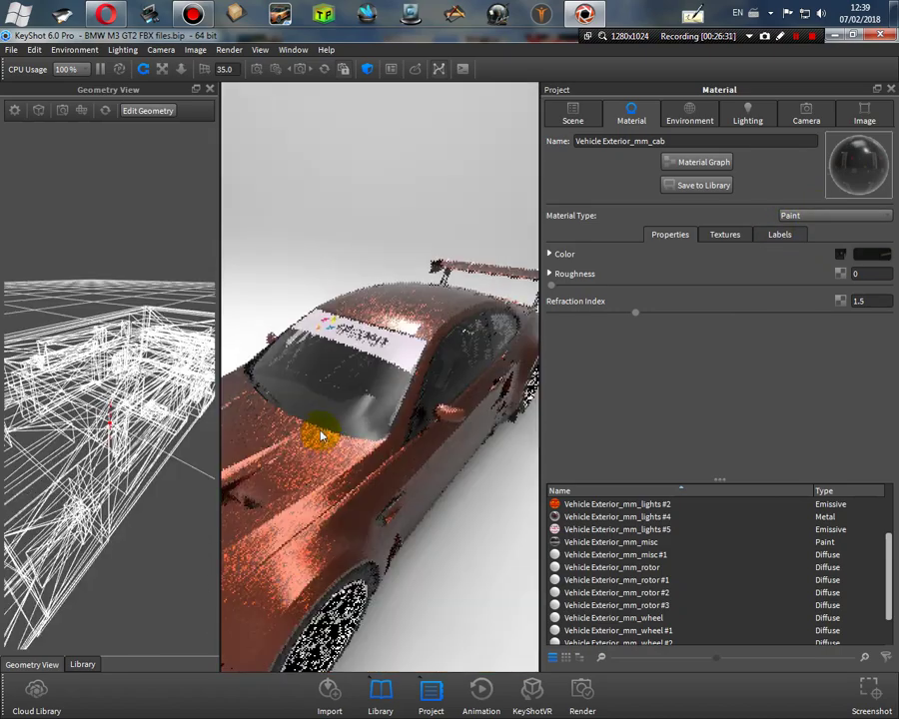
scroll(341, 393, "up", 3)
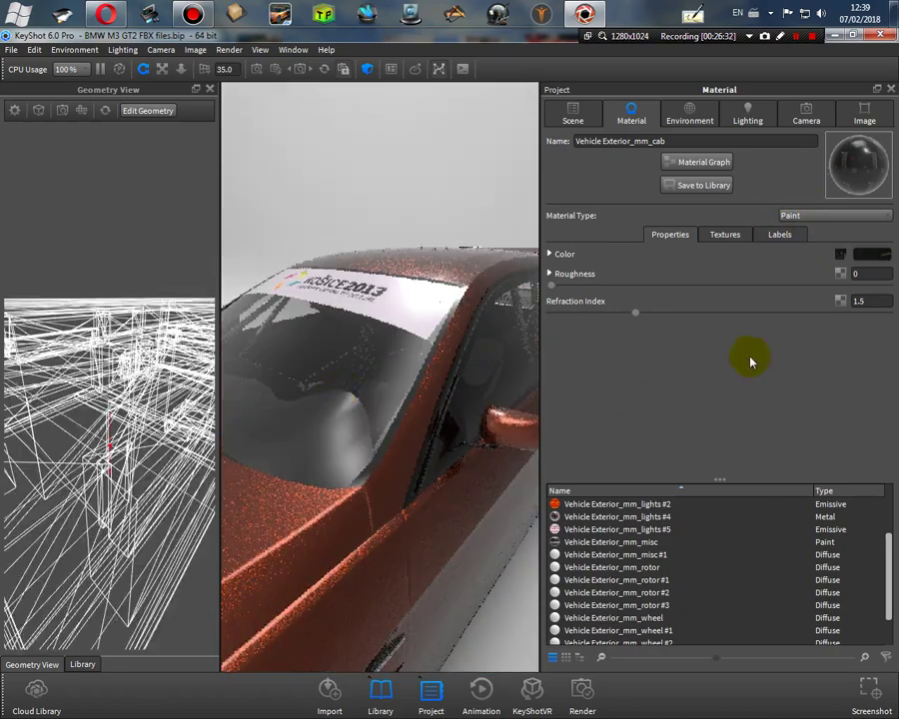
left_click(820, 217)
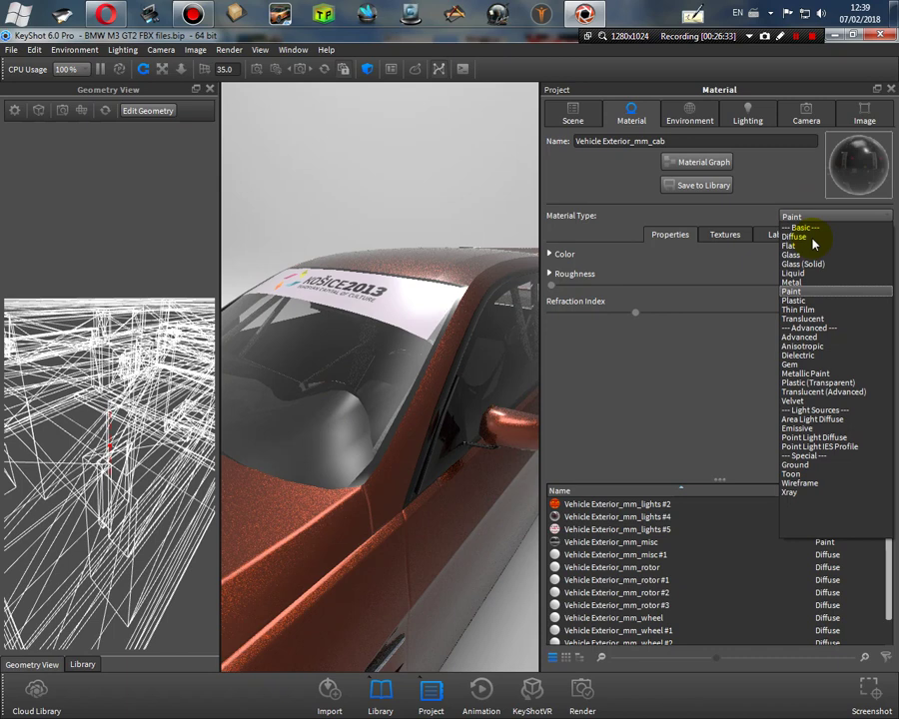
left_click(810, 301)
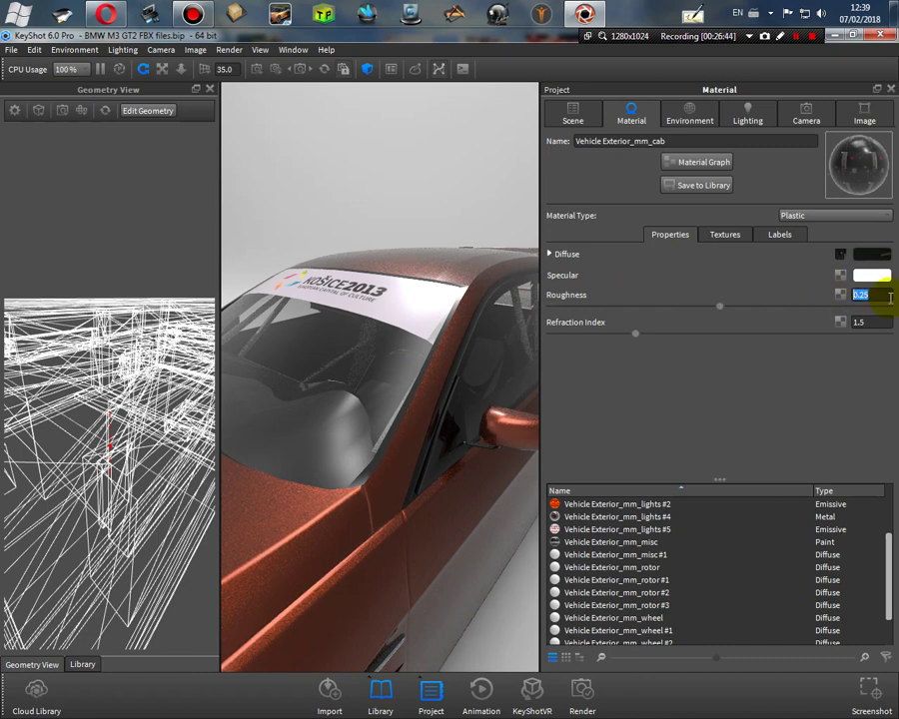
Step: Set the cab material's roughness to 0.25
key("Return")
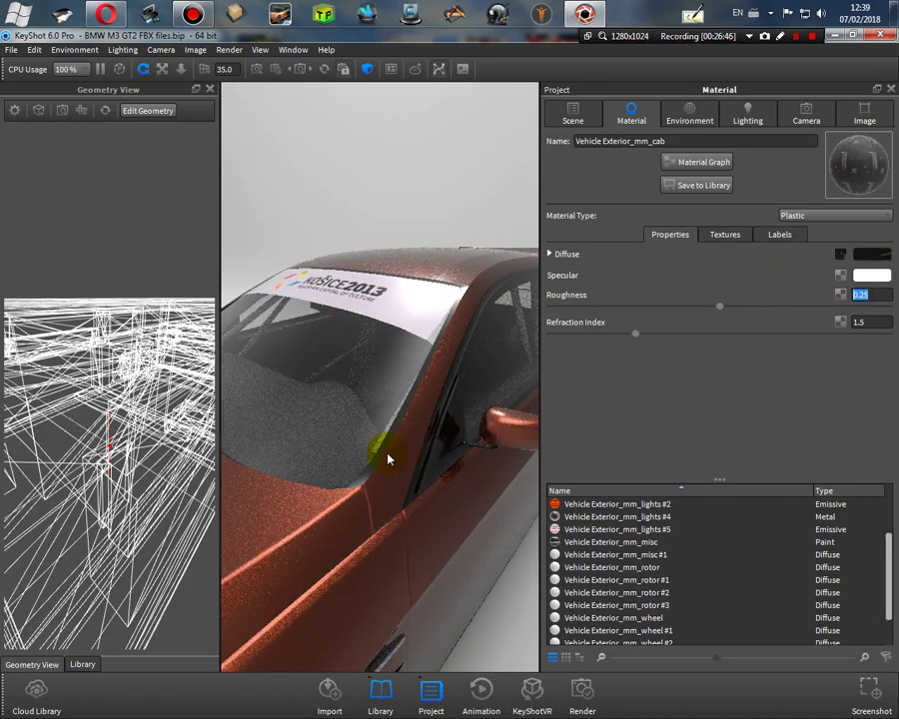
left_click_drag(388, 460, 329, 408)
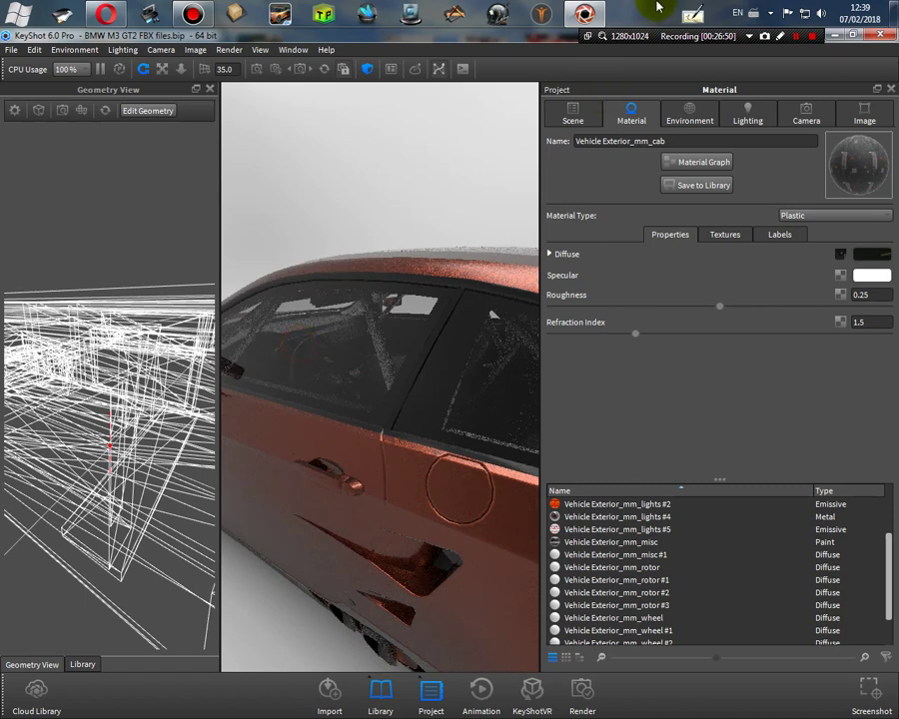
Step: Hide the LOD_A_GLASS_LEFT_mm_windows part to expose the cabin interior through the side window
left_click(572, 127)
left_click(321, 335)
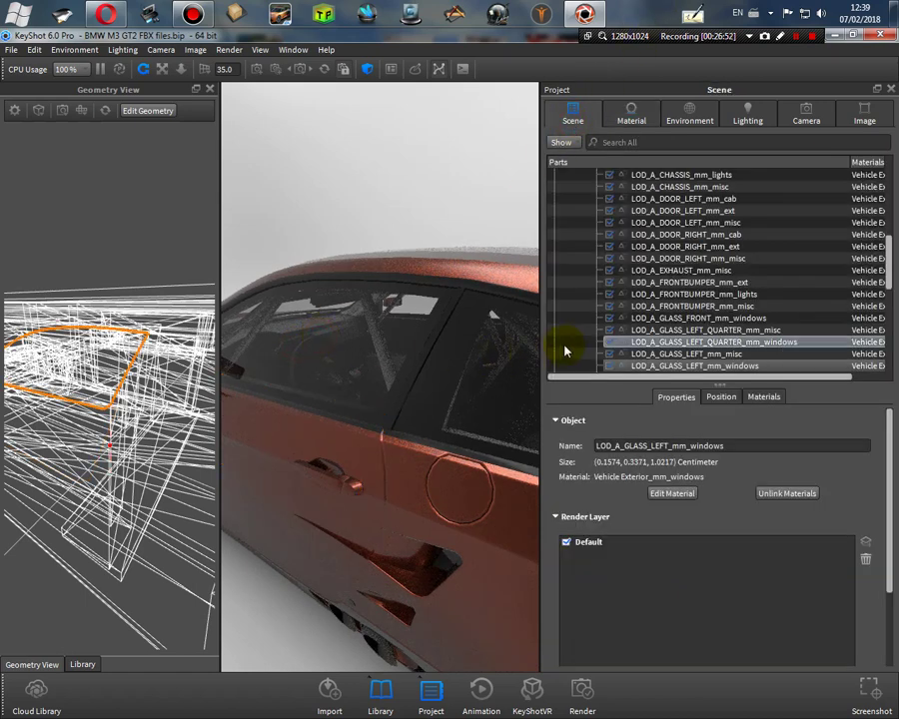
left_click(609, 367)
scroll(283, 363, "up", 3)
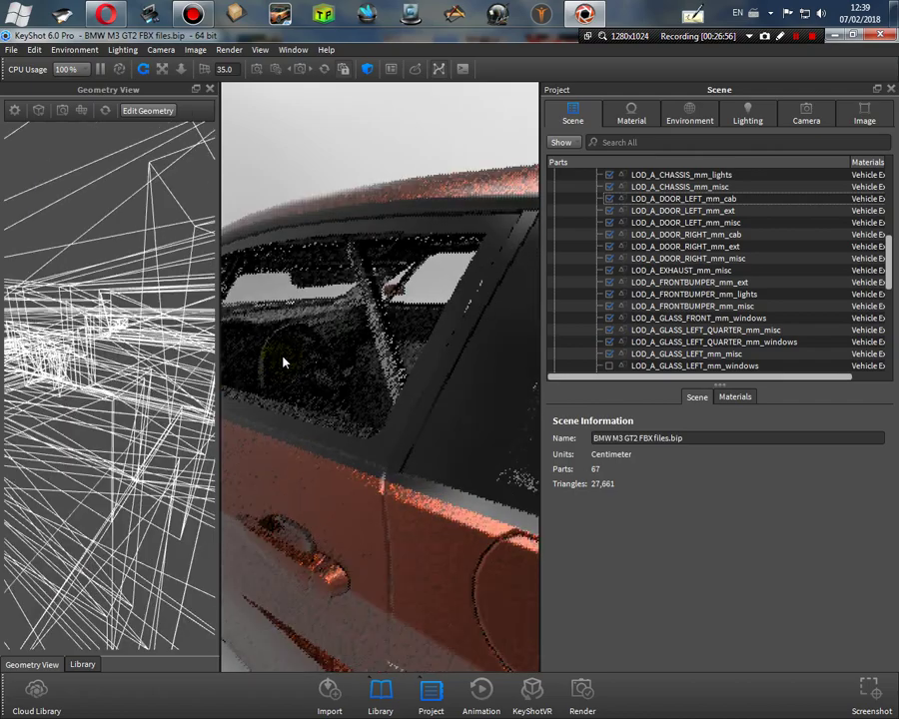
scroll(361, 353, "up", 5)
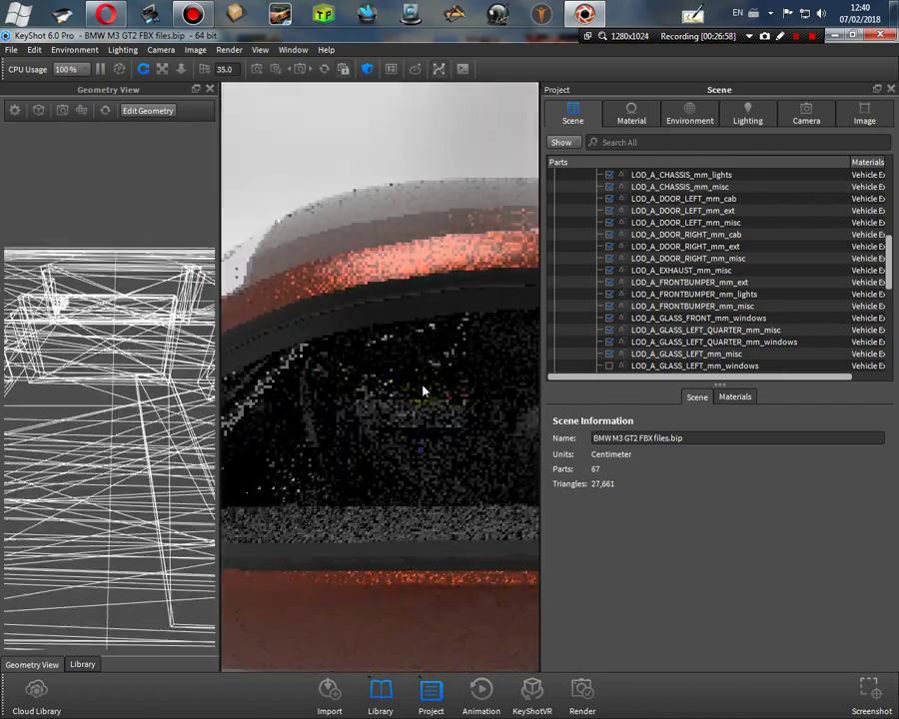
scroll(423, 390, "up", 2)
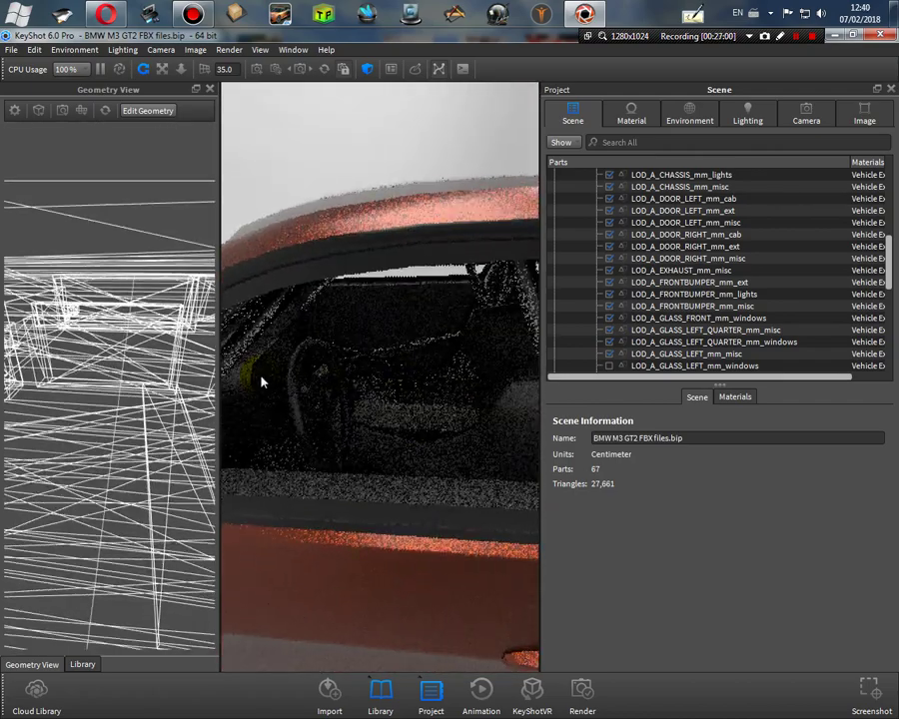
Step: Split the instrument panel surface behind the steering wheel off LOD_A_INTERIOR_mm_cab with Split Object Surfaces
left_click(261, 381)
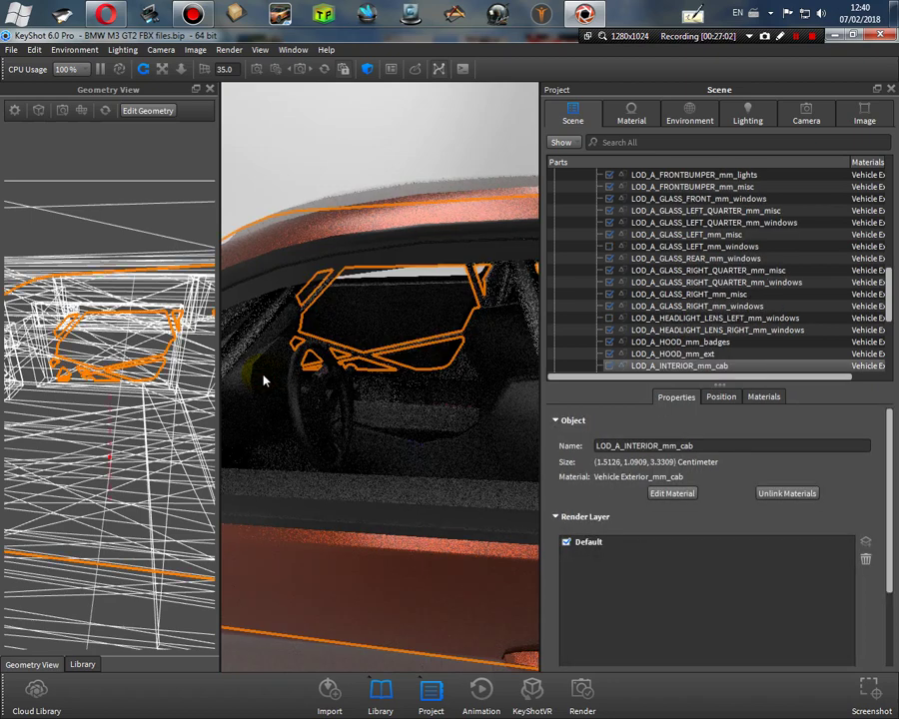
right_click(732, 368)
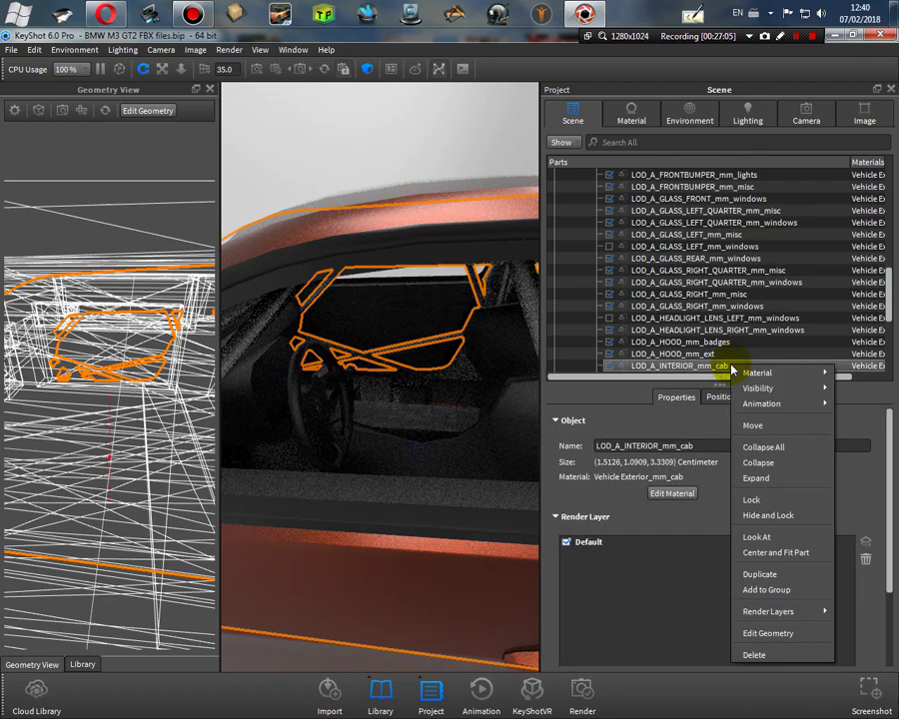
left_click(797, 635)
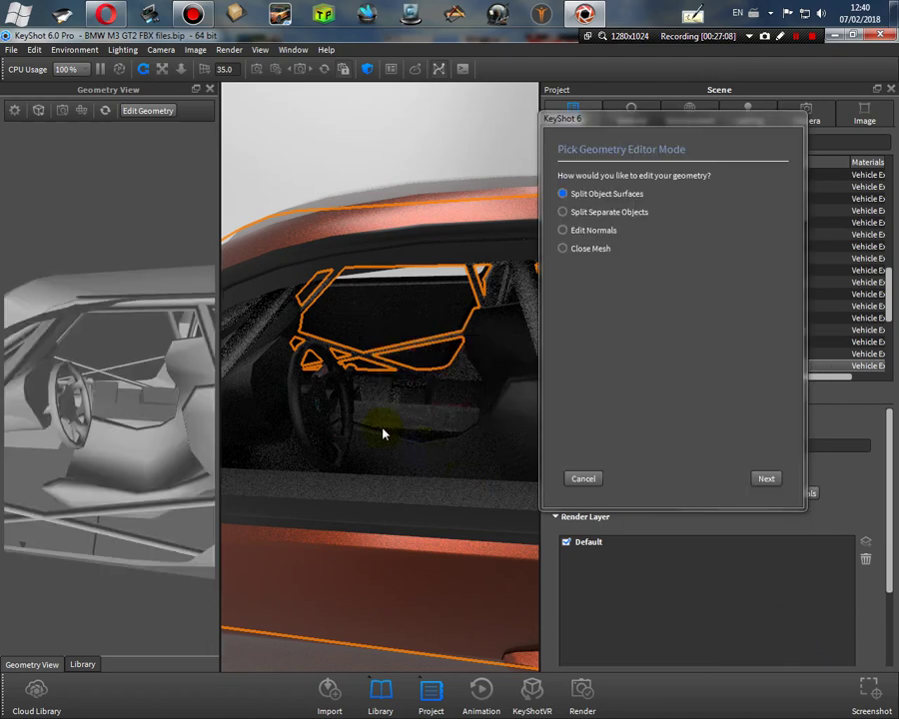
right_click(266, 376)
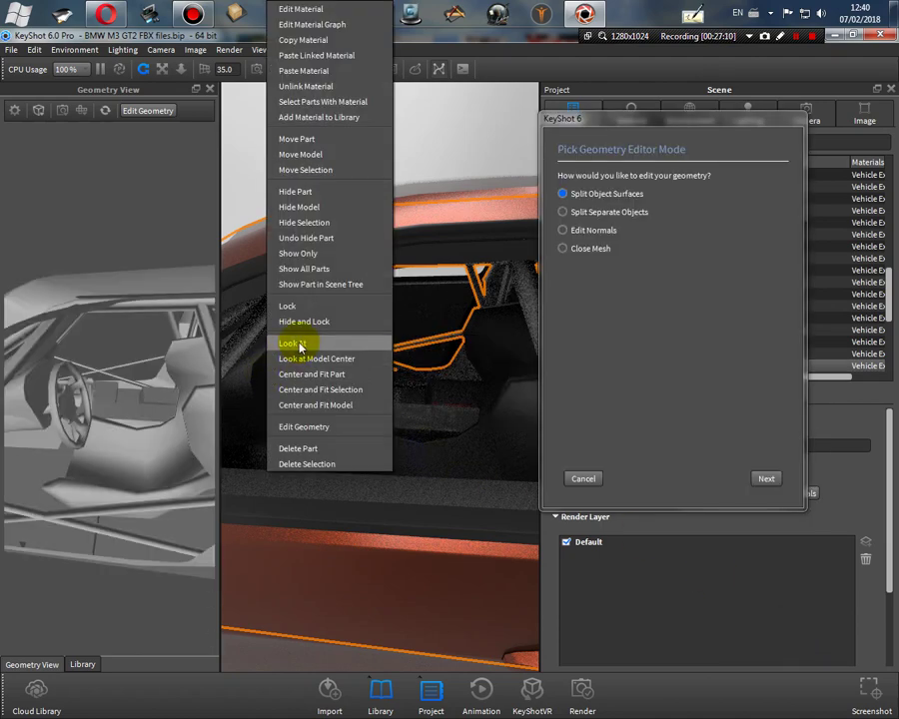
left_click(292, 344)
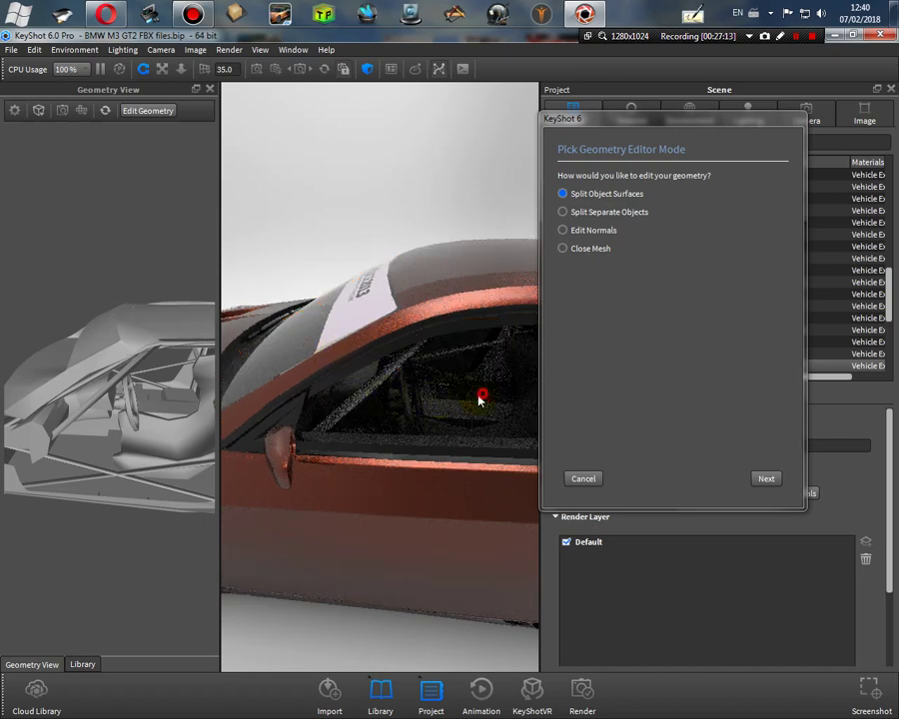
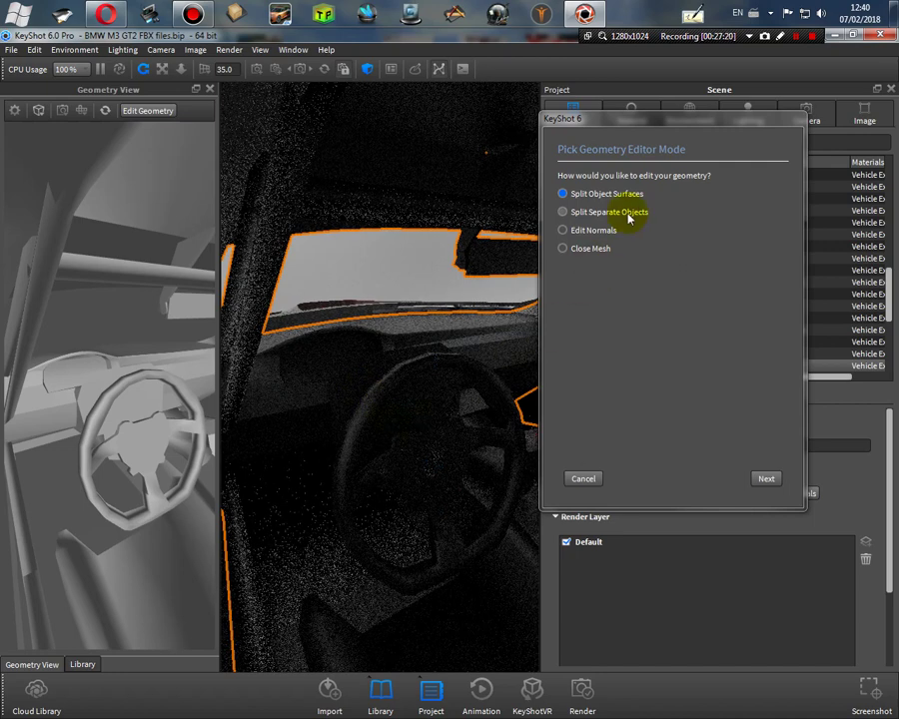
left_click(765, 479)
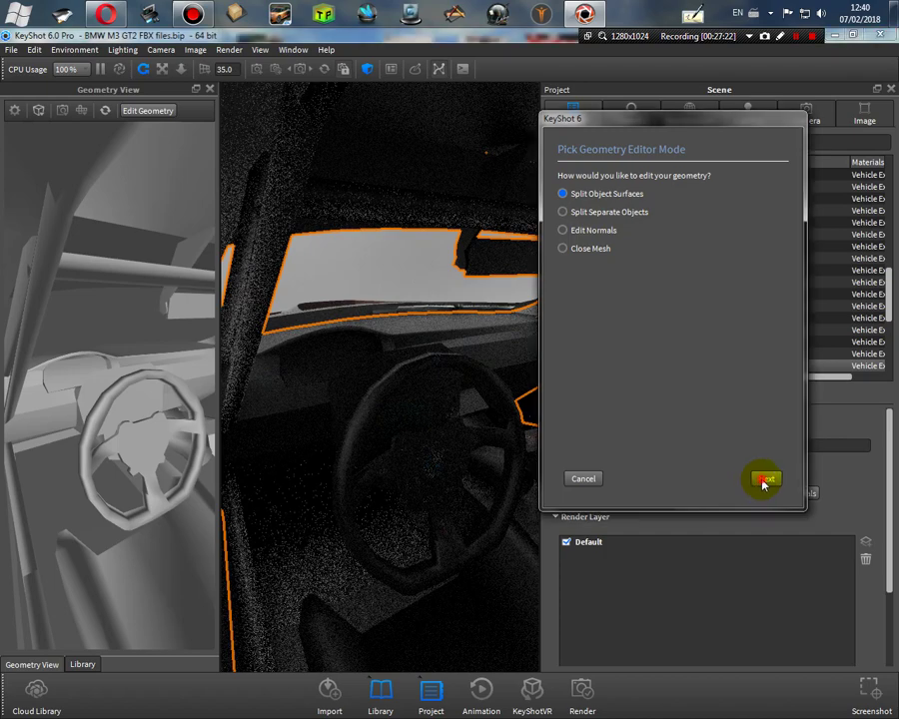
left_click(73, 374)
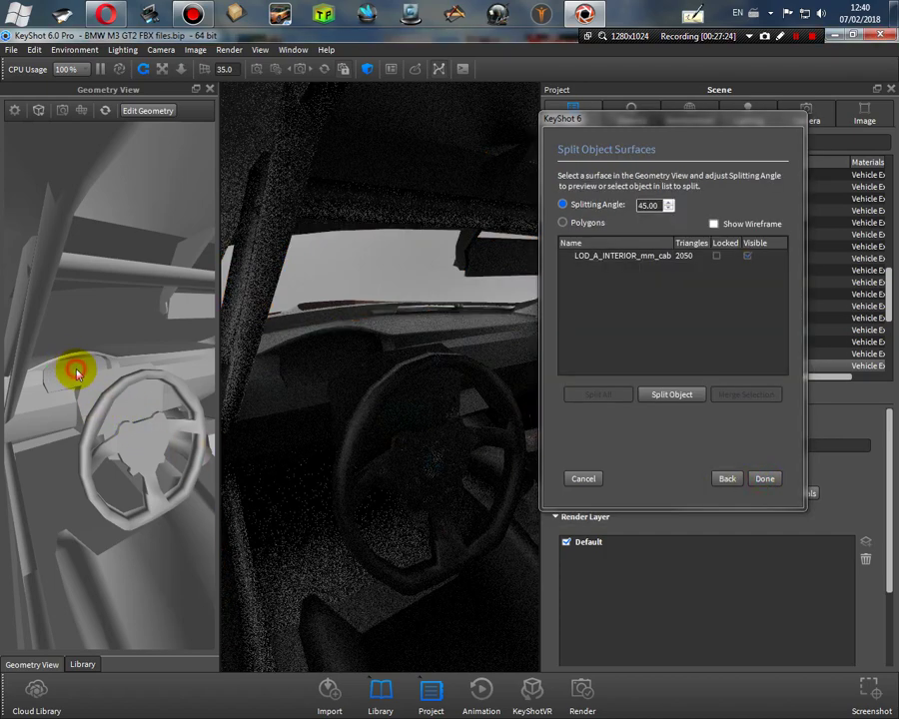
left_click(672, 395)
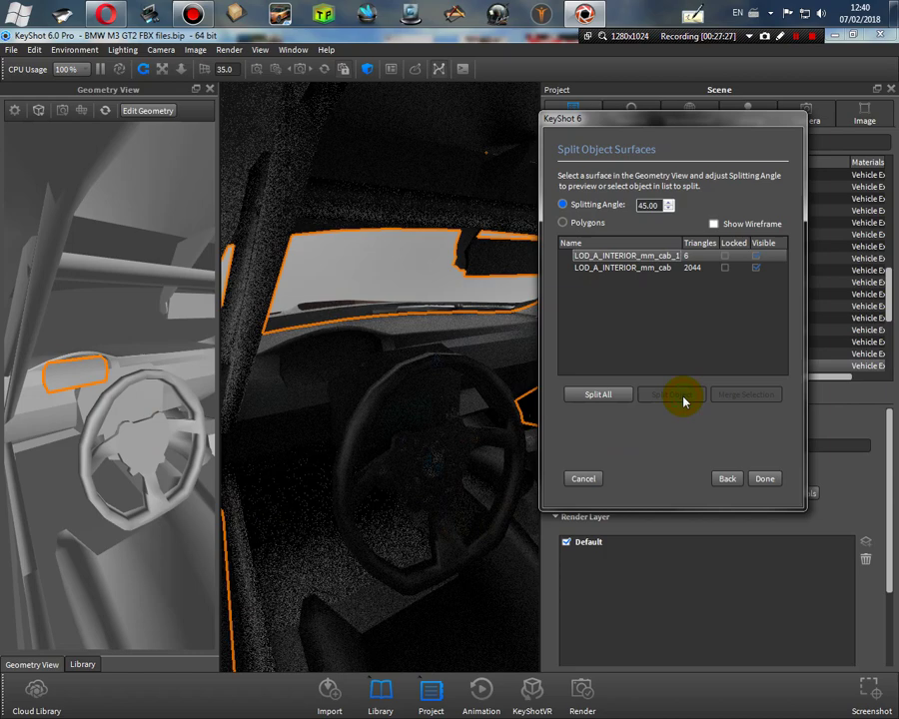
left_click(764, 480)
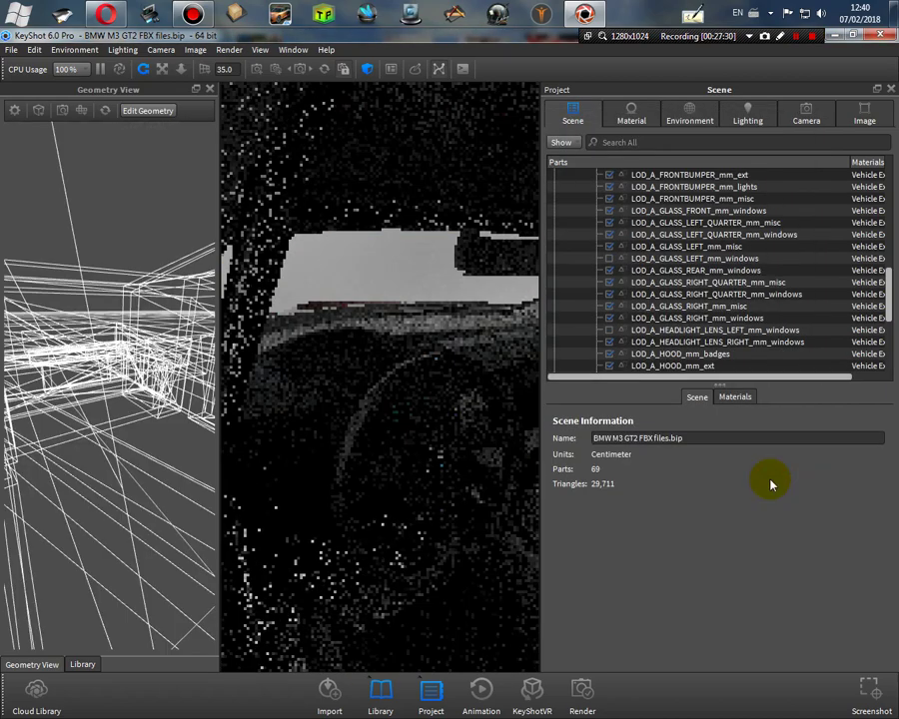
Step: Try Emissive as the material type of the split-off instrument panel surface and inspect it around the steering wheel
scroll(738, 234, "up", 1)
scroll(737, 234, "up", 8)
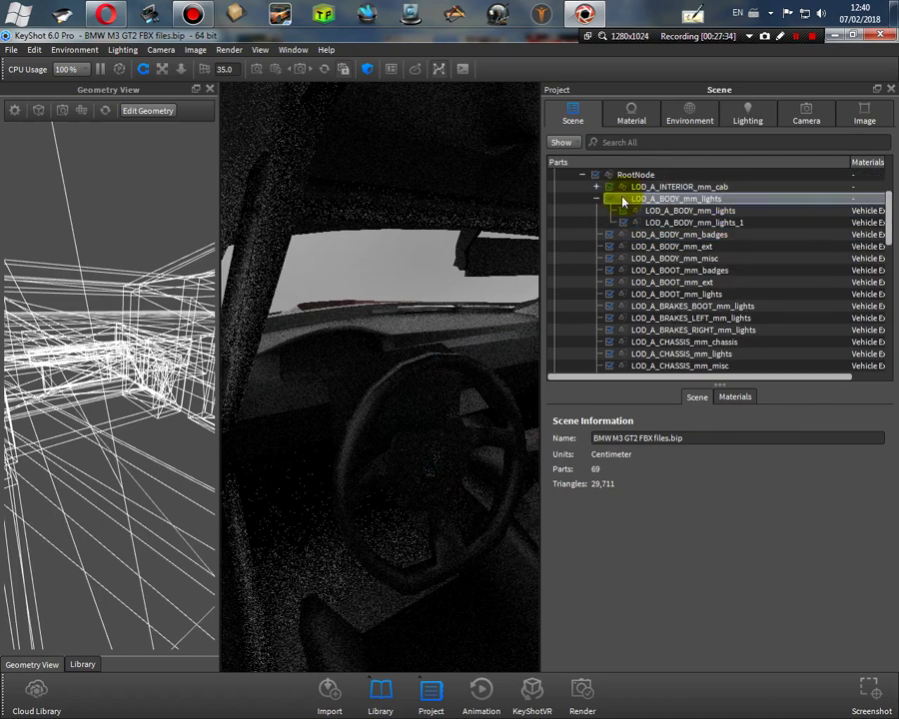
left_click(595, 187)
left_click(747, 212)
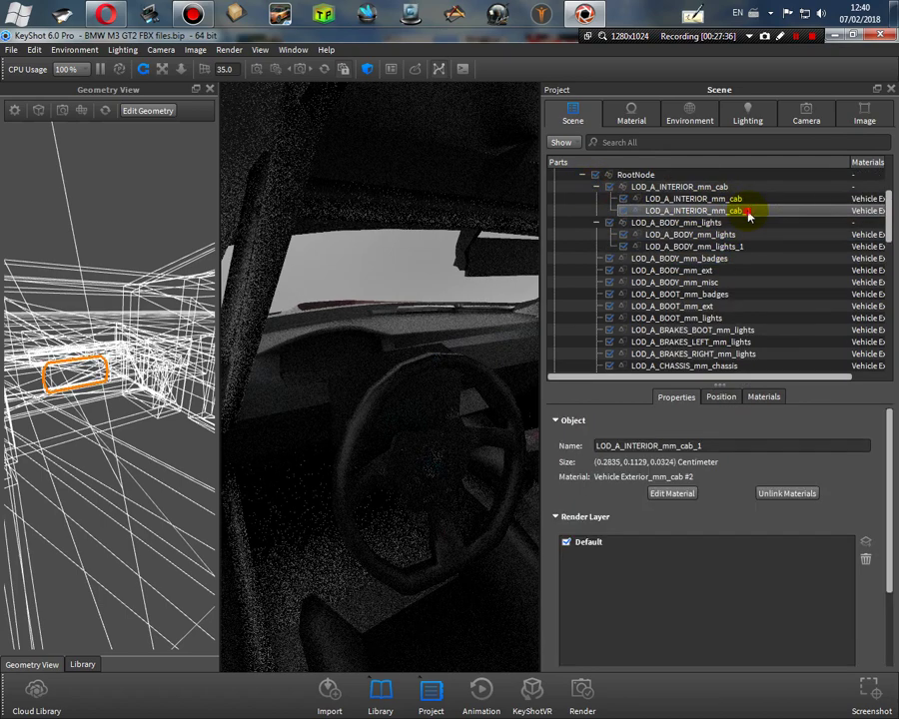
double_click(746, 212)
left_click(821, 217)
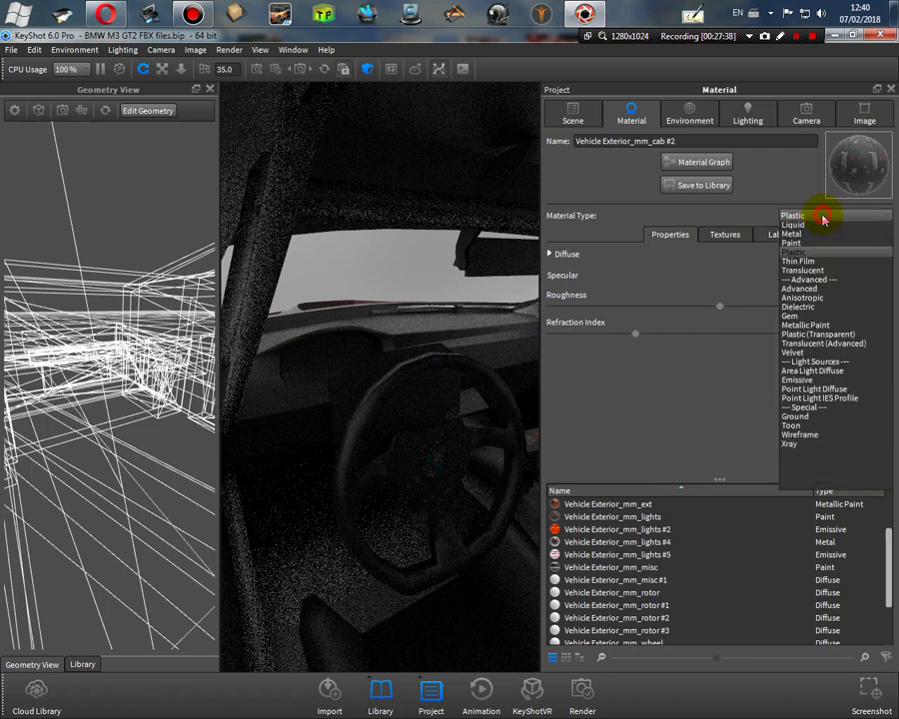
left_click(825, 425)
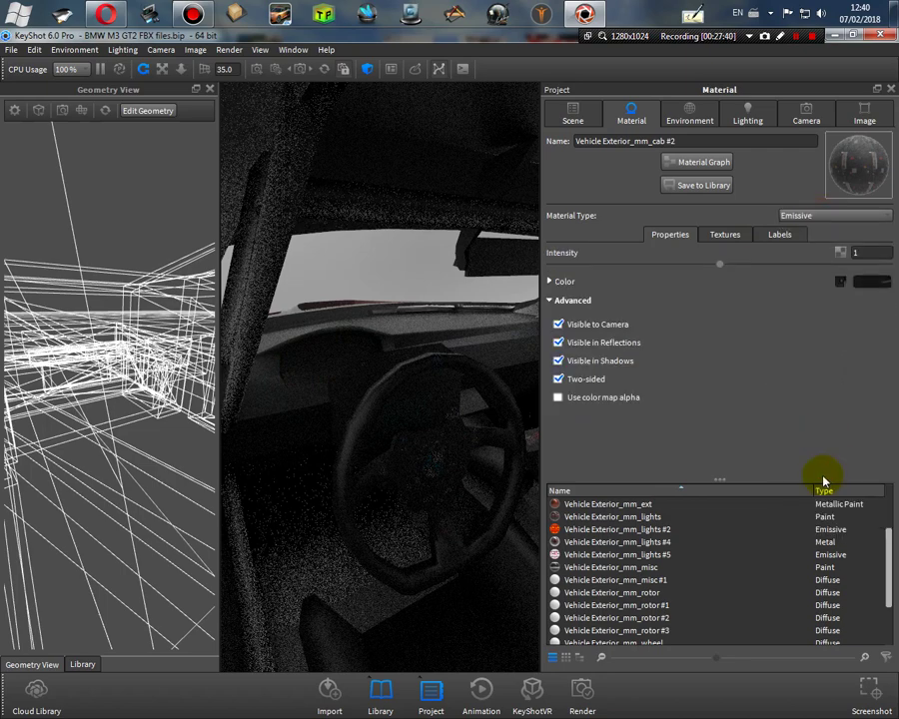
left_click_drag(377, 392, 433, 401)
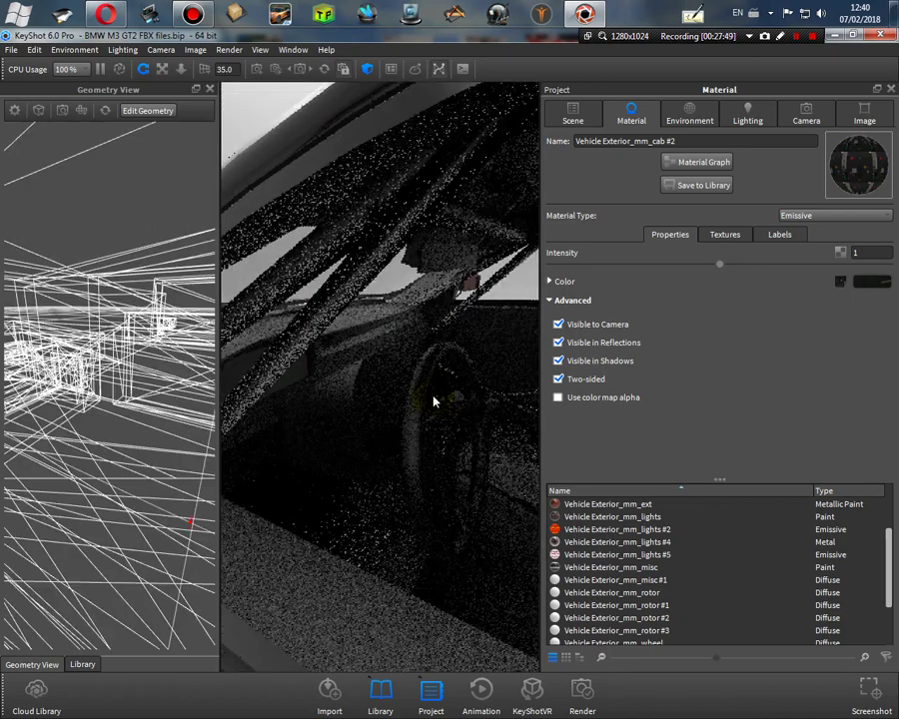
left_click_drag(432, 402, 369, 406)
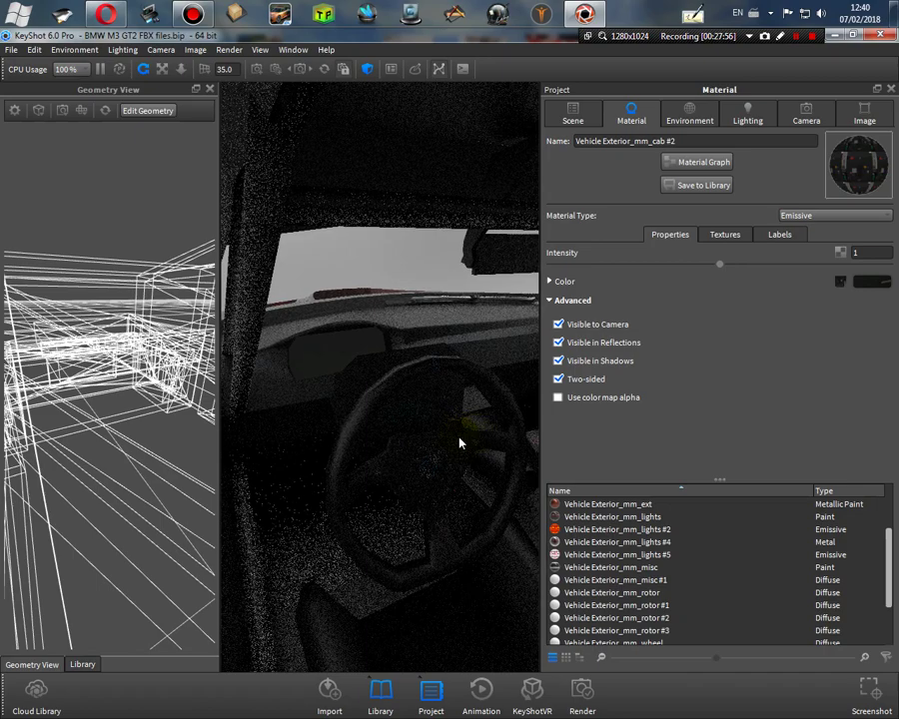
left_click_drag(301, 424, 518, 428)
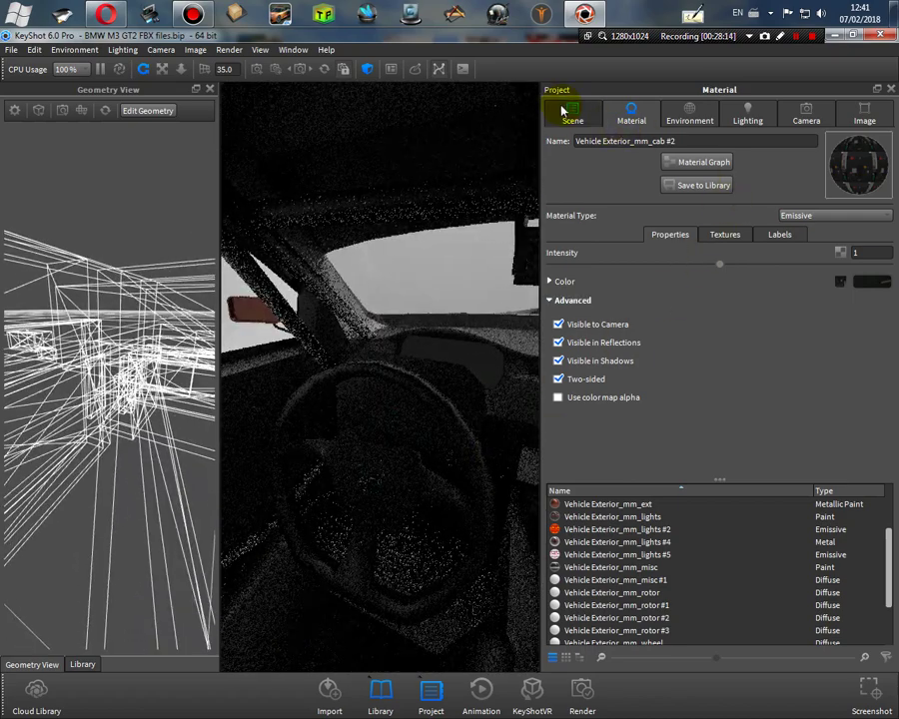
Step: Undo the instrument panel's material type change and the geometry split
left_click(33, 49)
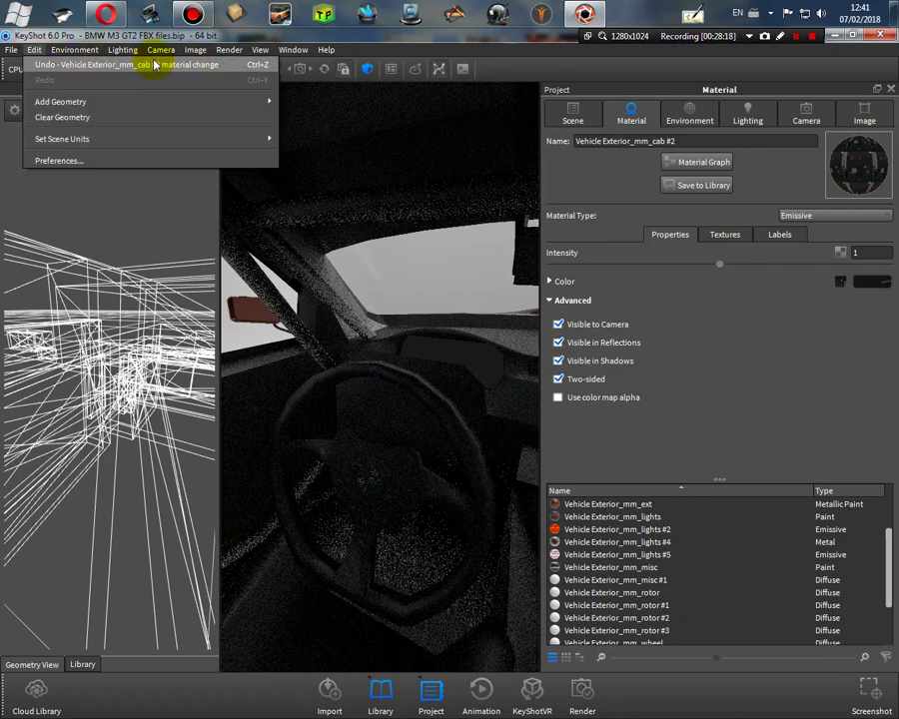
left_click(155, 65)
left_click(34, 50)
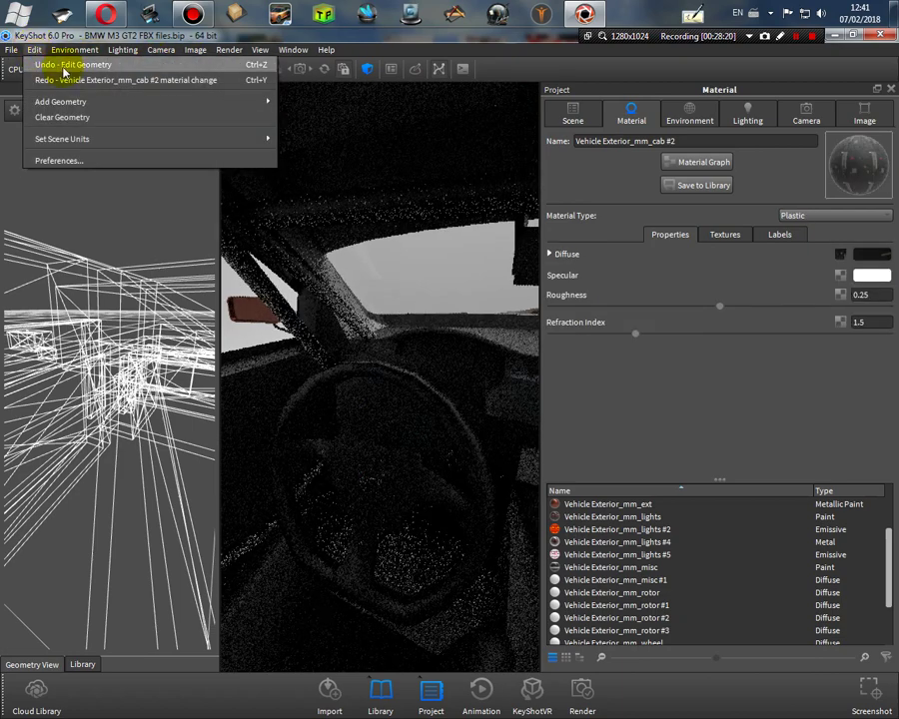
left_click(103, 66)
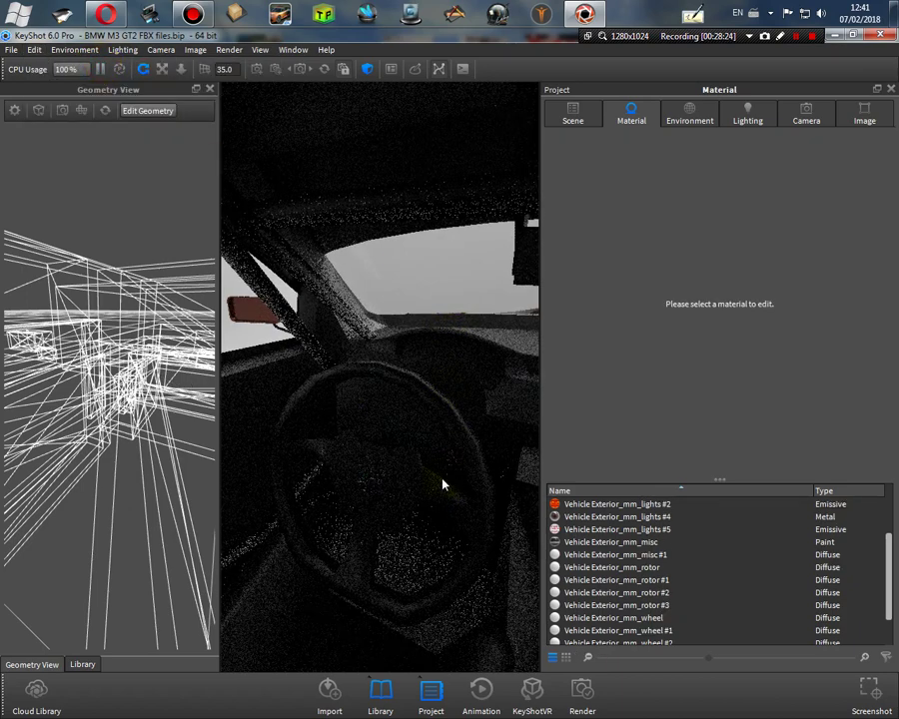
Step: Open the LOD_A_INTERIOR_mm_cab part from the scene's part list for geometry editing
left_click_drag(309, 439, 577, 396)
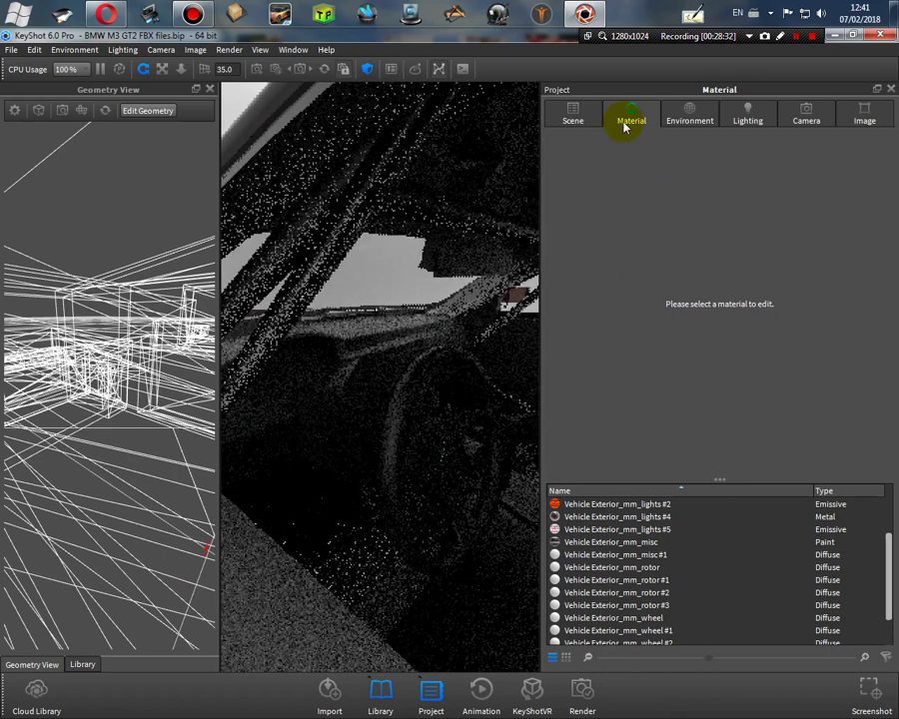
left_click(576, 115)
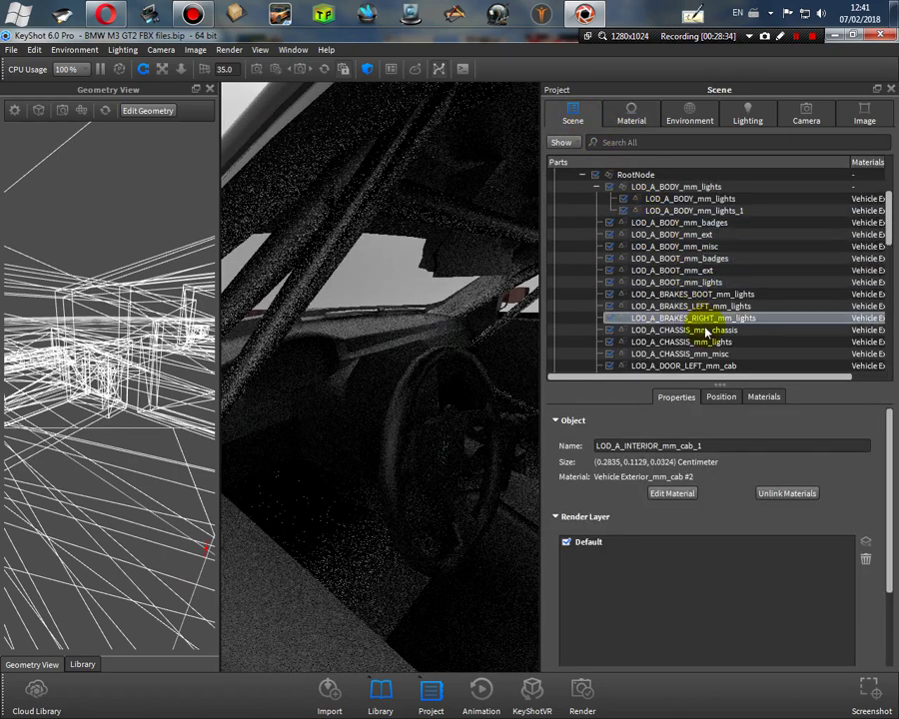
scroll(702, 260, "down", 10)
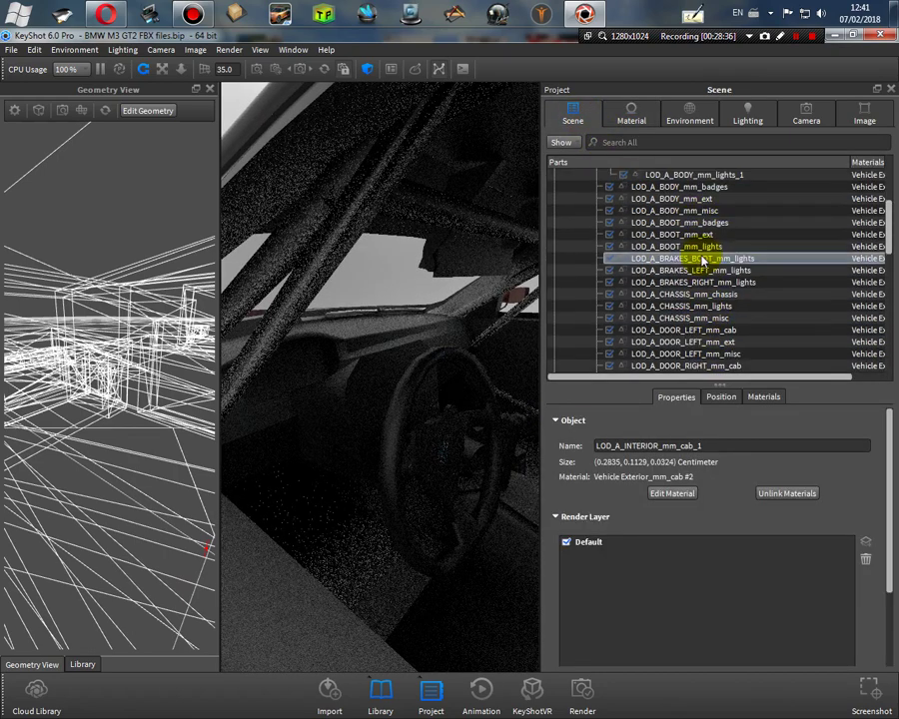
scroll(702, 259, "down", 1)
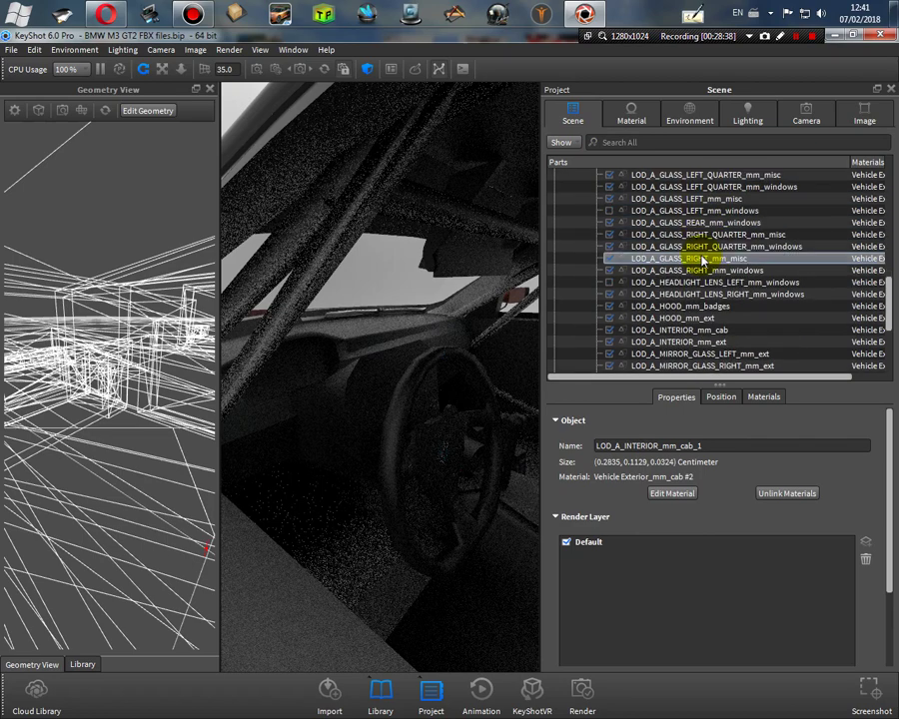
left_click(345, 395)
left_click(756, 338)
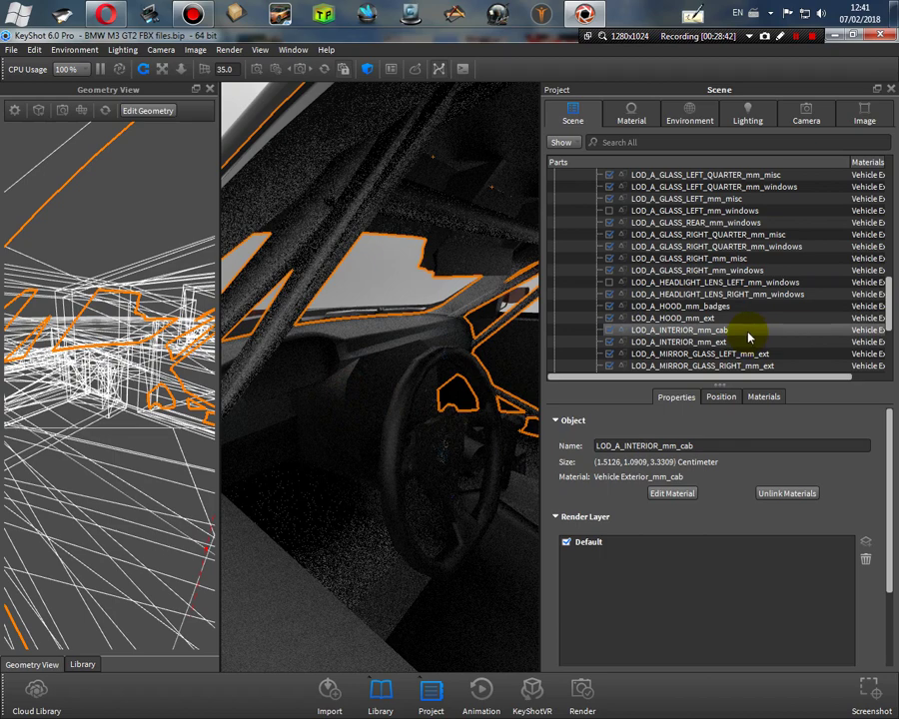
right_click(748, 337)
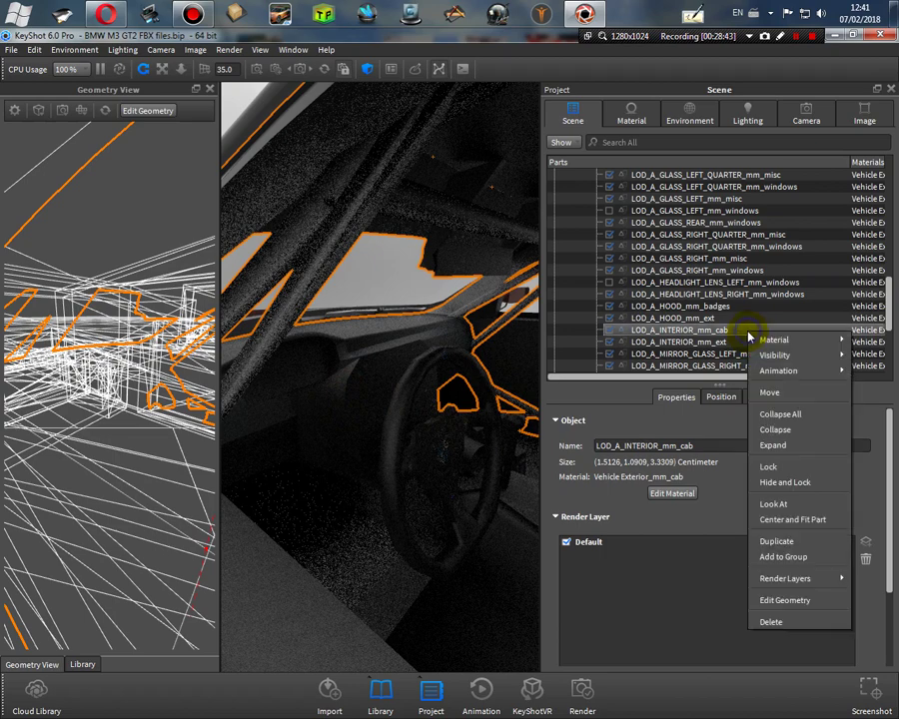
left_click(789, 600)
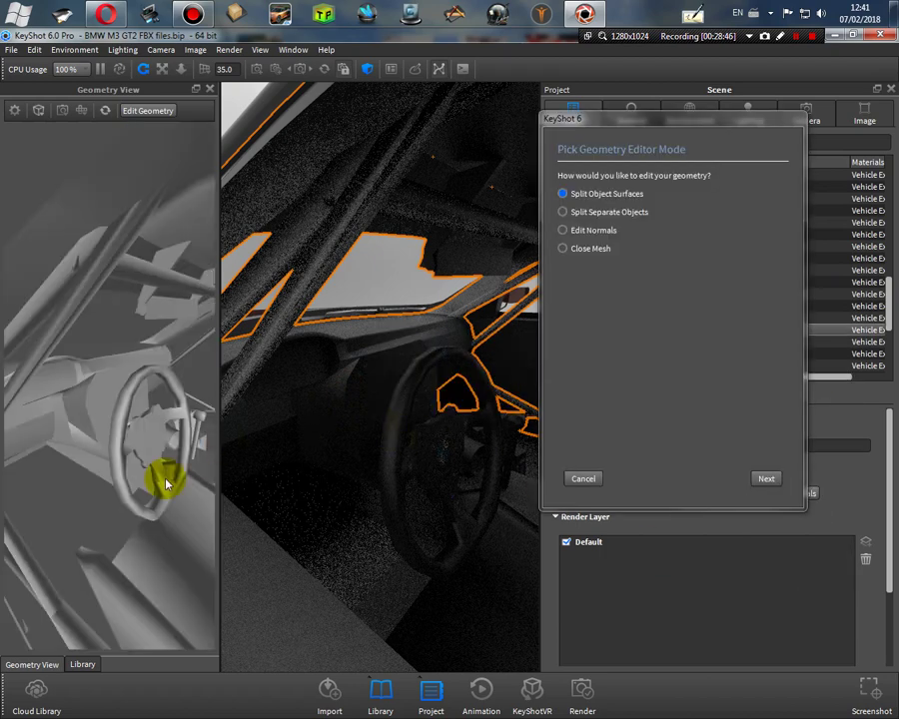
Step: Split the instrument panel face behind the steering wheel off LOD_A_INTERIOR_mm_cab using Split Object Surfaces with a 45 splitting angle
mouse_move(87, 496)
left_mouse_down()
mouse_move(122, 457)
mouse_move(88, 465)
mouse_move(74, 488)
left_mouse_up()
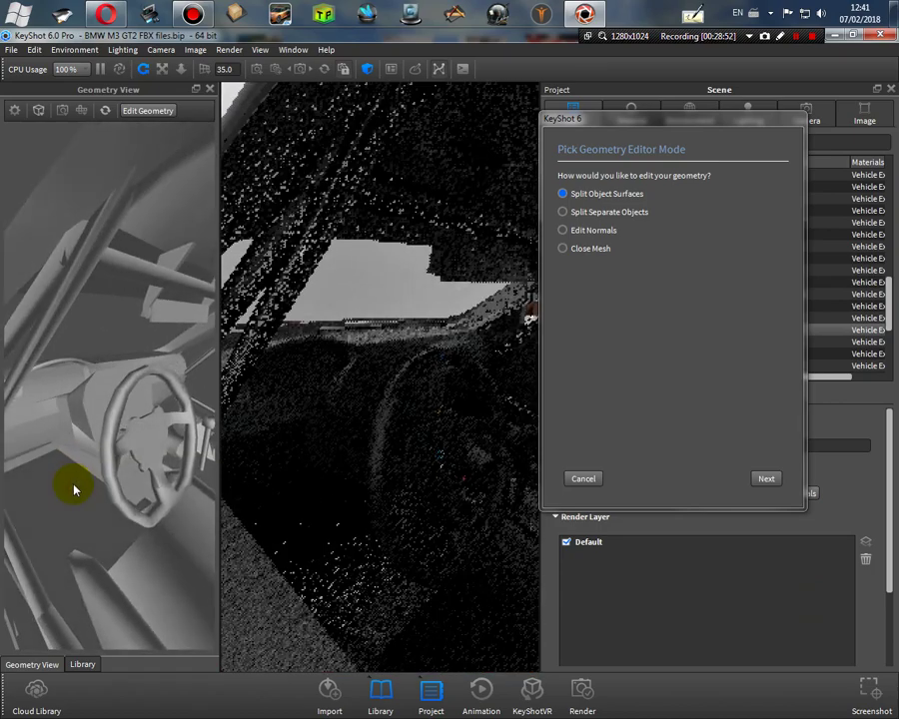
left_click(74, 487)
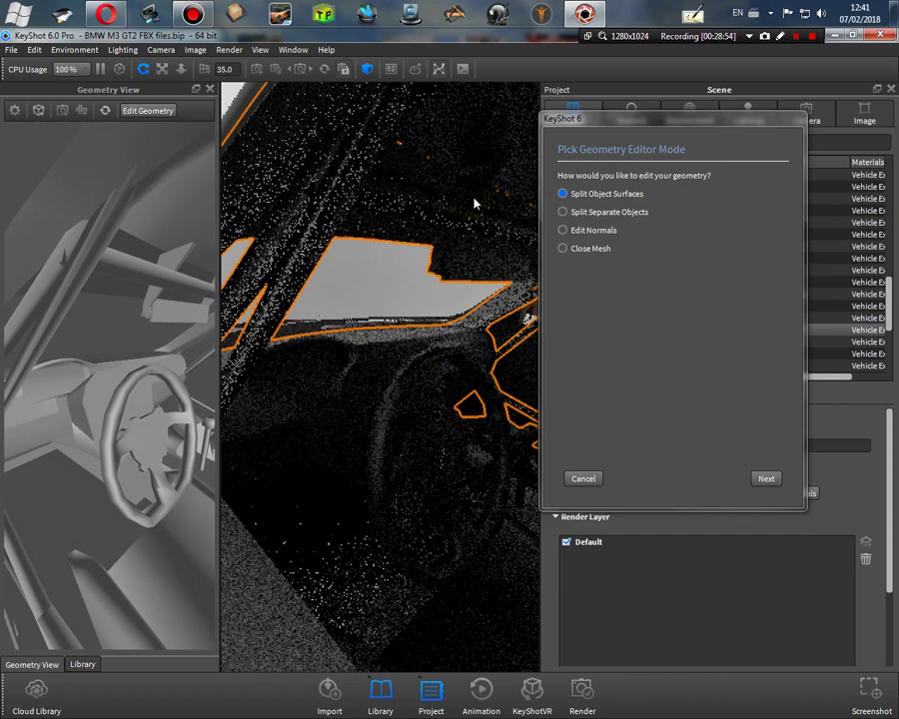
left_click(766, 479)
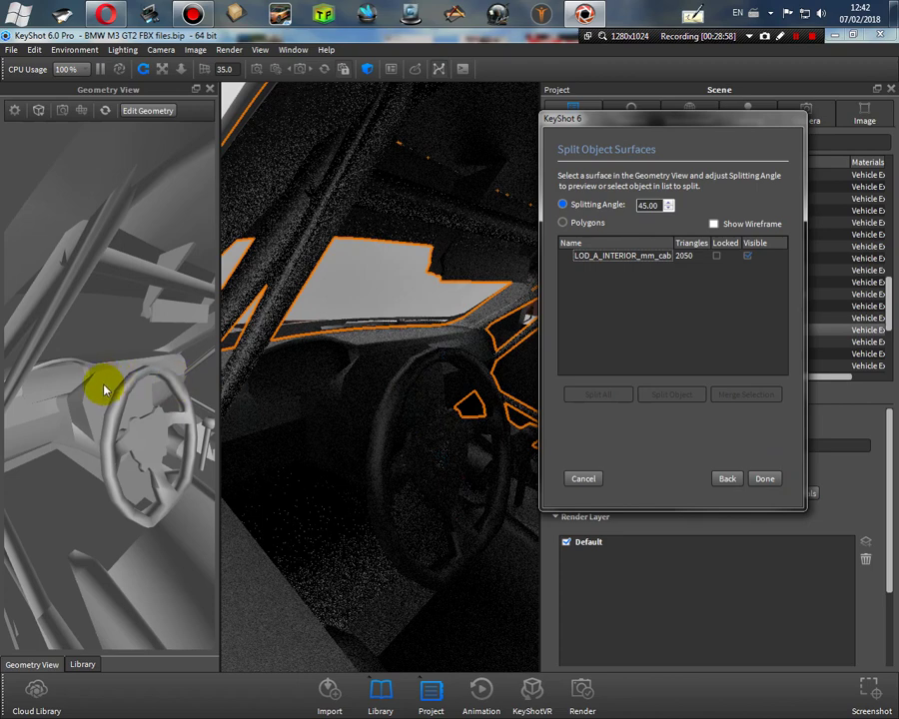
left_click(104, 389)
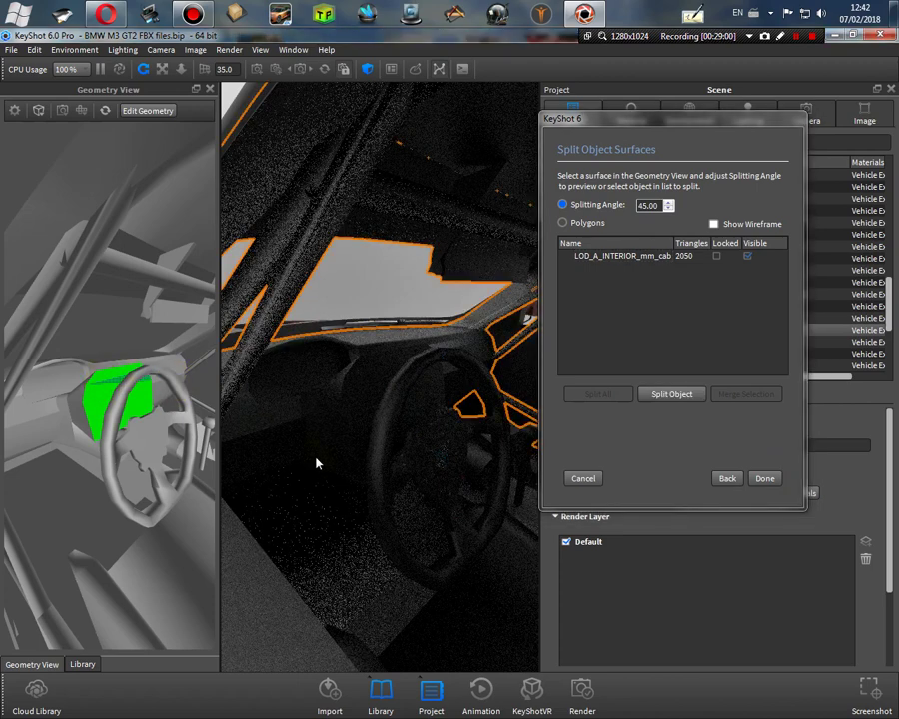
left_click(672, 395)
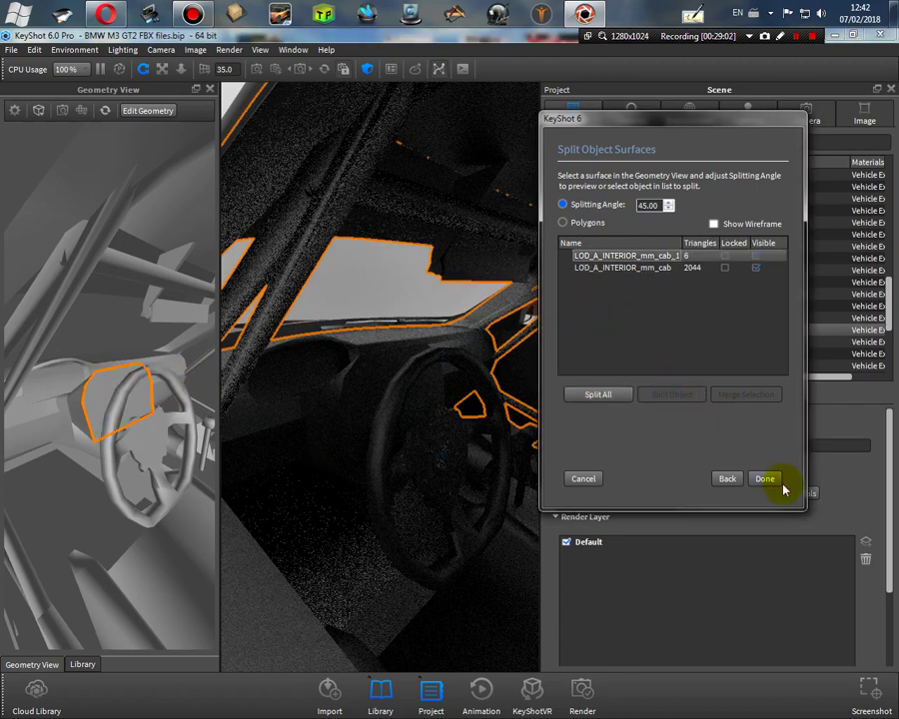
left_click(764, 479)
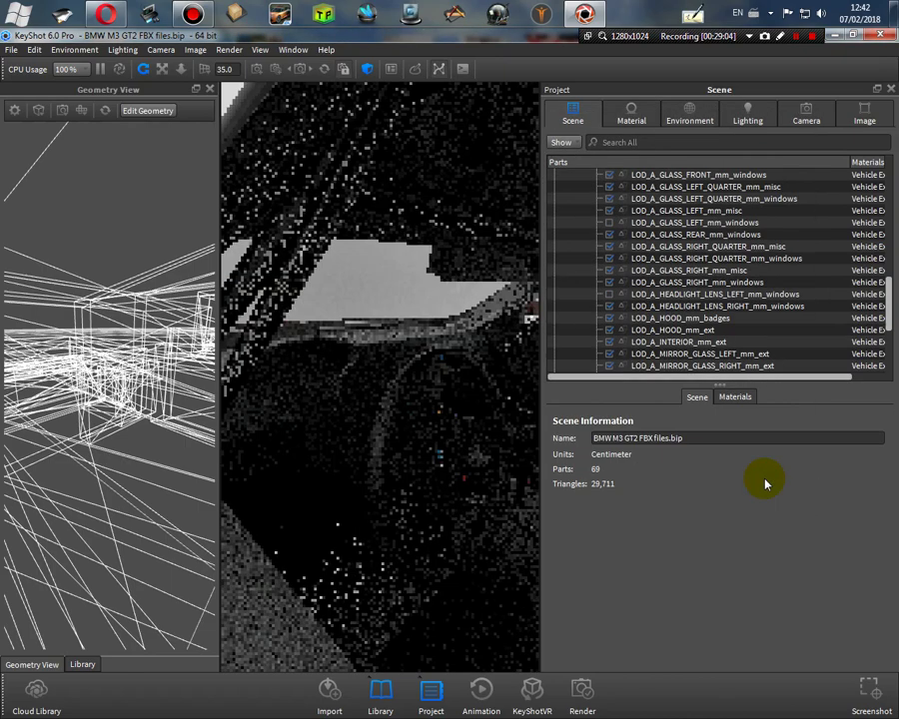
Step: Change the material type of the split-off LOD_A_INTERIOR_mm_cab_1 instrument panel to Emissive
scroll(682, 239, "up", 10)
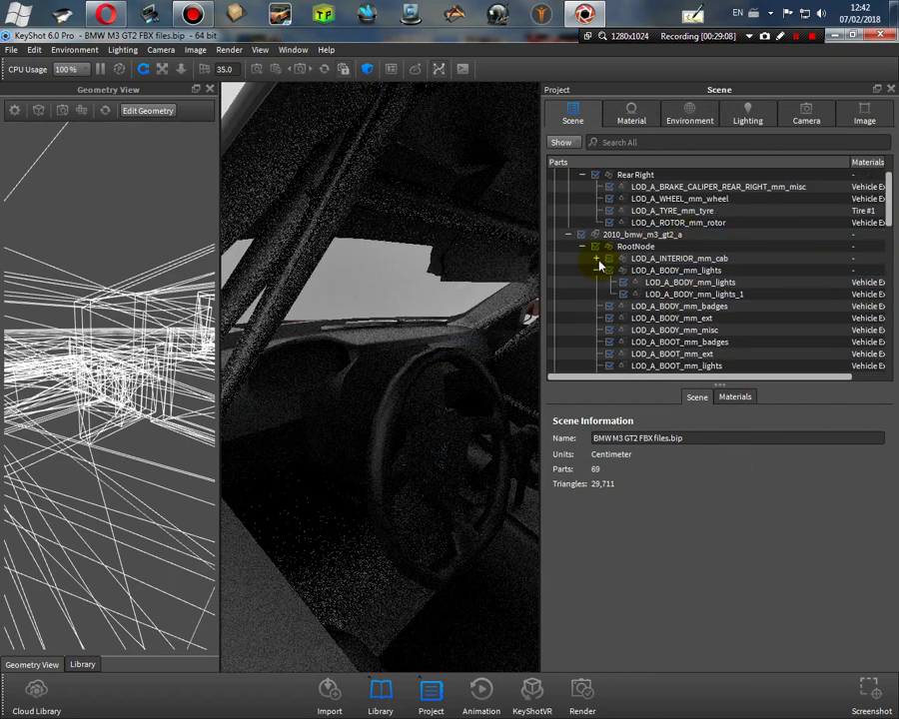
left_click(596, 258)
left_click(714, 282)
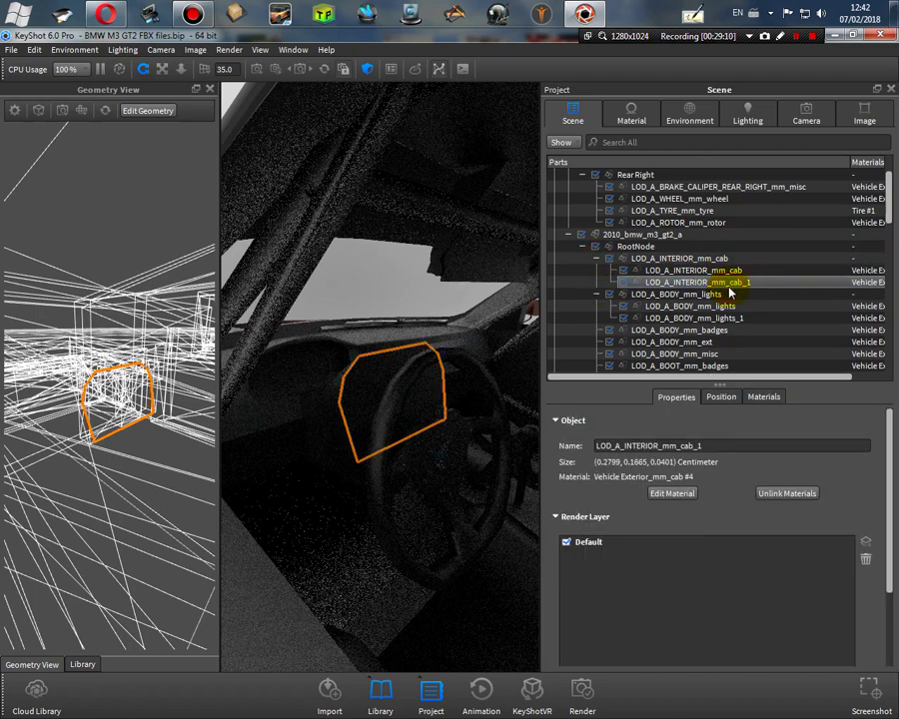
double_click(729, 286)
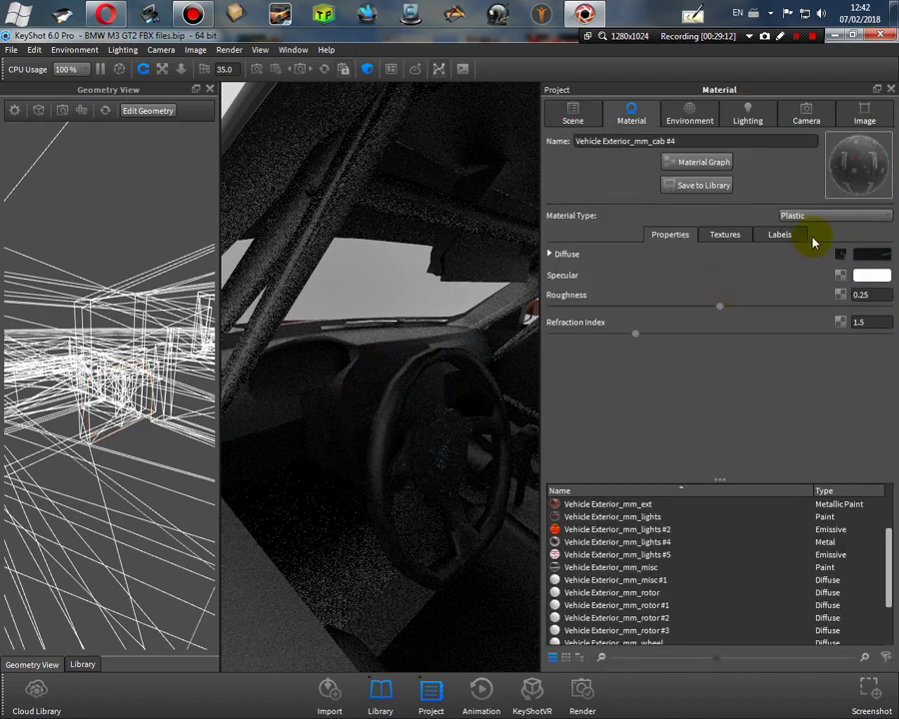
left_click(841, 216)
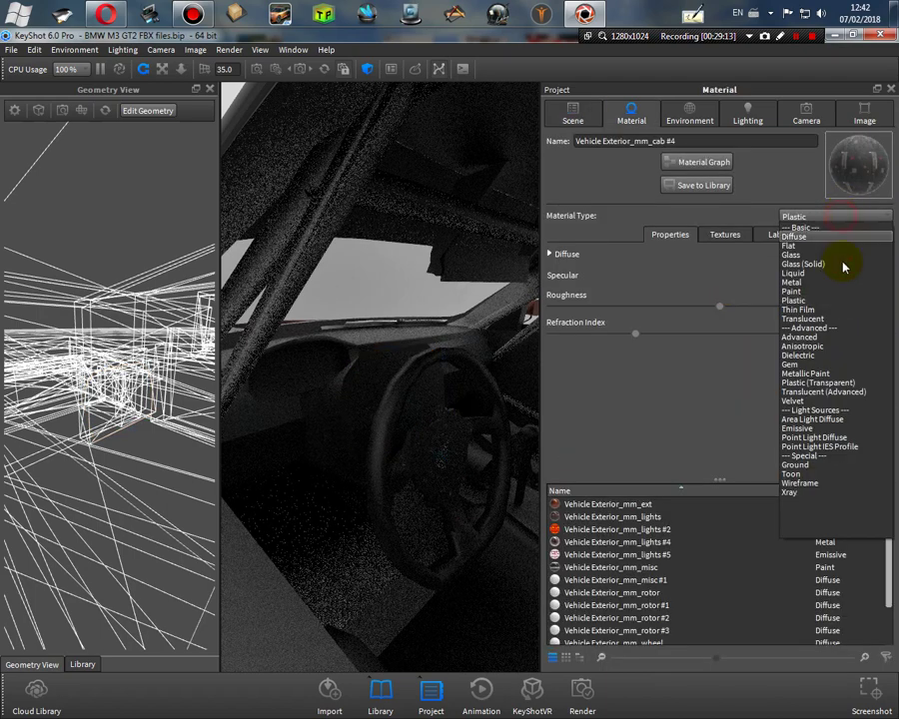
left_click(837, 429)
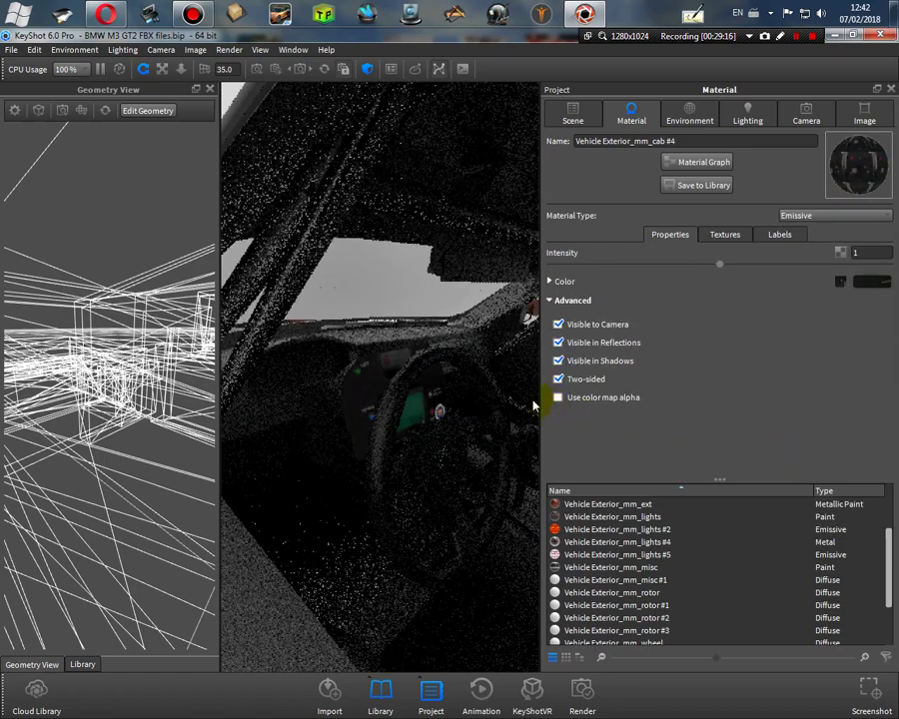
Step: Try an intensity of 10 on the instrument panel's emissive material and settle on 2
left_click_drag(476, 402, 432, 409)
scroll(432, 410, "up", 3)
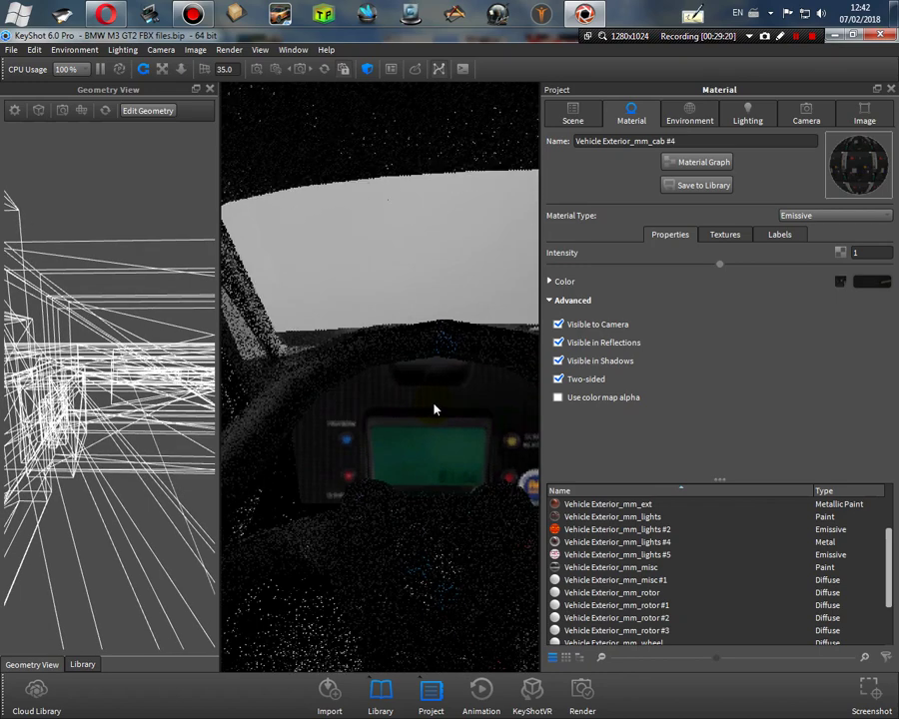
scroll(434, 407, "down", 5)
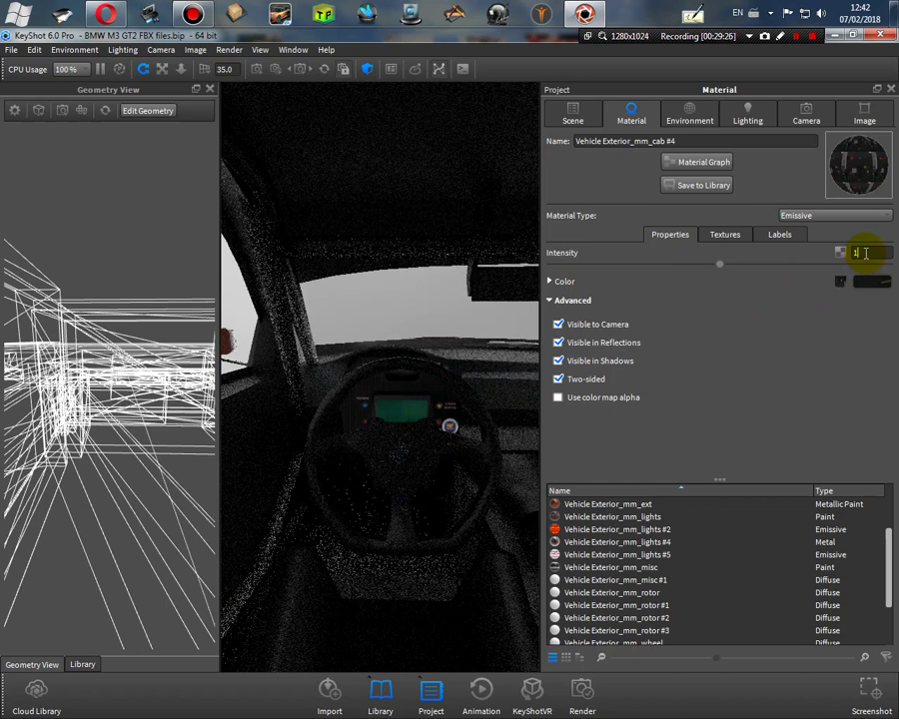
key("Return")
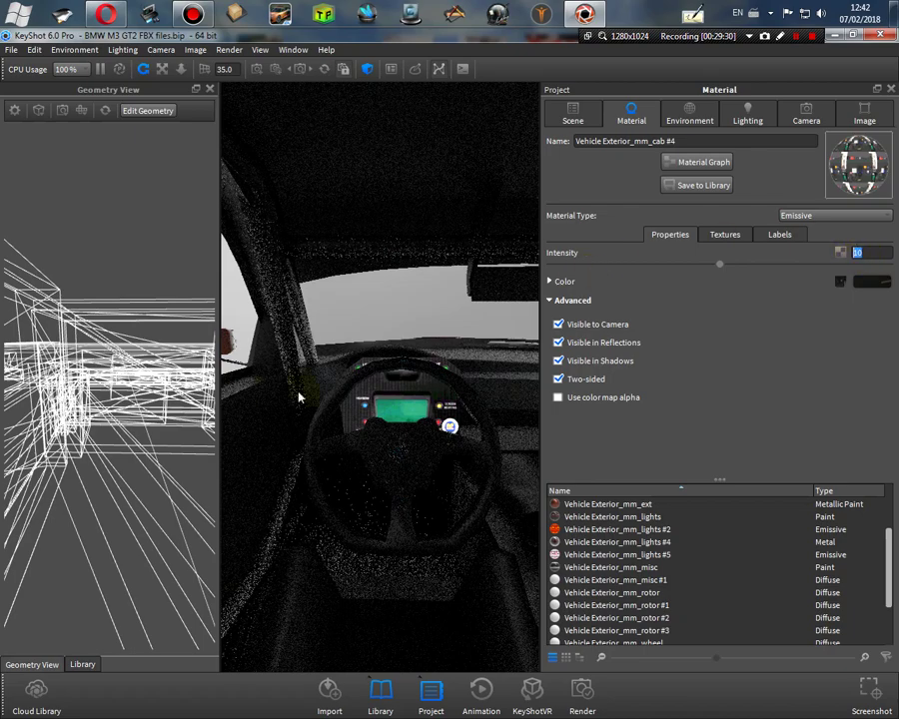
left_click_drag(349, 446, 439, 468)
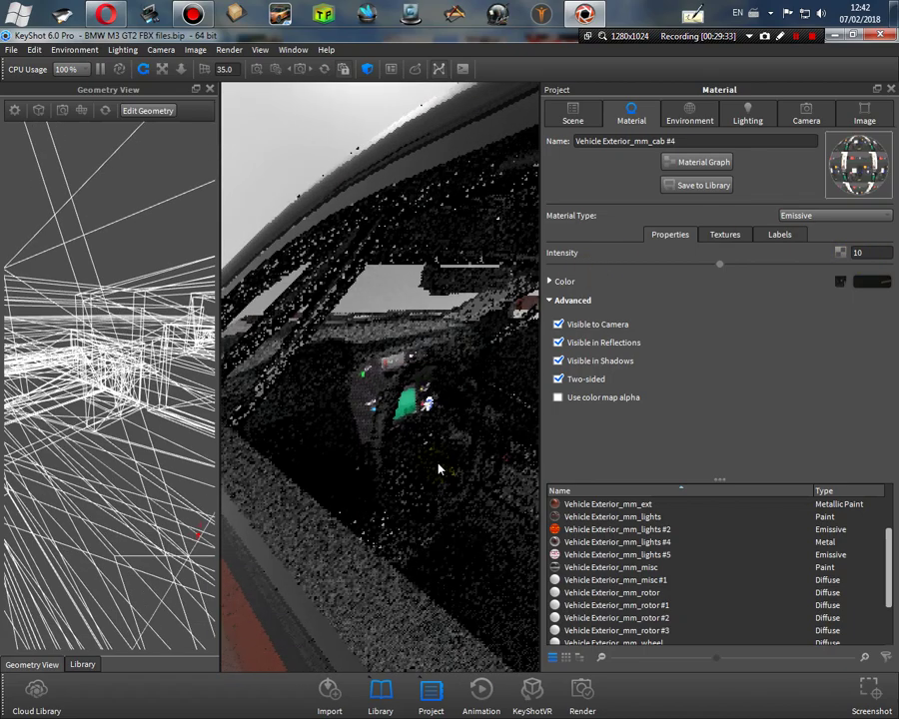
left_click(859, 253)
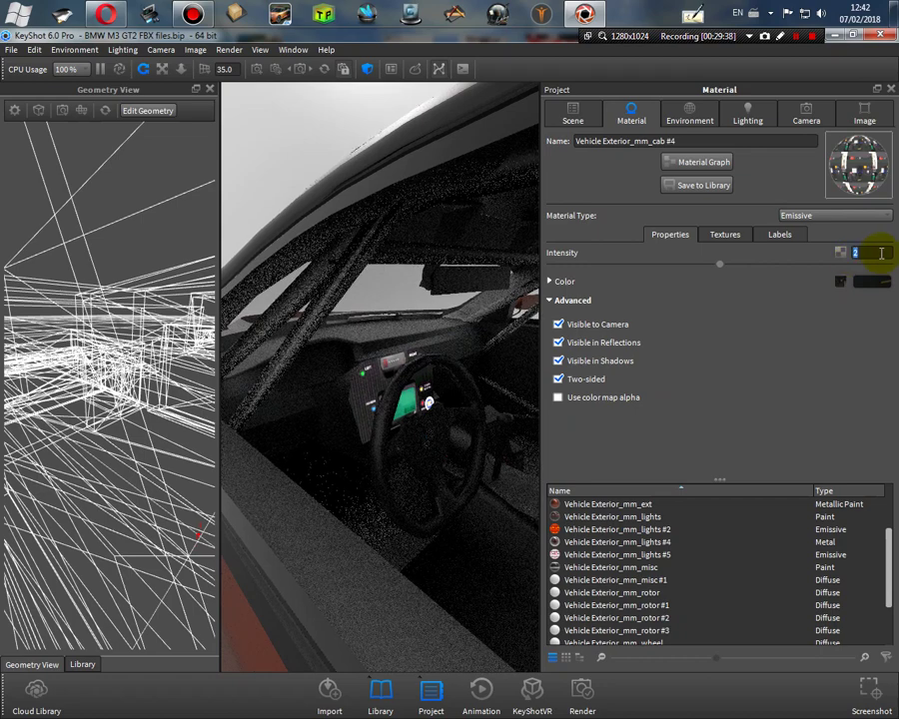
key("Return")
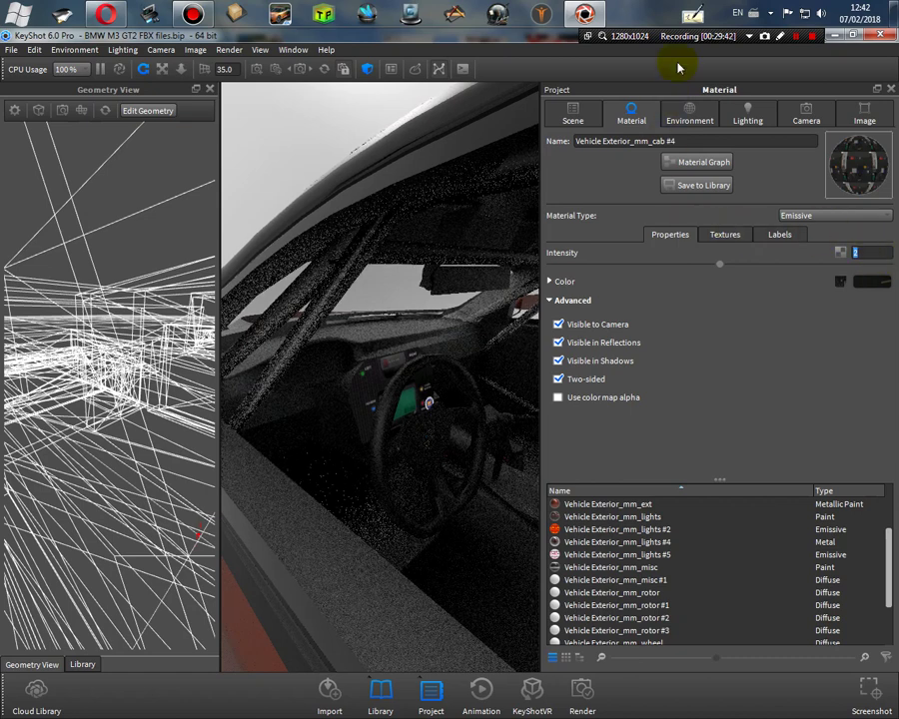
Step: Make the LOD_A_GLASS_LEFT_mm_windows part visible again
left_click(577, 113)
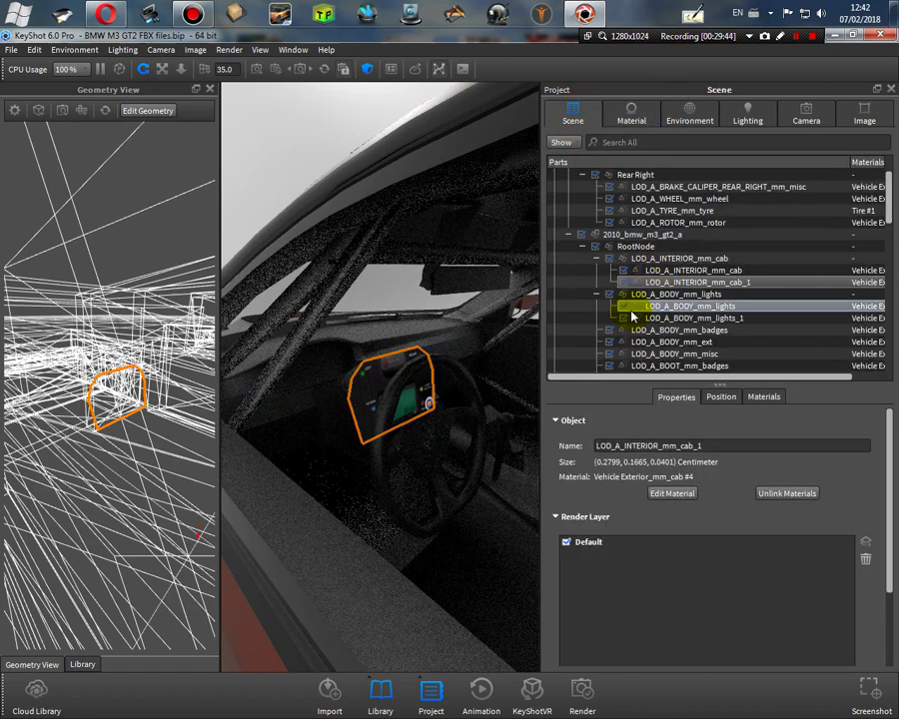
scroll(608, 302, "down", 6)
scroll(608, 302, "down", 3)
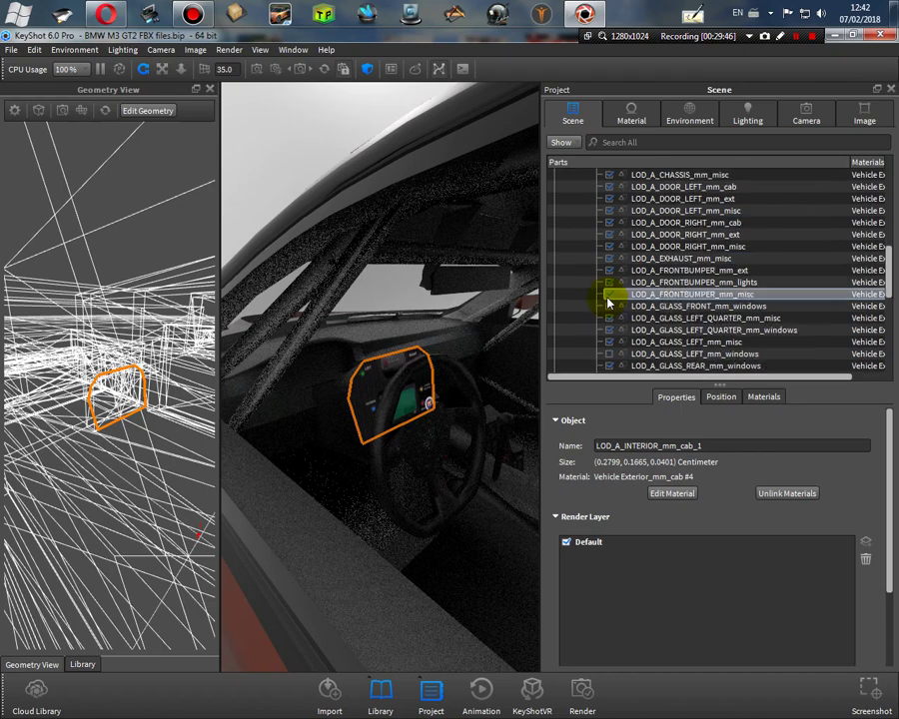
left_click(609, 317)
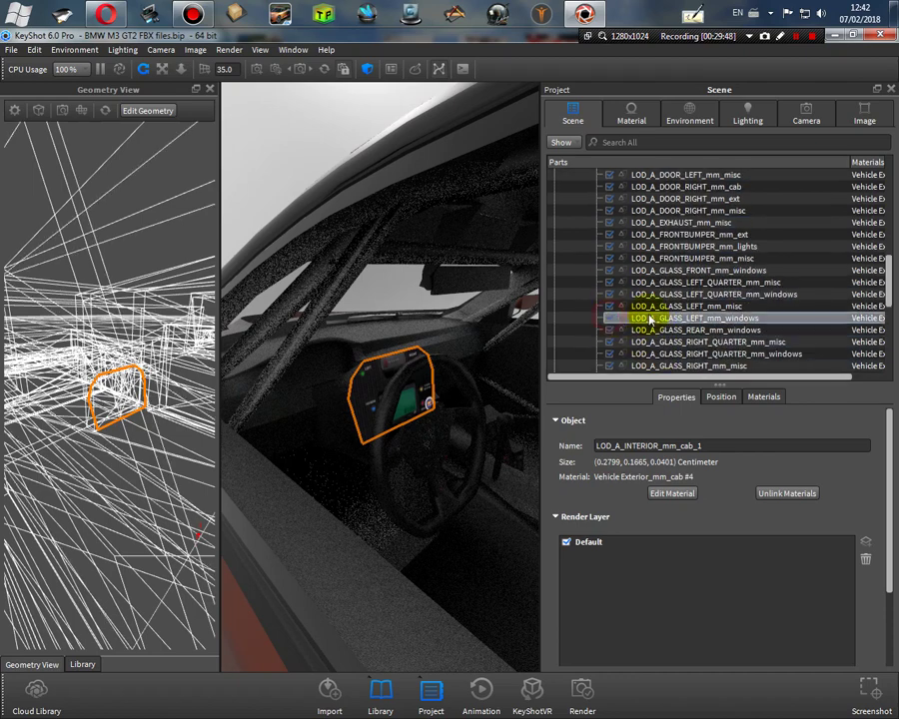
Step: Load car_windows_05.atc.PNG as the color texture of the Vehicle Exterior_mm_windows glass material
double_click(492, 438)
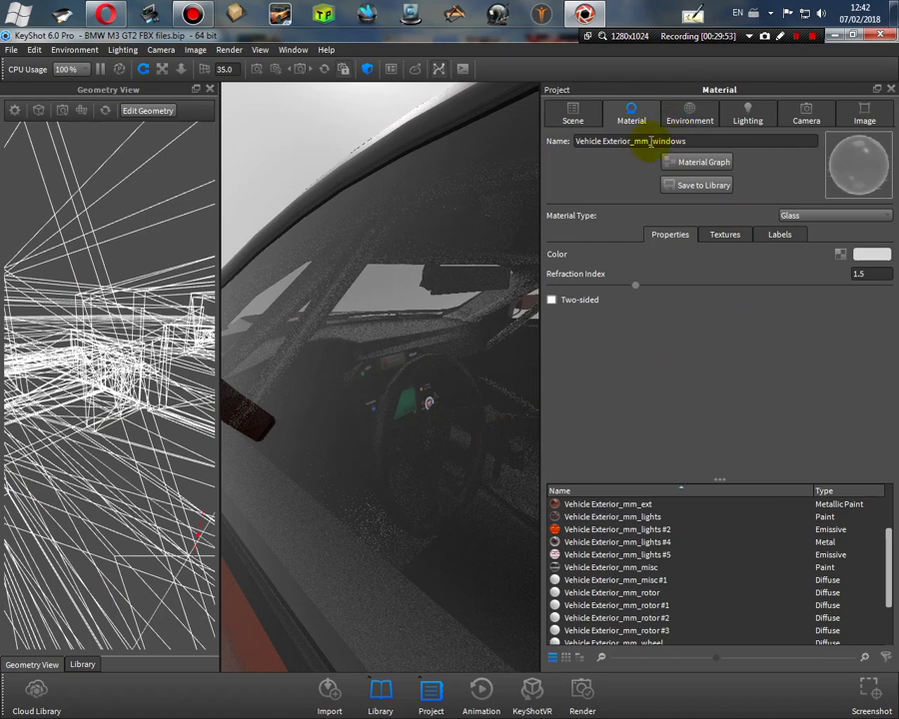
left_click(723, 237)
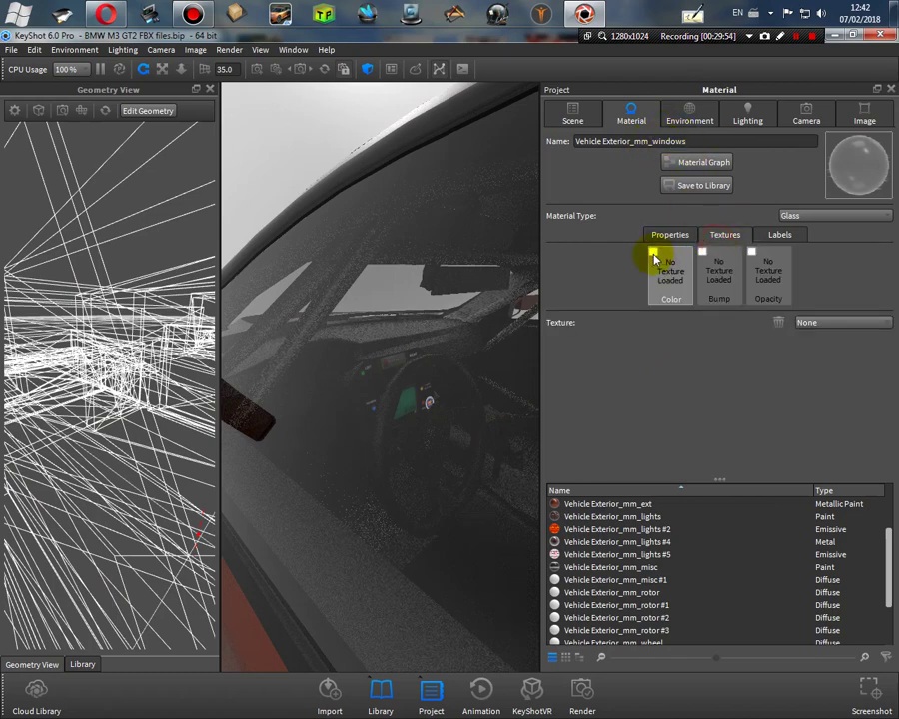
left_click(657, 262)
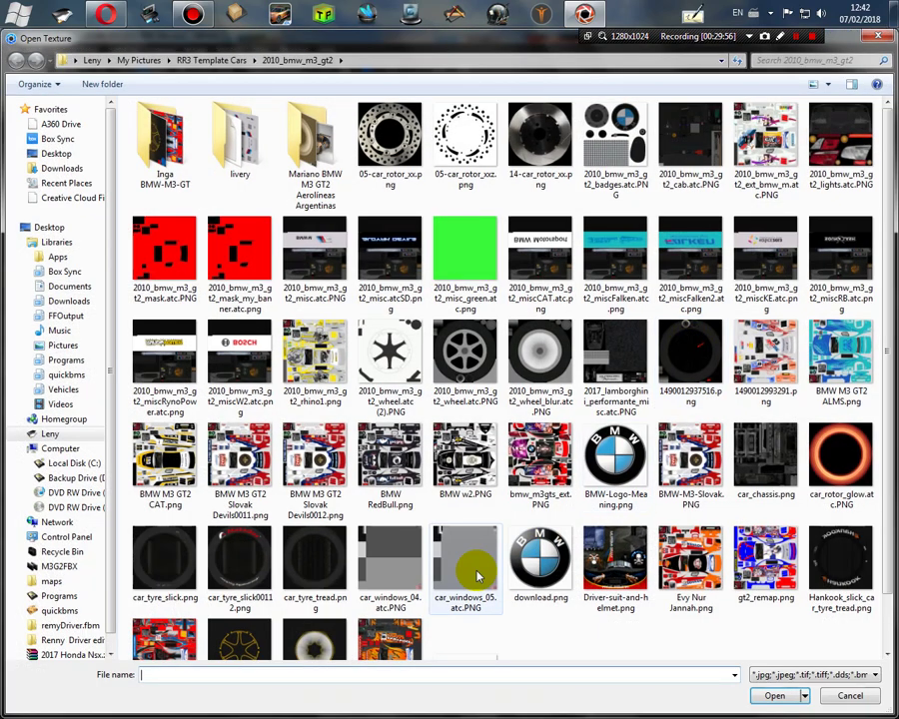
left_click(461, 576)
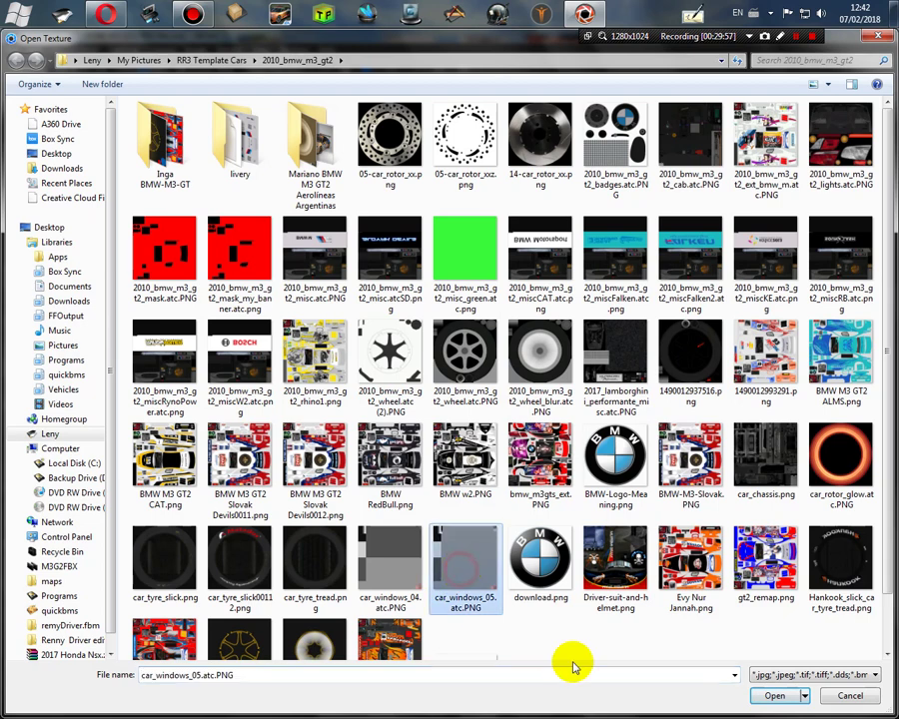
left_click(774, 697)
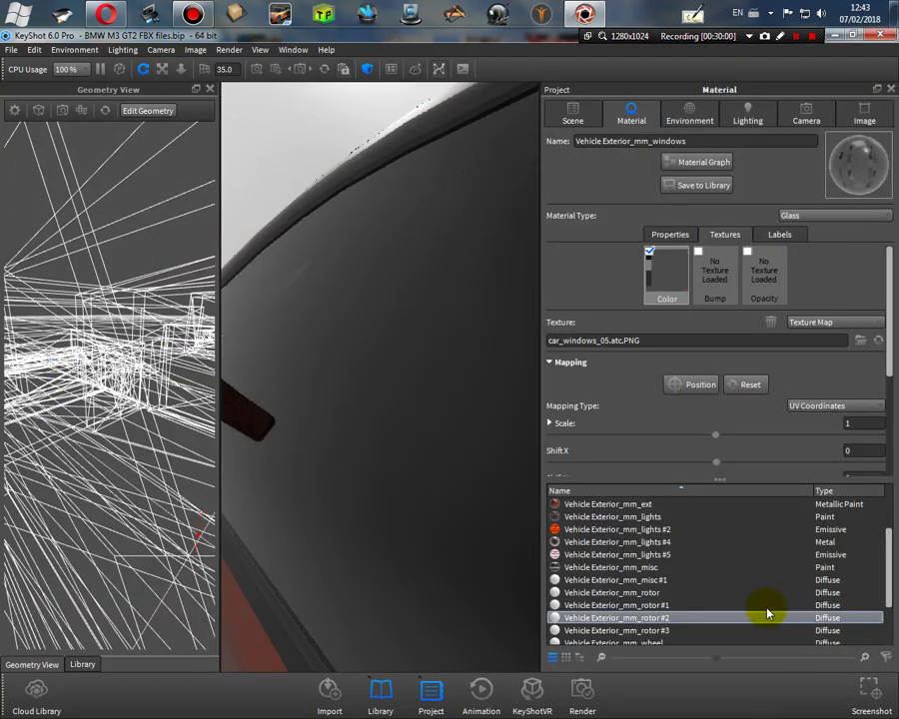
Step: Flip the window glass texture vertically and check the windows from outside and from the front of the car
scroll(640, 407, "down", 3)
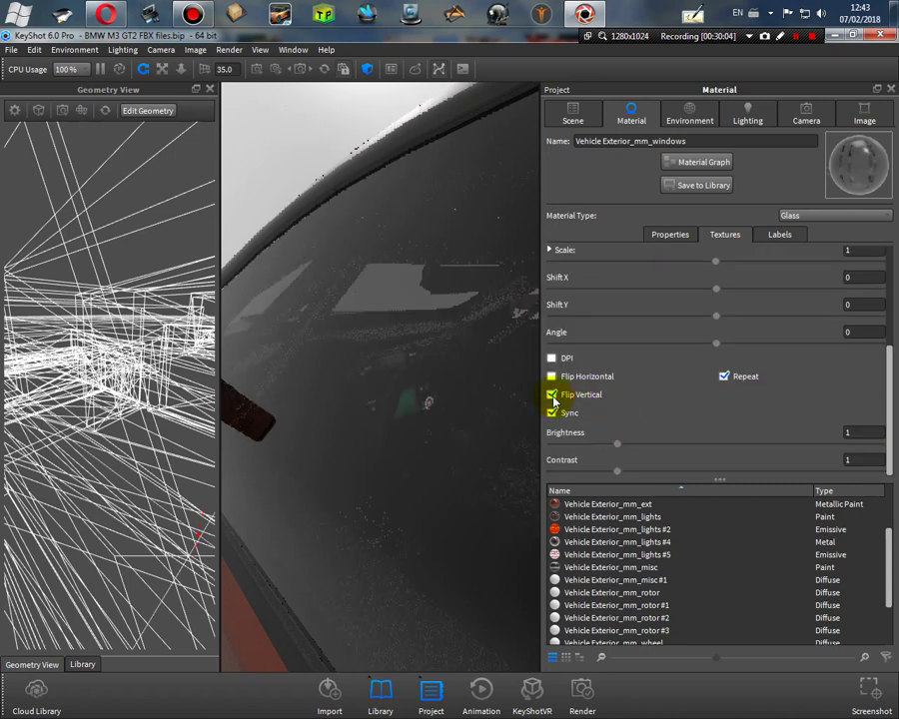
scroll(465, 439, "down", 5)
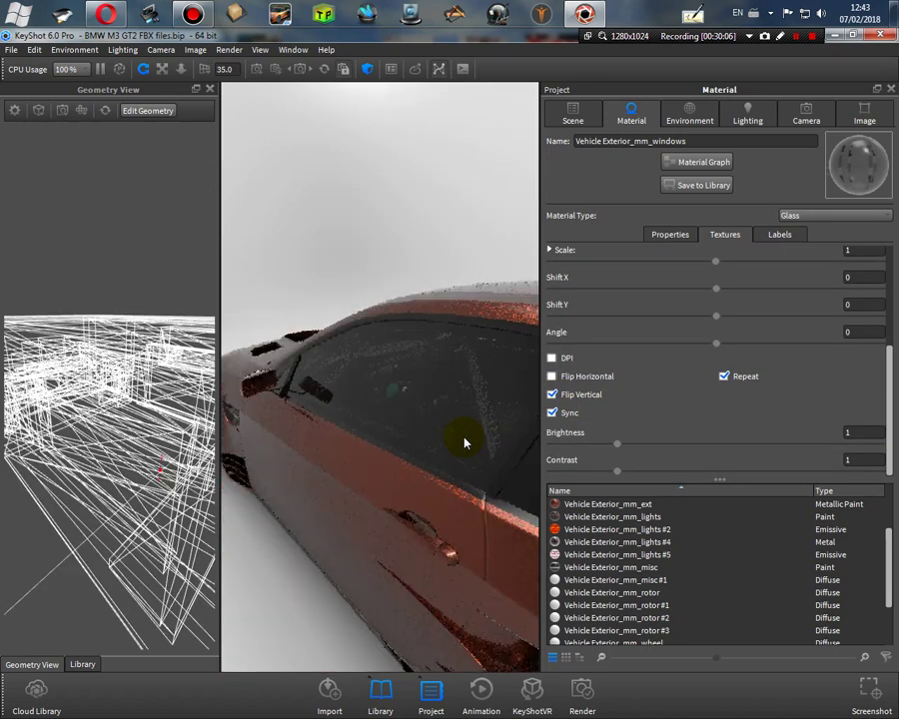
left_click_drag(465, 439, 383, 491)
mouse_move(426, 491)
left_mouse_down()
mouse_move(417, 498)
mouse_move(421, 488)
left_mouse_up()
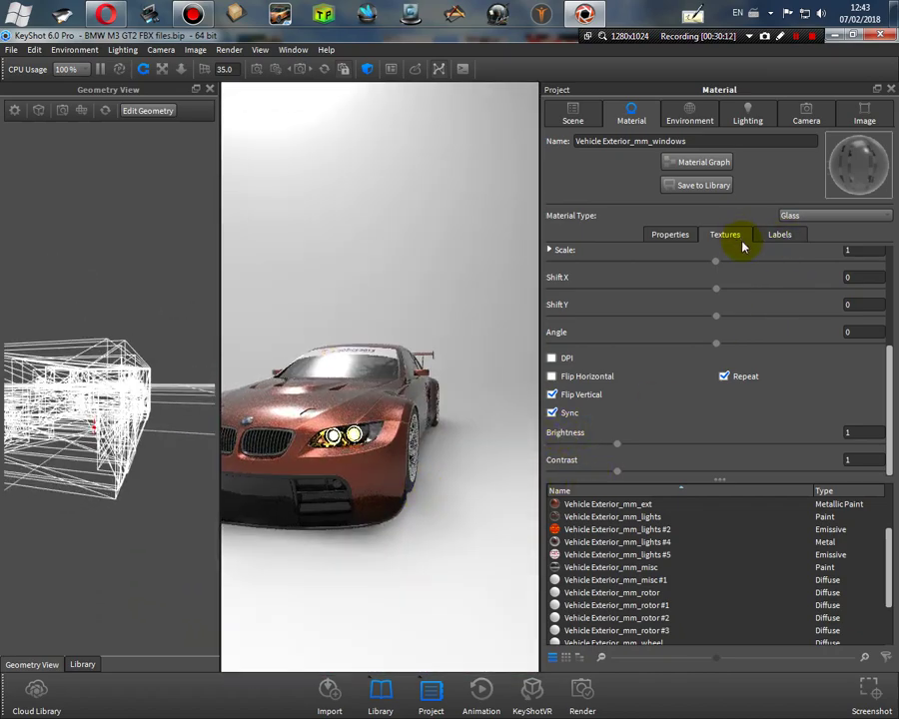
Step: Load car_windows_05.atc.PNG as the opacity texture of the window glass material and set its opacity mode to Alpha
scroll(762, 259, "up", 3)
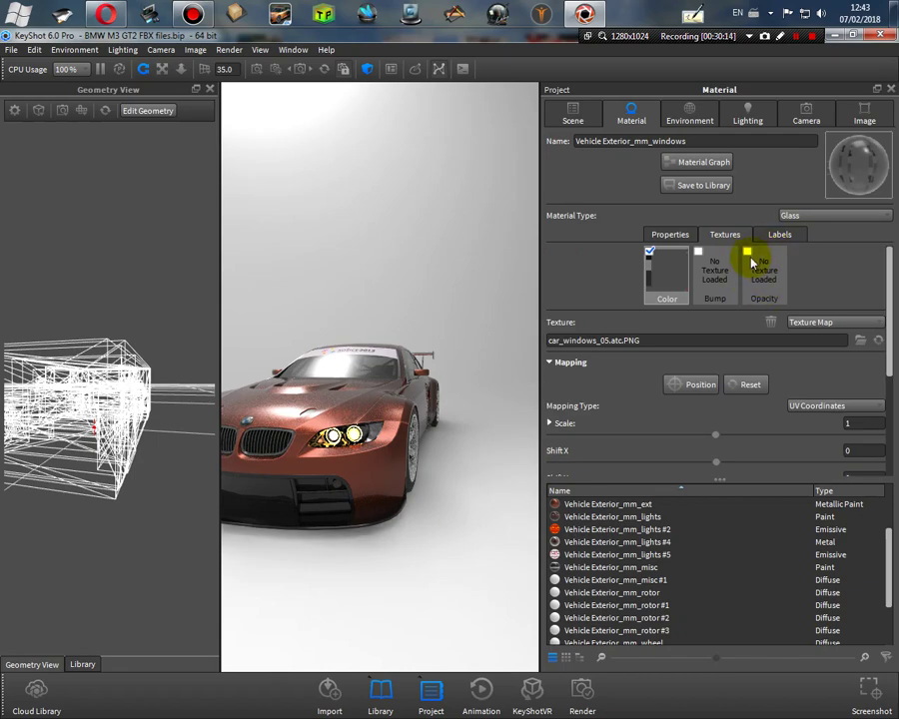
left_click(769, 275)
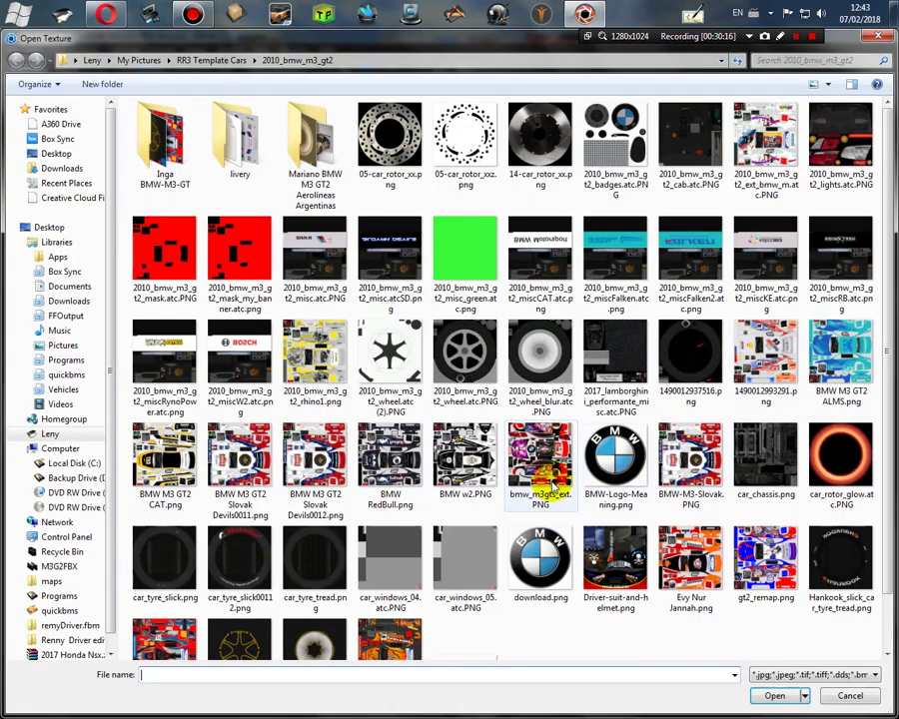
left_click(480, 548)
left_click(775, 695)
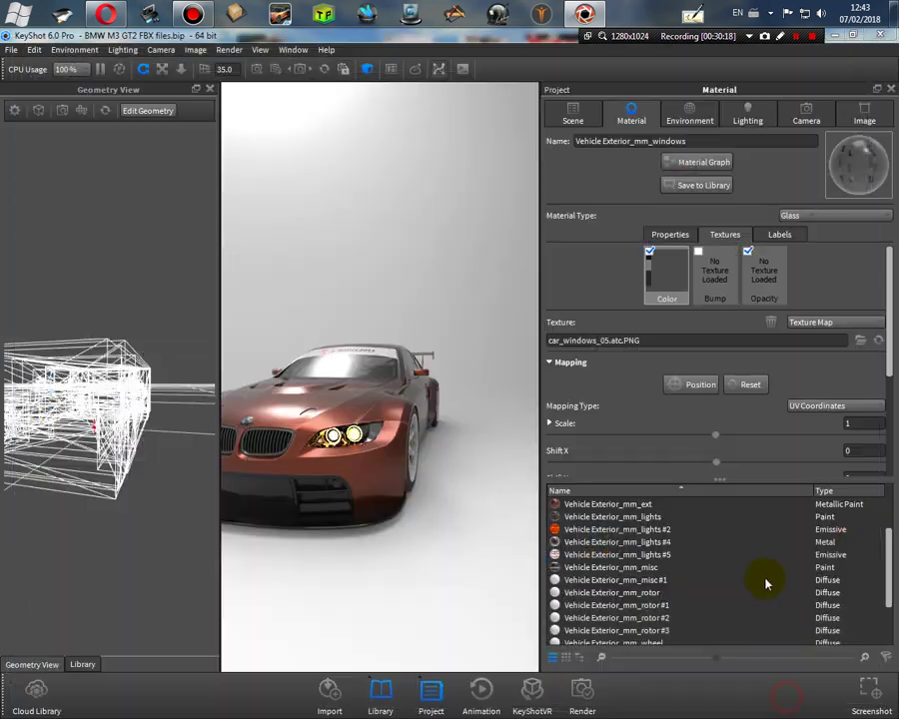
left_click(767, 259)
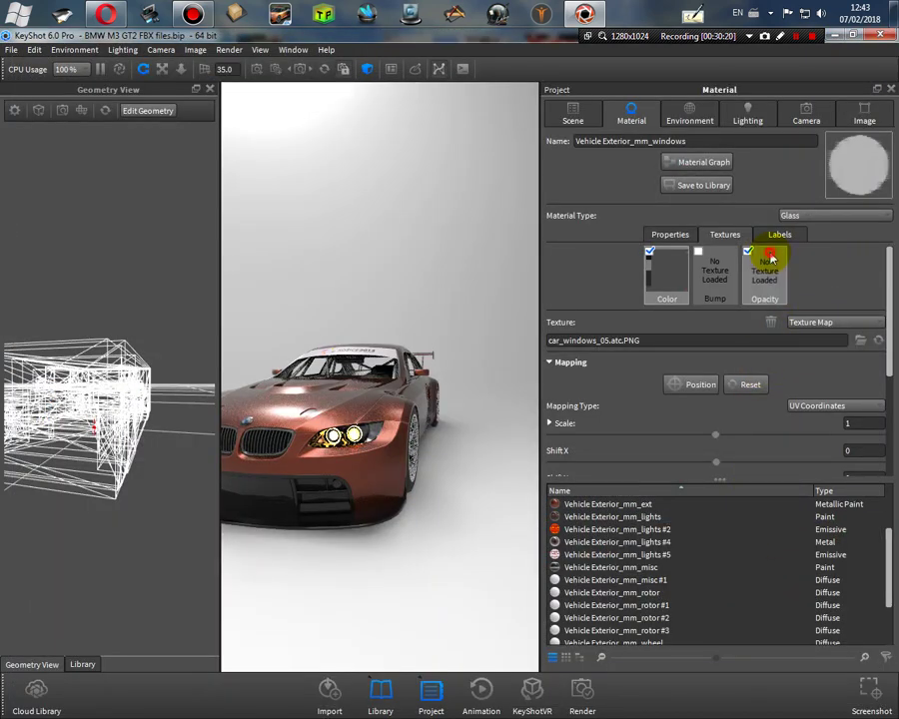
left_click(811, 362)
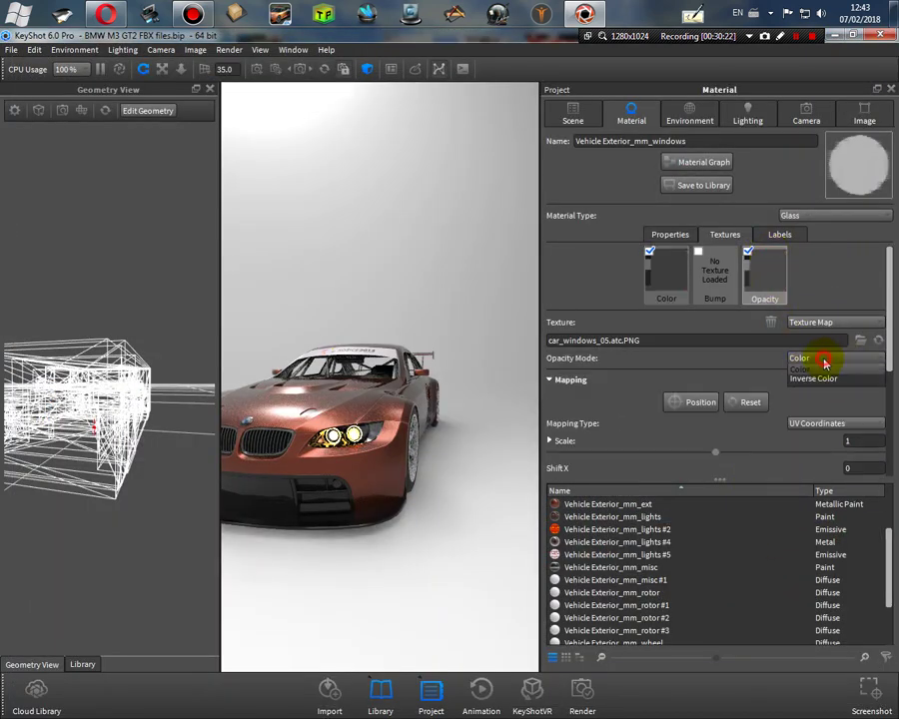
left_click(820, 370)
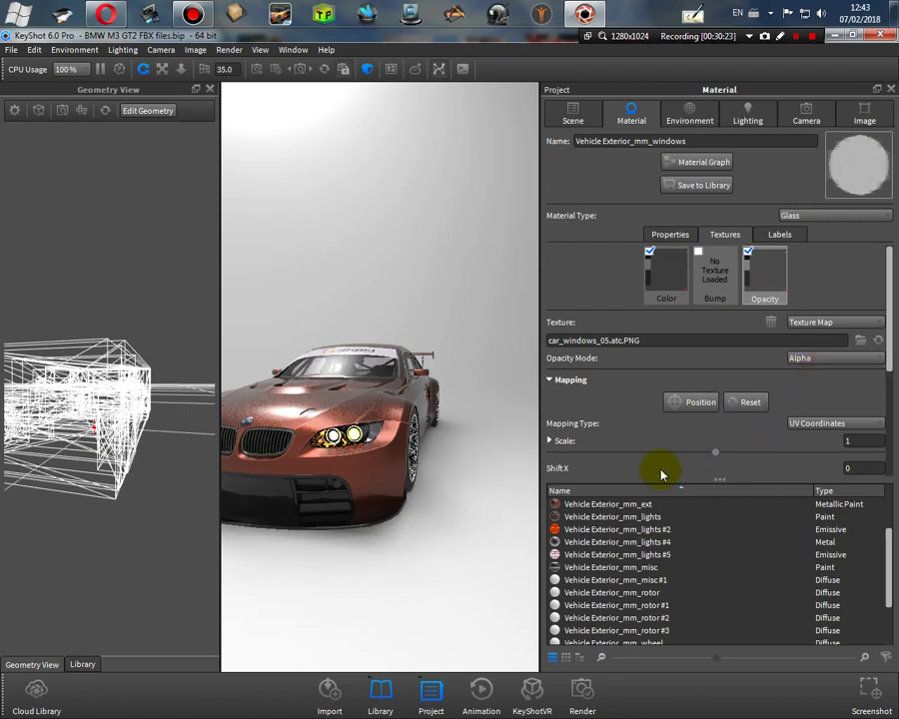
Step: Select the LOD_A_BODY_mm_ext part that contains the strip across the rear window's upper edge and save the project file
left_click_drag(464, 436, 402, 467)
scroll(401, 368, "up", 6)
left_click(572, 115)
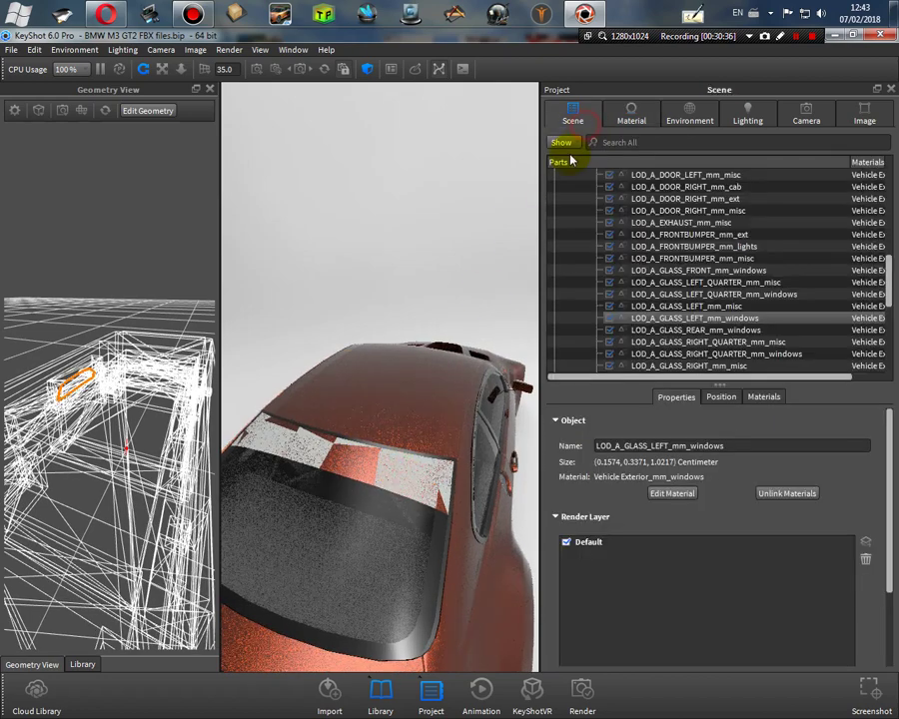
left_click(408, 478)
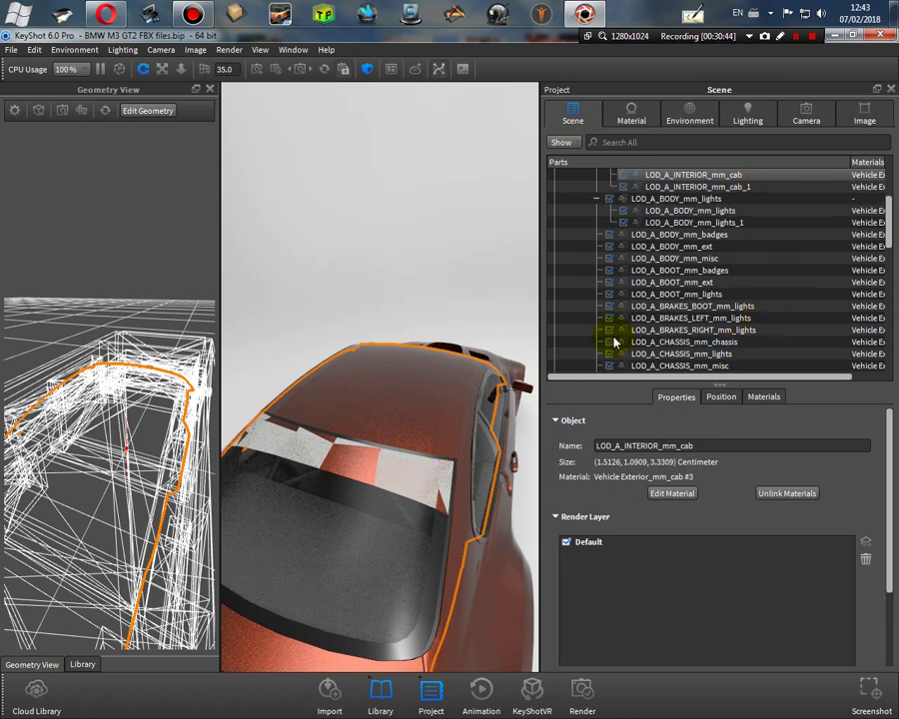
left_click(400, 457)
left_click(360, 476)
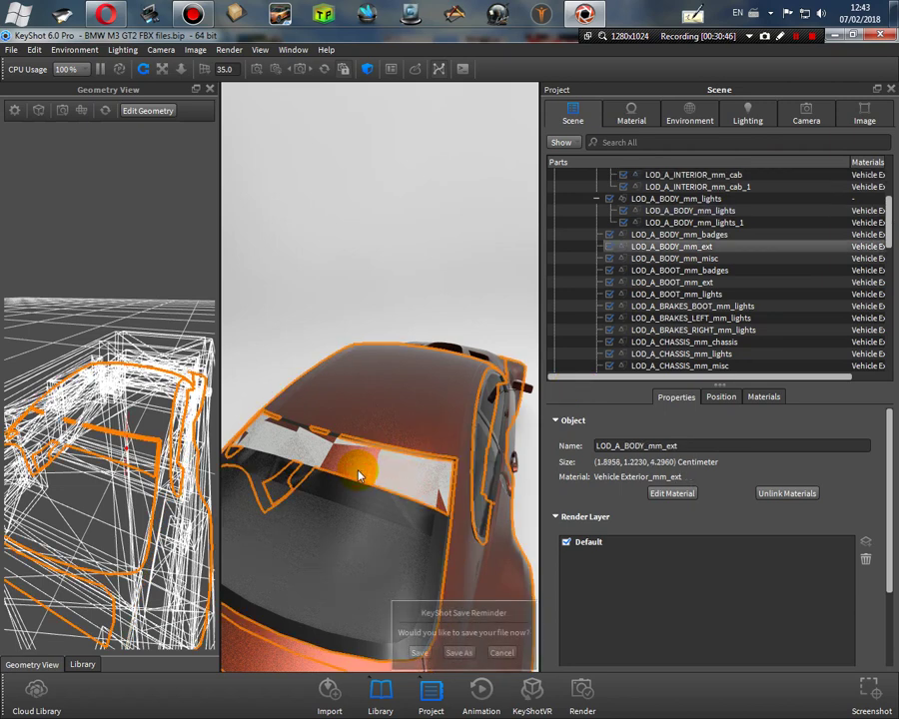
left_click(420, 653)
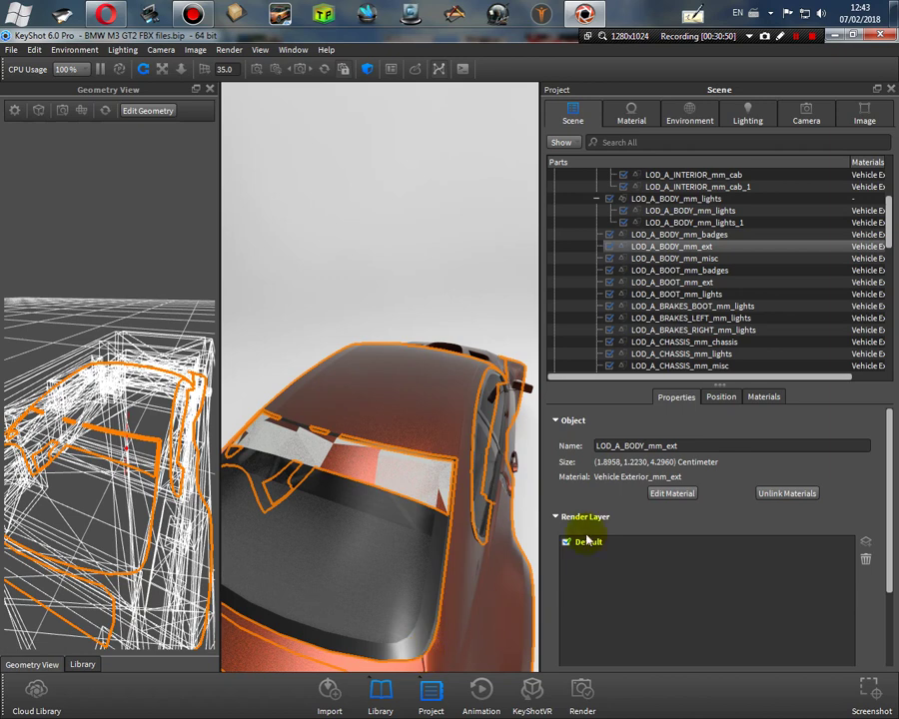
Step: Split the strip above the rear window off LOD_A_BODY_mm_ext as a separate object in the geometry editor
right_click(732, 246)
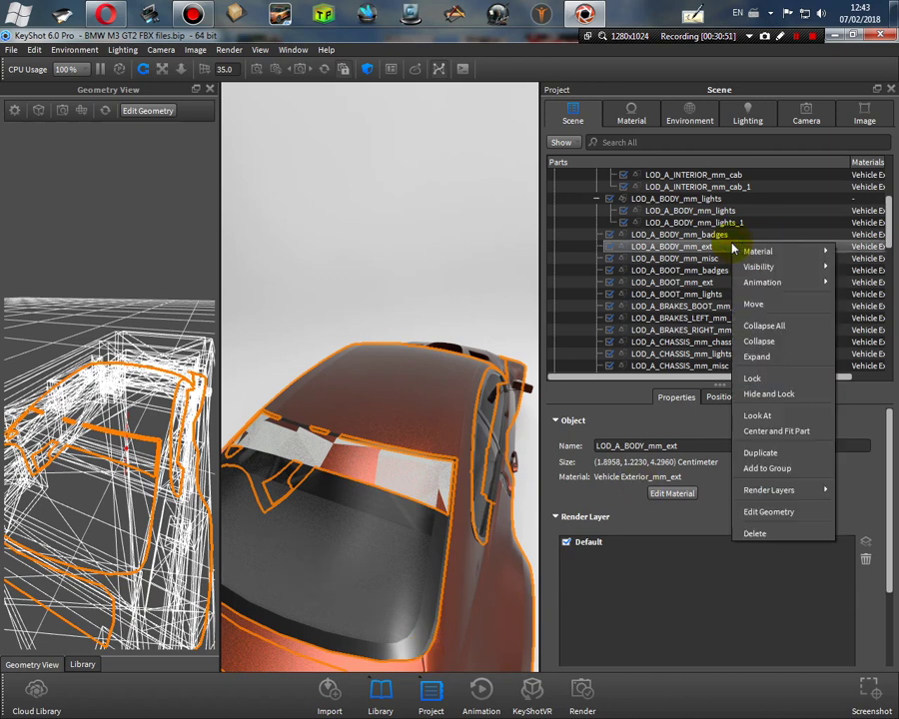
left_click(779, 512)
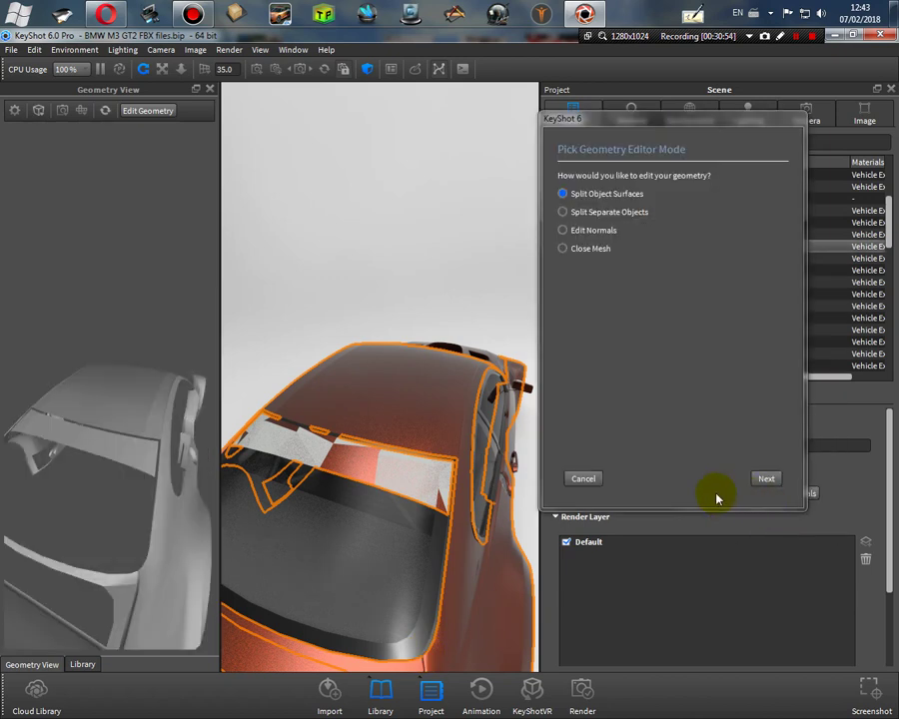
left_click(633, 213)
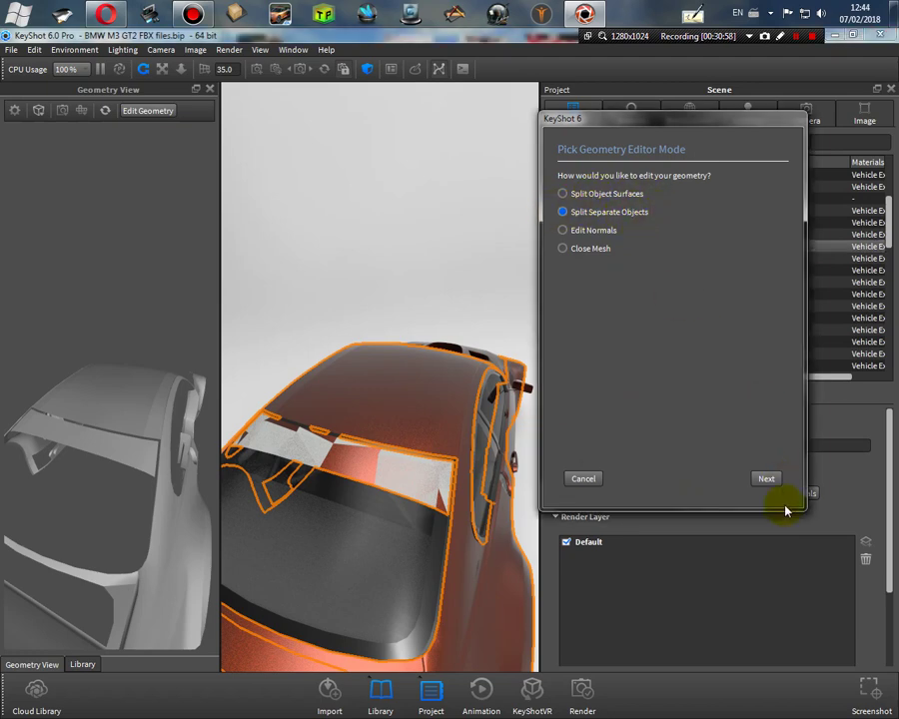
left_click(765, 478)
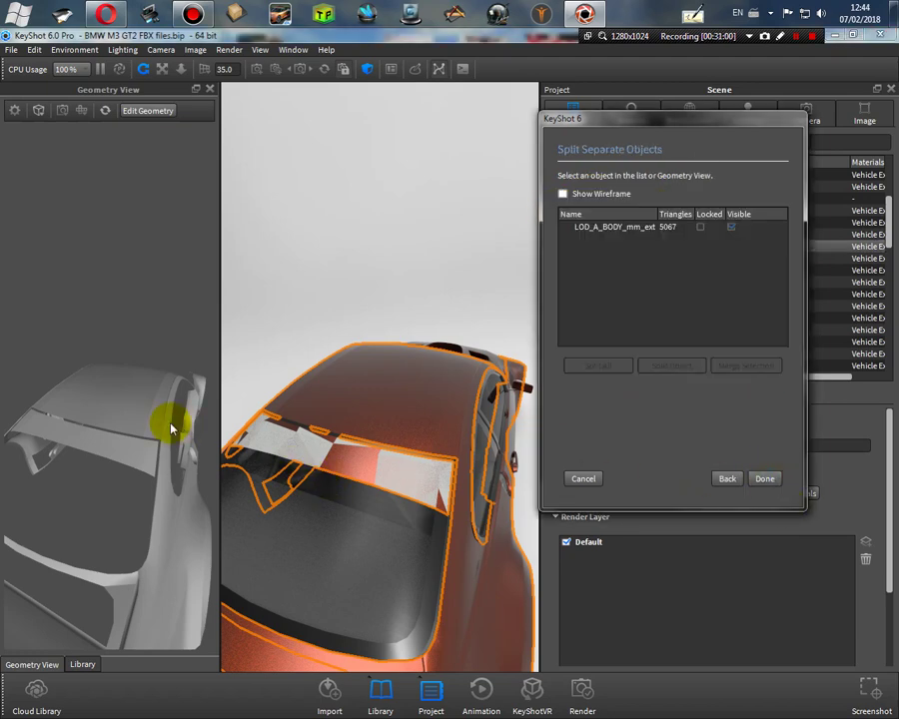
left_click(124, 441)
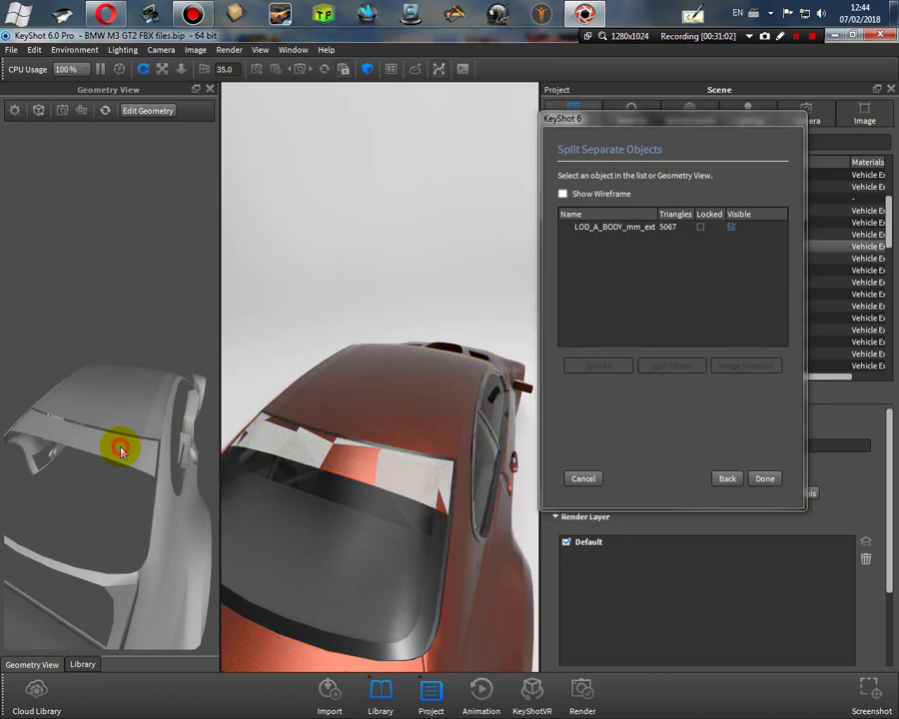
left_click(689, 367)
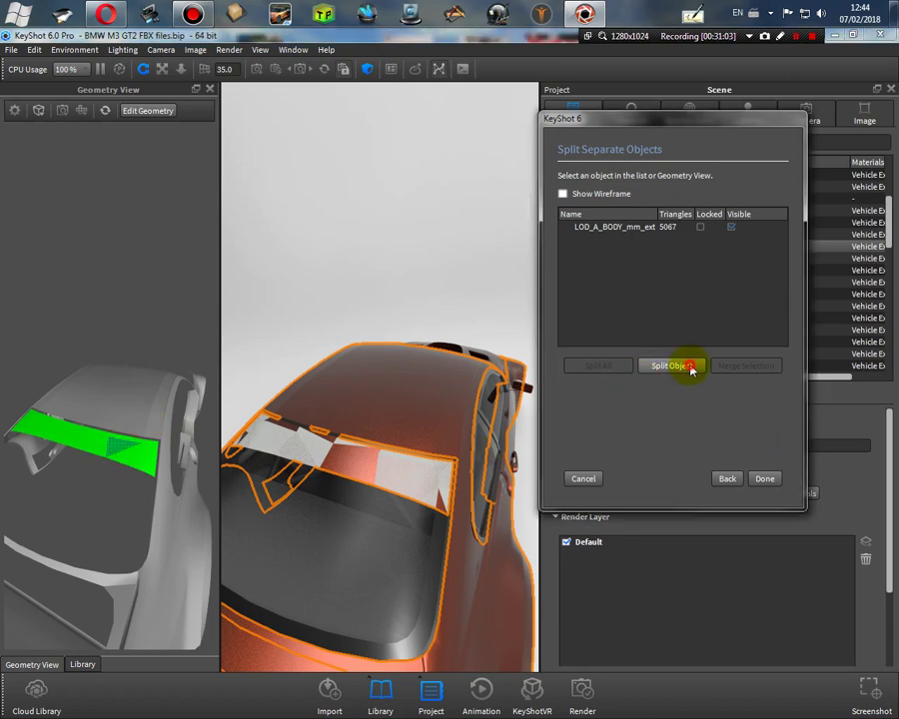
left_click(765, 479)
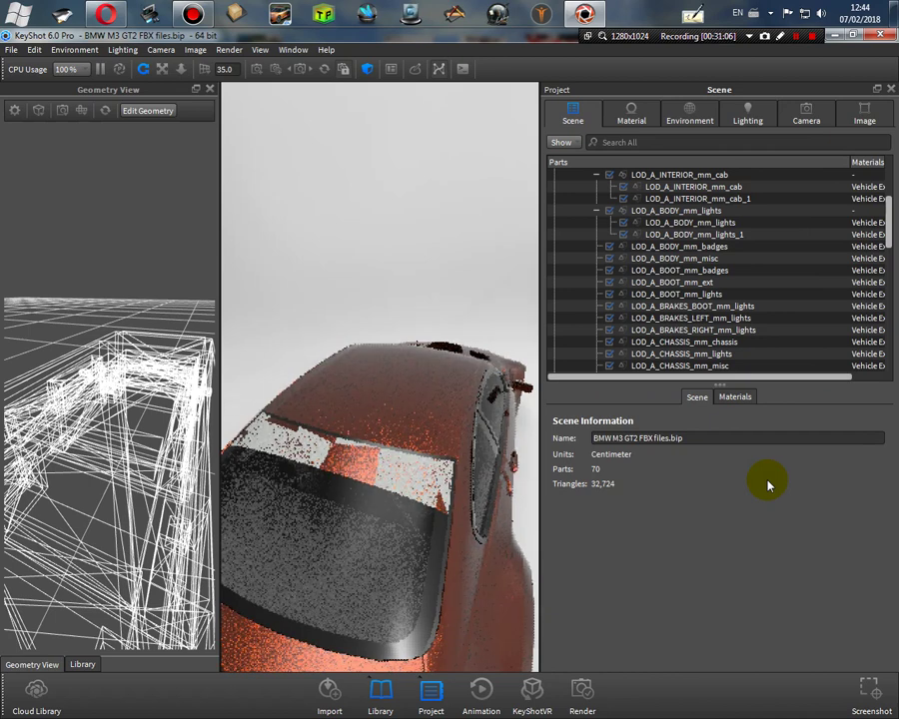
Step: Set the Y translation of the split-off rear window strip LOD_A_BODY_mm_ext_1 to 0.0001
scroll(710, 264, "up", 1)
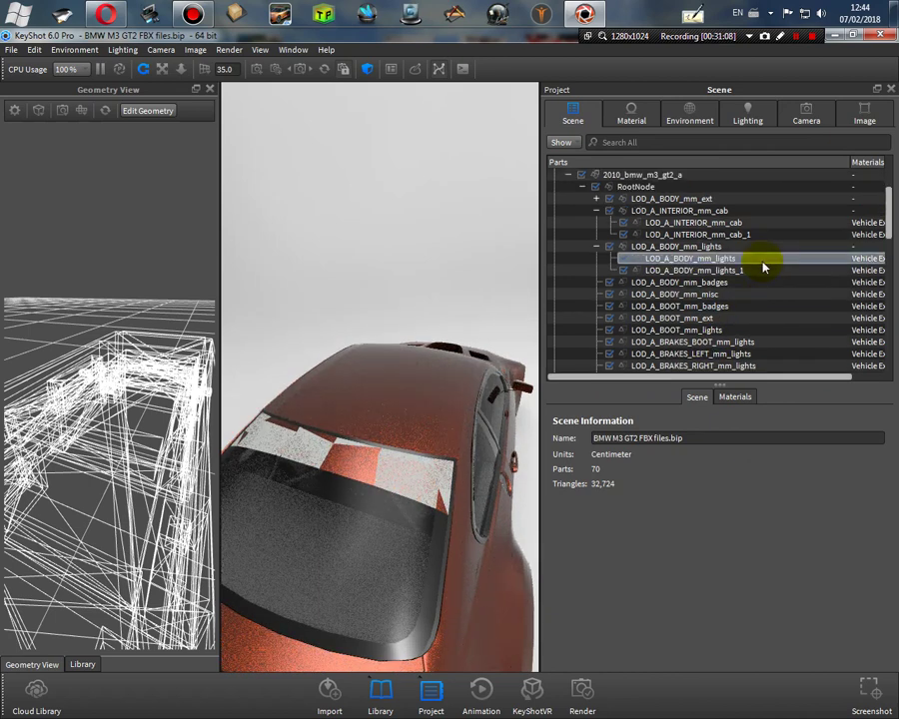
left_click(596, 198)
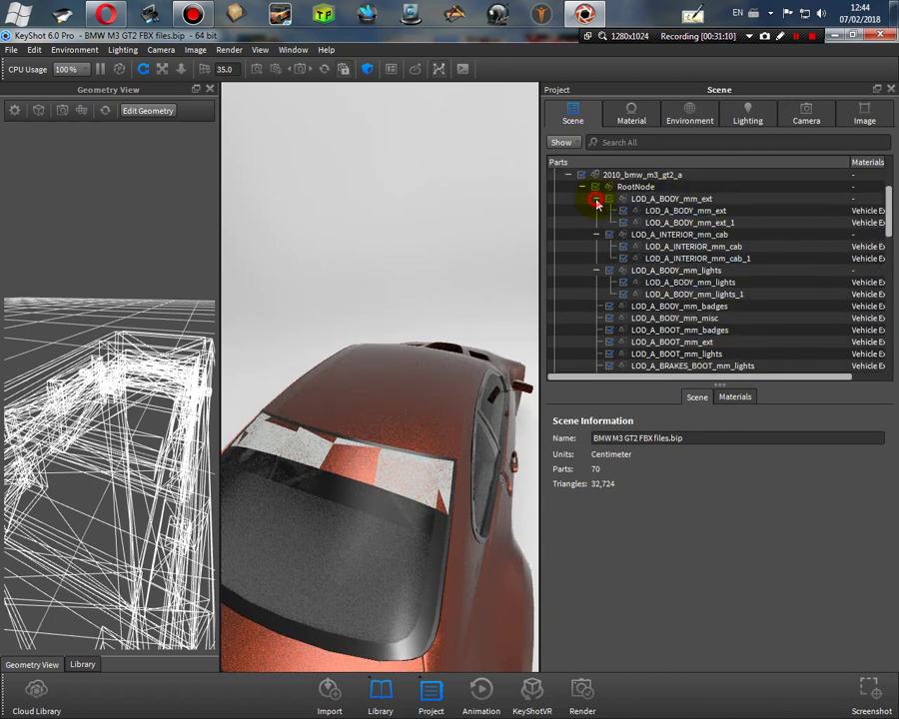
left_click(732, 222)
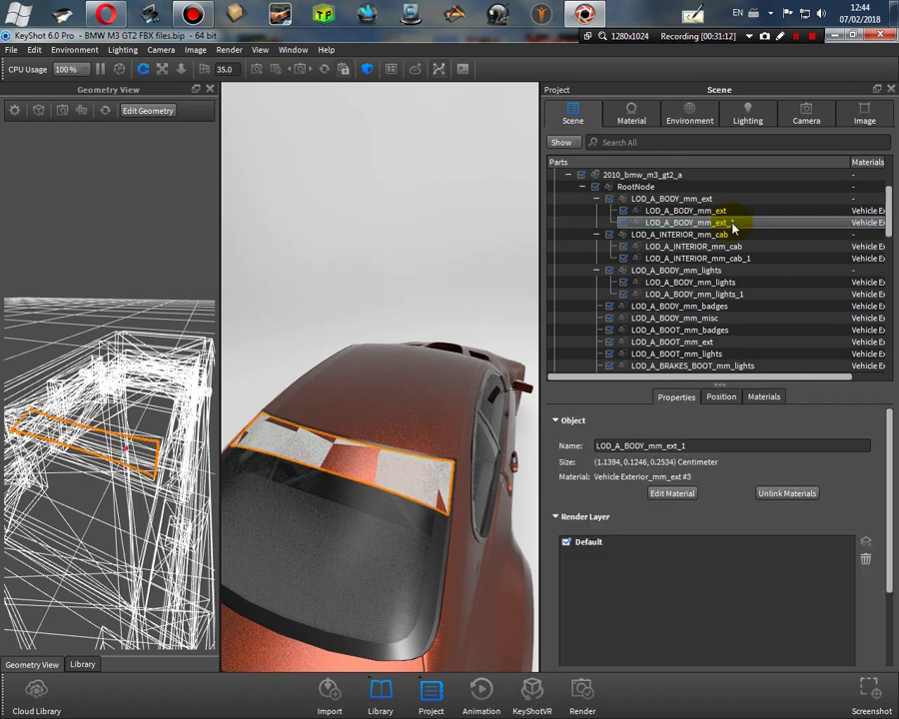
left_click(721, 397)
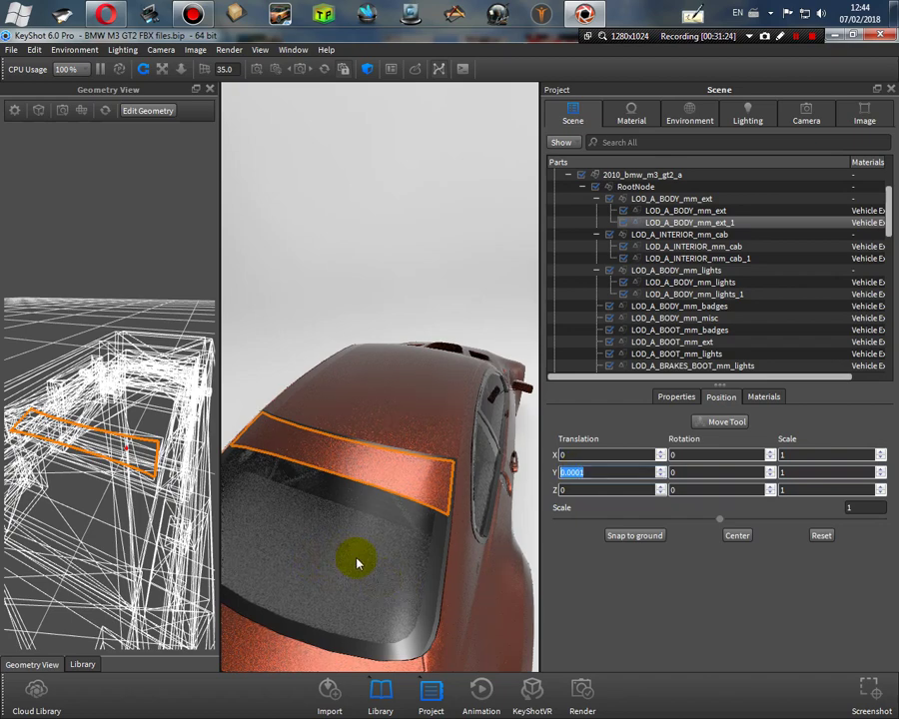
Step: Load BMW-M3-Slovak.PNG as the base color texture of the Vehicle Exterior_mm_ext #2 body paint and flip it vertically
left_click_drag(356, 564, 420, 501)
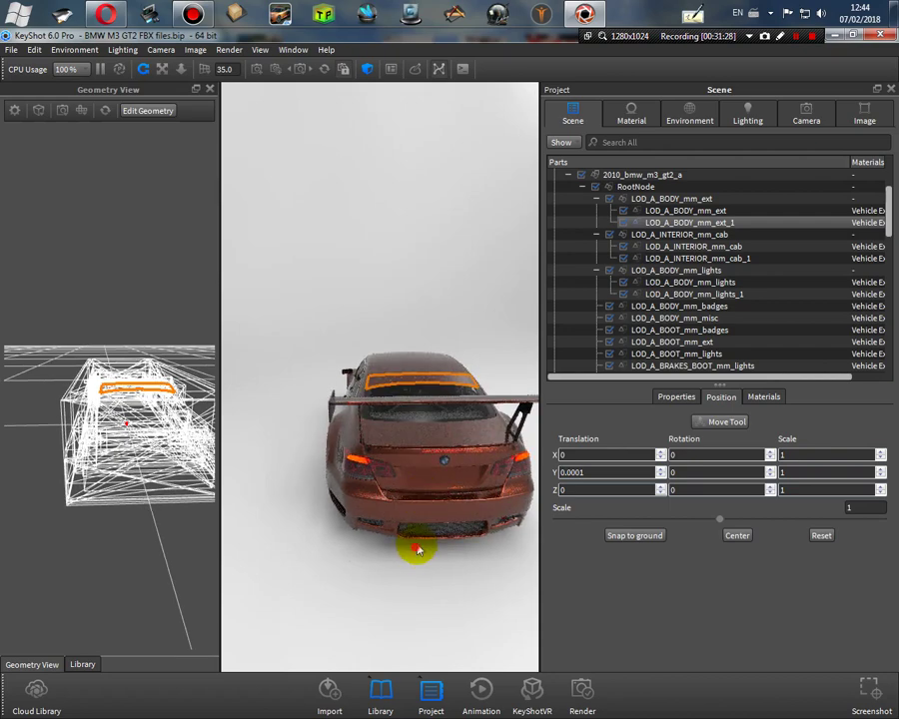
left_click_drag(418, 551, 499, 473)
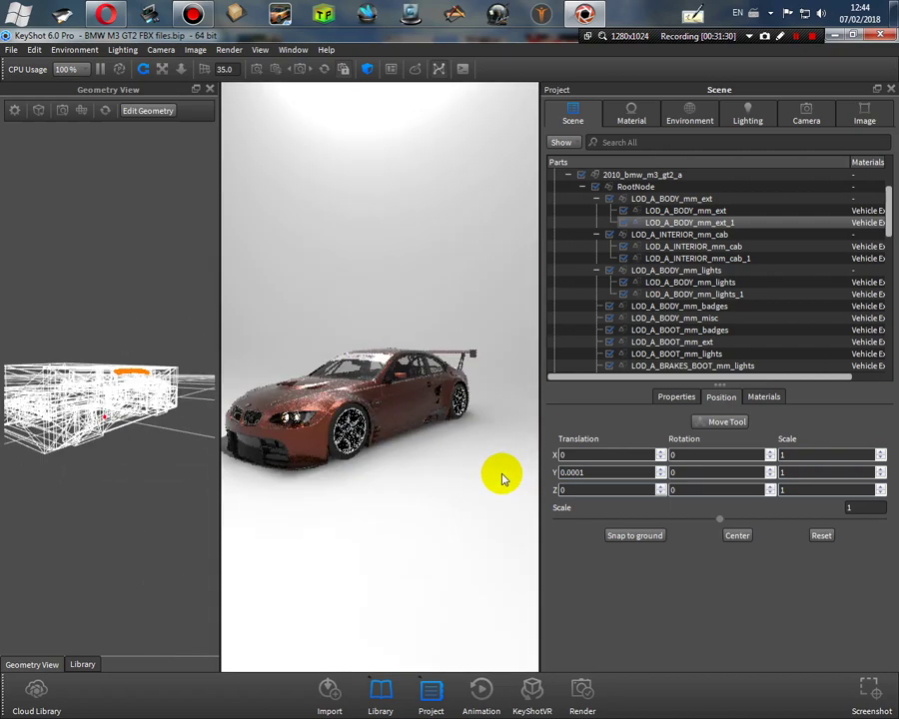
left_click(340, 401)
double_click(339, 402)
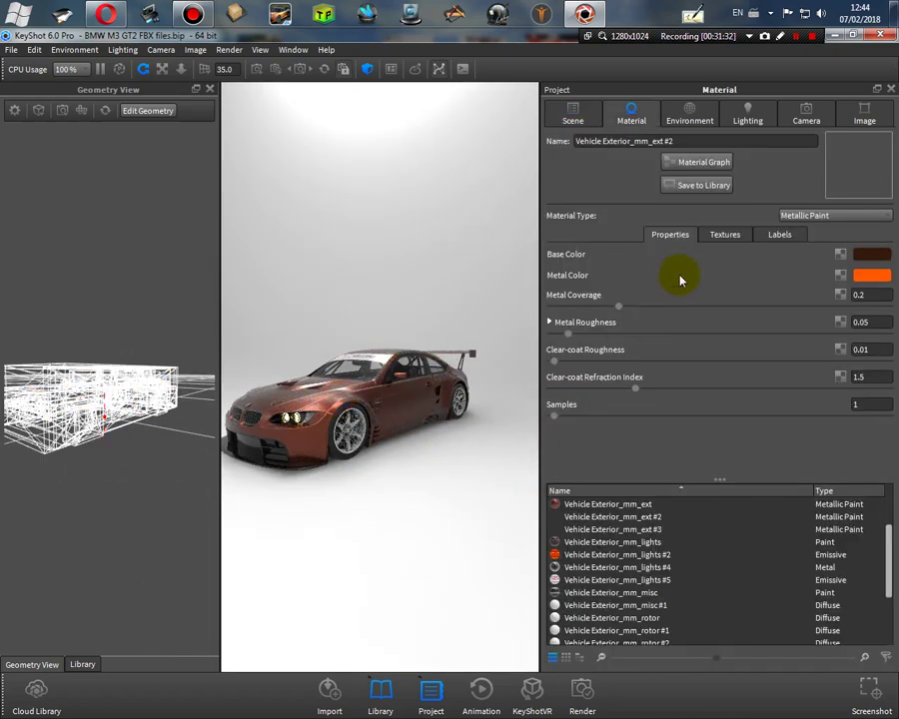
left_click(726, 236)
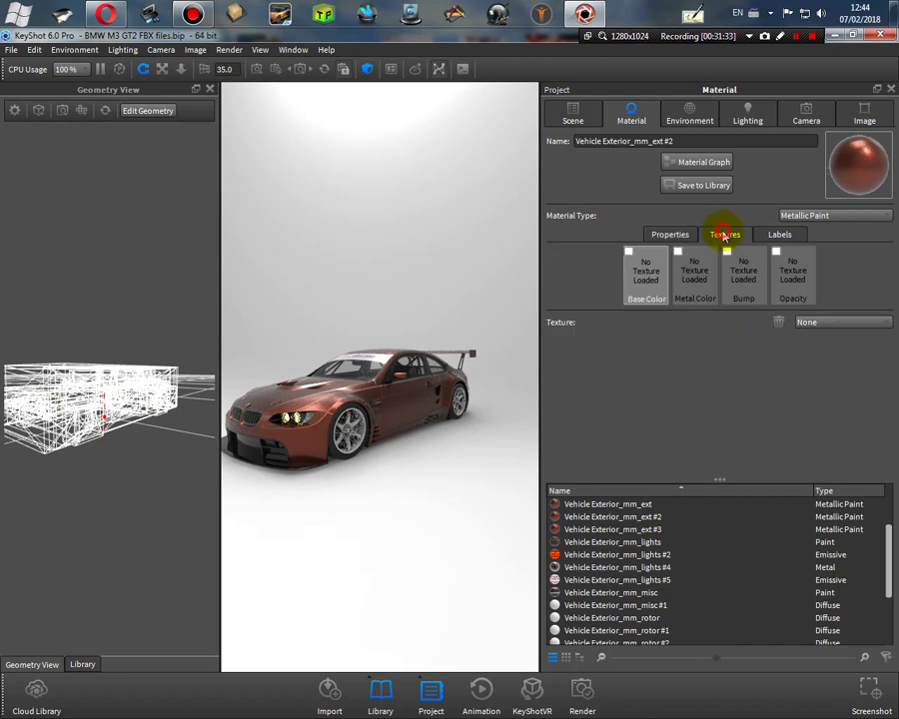
left_click(628, 259)
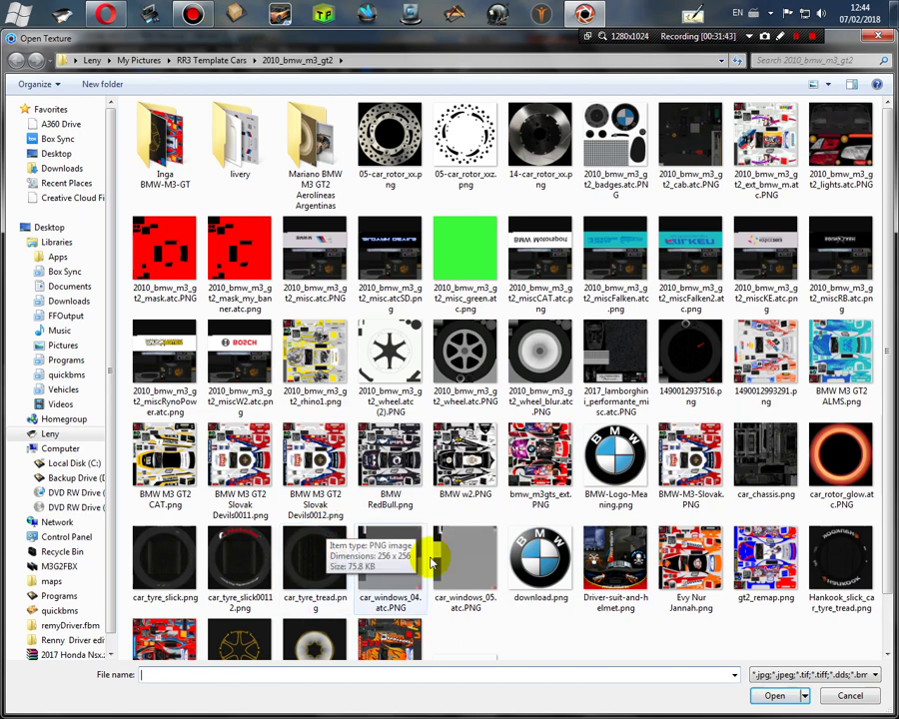
left_click(689, 465)
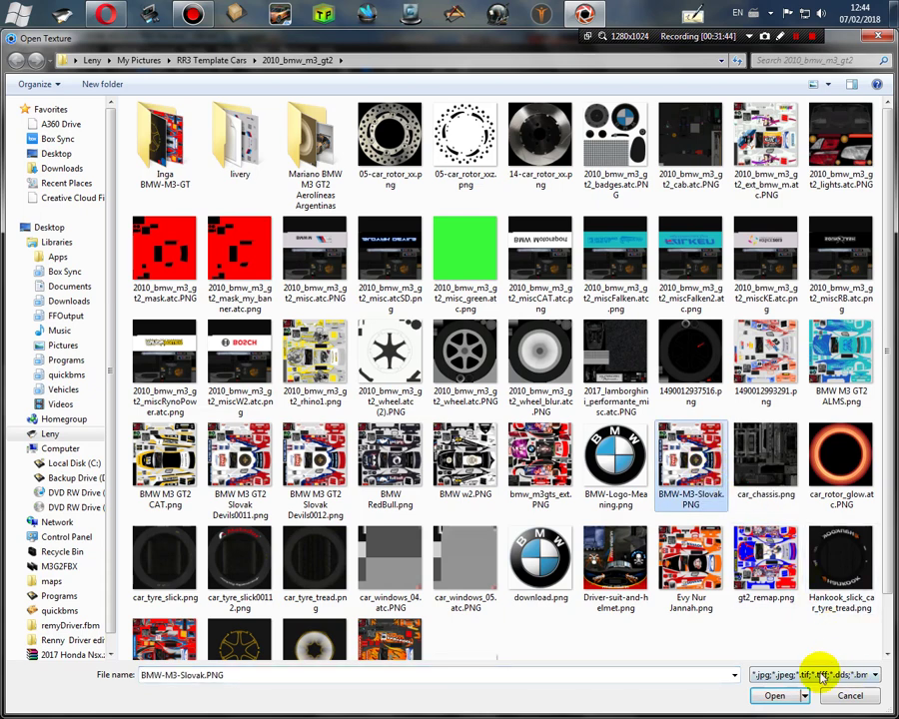
left_click(777, 697)
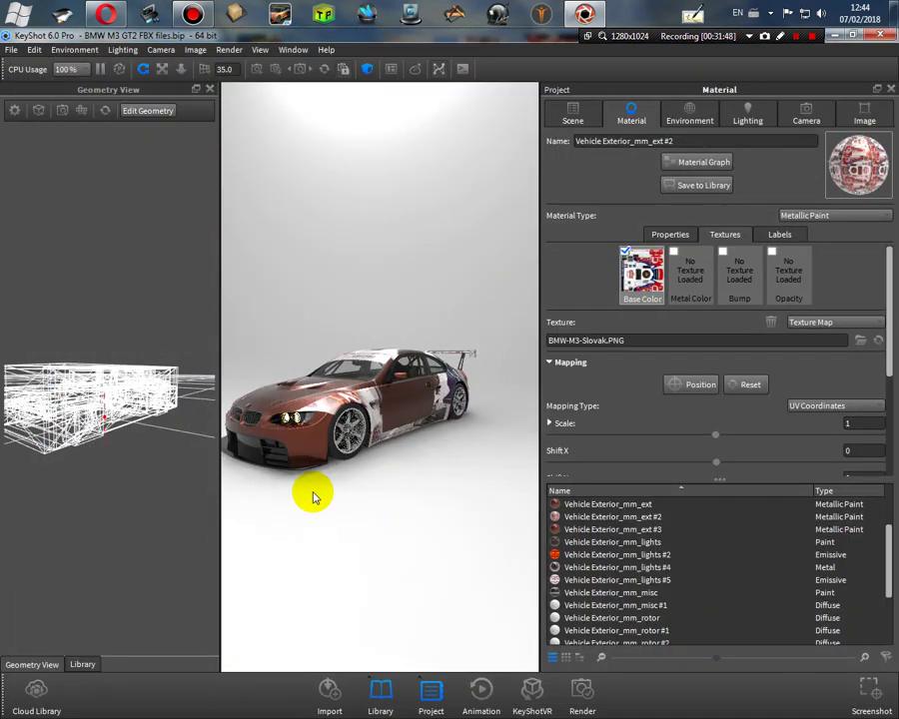
scroll(766, 404, "down", 3)
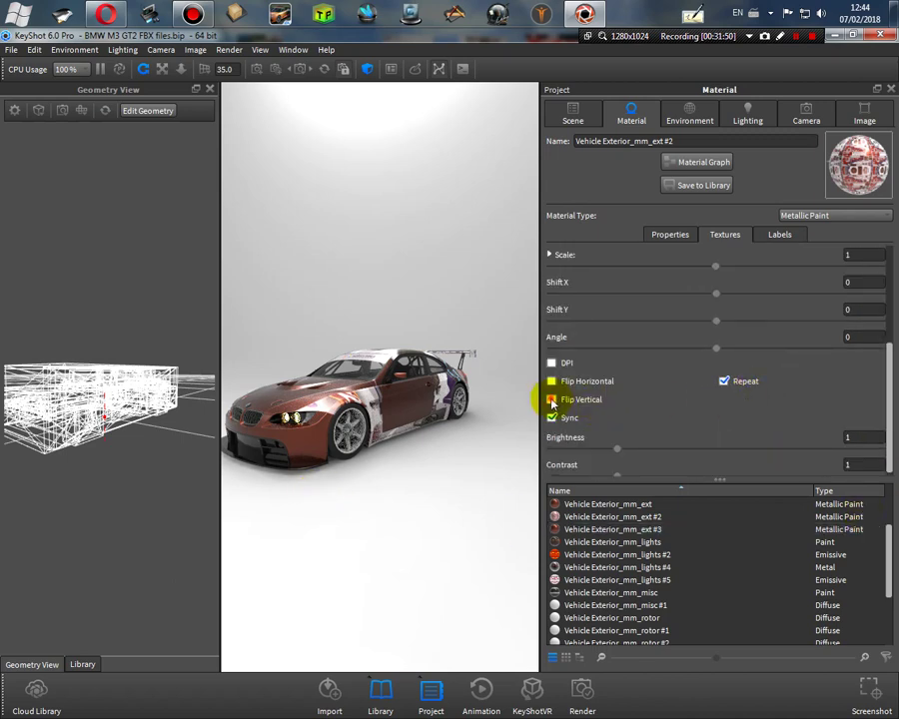
left_click(551, 399)
Step: Load BMW-M3-Slovak.PNG as the base color texture of the hood's Vehicle Exterior_mm_ext metallic paint
left_click_drag(340, 449, 367, 541)
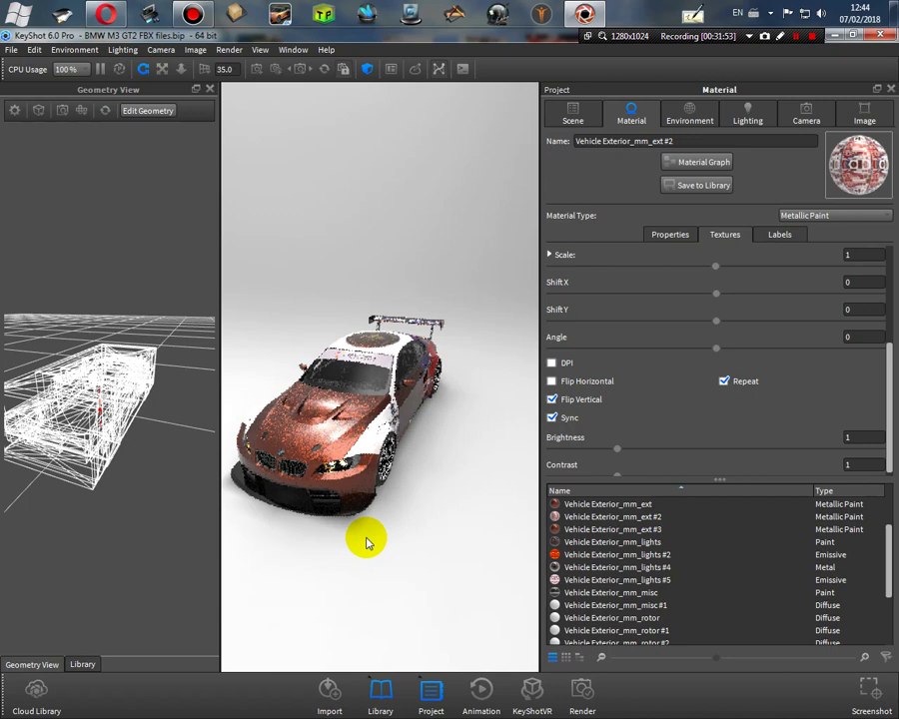
left_click(346, 440)
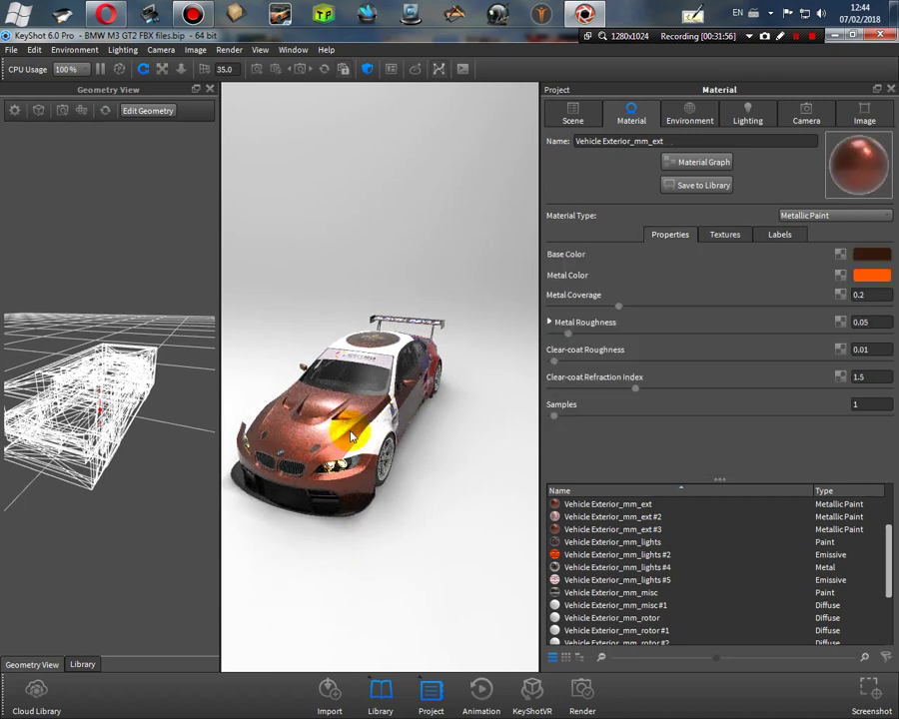
left_click(725, 234)
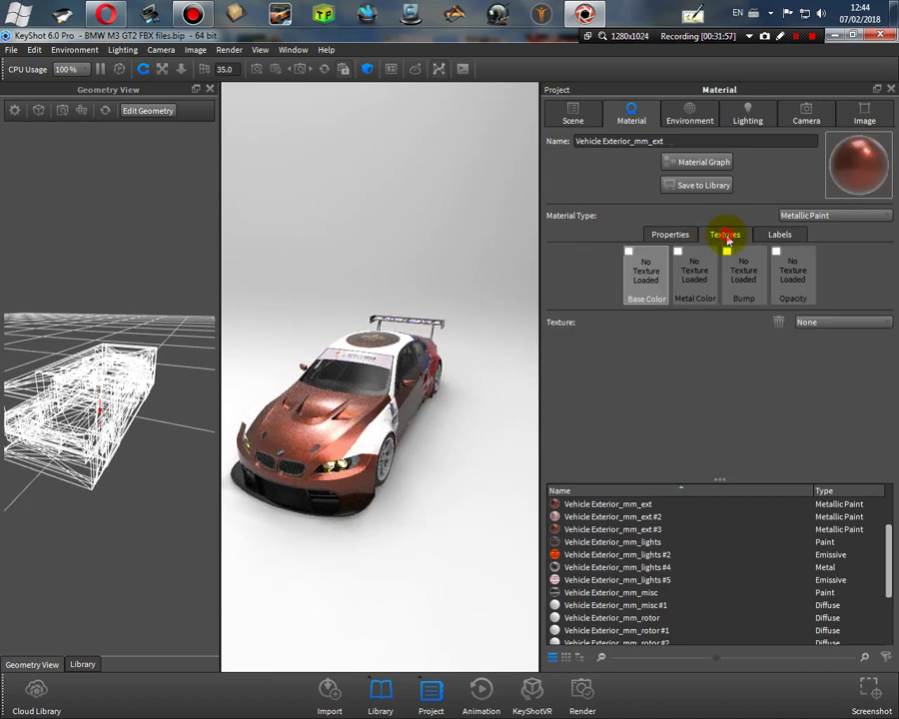
double_click(634, 255)
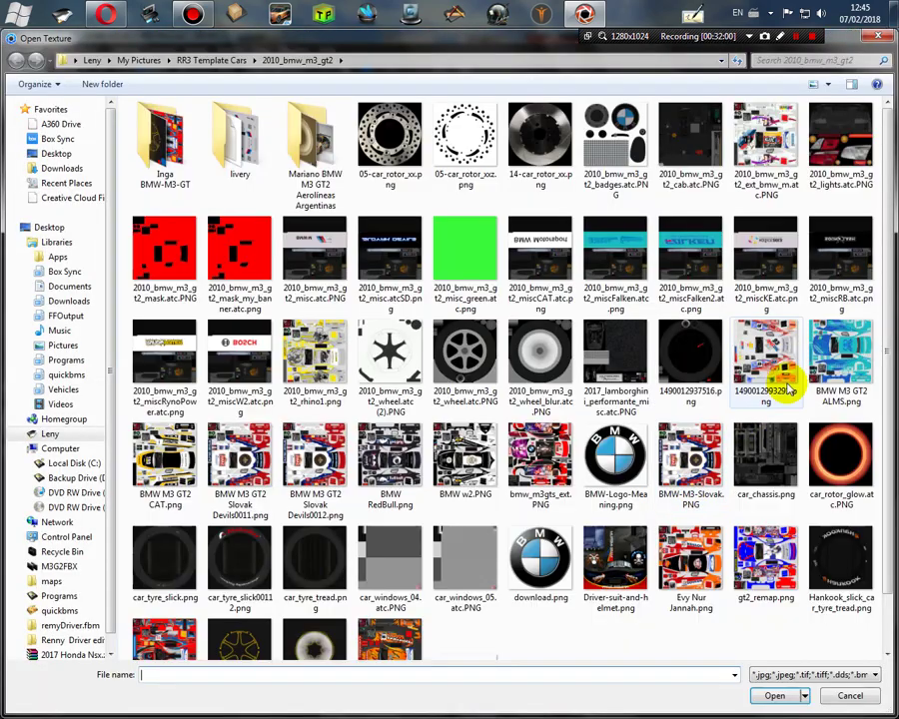
left_click(689, 459)
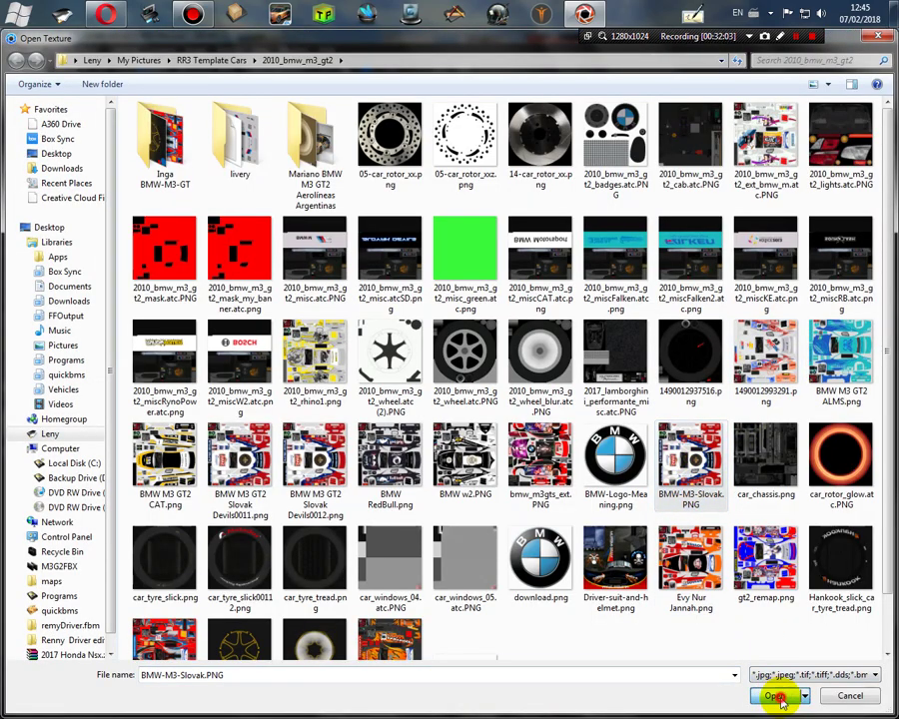
left_click(777, 697)
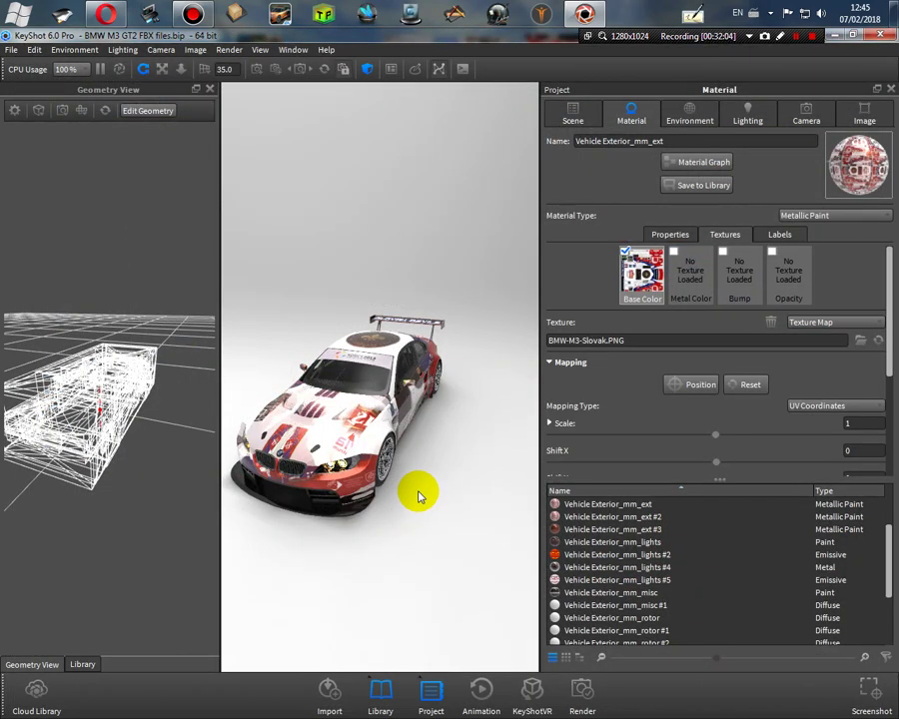
Step: Flip the hood's livery texture vertically and change the Vehicle Exterior_mm_ext material type to Paint
scroll(644, 411, "down", 5)
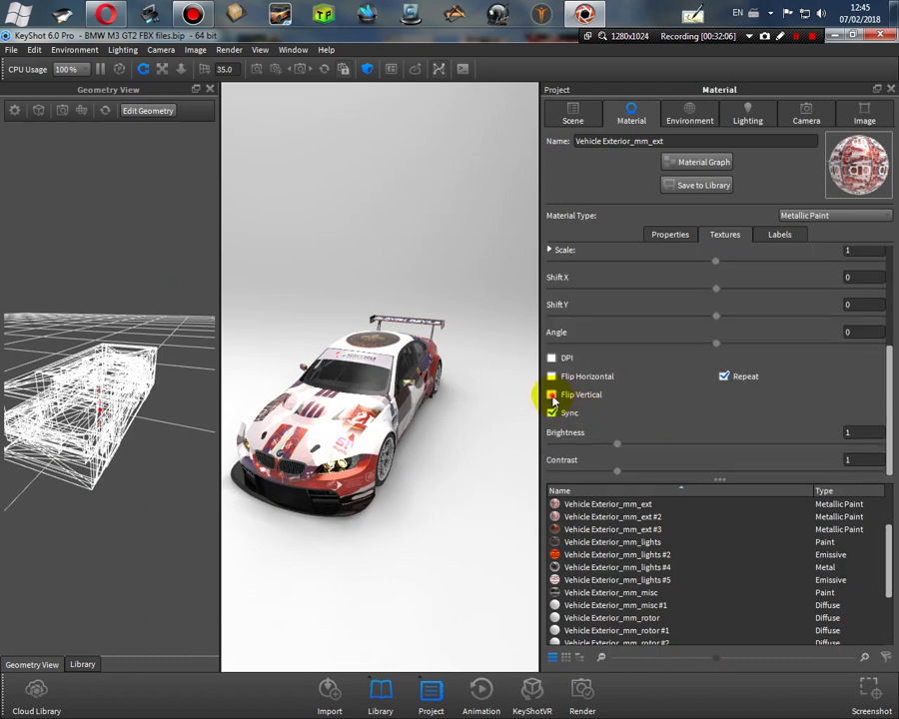
left_click(551, 394)
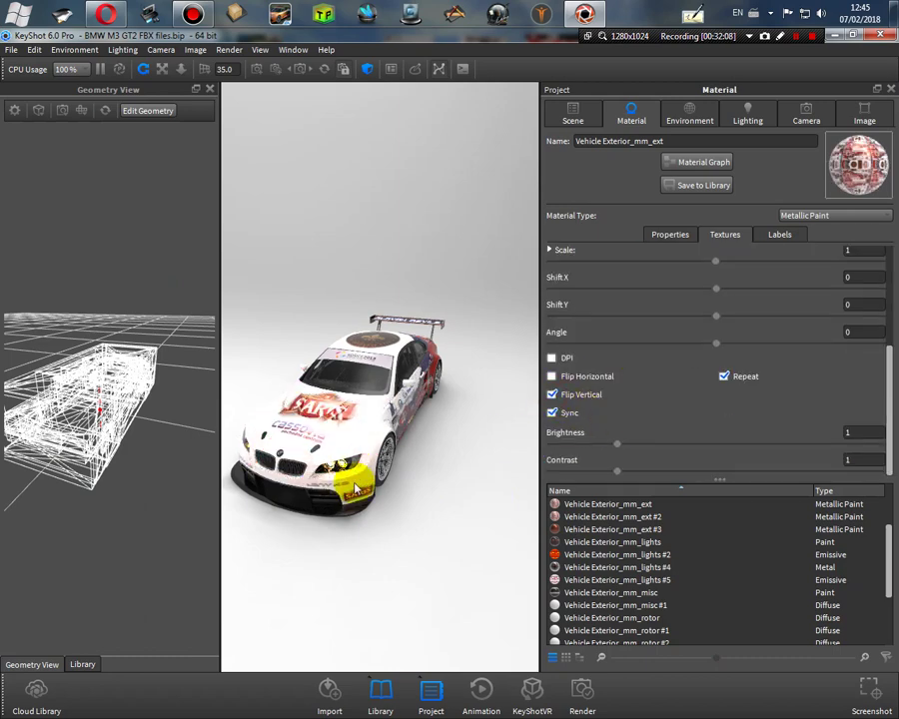
left_click_drag(365, 504, 450, 561)
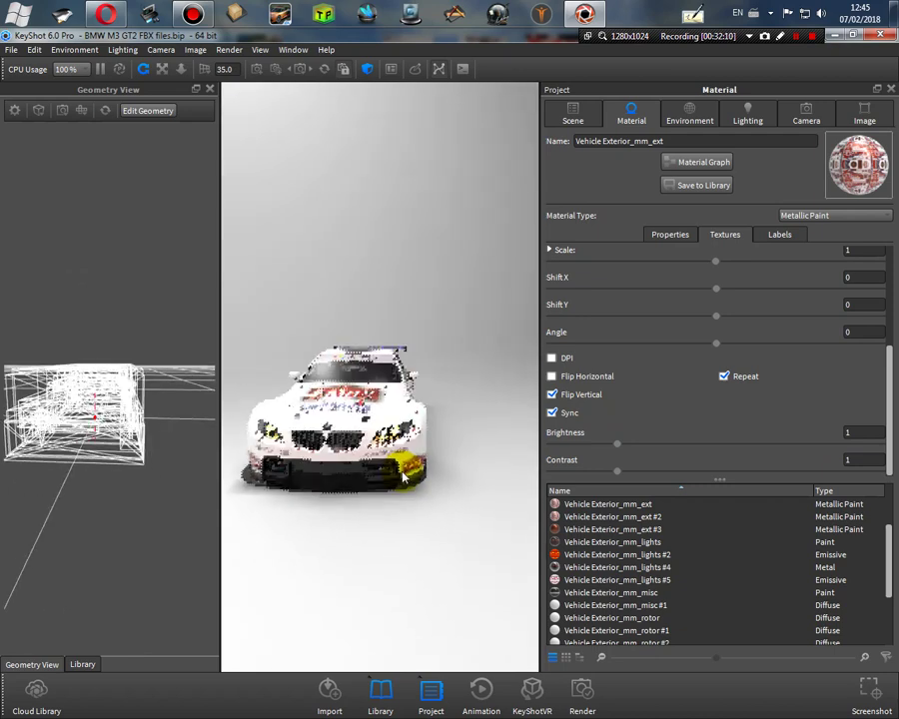
left_click(833, 216)
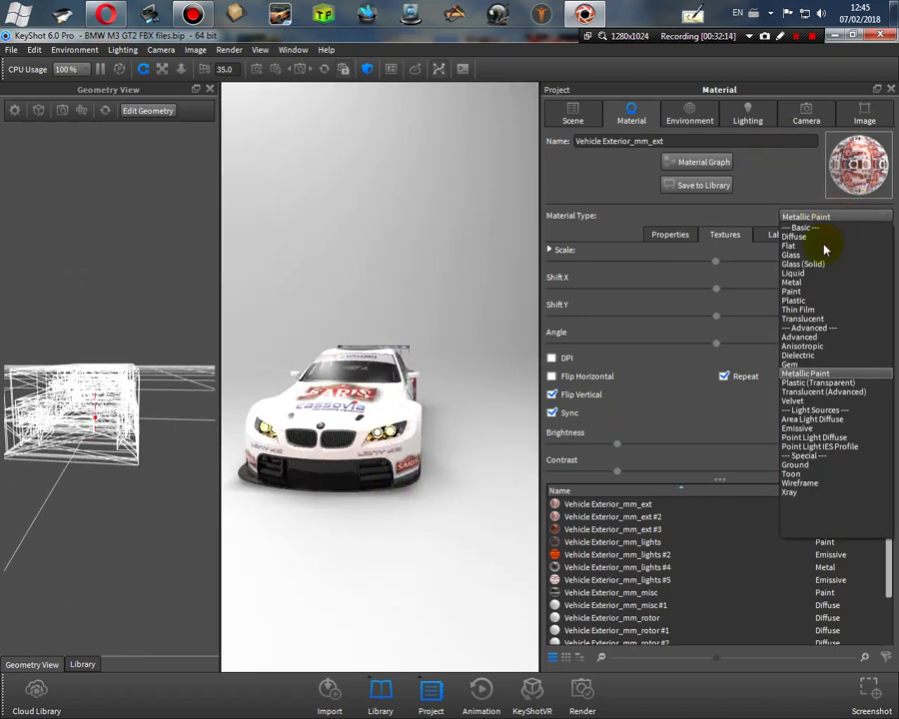
left_click(820, 295)
Step: Change the material type of the Vehicle Exterior_mm_ext #2 body material to Paint
left_click_drag(462, 467, 370, 509)
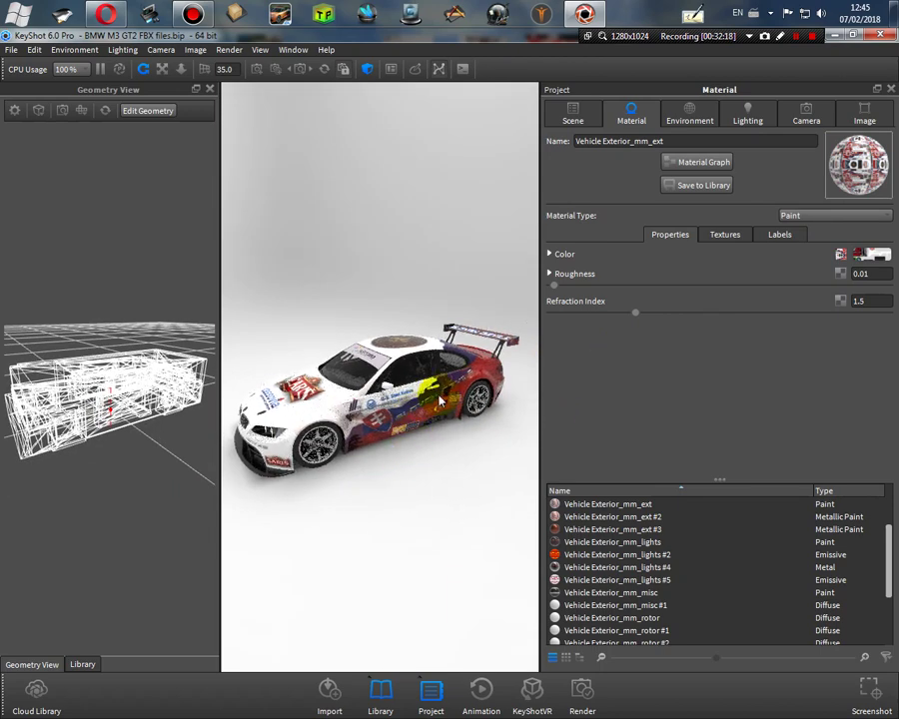
double_click(480, 375)
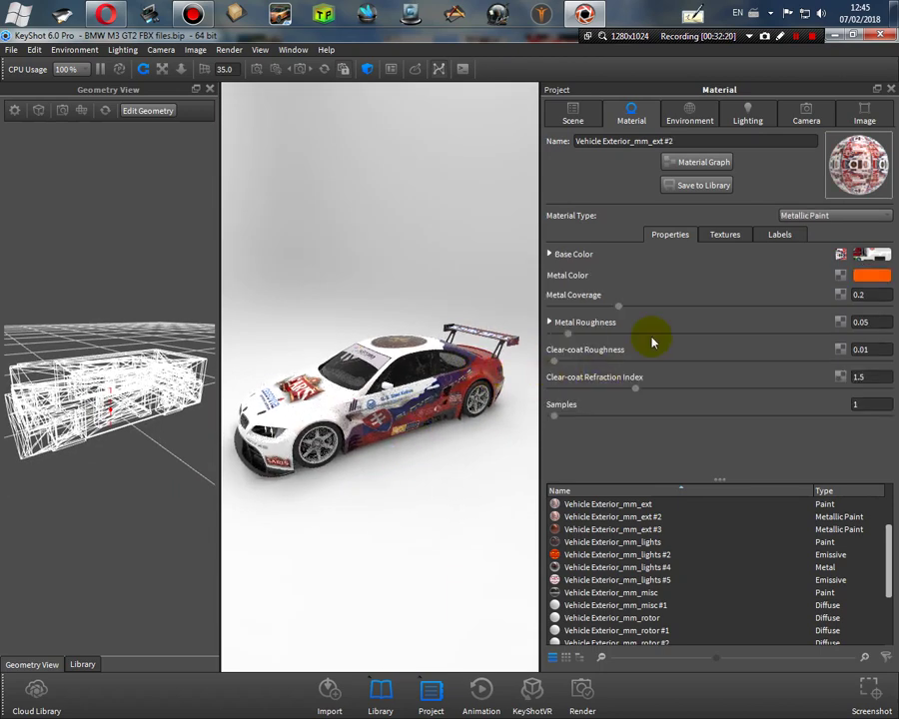
left_click(824, 217)
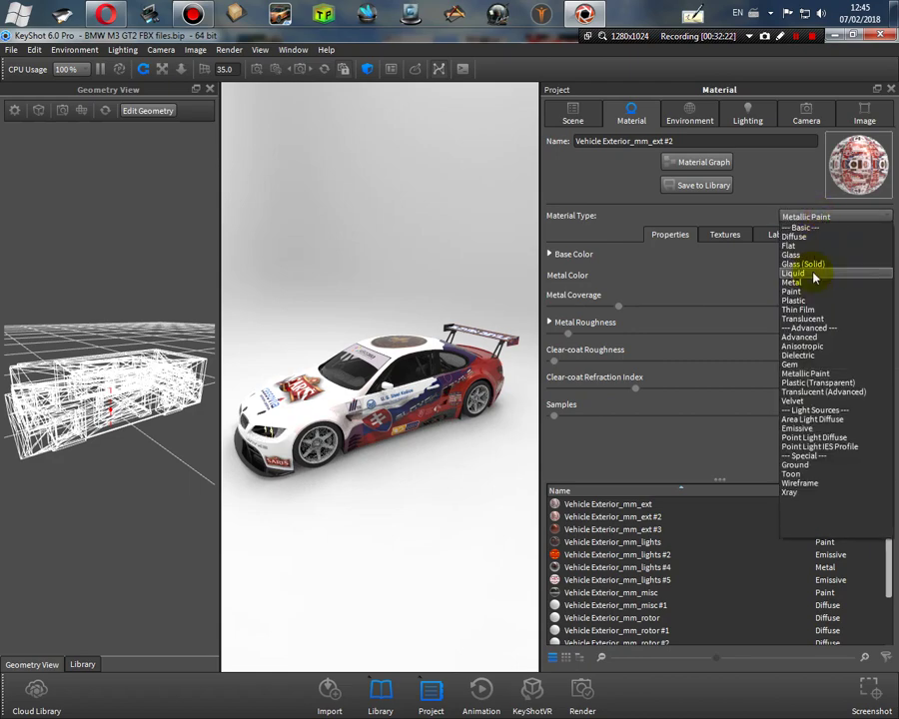
left_click(816, 291)
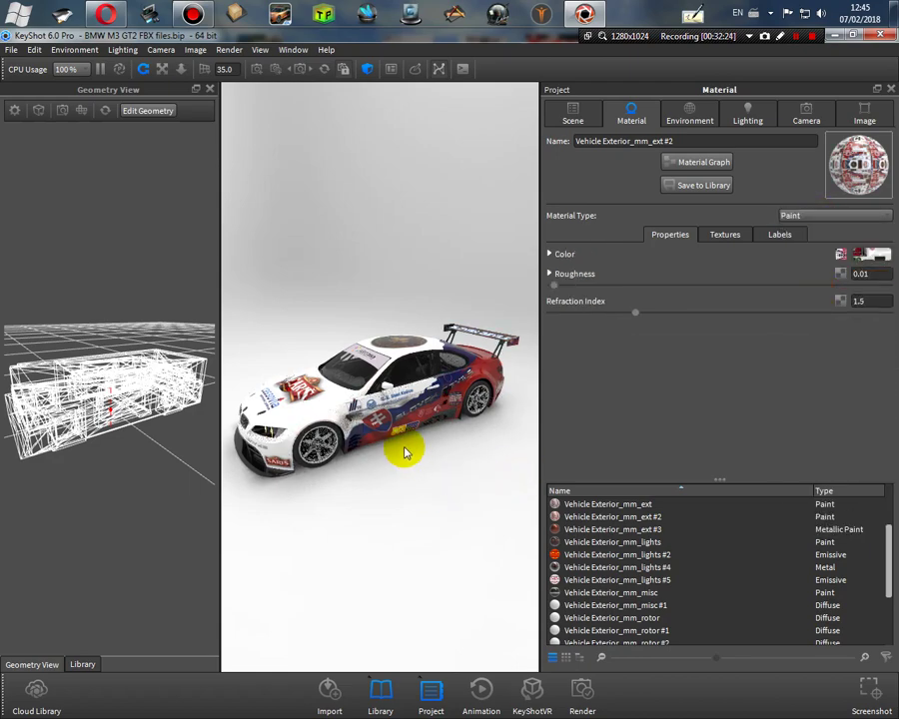
Step: Load BMW-M3-Slovak.PNG as the base color texture of the rear window strip's Vehicle Exterior_mm_ext #3 material and flip it vertically
scroll(405, 451, "up", 3)
scroll(405, 451, "up", 2)
left_click_drag(400, 454, 416, 492)
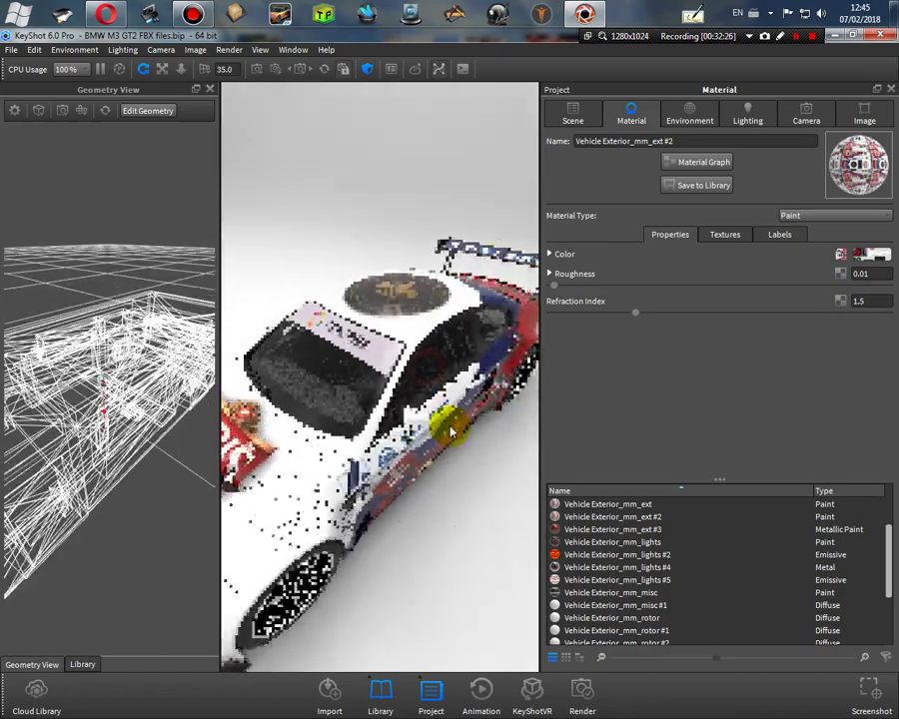
double_click(416, 493)
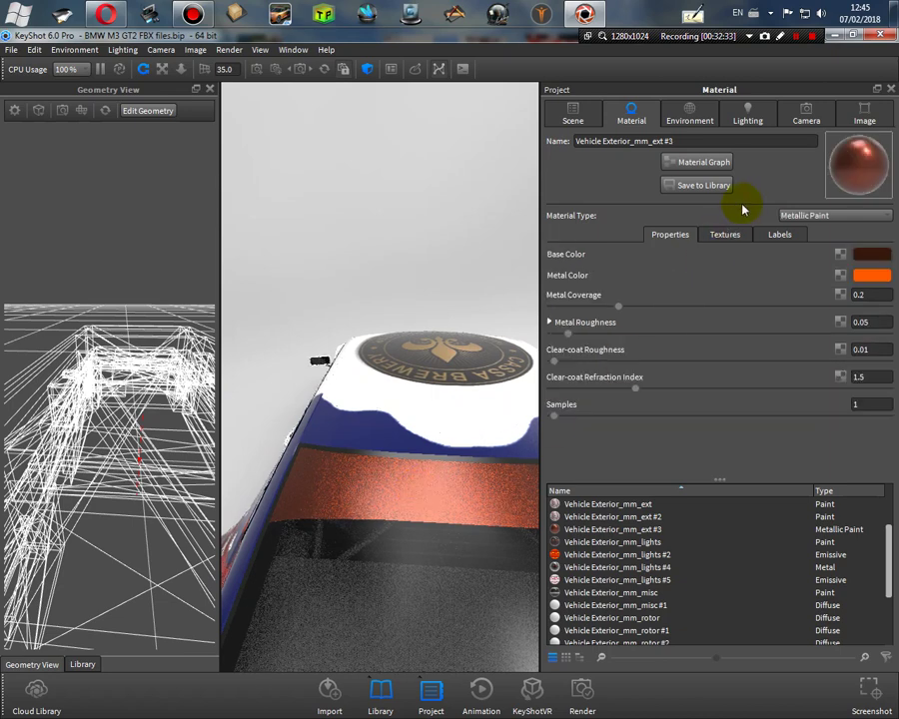
left_click(811, 223)
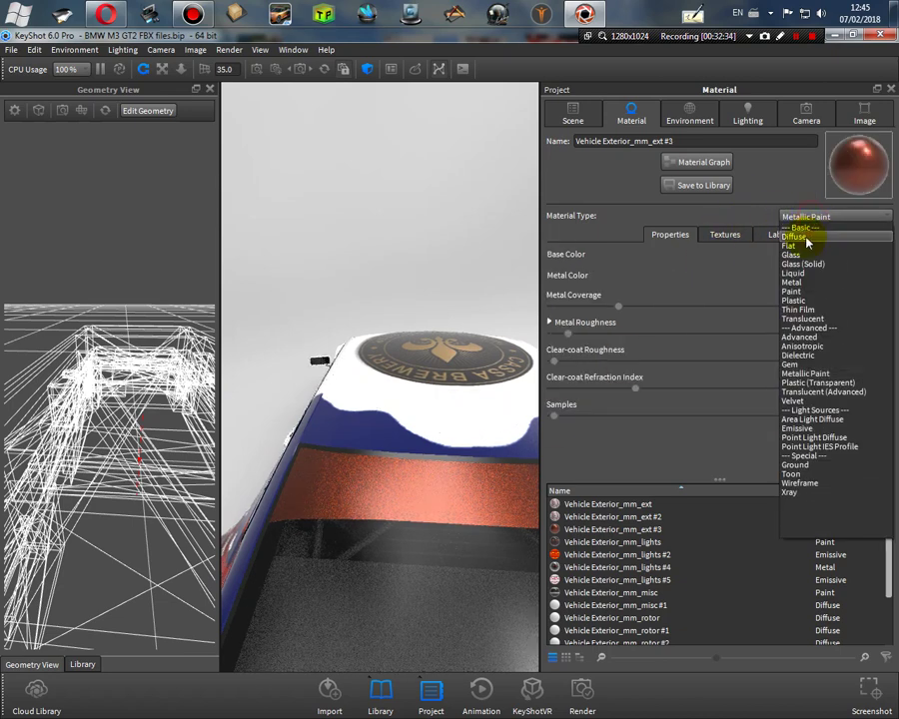
left_click(722, 235)
double_click(629, 262)
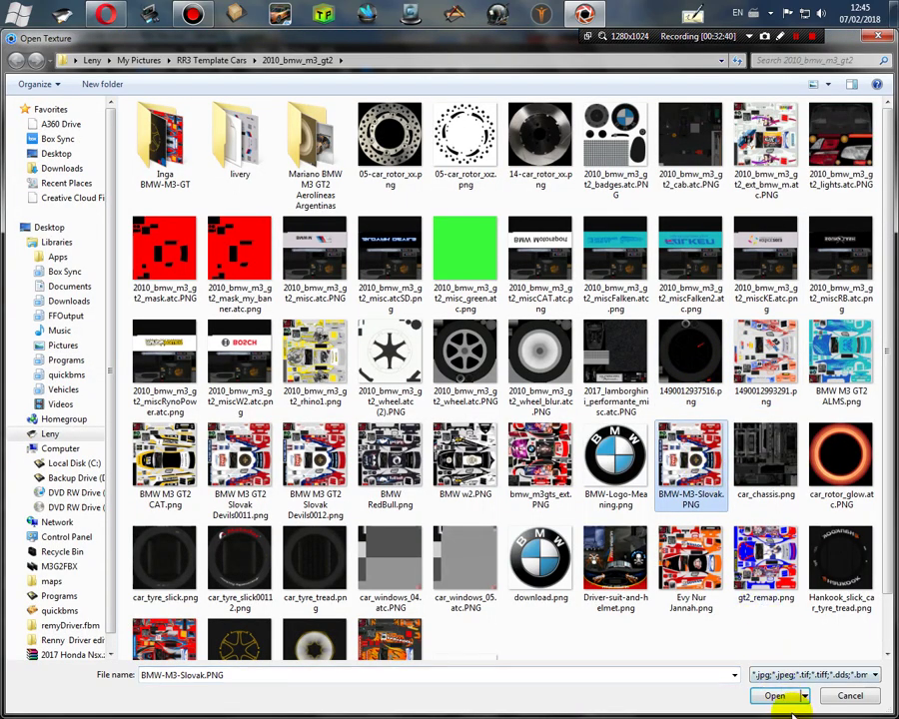
left_click(785, 695)
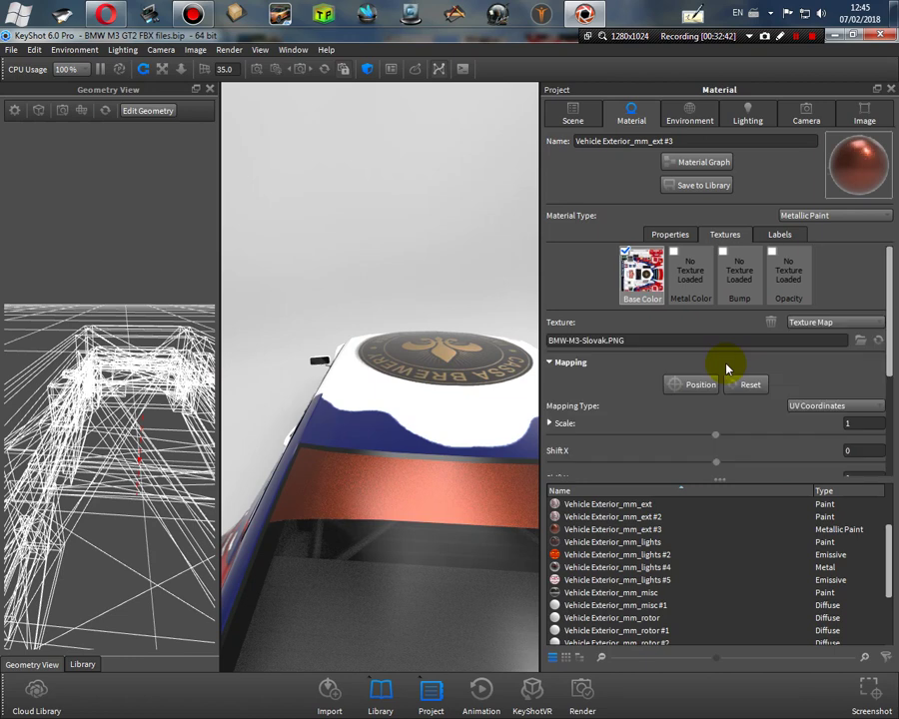
scroll(616, 373, "down", 3)
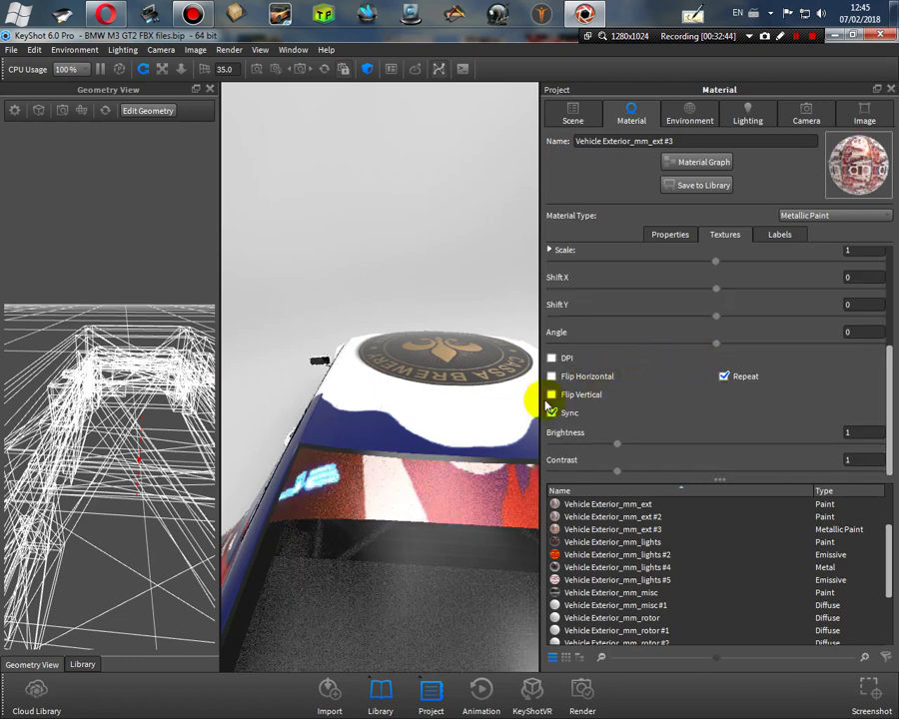
left_click(551, 395)
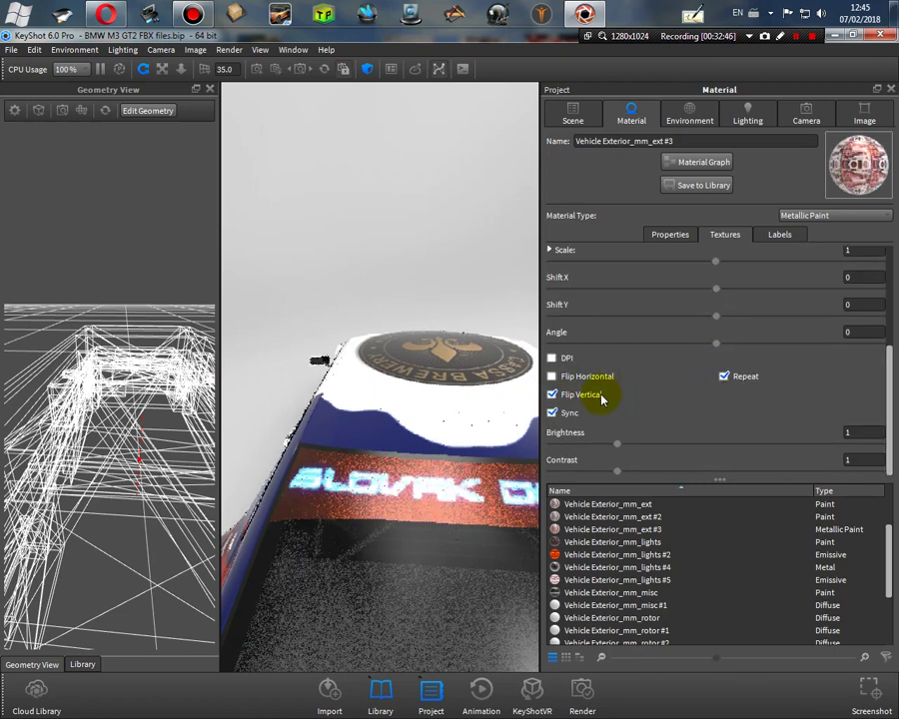
Step: Change the rear window strip's Vehicle Exterior_mm_ext #3 material type to Paint and check the livery around the car
left_click(835, 215)
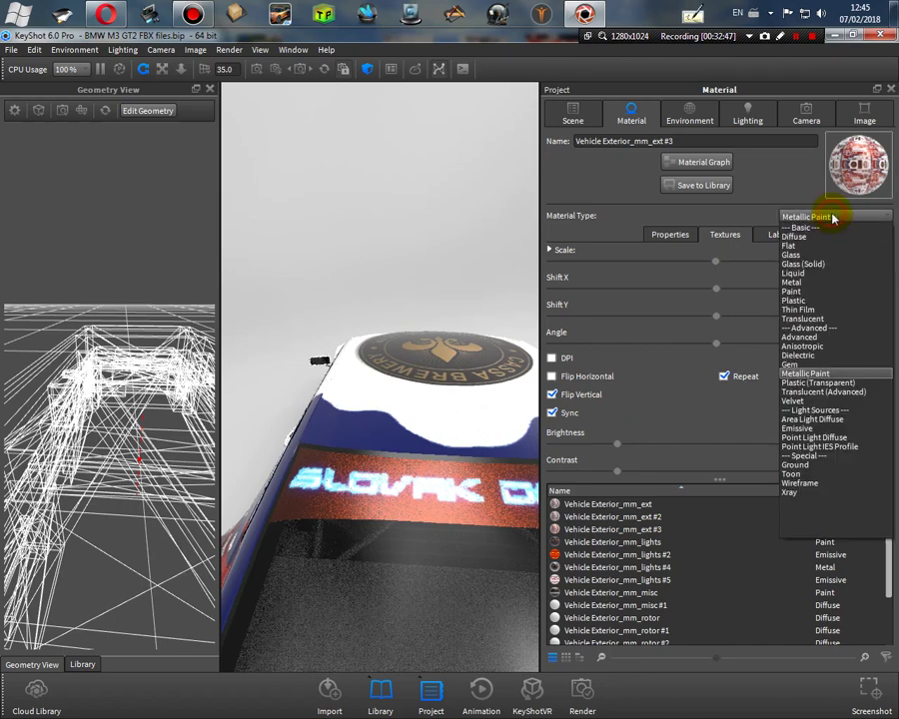
left_click(828, 292)
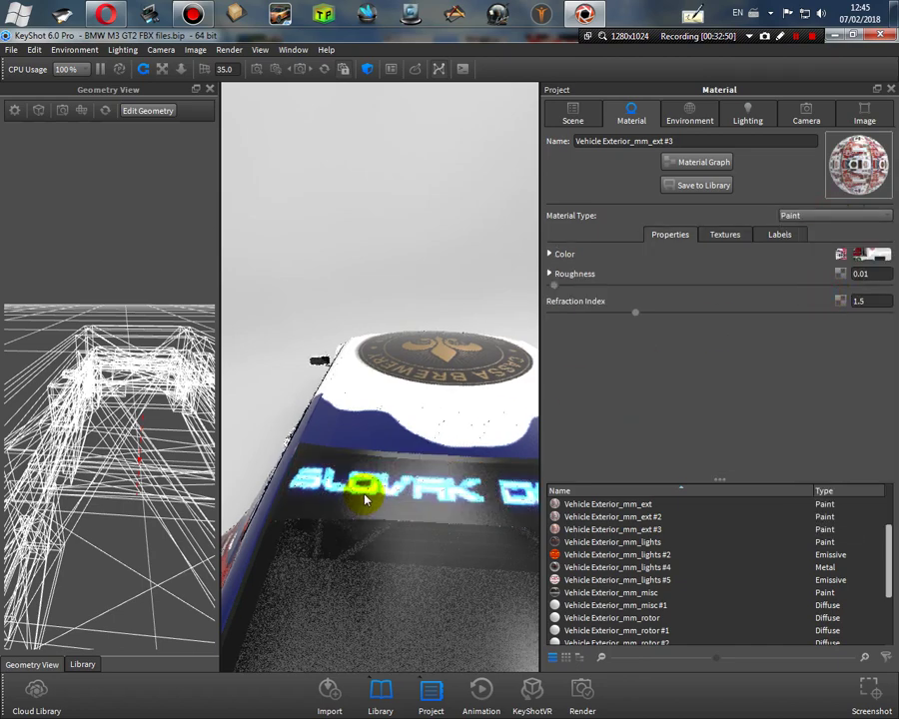
scroll(368, 495, "down", 5)
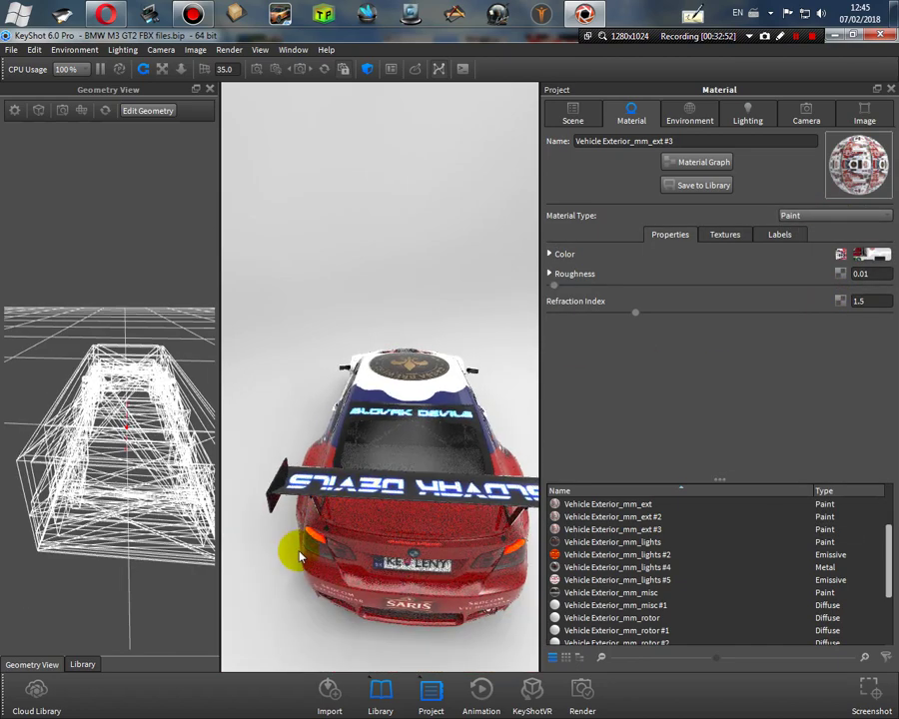
left_click_drag(298, 556, 460, 568)
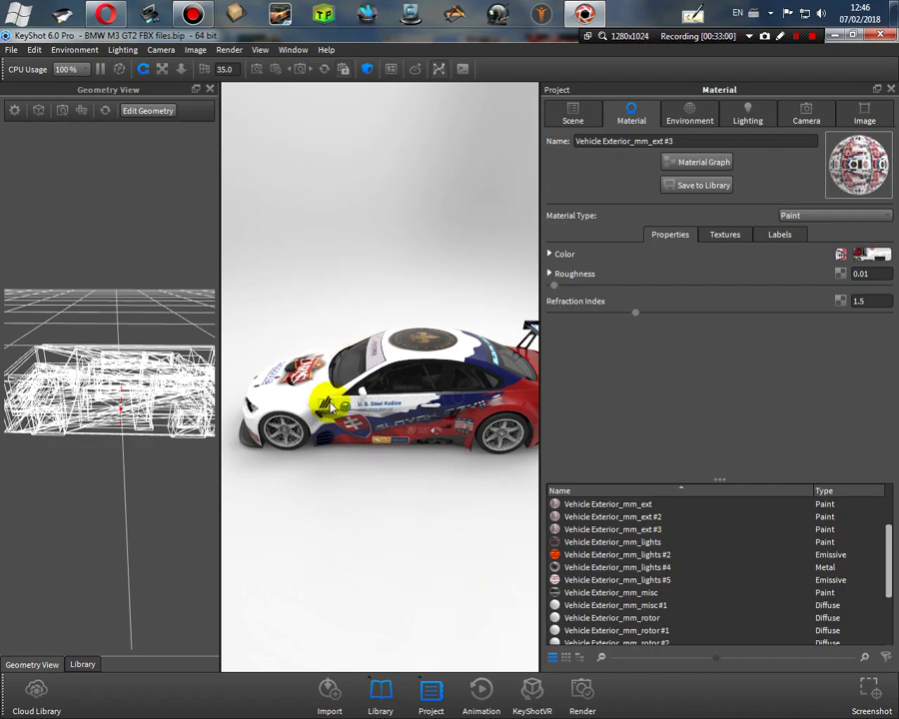
left_click_drag(321, 377, 450, 368)
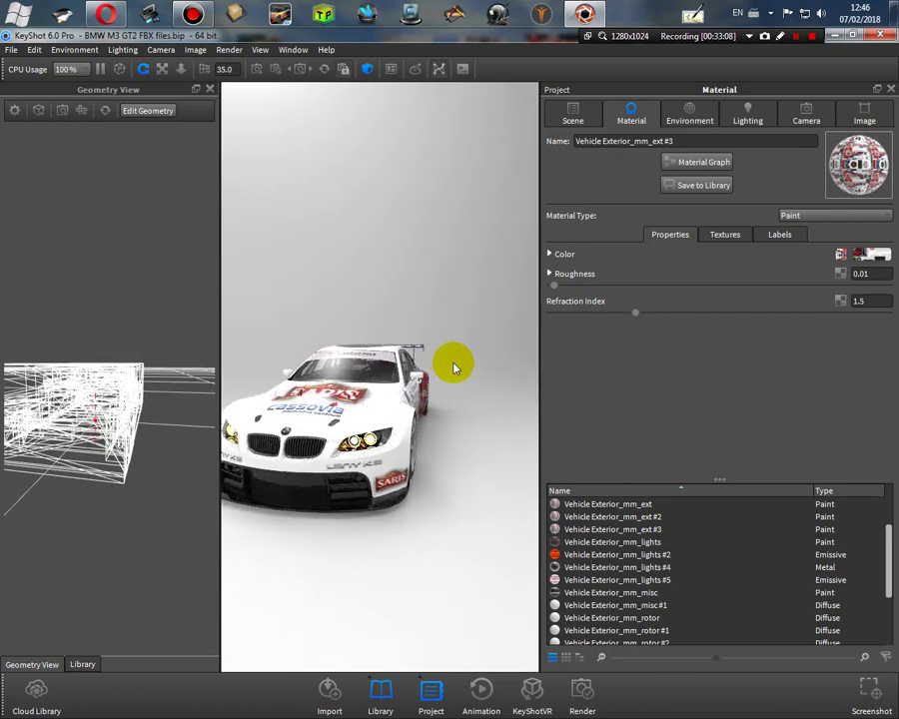
Step: Replace the color texture of the front body's Vehicle Exterior_mm_ext paint with BMW M3 GT2 Slovak Devils0012.png
double_click(371, 465)
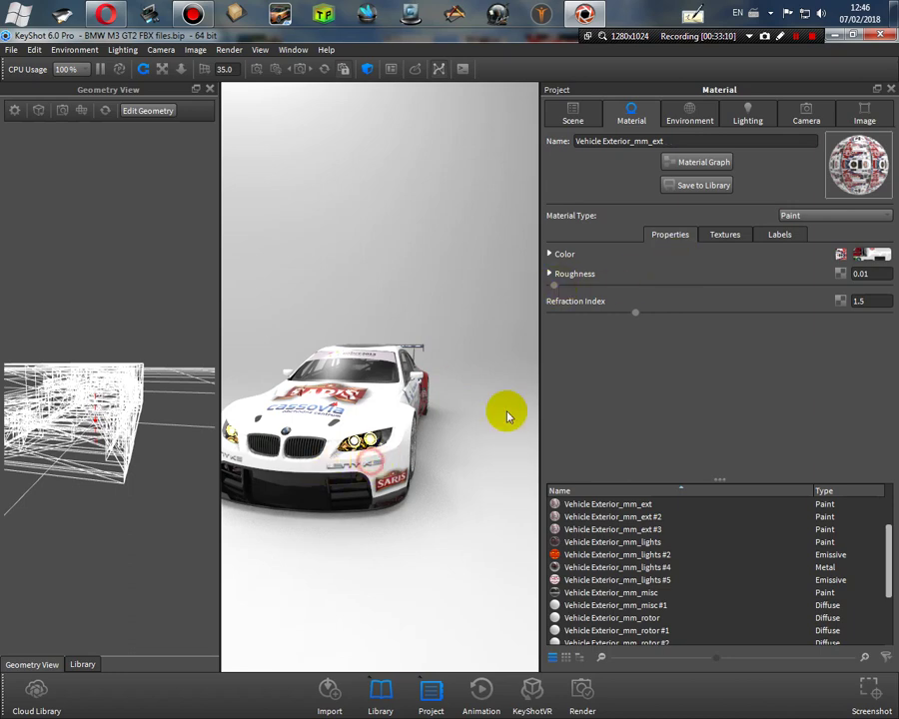
left_click(725, 234)
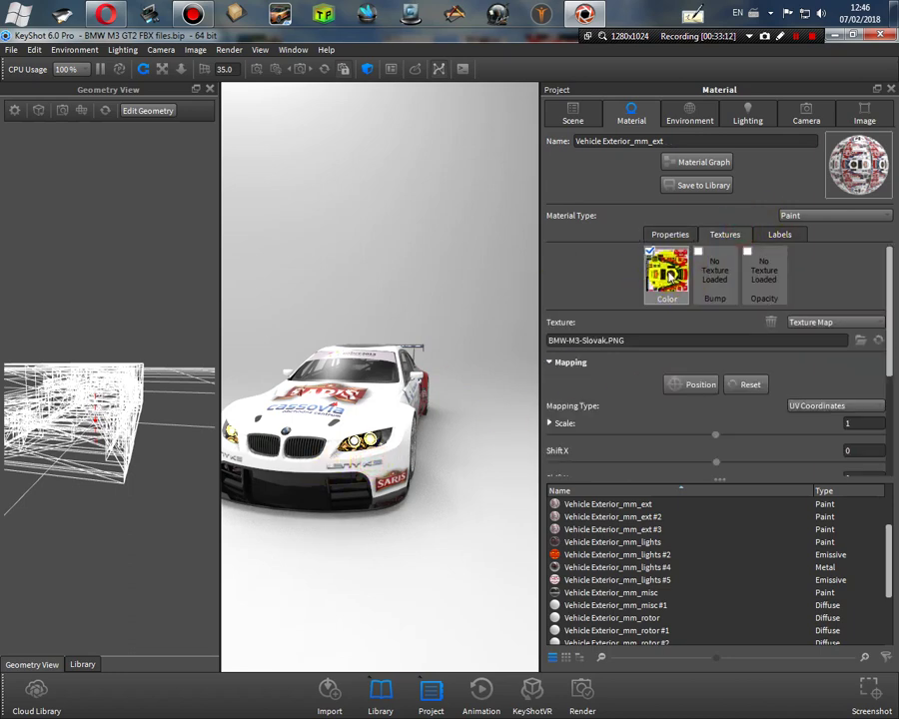
double_click(670, 276)
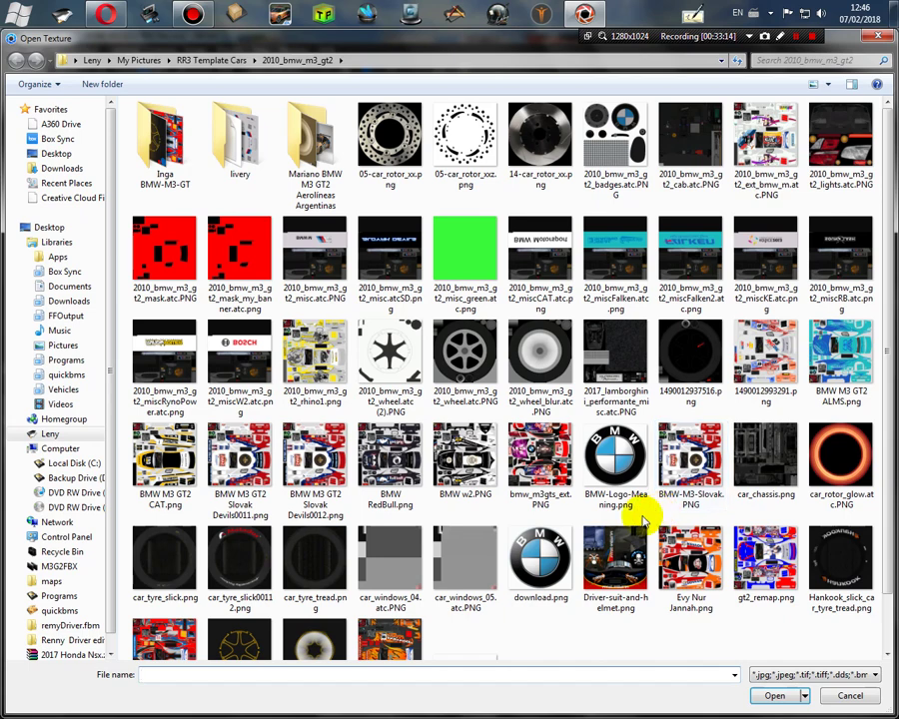
left_click(325, 472)
left_click(778, 696)
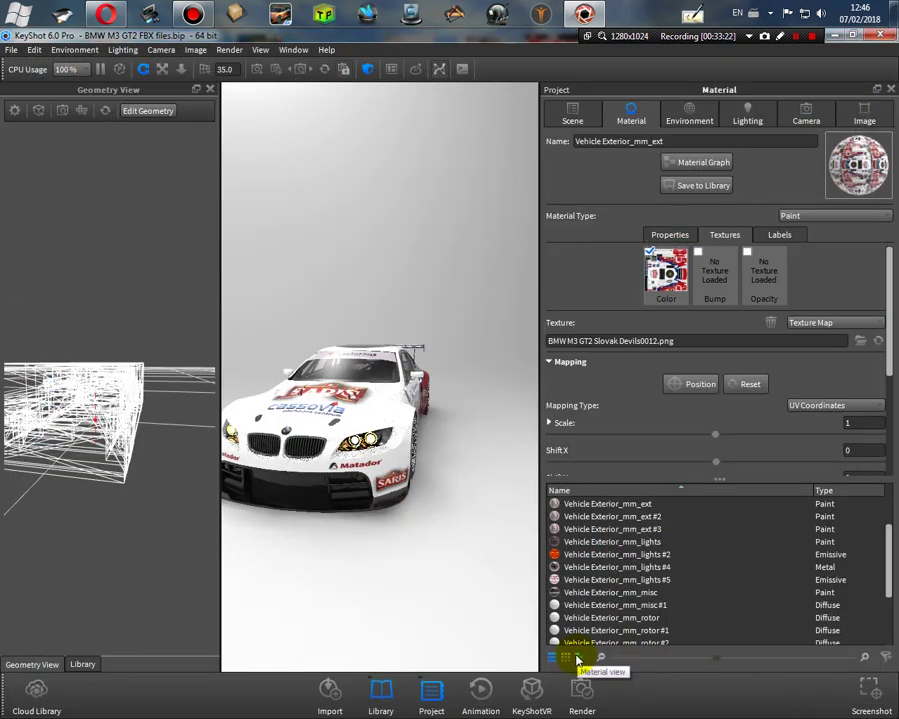
Step: Load car_tyre_slick00112.png as the diffuse texture of the front tire's Tire #1 plastic material
left_click_drag(489, 507, 457, 511)
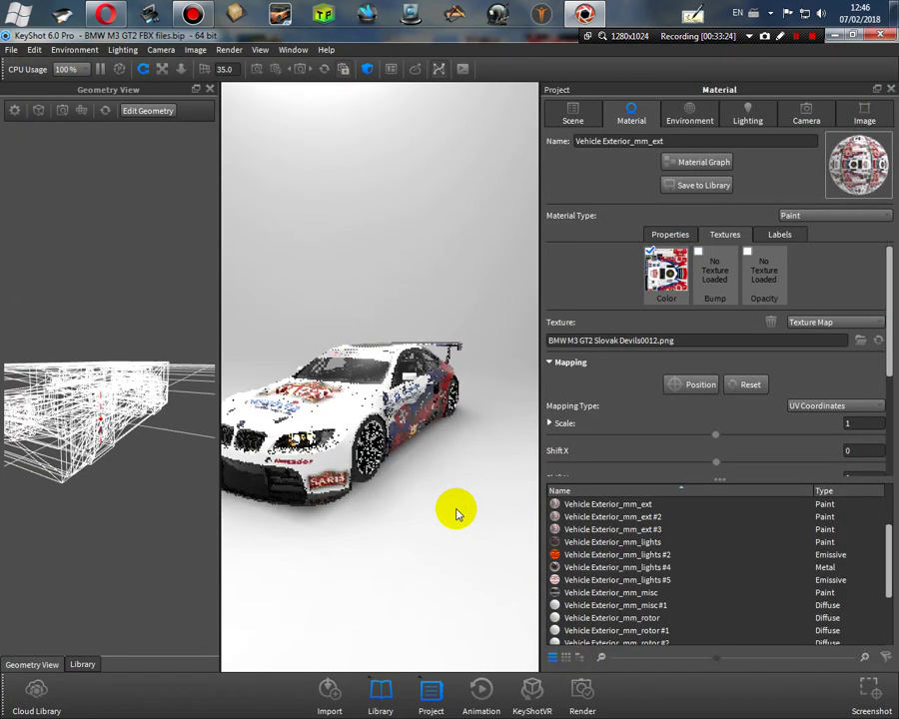
scroll(336, 454, "up", 5)
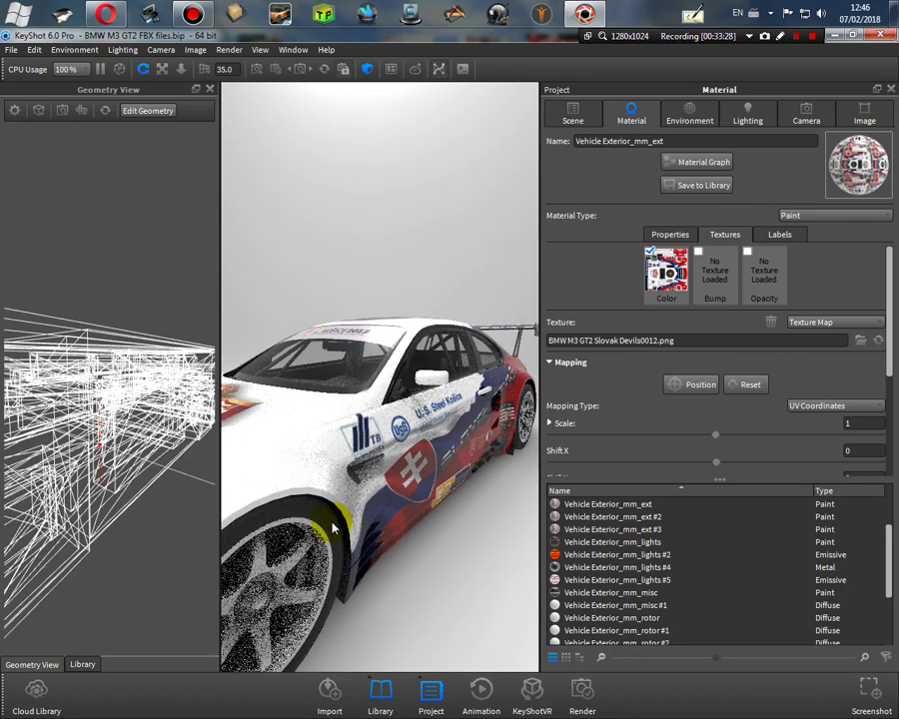
double_click(334, 526)
left_click(728, 236)
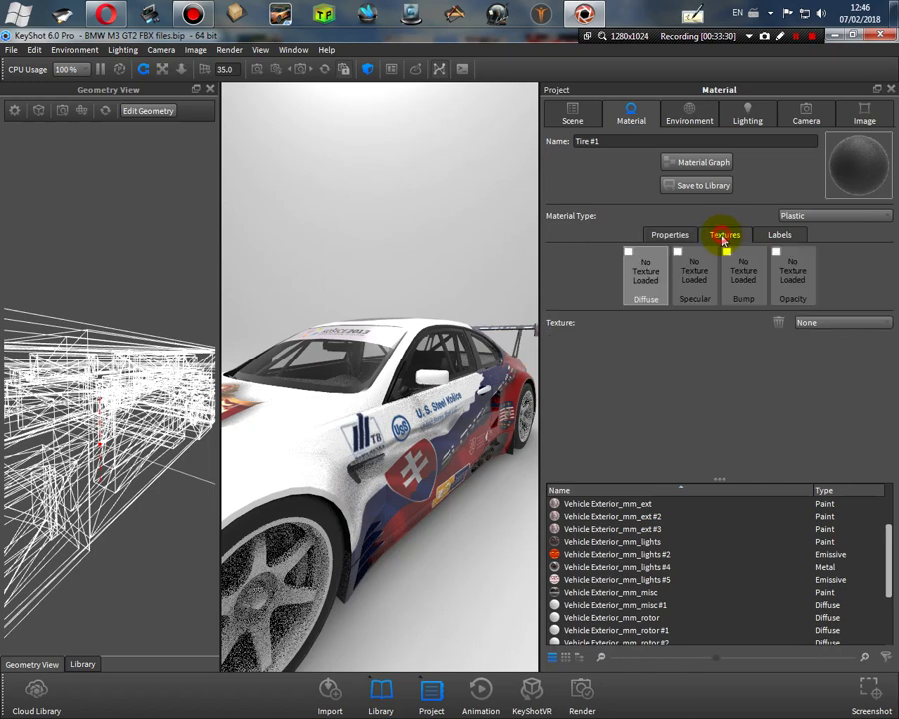
left_click(628, 258)
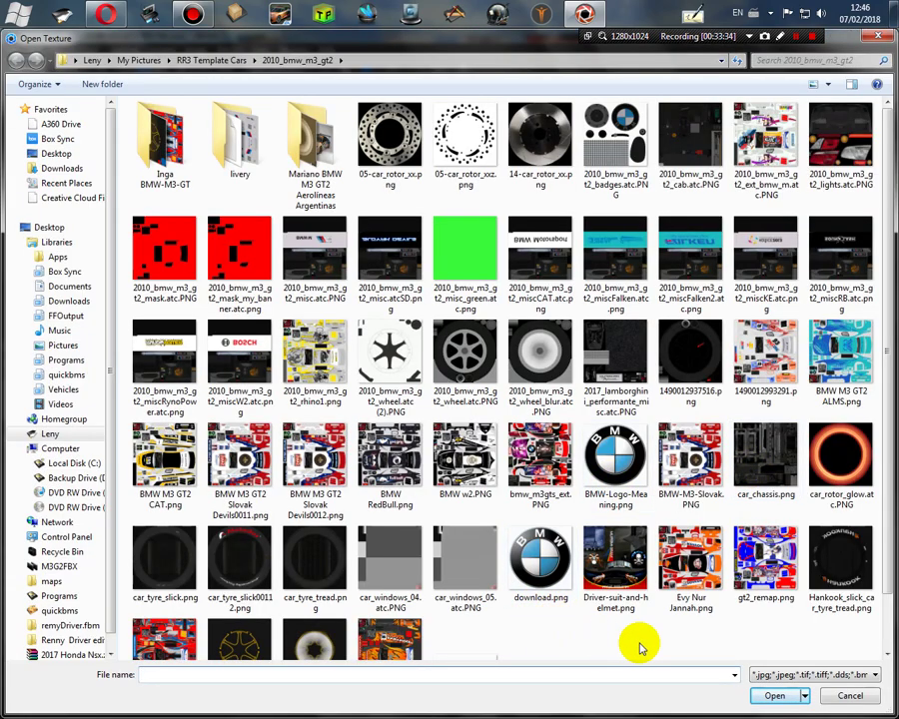
left_click(241, 555)
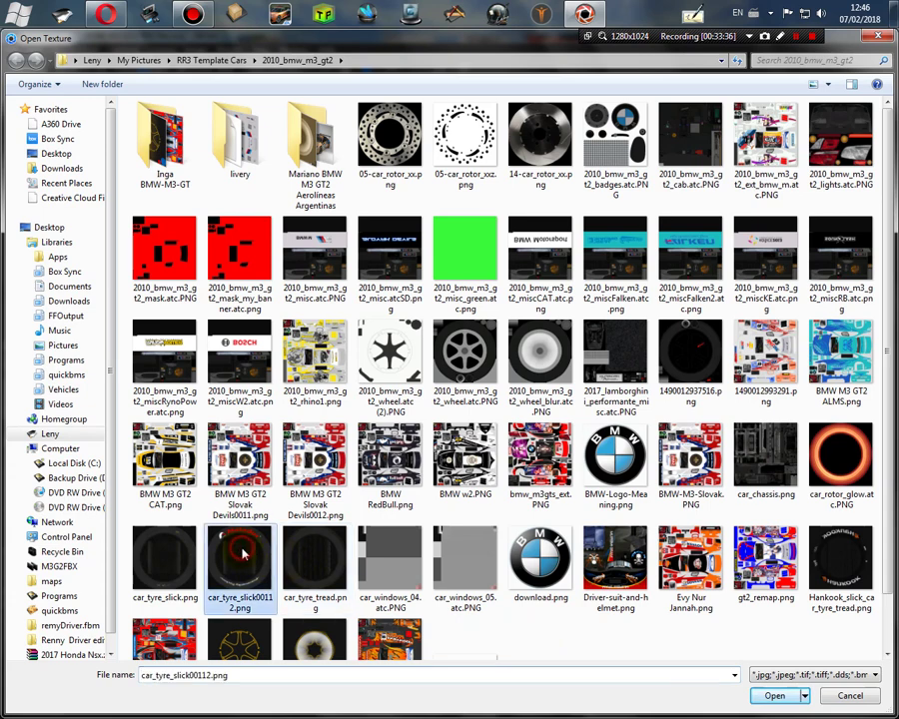
left_click(789, 696)
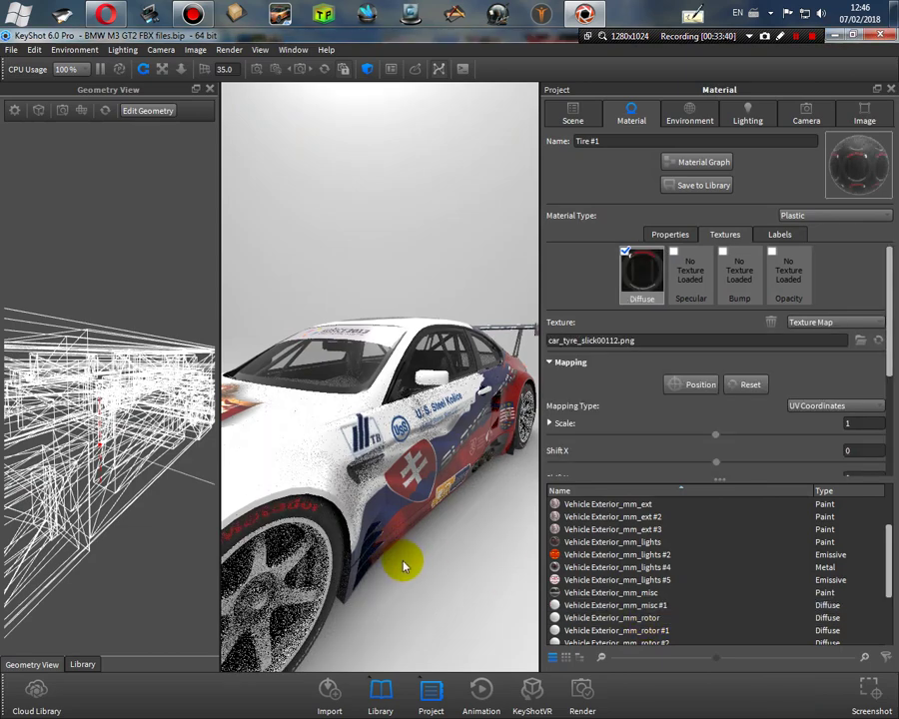
Step: Link the four Vehicle Exterior_mm_wheel materials, from the base one through #3, into one shared material
left_click_drag(403, 561, 417, 526)
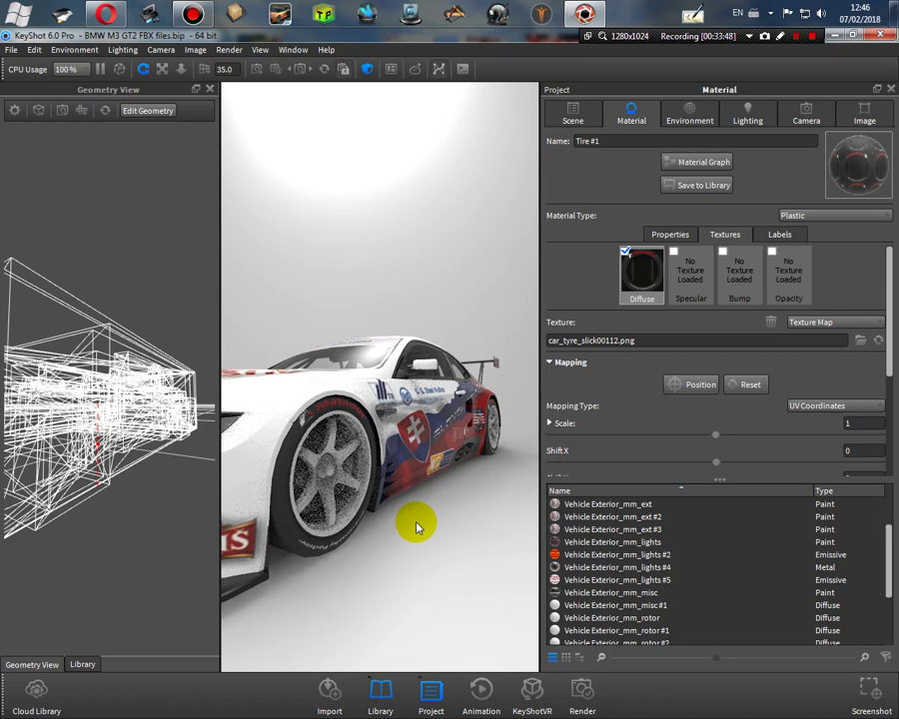
double_click(329, 465)
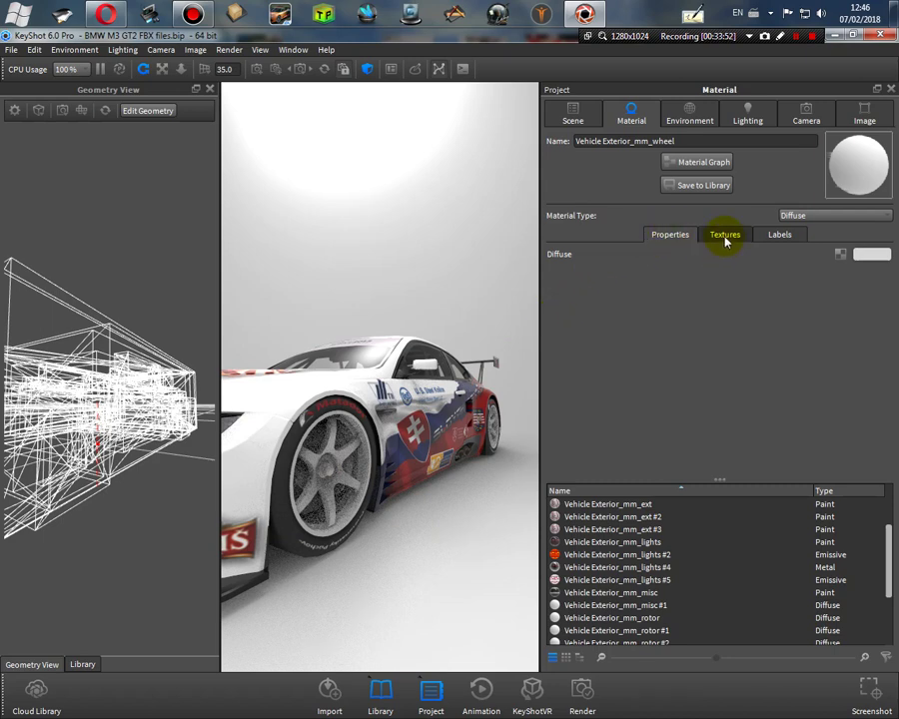
scroll(712, 602, "down", 3)
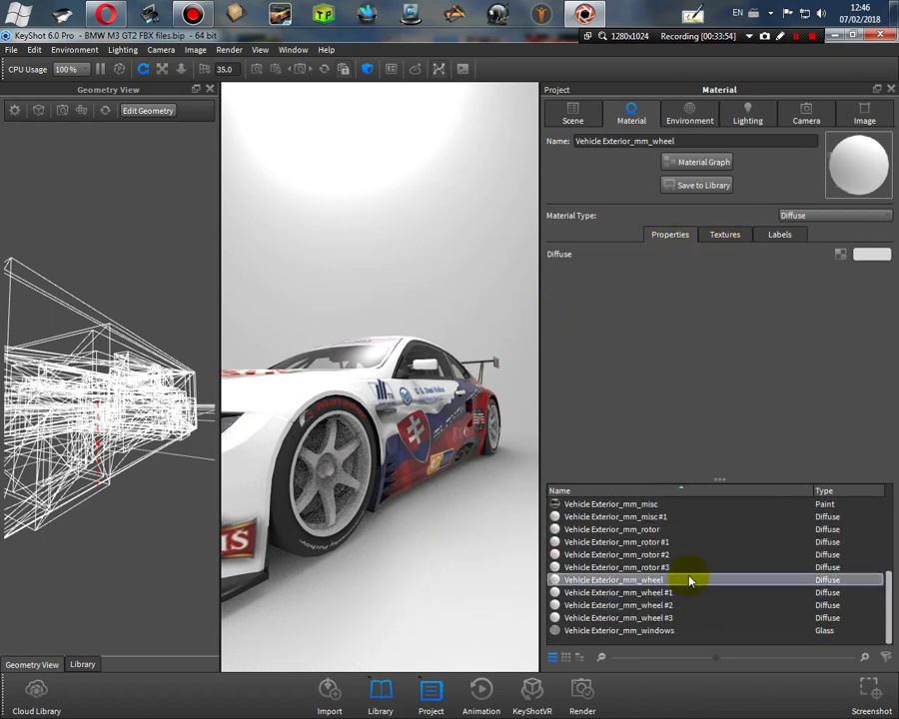
left_click(689, 592, "shift")
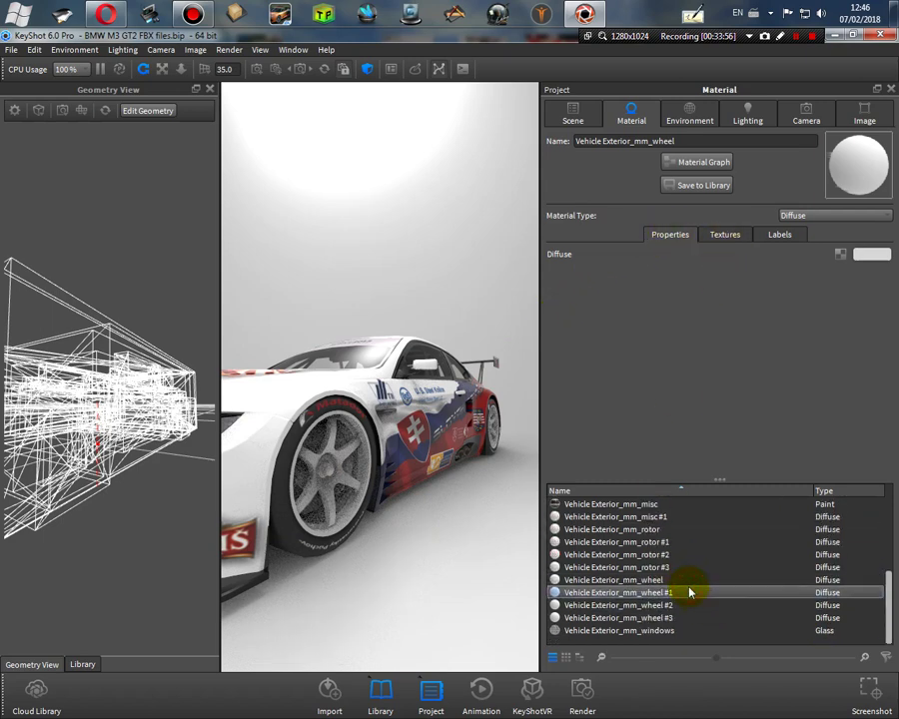
left_click(686, 619, "shift")
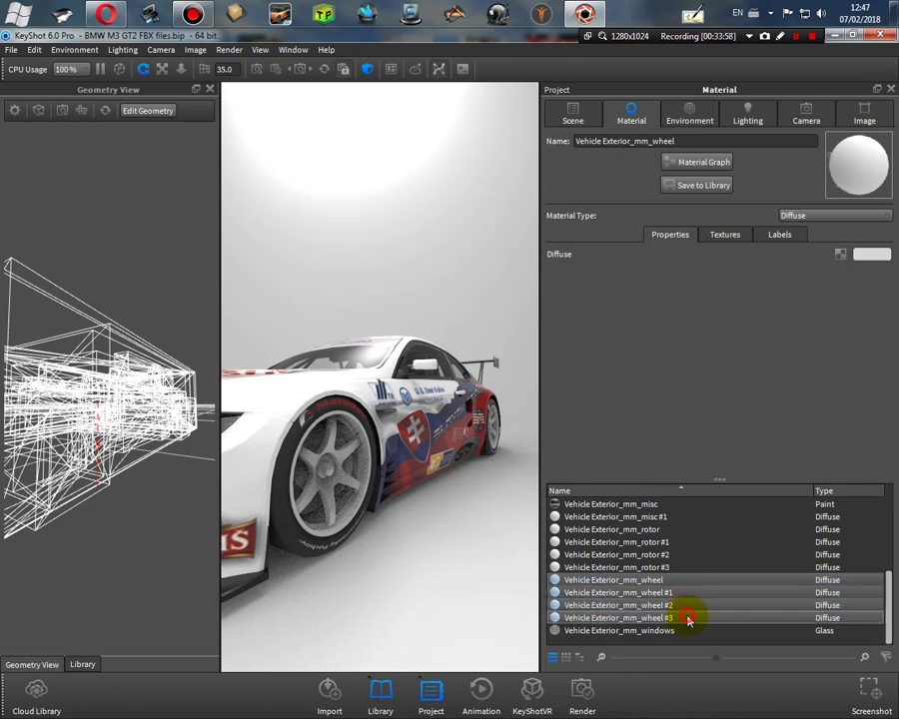
right_click(679, 593)
left_click(724, 639)
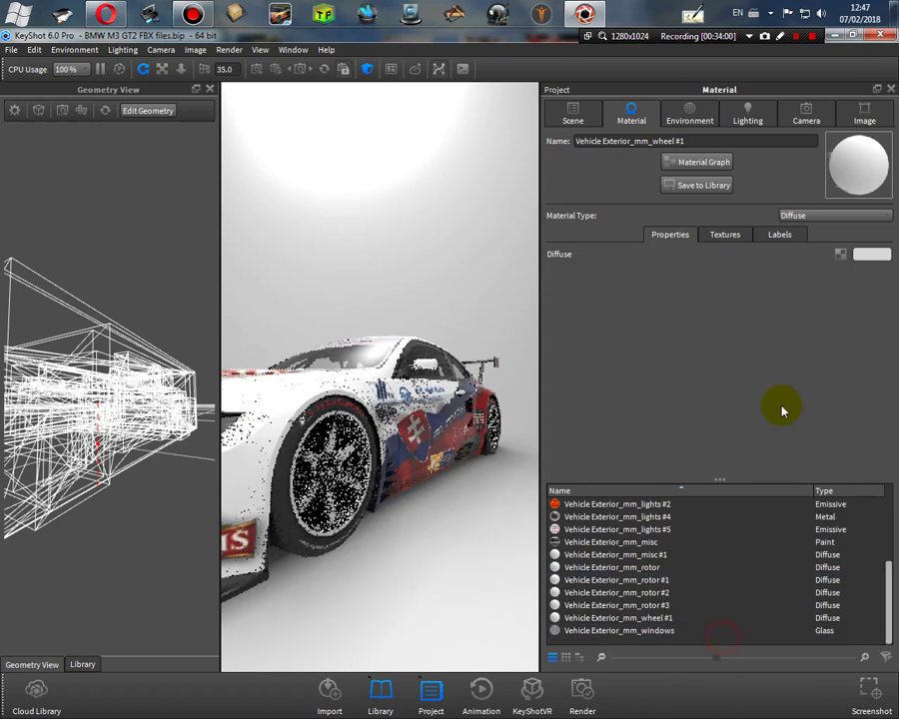
Step: Load 2010_bmw_m3_gt2_wheel.atc.PNG as the diffuse texture of the linked wheel material and flip it vertically
left_click(724, 235)
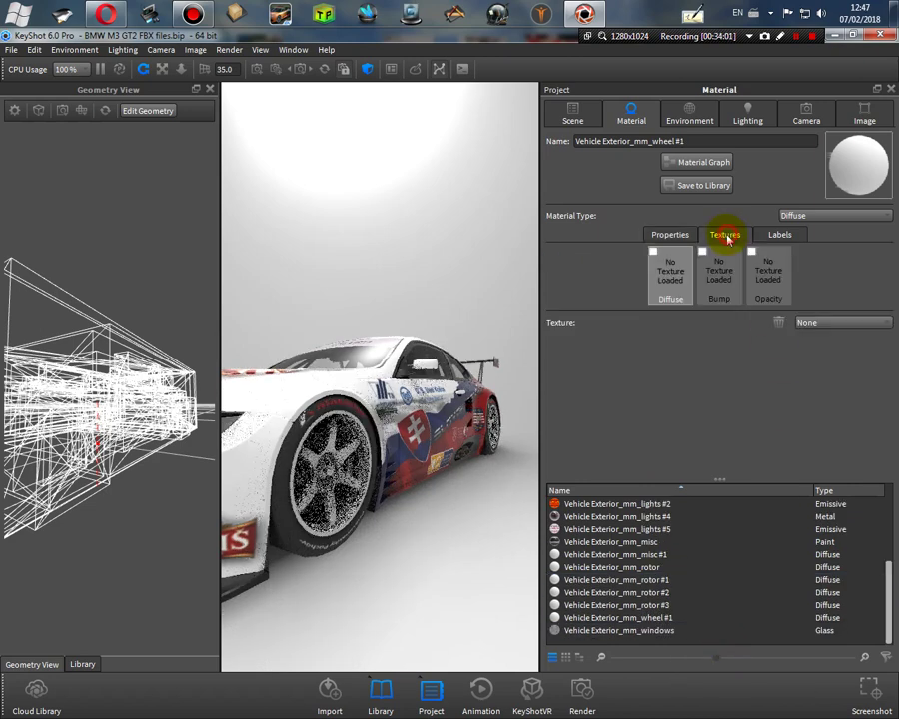
left_click(665, 271)
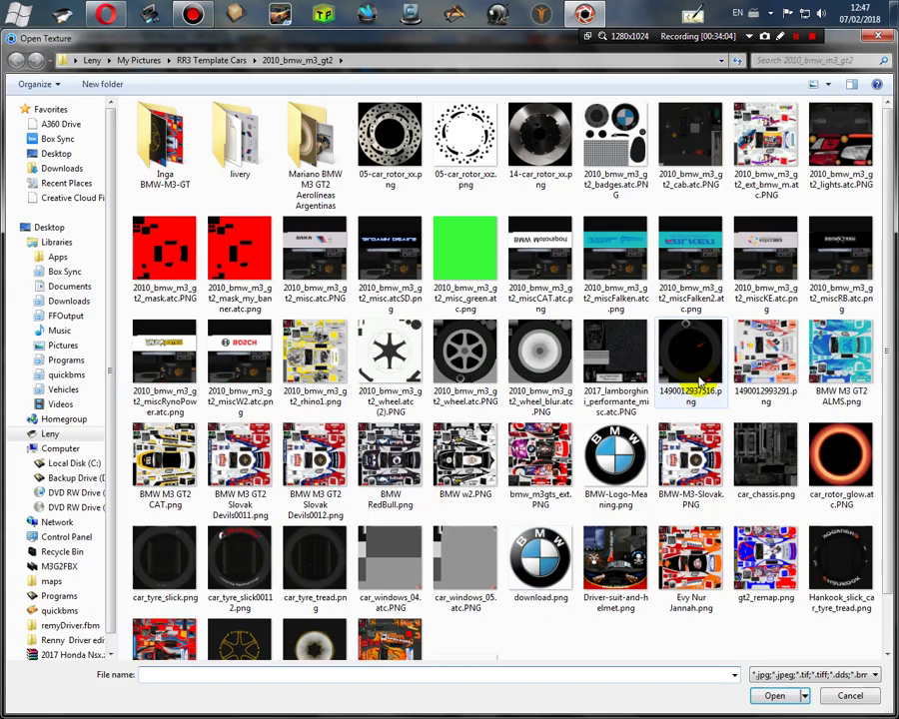
left_click(464, 357)
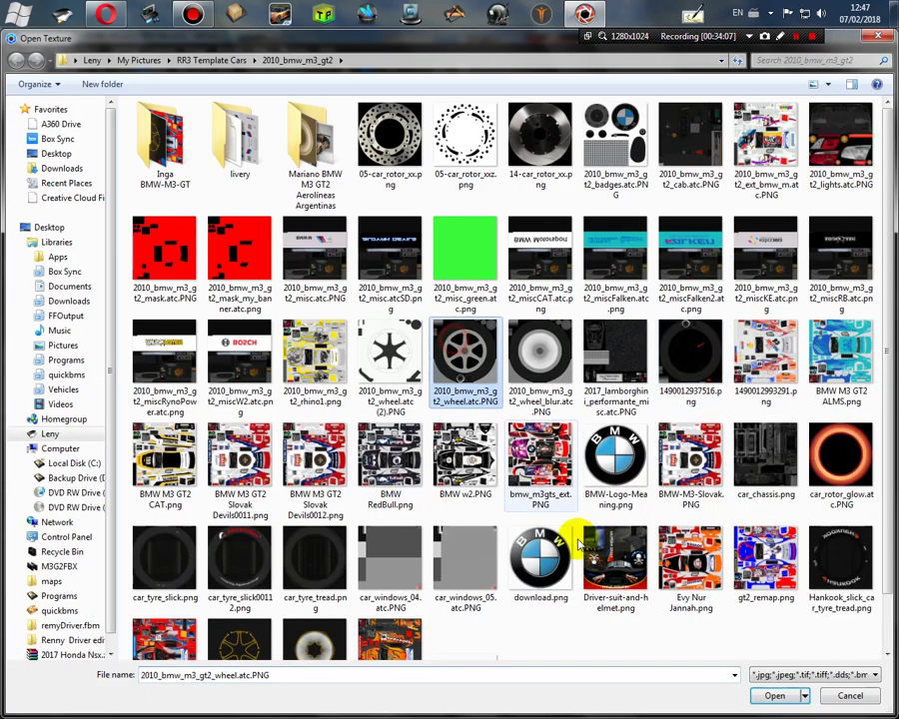
left_click(787, 697)
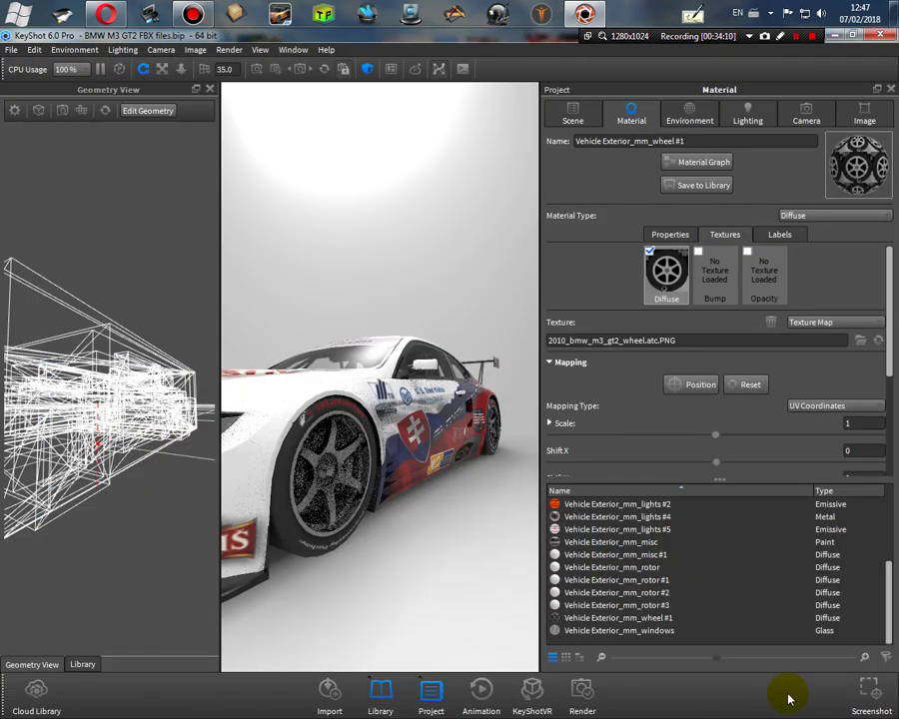
left_click(691, 384)
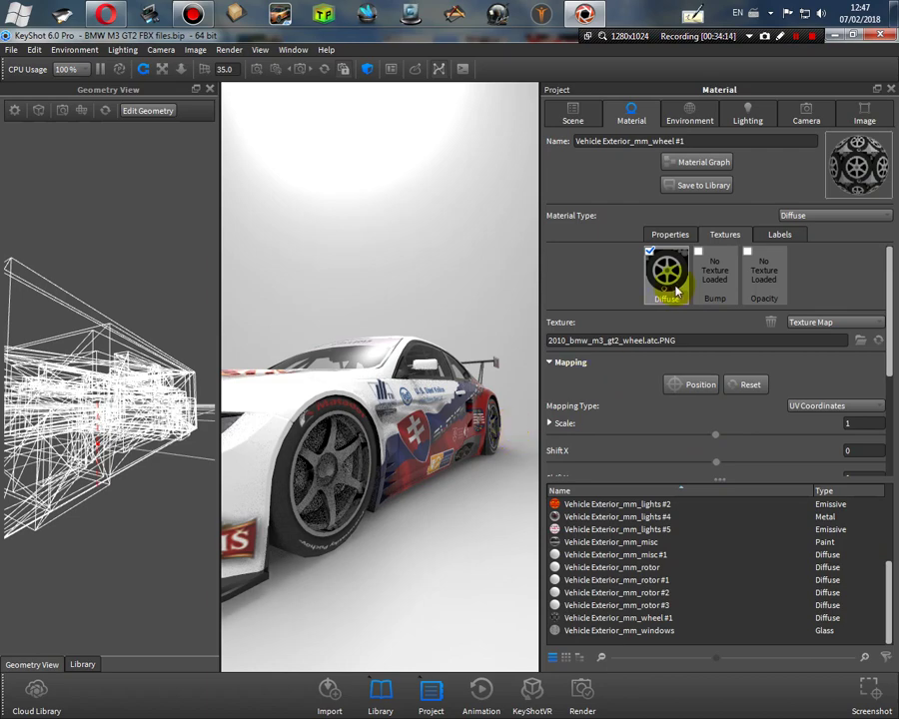
scroll(370, 528, "up", 5)
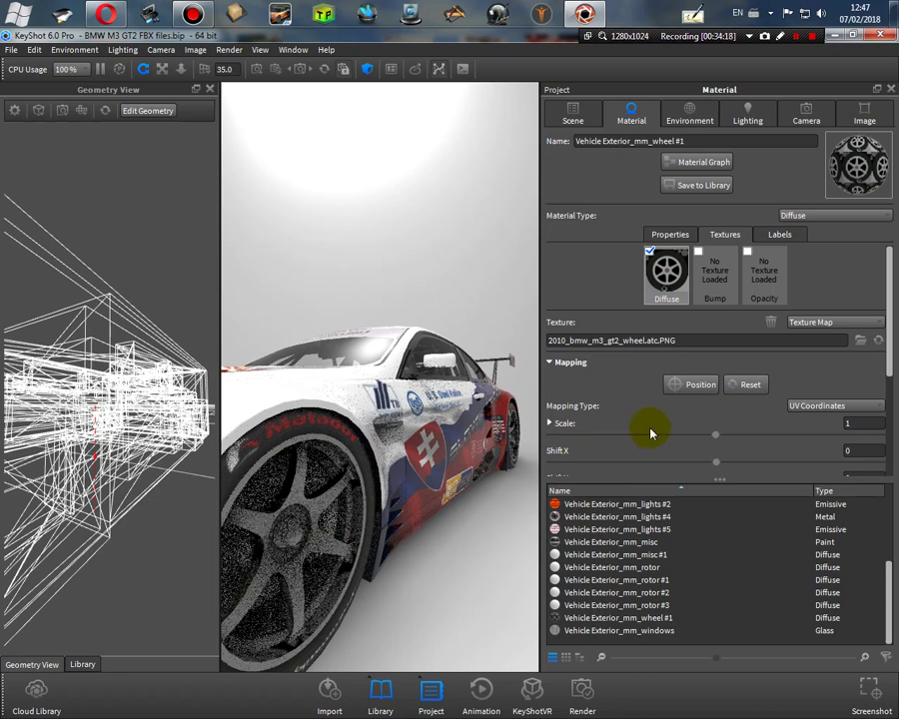
scroll(650, 429, "down", 1)
scroll(650, 432, "down", 3)
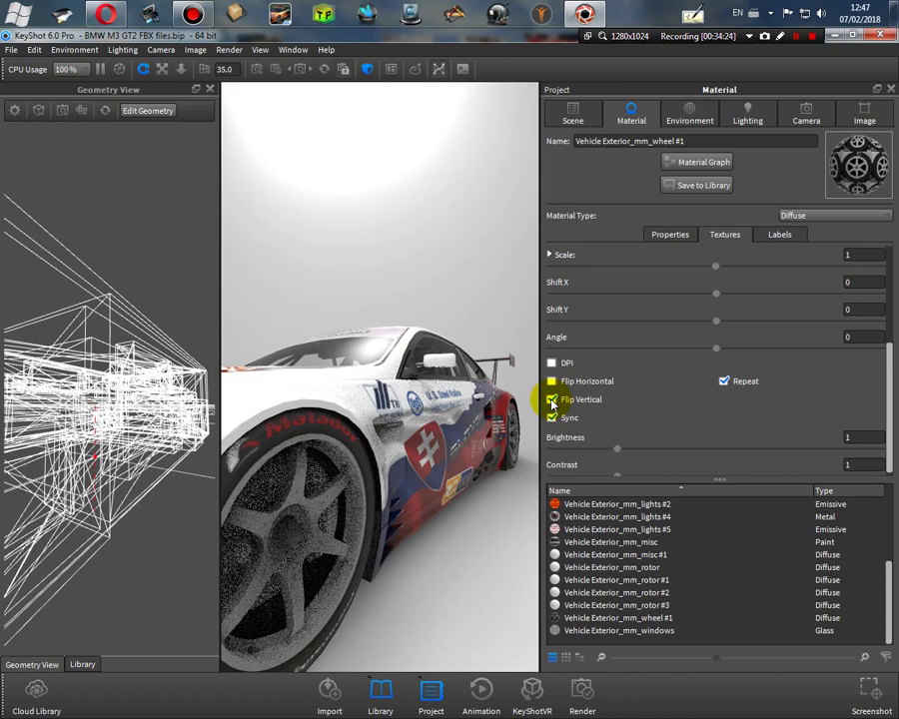
Step: Change the wheel material type to Metal and load 2010_bmw_m3_gt2_wheel.atc.PNG as its bump texture
left_click(833, 217)
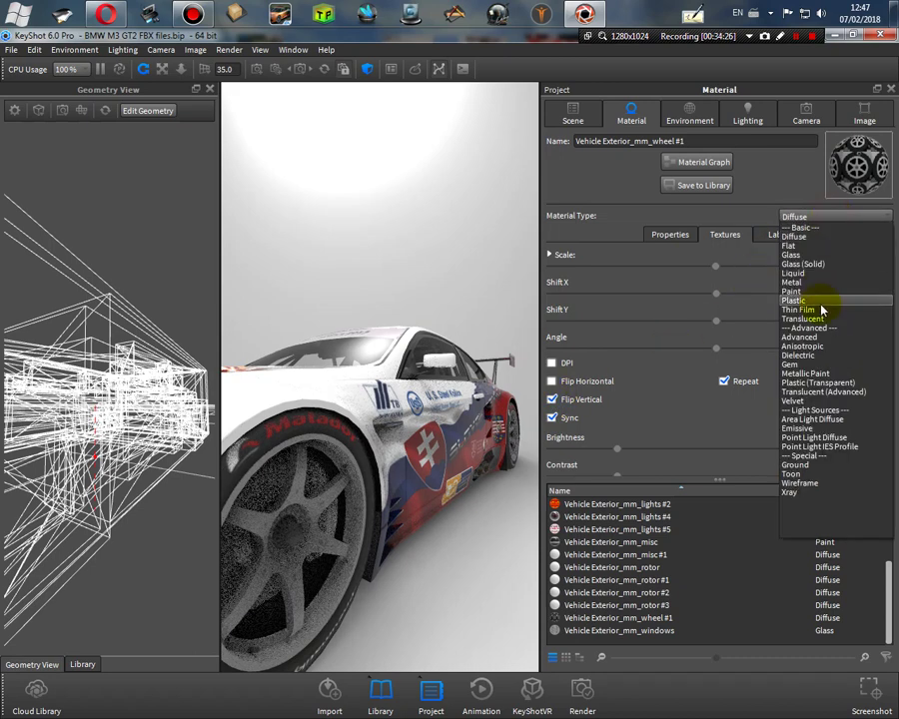
left_click(821, 283)
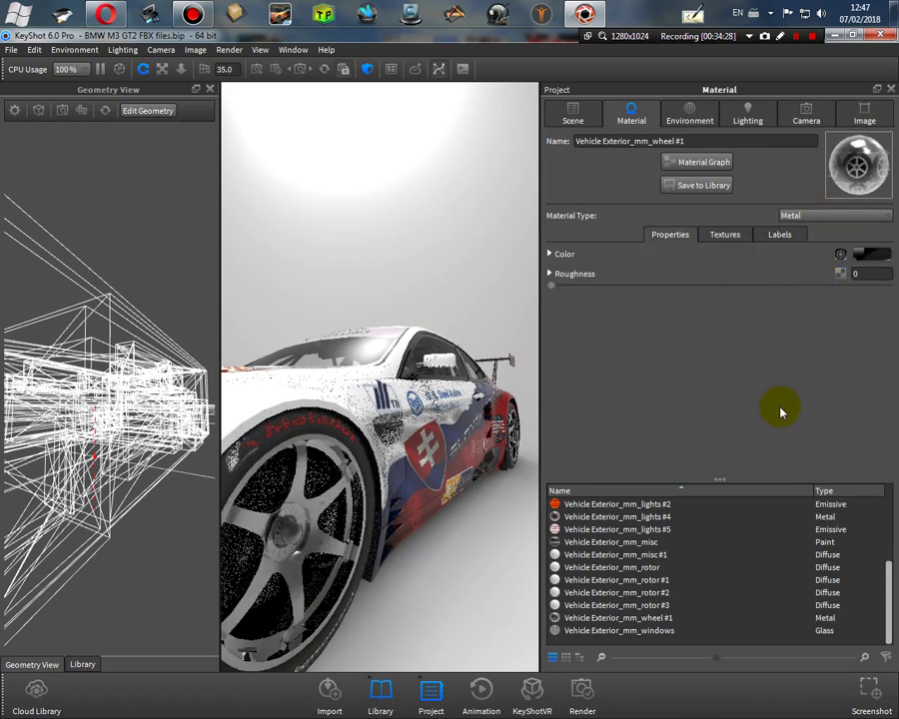
left_click(734, 235)
left_click(713, 270)
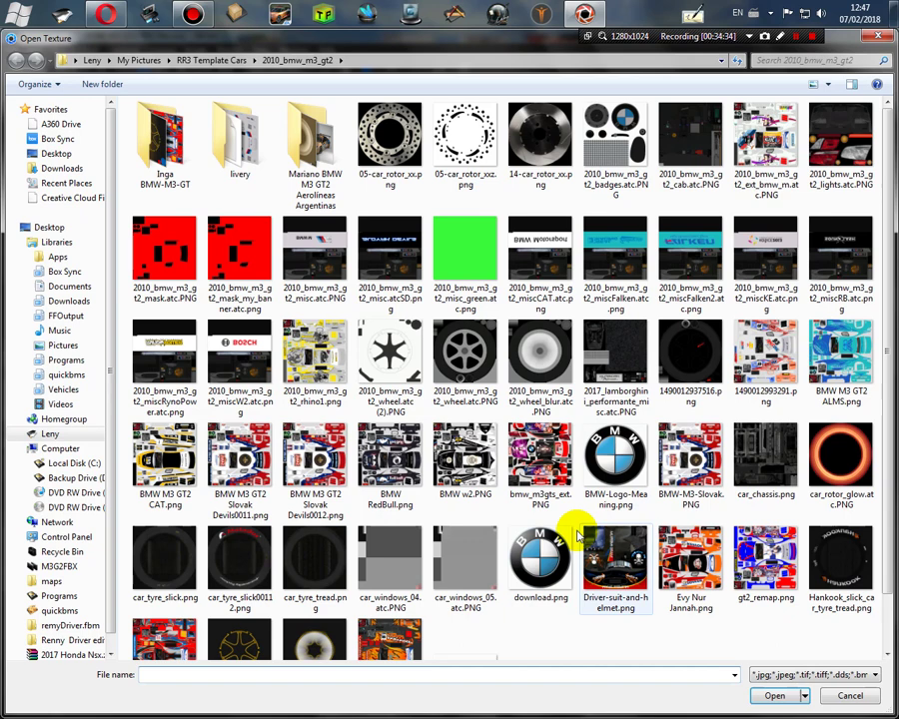
left_click(464, 352)
left_click(771, 696)
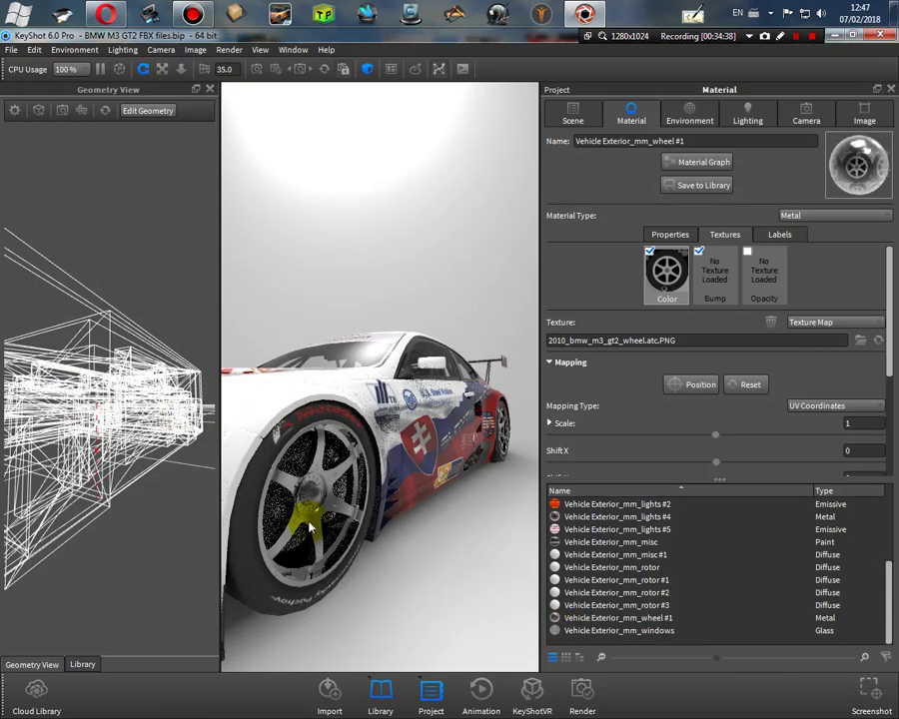
scroll(384, 537, "up", 4)
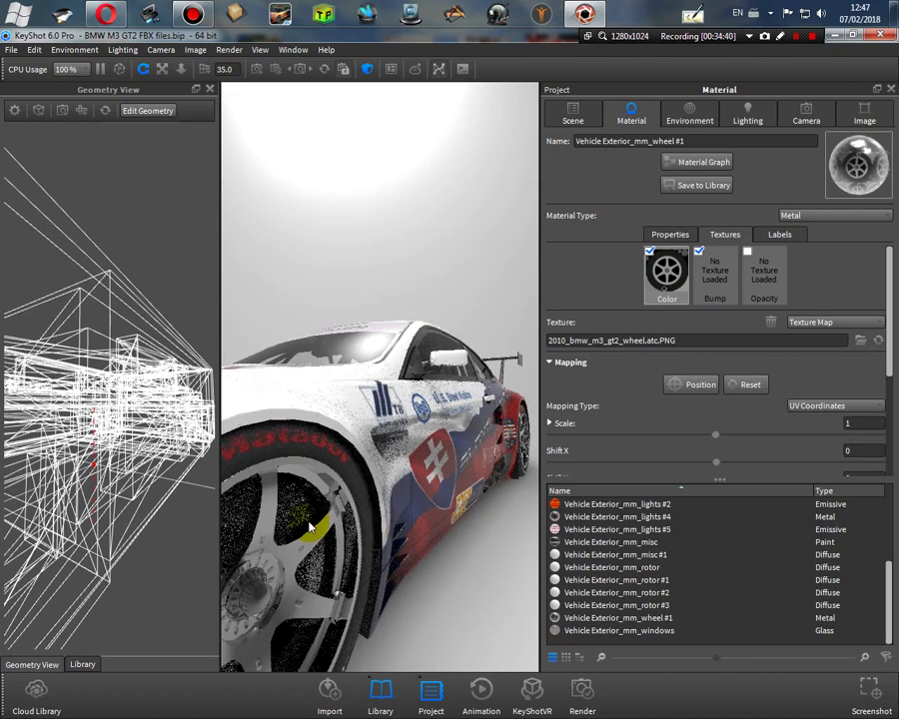
left_click_drag(310, 527, 271, 475)
scroll(374, 549, "down", 2)
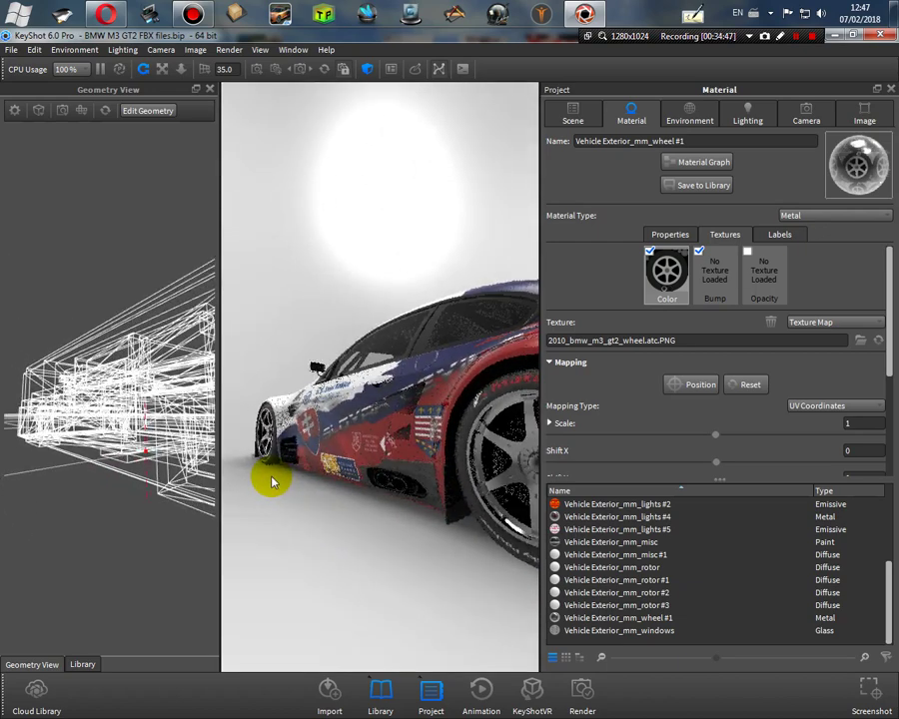
Step: Link the four Vehicle Exterior_mm_rotor materials, from the base one through #3, into one shared material
left_click_drag(669, 569, 667, 609)
right_click(663, 585)
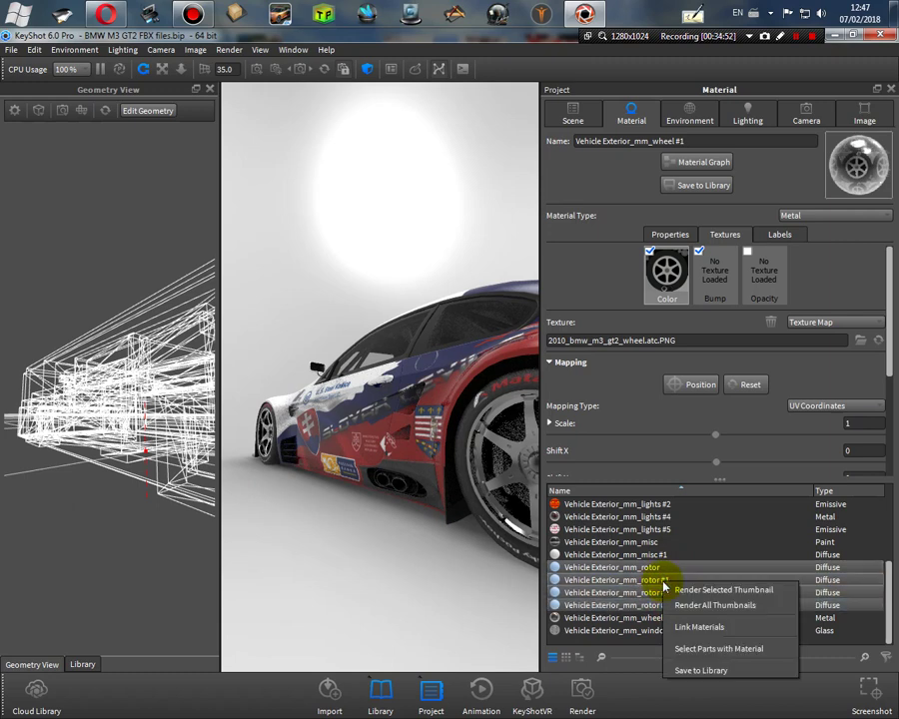
left_click(723, 629)
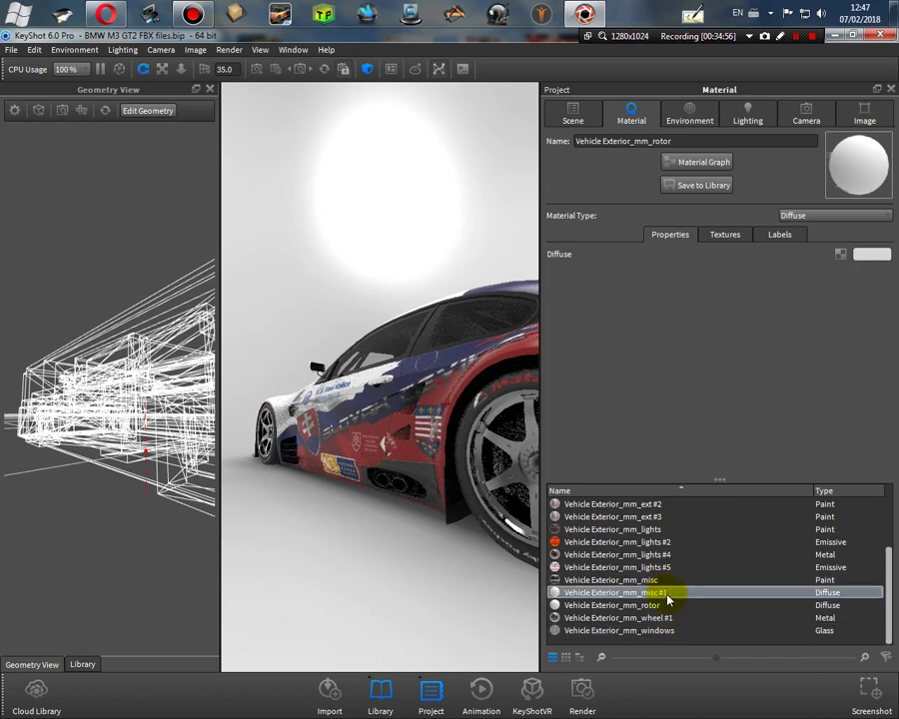
Step: Load 05-car_rotor_xx.png as the diffuse texture of the linked brake rotor material
left_click(730, 235)
left_click(652, 259)
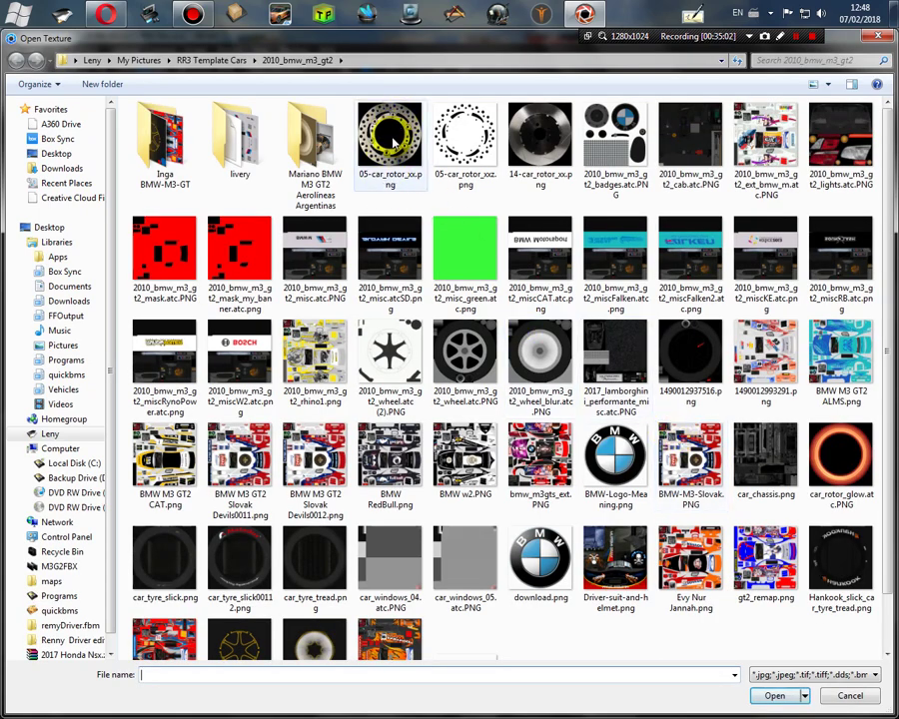
left_click(392, 141)
left_click(797, 698)
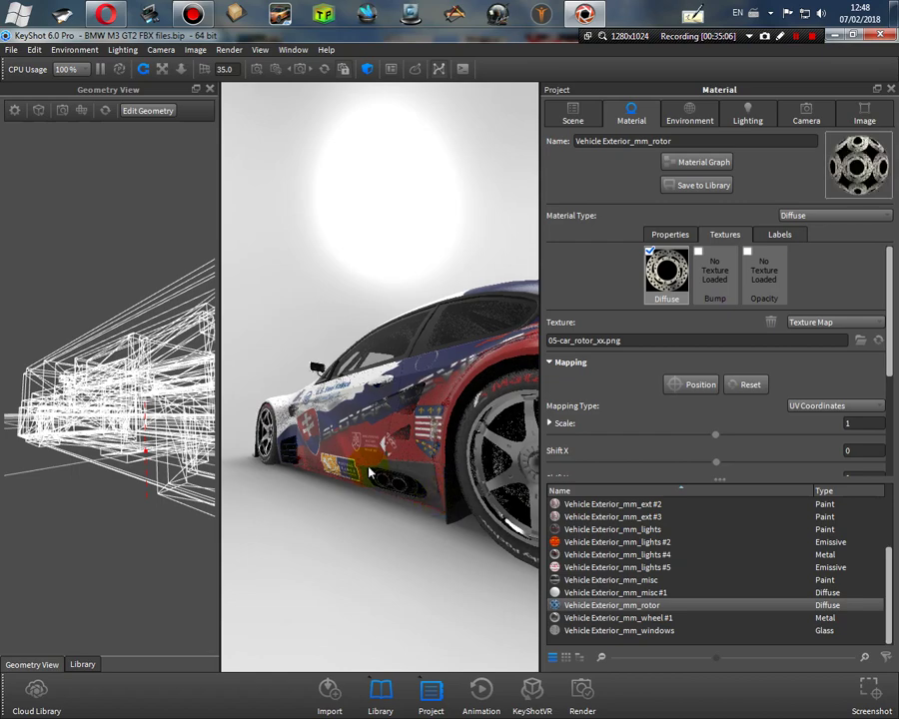
left_click_drag(429, 440, 536, 468)
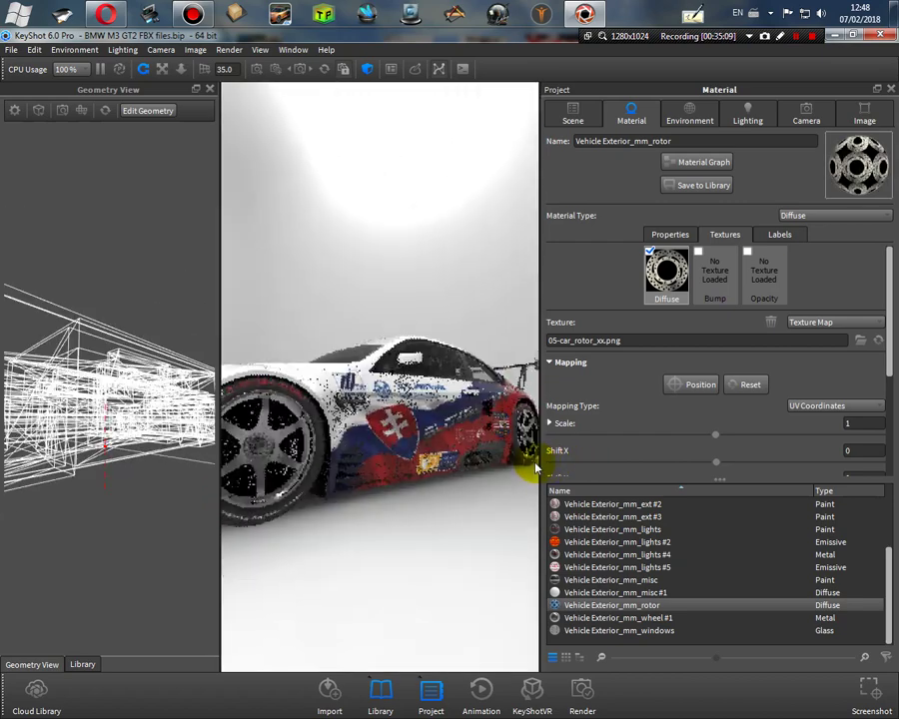
Step: Change the brake rotor material type to Metal and load 05-car_rotor_xxz.png as its opacity texture
left_click(837, 218)
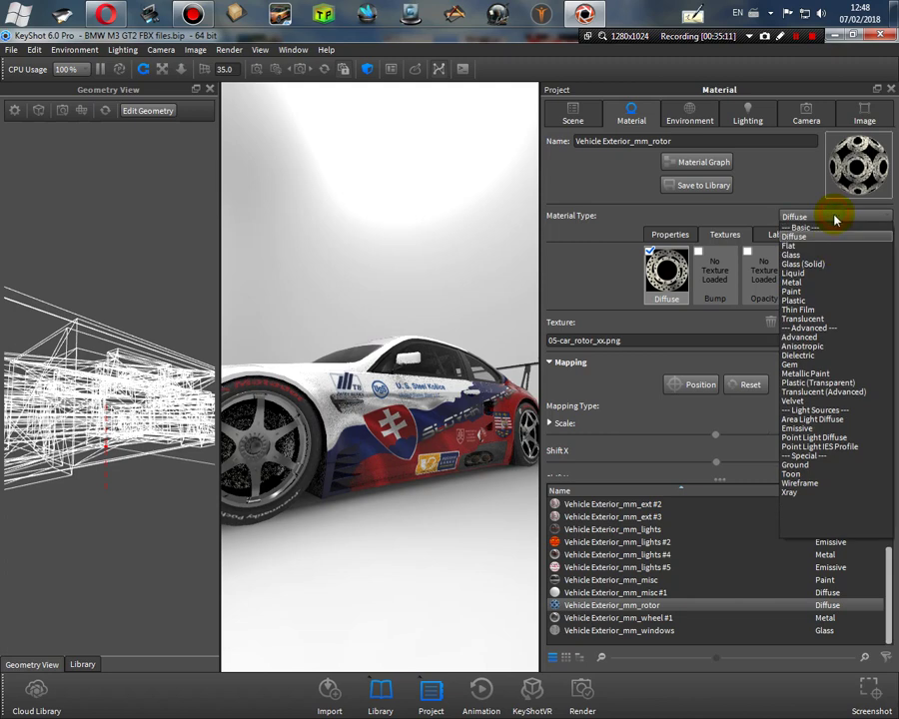
left_click(819, 284)
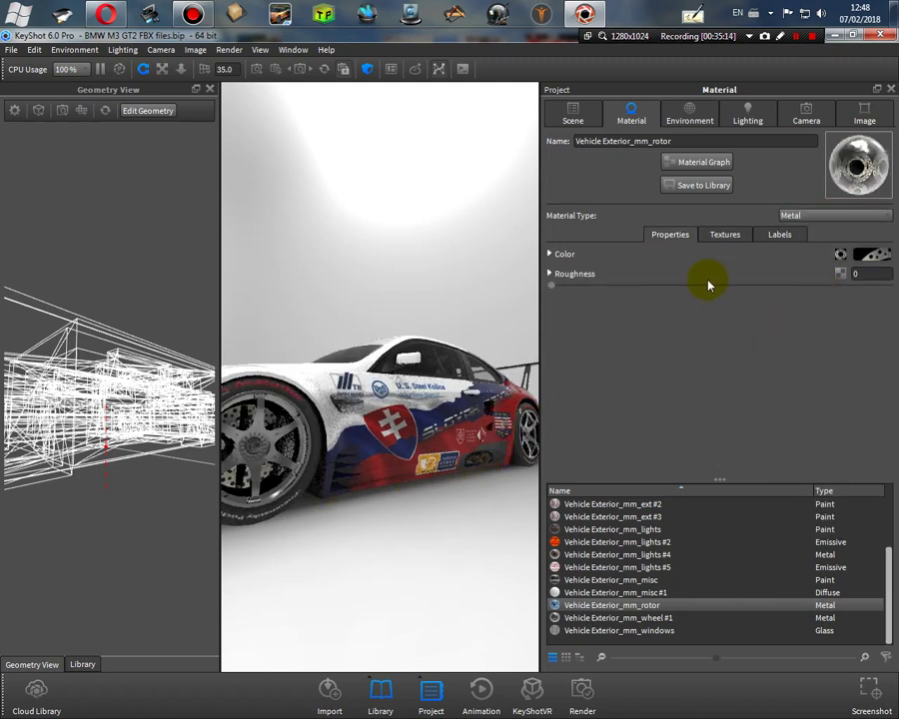
left_click(723, 235)
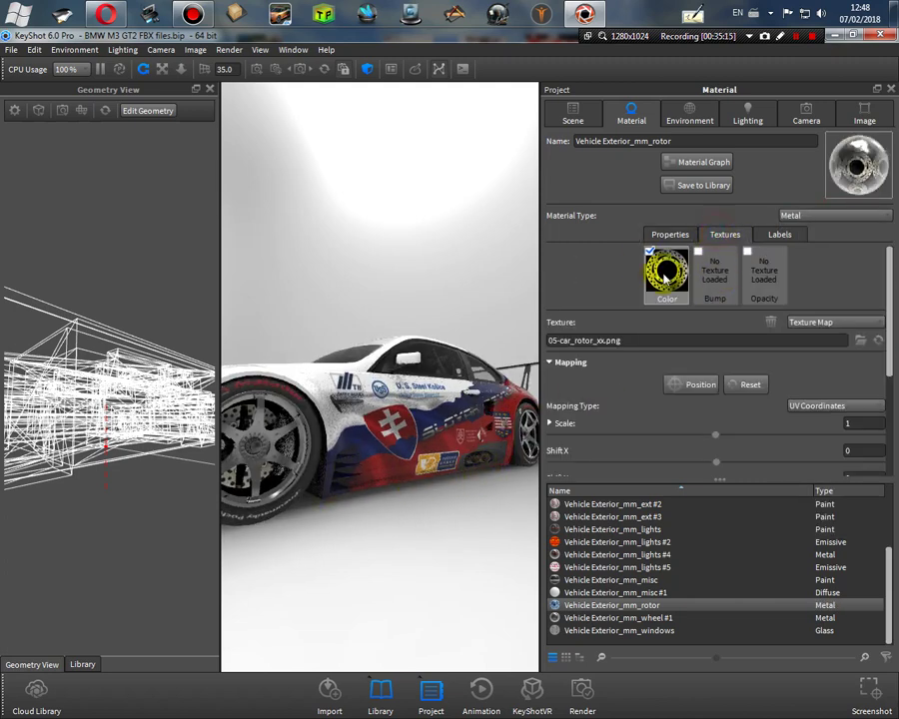
left_click(747, 256)
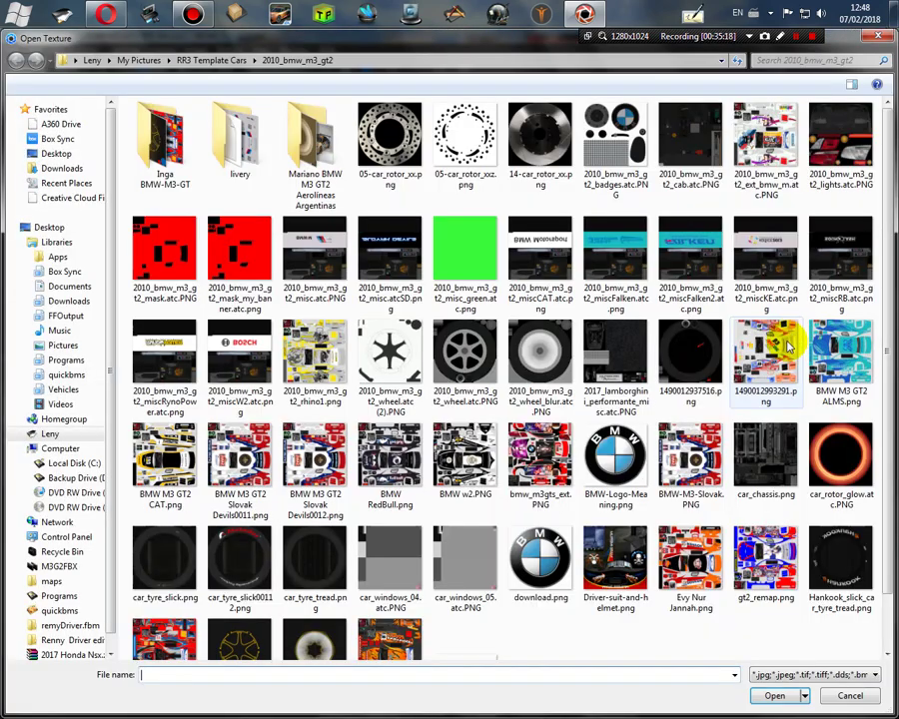
left_click(465, 135)
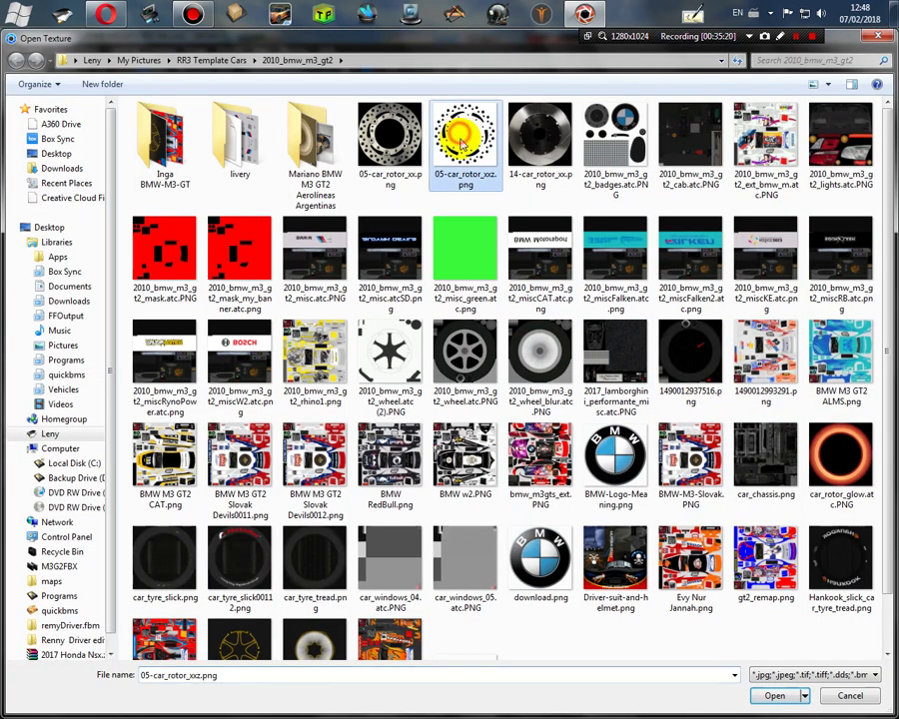
left_click(775, 696)
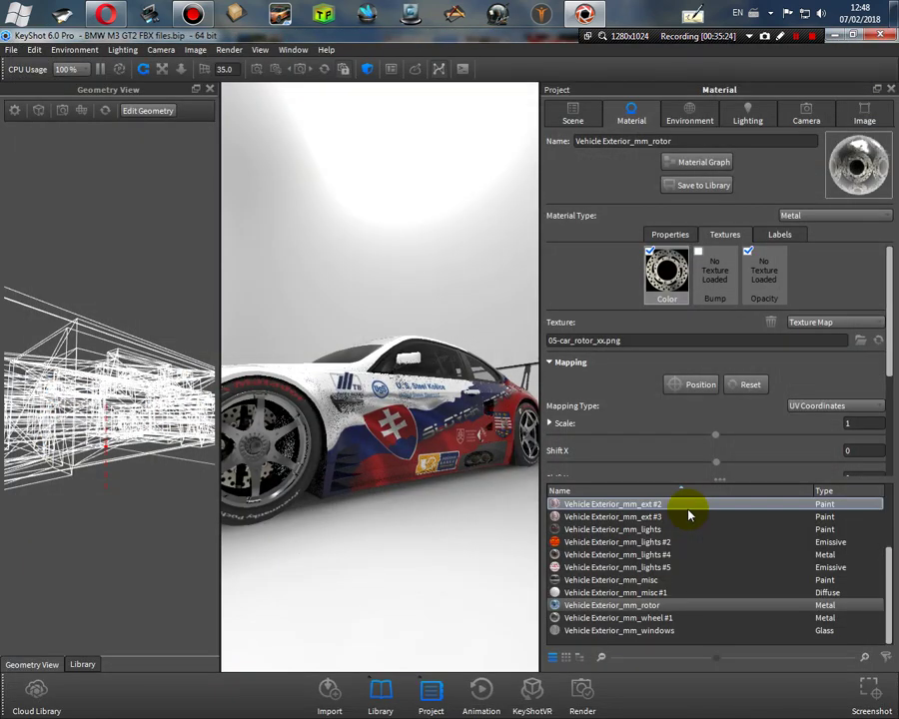
left_click_drag(304, 527, 320, 532)
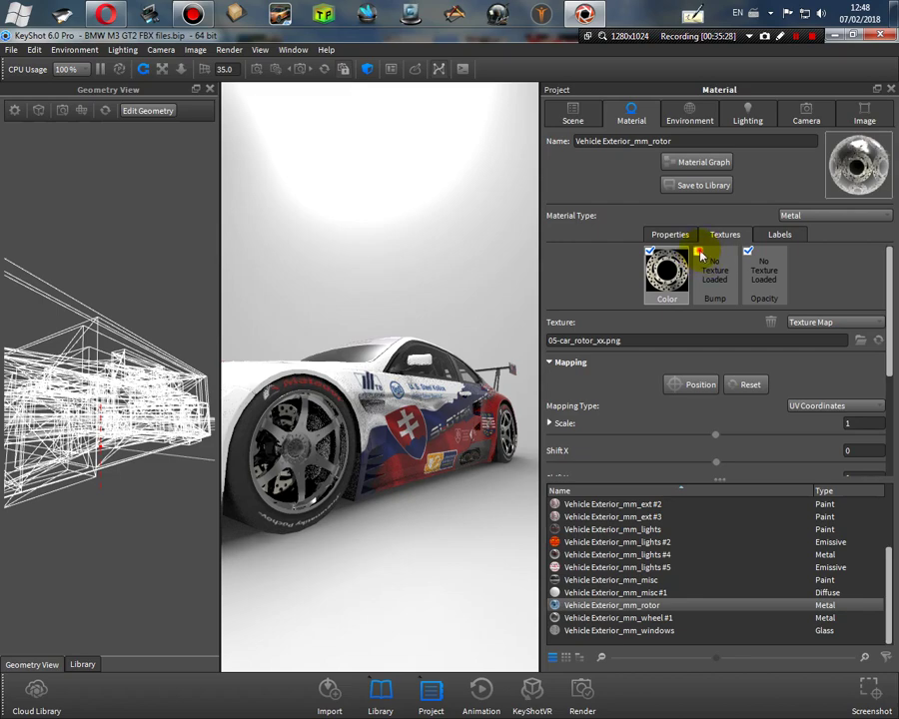
Step: Load 05-car_rotor_xx.png as the bump texture of the brake rotor metal and inspect the front wheel up close
left_click(701, 258)
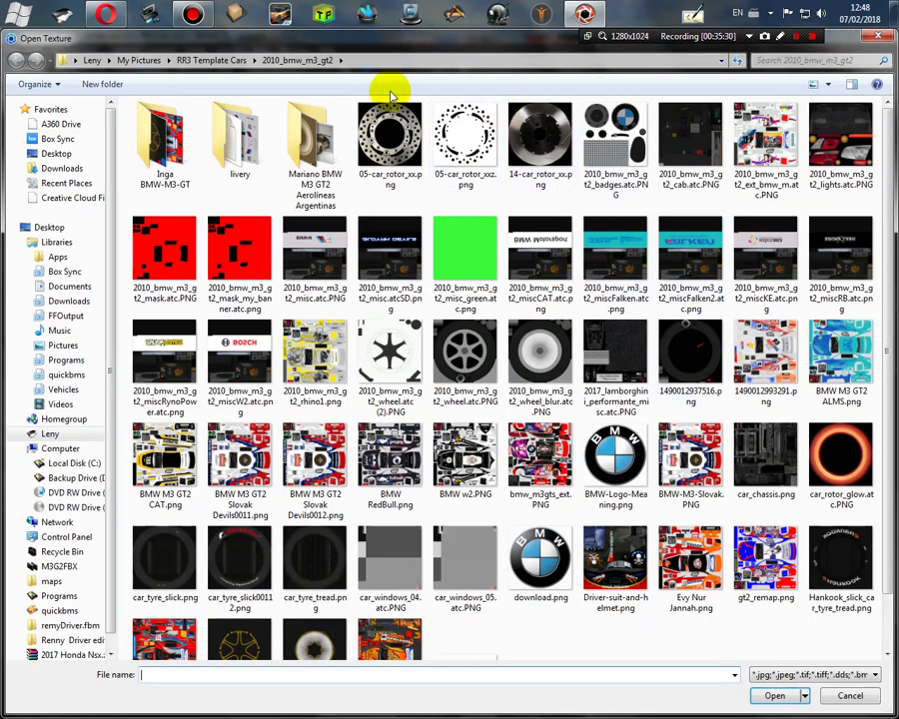
left_click(389, 122)
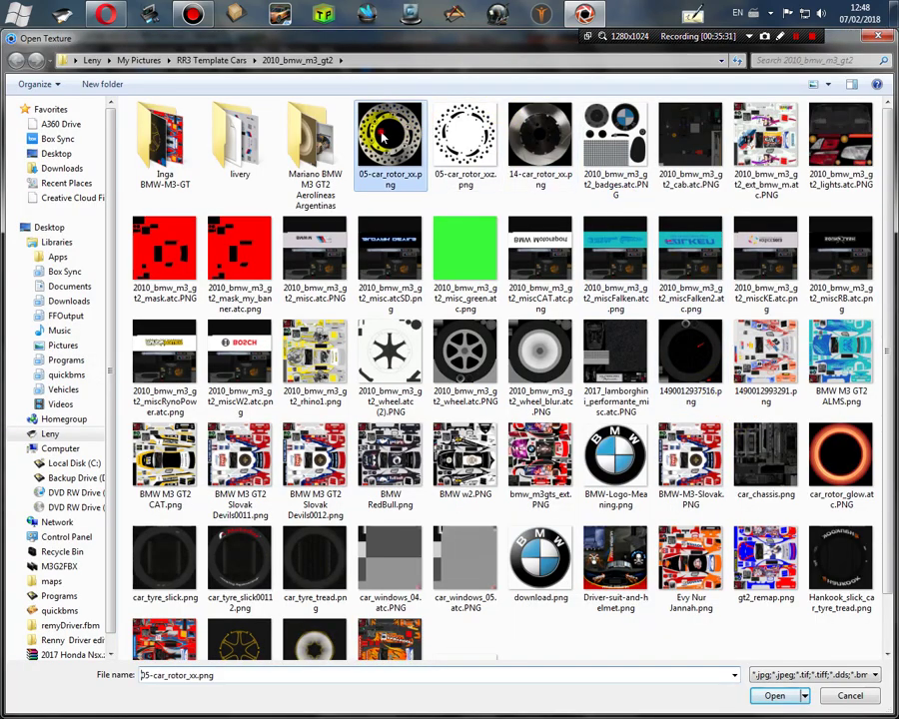
left_click(774, 696)
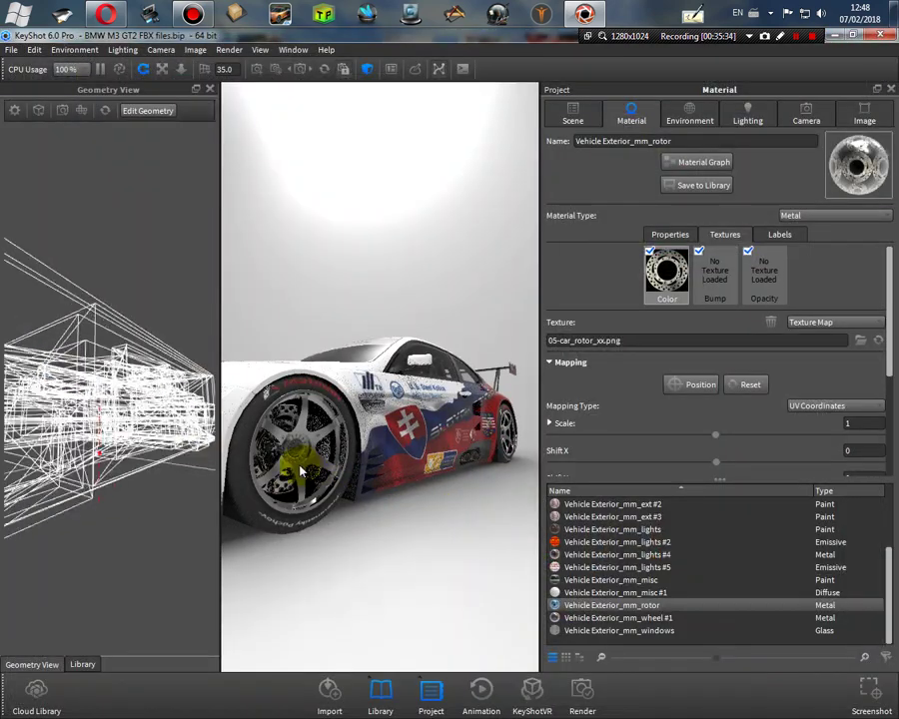
scroll(299, 469, "up", 5)
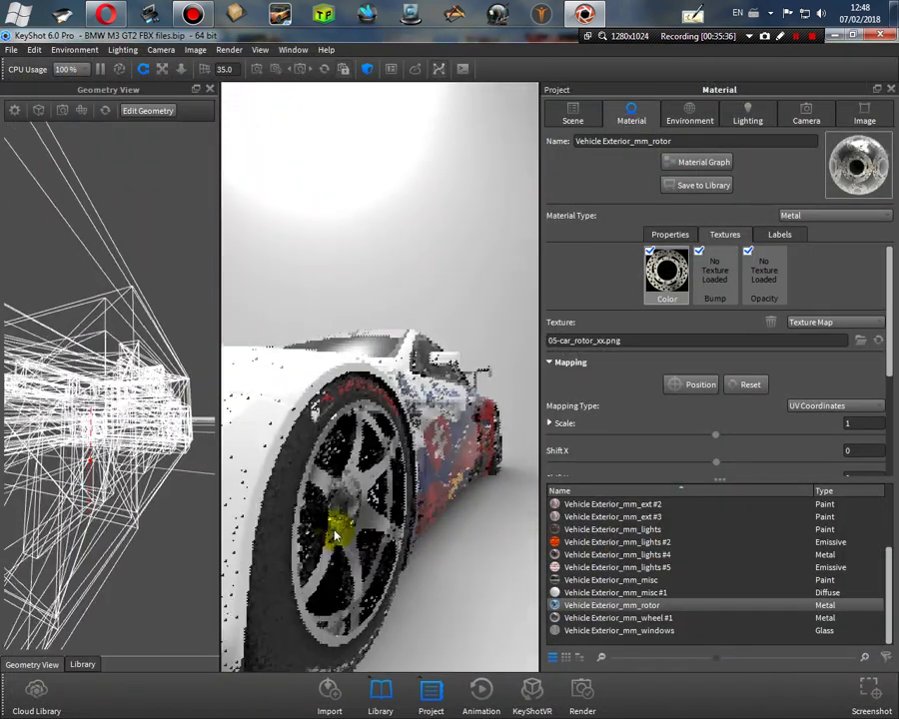
Step: Centre the camera on the front wheel hub and set the brake rotor metal's roughness to 0.06
scroll(335, 537, "down", 3)
right_click(305, 493)
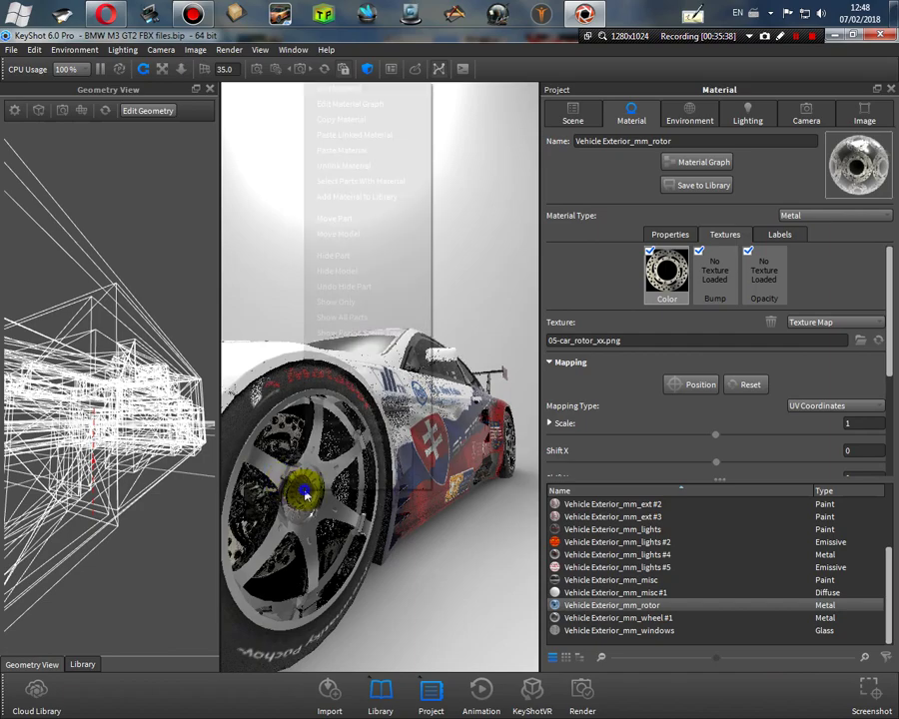
left_click(359, 388)
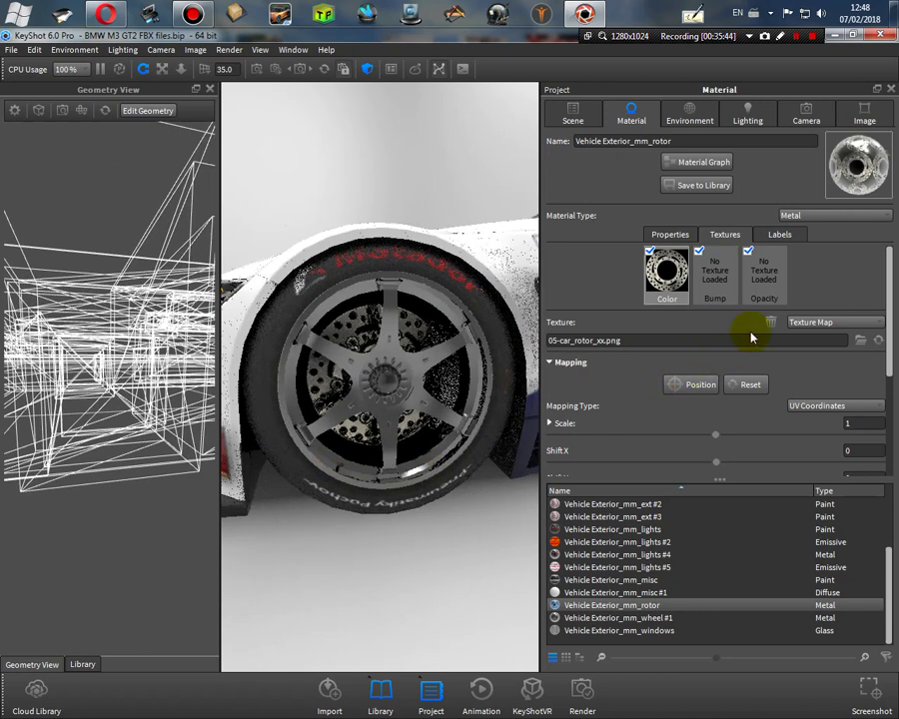
left_click(670, 235)
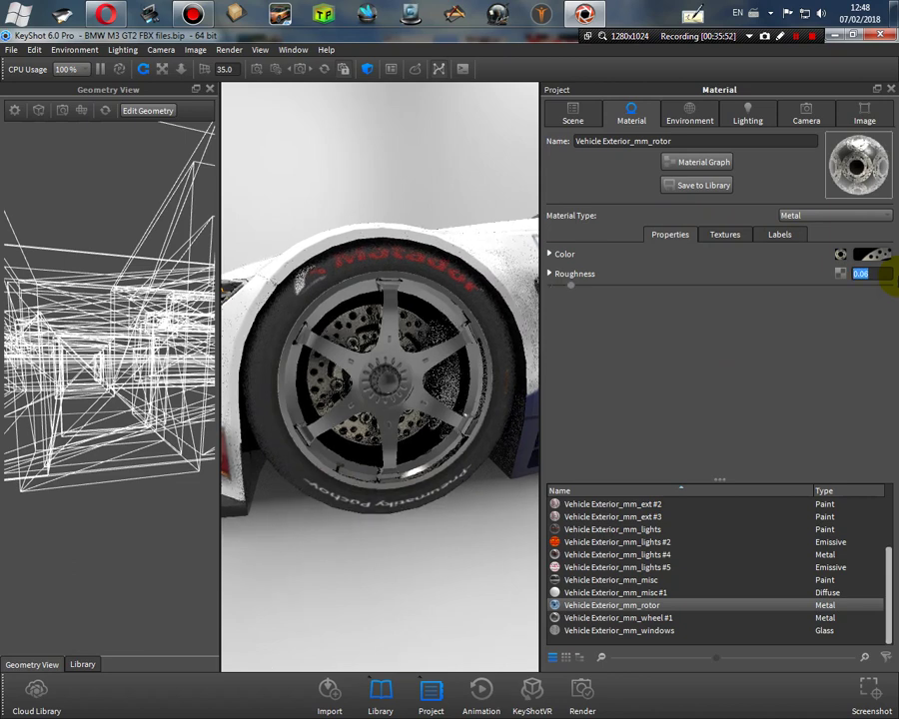
Step: Load 2010_bmw_m3_gt2_miscKE.atc.png as the diffuse texture of Vehicle Exterior_mm_misc #1 and flip it vertically
double_click(453, 388)
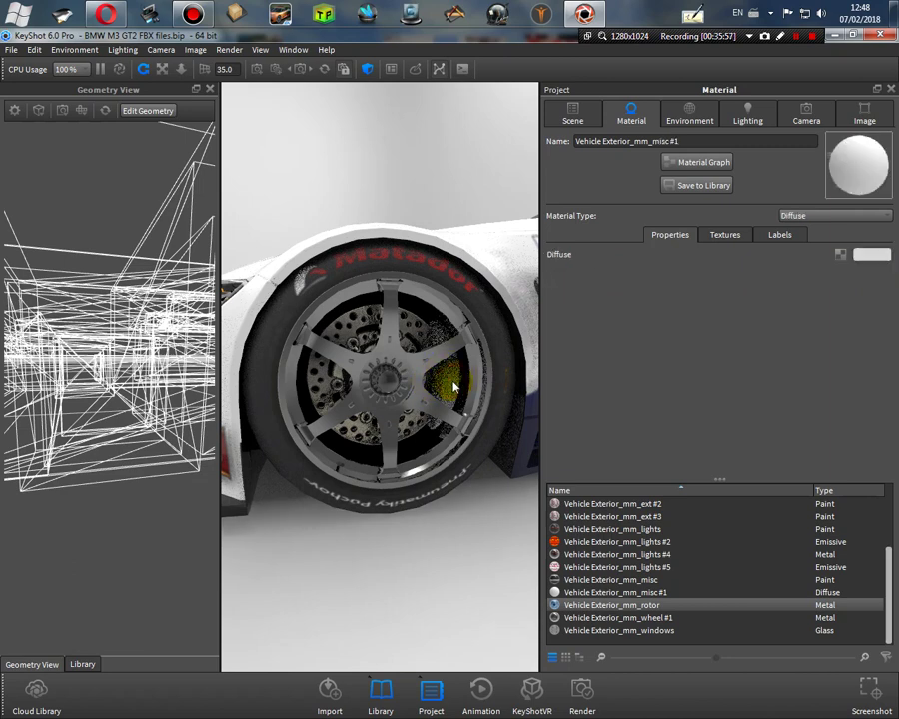
left_click(725, 233)
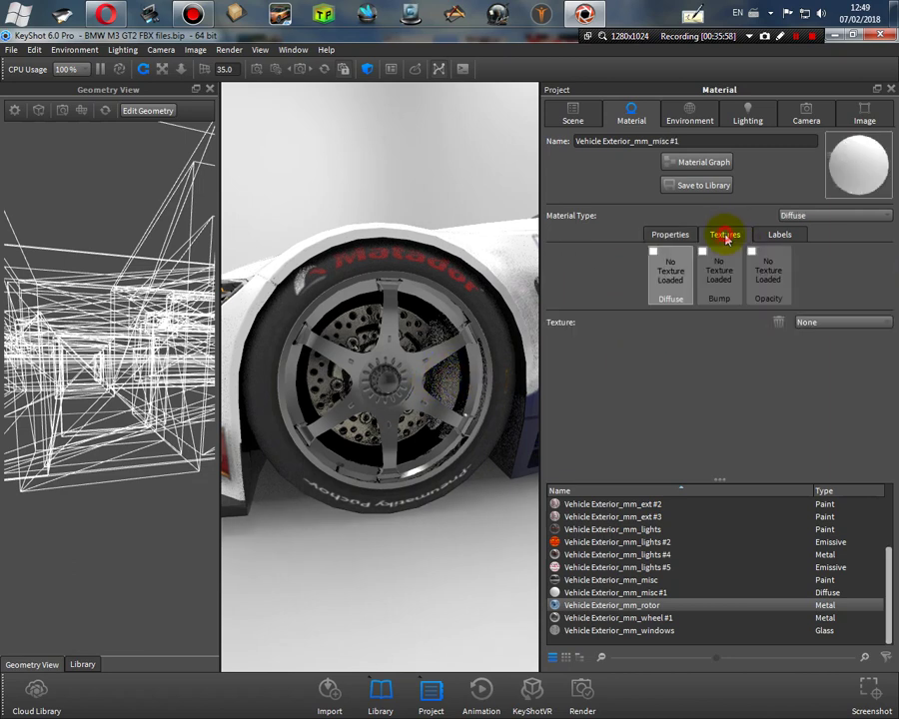
left_click(654, 256)
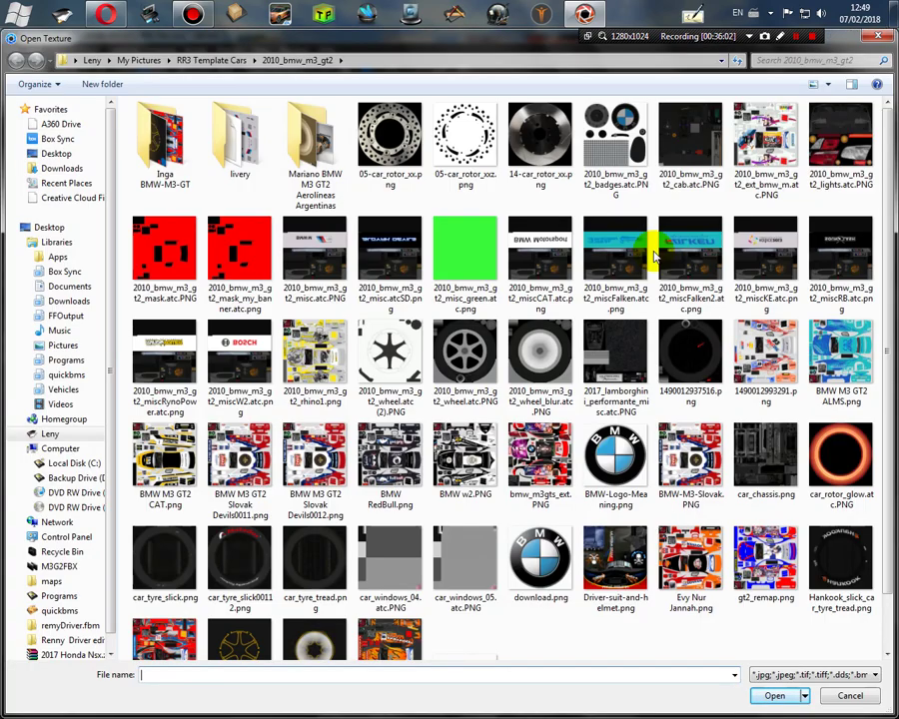
left_click(766, 255)
left_click(778, 696)
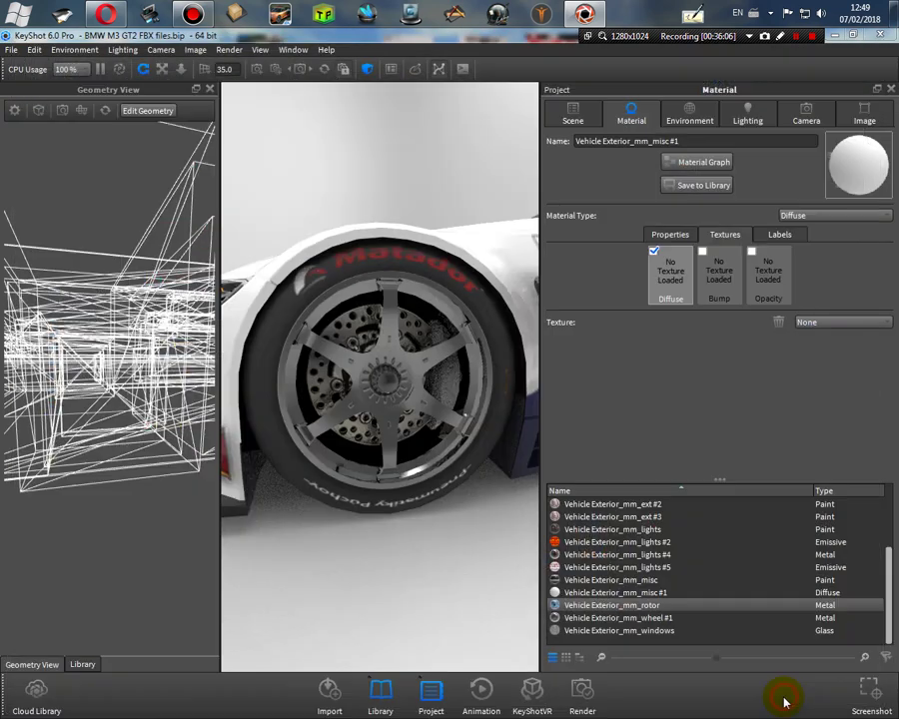
scroll(614, 459, "down", 3)
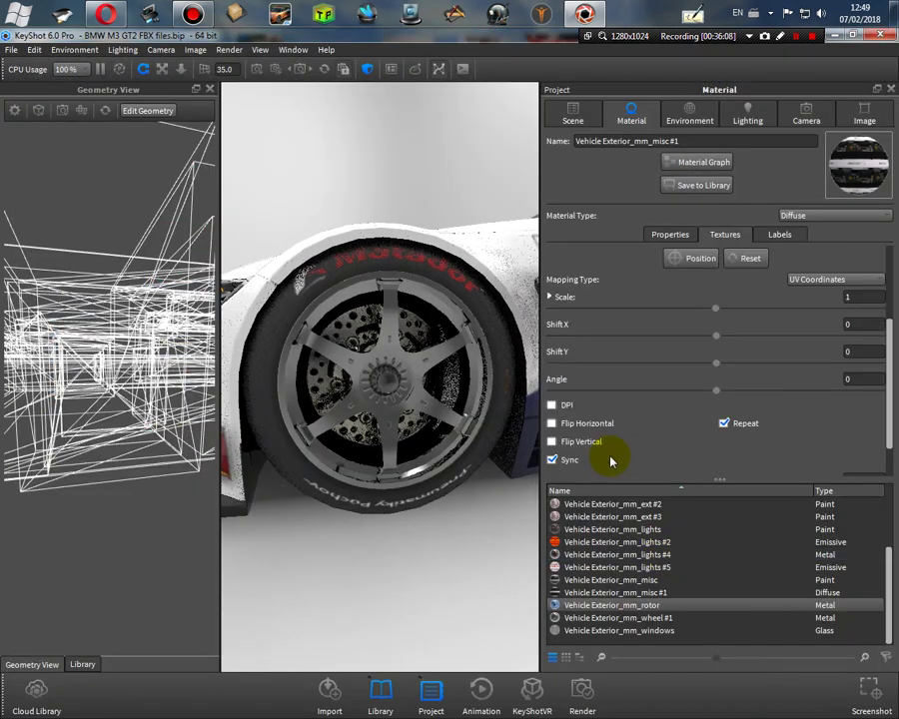
left_click(552, 396)
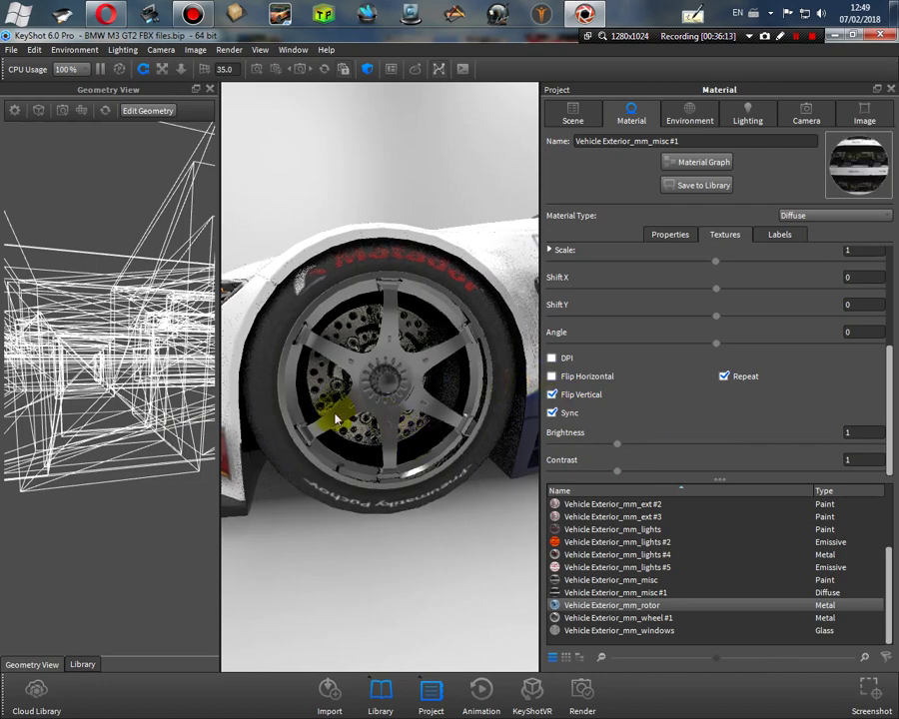
Step: Change the Vehicle Exterior_mm_misc #1 material type to Plastic and set its refraction index to 1.2
scroll(335, 428, "down", 3)
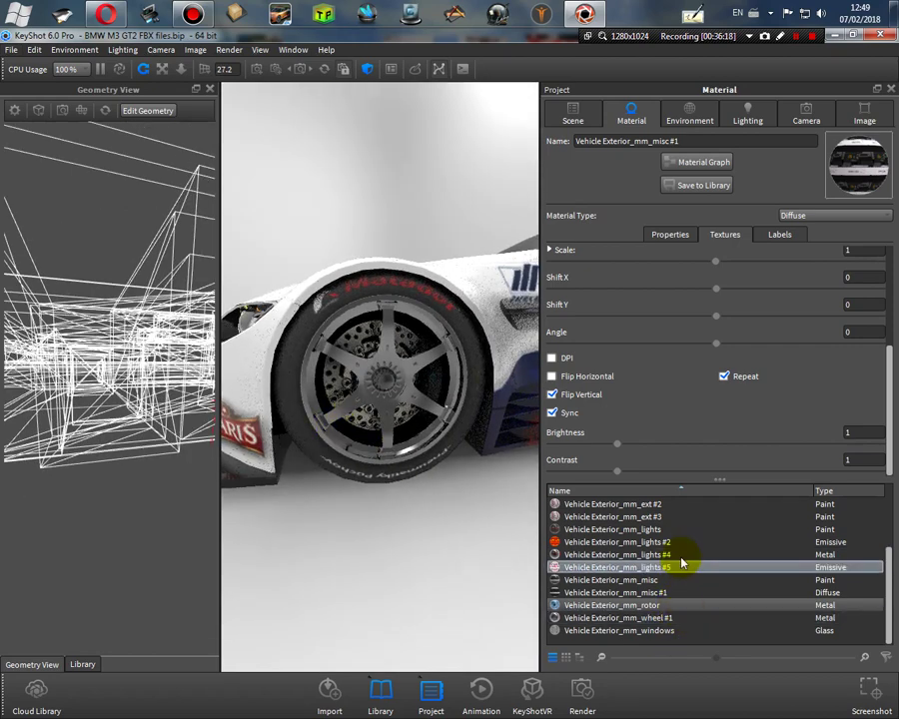
scroll(687, 521, "up", 2)
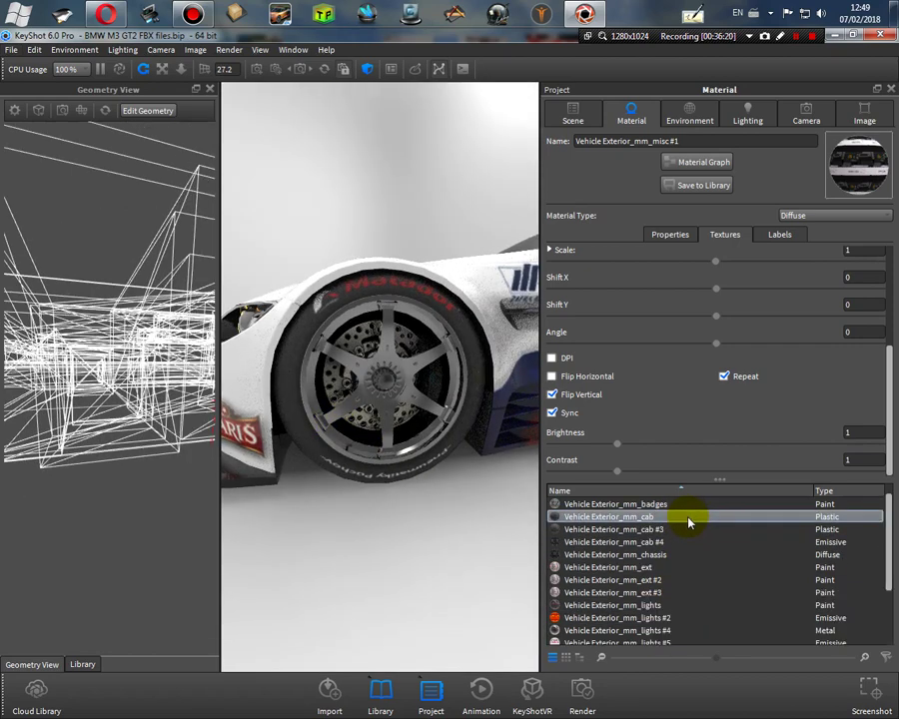
scroll(688, 526, "up", 1)
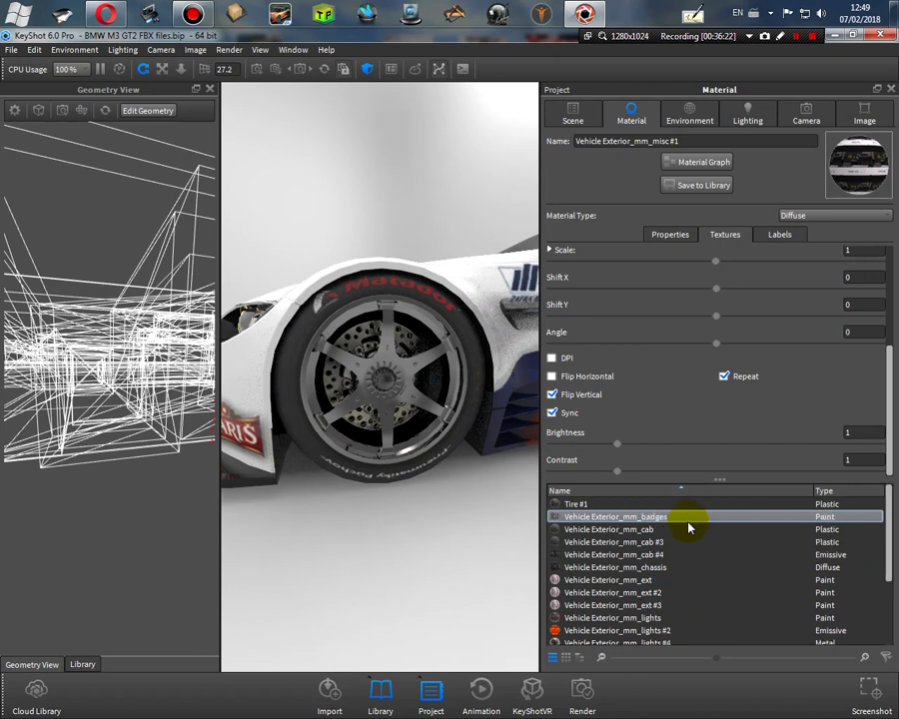
scroll(688, 526, "down", 3)
scroll(687, 526, "down", 1)
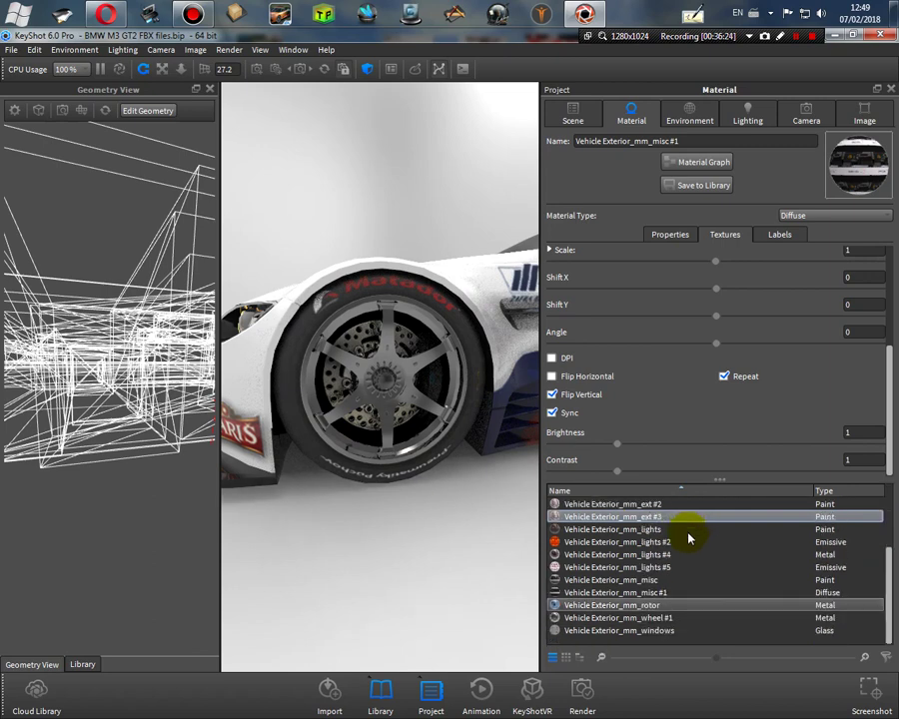
left_click(697, 597)
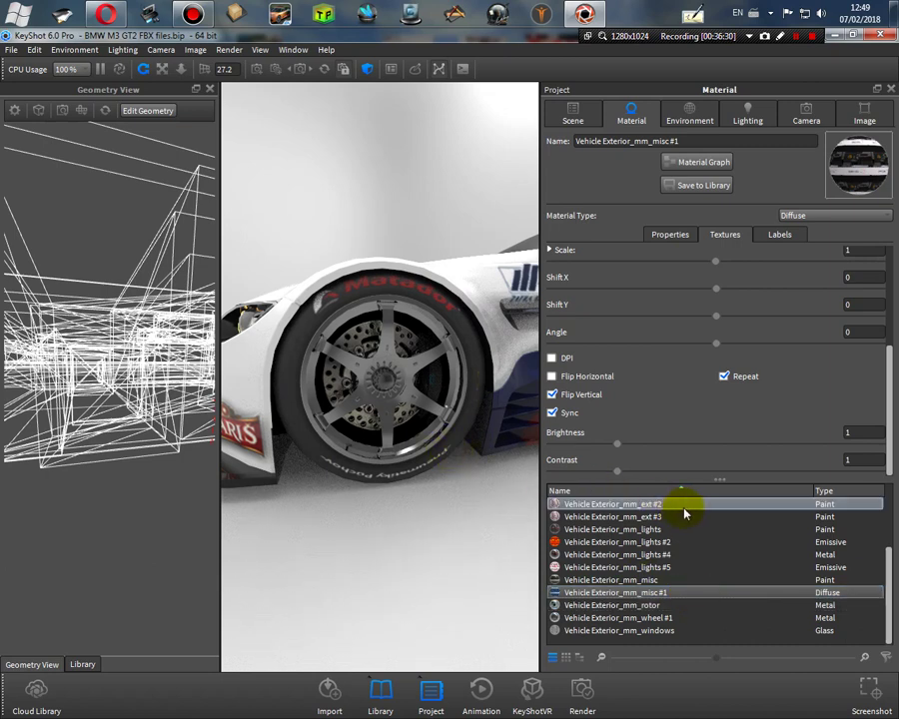
left_click(844, 214)
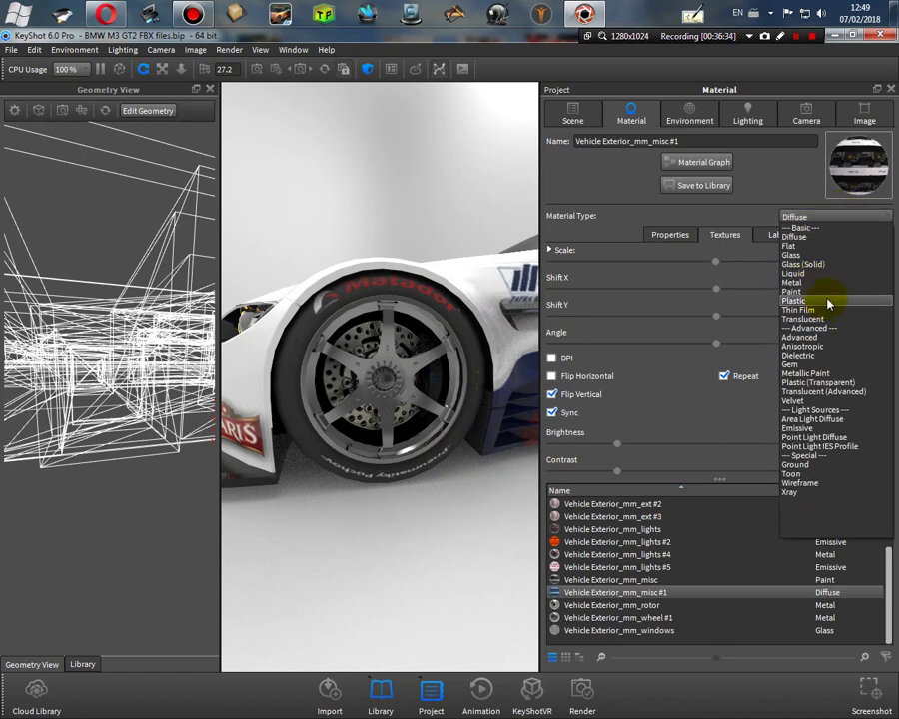
left_click(829, 292)
left_click(826, 215)
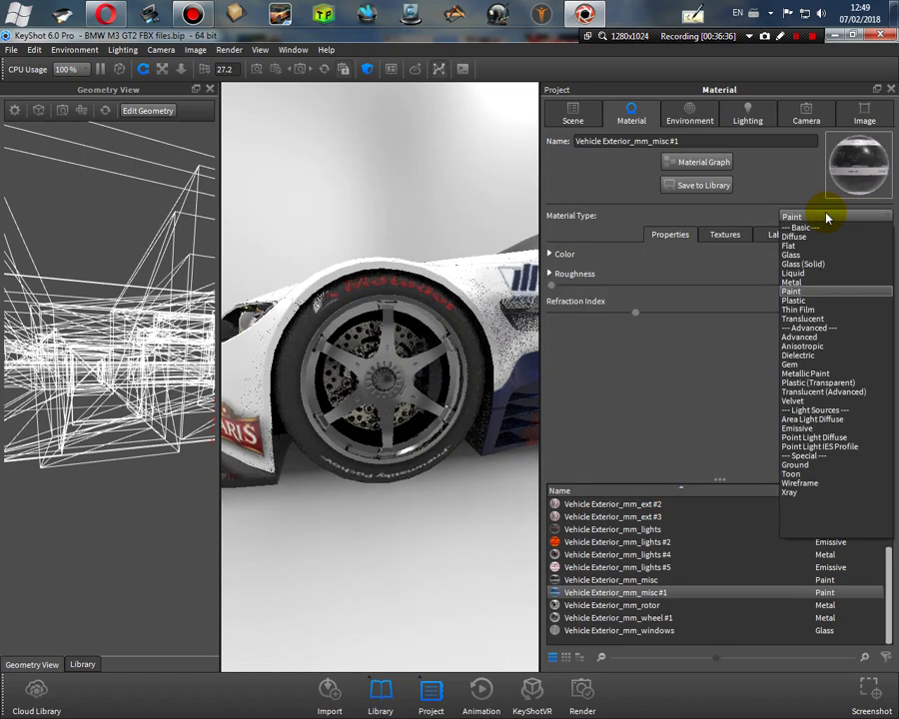
left_click(830, 299)
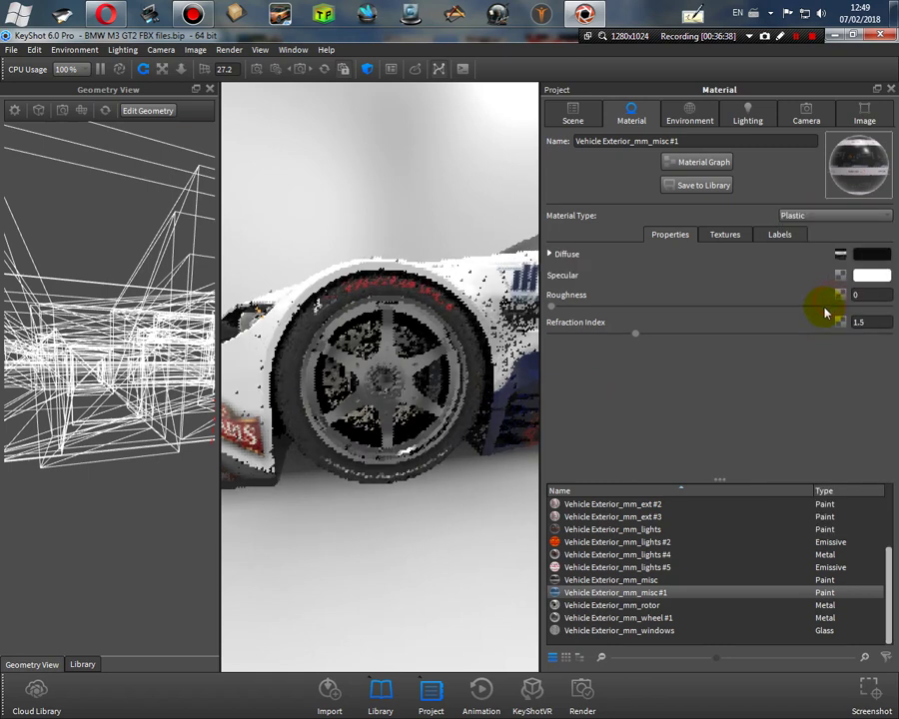
left_click(870, 321)
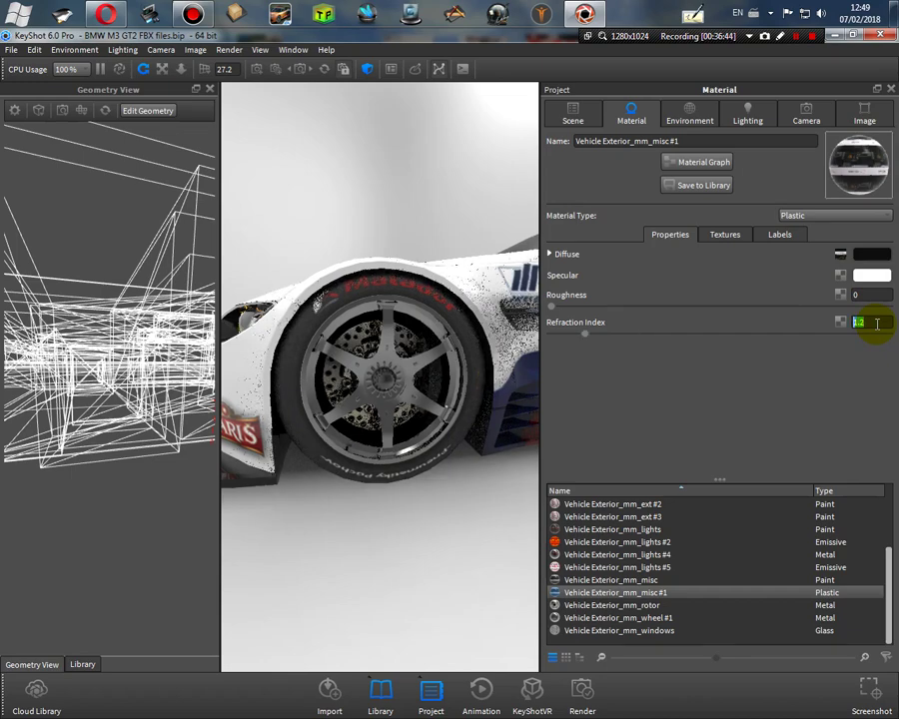
Step: Set the specular colour of the Tire #1 plastic to light grey, RGB 197, 197, 197
left_click_drag(409, 473, 519, 473)
scroll(483, 345, "up", 5)
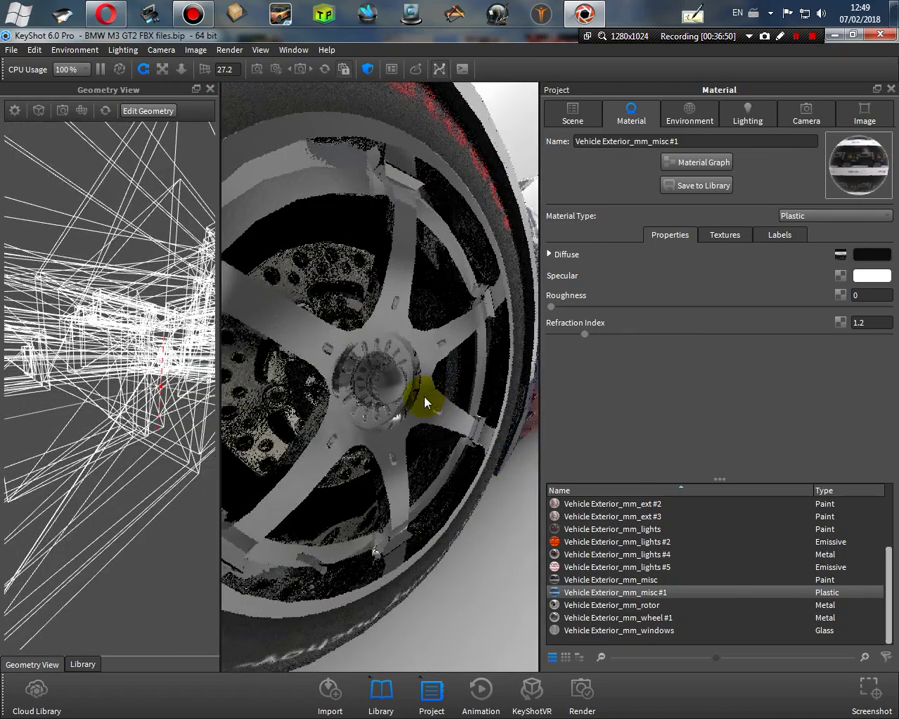
scroll(424, 402, "down", 10)
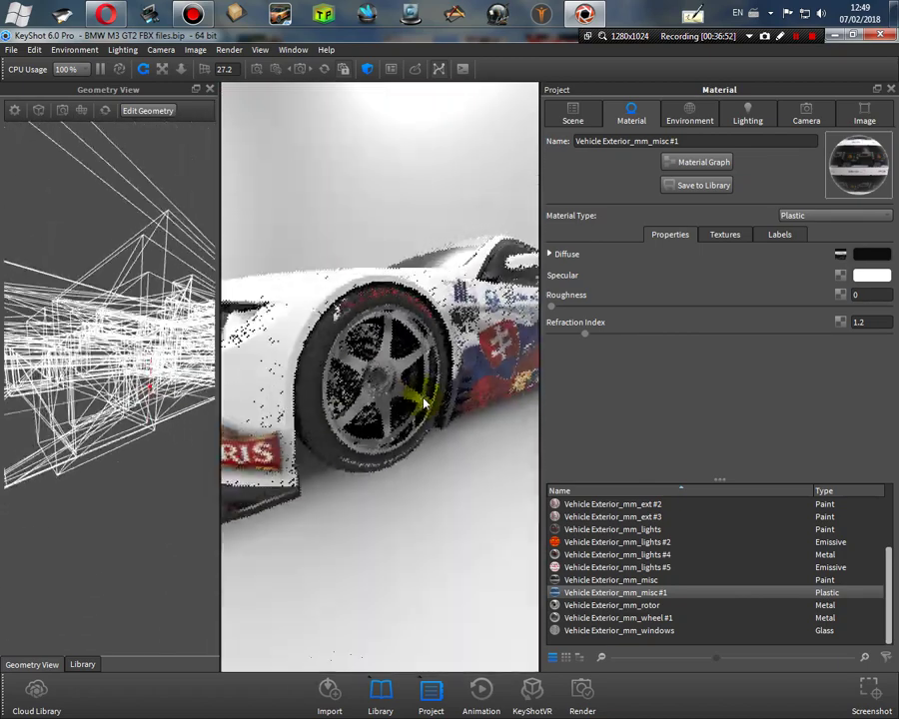
scroll(423, 405, "down", 3)
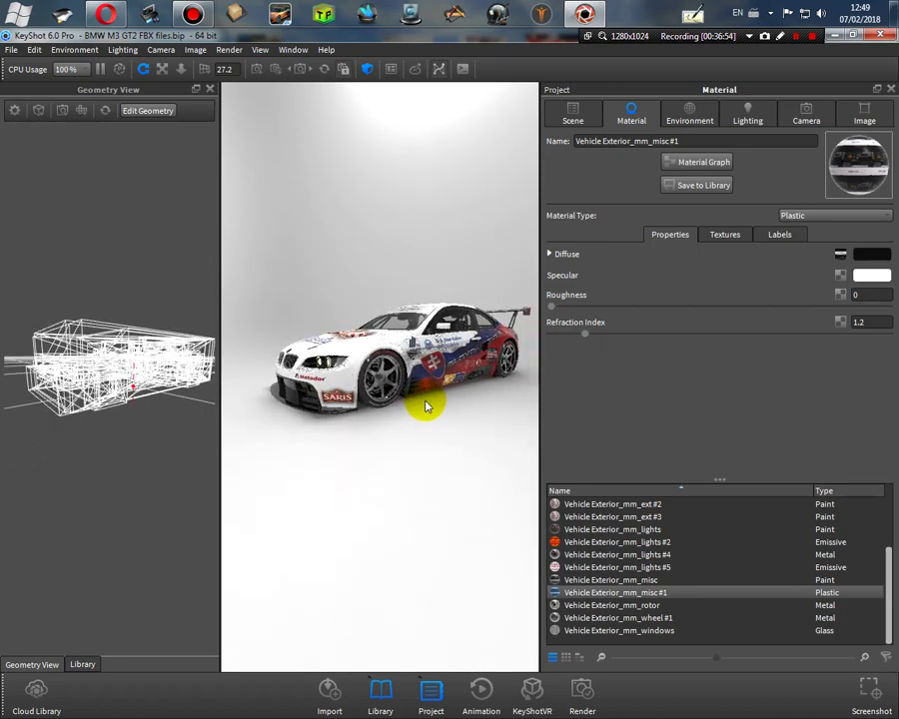
left_click_drag(393, 423, 499, 422)
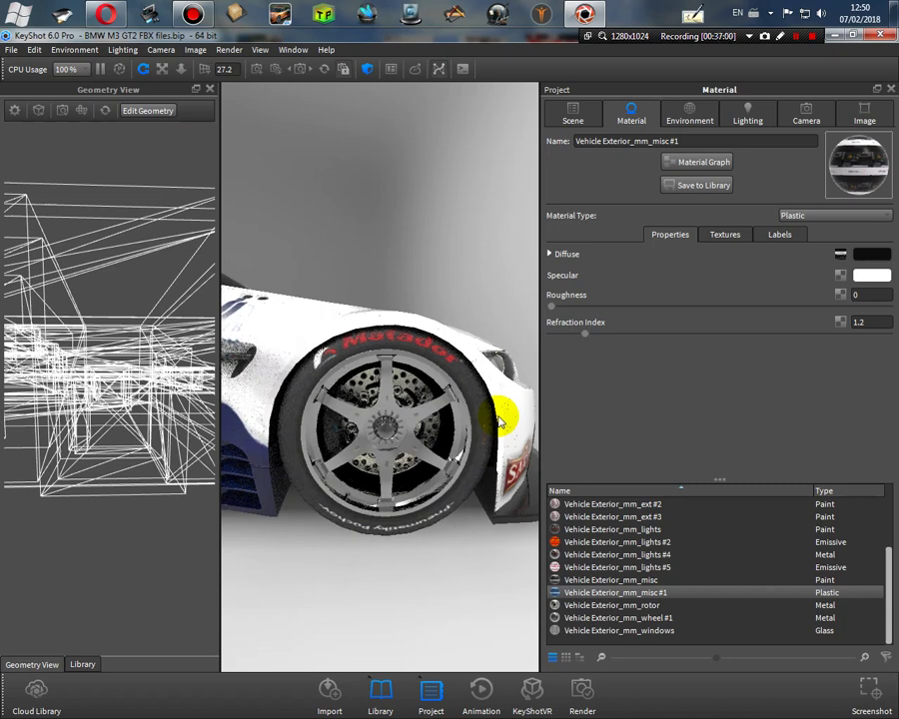
double_click(419, 352)
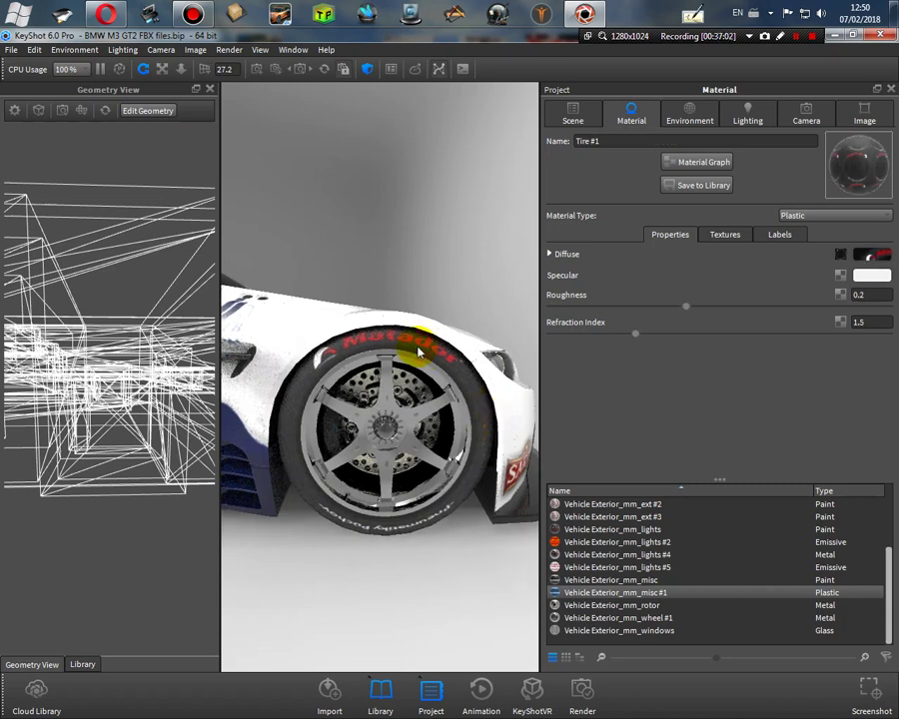
left_click(872, 278)
left_click_drag(658, 181, 632, 195)
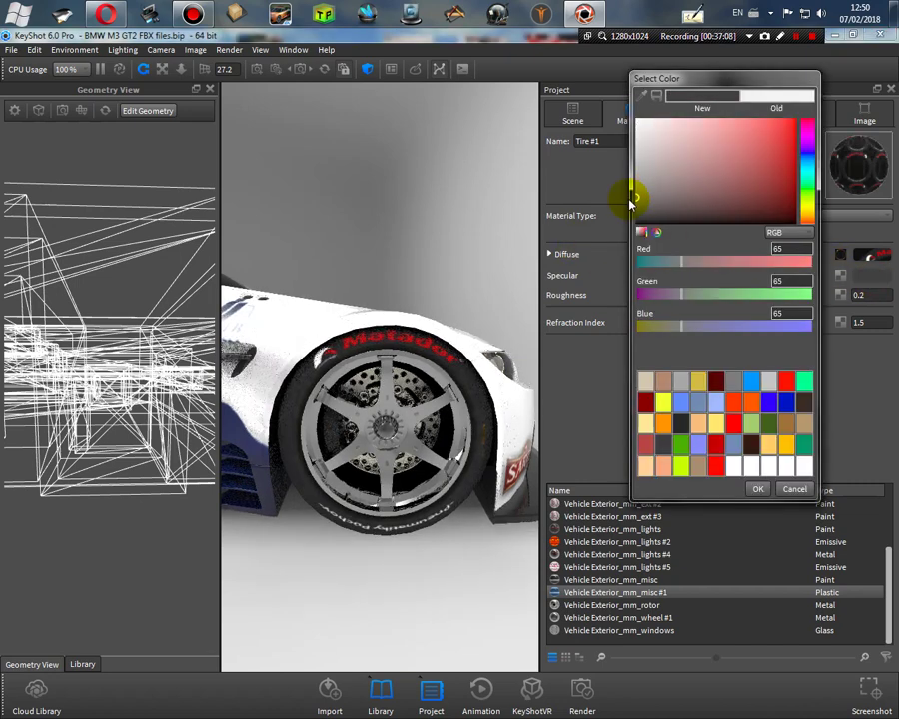
left_click_drag(632, 200, 612, 148)
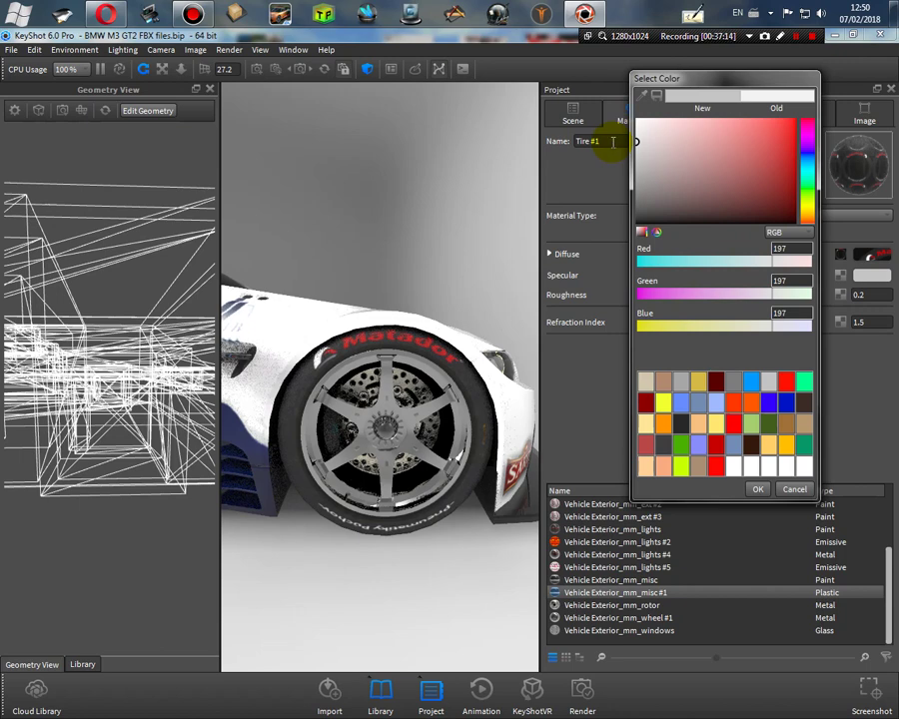
left_click(757, 490)
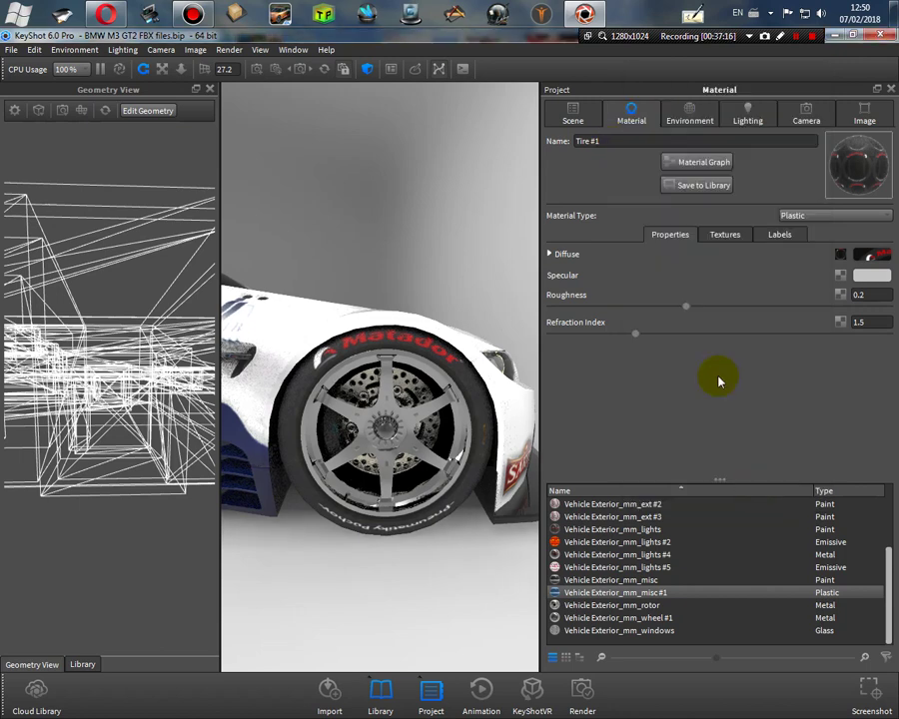
Step: Try car_tyre_slick00112.png as the specular texture of the Tire #1 material
left_click(728, 235)
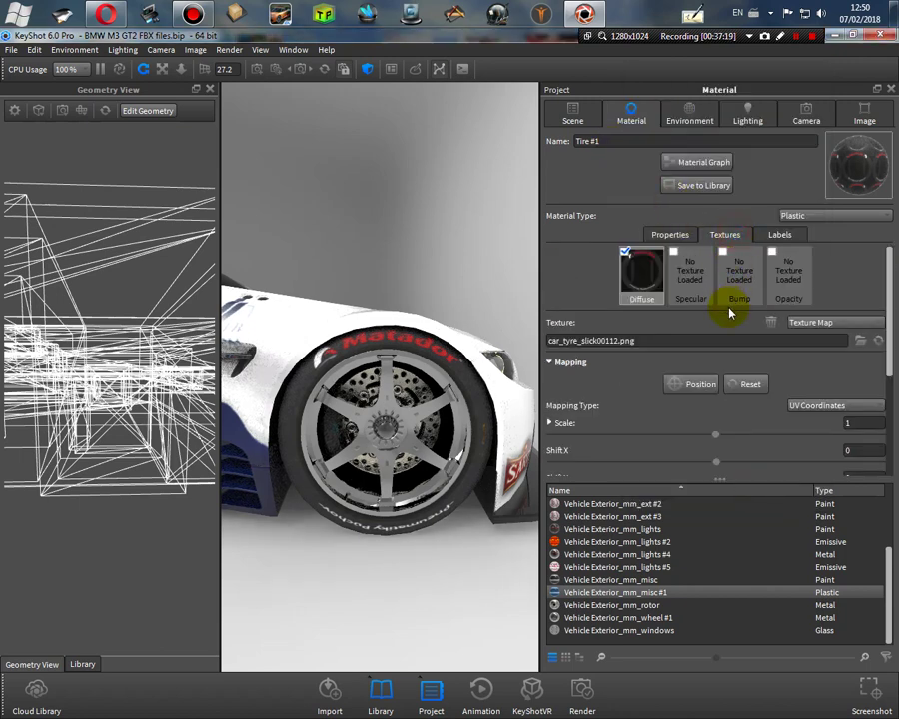
left_click(674, 253)
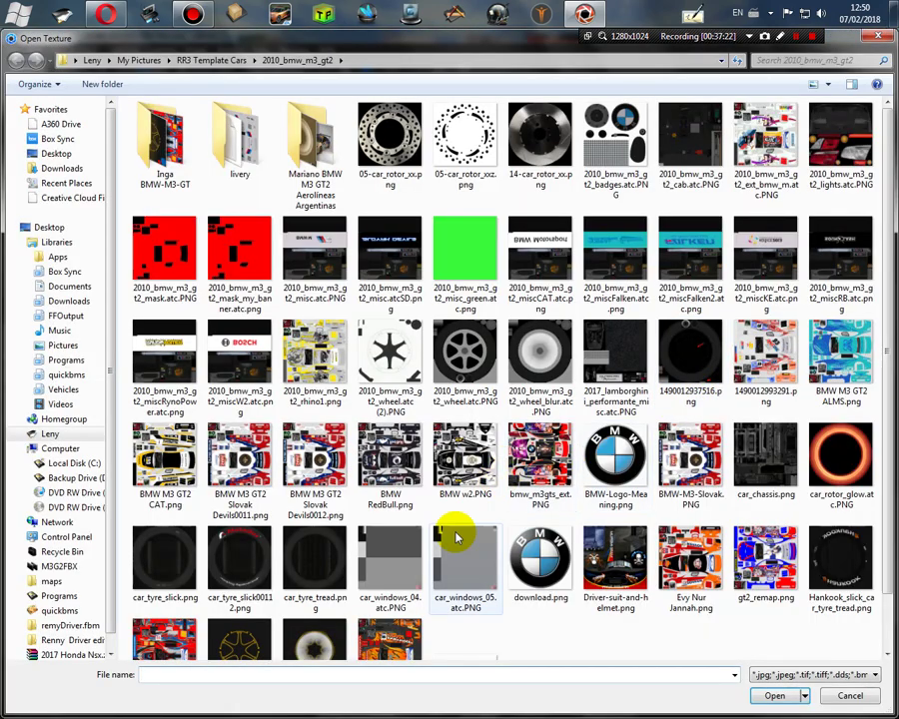
left_click(244, 560)
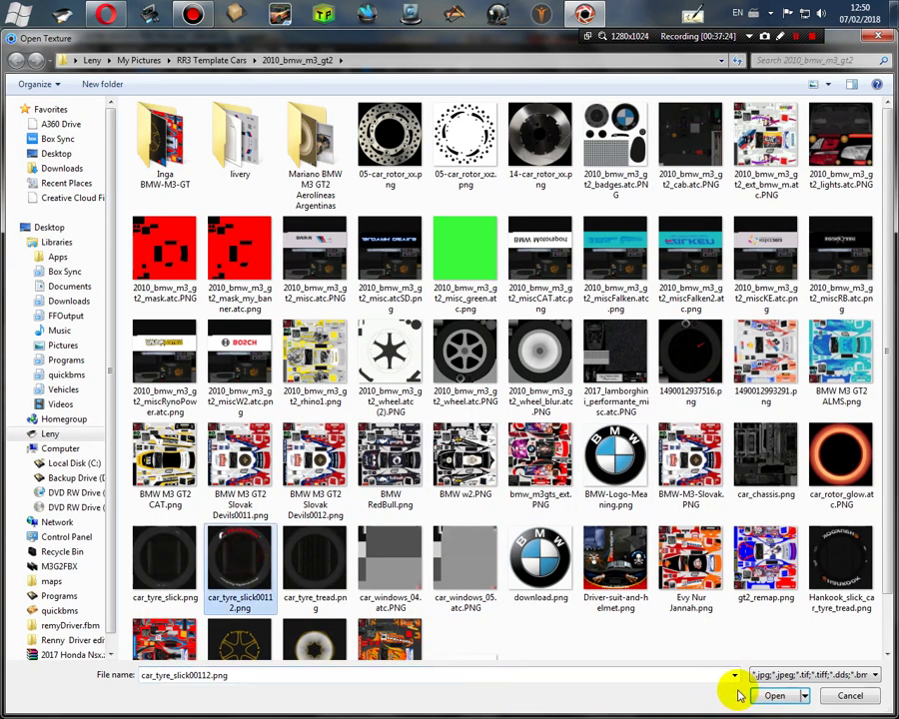
left_click(774, 696)
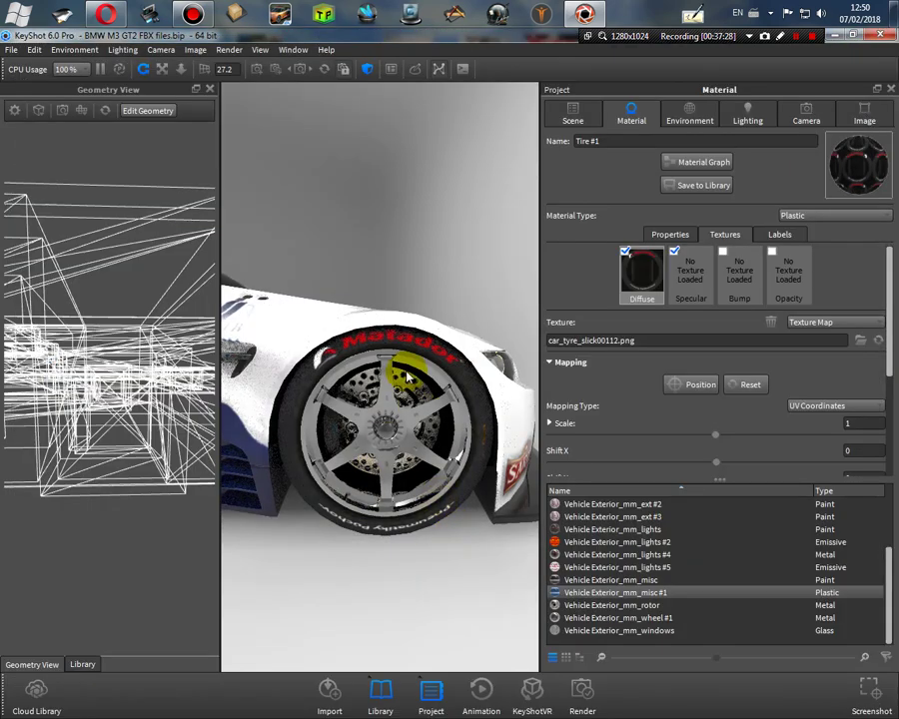
Step: Examine the front tires up close from both sides of the car to judge the specular texture
scroll(408, 373, "up", 5)
scroll(421, 367, "down", 3)
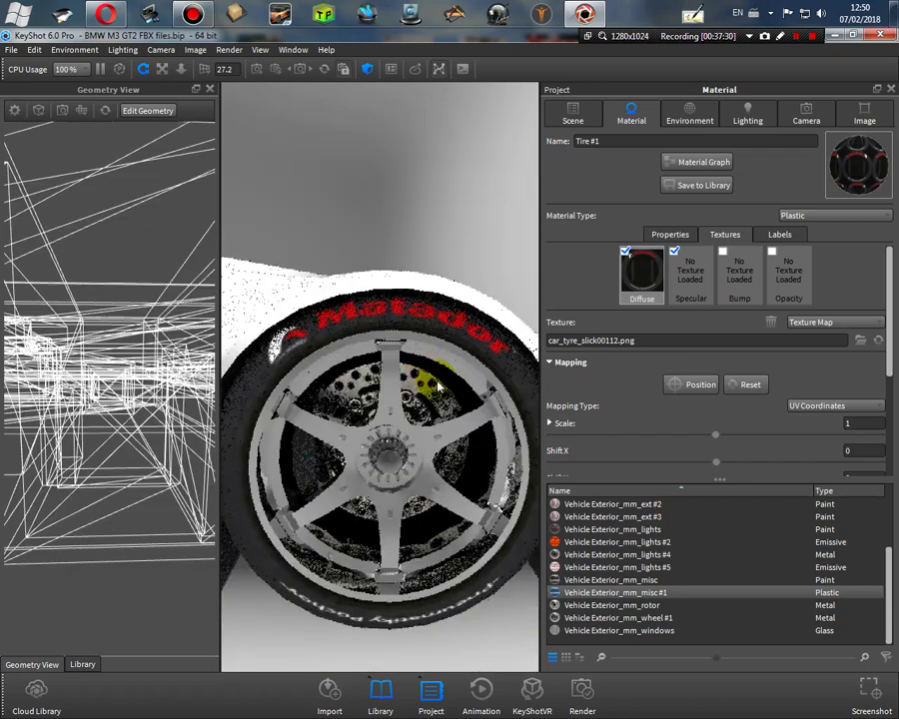
scroll(439, 385, "down", 5)
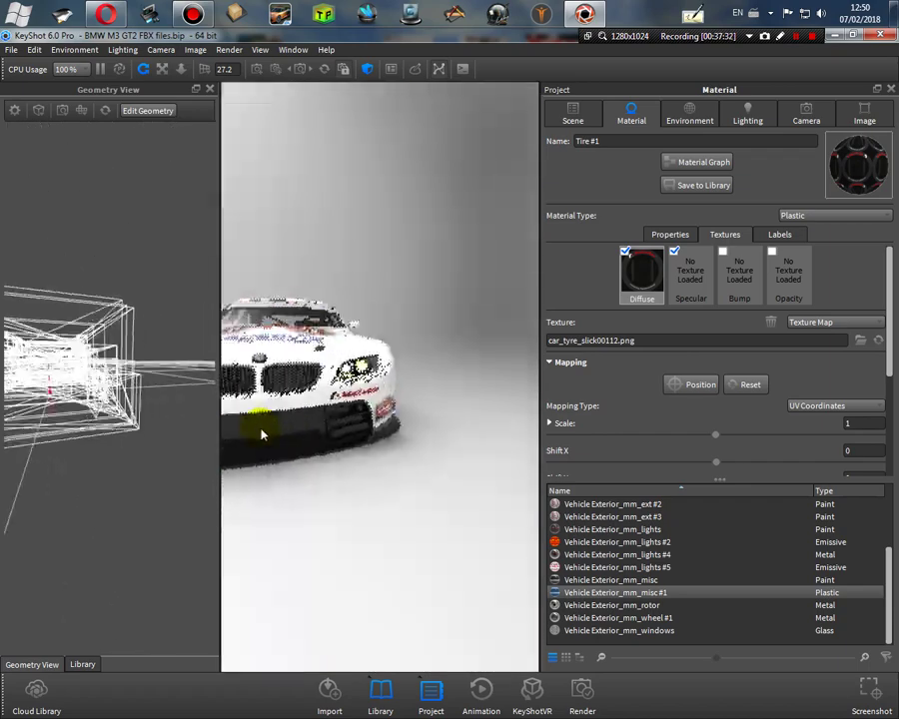
left_click_drag(263, 434, 360, 415)
scroll(397, 370, "up", 4)
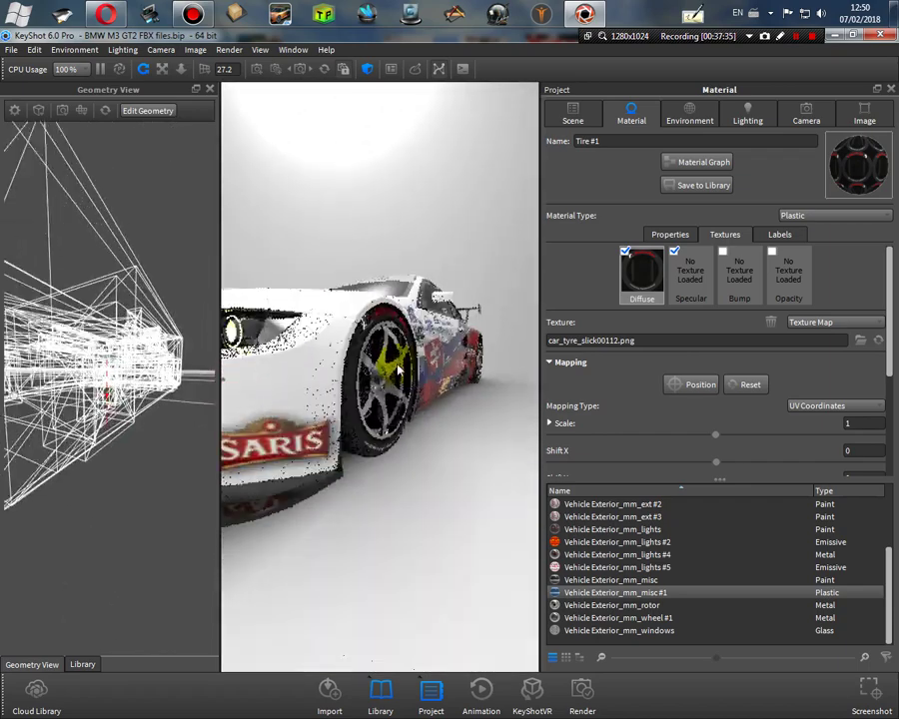
scroll(397, 369, "up", 3)
left_click_drag(357, 288, 372, 356)
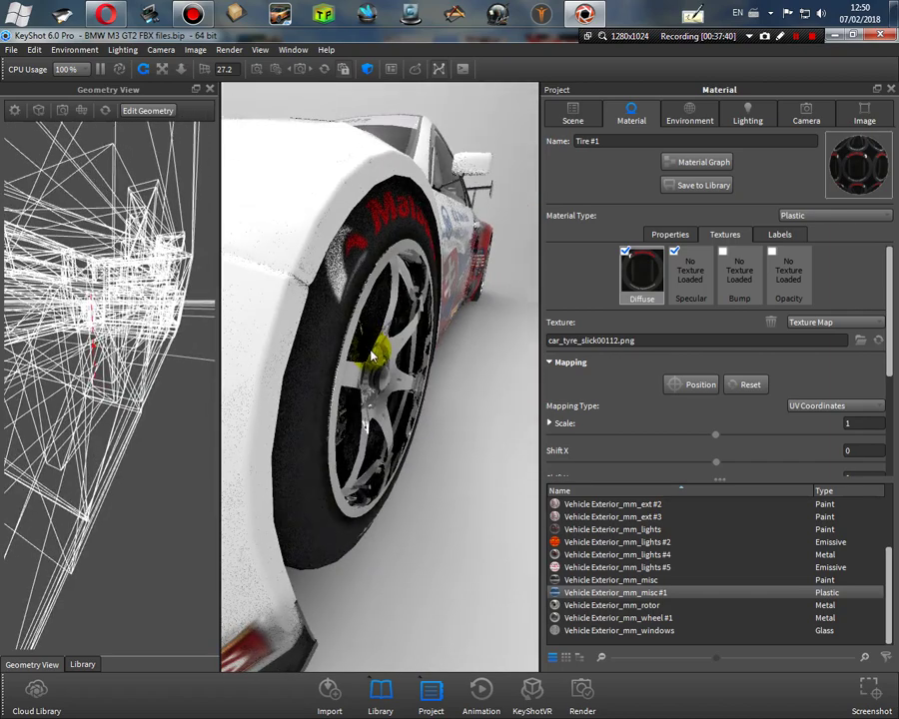
scroll(371, 357, "down", 4)
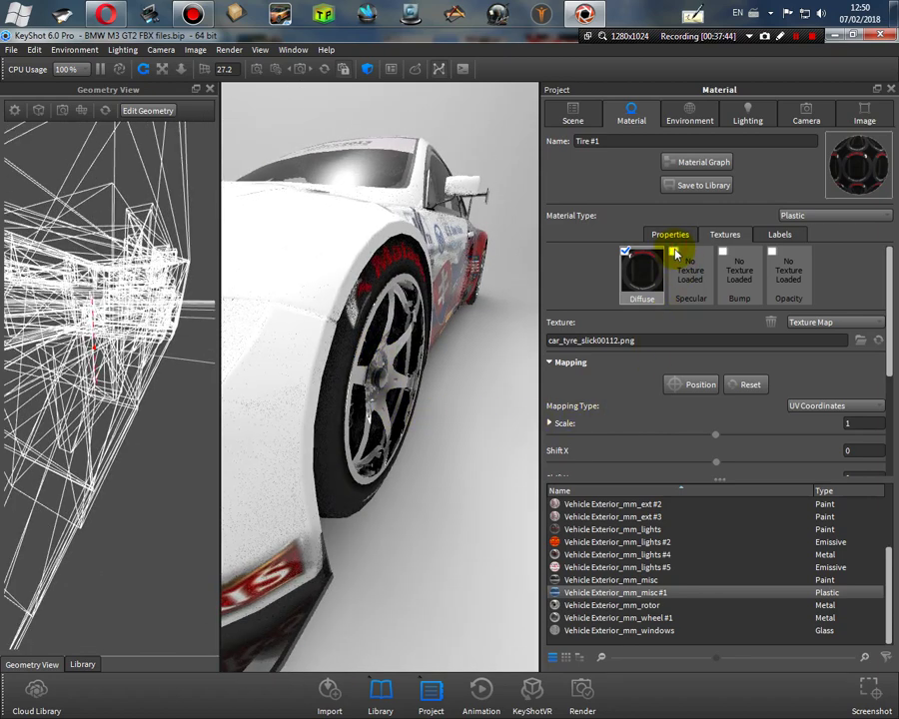
Step: Light the scene with the Overhead Array 2k environment from the Studio overhead panels, and frame the whole car from the front
left_click_drag(424, 485, 424, 399)
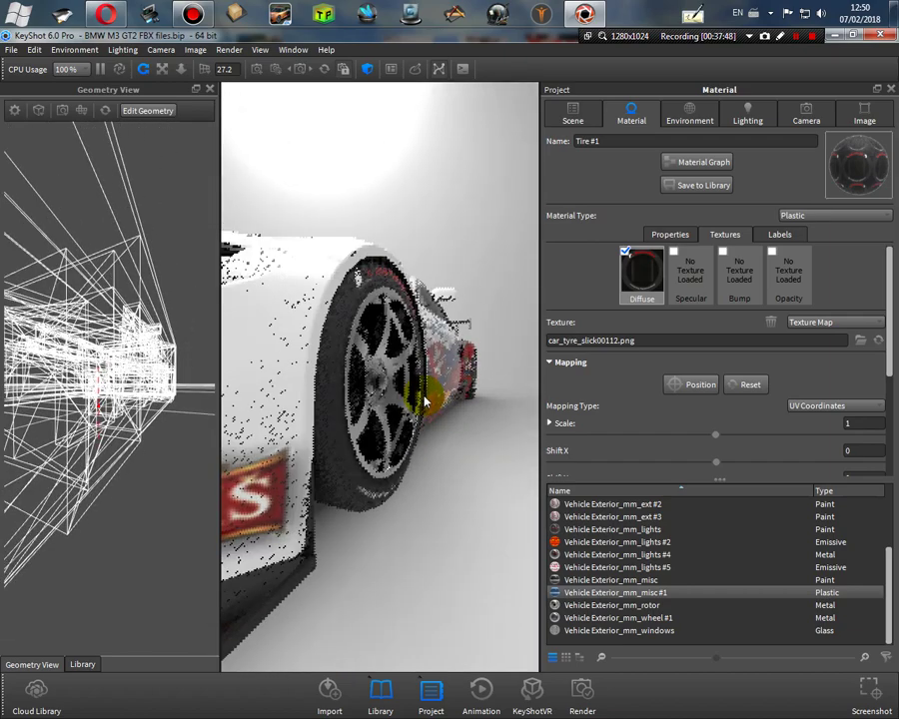
scroll(424, 399, "down", 5)
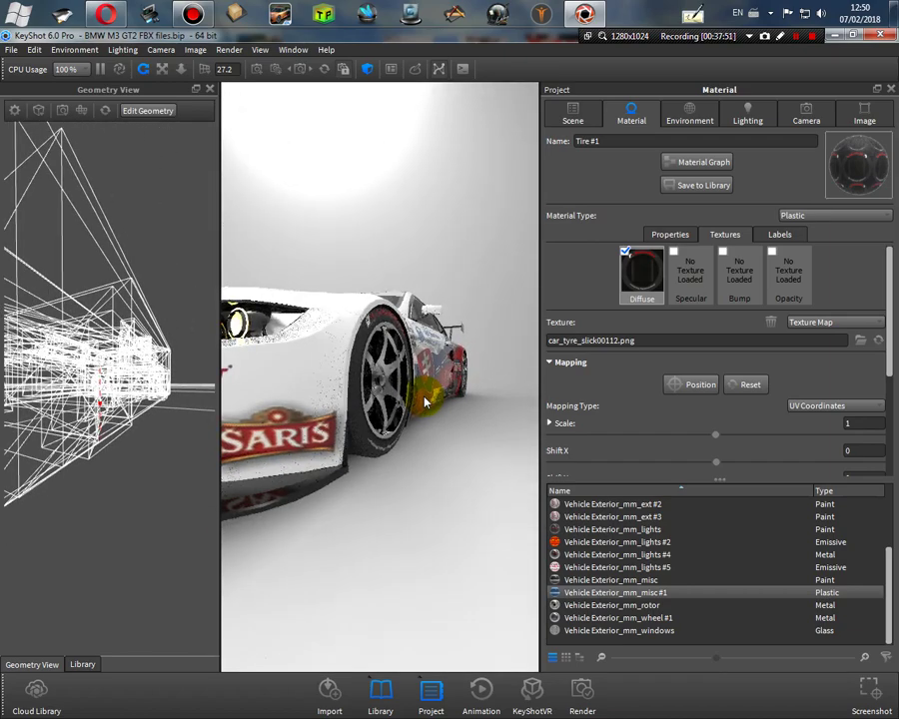
scroll(424, 402, "down", 5)
left_click_drag(415, 418, 350, 469)
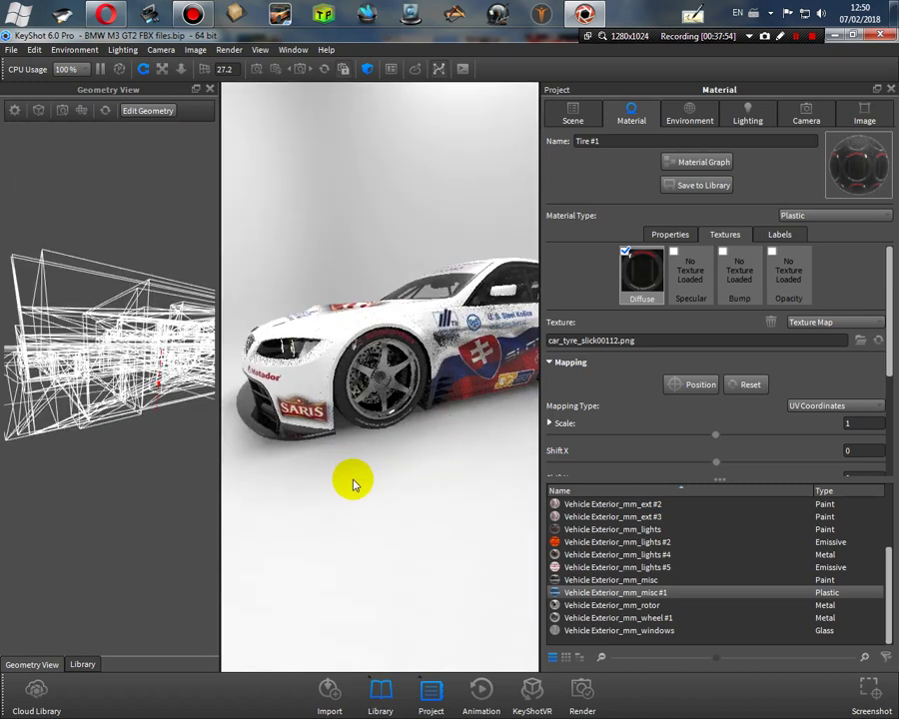
left_click(210, 90)
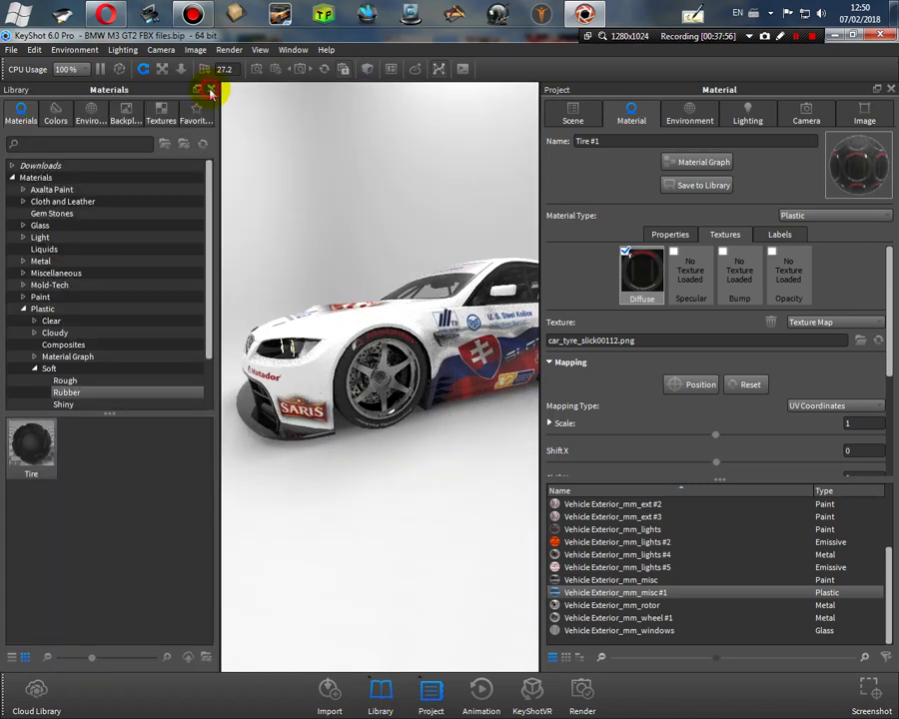
left_click(91, 112)
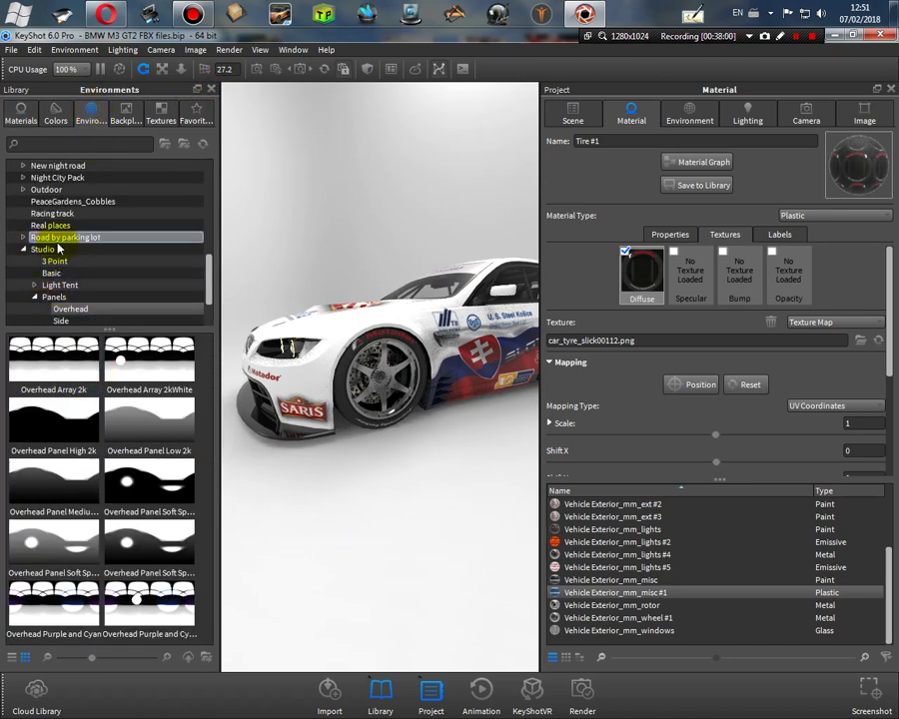
left_click(62, 311)
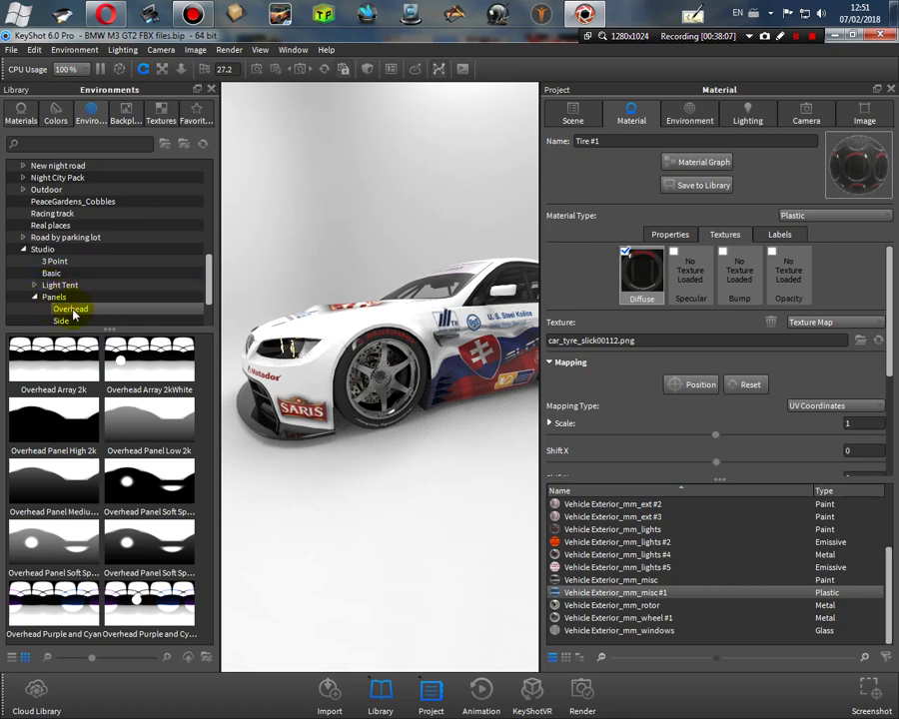
left_click_drag(60, 360, 464, 419)
scroll(379, 434, "down", 5)
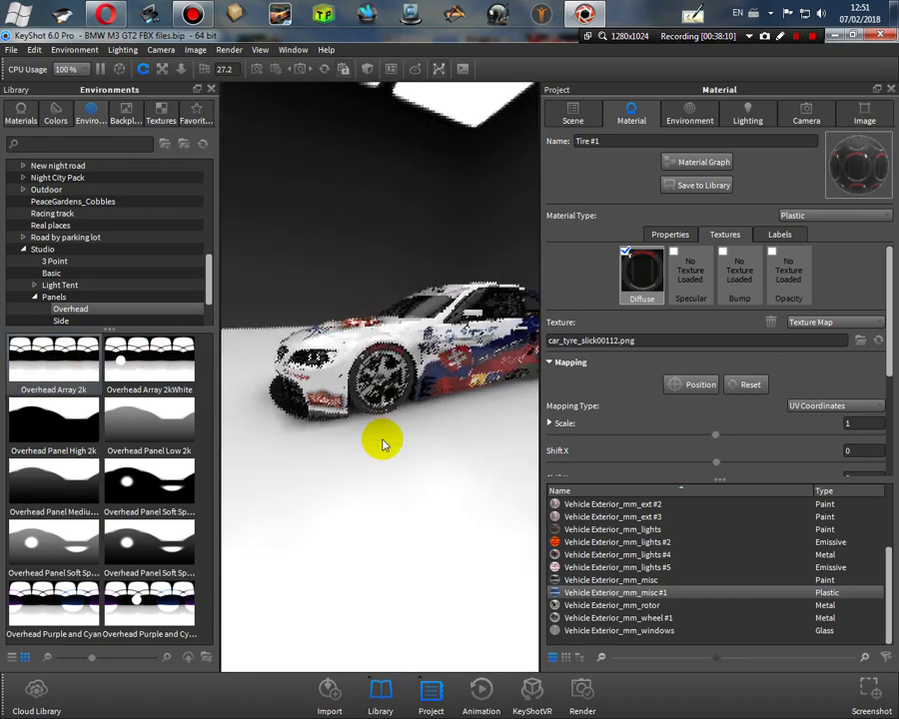
left_click_drag(340, 445, 396, 451)
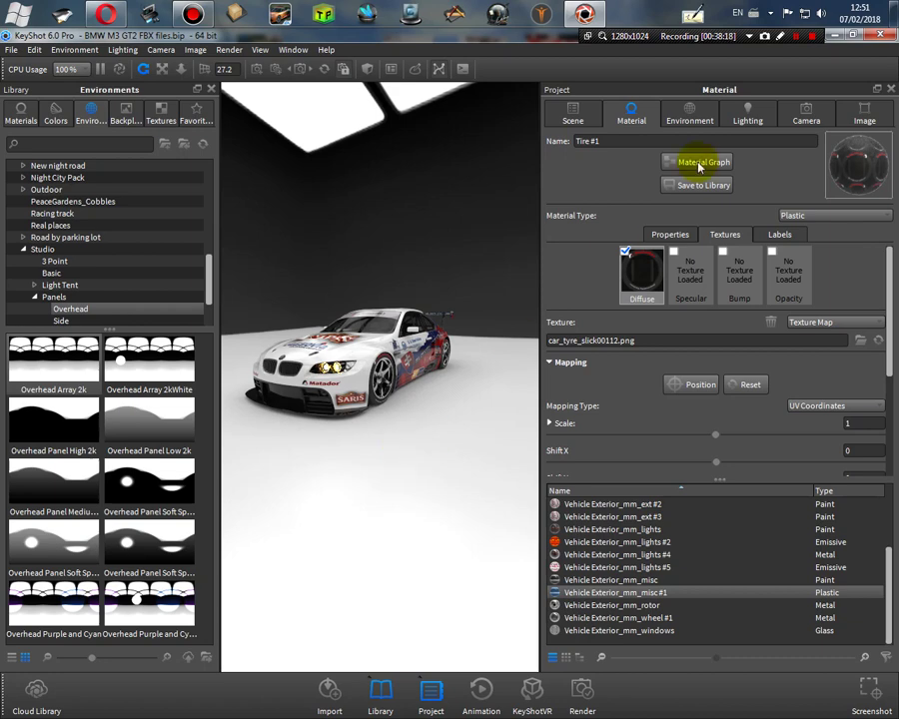
Step: Set the image resolution to the 1920 x 1080 landscape preset and close the library to enlarge the view
left_click(874, 114)
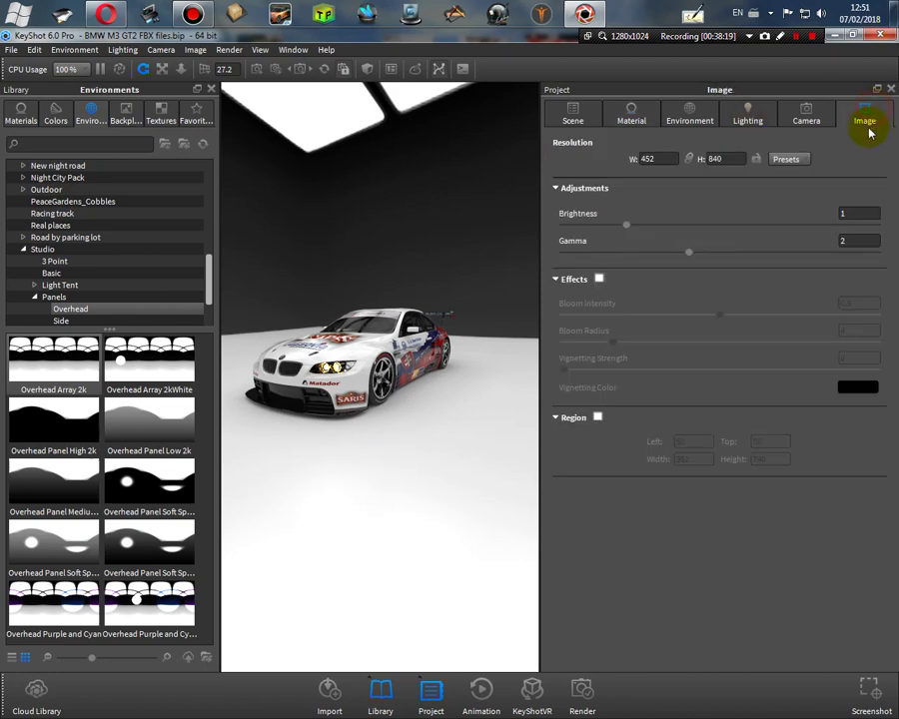
left_click(794, 161)
mouse_move(821, 183)
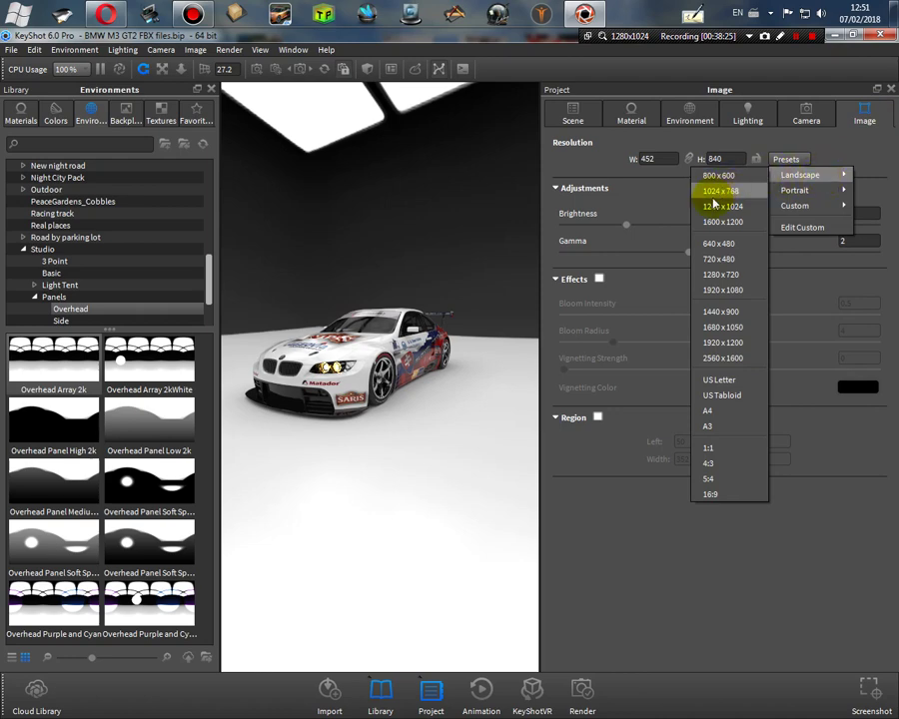
left_click(741, 290)
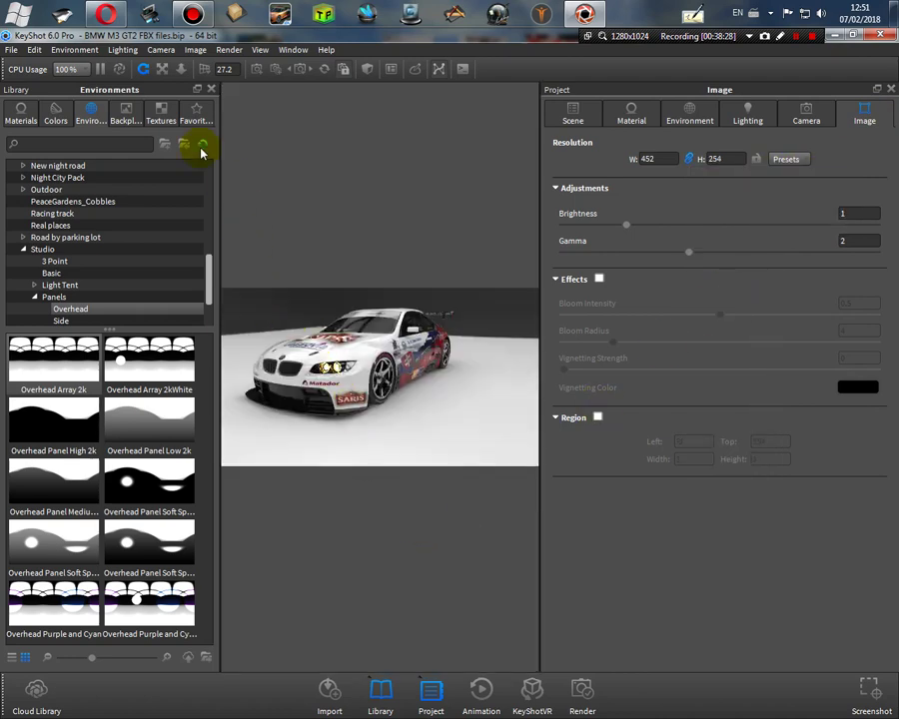
left_click(210, 89)
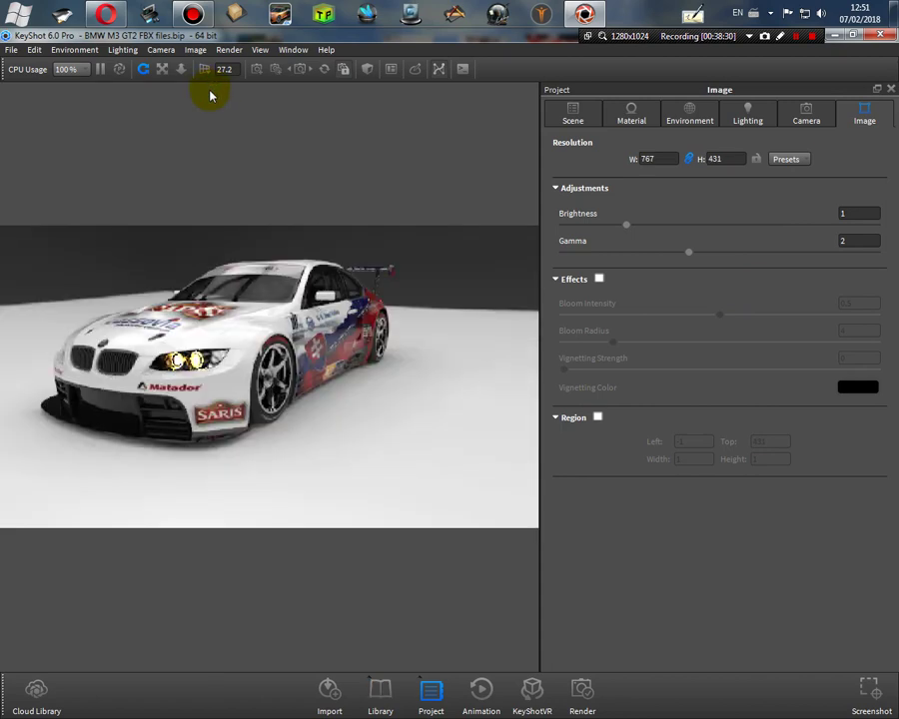
Step: Turn on ground reflections and ground flattening for the environment, and view the front wheel area up close
left_click(686, 119)
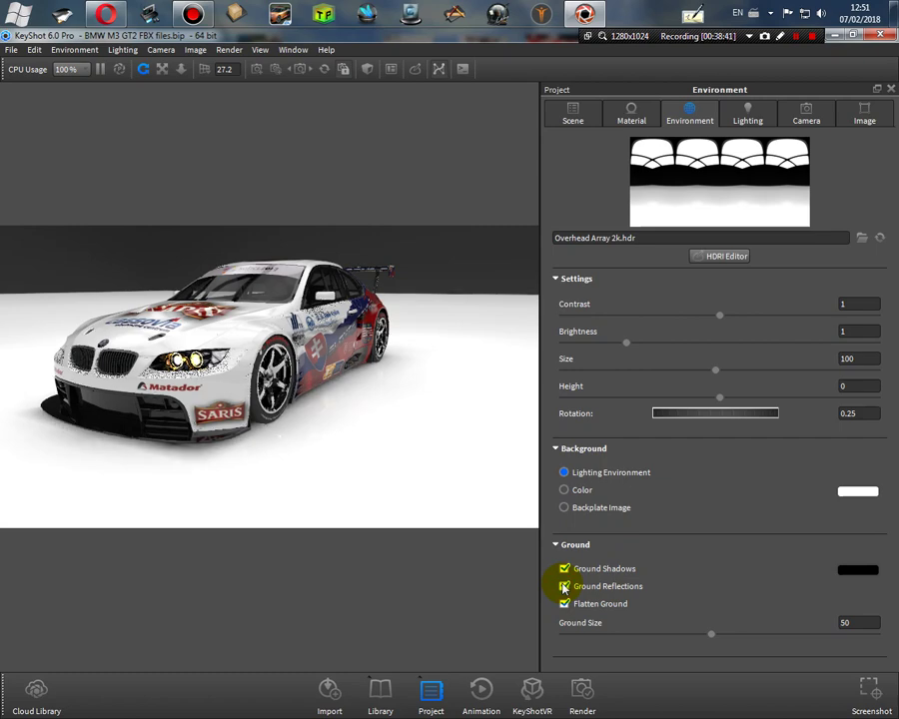
left_click(575, 112)
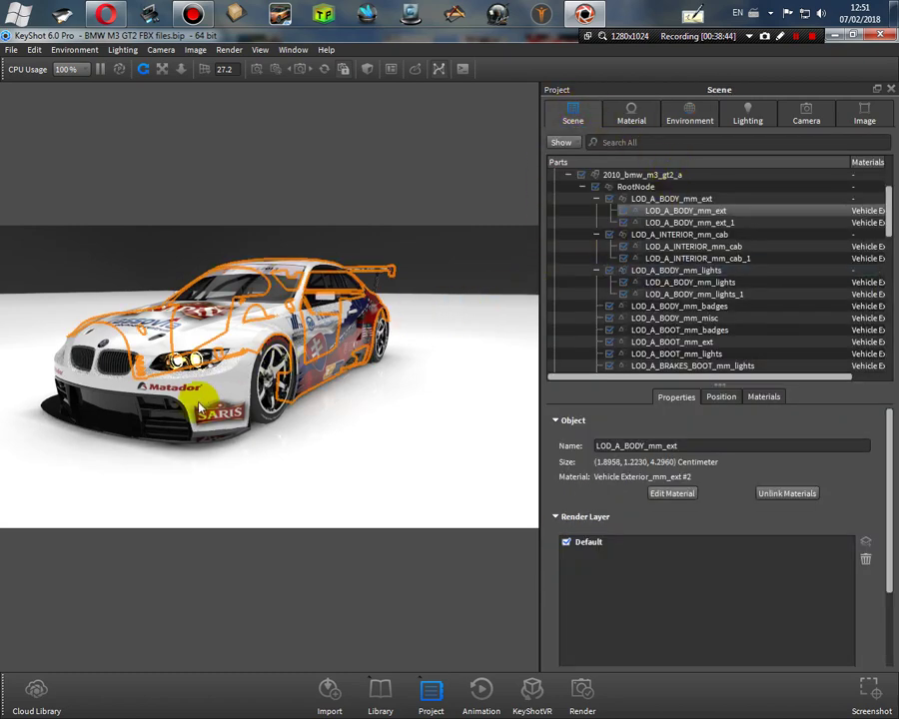
scroll(199, 408, "up", 8)
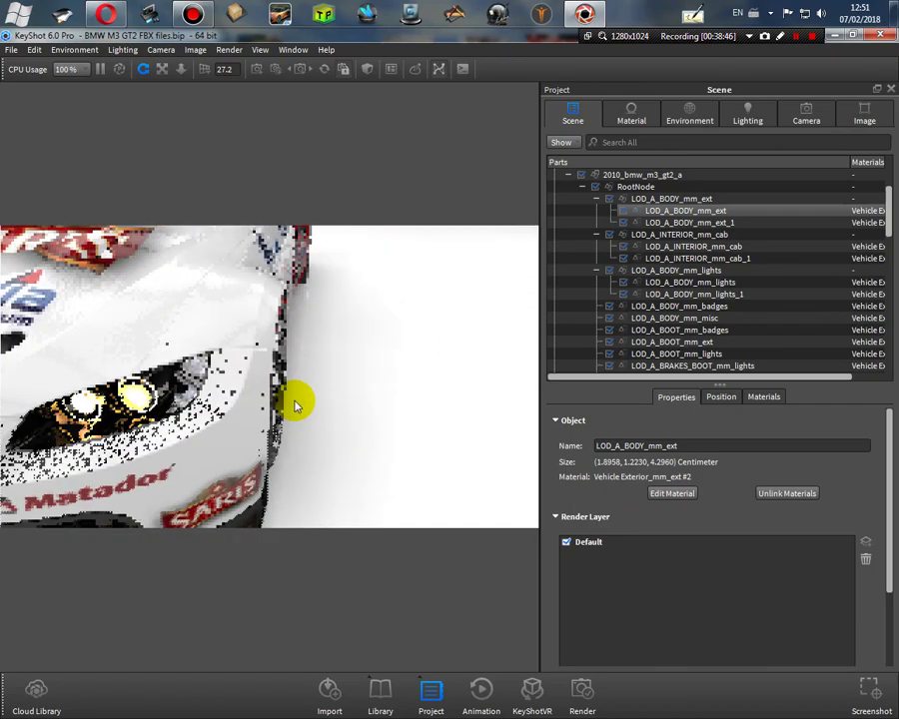
mouse_move(377, 422)
left_mouse_down()
mouse_move(298, 382)
mouse_move(288, 391)
left_mouse_up()
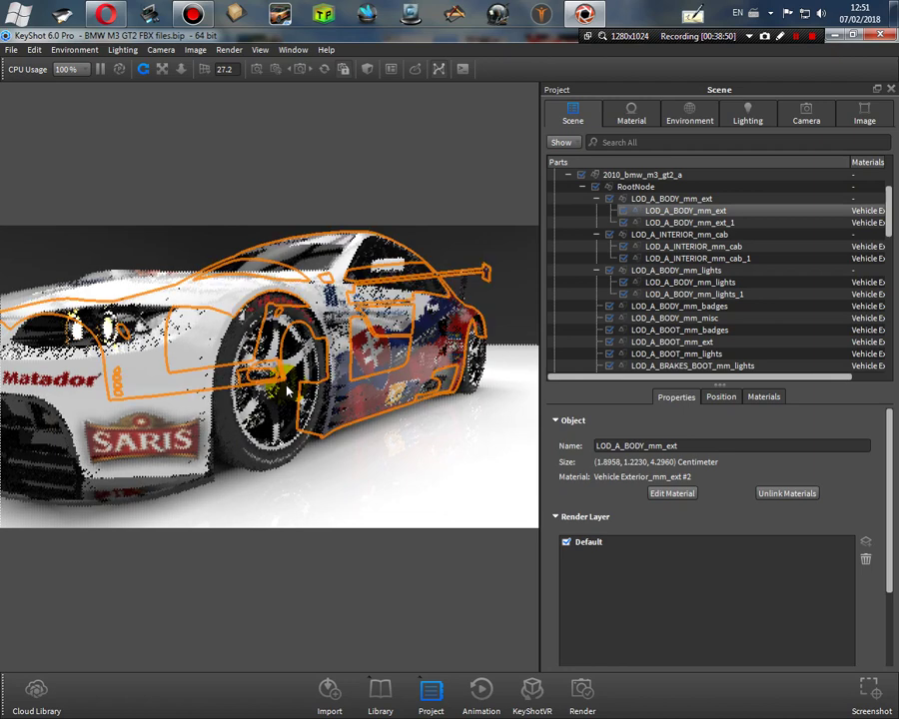
Step: Check the Wheels model by toggling its visibility, and collapse Wheels and 2010_bmw_m3_gt2_a in the scene tree
left_click(696, 112)
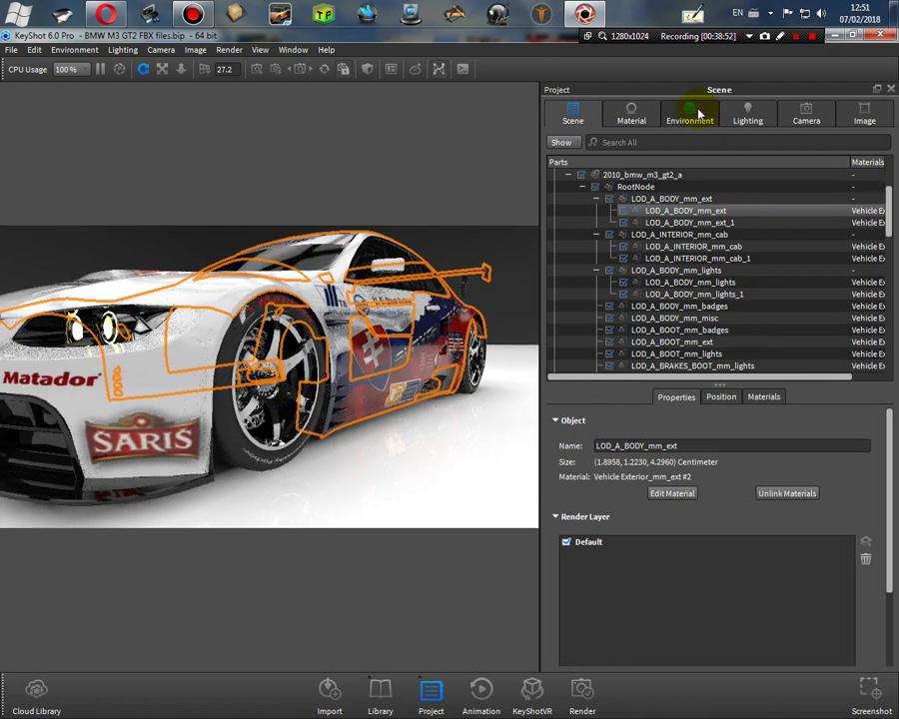
left_click(583, 187)
left_click(583, 187)
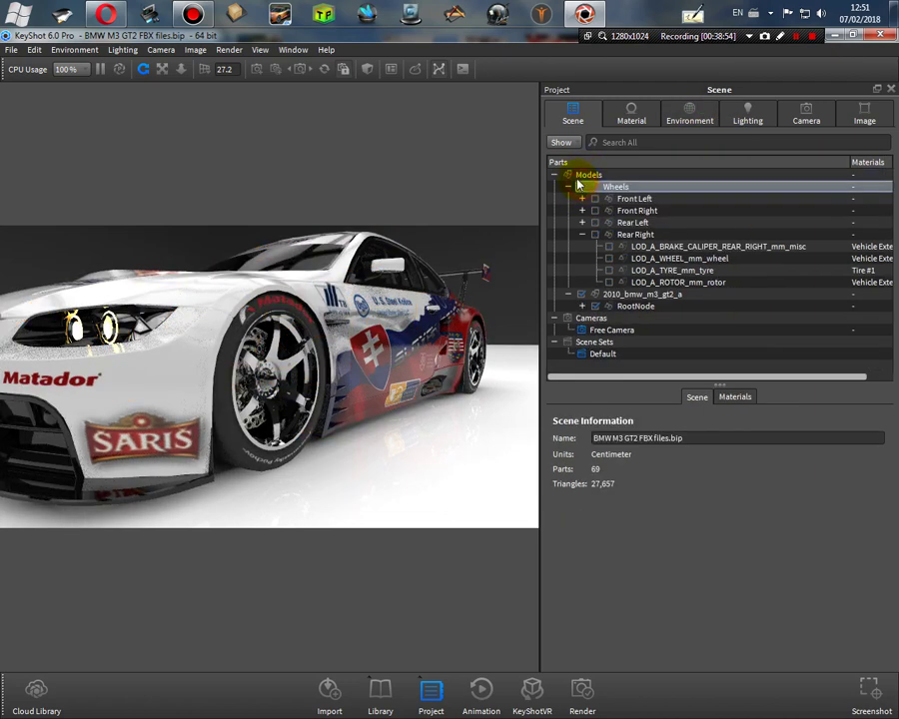
left_click(590, 188)
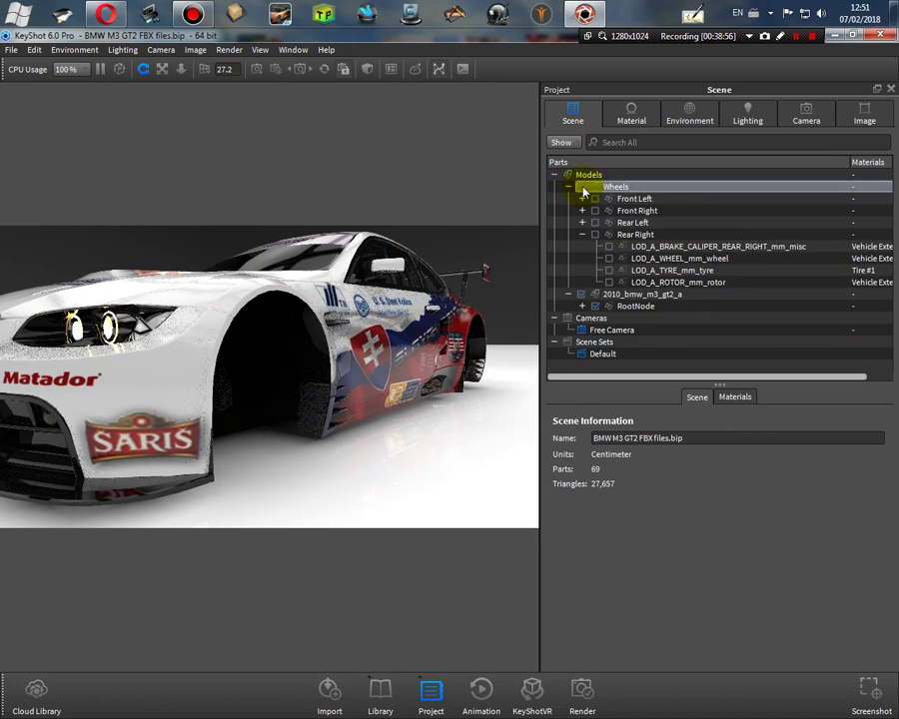
left_click(583, 188)
left_click(568, 186)
left_click(624, 200)
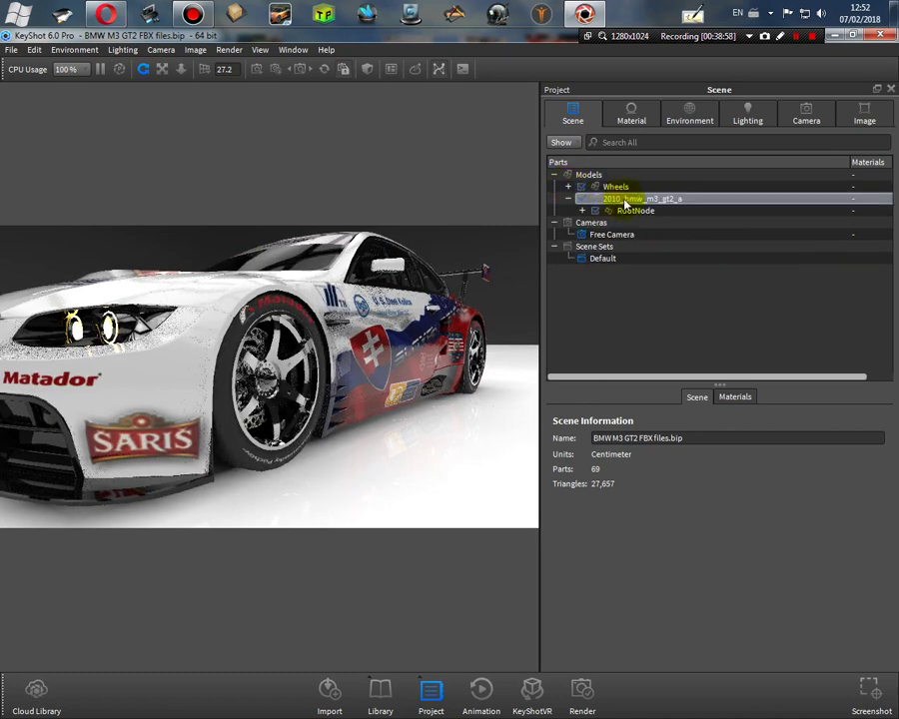
left_click(637, 189)
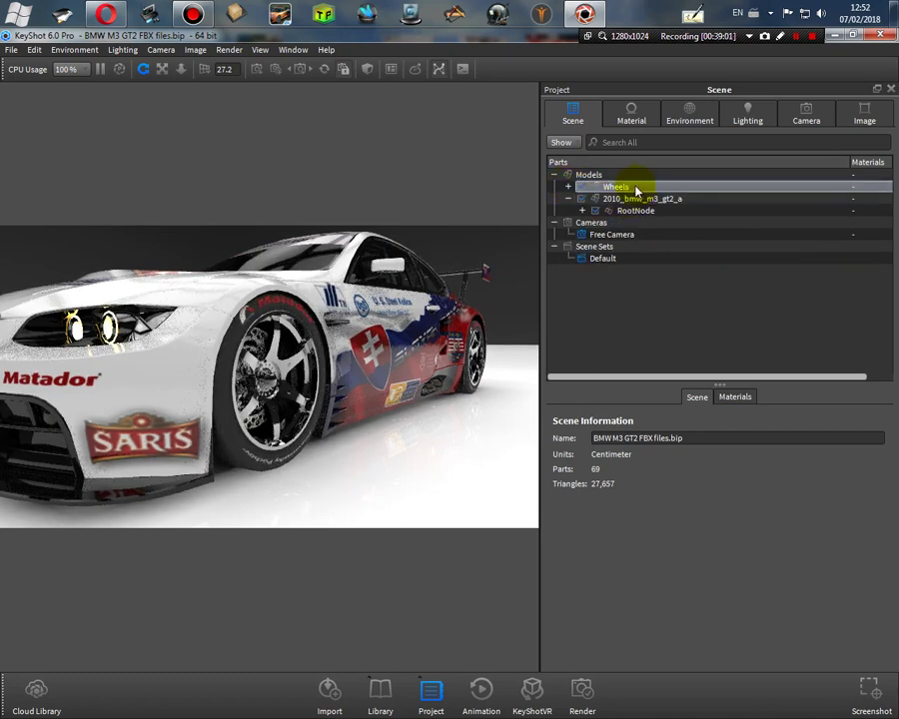
left_click(568, 199)
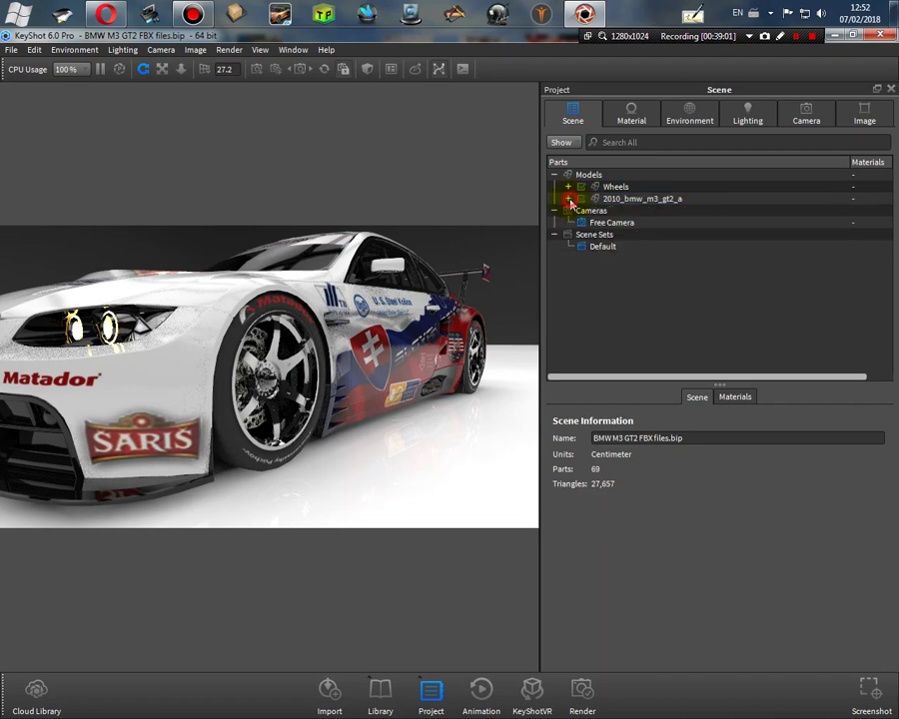
Step: Put the Wheels and 2010_bmw_m3_gt2_a models together into a new group named 001 under Models
left_click(661, 187)
left_click(654, 200, "ctrl")
right_click(657, 200)
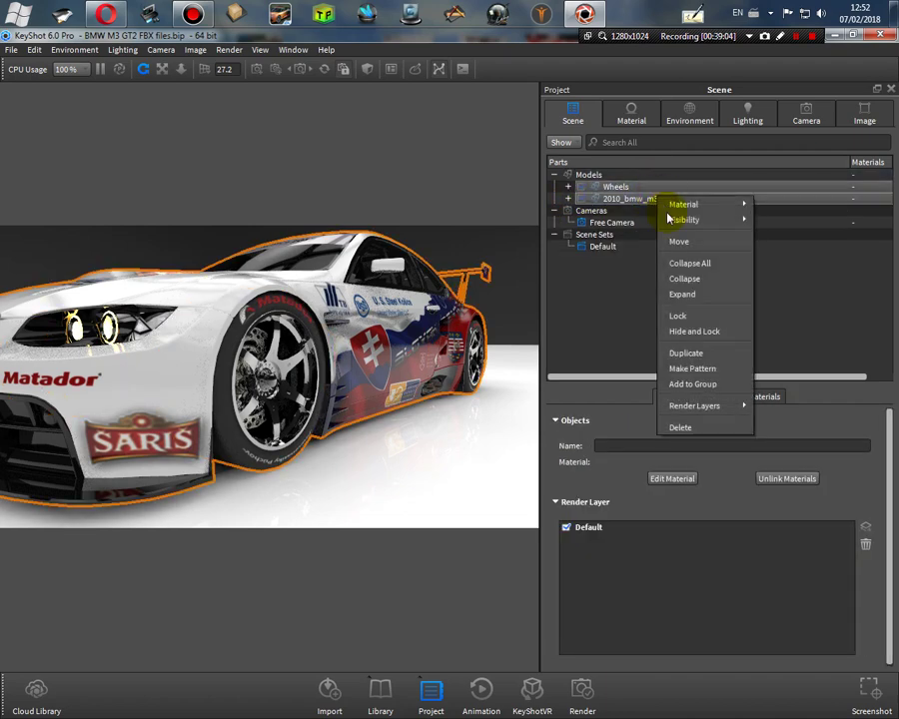
left_click(721, 384)
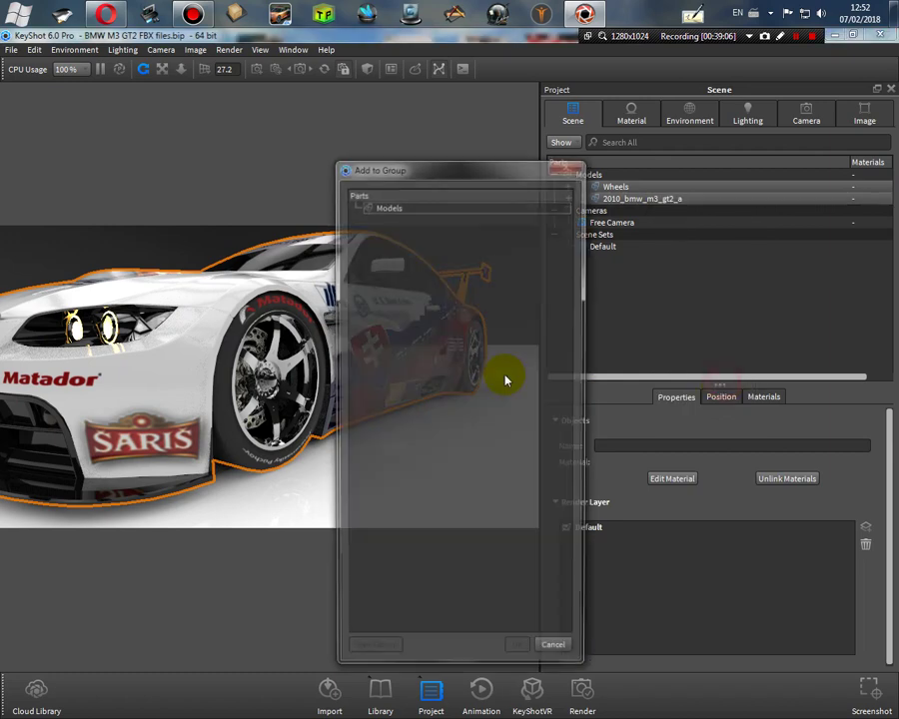
left_click(421, 205)
left_click(377, 657)
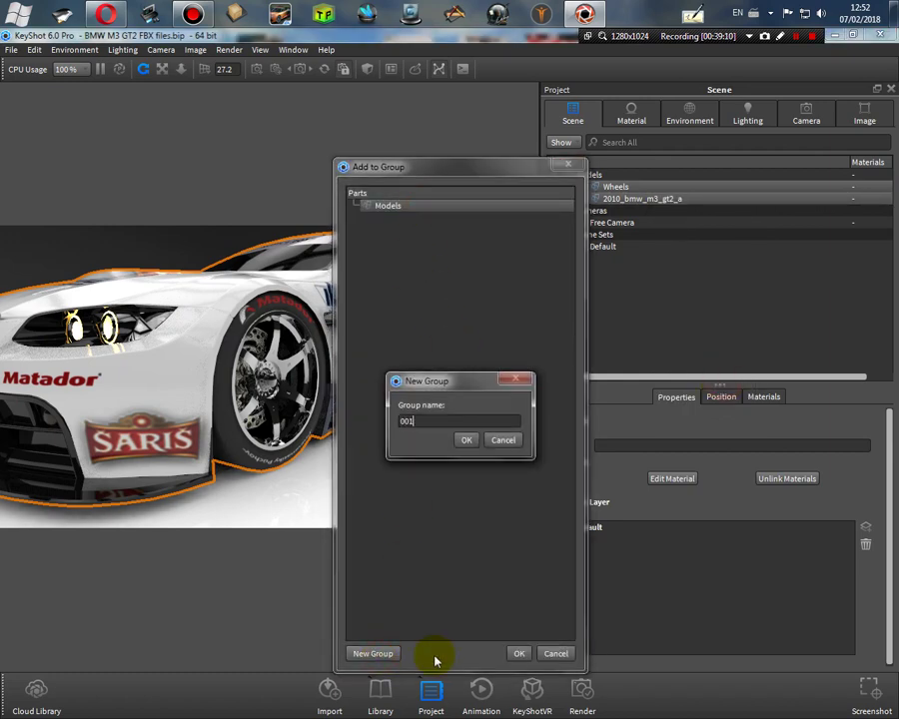
key("Return")
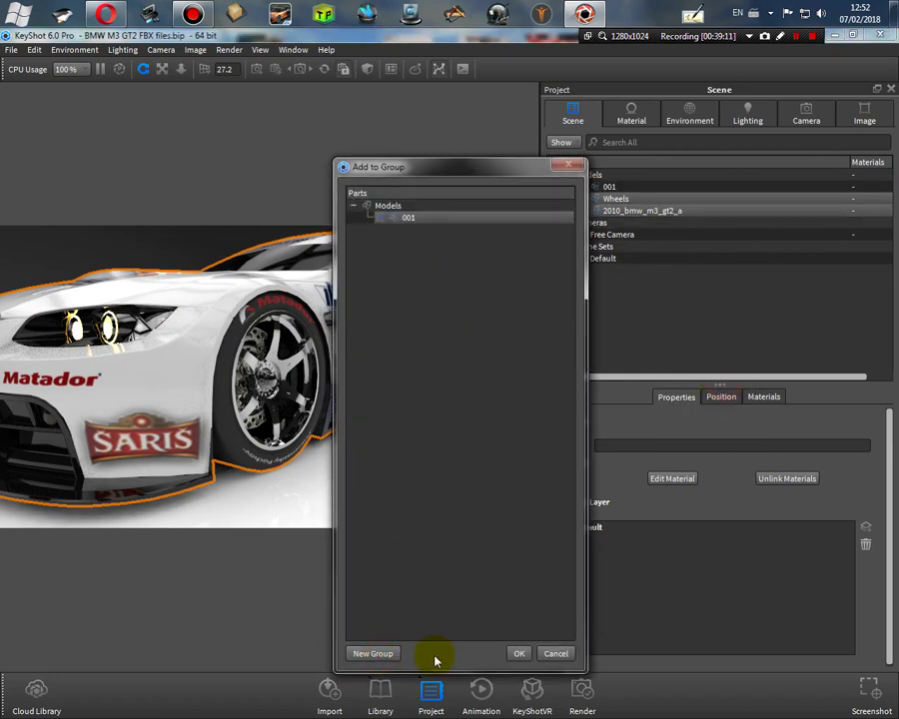
left_click(518, 654)
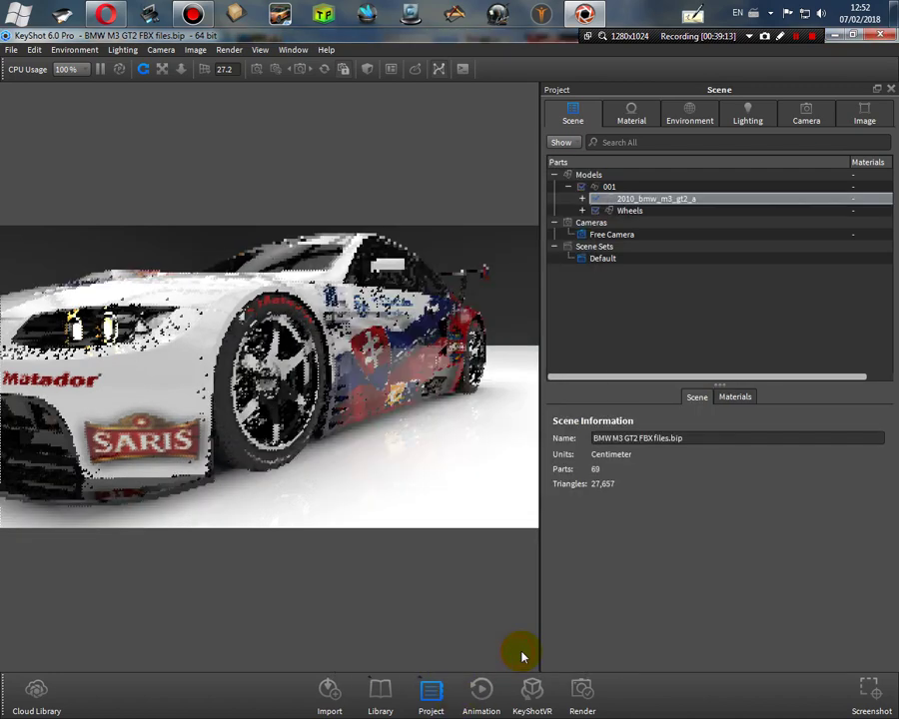
Step: Set the Y rotation of the Front Left wheel group to -20
left_click(289, 305)
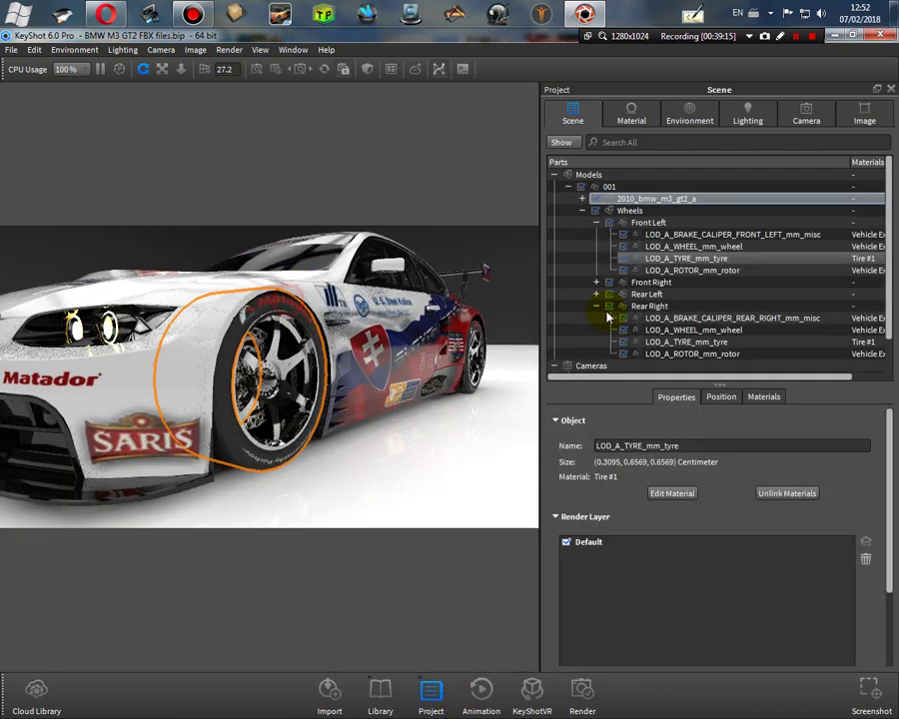
left_click(665, 224)
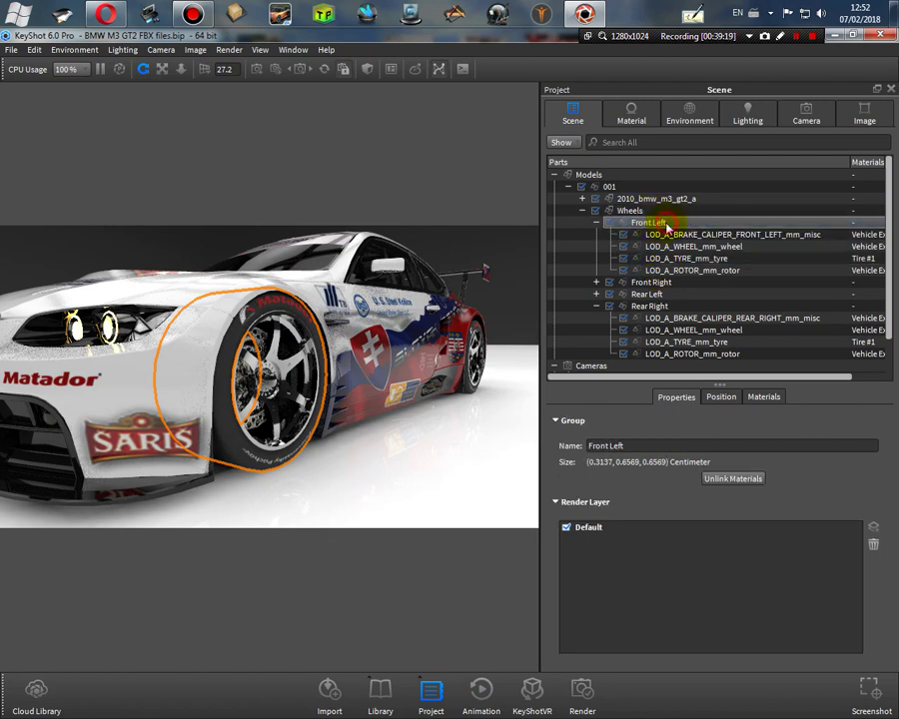
left_click(723, 399)
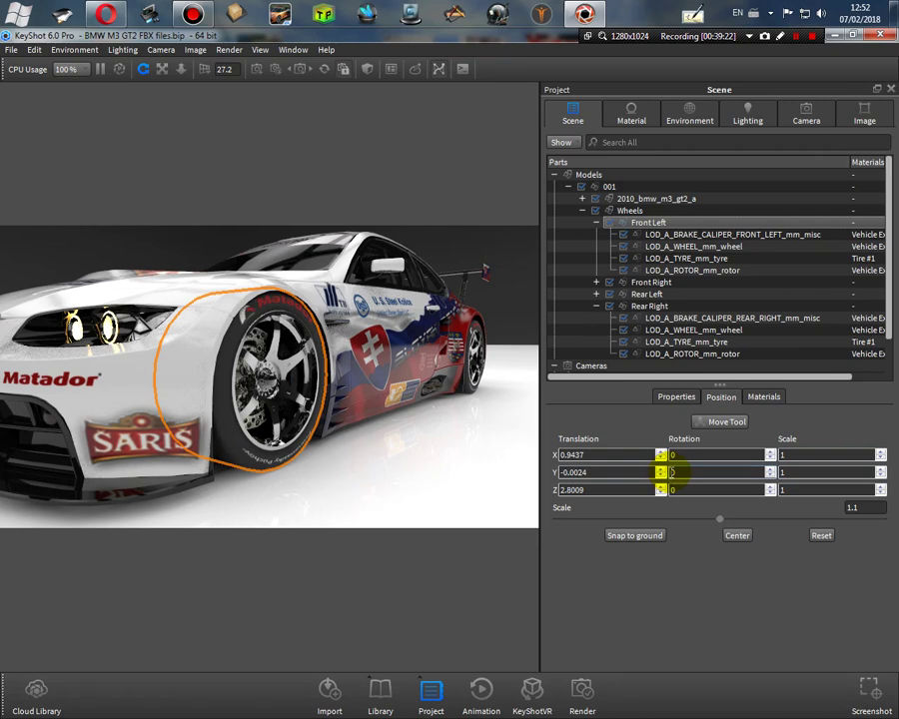
left_click(686, 472)
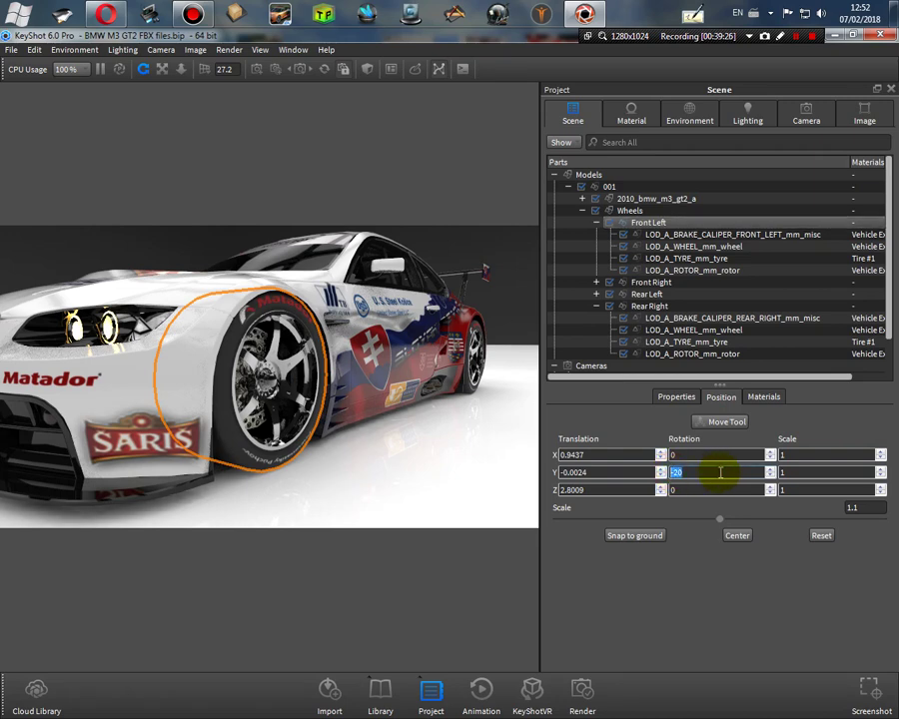
key("Return")
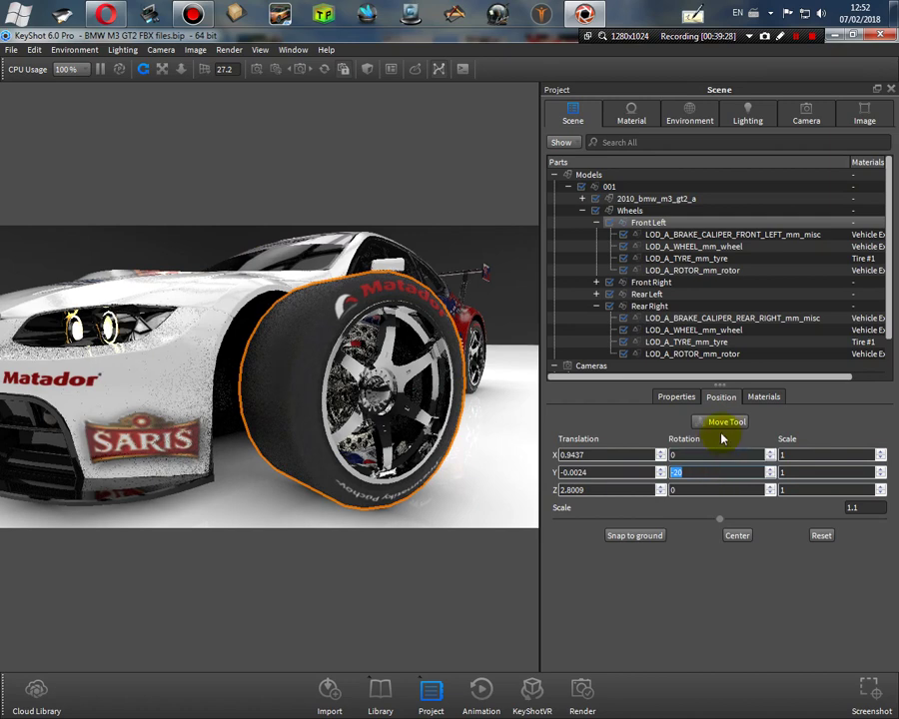
left_click(727, 424)
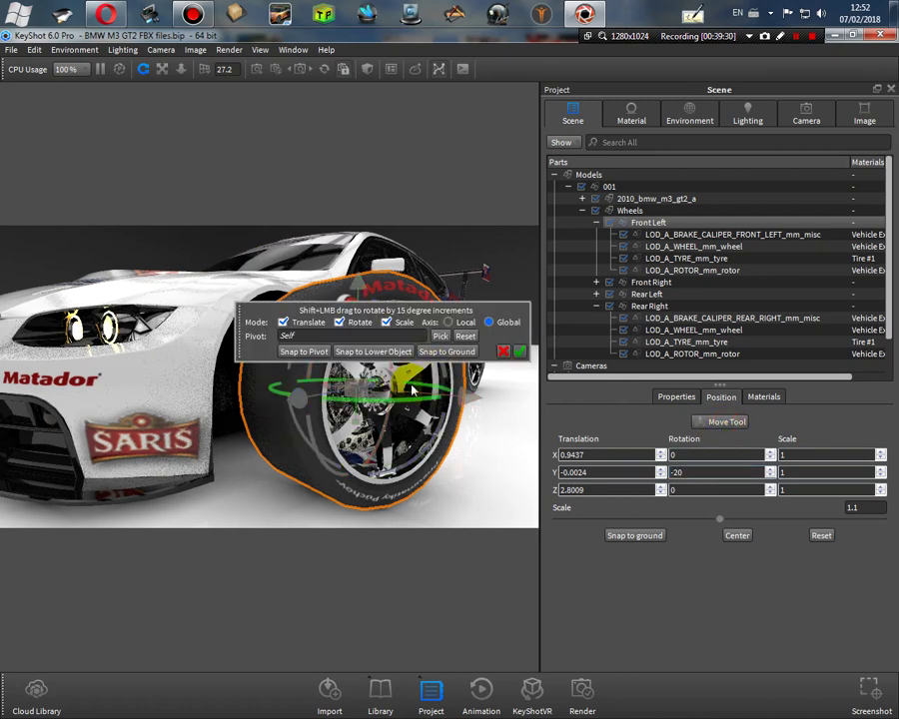
left_click_drag(469, 399, 307, 380)
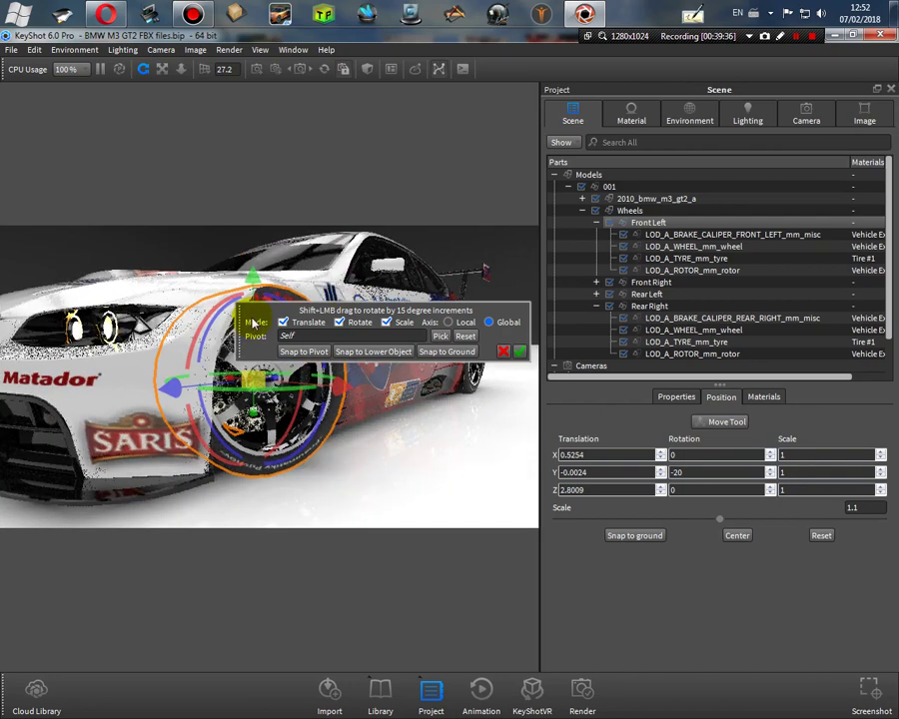
left_click_drag(247, 321, 11, 222)
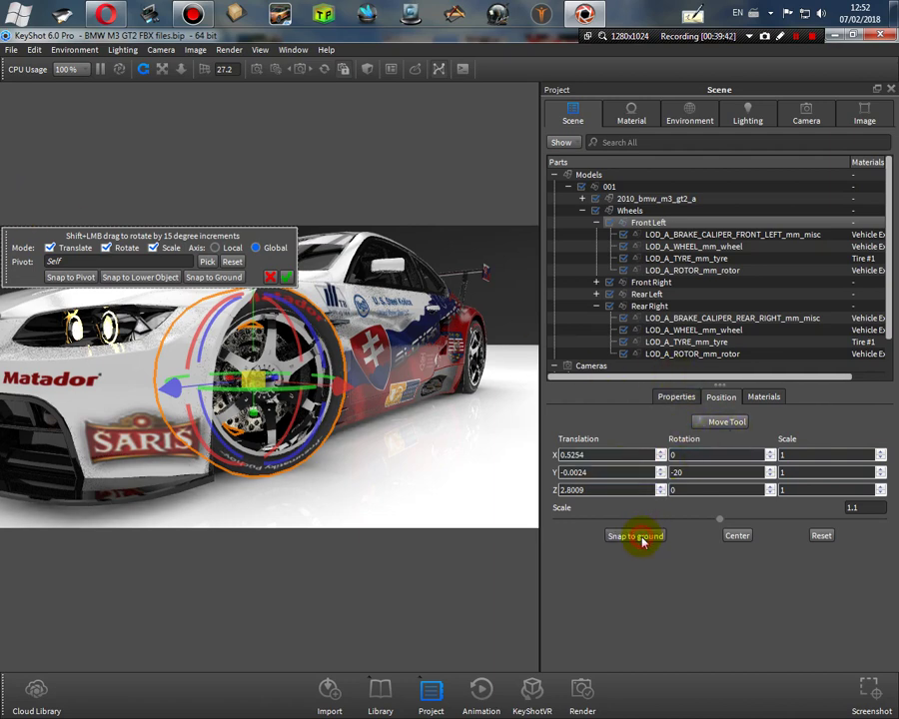
left_click_drag(493, 394, 357, 401)
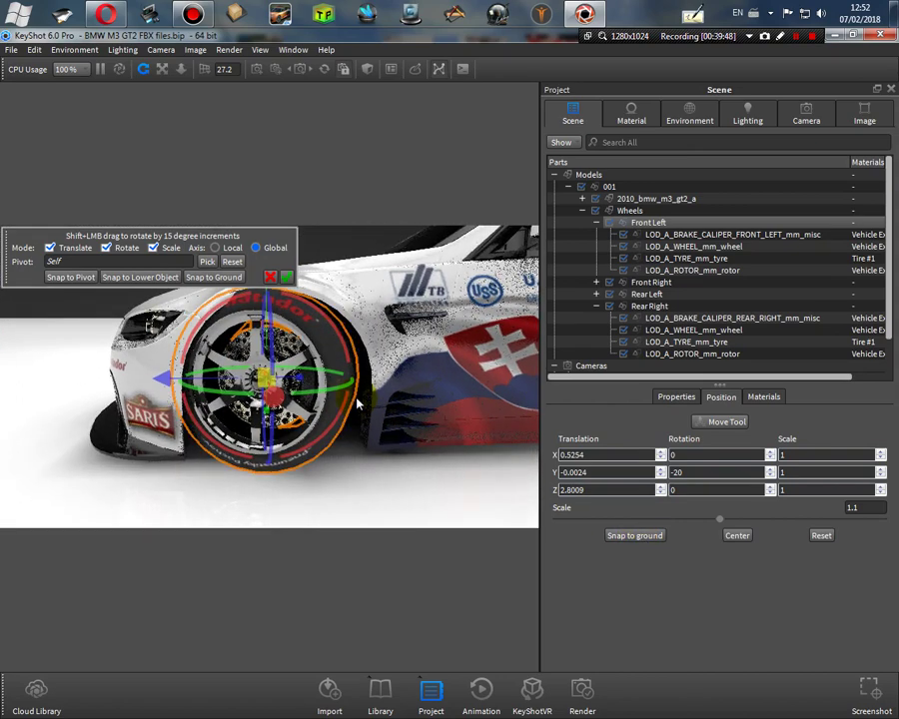
left_click(268, 277)
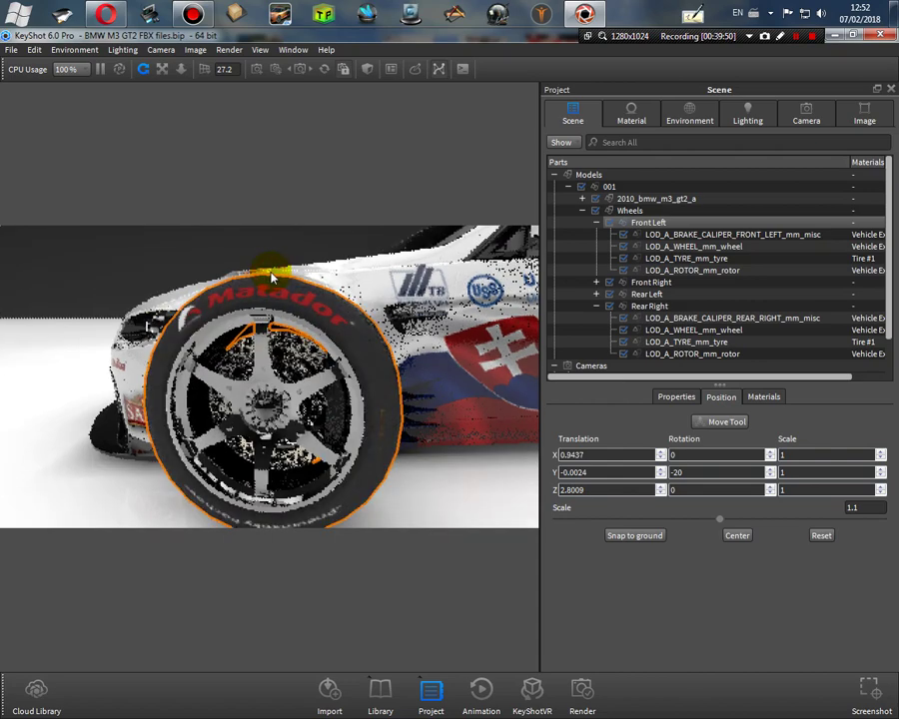
Step: Undo the Y rotation of the Front Left wheel group
left_click_drag(56, 364, 209, 401)
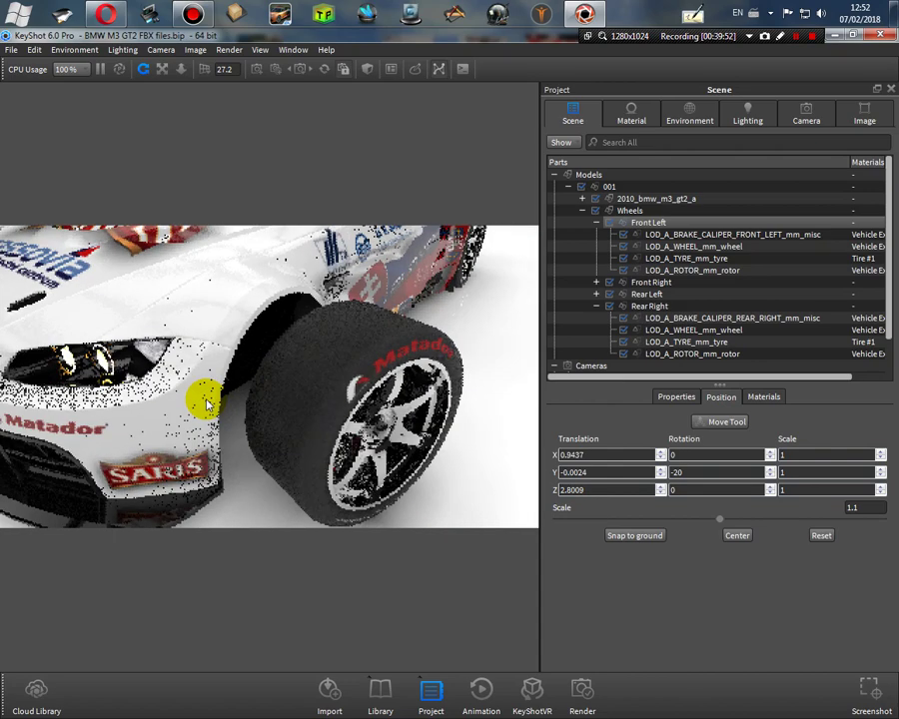
left_click(34, 50)
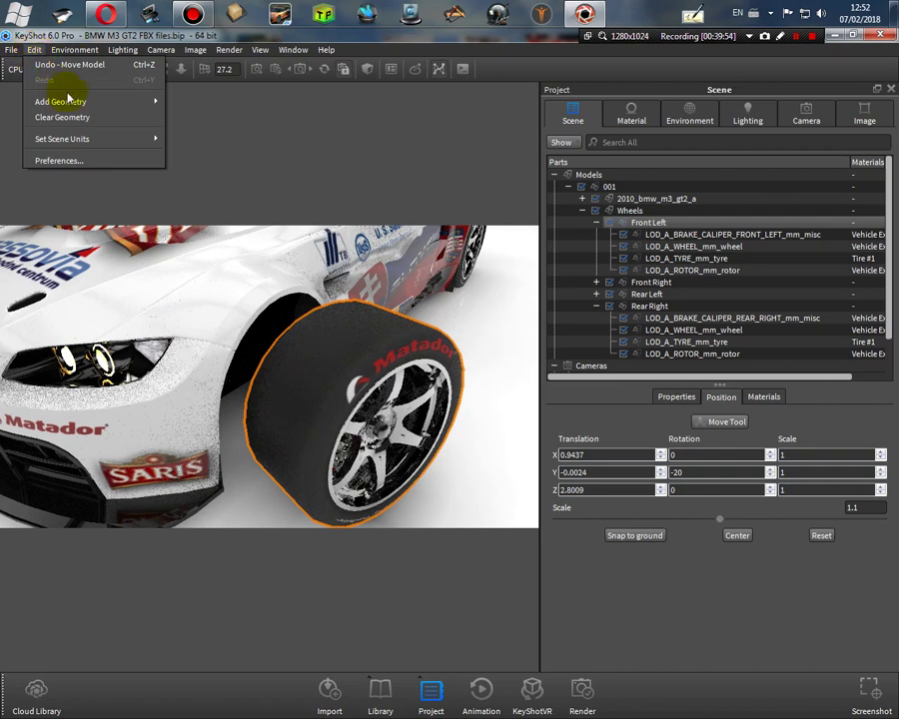
left_click(72, 66)
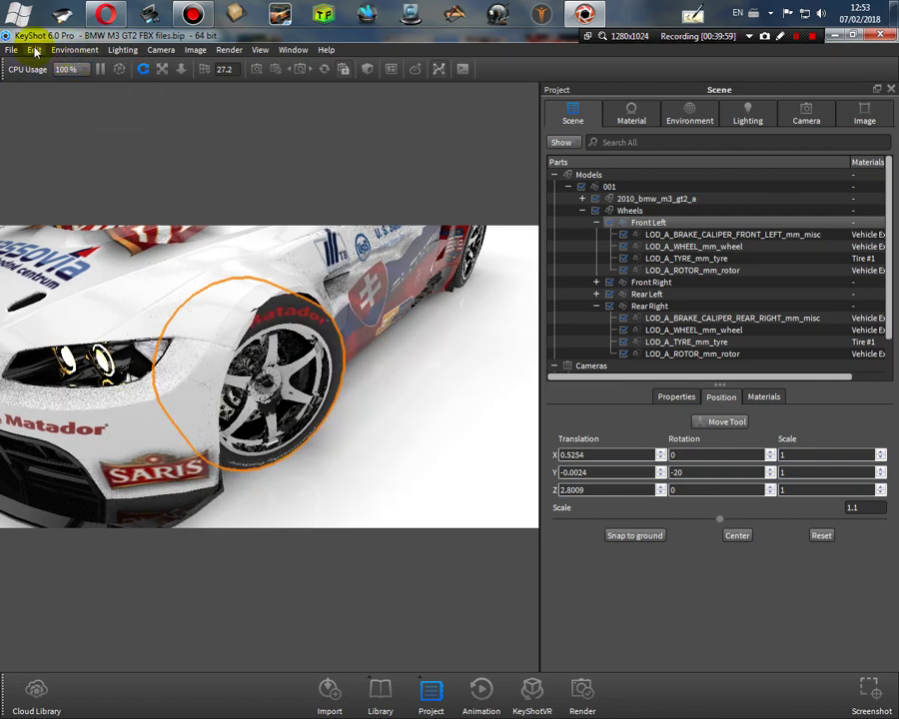
left_click(34, 50)
left_click(60, 80)
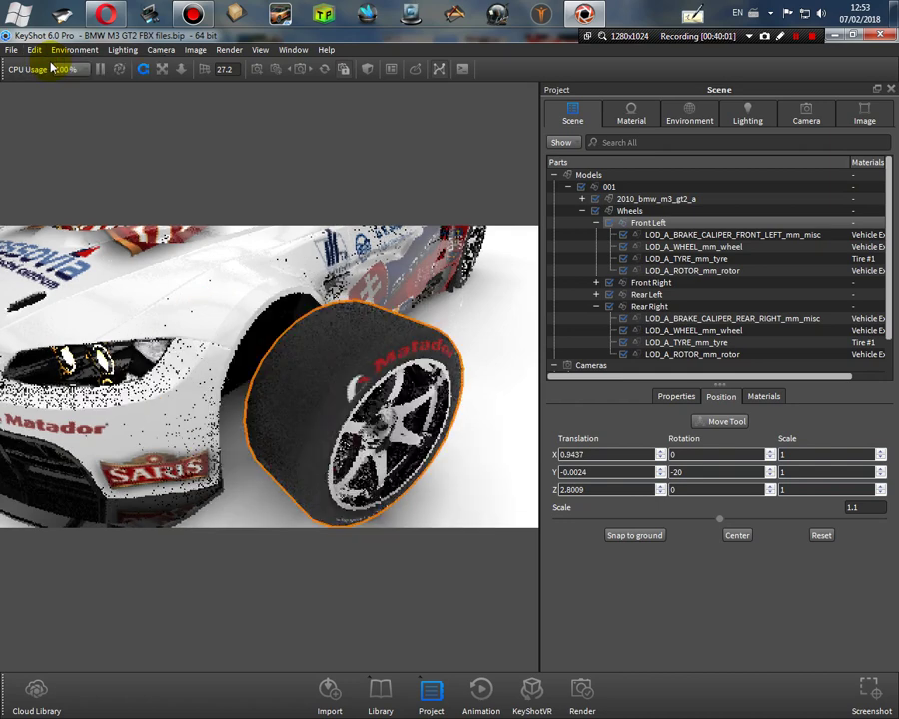
left_click(41, 50)
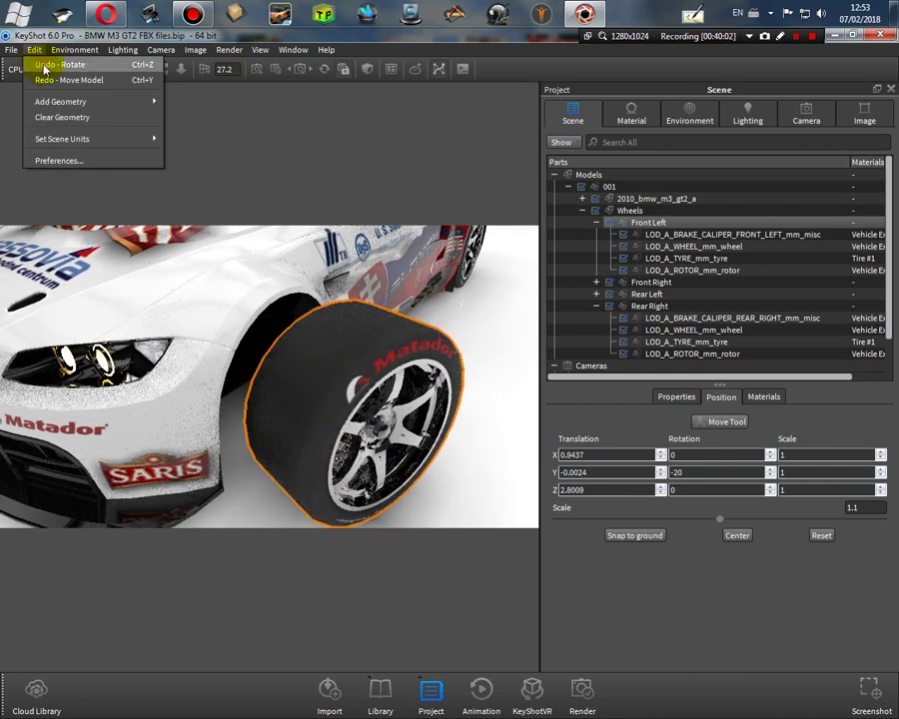
left_click(44, 66)
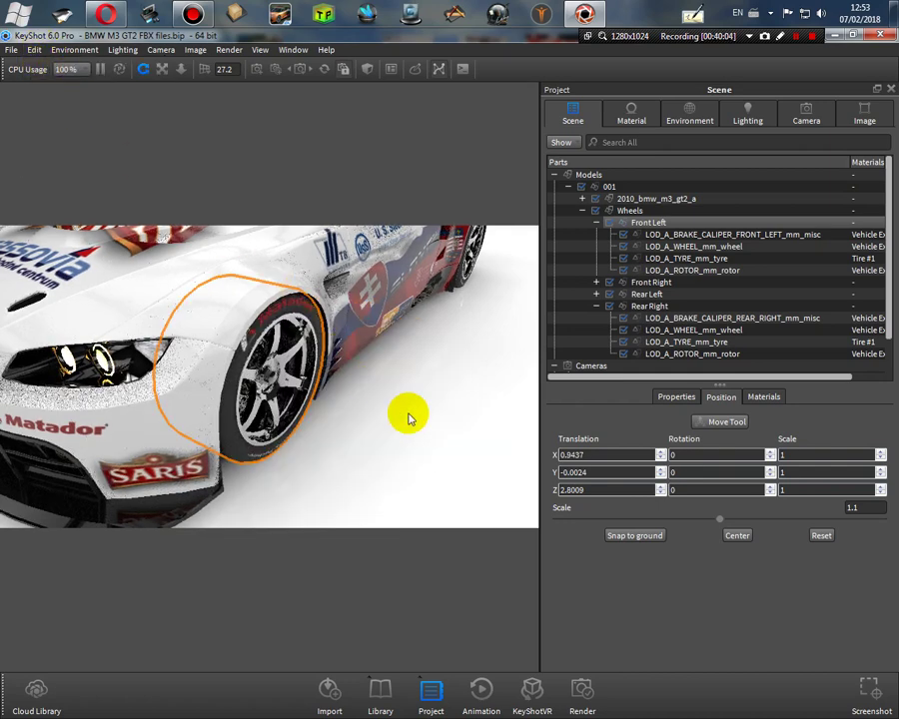
Step: Turn the Front Left wheel group to a Y rotation of -20 and shift it to about X 0.4679, Z 2.7509 in the wheel arch
left_click_drag(387, 467, 254, 424)
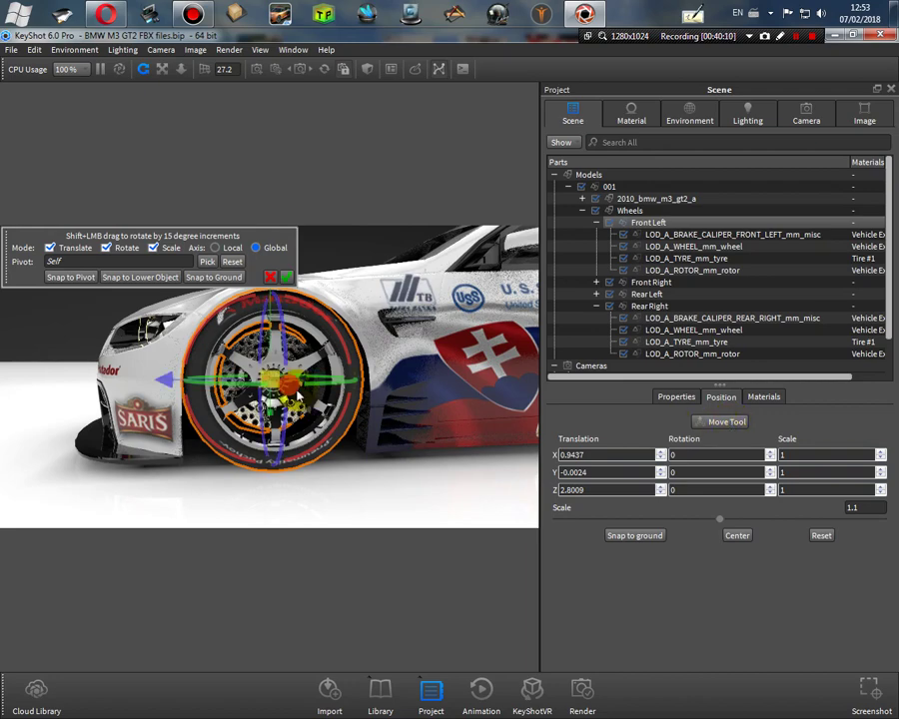
left_click_drag(339, 387, 289, 389)
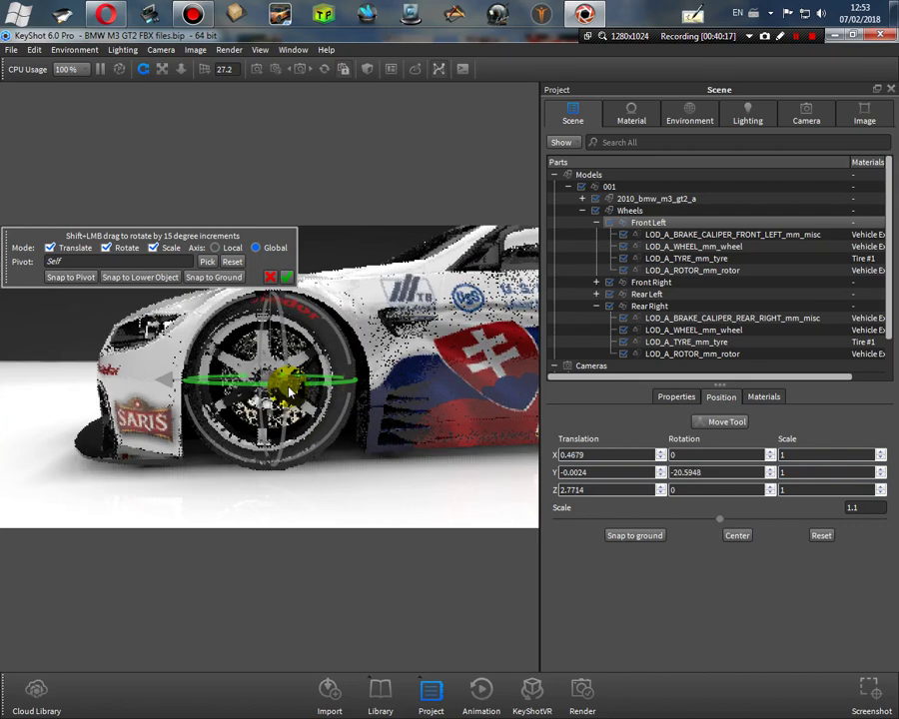
double_click(704, 475)
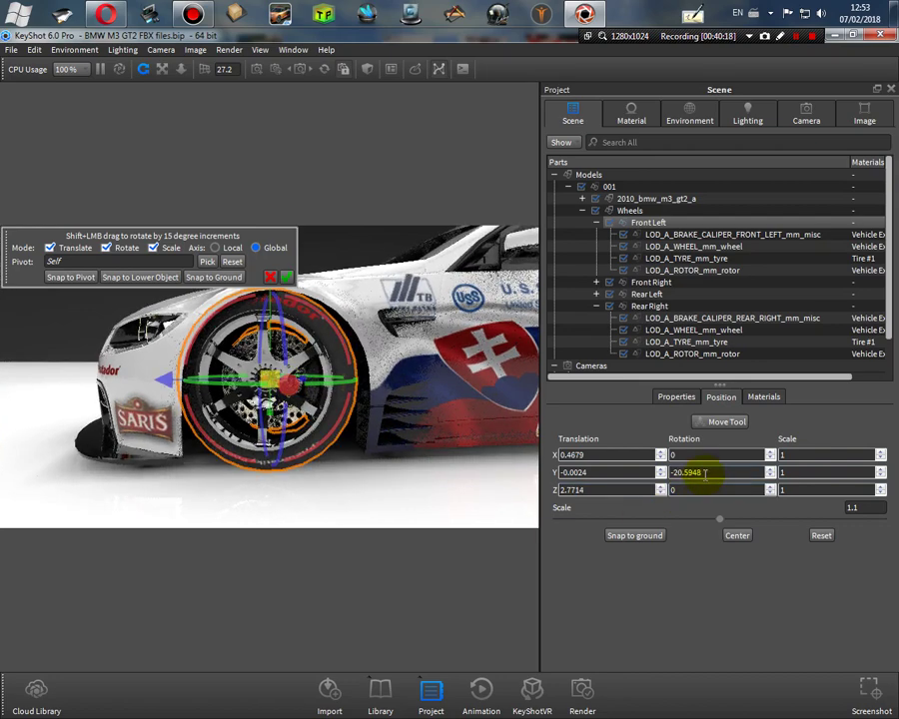
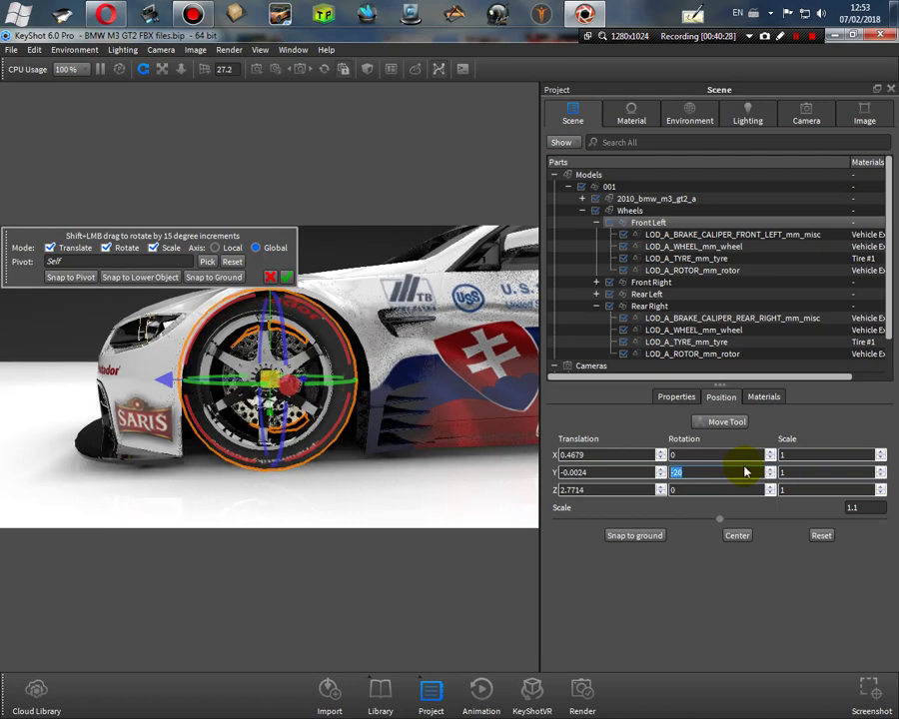
left_click(165, 385)
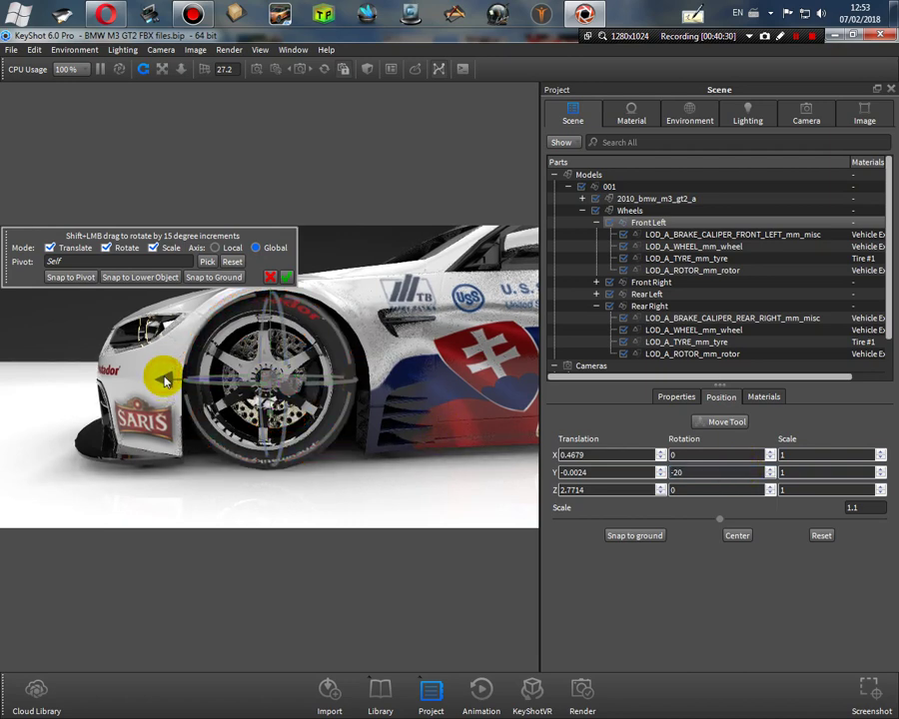
left_click_drag(166, 379, 338, 396)
key("Return")
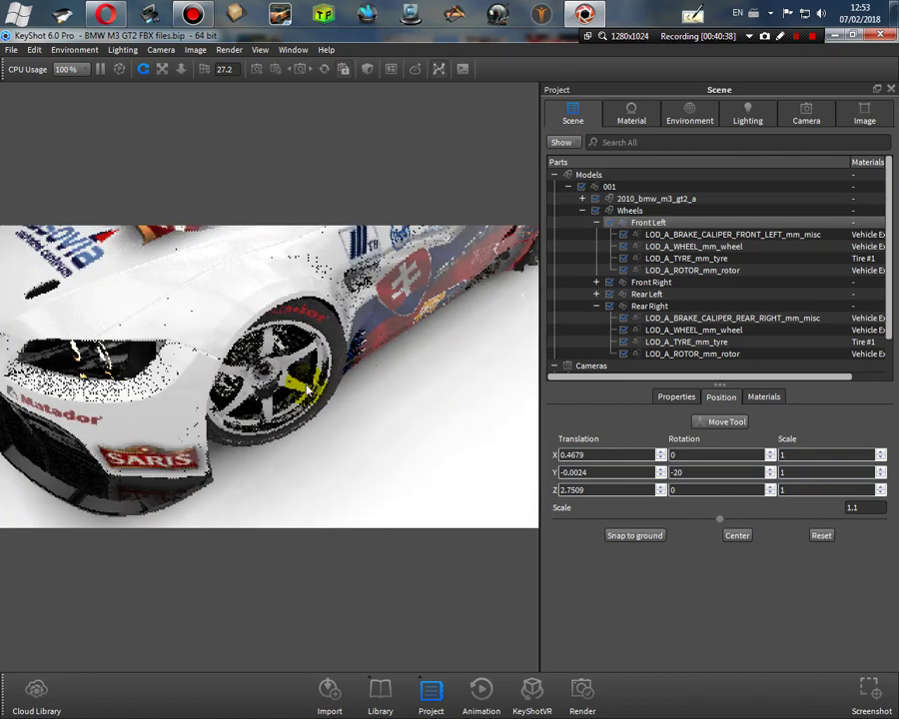
Step: Move the Front Left wheel group slightly outward and forward to about X 0.509, Z 2.7635, and inspect it from the side
left_click(727, 421)
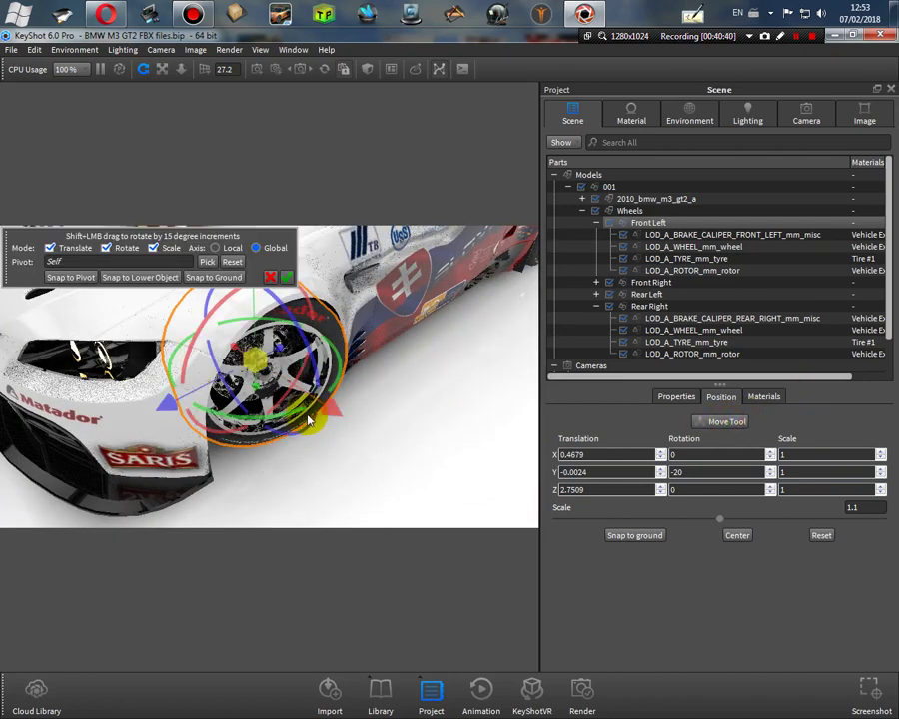
left_click_drag(333, 409, 341, 416)
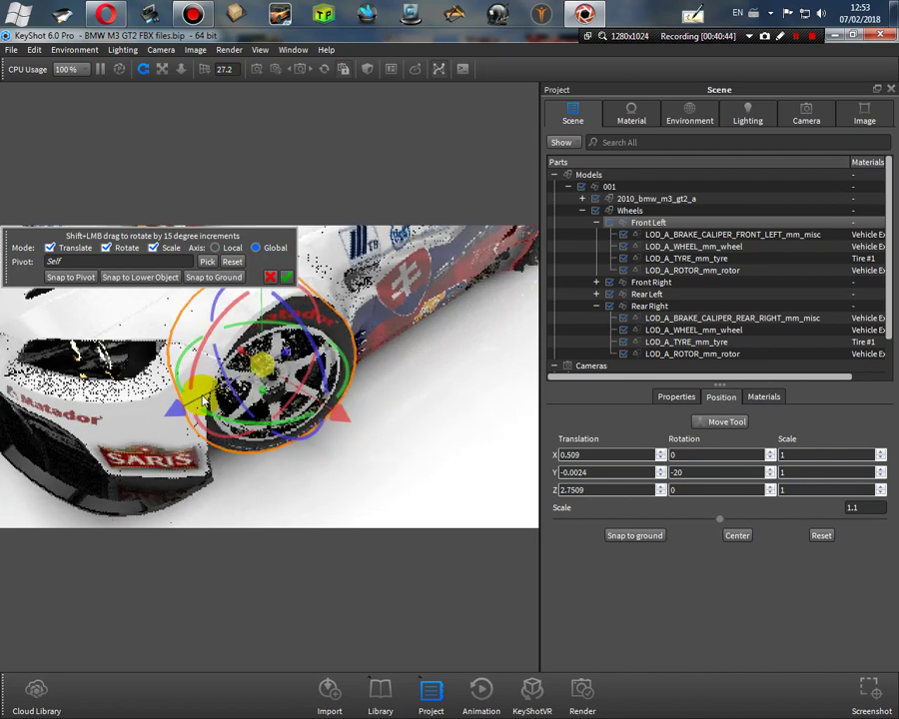
left_click_drag(182, 410, 178, 411)
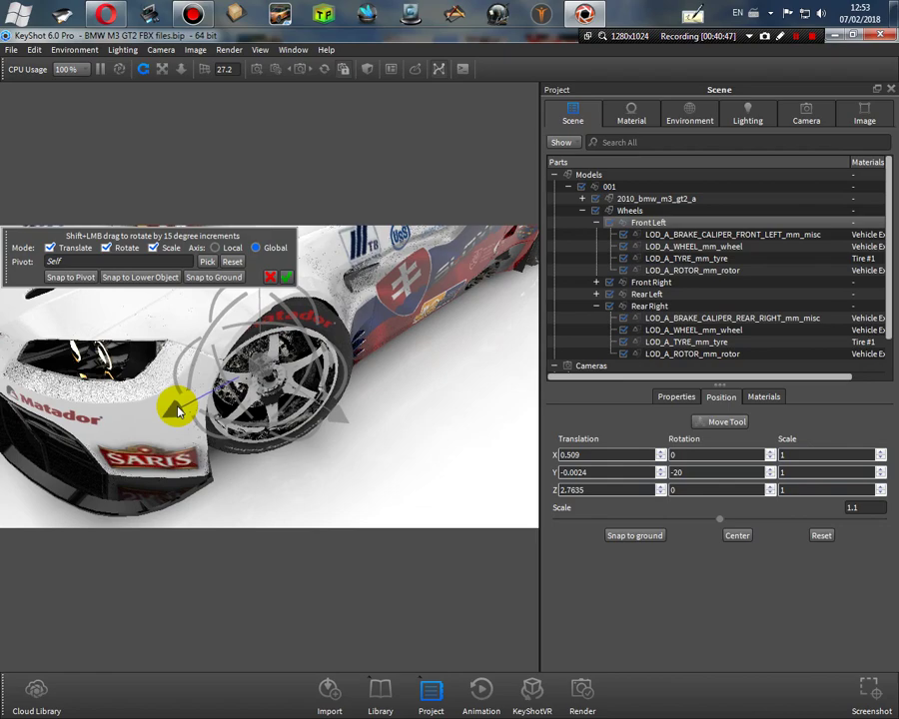
left_click(287, 279)
left_click_drag(394, 413, 362, 393)
left_click(361, 394)
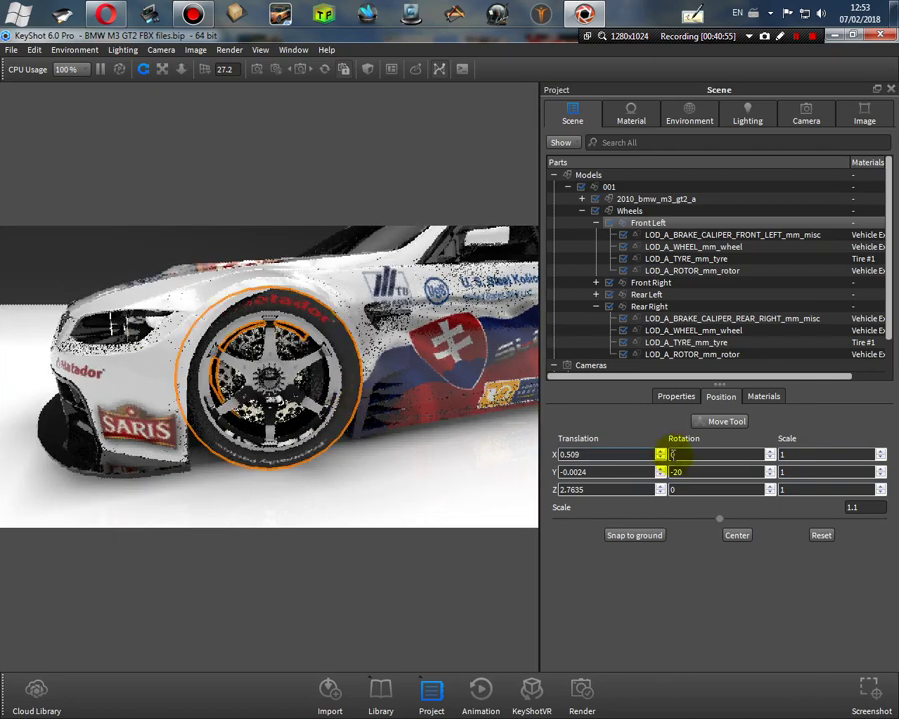
Step: Fine-tune the Front Left wheel group's position in the arch to about X 0.503, Z 2.7776, and check the fit up close
left_click(726, 423)
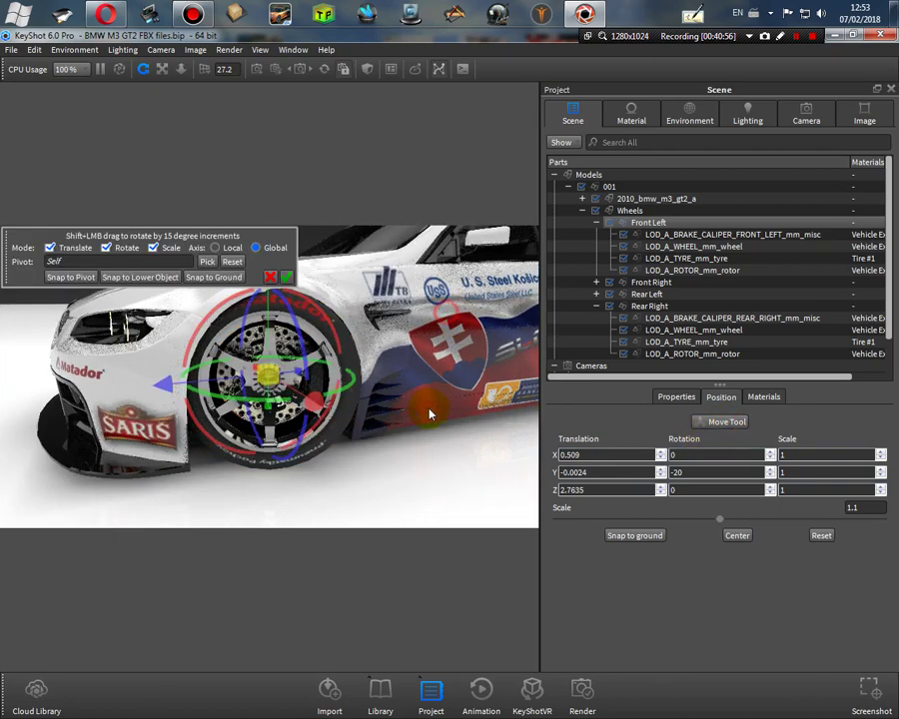
left_click_drag(424, 353, 415, 415)
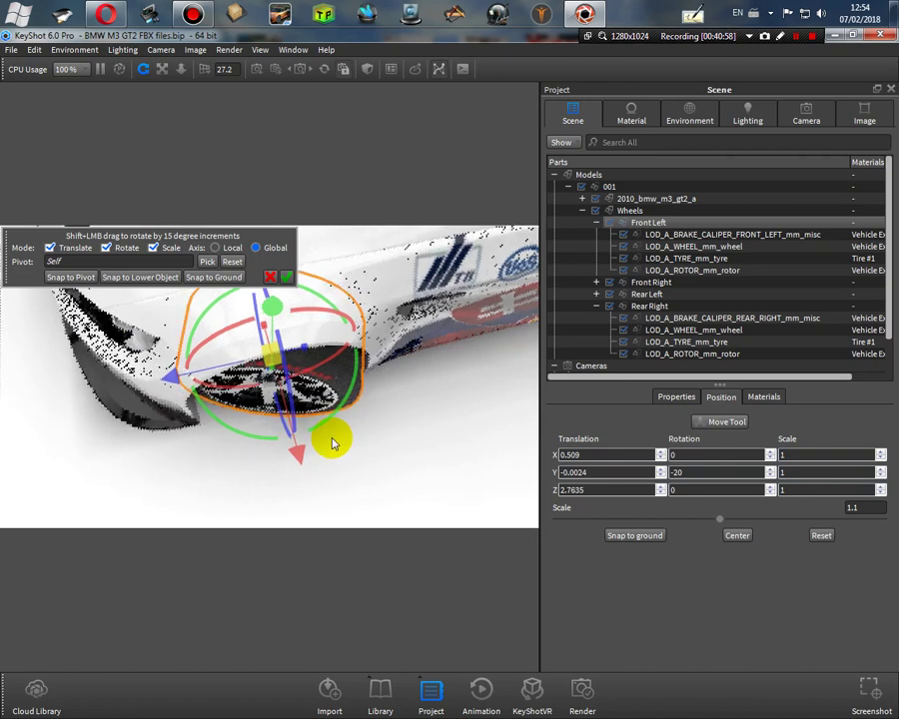
left_click_drag(297, 455, 297, 448)
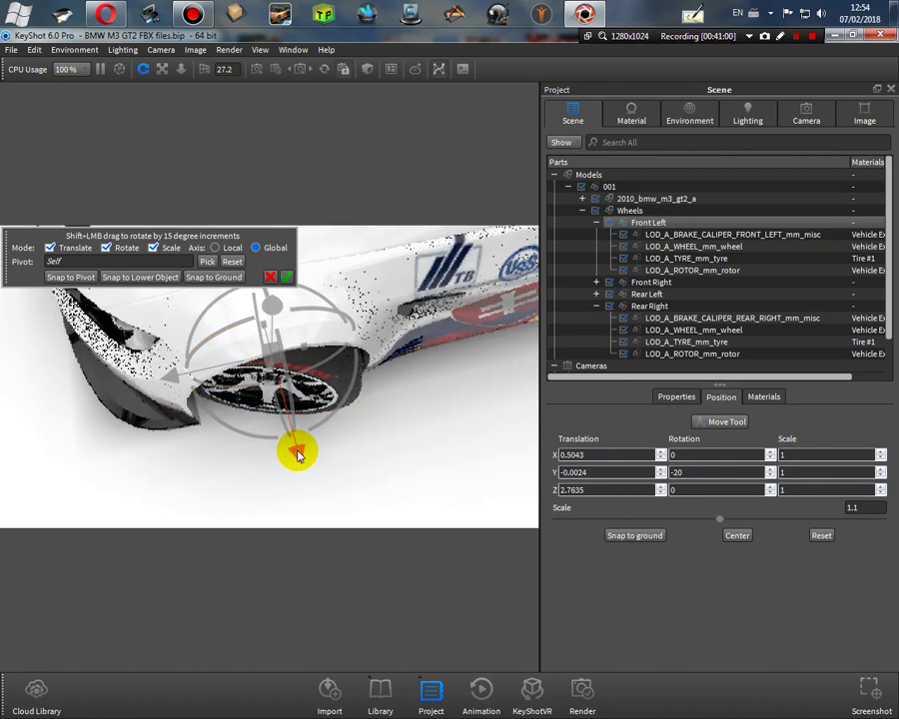
left_click_drag(169, 376, 166, 376)
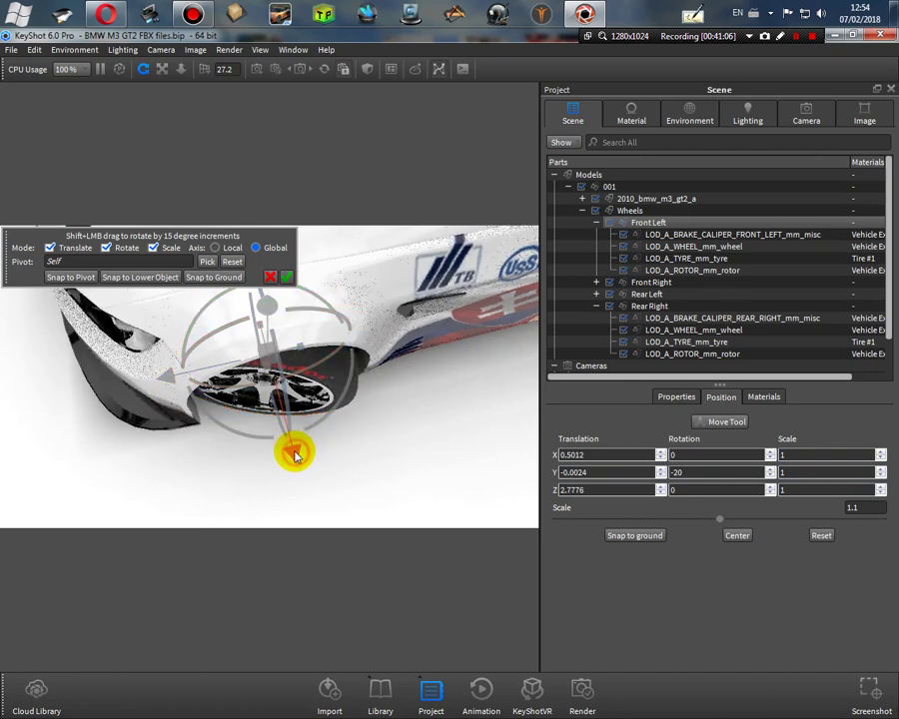
left_click_drag(295, 455, 293, 454)
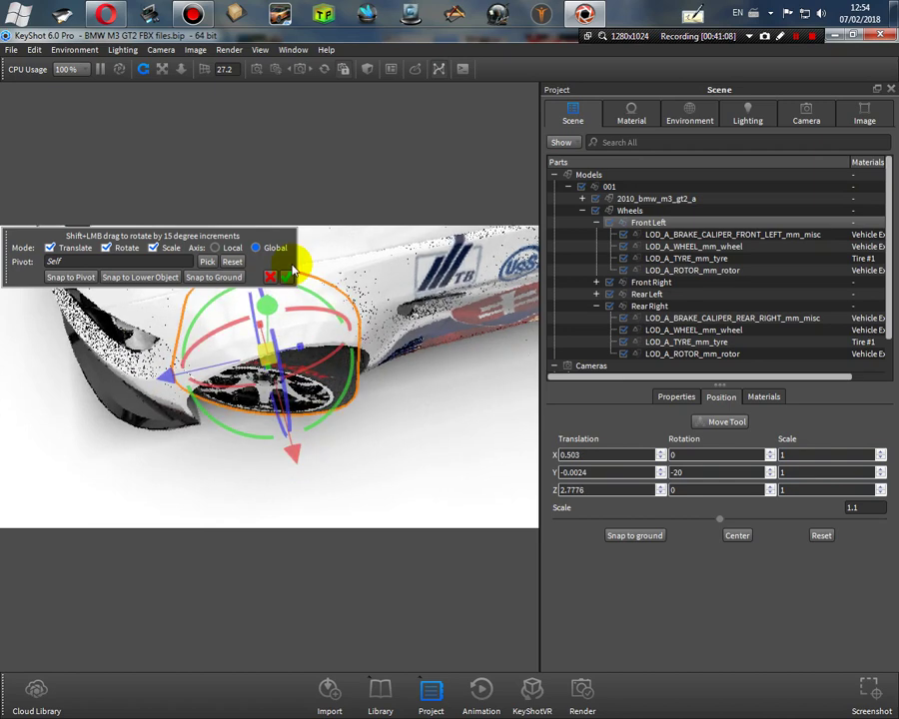
left_click(287, 279)
left_click_drag(389, 479, 240, 262)
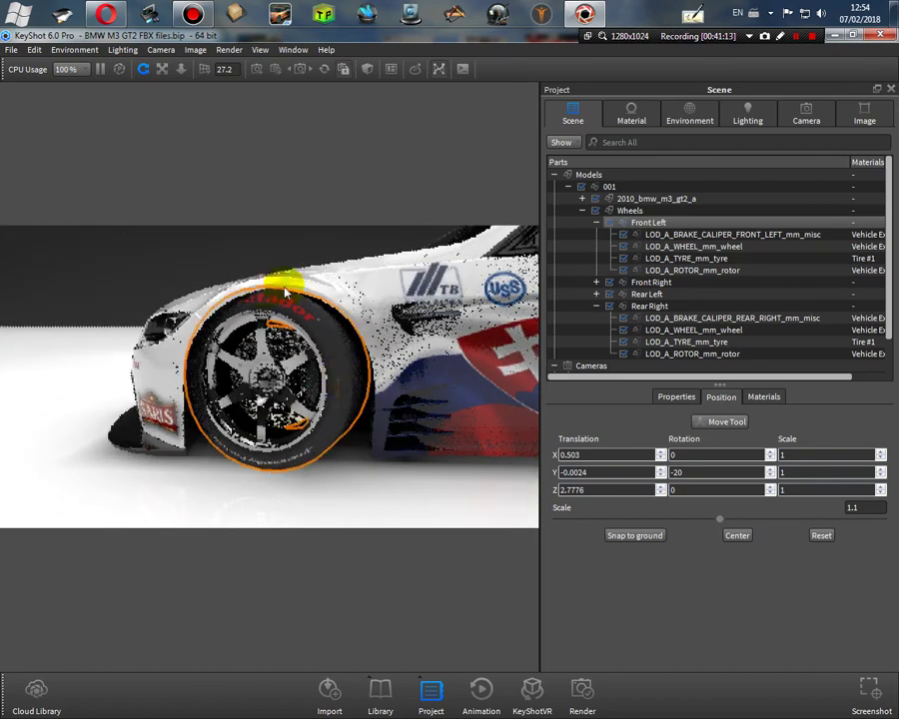
scroll(199, 201, "up", 3)
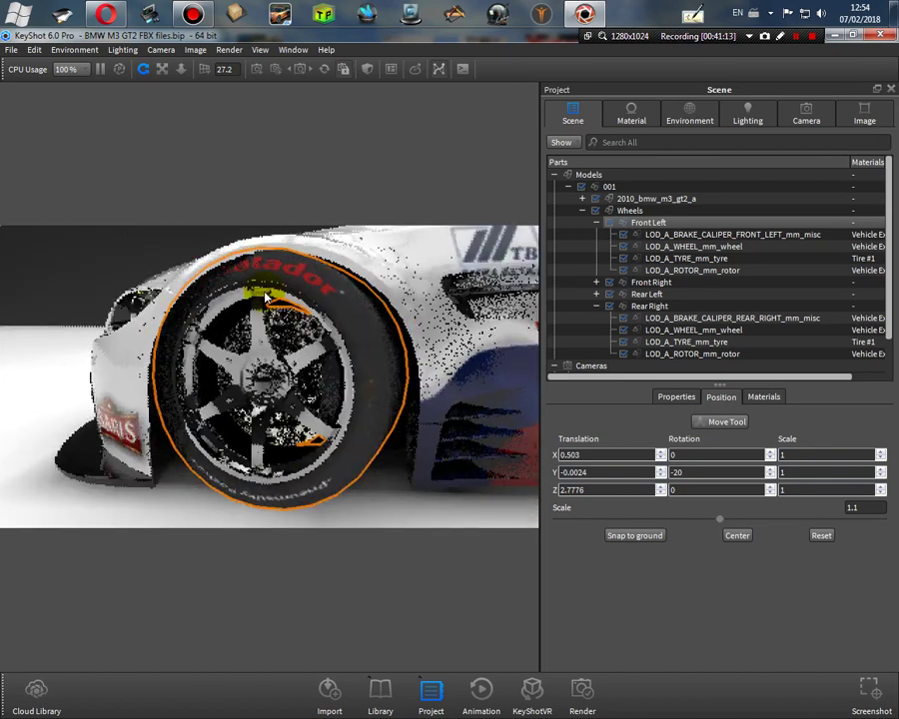
Step: Raise the 2010_bmw_m3_gt2_a body to a Y translation of about 0.0176 and view the car's other side
left_click(662, 200)
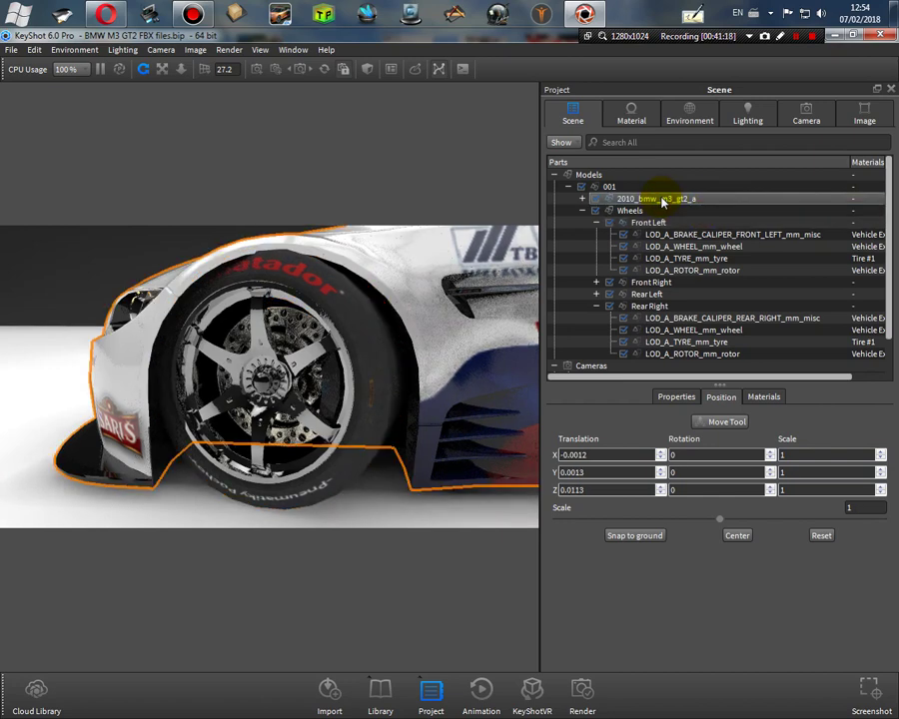
left_click(726, 421)
left_click_drag(407, 300, 361, 240)
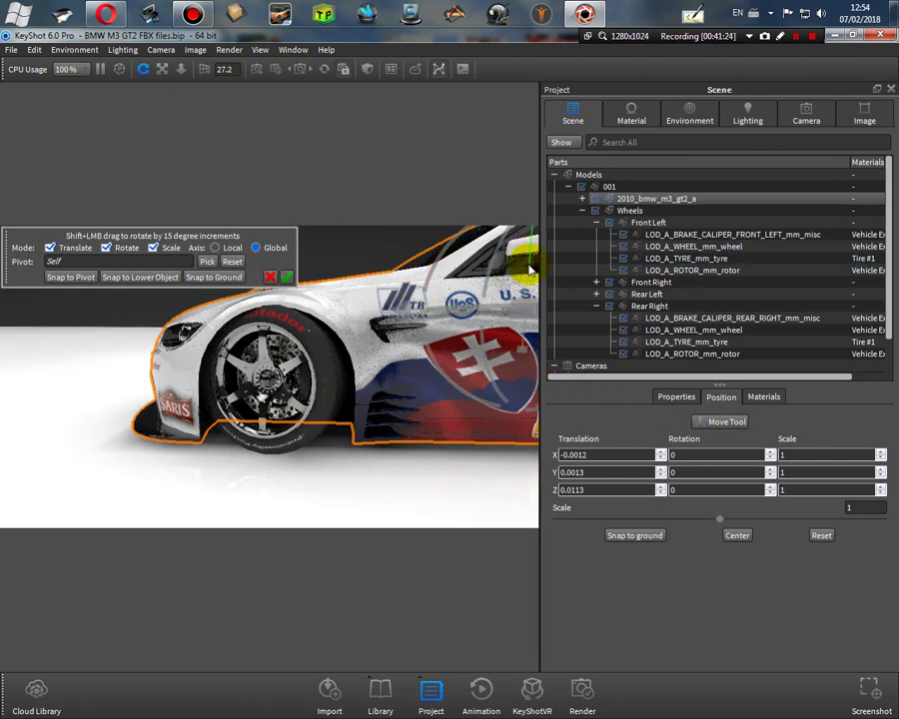
left_click_drag(530, 270, 531, 265)
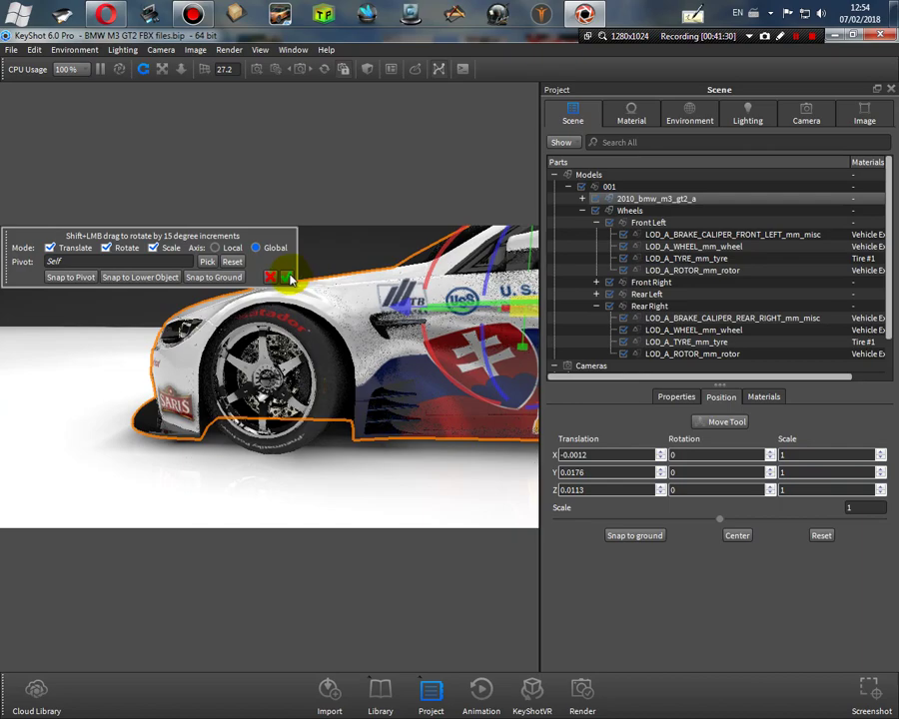
left_click(288, 276)
left_click_drag(234, 366, 321, 445)
scroll(484, 475, "up", 5)
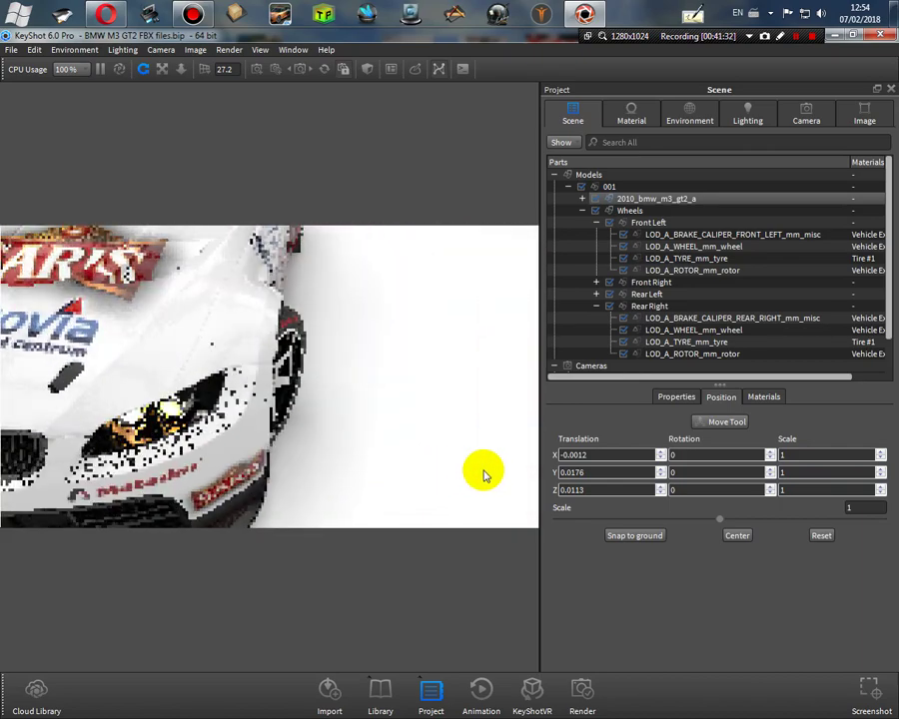
scroll(449, 425, "down", 5)
left_click_drag(422, 433, 387, 411)
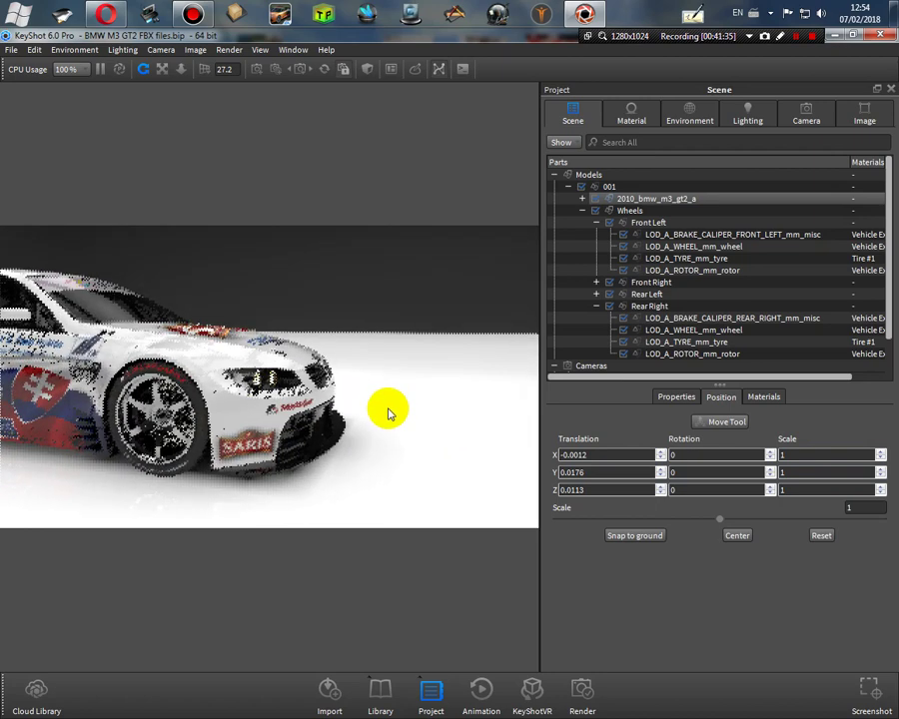
left_click(594, 210)
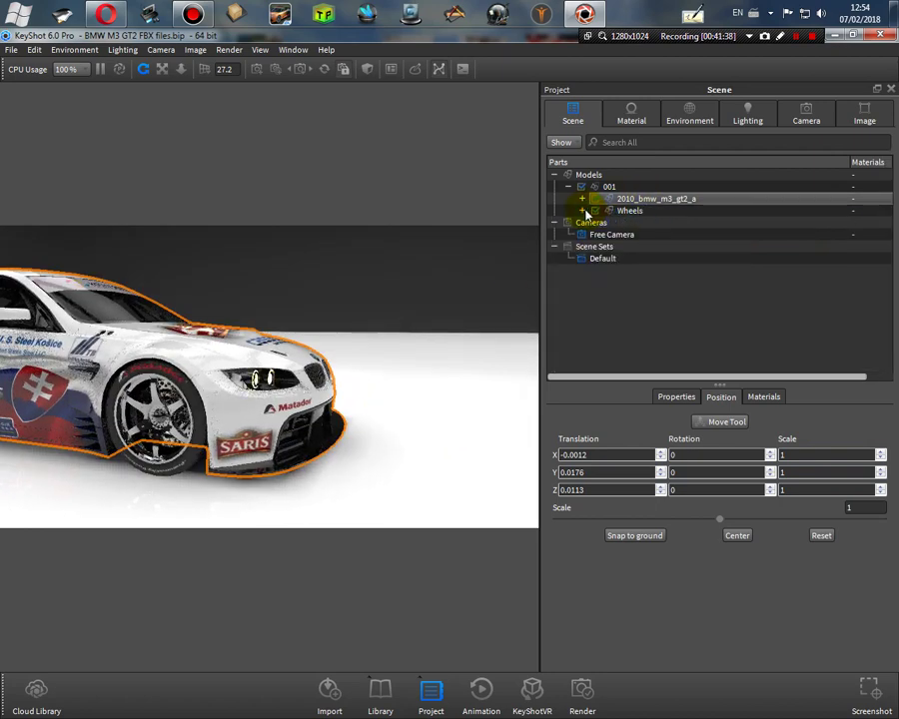
left_click(584, 210)
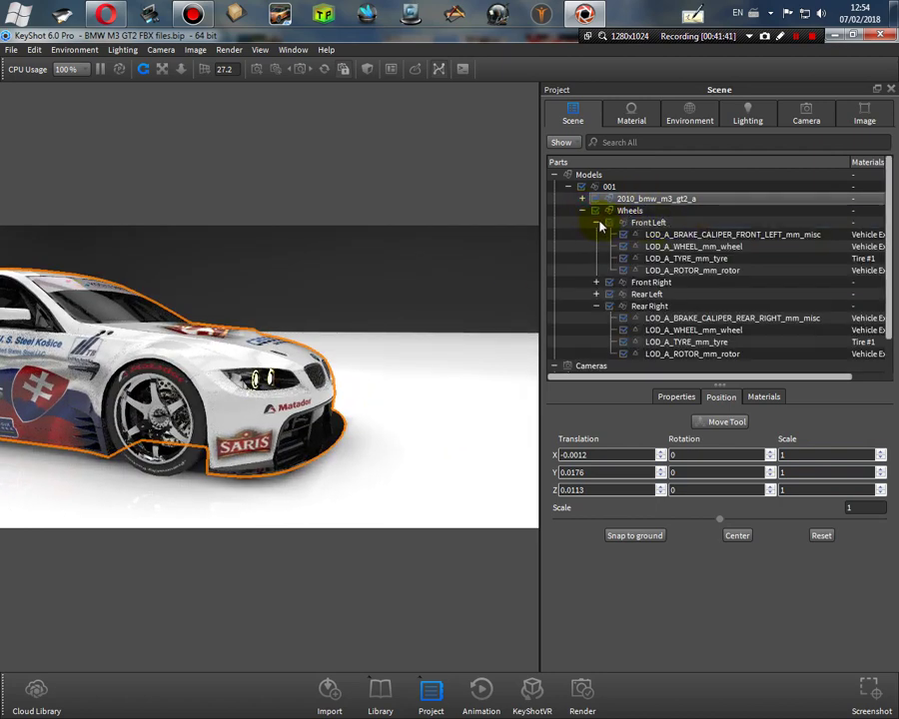
Step: Turn the Front Right wheel group to a Y rotation of -20 and move it to about Z 2.6781 in its arch
left_click(597, 223)
left_click(669, 233)
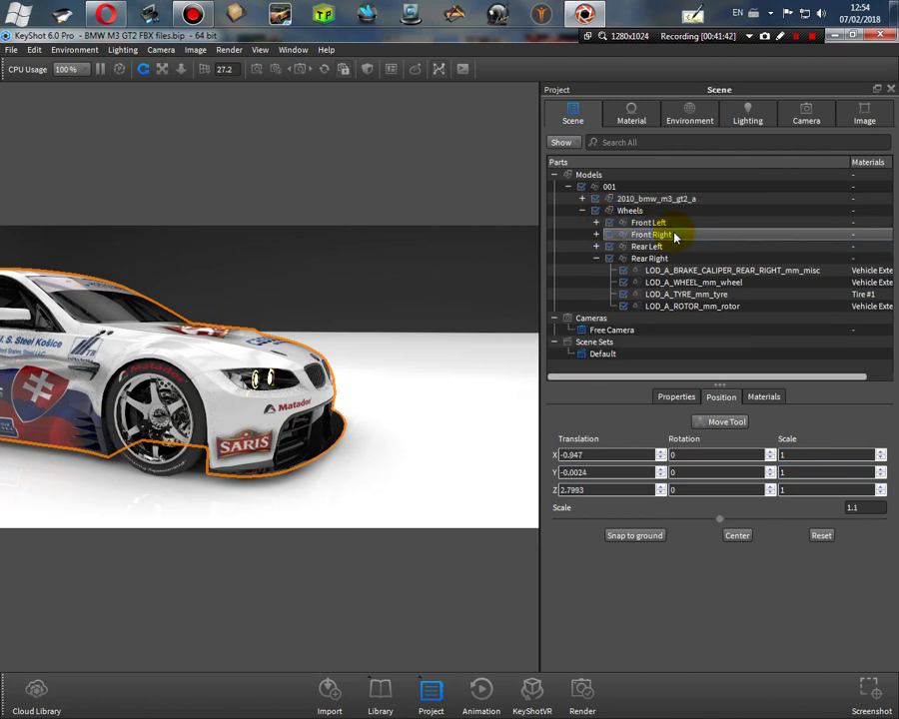
left_click(727, 422)
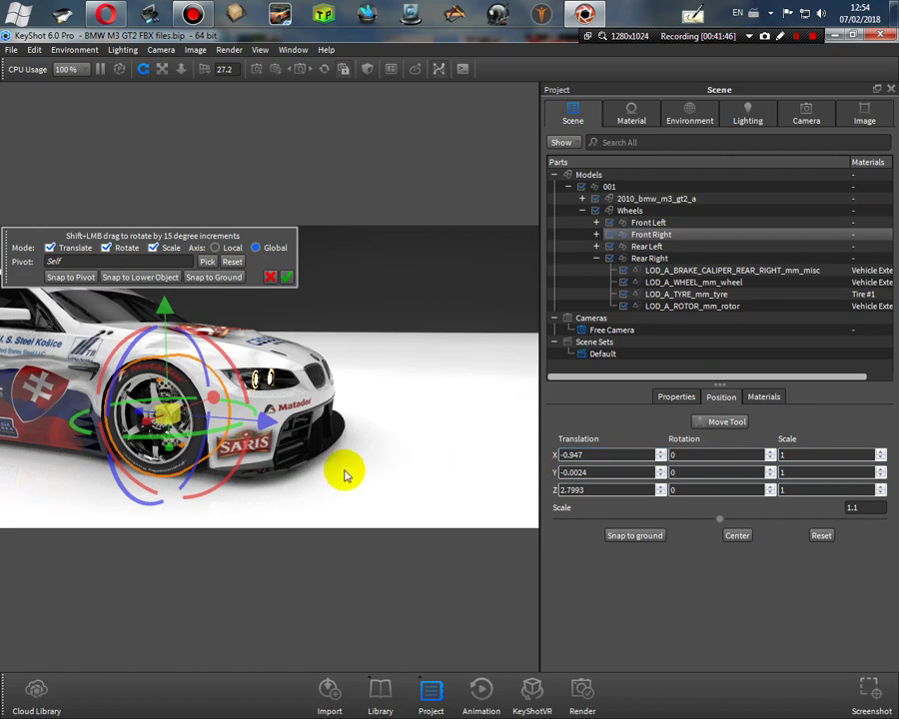
left_click_drag(190, 437, 183, 440)
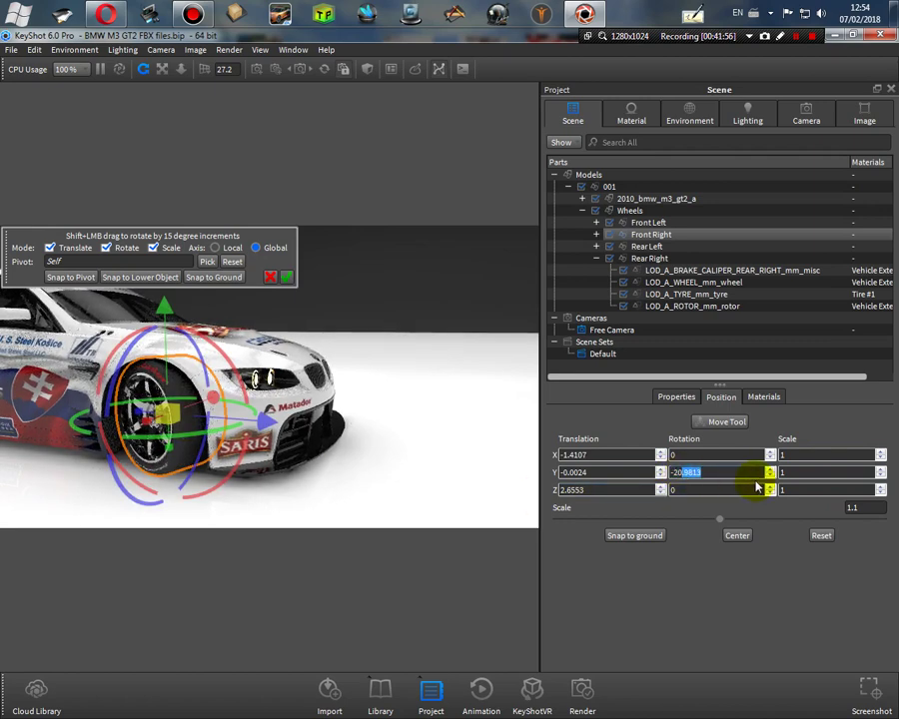
key("Return")
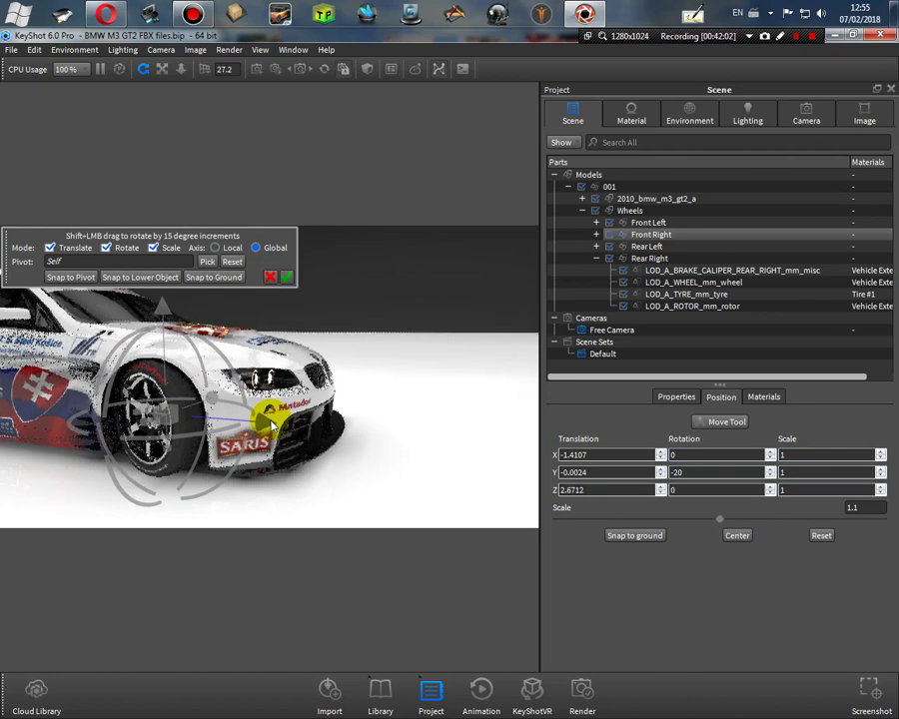
left_click_drag(343, 361, 383, 408)
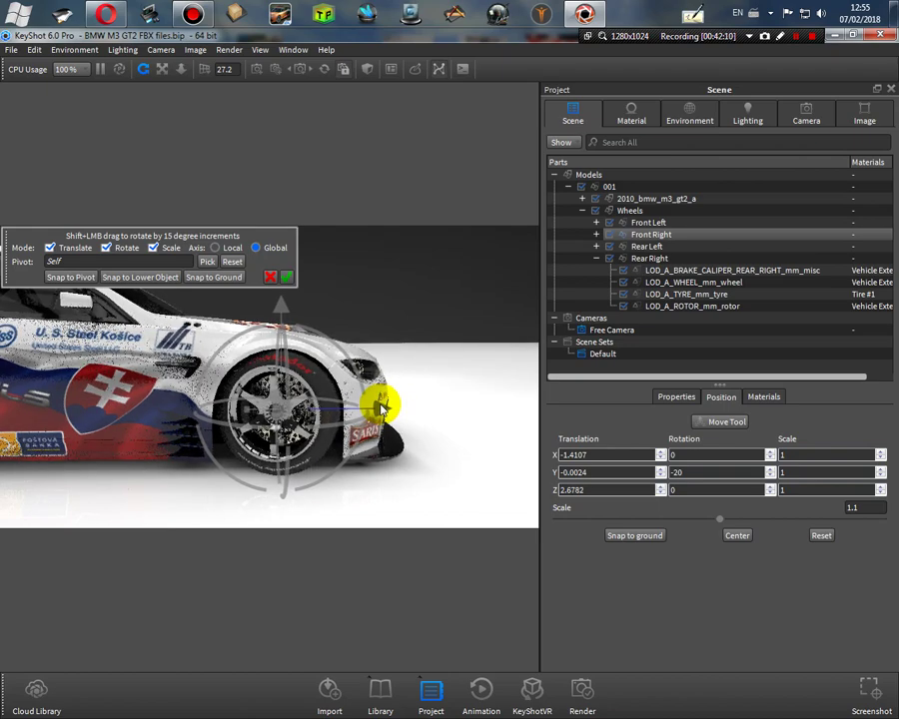
left_click(287, 277)
left_click_drag(287, 276, 78, 315)
Step: Collapse the 001 model's hierarchy and duplicate the whole car
left_click(568, 187)
left_click(636, 186)
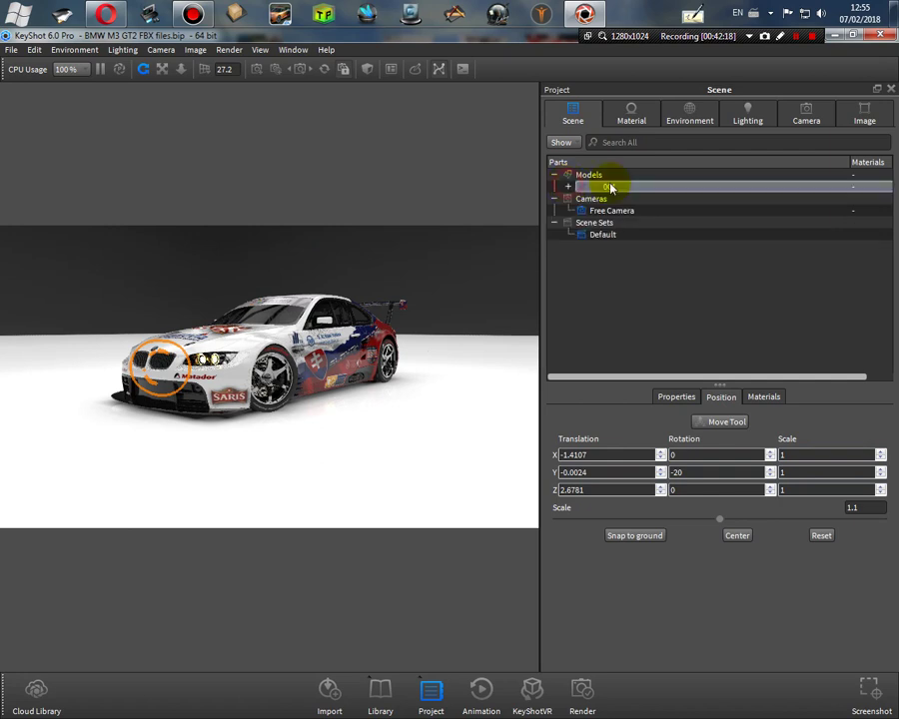
right_click(632, 192)
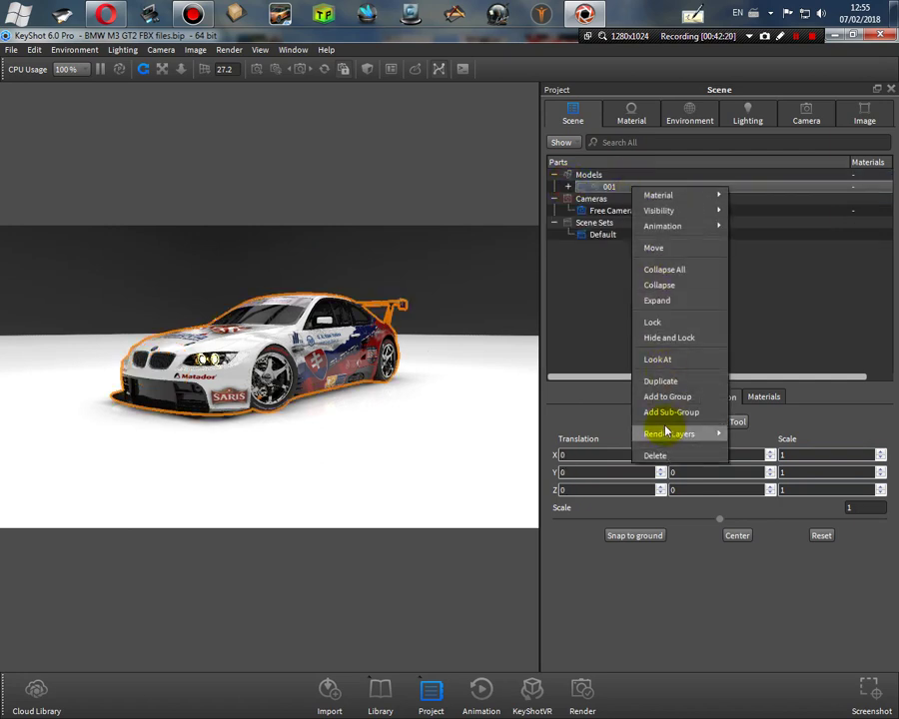
left_click(660, 381)
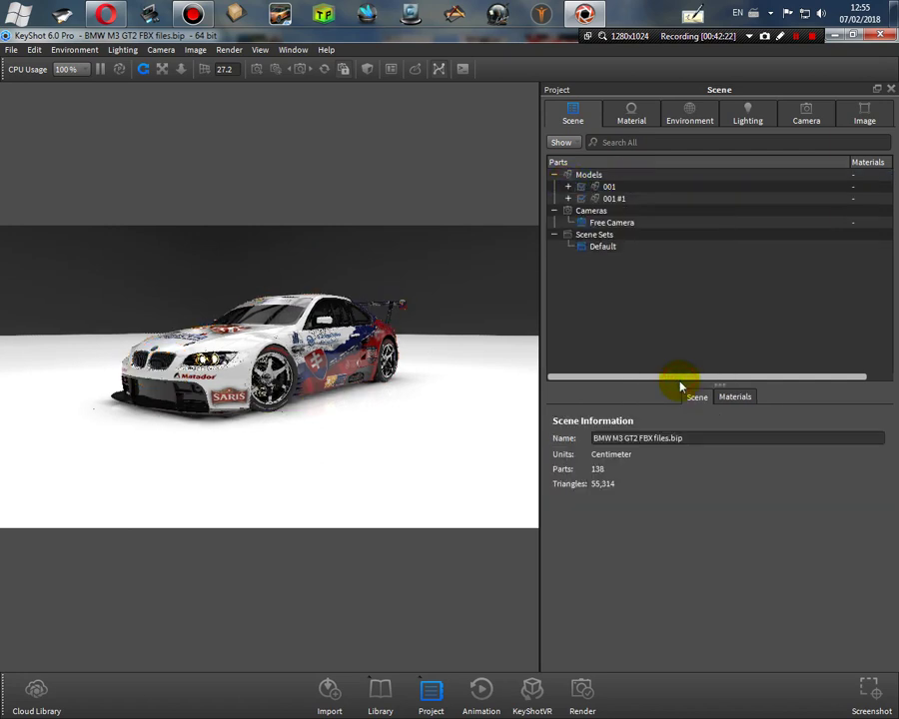
Step: Move the duplicated car, 001 #1, sideways to an X translation of about -3.0503, beside the original
left_click(682, 199)
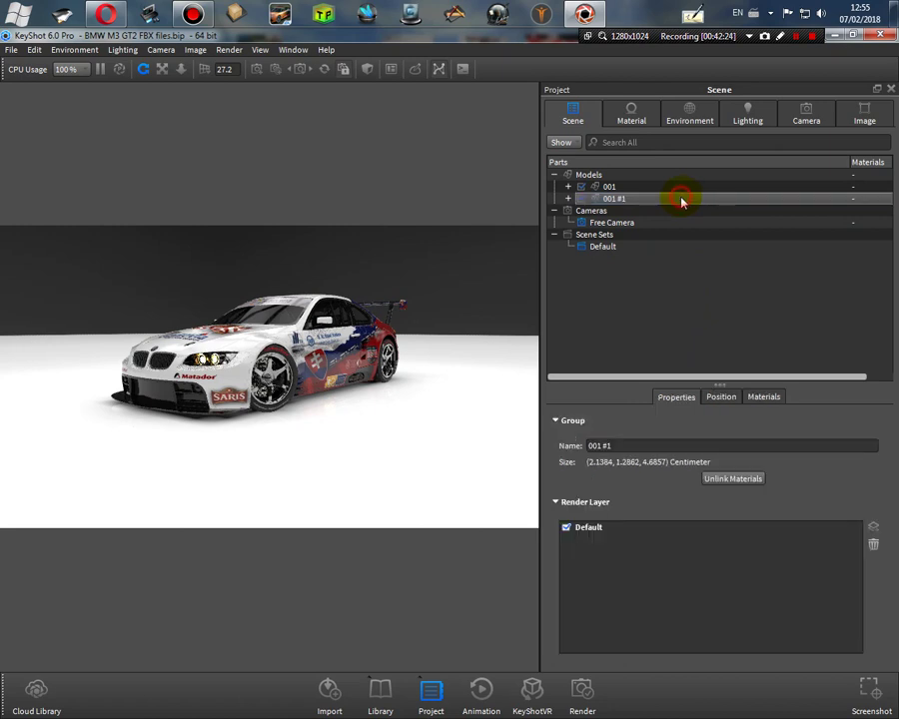
left_click(730, 397)
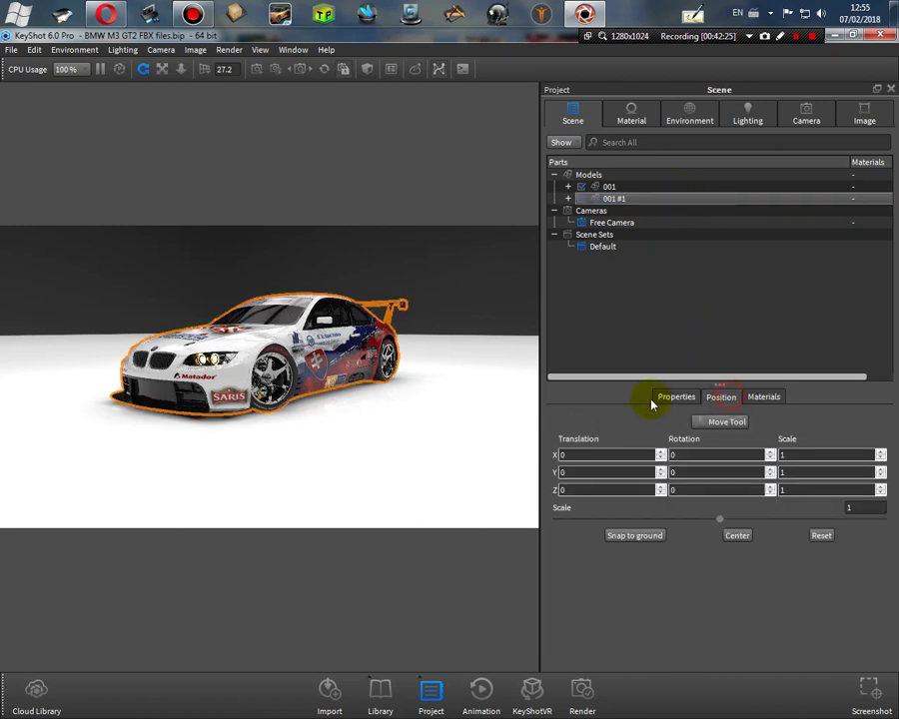
left_click(741, 424)
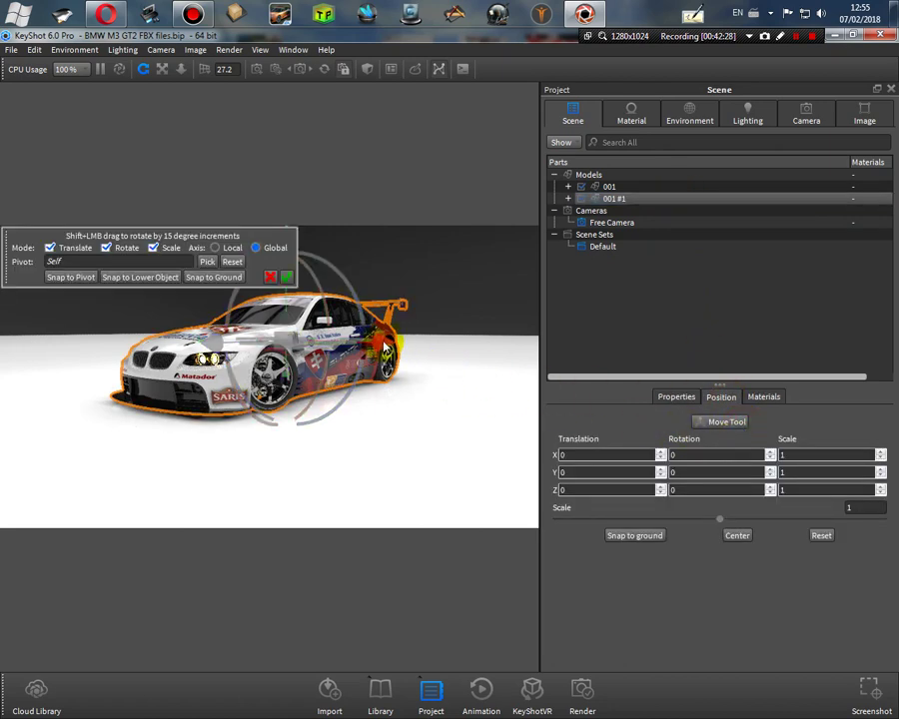
left_click_drag(385, 346, 422, 452)
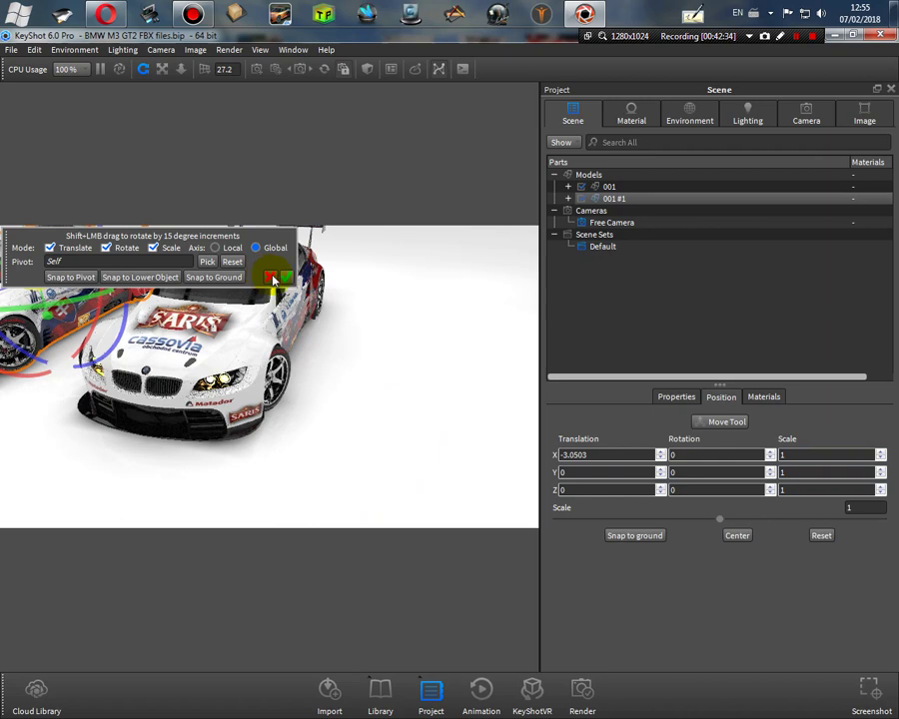
left_click(288, 278)
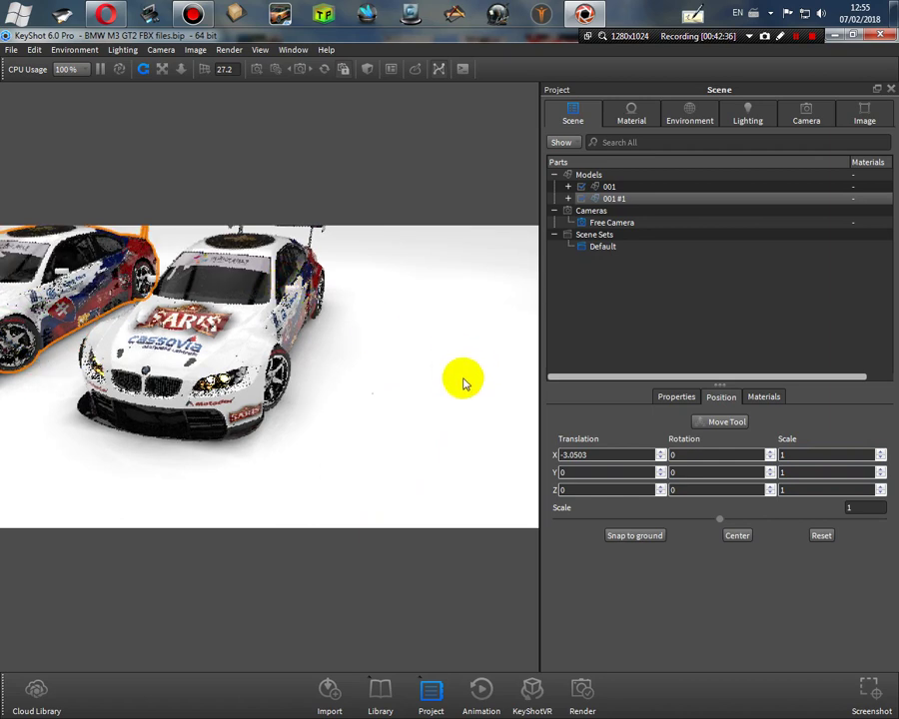
Step: Turn the duplicated car around by setting its X rotation to -180 and its Z rotation to -180
left_click(705, 198)
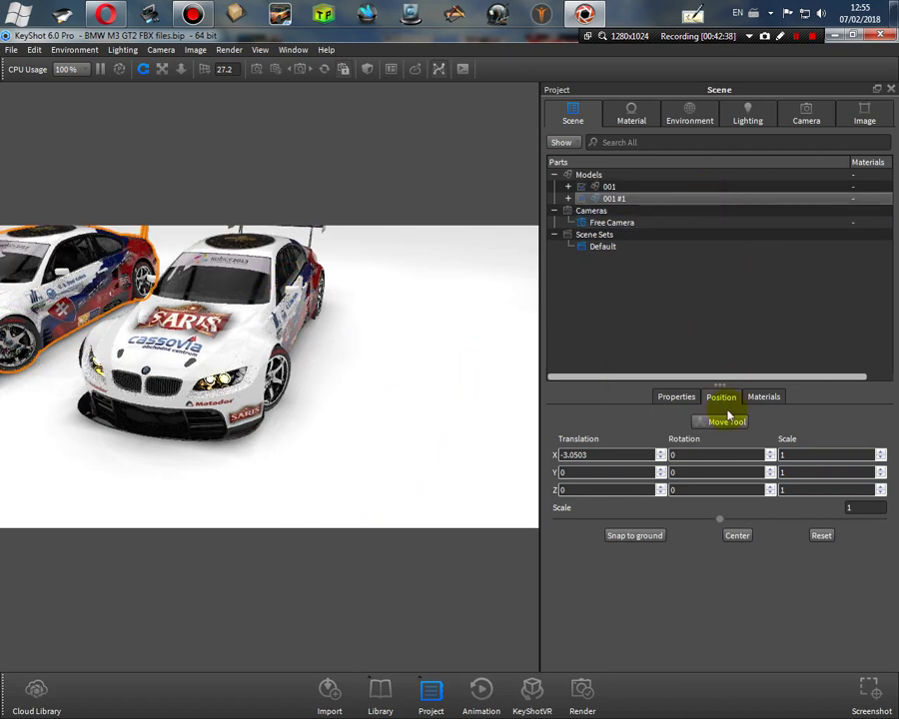
left_click(678, 455)
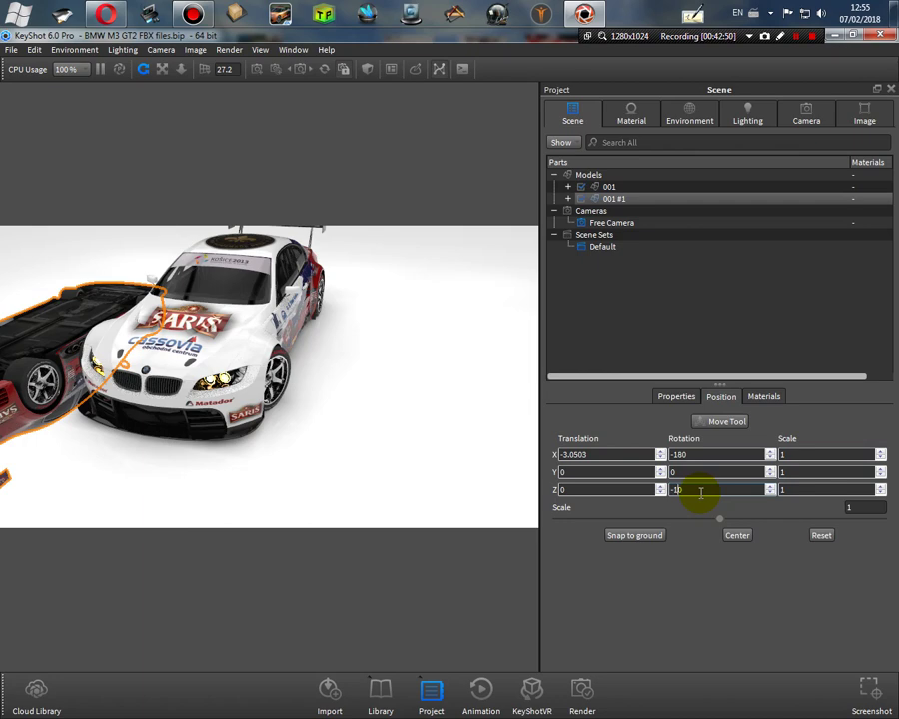
key("Return")
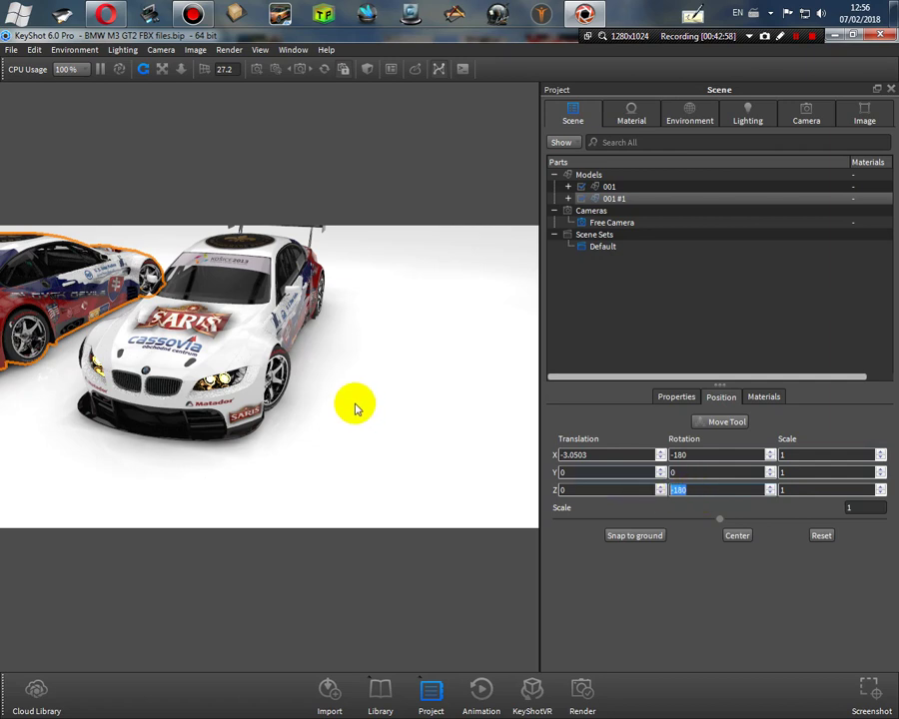
Step: Shift the duplicated car lengthwise to a Z translation of about 0.7541
left_click(163, 70)
left_click_drag(209, 374, 537, 413)
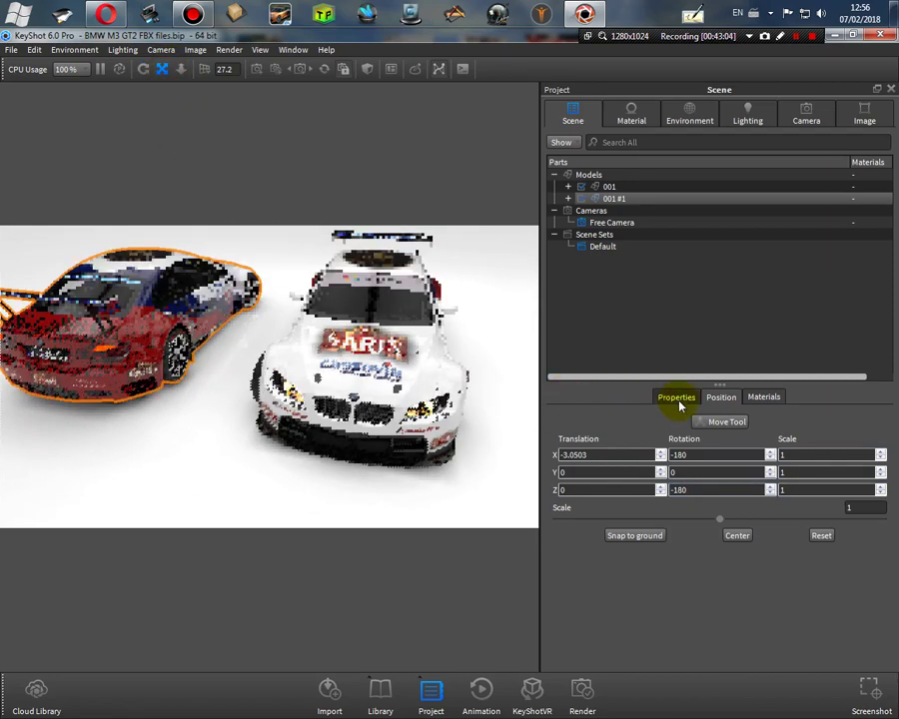
left_click(726, 421)
left_click_drag(295, 361, 160, 320)
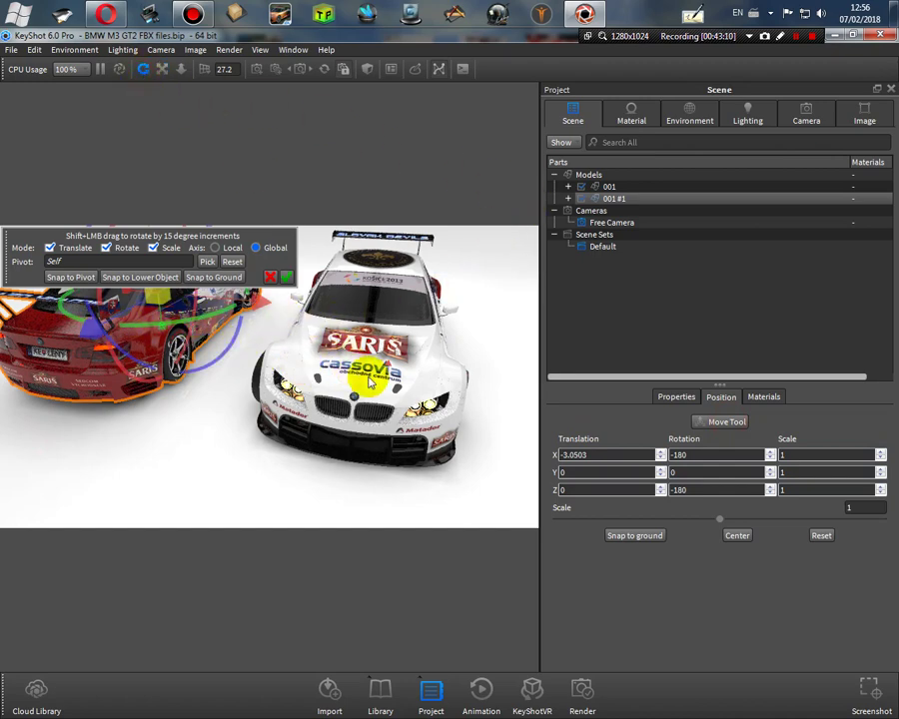
scroll(365, 377, "down", 5)
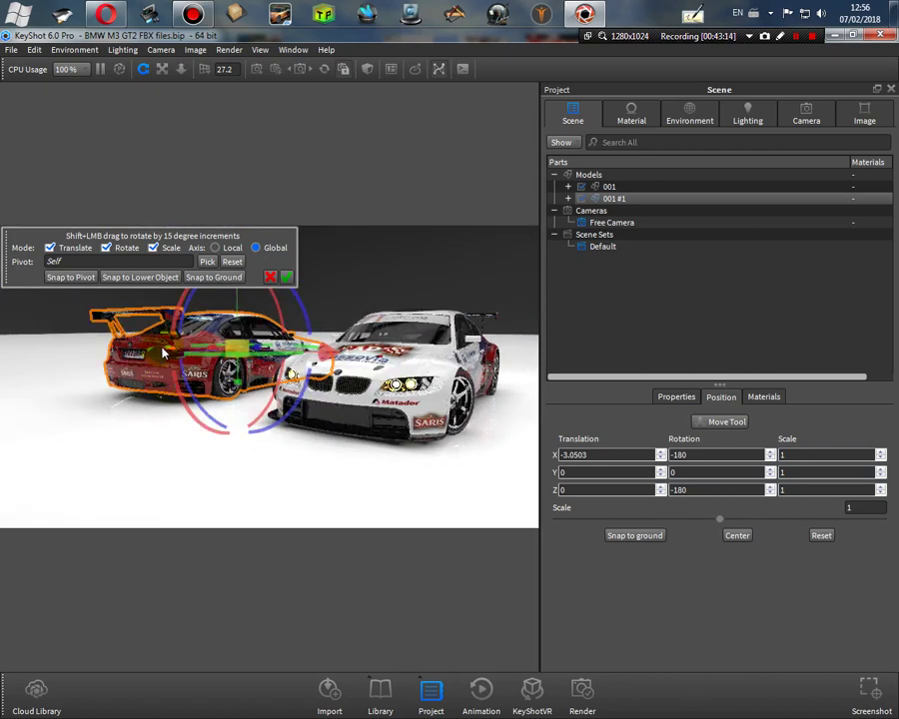
left_click_drag(160, 354, 102, 371)
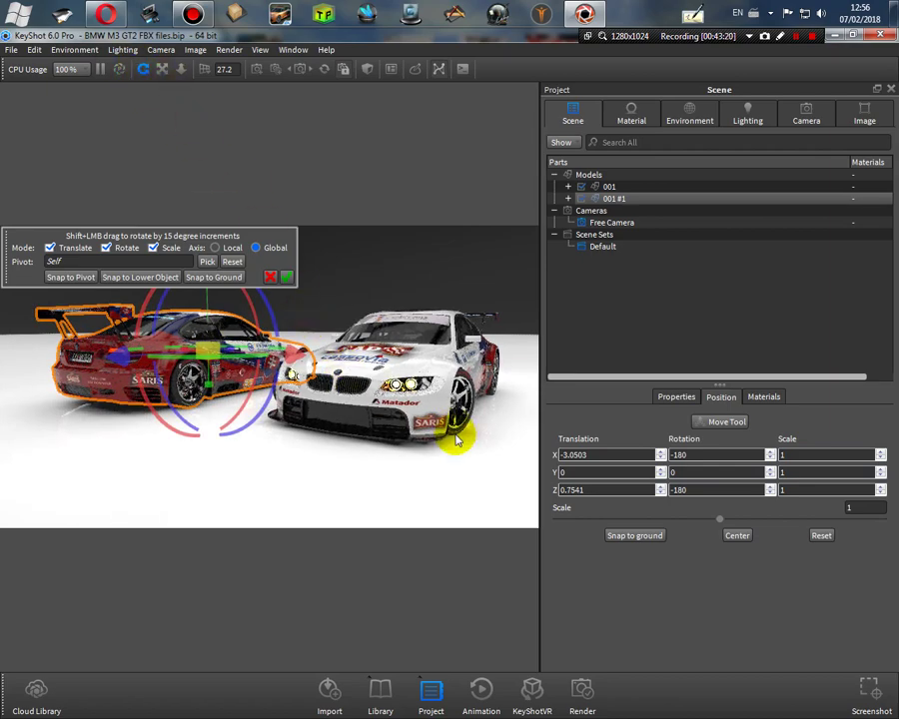
Step: Move the duplicated car farther from the original to about X -3.9362 and frame both cars in the camera view
left_click_drag(456, 439, 414, 446)
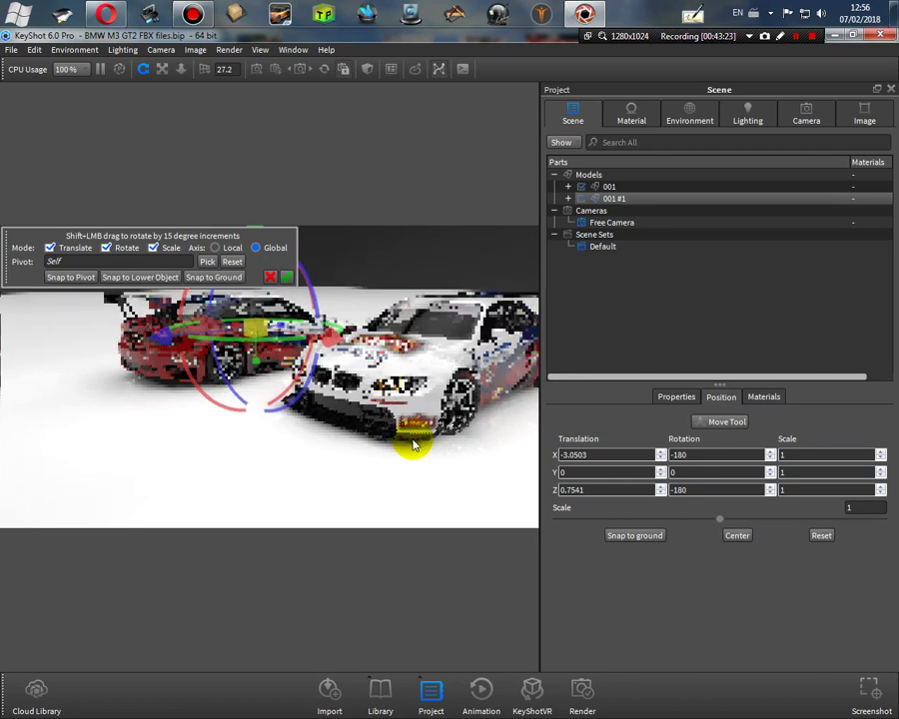
left_click(161, 69)
left_click_drag(444, 397, 267, 418)
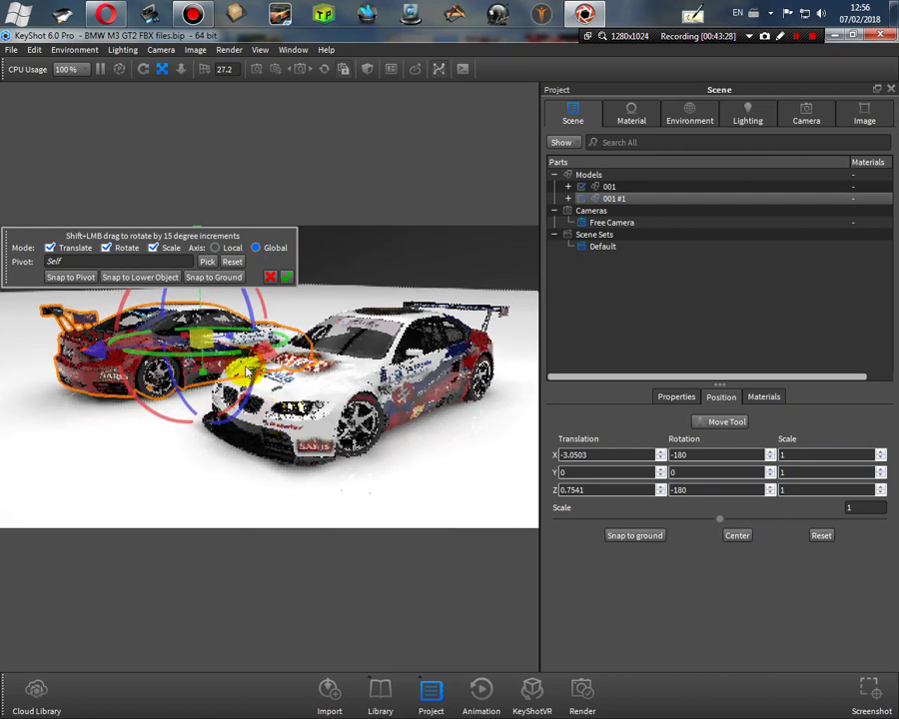
left_click_drag(264, 344, 199, 303)
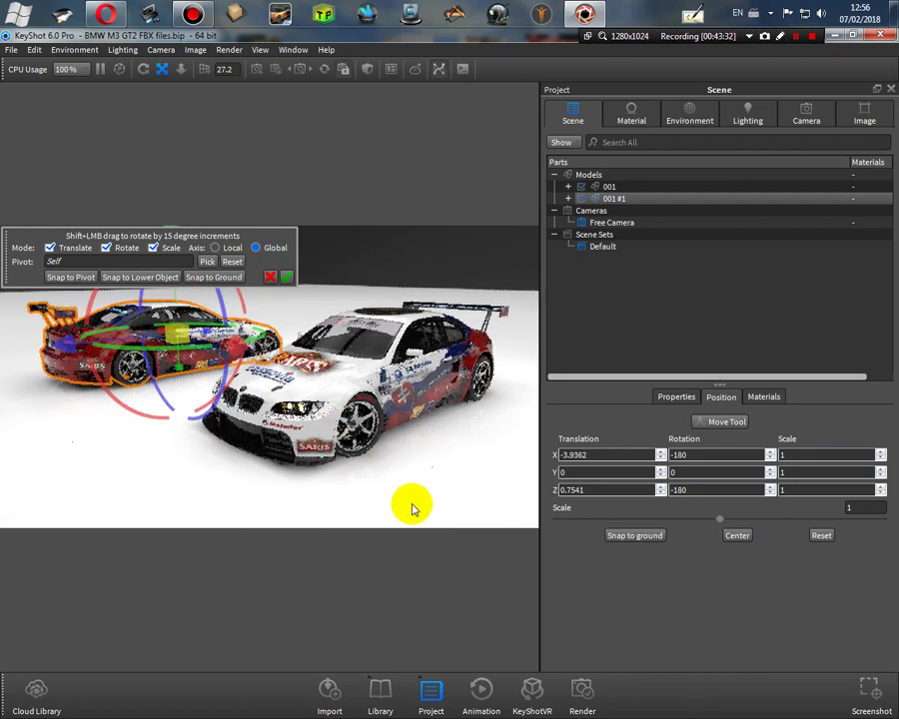
left_click_drag(411, 442, 444, 460)
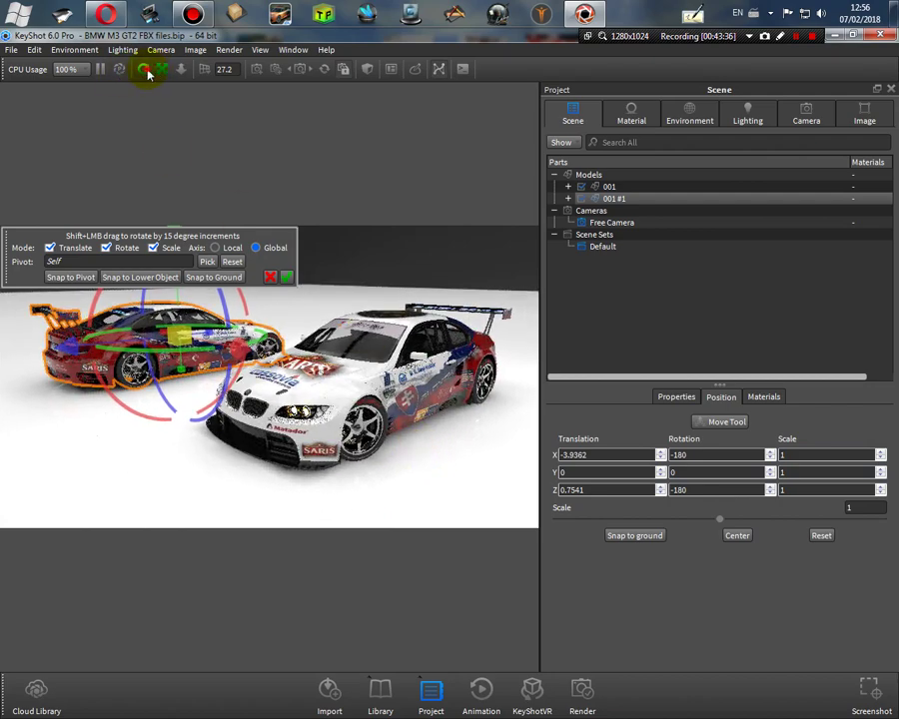
left_click_drag(125, 115, 267, 436)
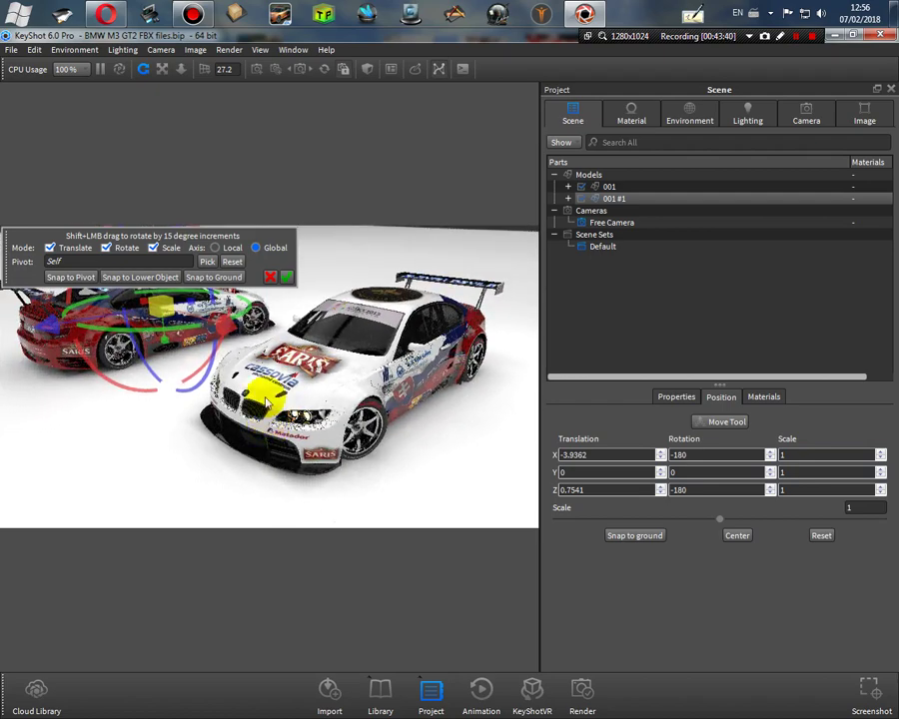
left_click(287, 276)
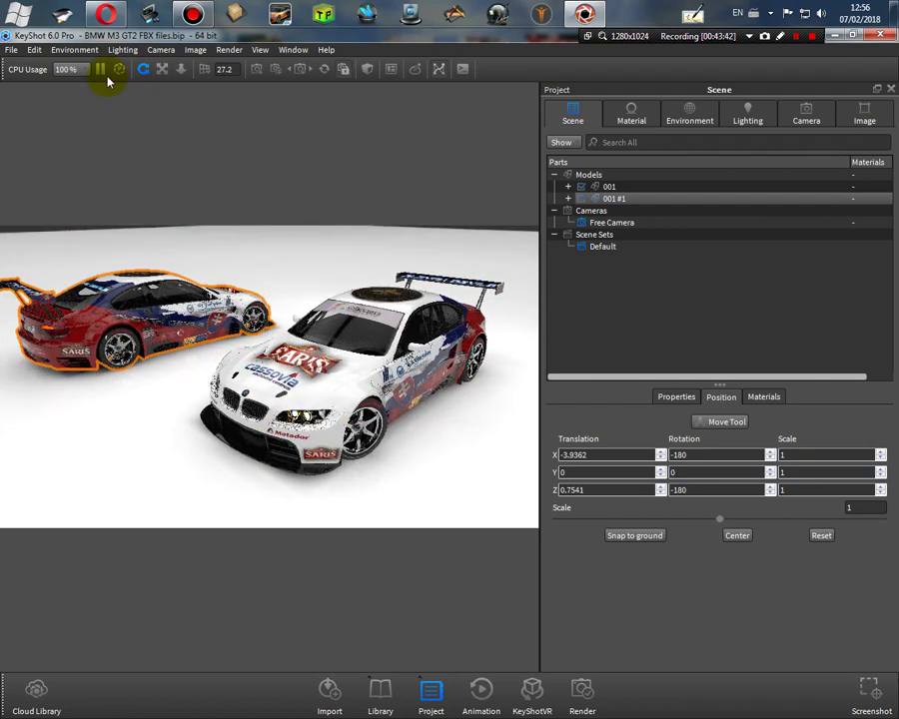
left_click(162, 69)
left_click_drag(222, 333, 256, 327)
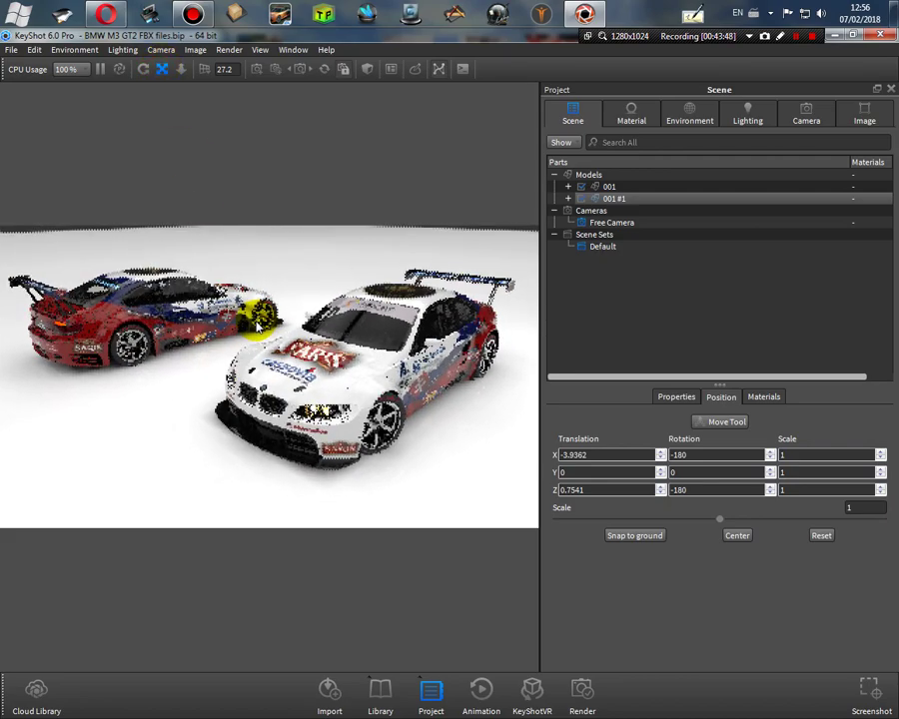
left_click(257, 324)
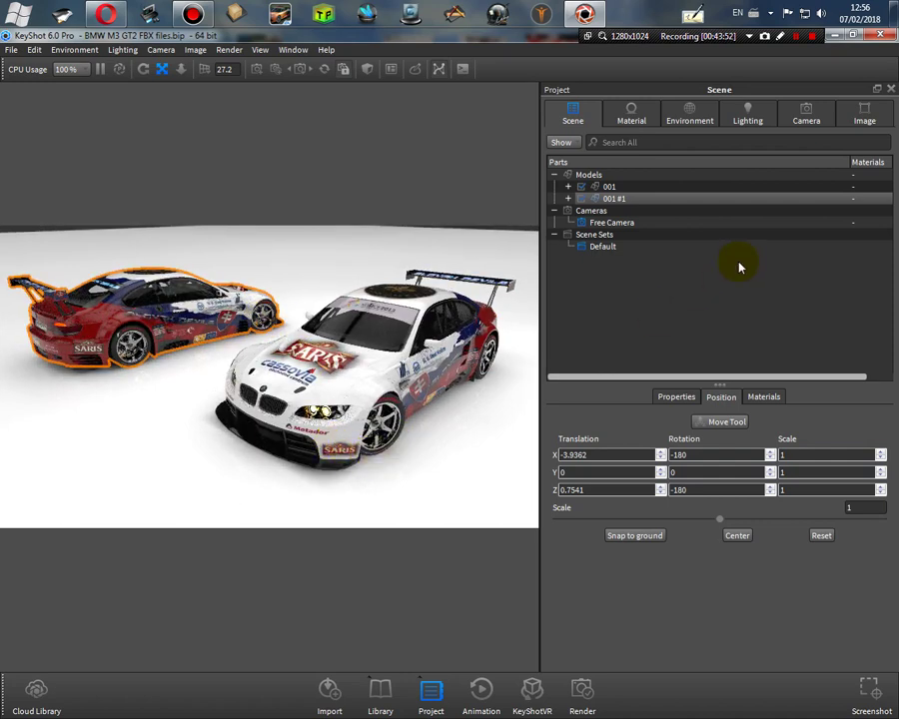
Step: Set the environment background to a backplate image, using Studio_Backdrop_Black.jpg from the Studio backplates
left_click(679, 115)
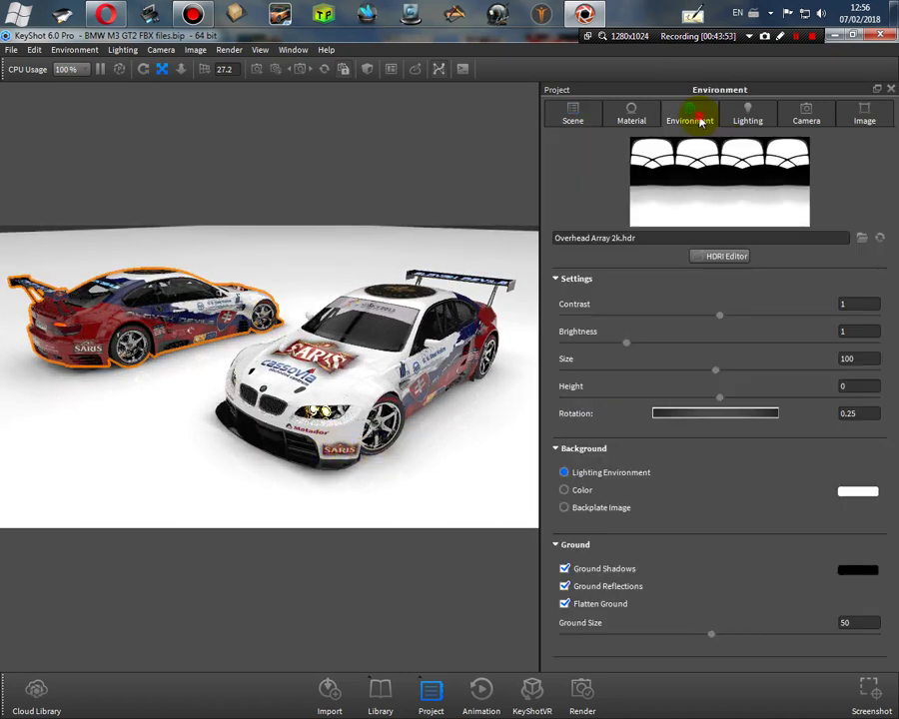
left_click(618, 511)
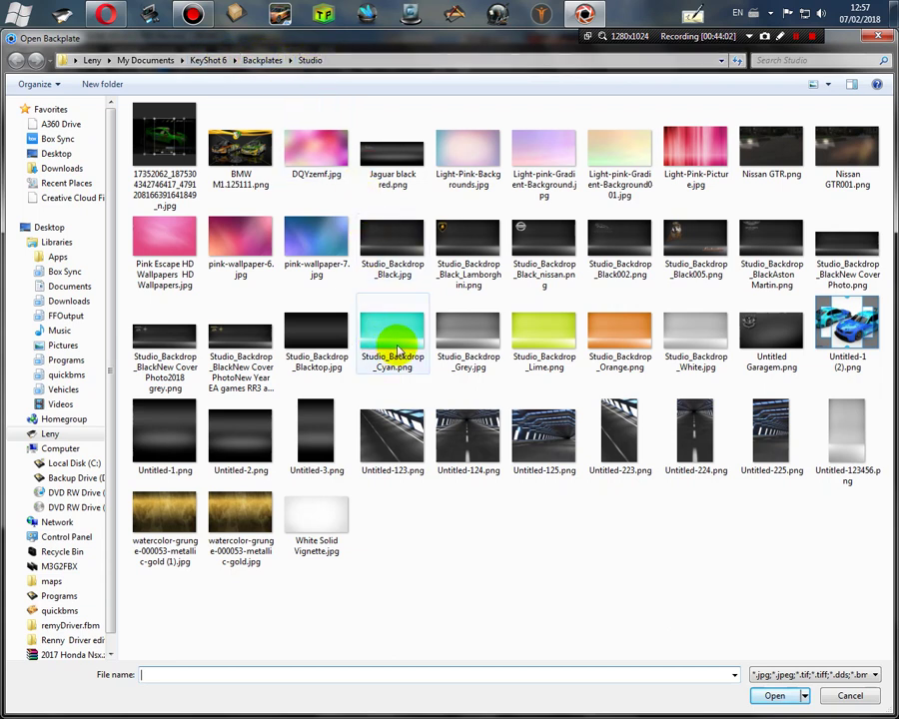
left_click(391, 237)
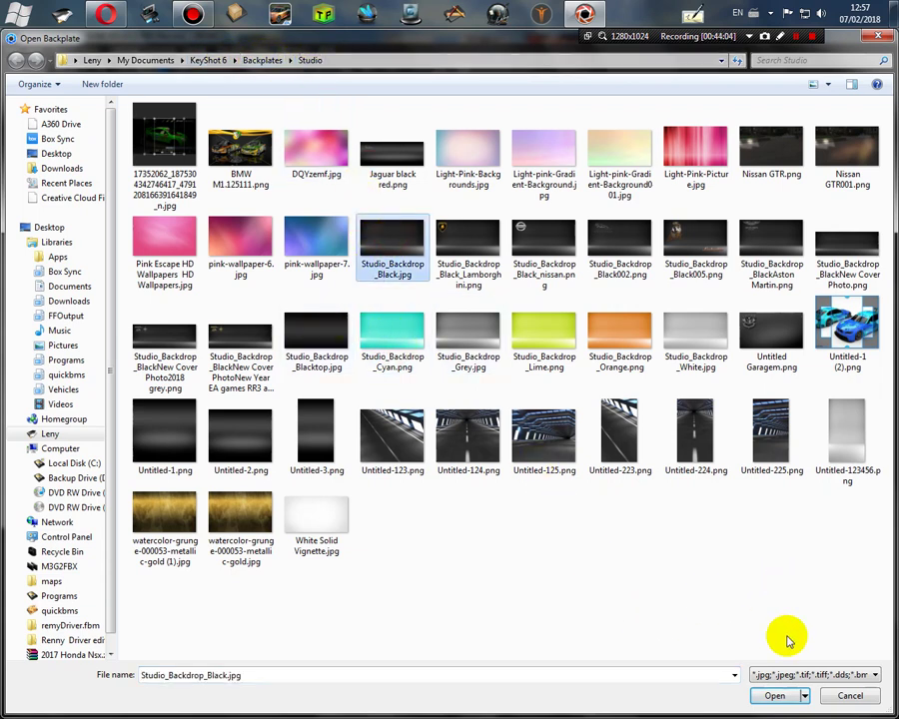
left_click(791, 696)
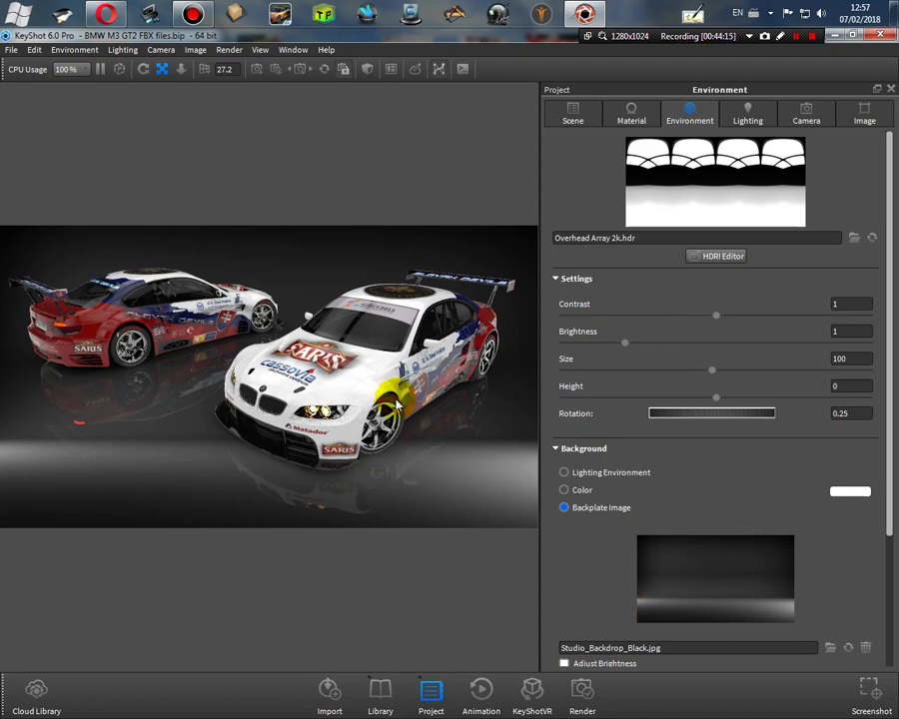
left_click(580, 111)
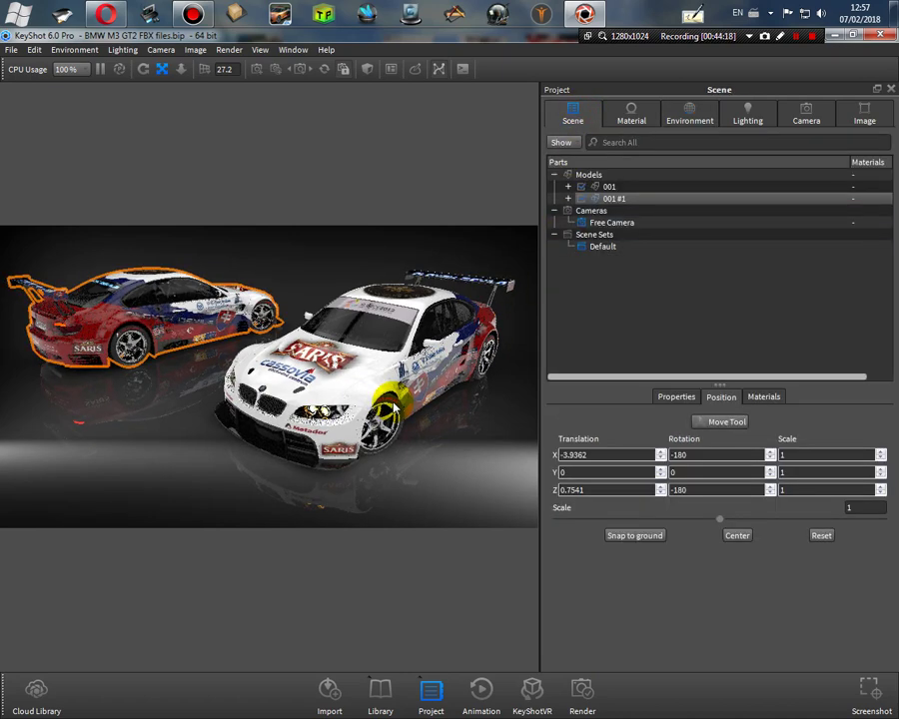
left_click(389, 409)
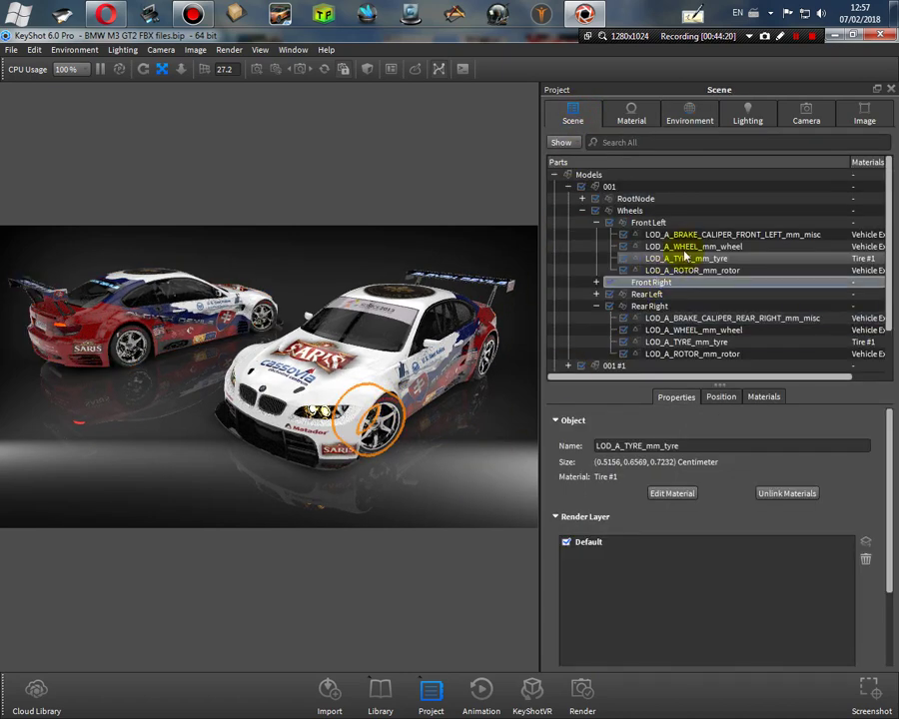
left_click(719, 397)
left_click(726, 423)
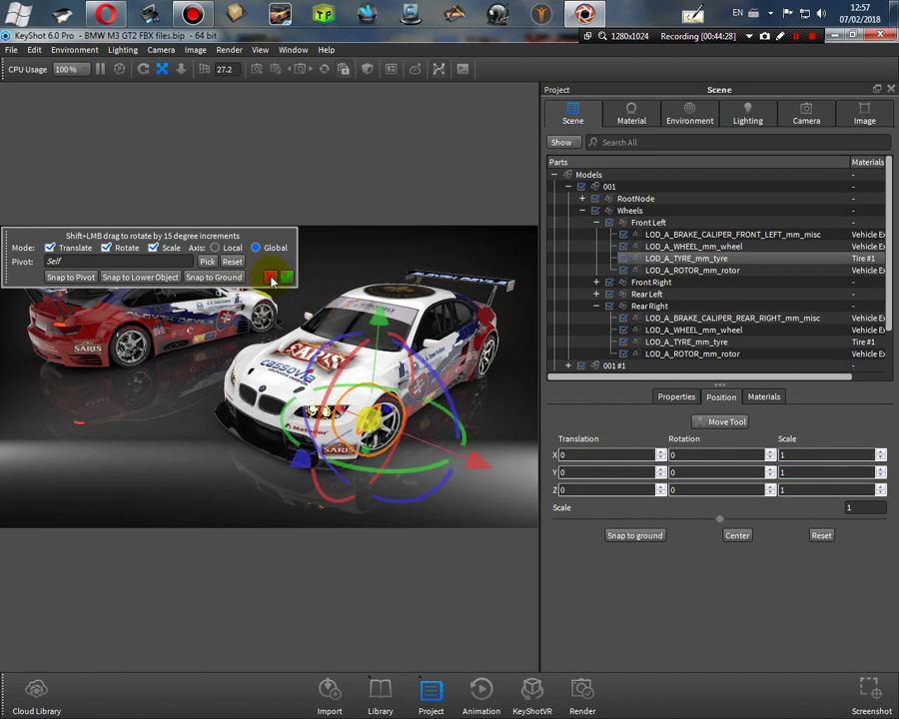
left_click(286, 276)
left_click(467, 462)
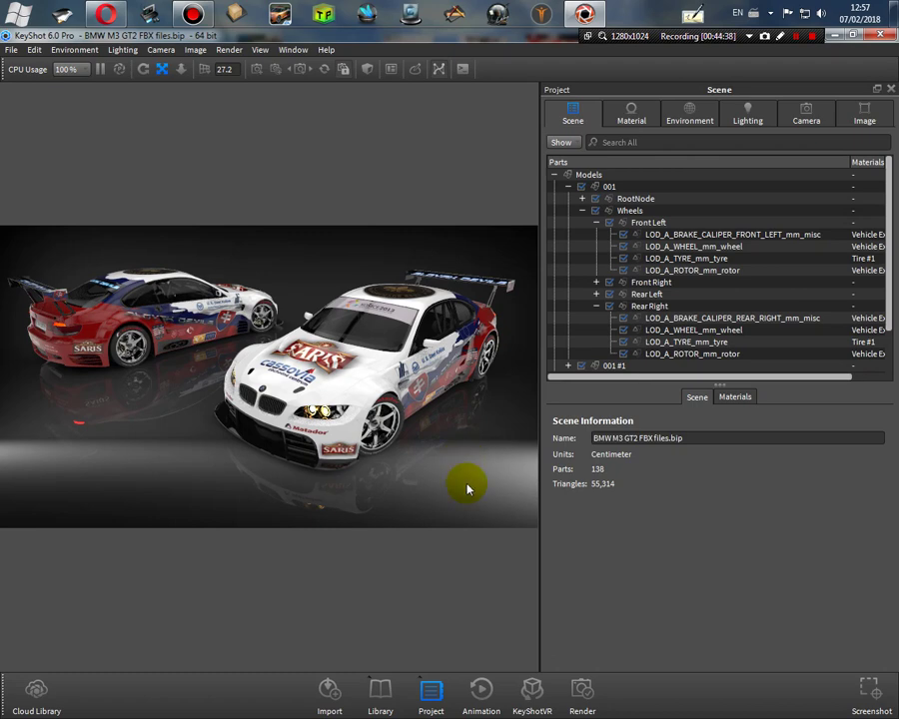
Step: Set the still-image render output to PNG format at a resolution of 1920 x 1080
left_click(589, 694)
left_click(586, 698)
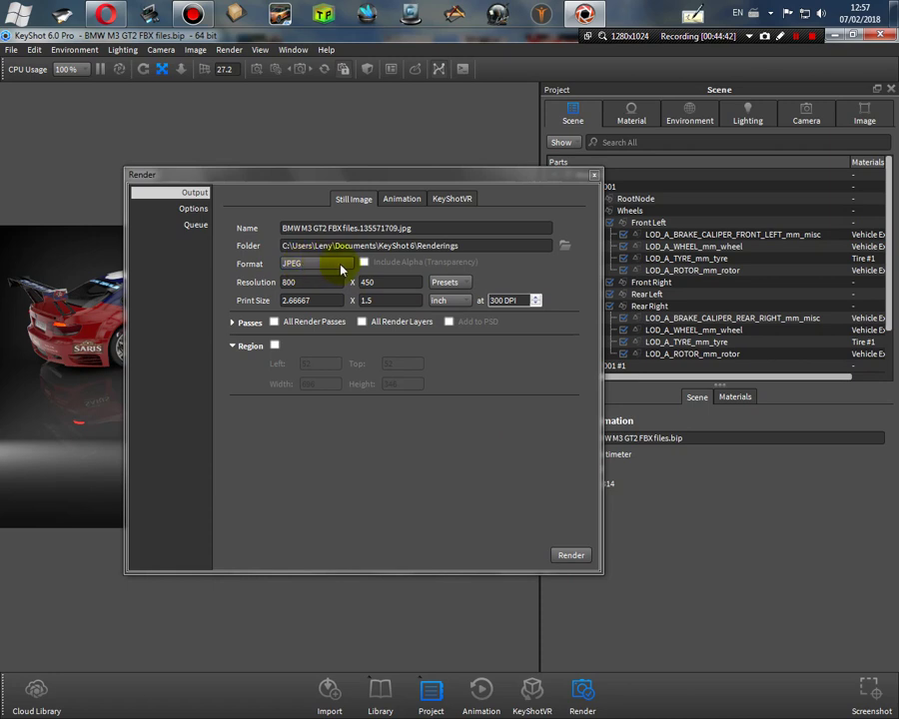
left_click(340, 269)
left_click(318, 320)
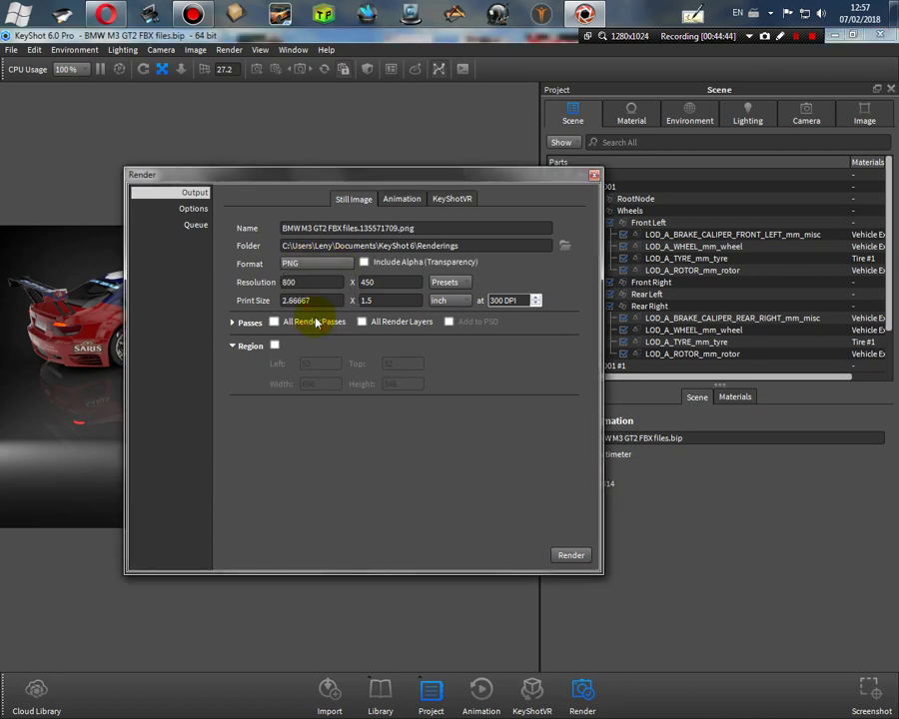
left_click(316, 285)
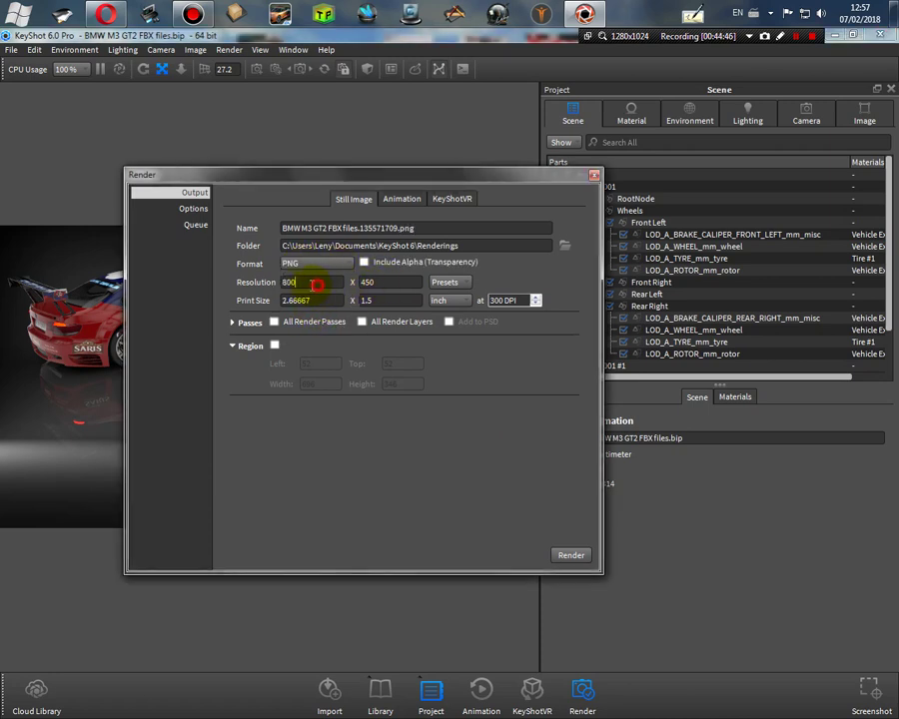
left_click_drag(316, 284, 260, 292)
type("1")
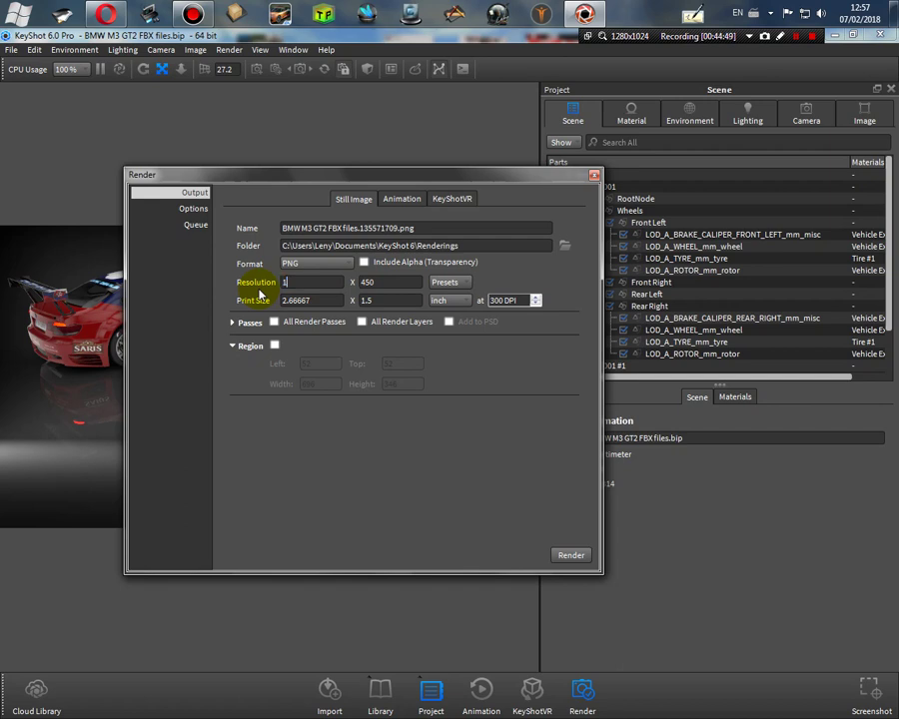
type("920")
double_click(389, 283)
type("1080")
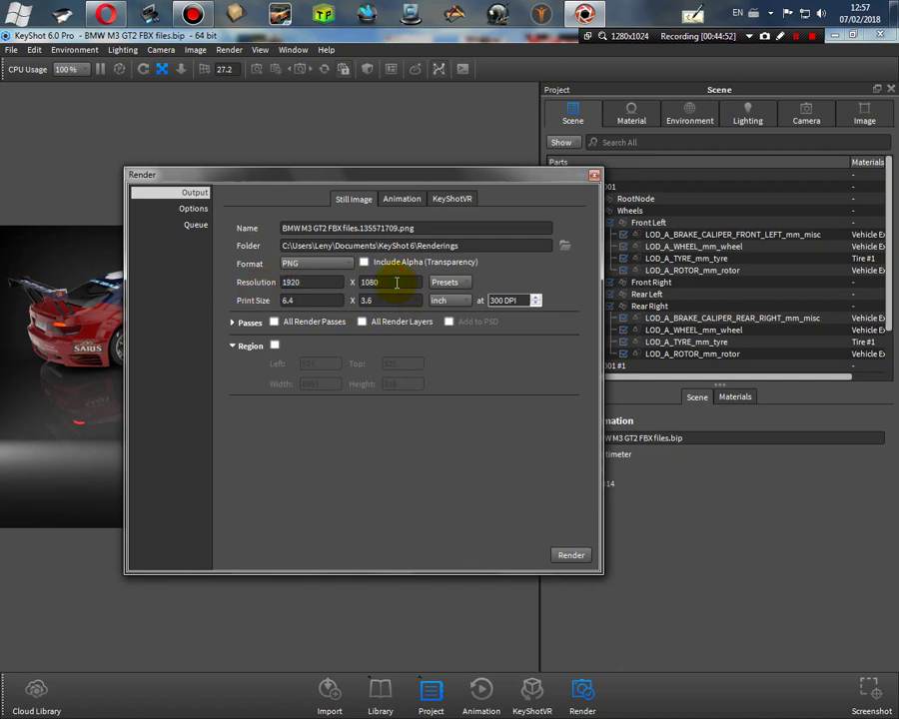
Step: Set the render quality to 512 maximum samples and start the render
left_click(192, 207)
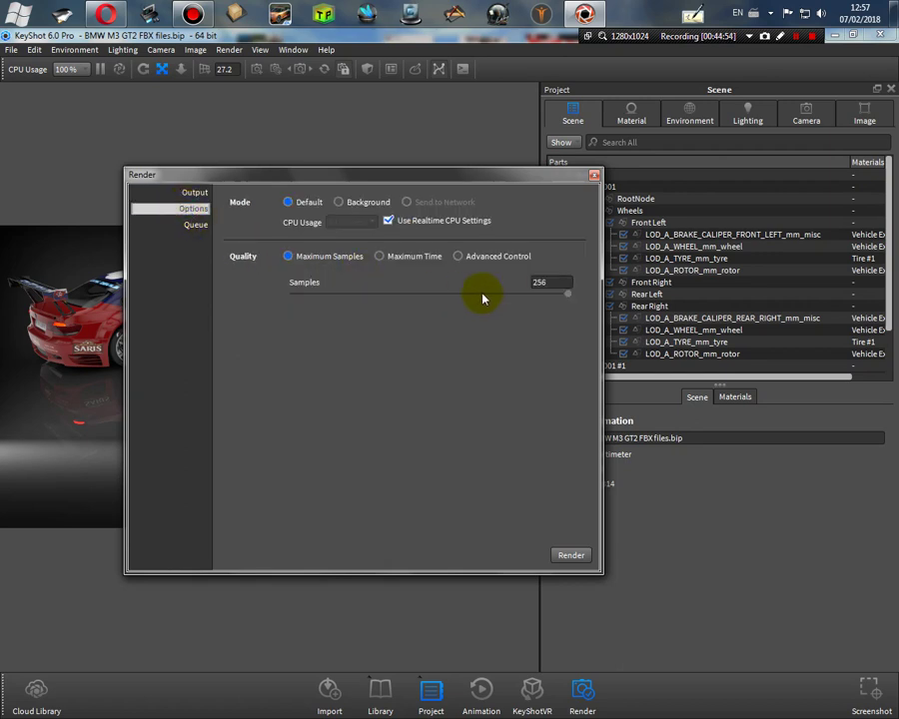
double_click(554, 284)
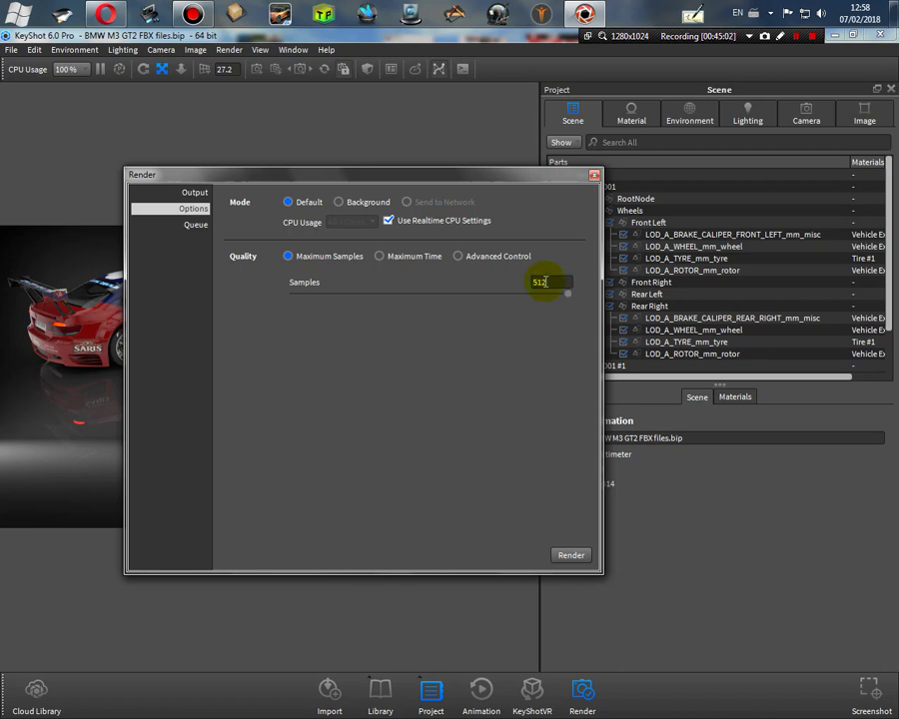
left_click(194, 195)
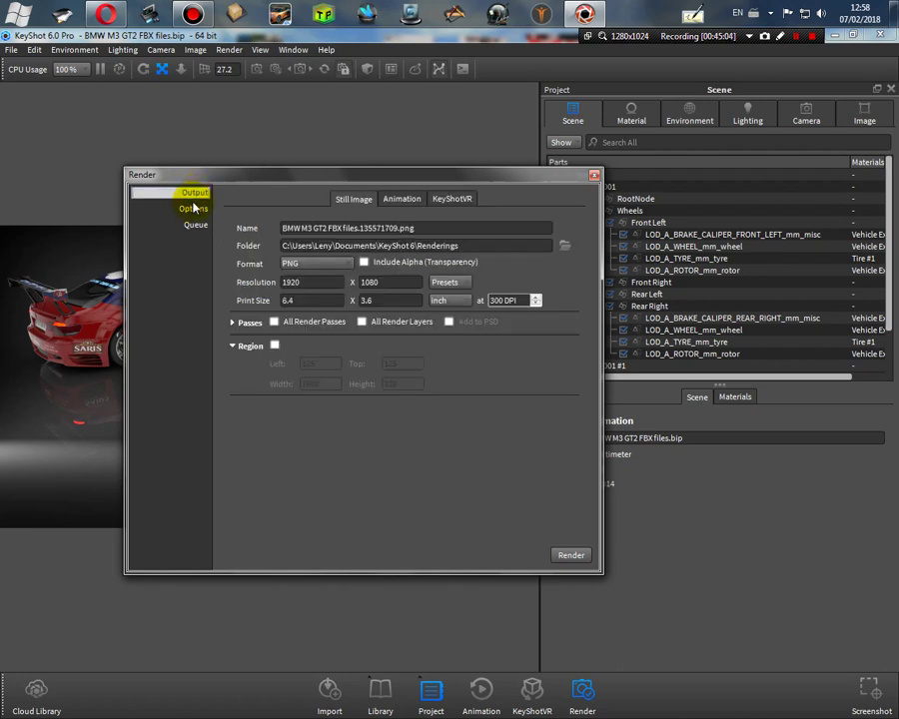
left_click(193, 209)
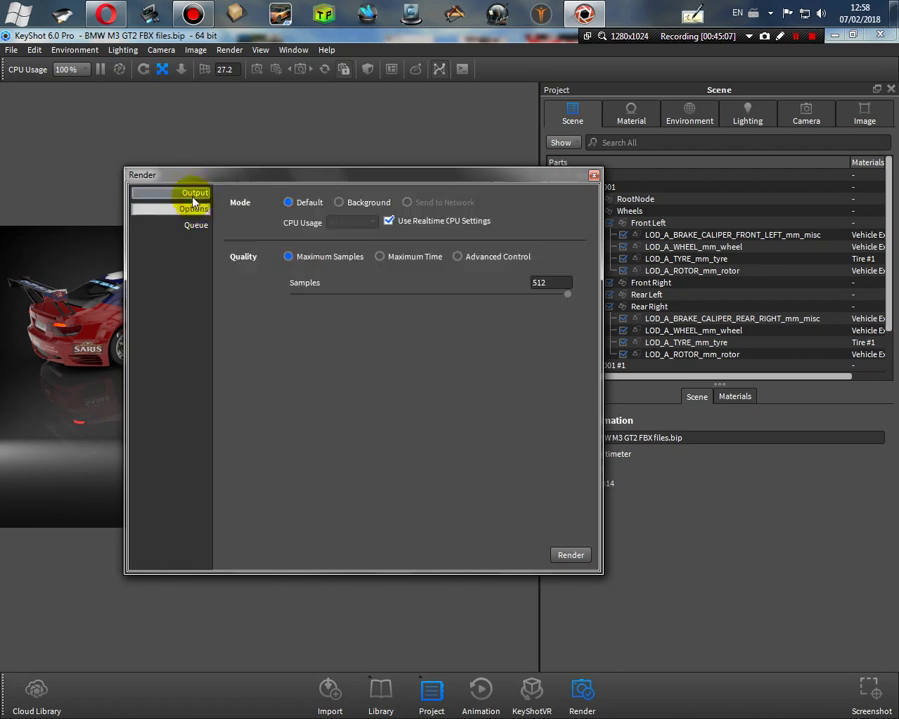
left_click(194, 194)
left_click(510, 299)
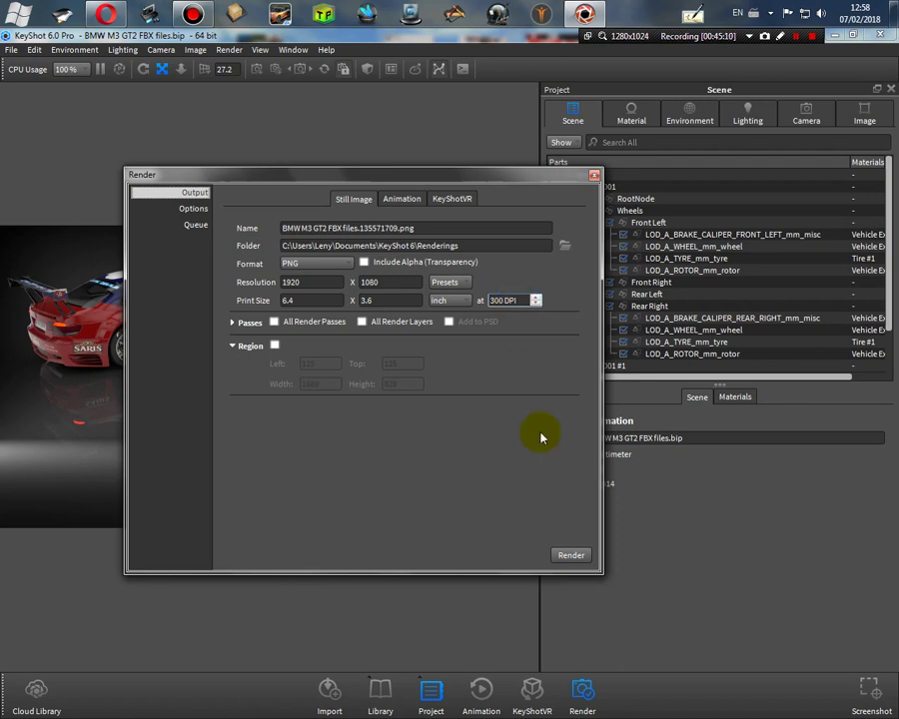
left_click(572, 554)
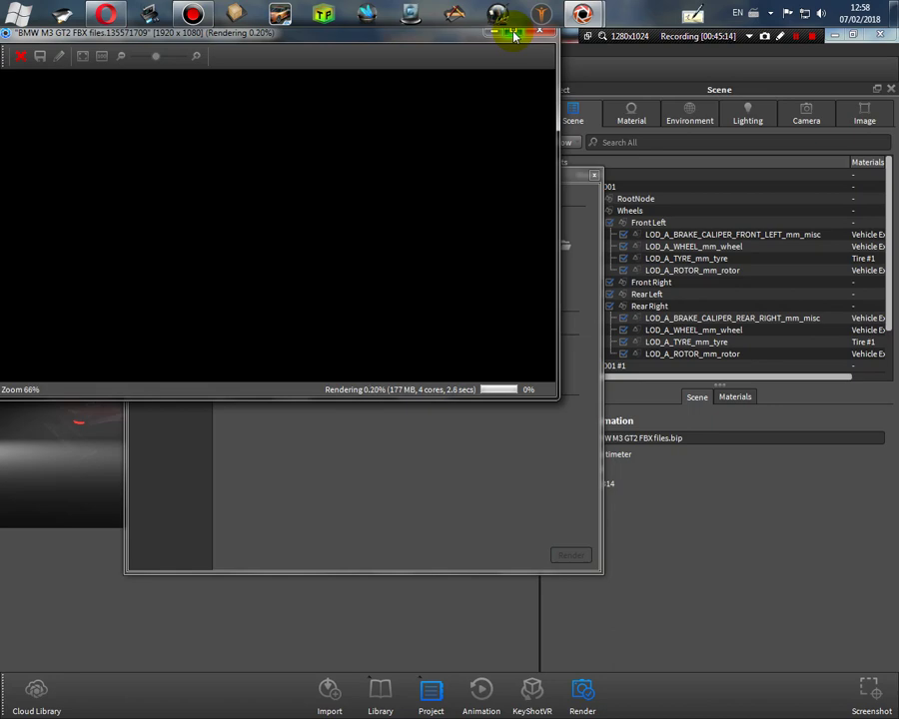
Step: Enlarge the render output to full screen and zoom in to inspect both cars while it renders
left_click_drag(463, 37, 501, 84)
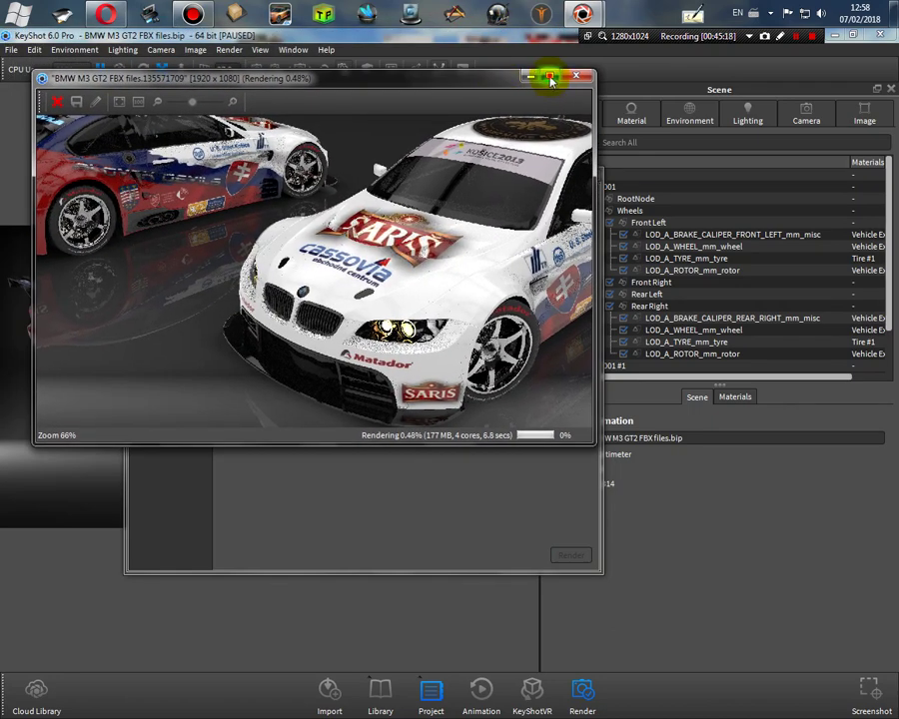
left_click(549, 78)
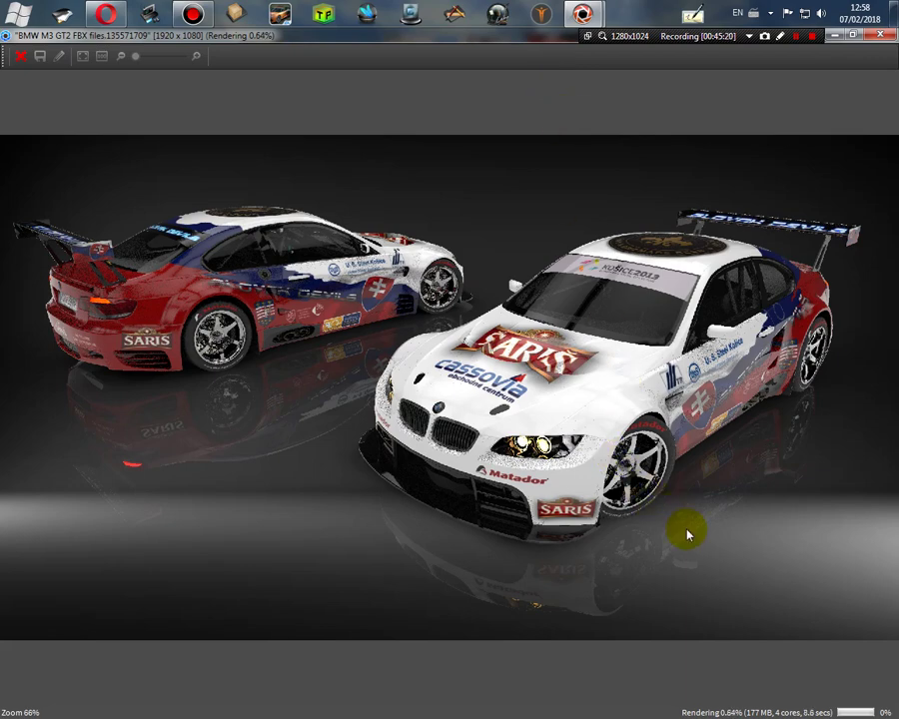
scroll(683, 532, "up", 3)
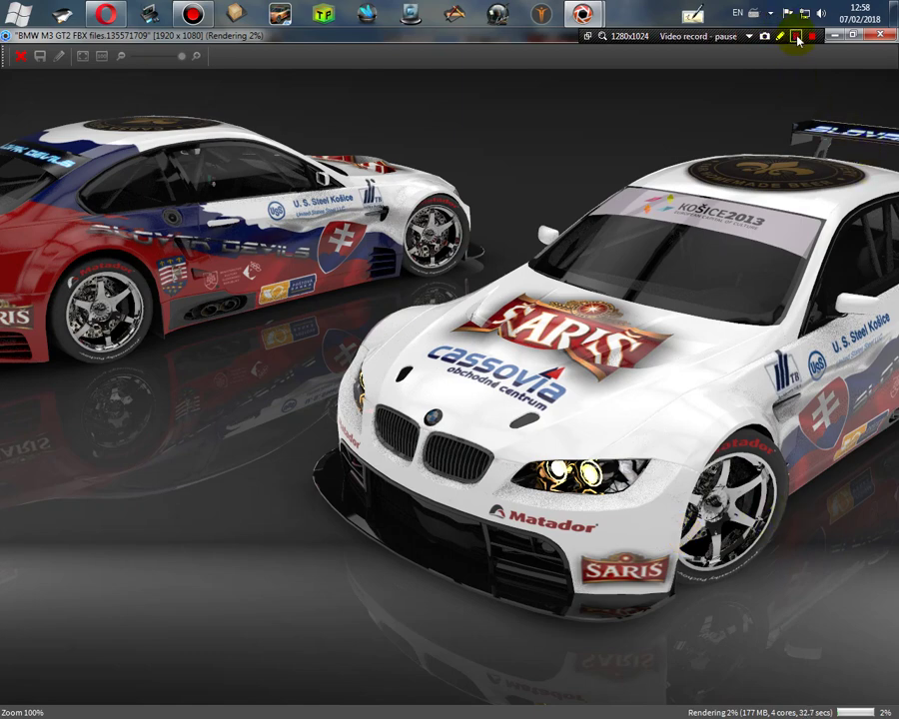
left_click(795, 37)
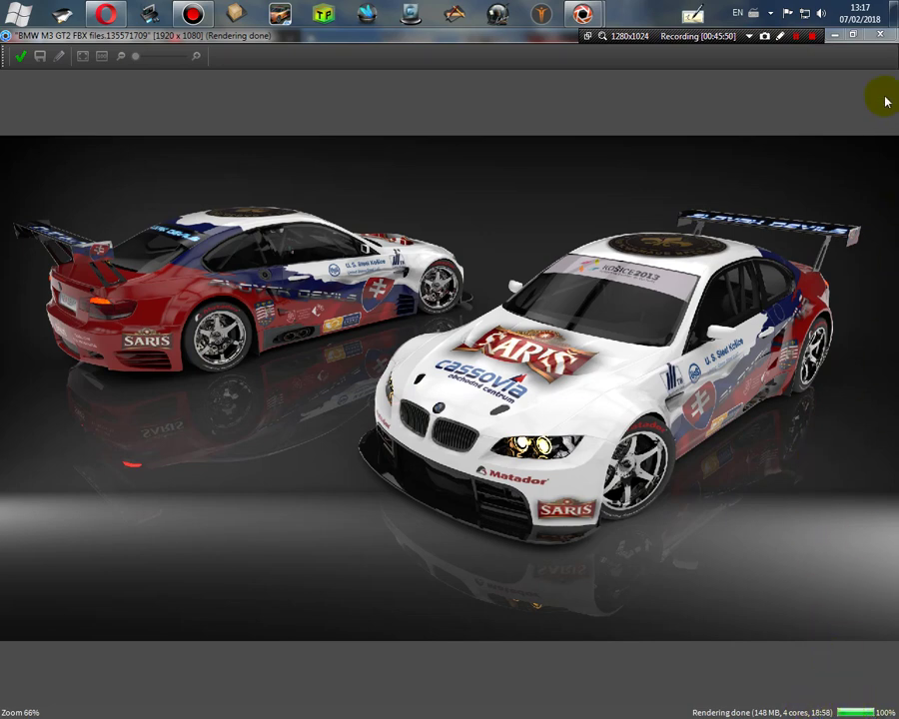
Step: Close the finished render and the render settings, and save the scene file
left_click(884, 36)
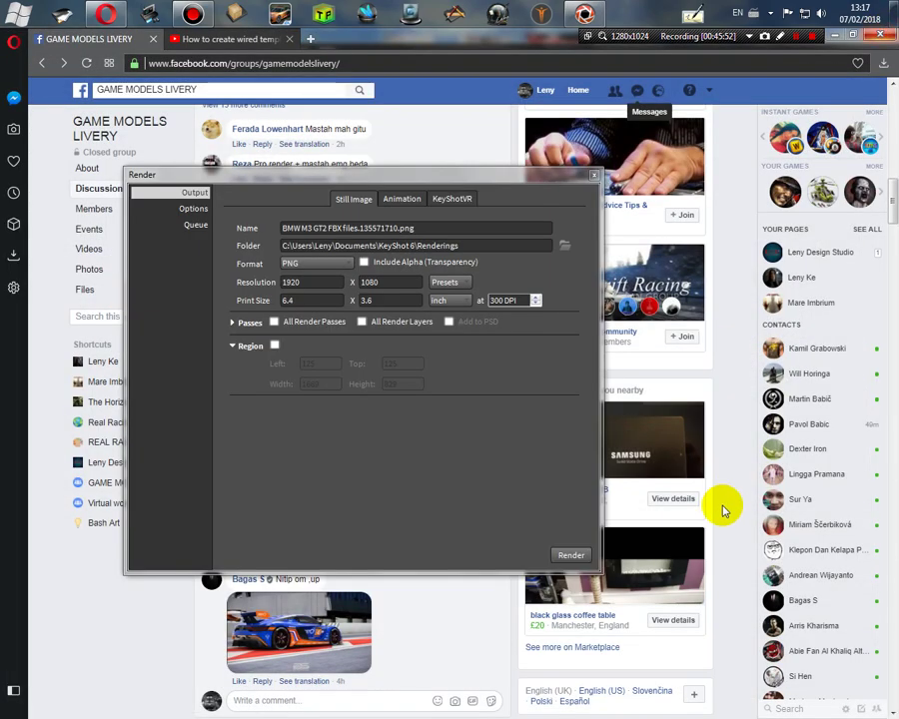
left_click(596, 181)
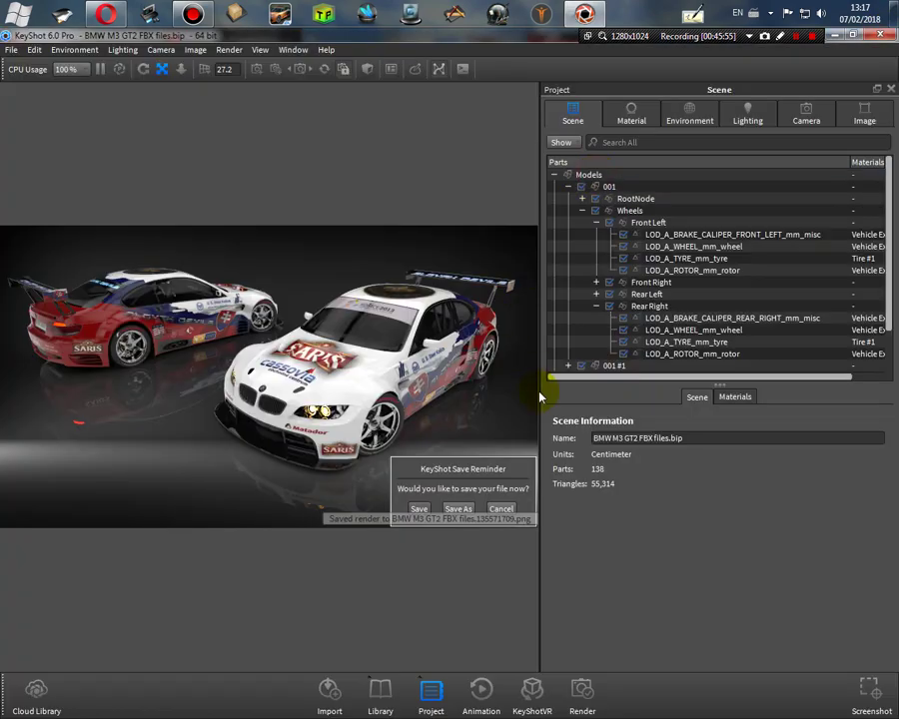
left_click(417, 508)
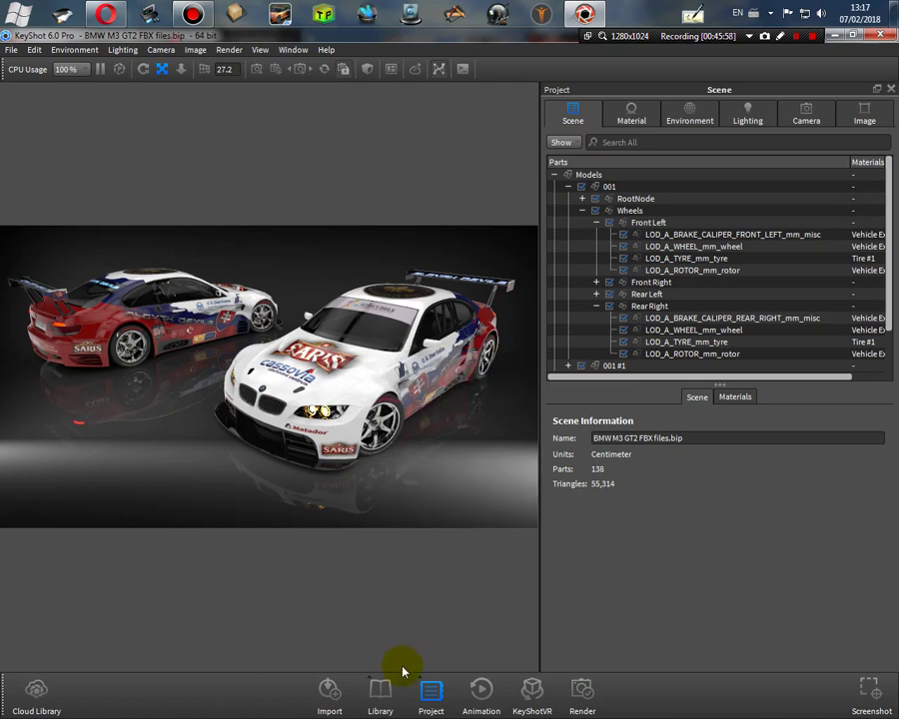
Step: Try the two Overhead Purple and Cyan environments and Overhead Array 2kWhite as lighting on the cars
left_click(381, 691)
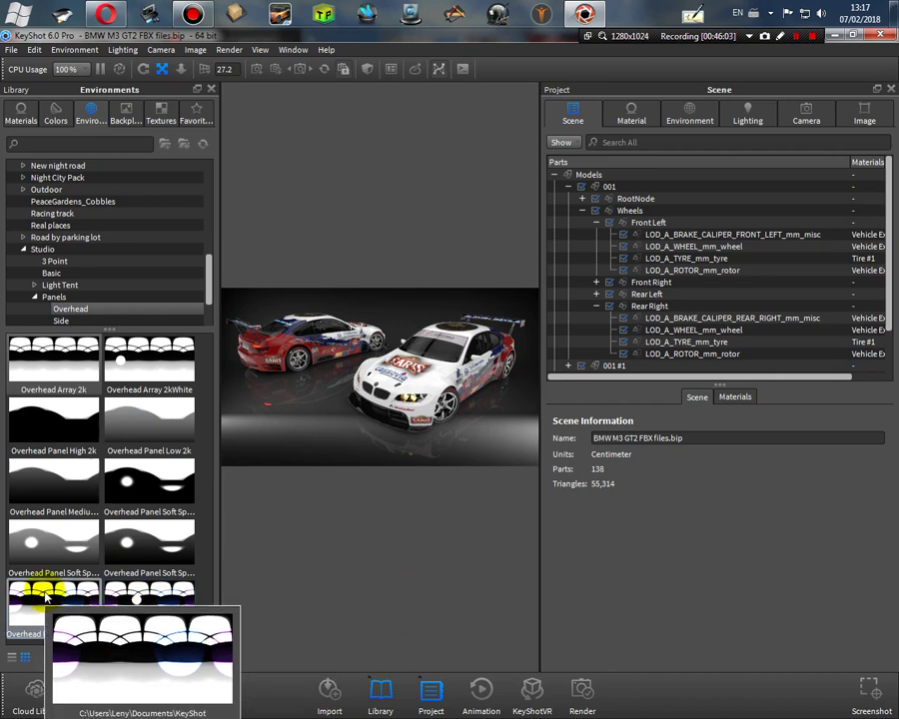
left_click_drag(32, 587, 385, 405)
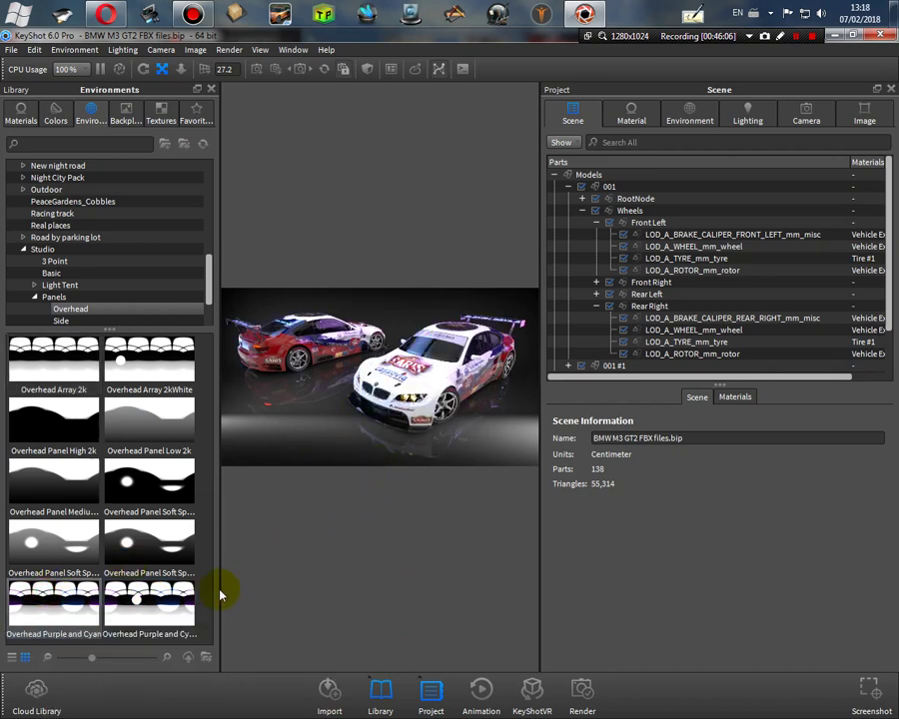
left_click_drag(164, 610, 442, 467)
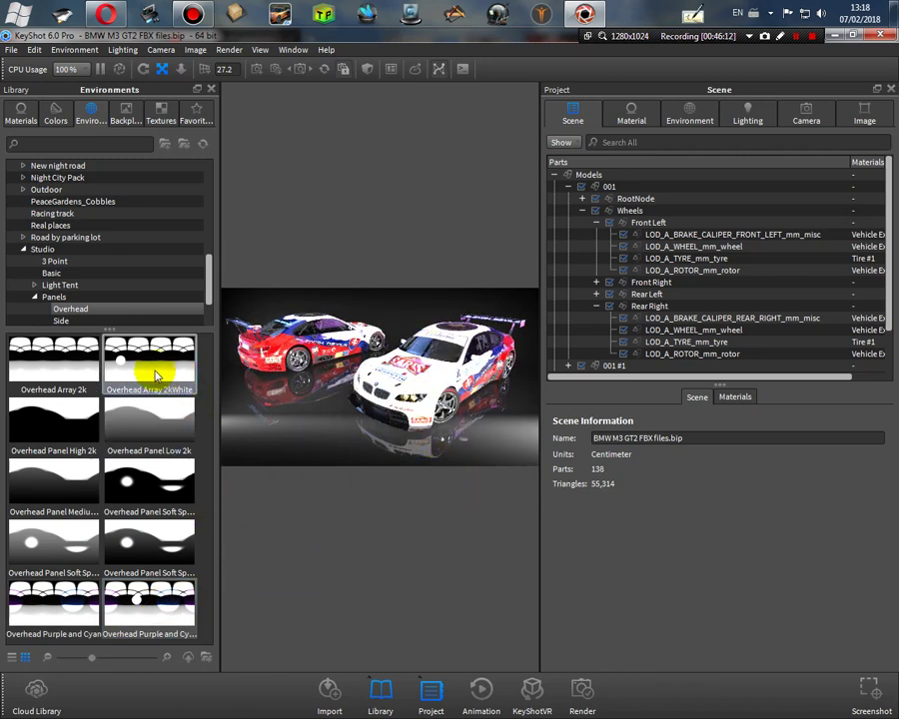
left_click_drag(137, 366, 431, 535)
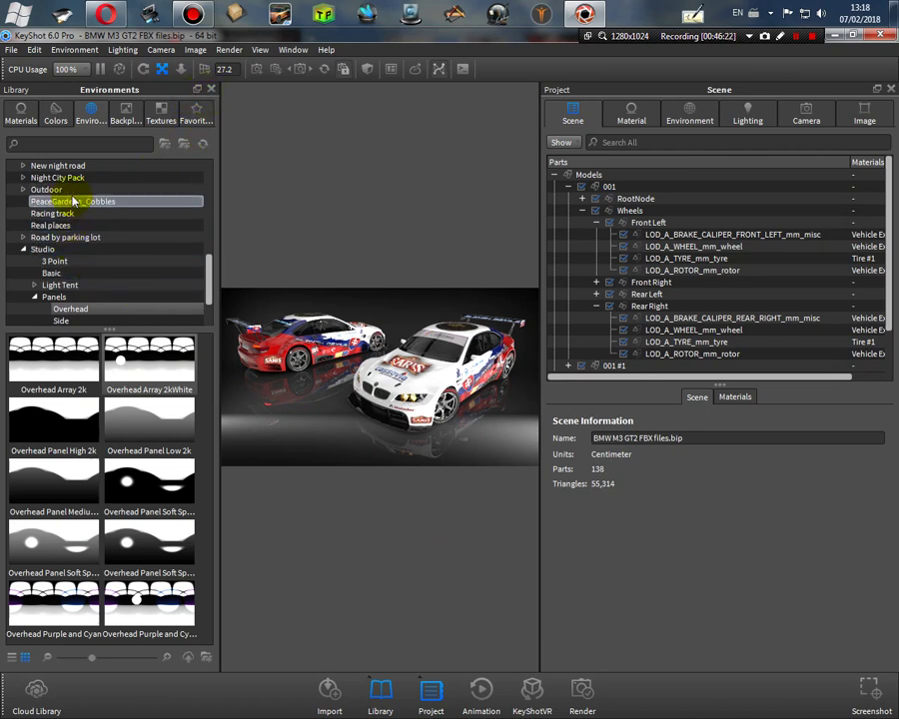
Step: Browse all library environments and apply hdre_143_tonemapped to the scene
scroll(74, 202, "up", 10)
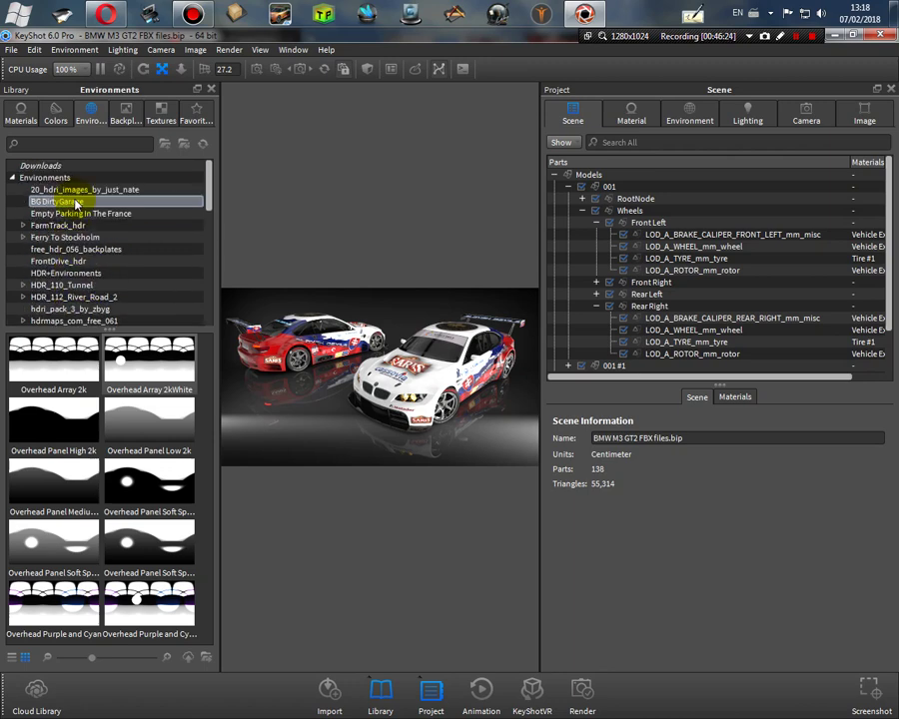
left_click(75, 178)
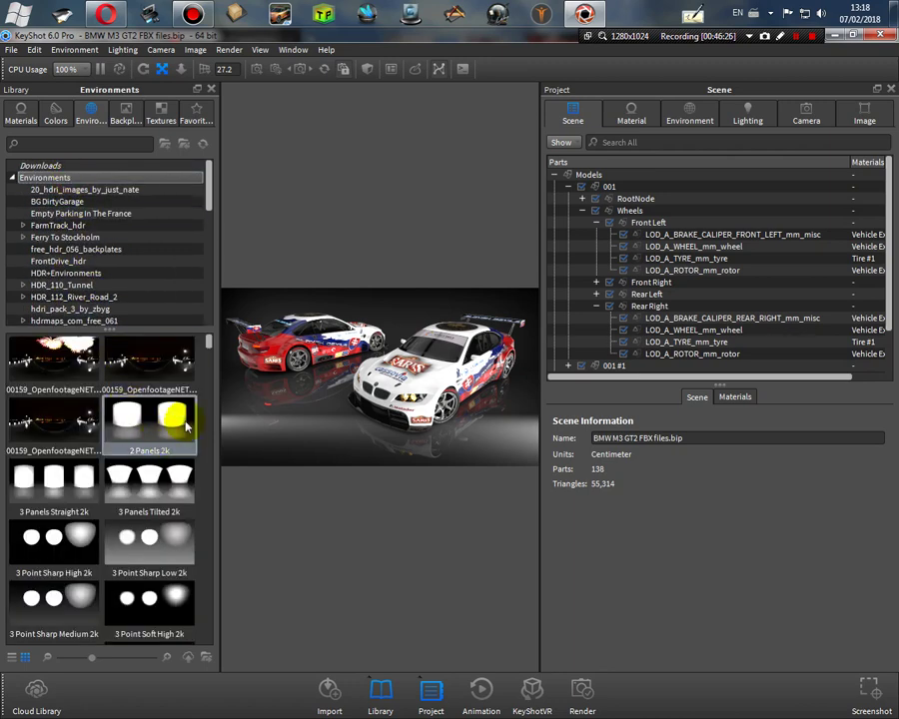
left_click_drag(209, 343, 212, 382)
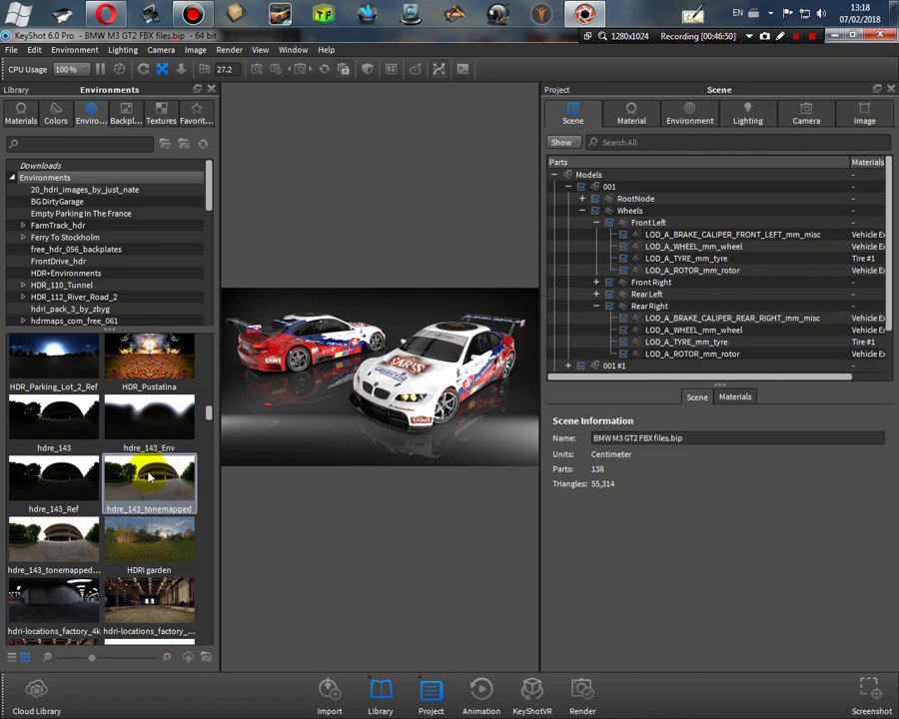
left_click_drag(149, 479, 310, 473)
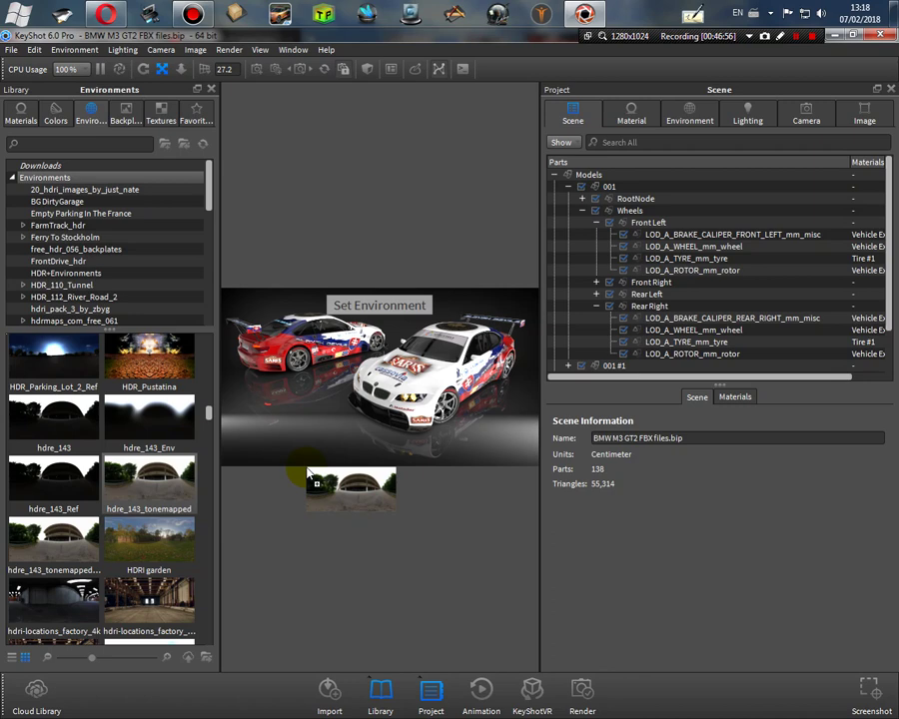
left_click_drag(307, 469, 304, 467)
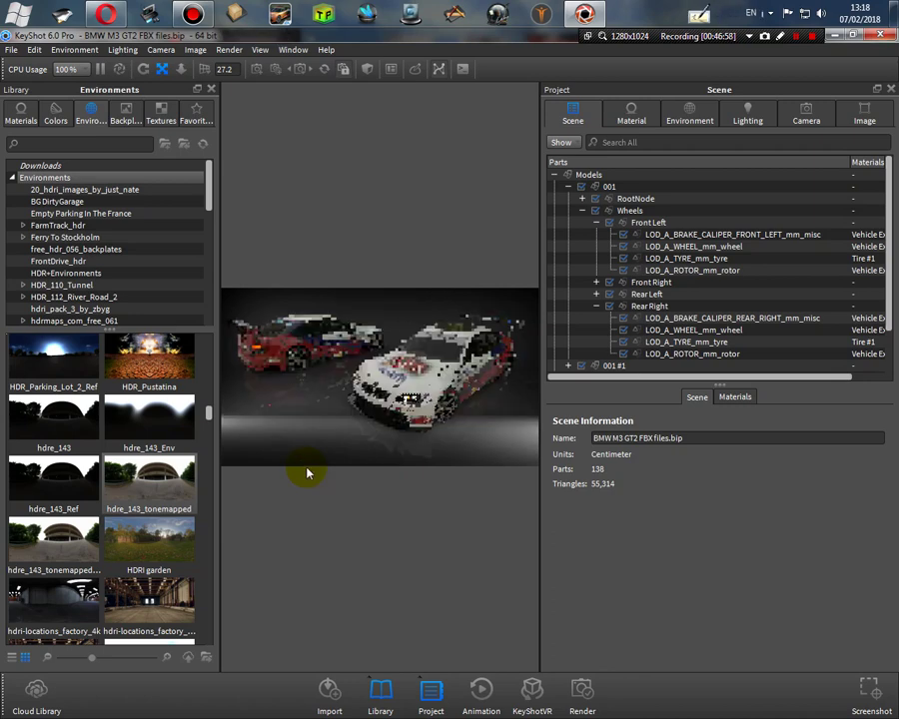
left_click(210, 89)
Step: Set the background to the lighting environment and turn off ground reflections
left_click(698, 117)
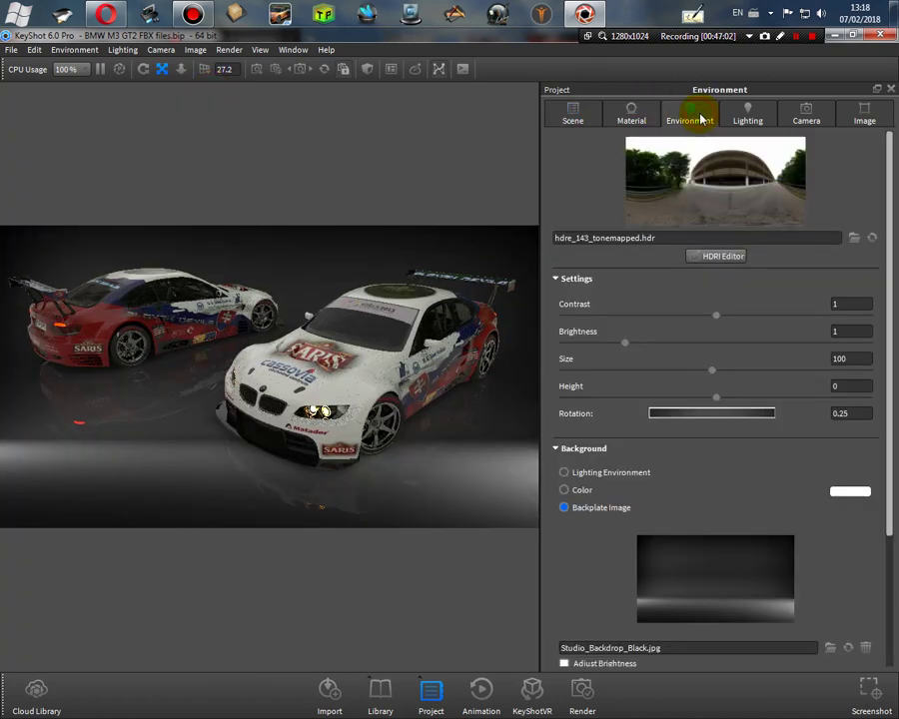
left_click(617, 476)
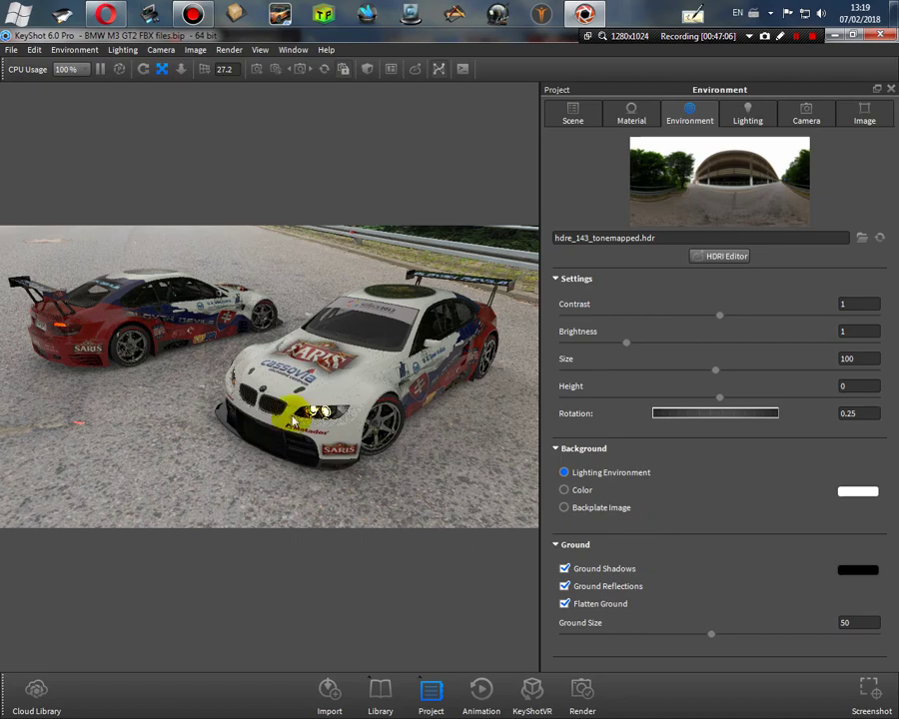
left_click_drag(373, 422, 359, 371)
left_click(143, 68)
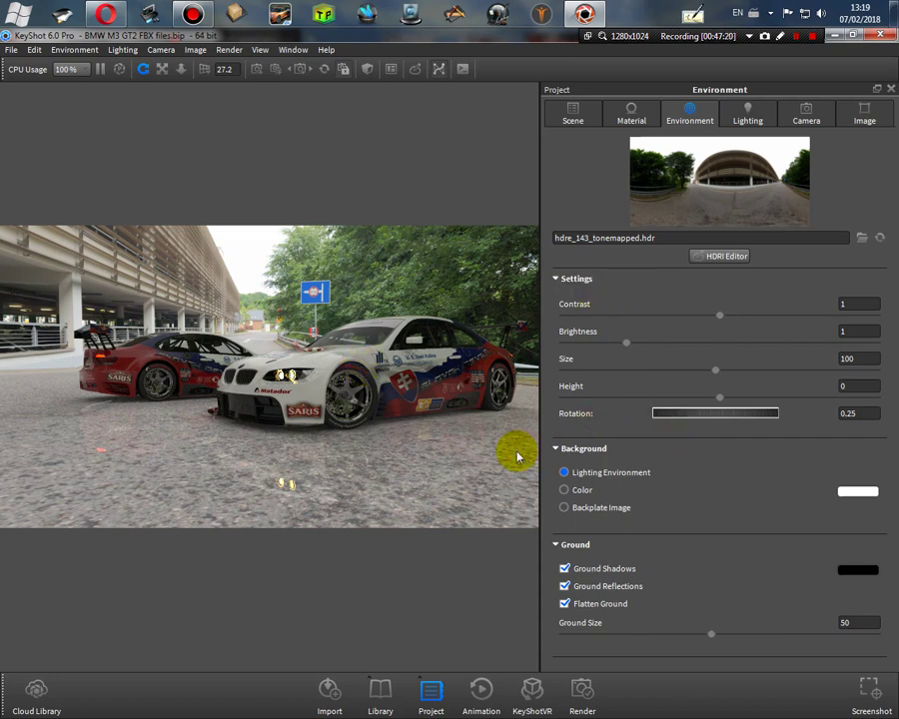
left_click(565, 589)
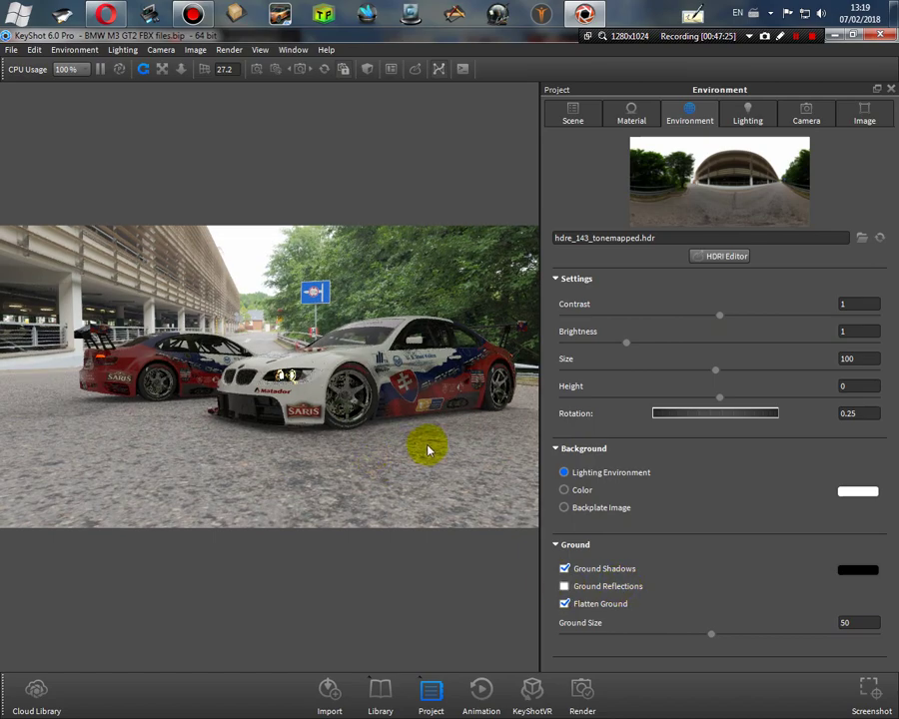
Step: Orbit and dolly the camera to reframe both cars with the trees on one side and the parking building on the other
mouse_move(427, 445)
left_mouse_down()
mouse_move(376, 459)
mouse_move(100, 445)
mouse_move(459, 454)
mouse_move(265, 439)
mouse_move(335, 424)
mouse_move(337, 440)
mouse_move(335, 429)
mouse_move(389, 414)
mouse_move(345, 317)
mouse_move(395, 377)
mouse_move(332, 407)
mouse_move(273, 402)
left_mouse_up()
left_click(162, 69)
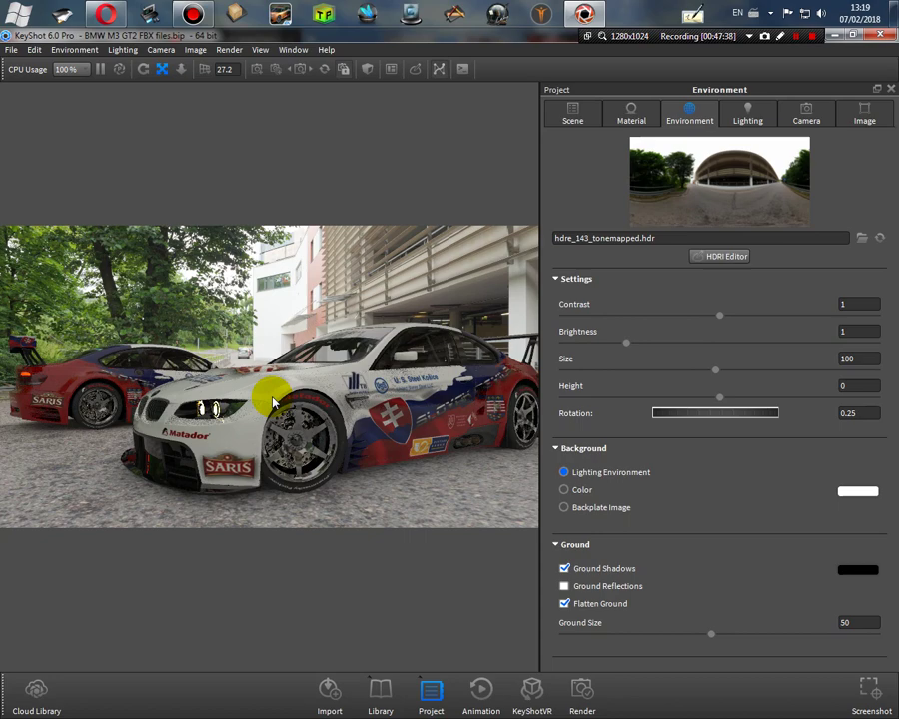
scroll(273, 401, "down", 2)
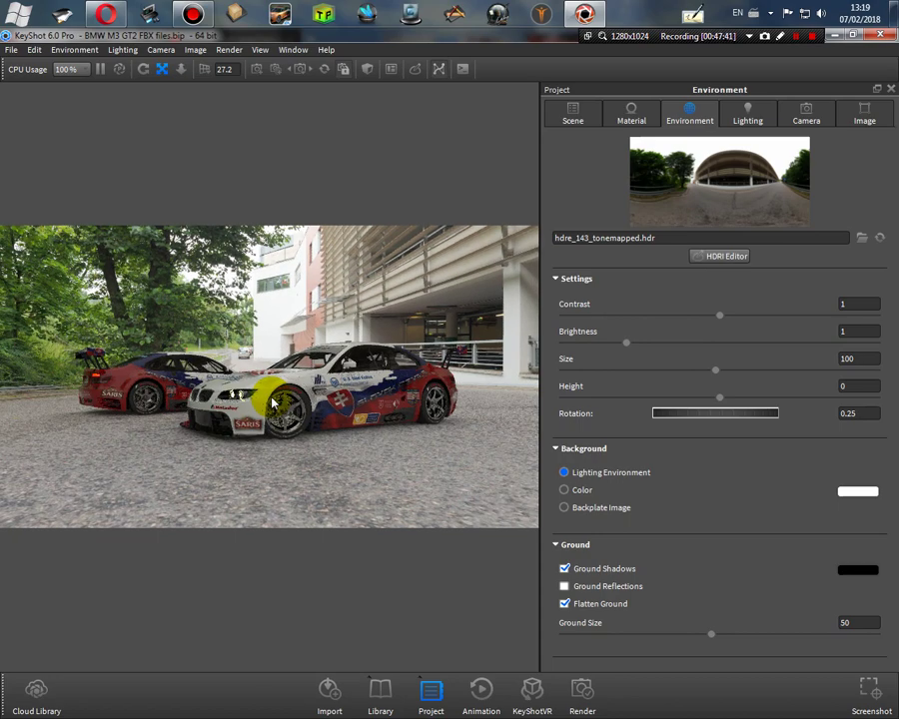
scroll(273, 401, "down", 2)
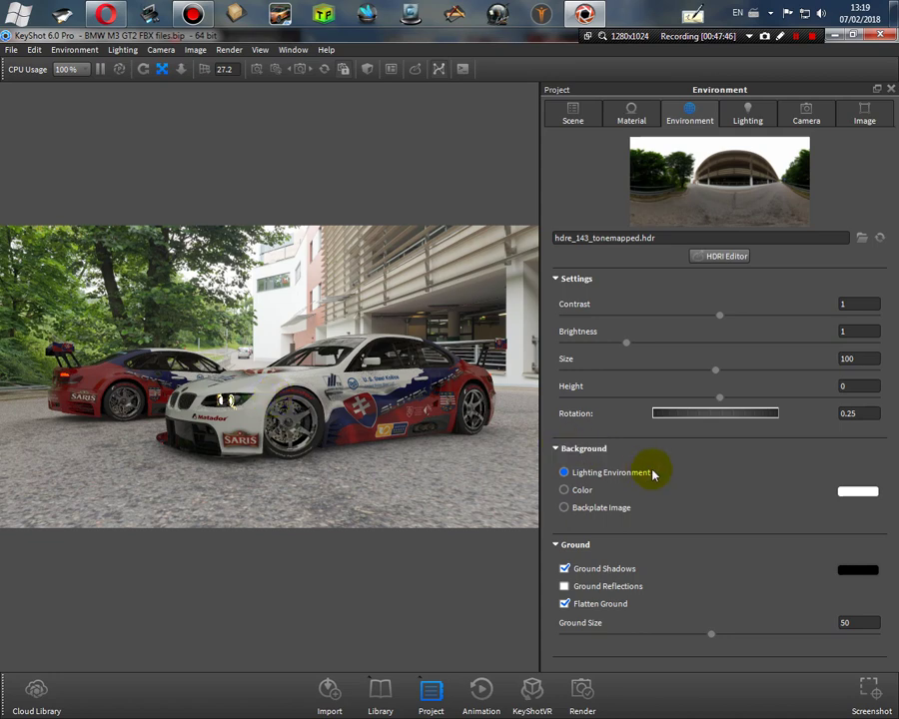
Step: Switch the background to a backplate image and browse to the KeyShot 6 Environments folder for a replacement picture
left_click(616, 509)
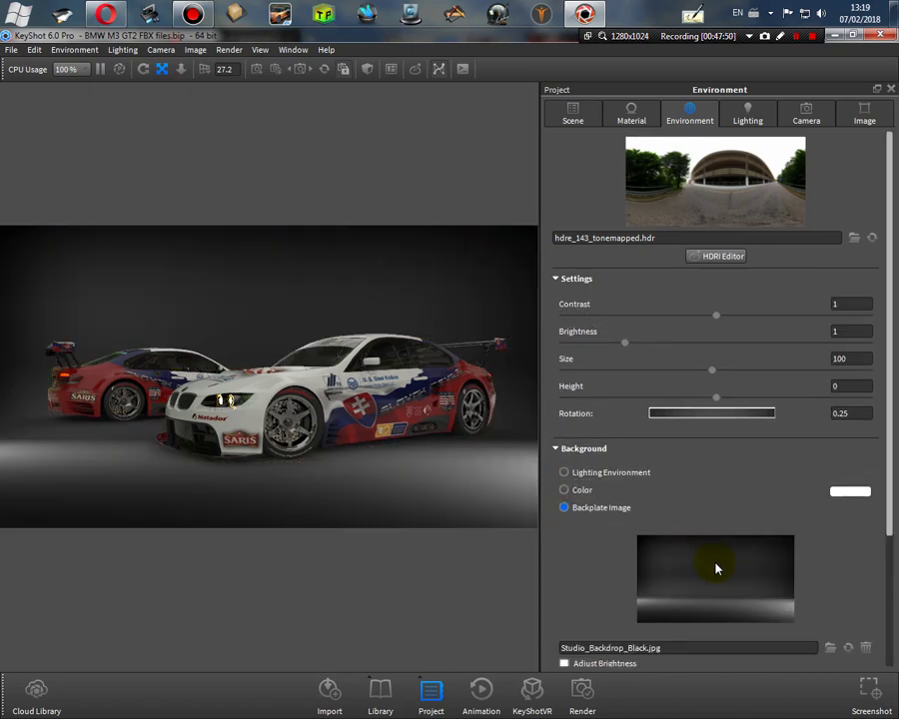
left_click(715, 567)
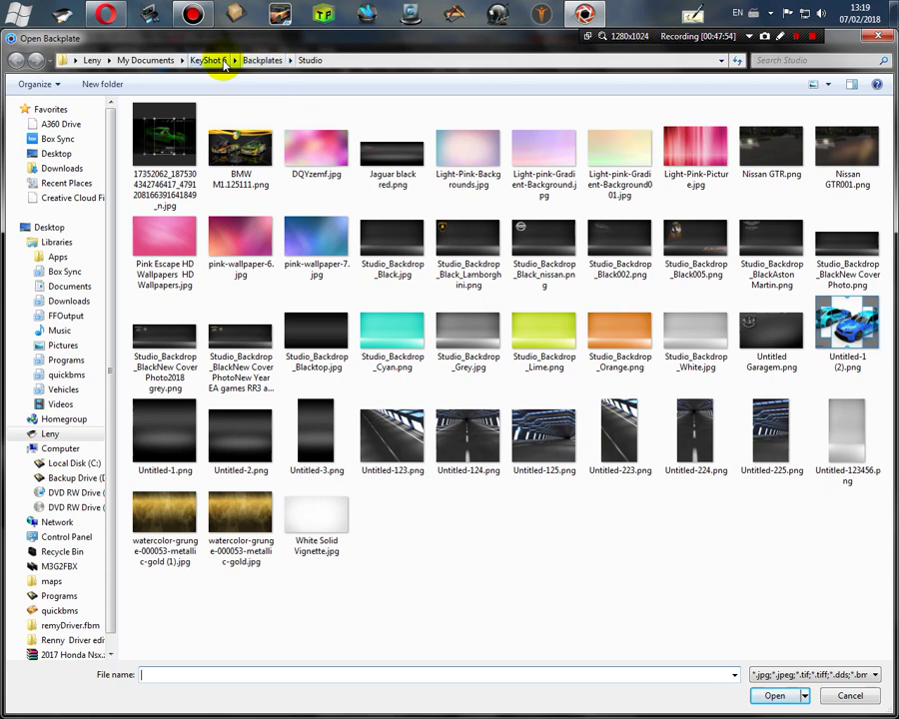
left_click(265, 60)
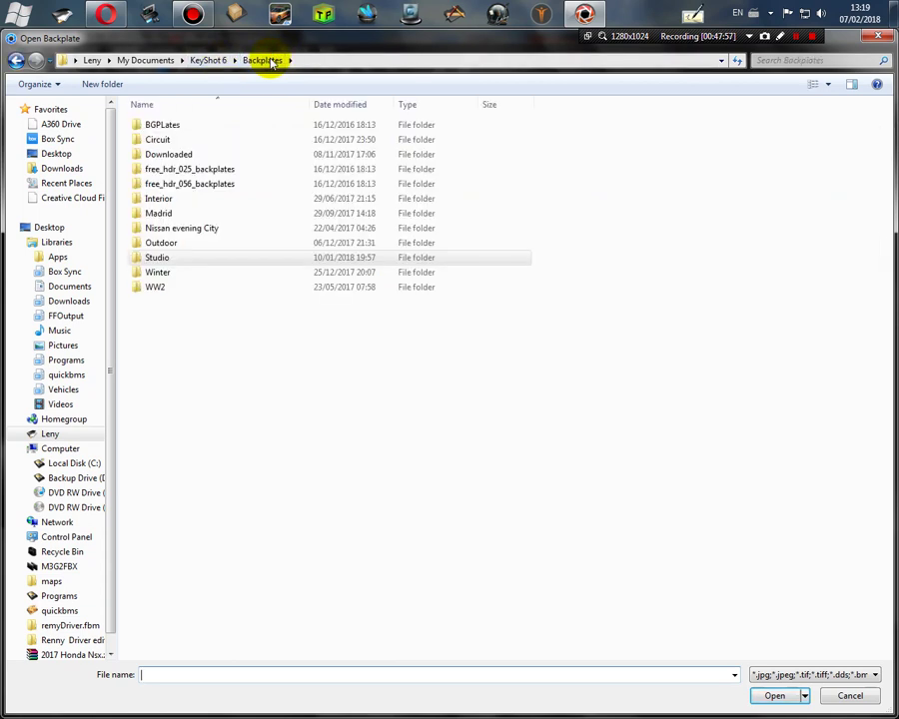
left_click(204, 62)
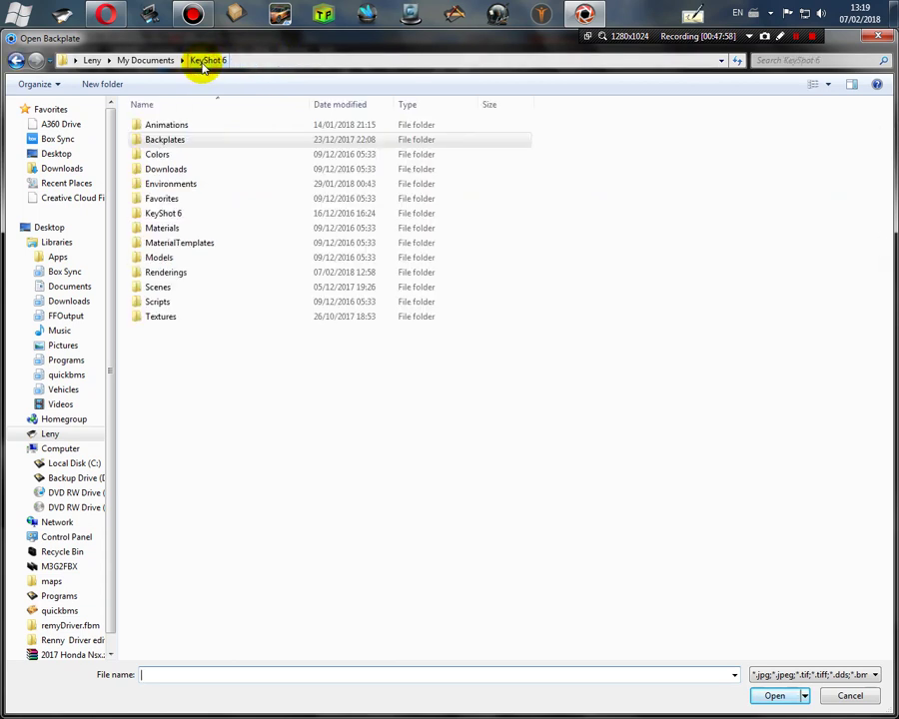
left_click(221, 188)
double_click(221, 188)
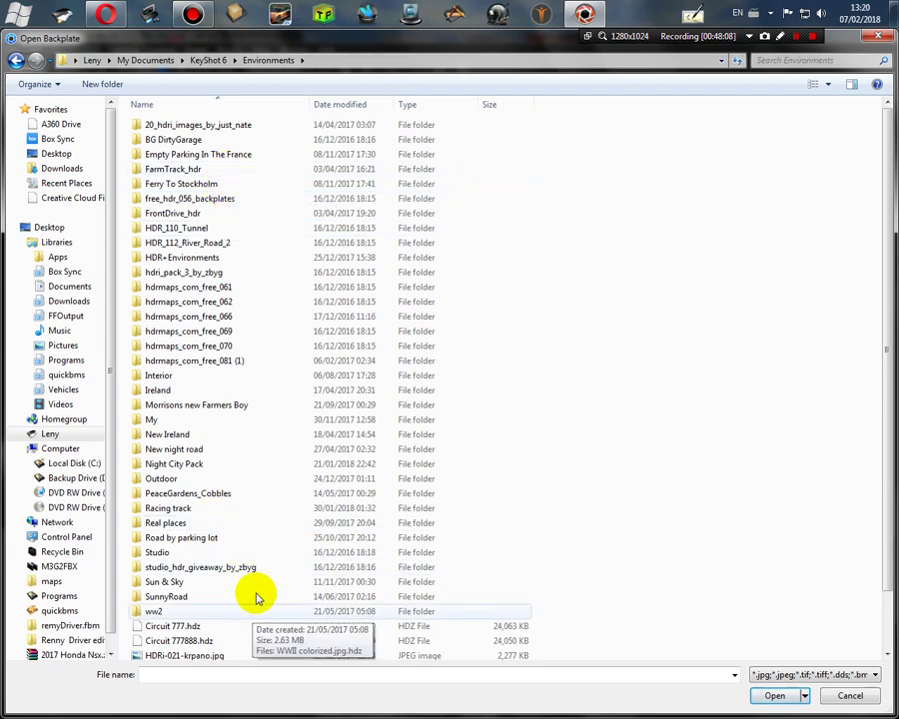
Step: Load 14-26 mm-1-400 sec at f - 6,3.jpg from the Road by parking lot hdre_143 Backplates folder as the backplate
double_click(222, 539)
left_click(200, 131)
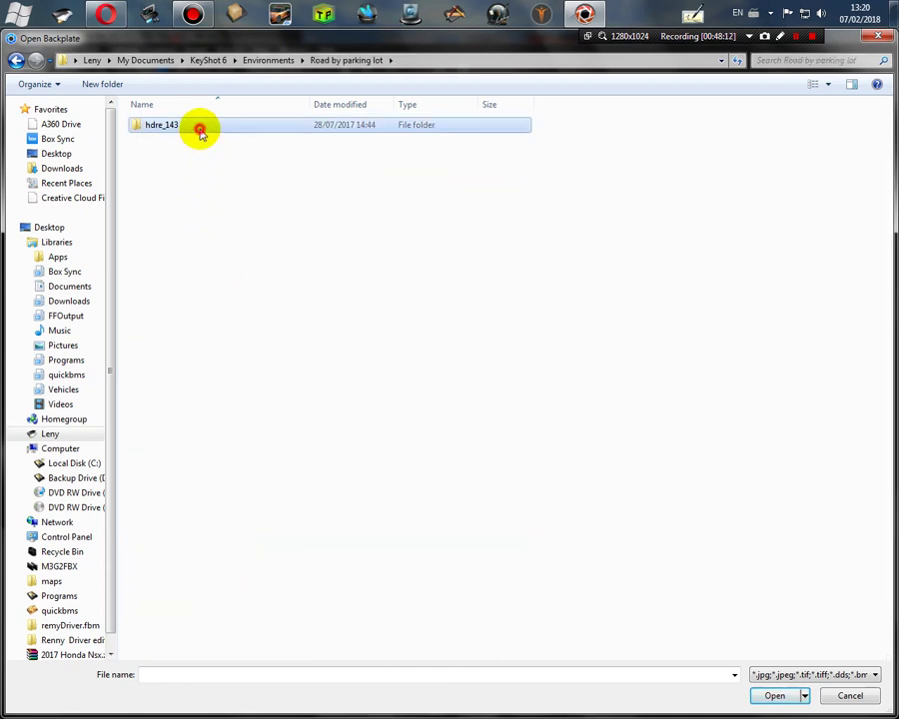
double_click(200, 131)
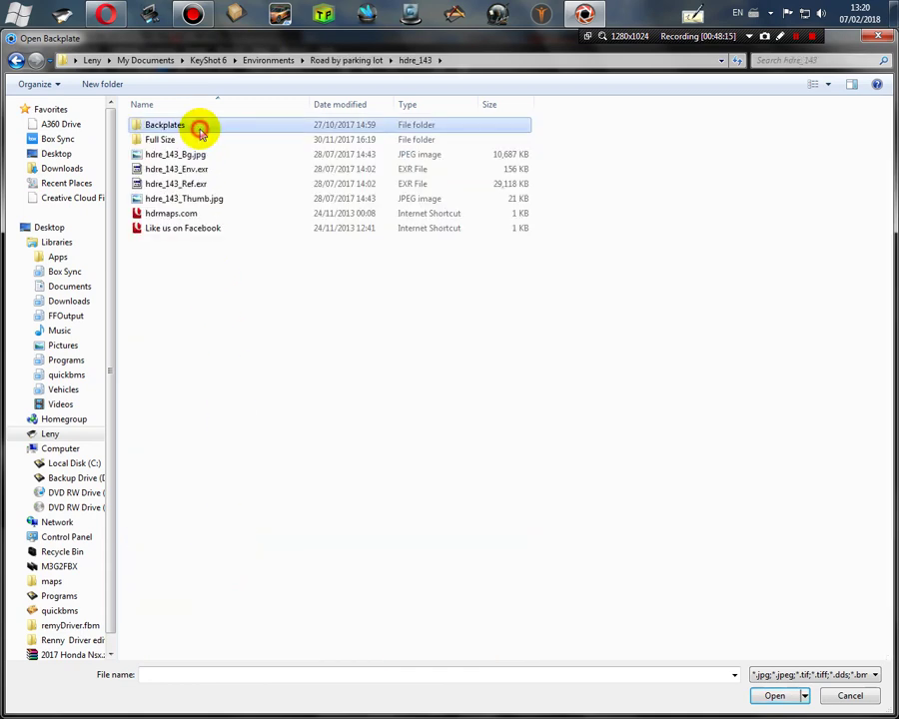
double_click(199, 130)
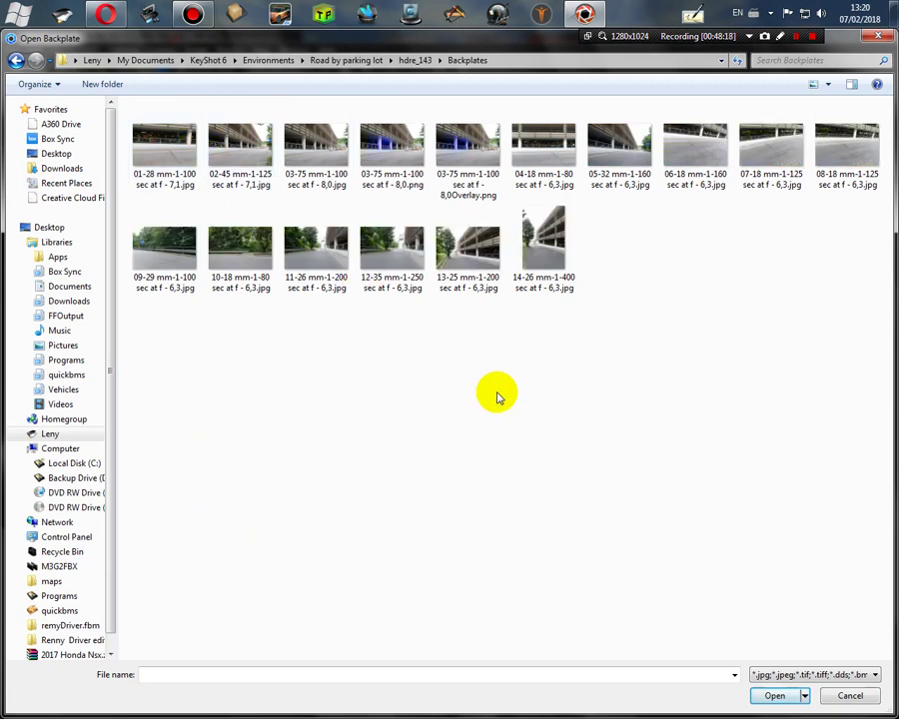
left_click(312, 259)
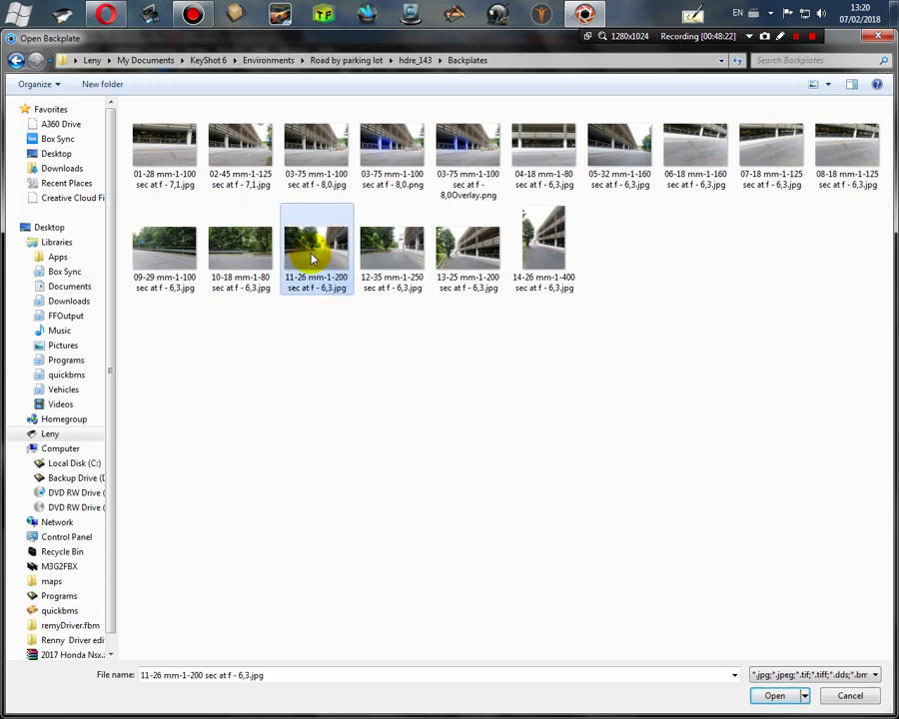
left_click(539, 235)
left_click(788, 697)
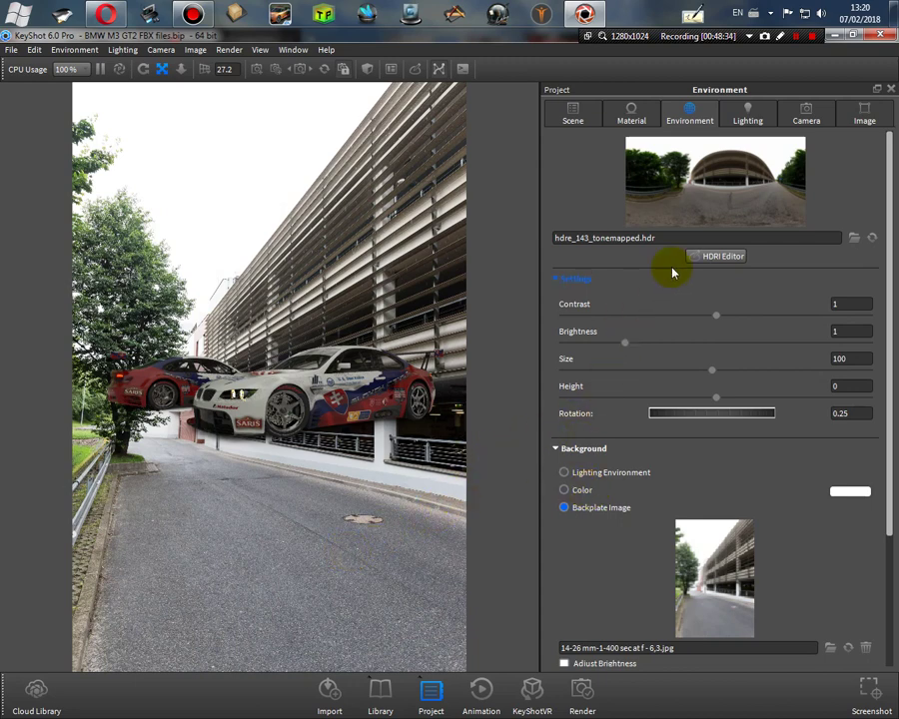
Step: Switch the camera to absolute positioning and set Position Y to 1.94 and Direction Y to 0.2, lowering the cars onto the road
left_click(807, 117)
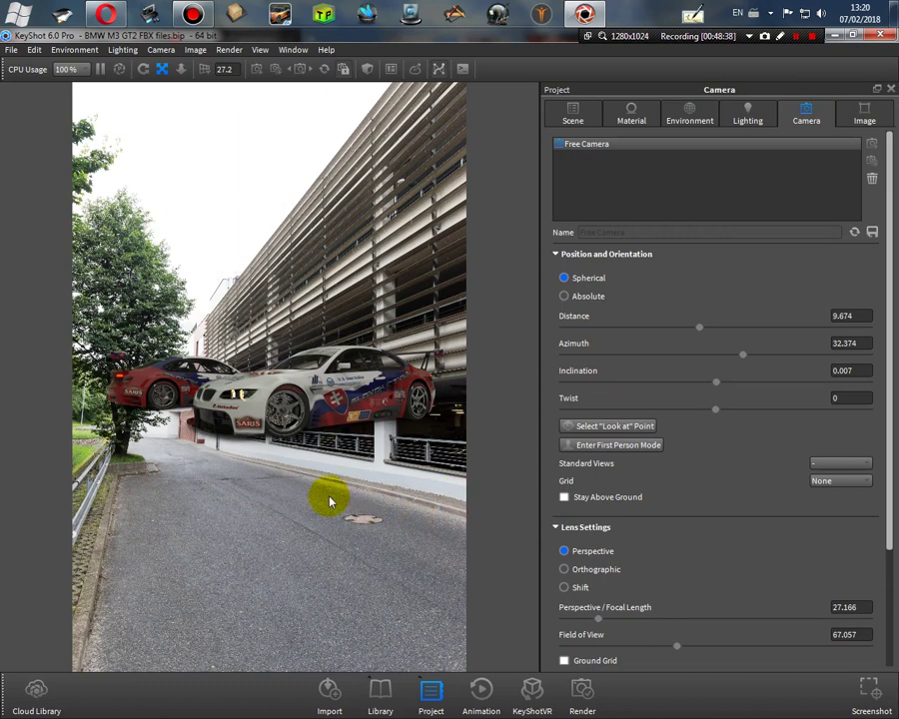
scroll(321, 472, "down", 2)
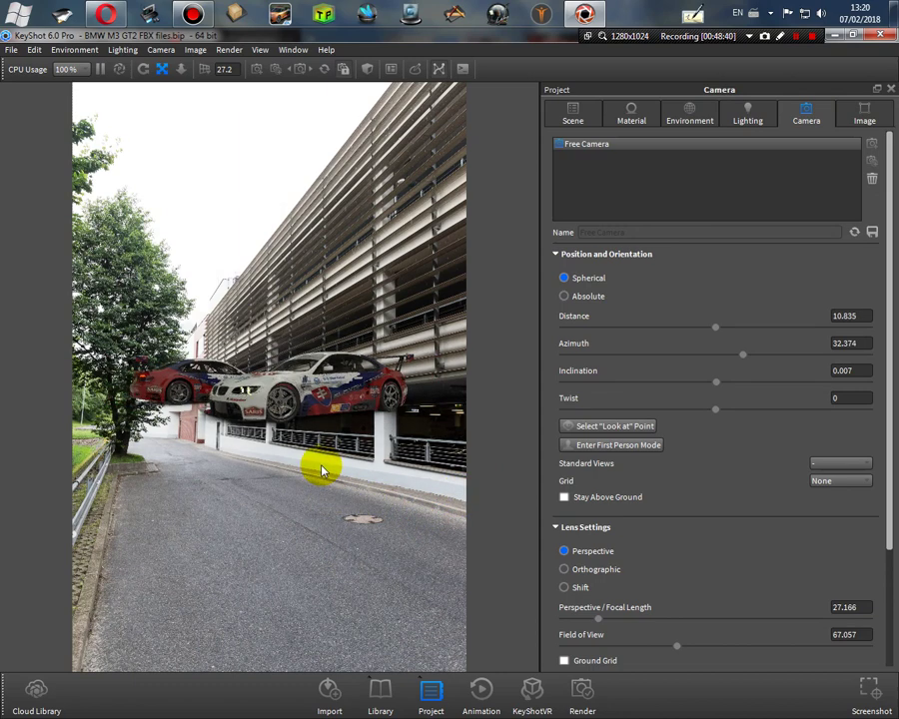
left_click(588, 297)
left_click(659, 346)
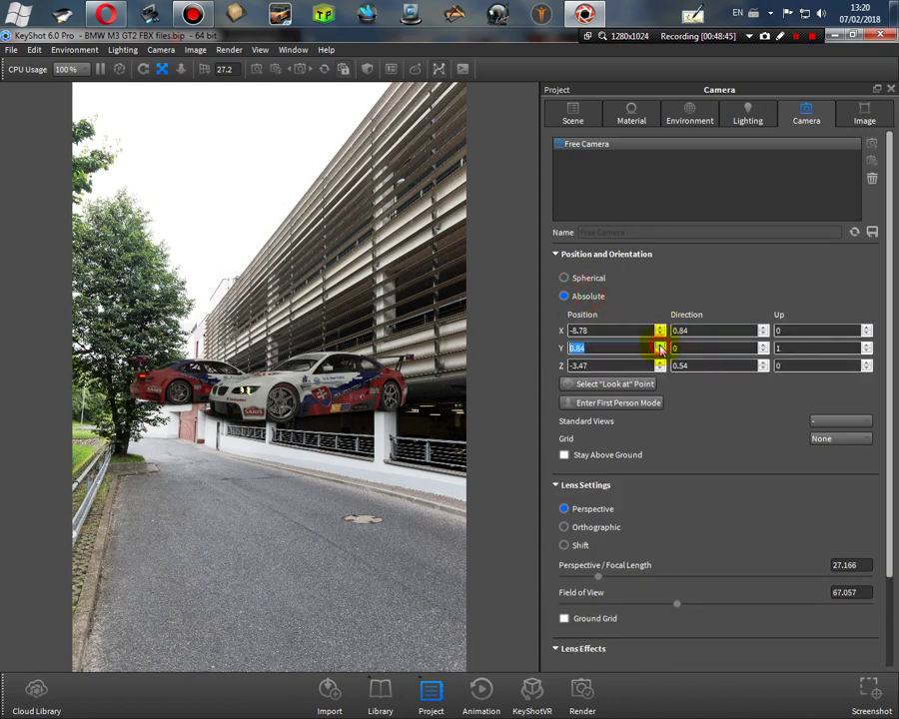
left_click(659, 346)
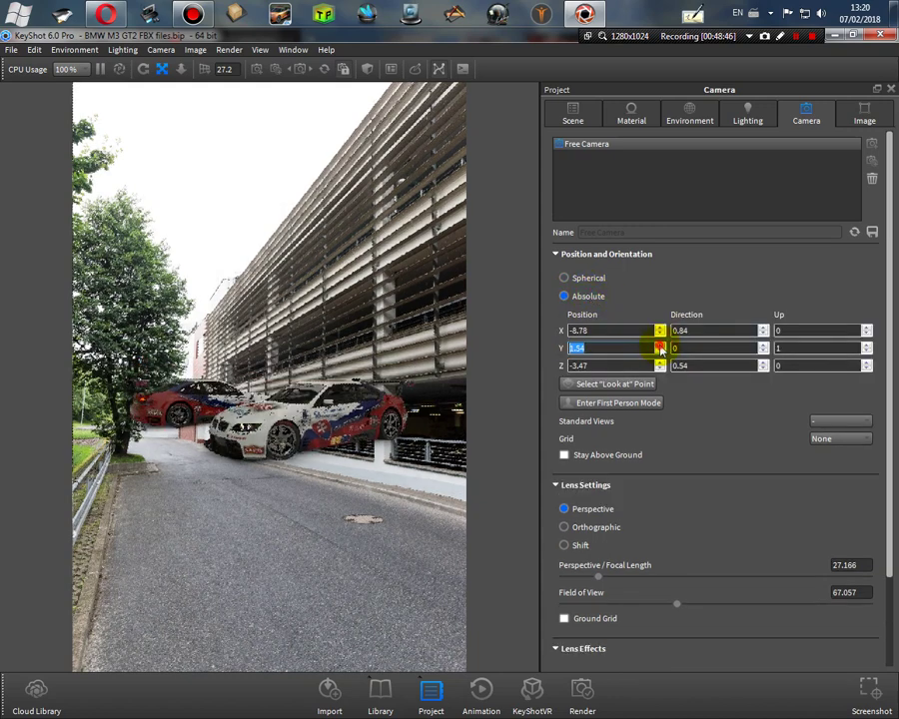
left_click(764, 345)
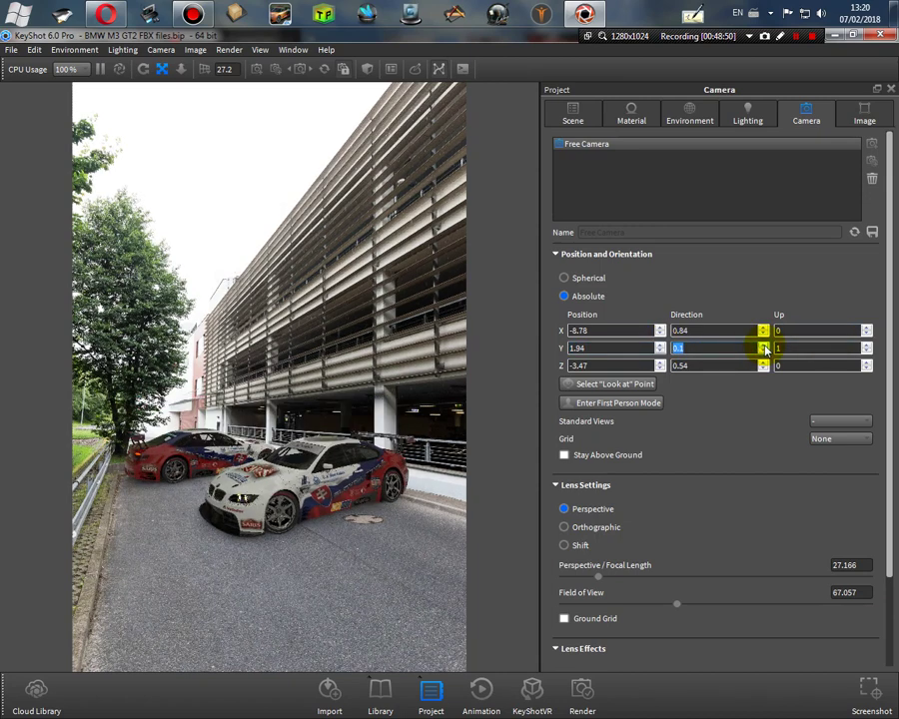
left_click(764, 346)
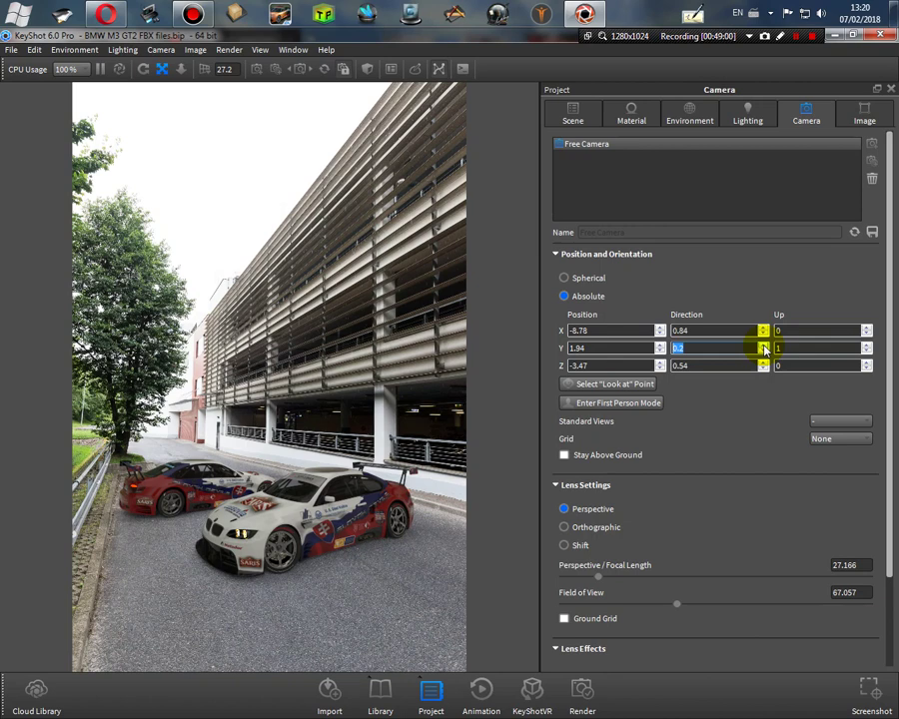
Step: Try a lower camera and a Direction Y of 0.3, then settle on Position Y 2.04 and Direction Y 0.2
left_click(663, 353)
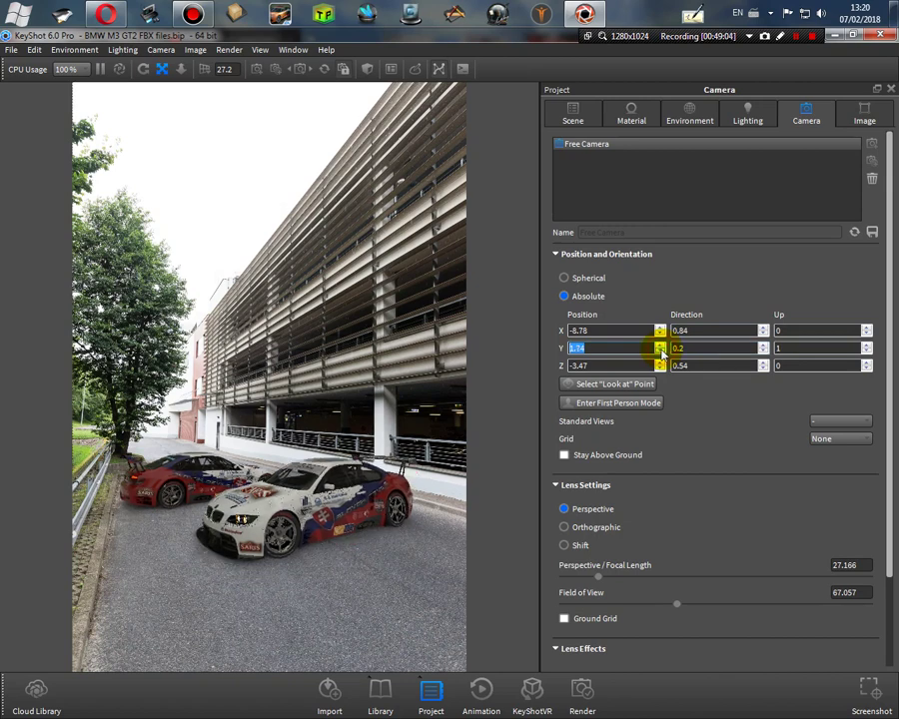
left_click(663, 353)
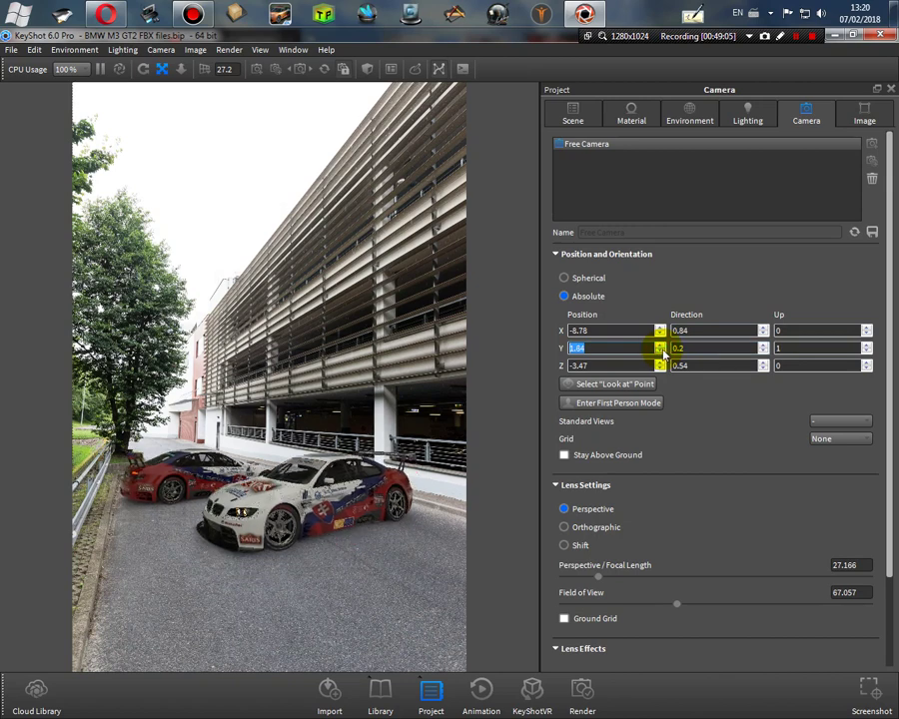
left_click(764, 349)
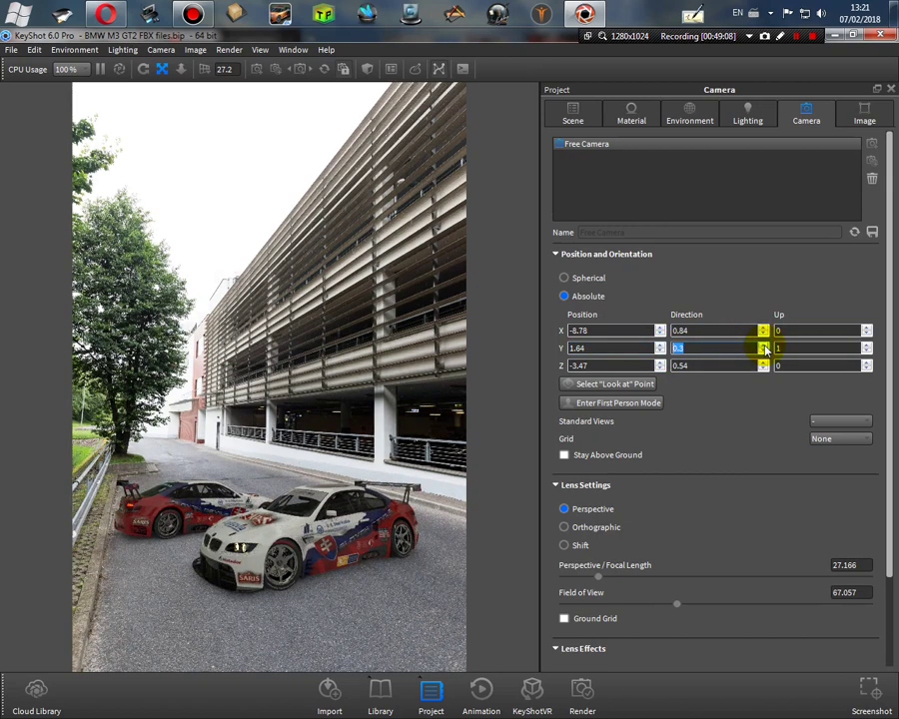
left_click(765, 353)
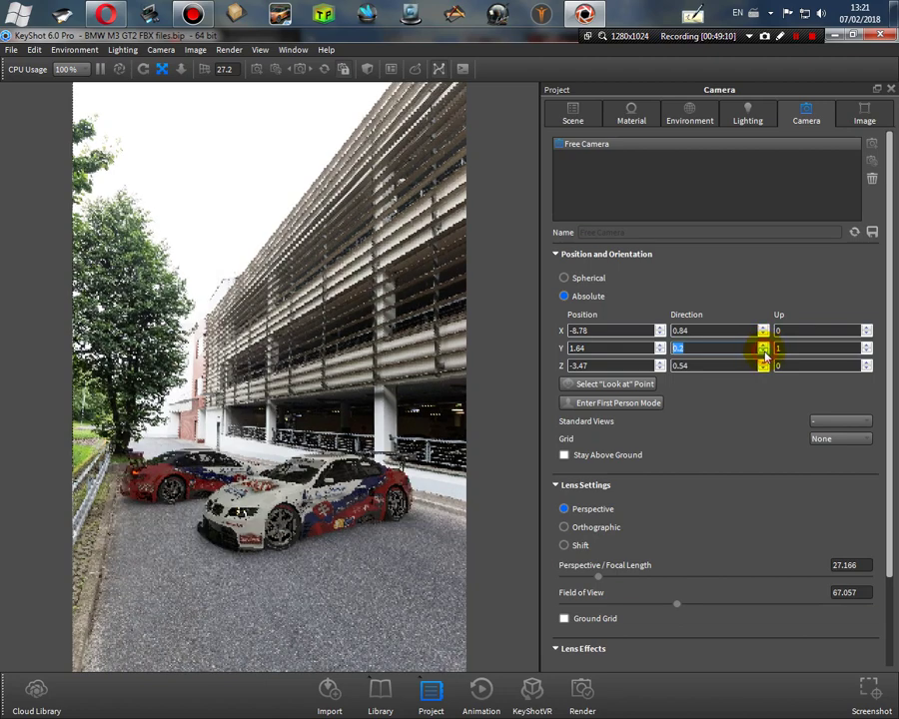
left_click(660, 346)
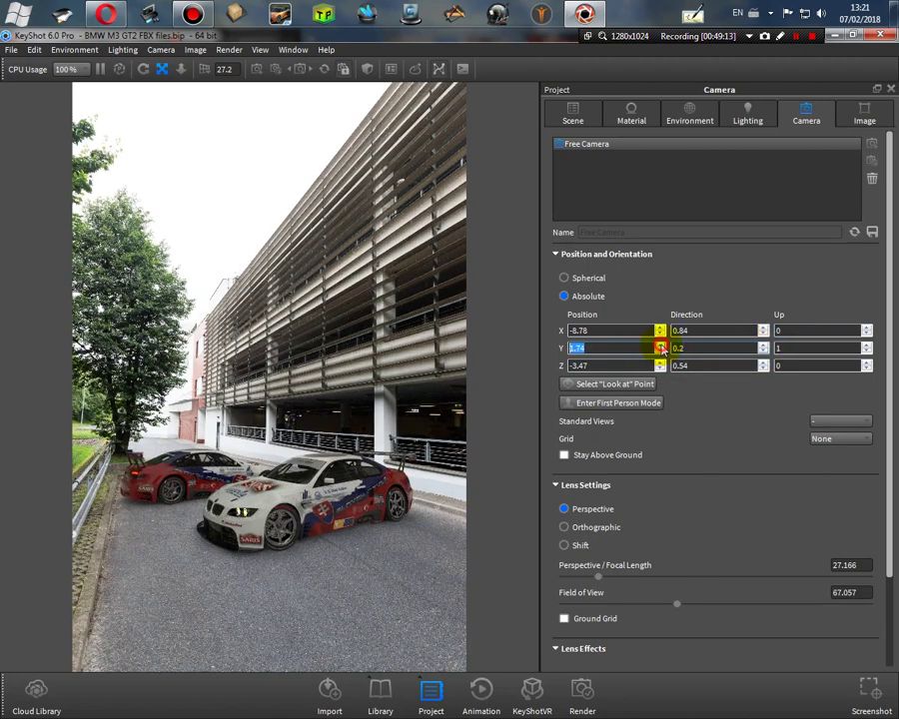
left_click(660, 345)
left_click(660, 345)
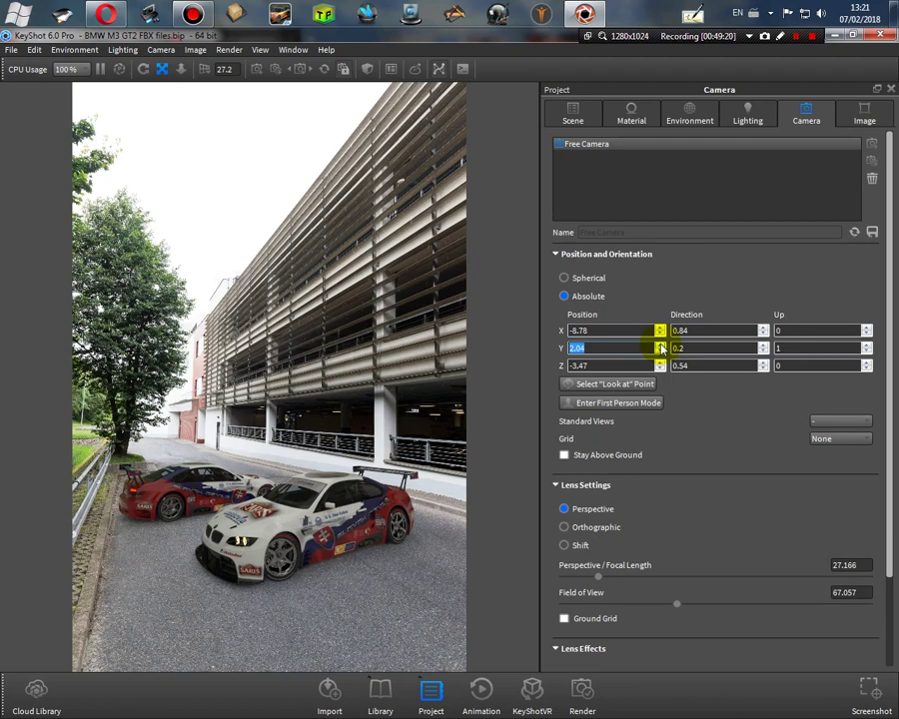
Step: Dolly and pan the camera to about X -8.58, Y 1.85, Z -3.71 and turn on the ground grid
scroll(312, 534, "up", 2)
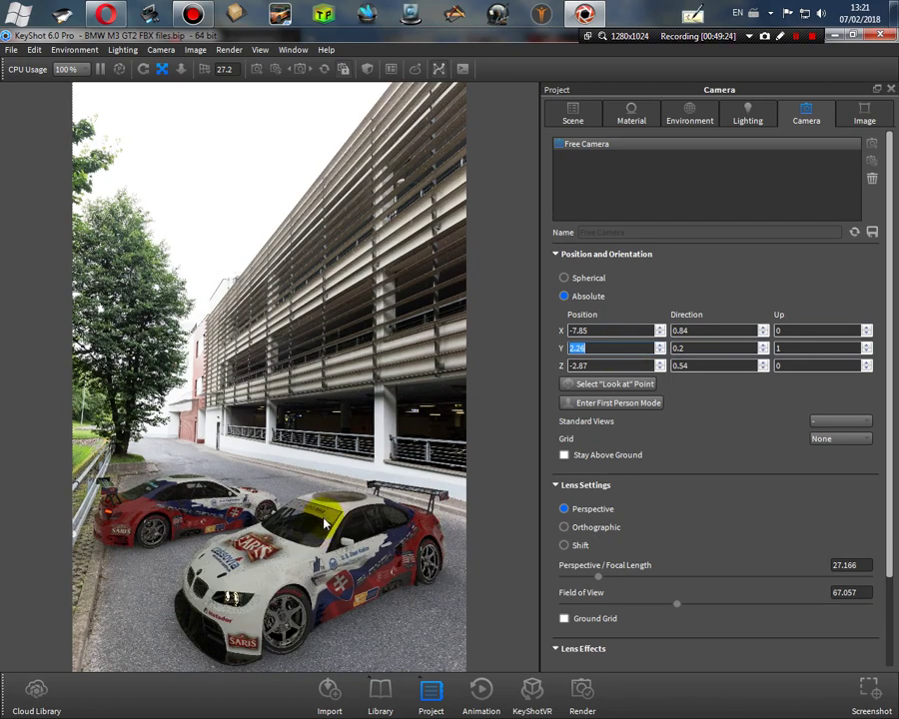
right_click_drag(311, 534, 328, 552)
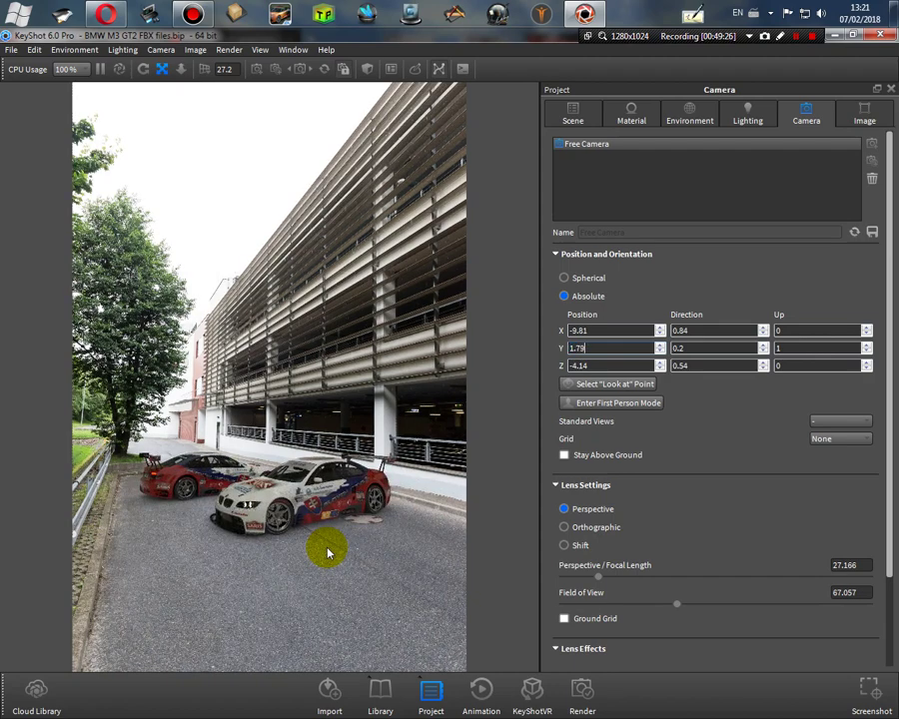
scroll(328, 552, "up", 2)
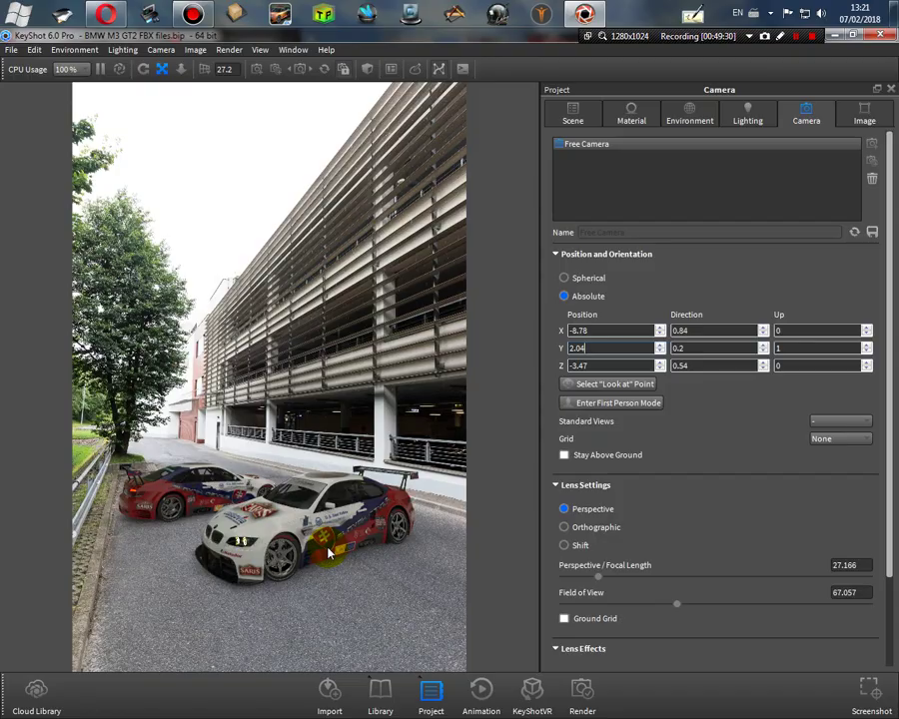
middle_click_drag(328, 552, 292, 526)
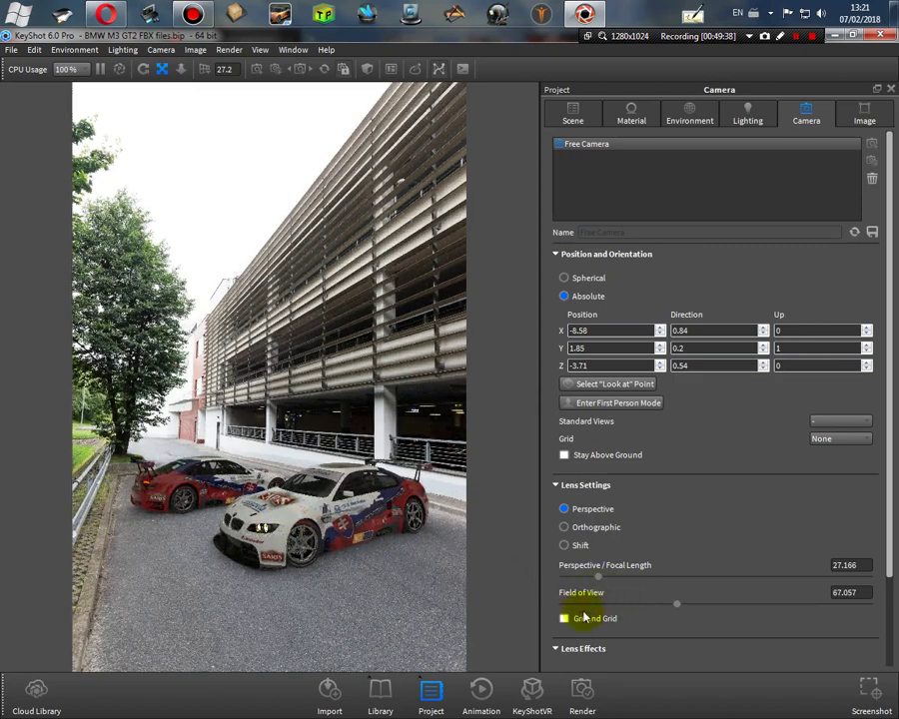
left_click(564, 619)
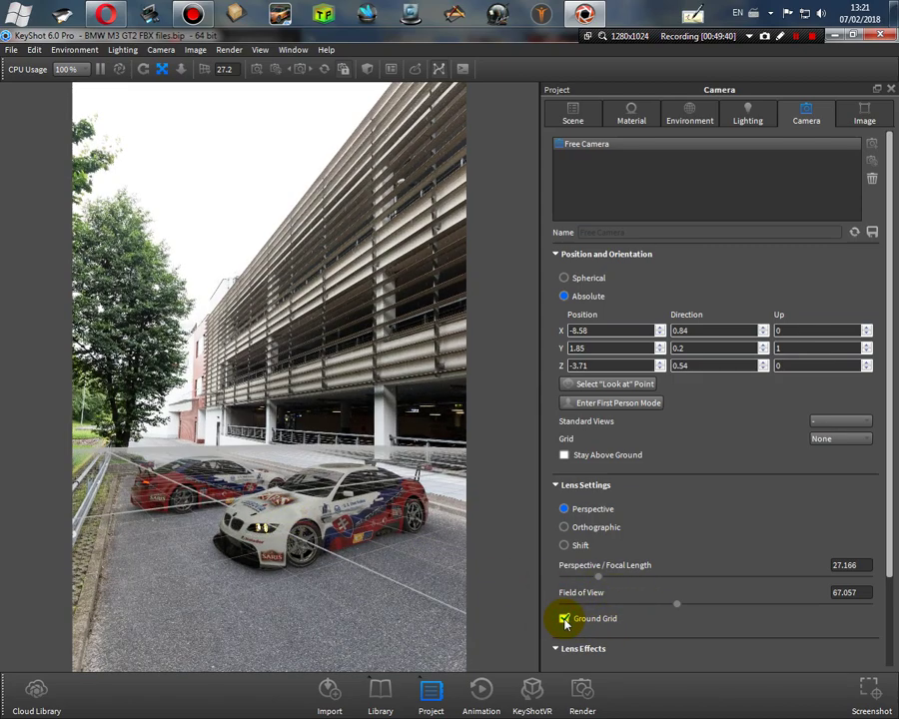